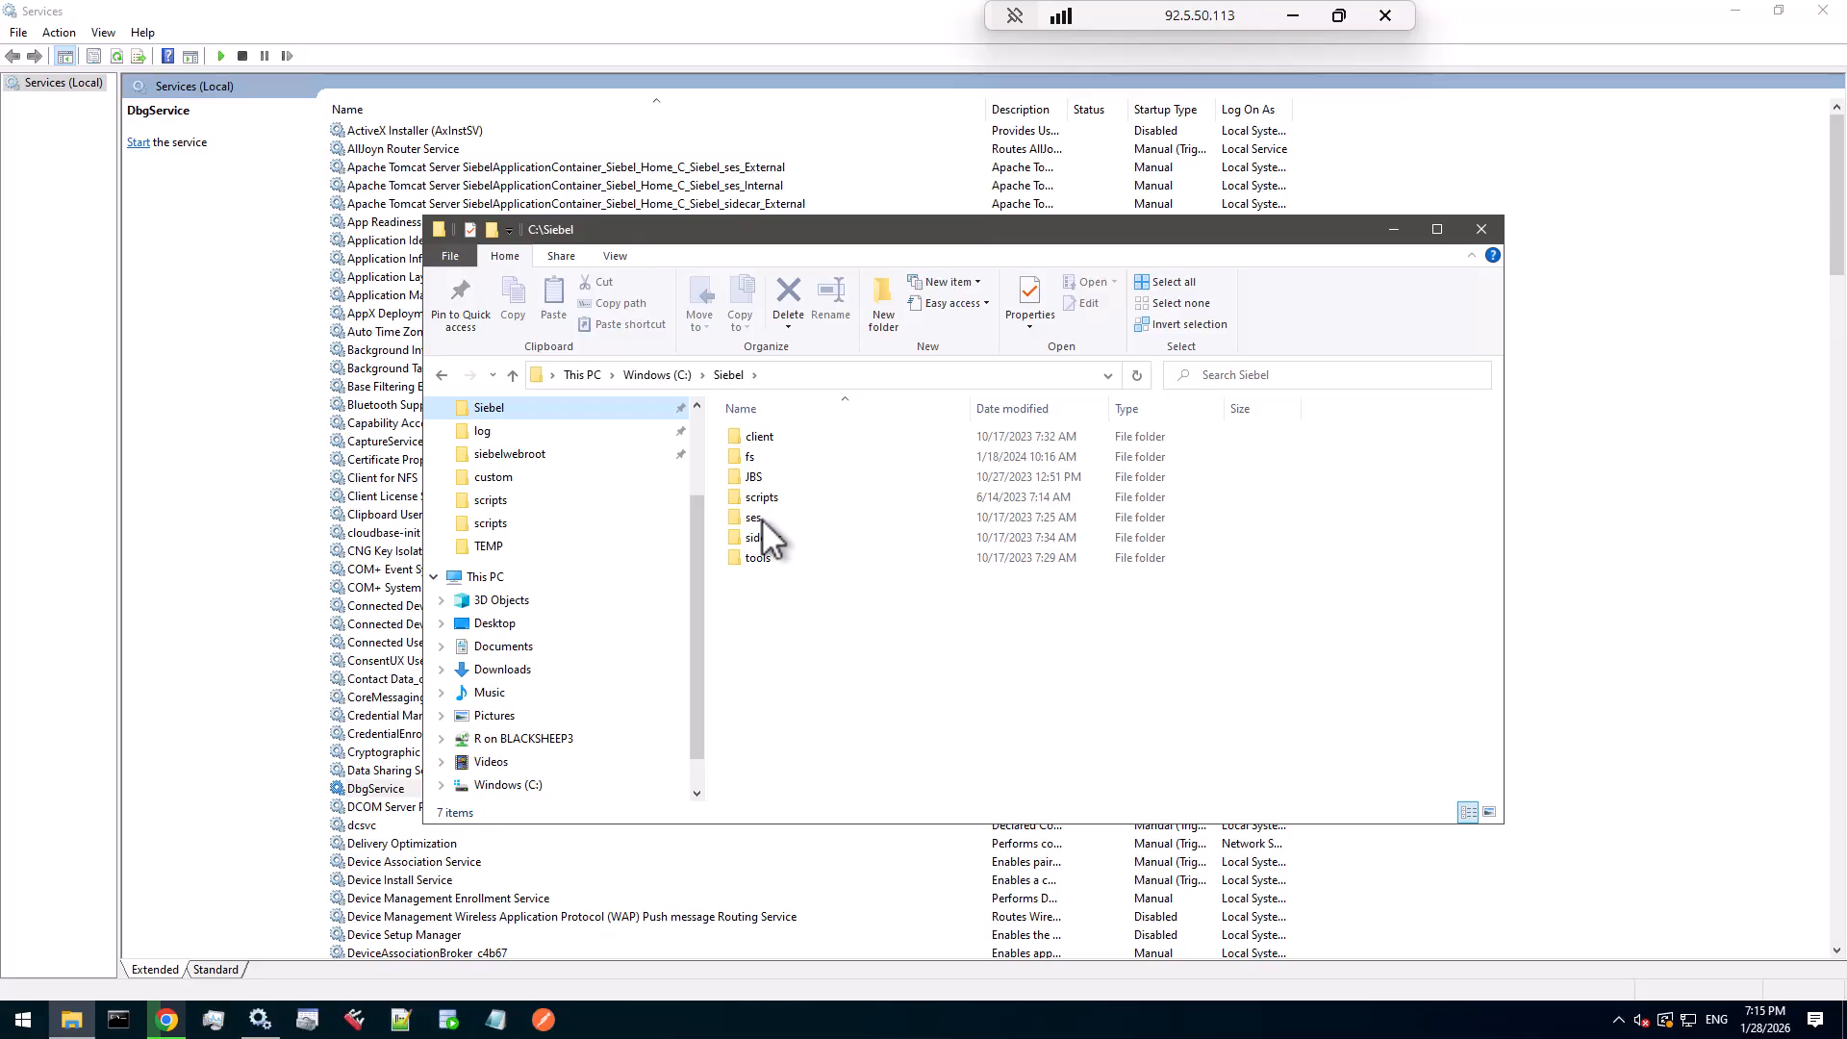
- Open Siebel_version.properties from the C:\Siebel\ses folder
{"action": "double_click", "coordinate": [764, 521]}
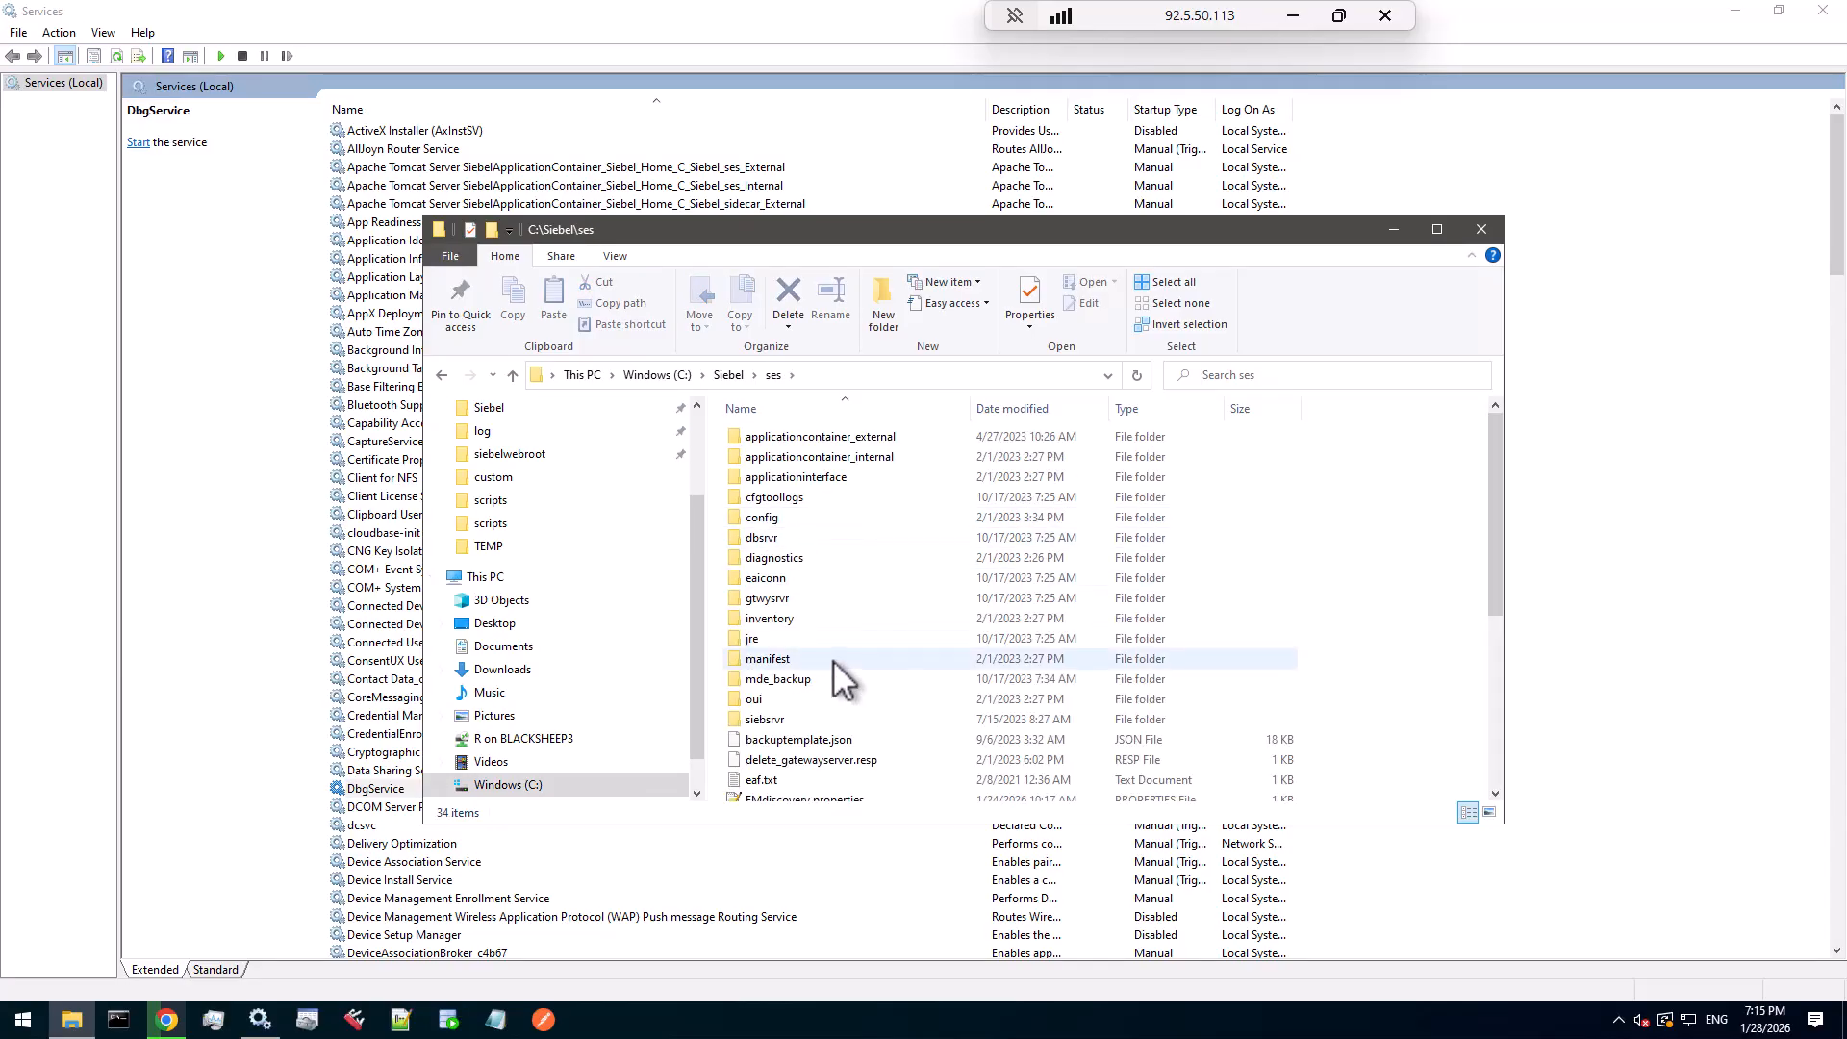
{"action": "scroll", "coordinate": [833, 660], "scroll_direction": "down", "scroll_amount": 3}
{"action": "scroll", "coordinate": [833, 660], "scroll_direction": "down", "scroll_amount": 2}
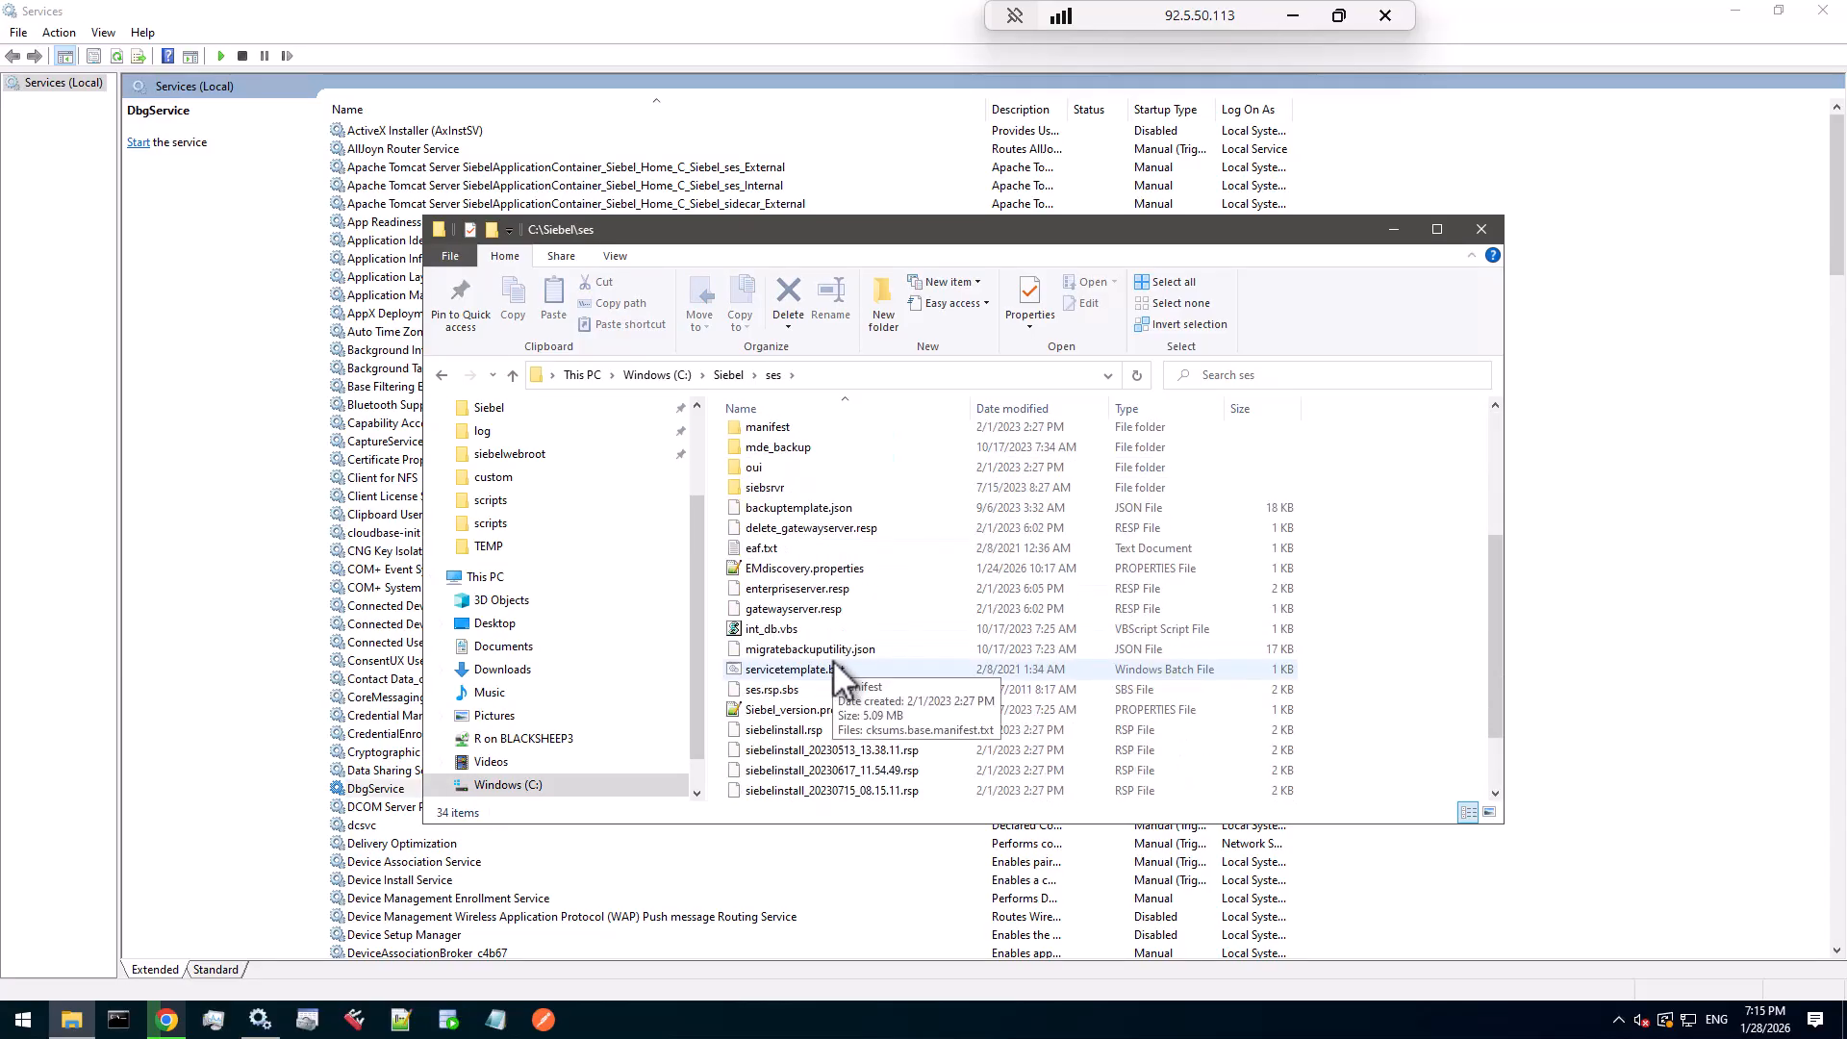
{"action": "left_click", "coordinate": [808, 714]}
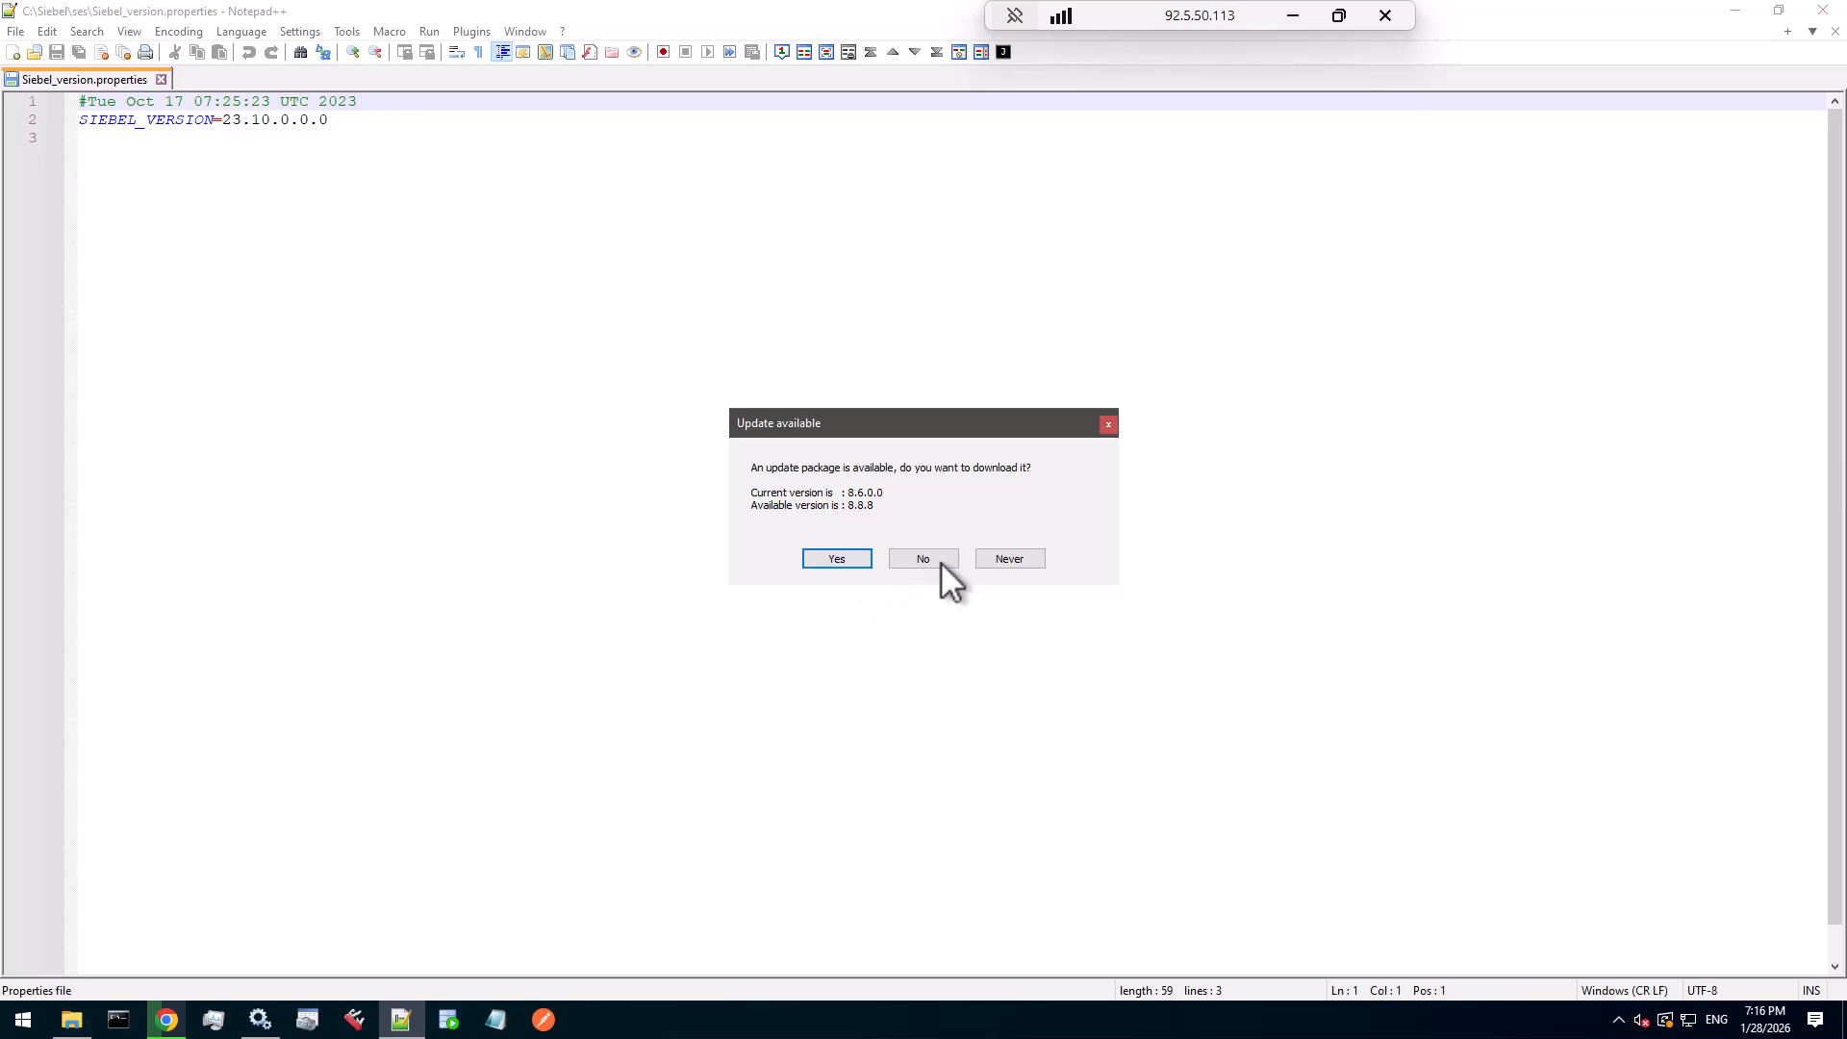
- Accept the Notepad++ 8.8.8 update and select the =23.10.0.0.0 SIEBEL_VERSION value on line 2
{"action": "left_click", "coordinate": [842, 562]}
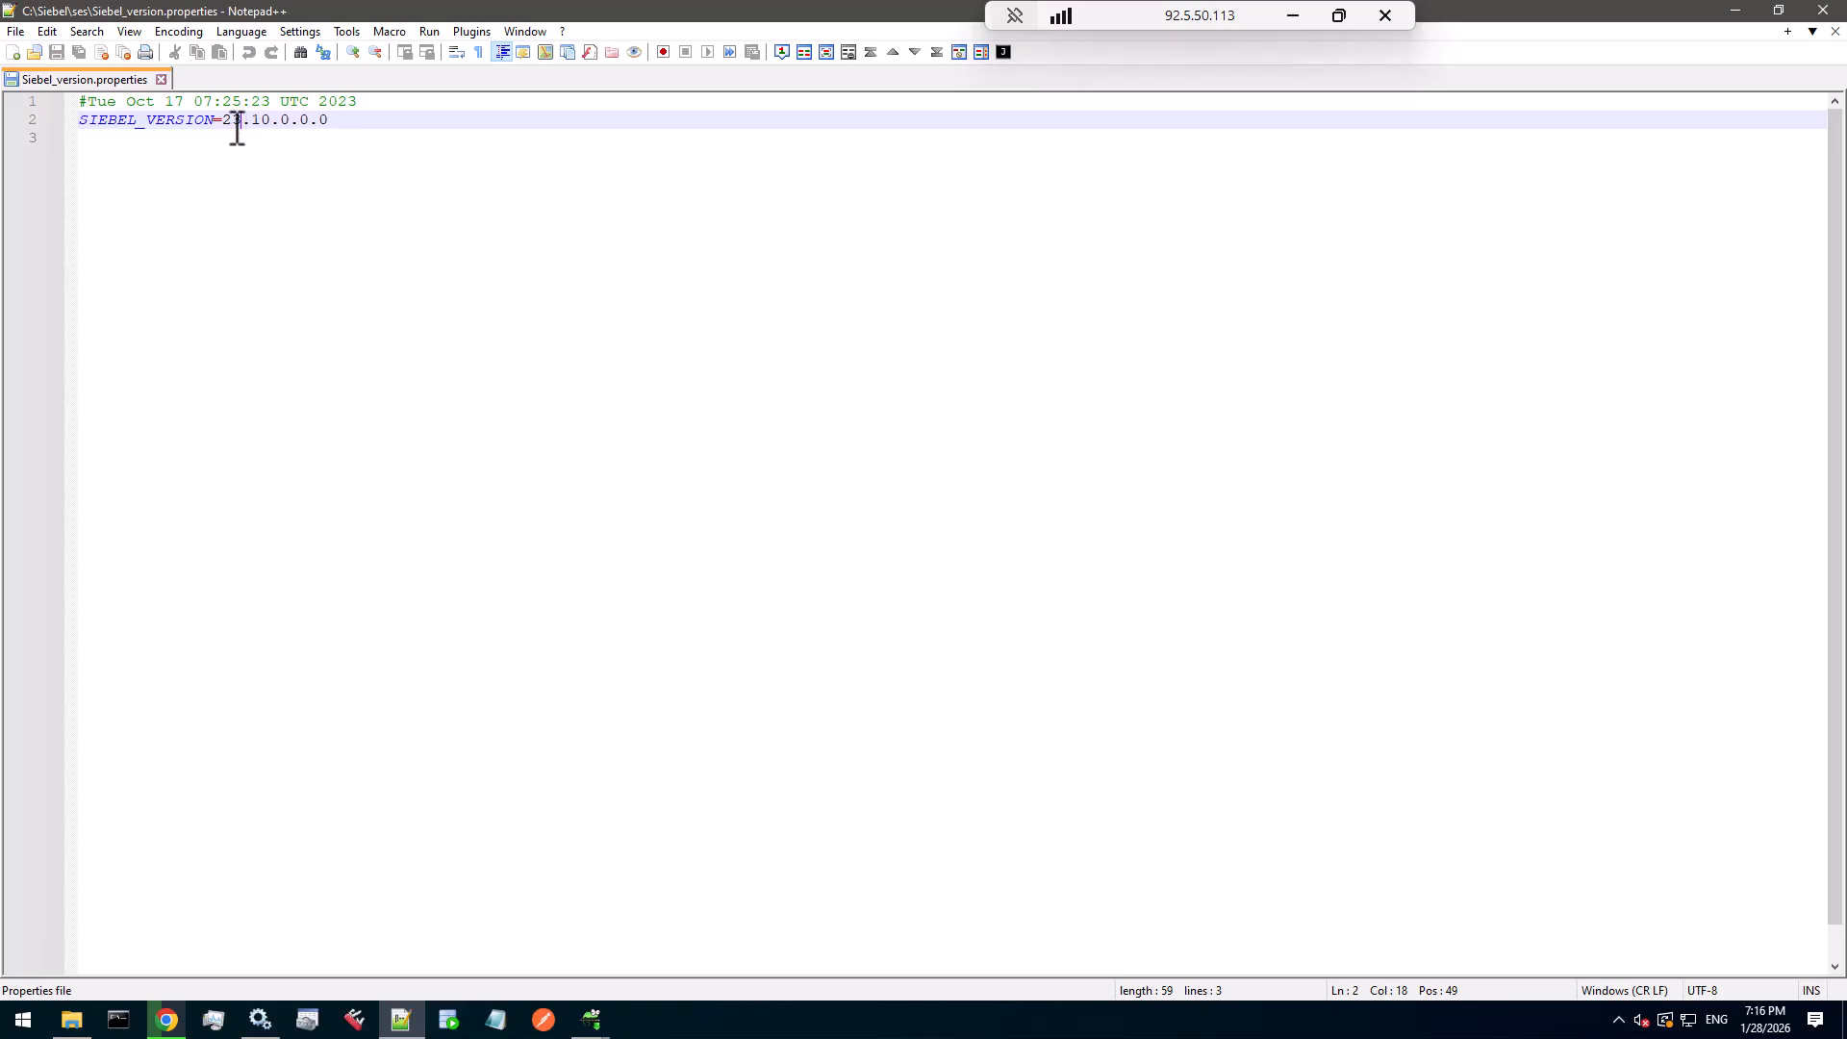
{"action": "mouse_move", "coordinate": [242, 121]}
{"action": "left_mouse_down"}
{"action": "mouse_move", "coordinate": [223, 125]}
{"action": "mouse_move", "coordinate": [271, 121]}
{"action": "left_mouse_up"}
{"action": "left_click_drag", "start_coordinate": [344, 121], "coordinate": [220, 123]}
- Install the Notepad++ 8.8.8 update in English, close change.log, and return to Services
{"action": "mouse_move", "coordinate": [591, 1020]}
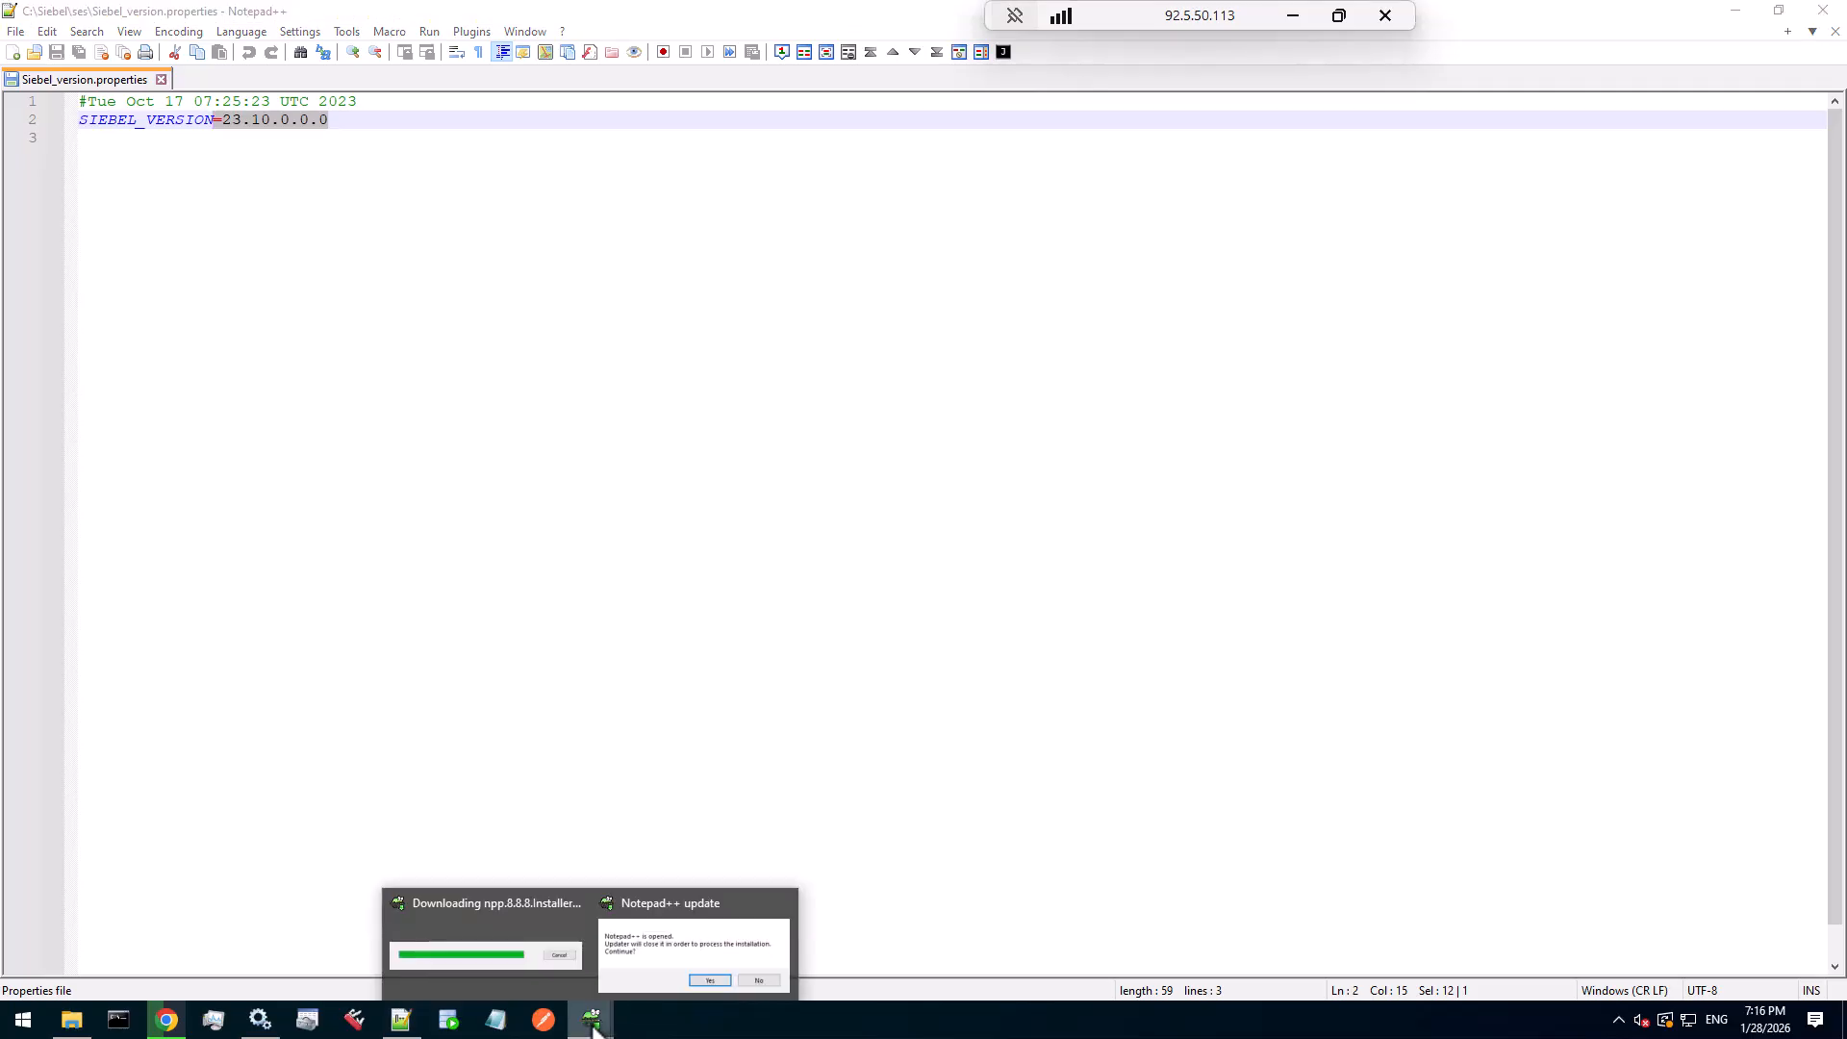
{"action": "left_click", "coordinate": [689, 935]}
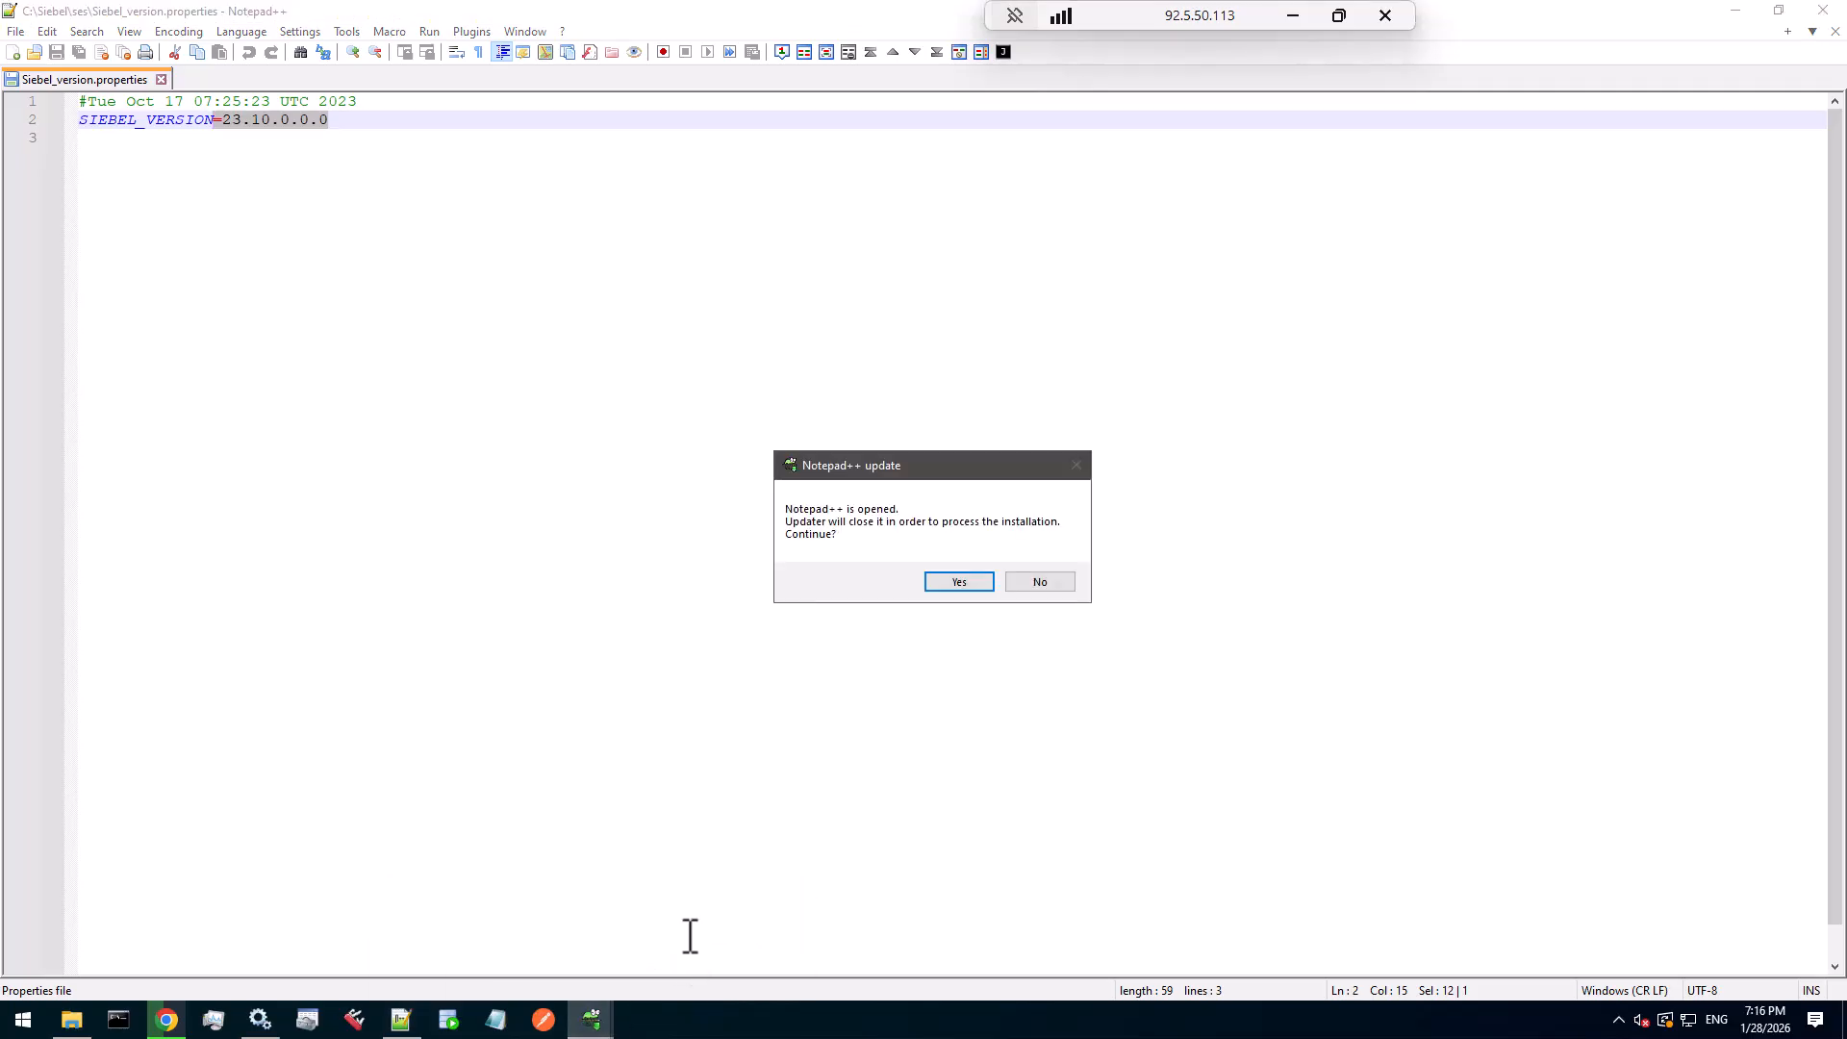
{"action": "left_click", "coordinate": [959, 582]}
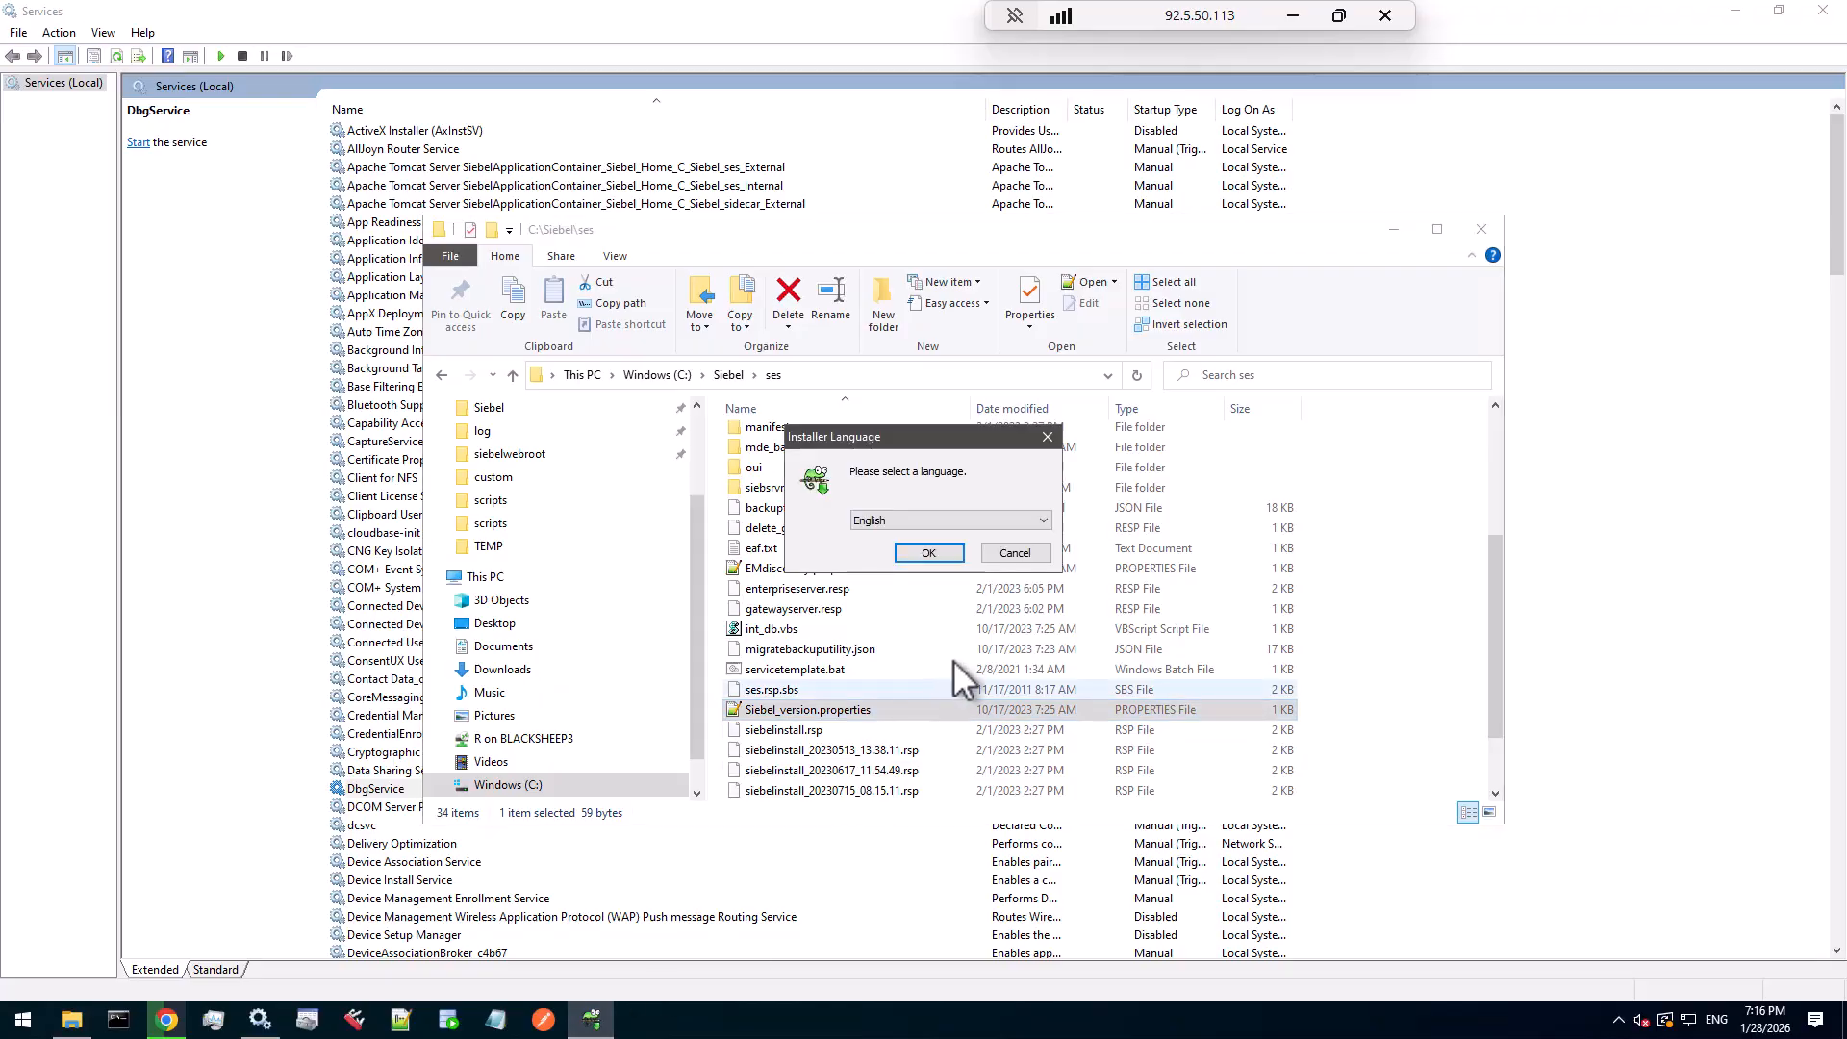
{"action": "left_click", "coordinate": [928, 554]}
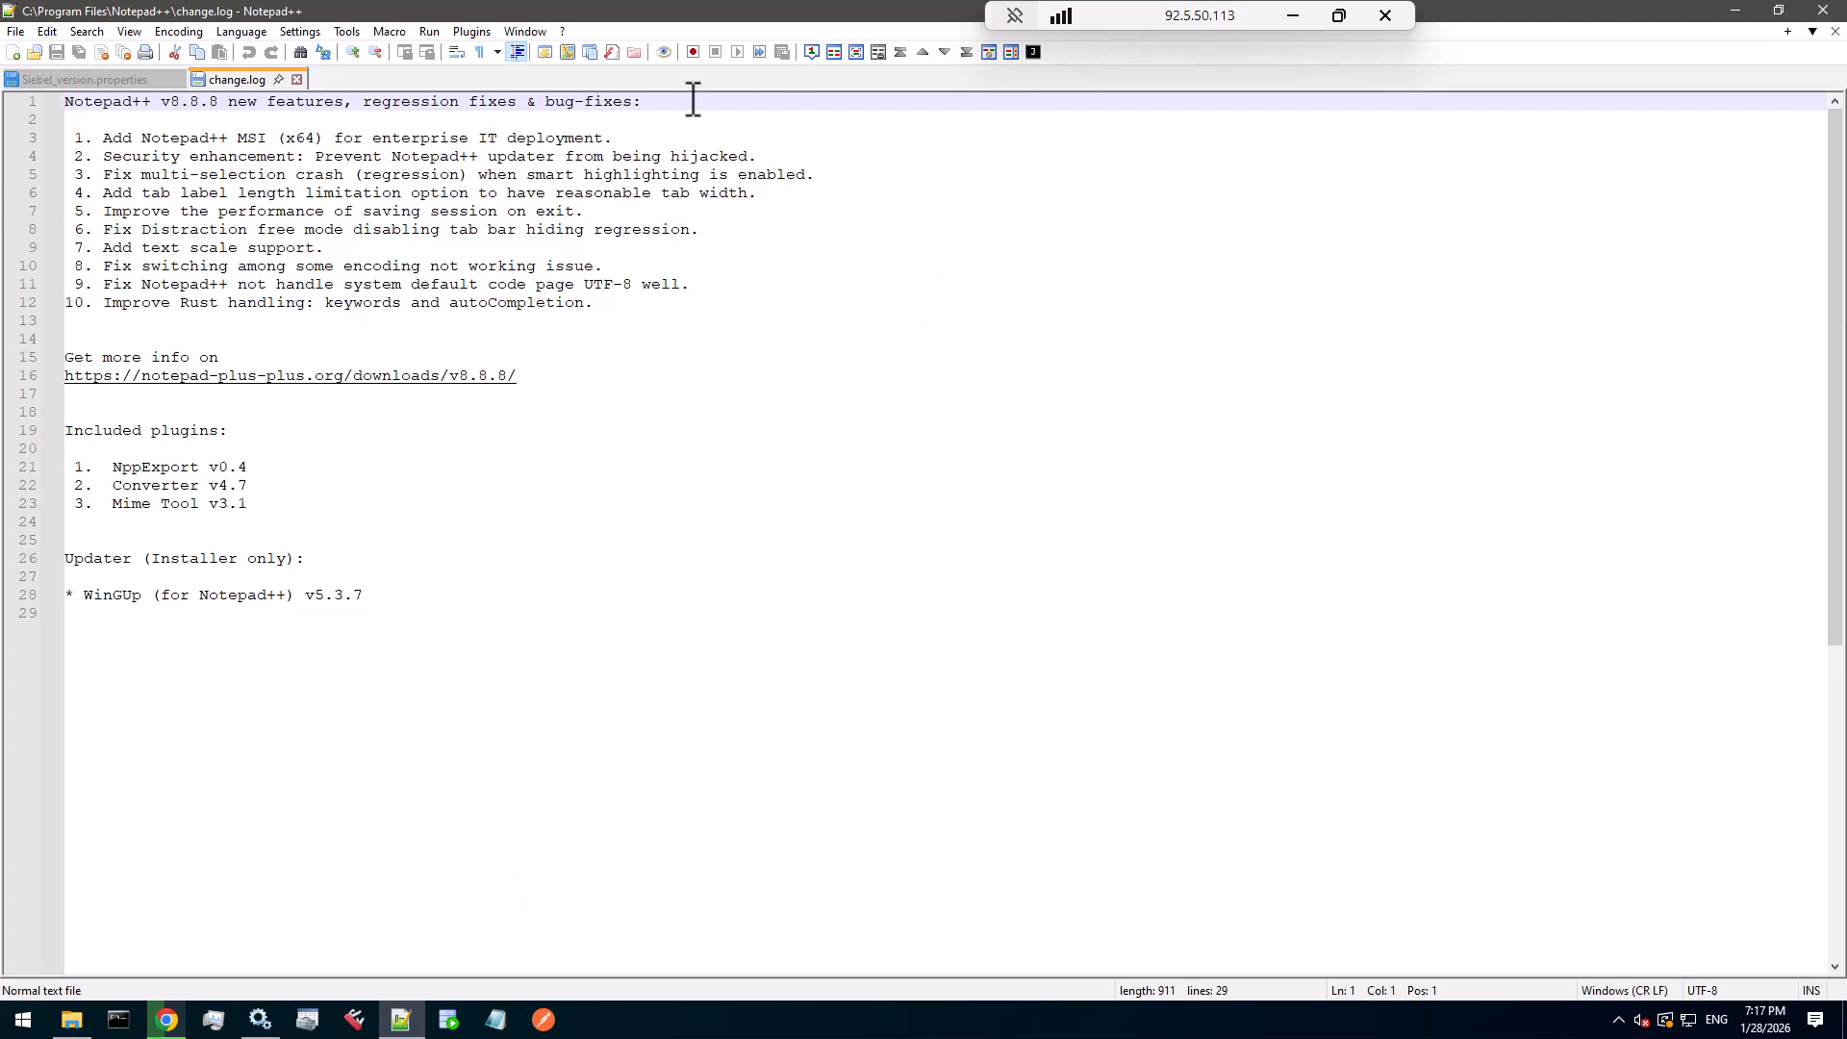
{"action": "left_click", "coordinate": [297, 79]}
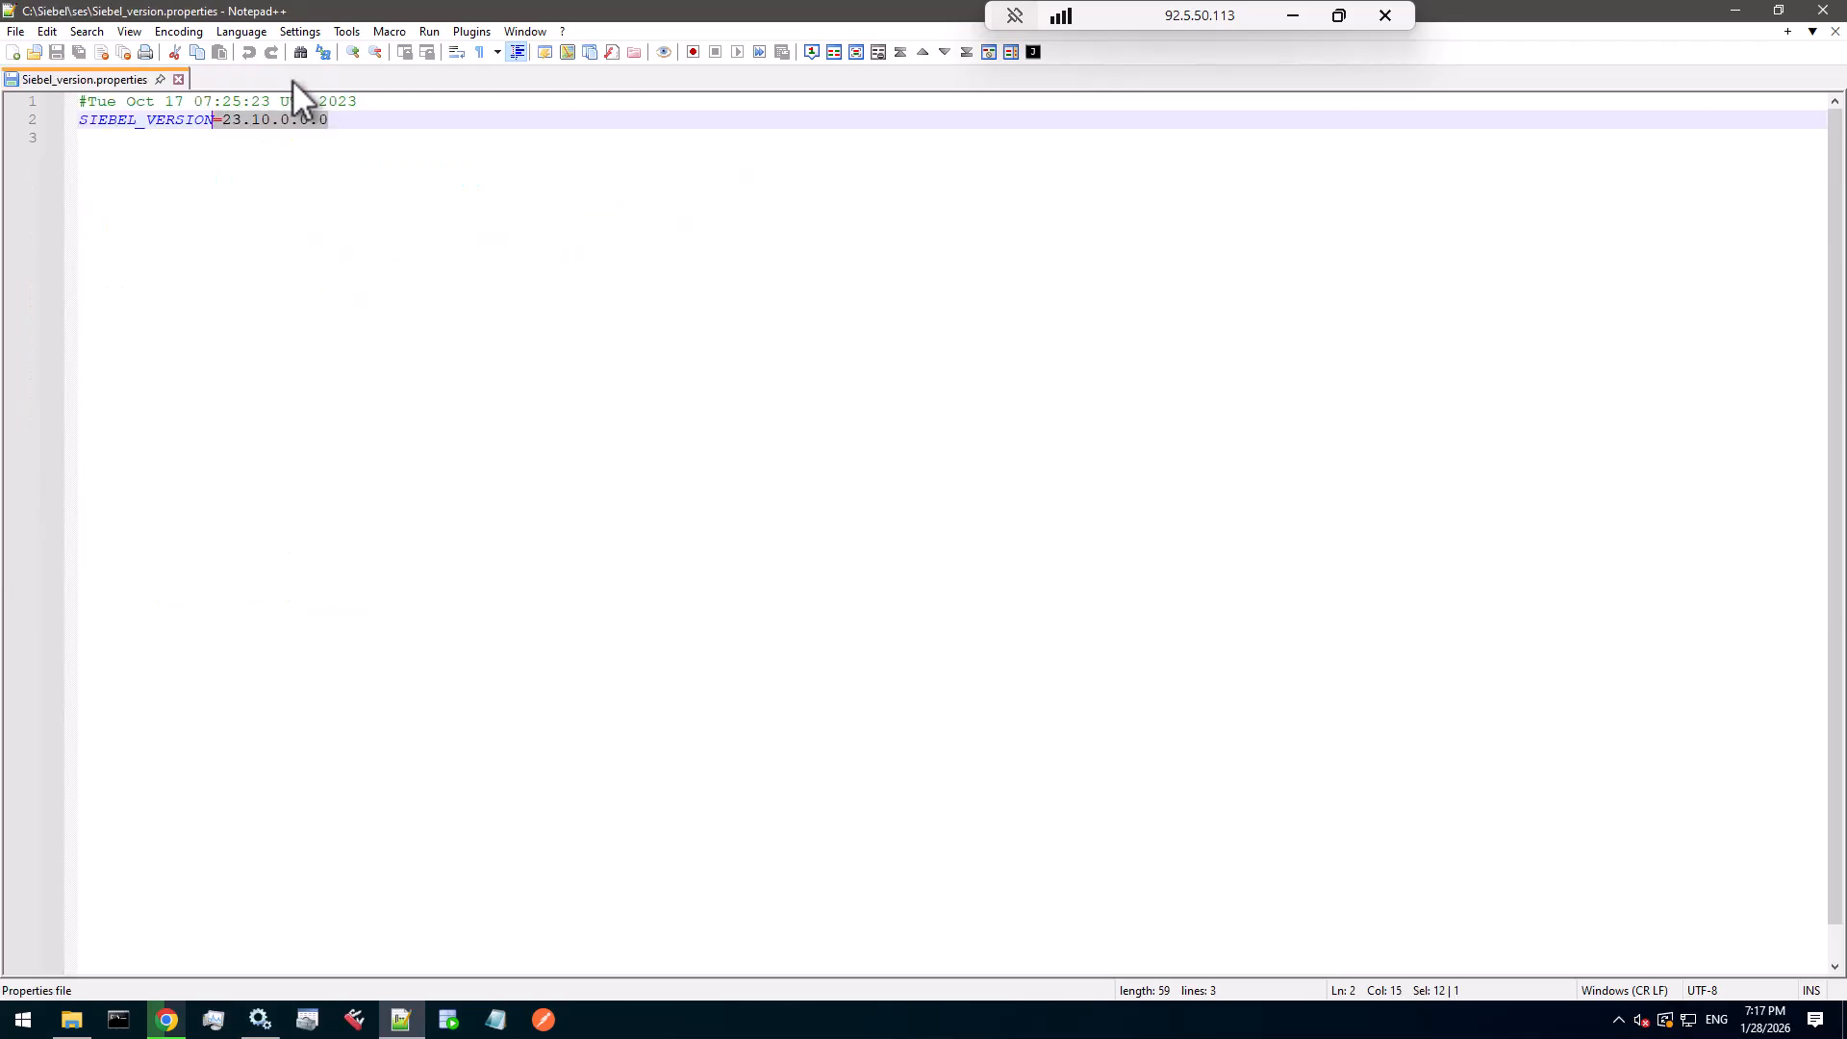
{"action": "left_click", "coordinate": [260, 1021]}
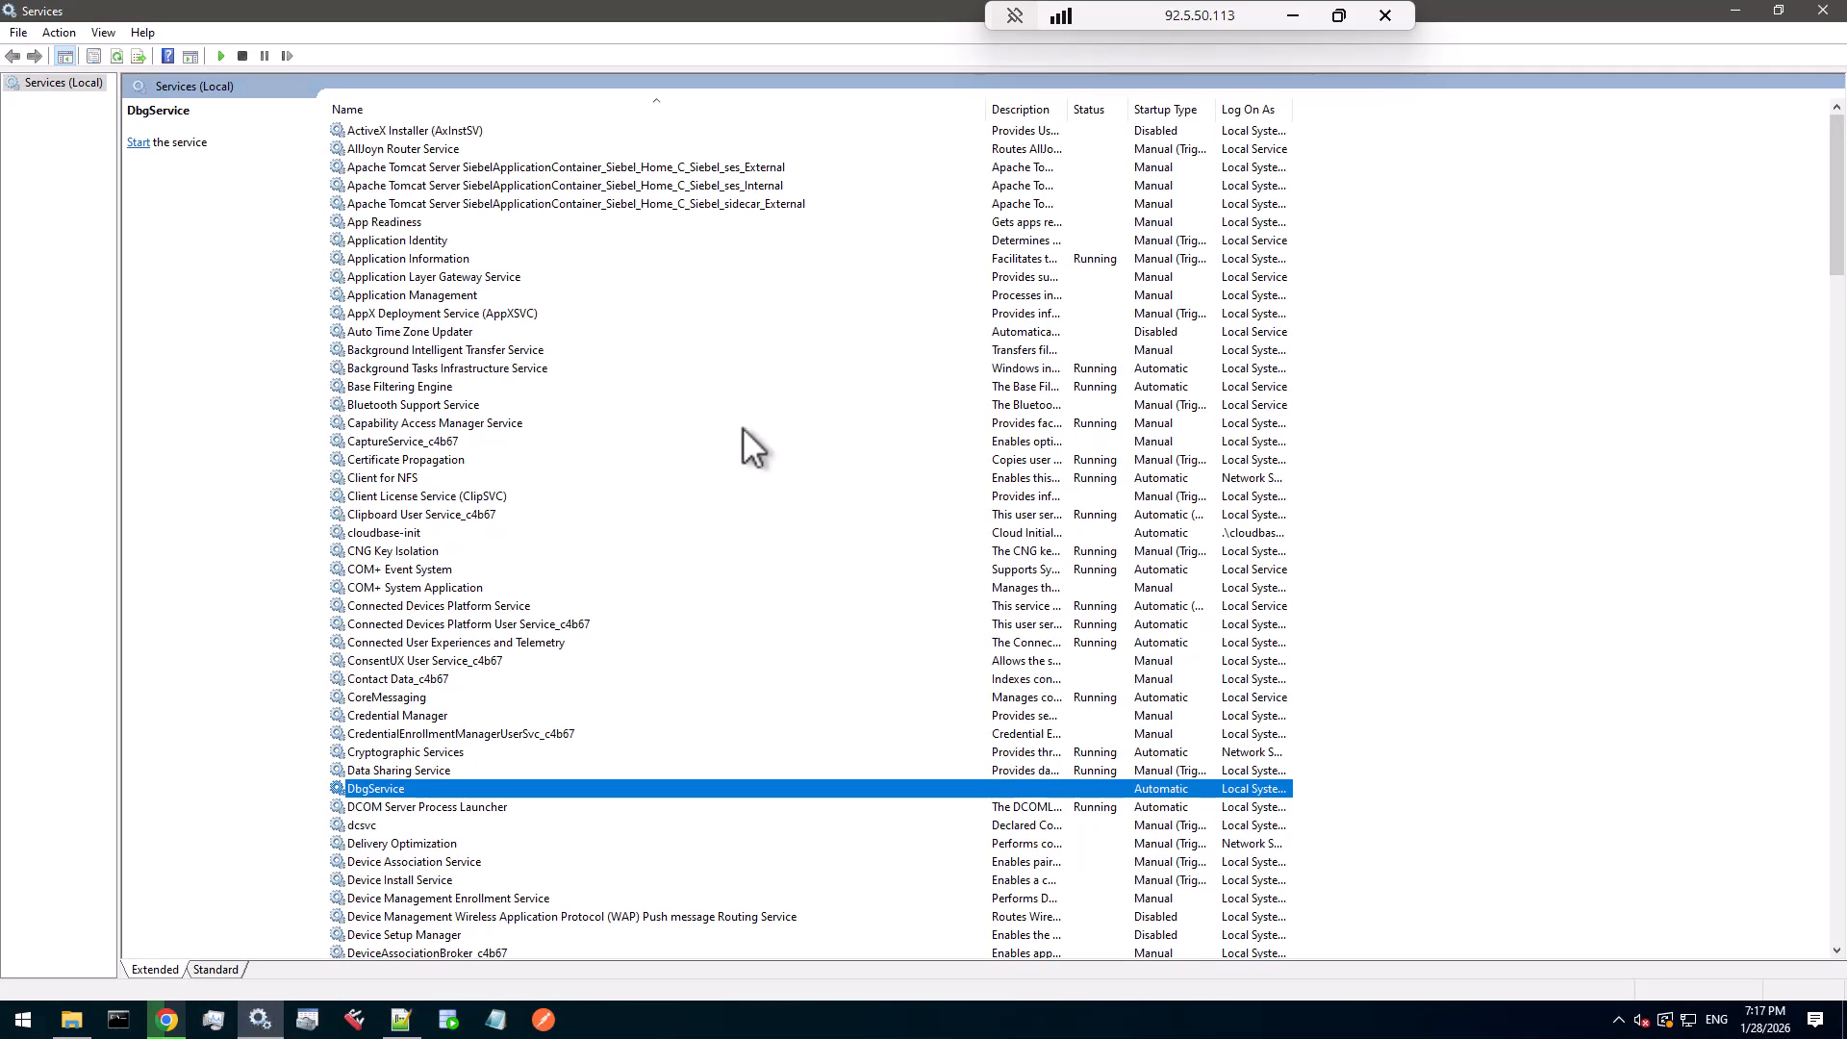
- Look over the Siebel ses_External, ses_Internal and sidecar_External Tomcat services in the list
{"action": "left_click", "coordinate": [741, 165]}
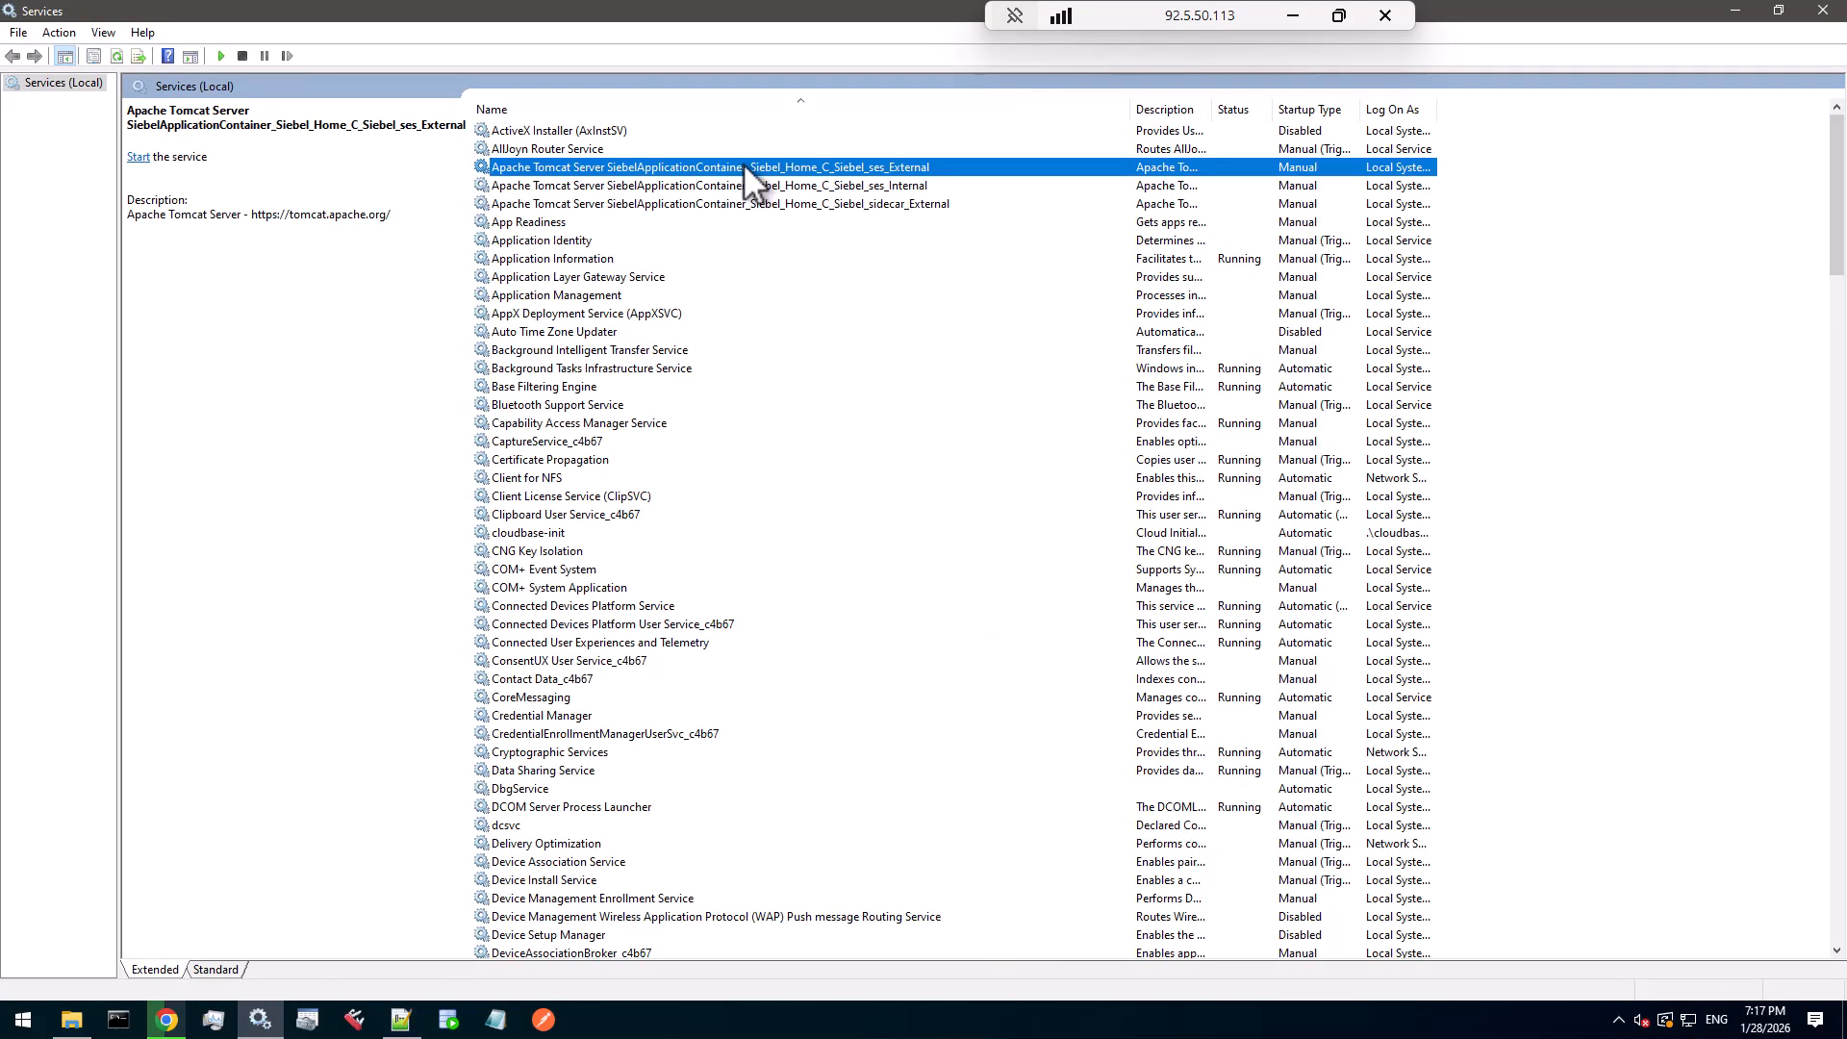
{"action": "left_click", "coordinate": [826, 182]}
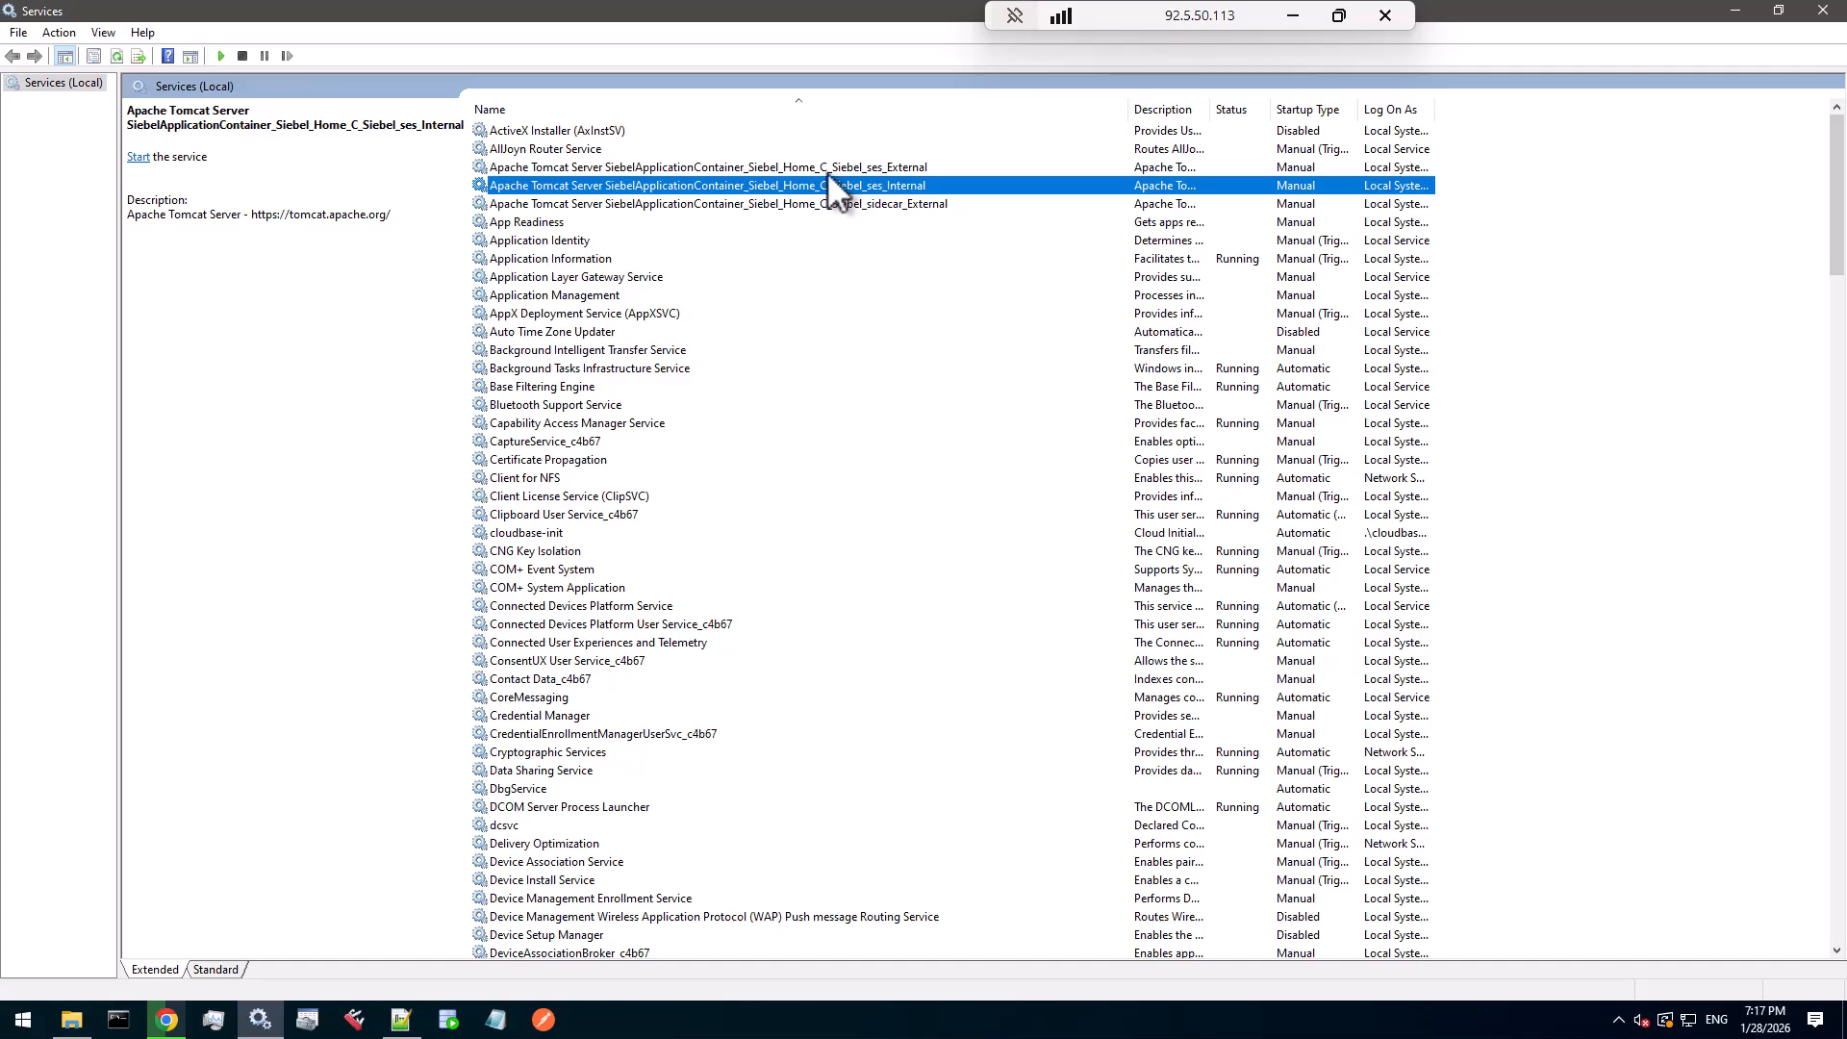
{"action": "key", "text": "Up"}
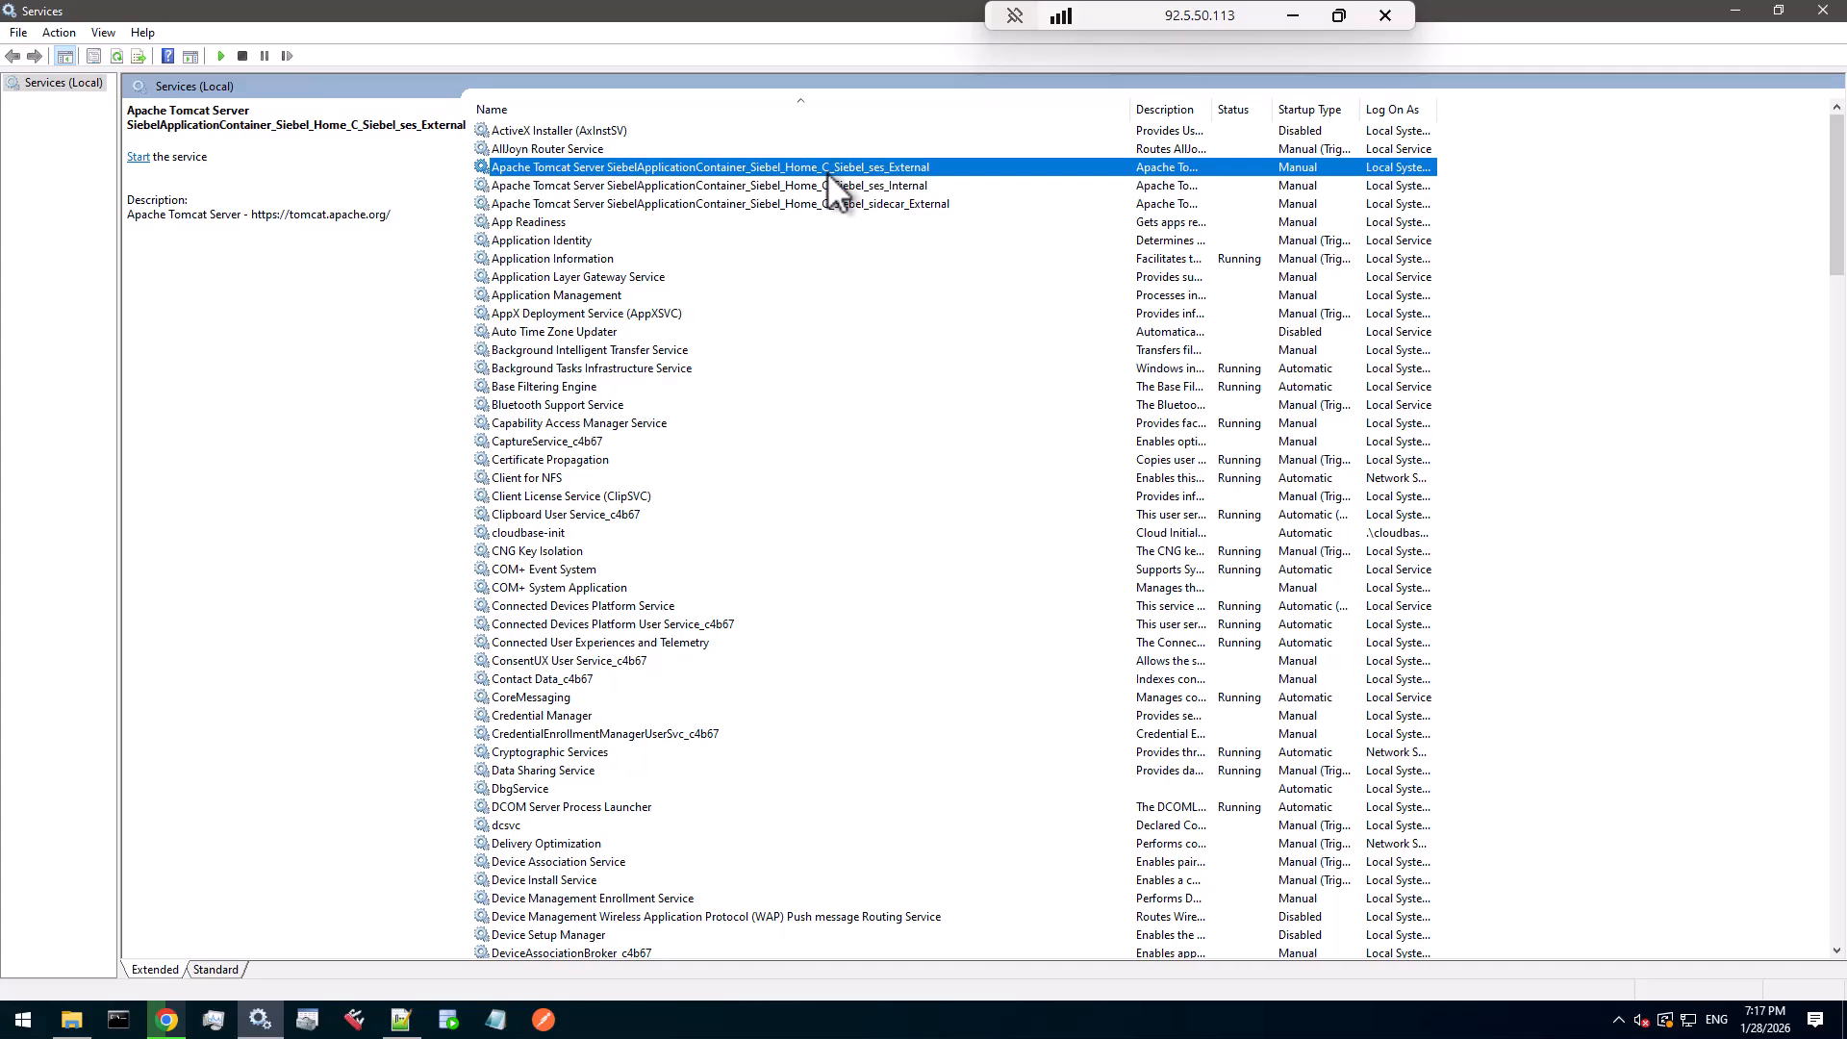
{"action": "left_click", "coordinate": [823, 204]}
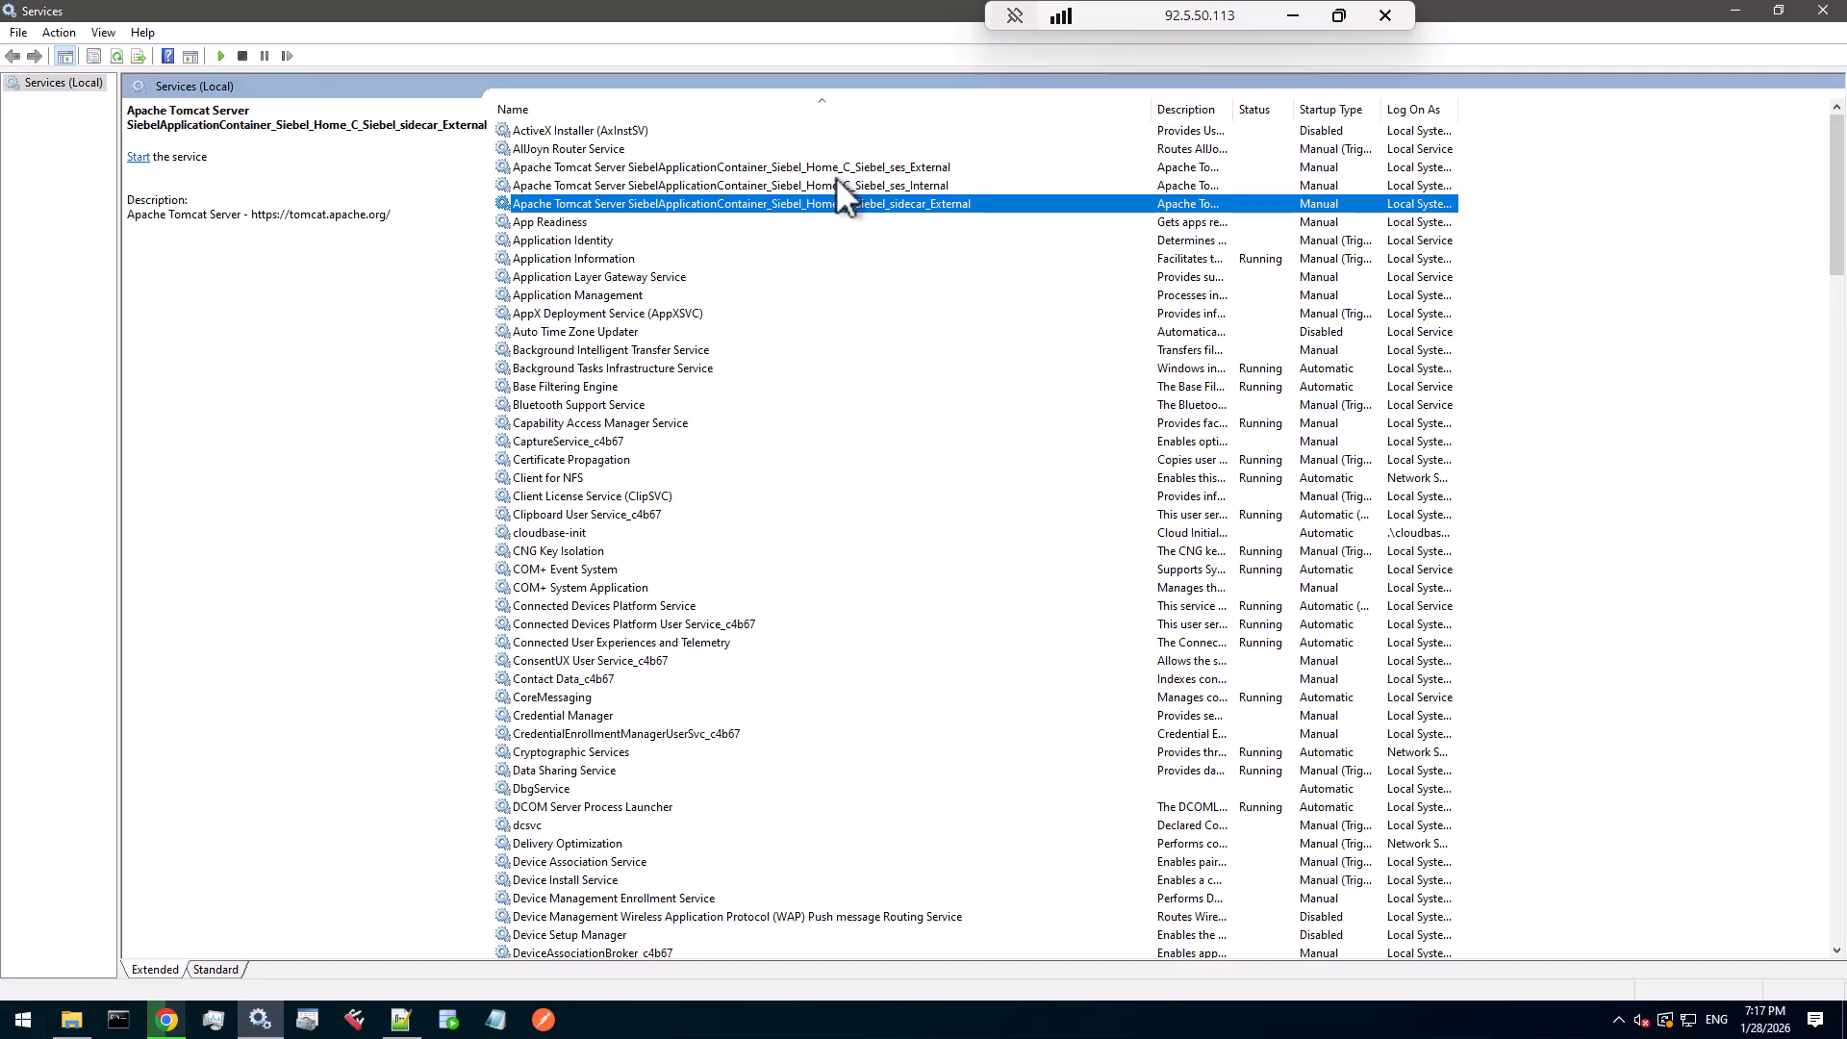
- Copy the full Path to executable from the Siebel_ses_External service's properties
{"action": "double_click", "coordinate": [834, 166]}
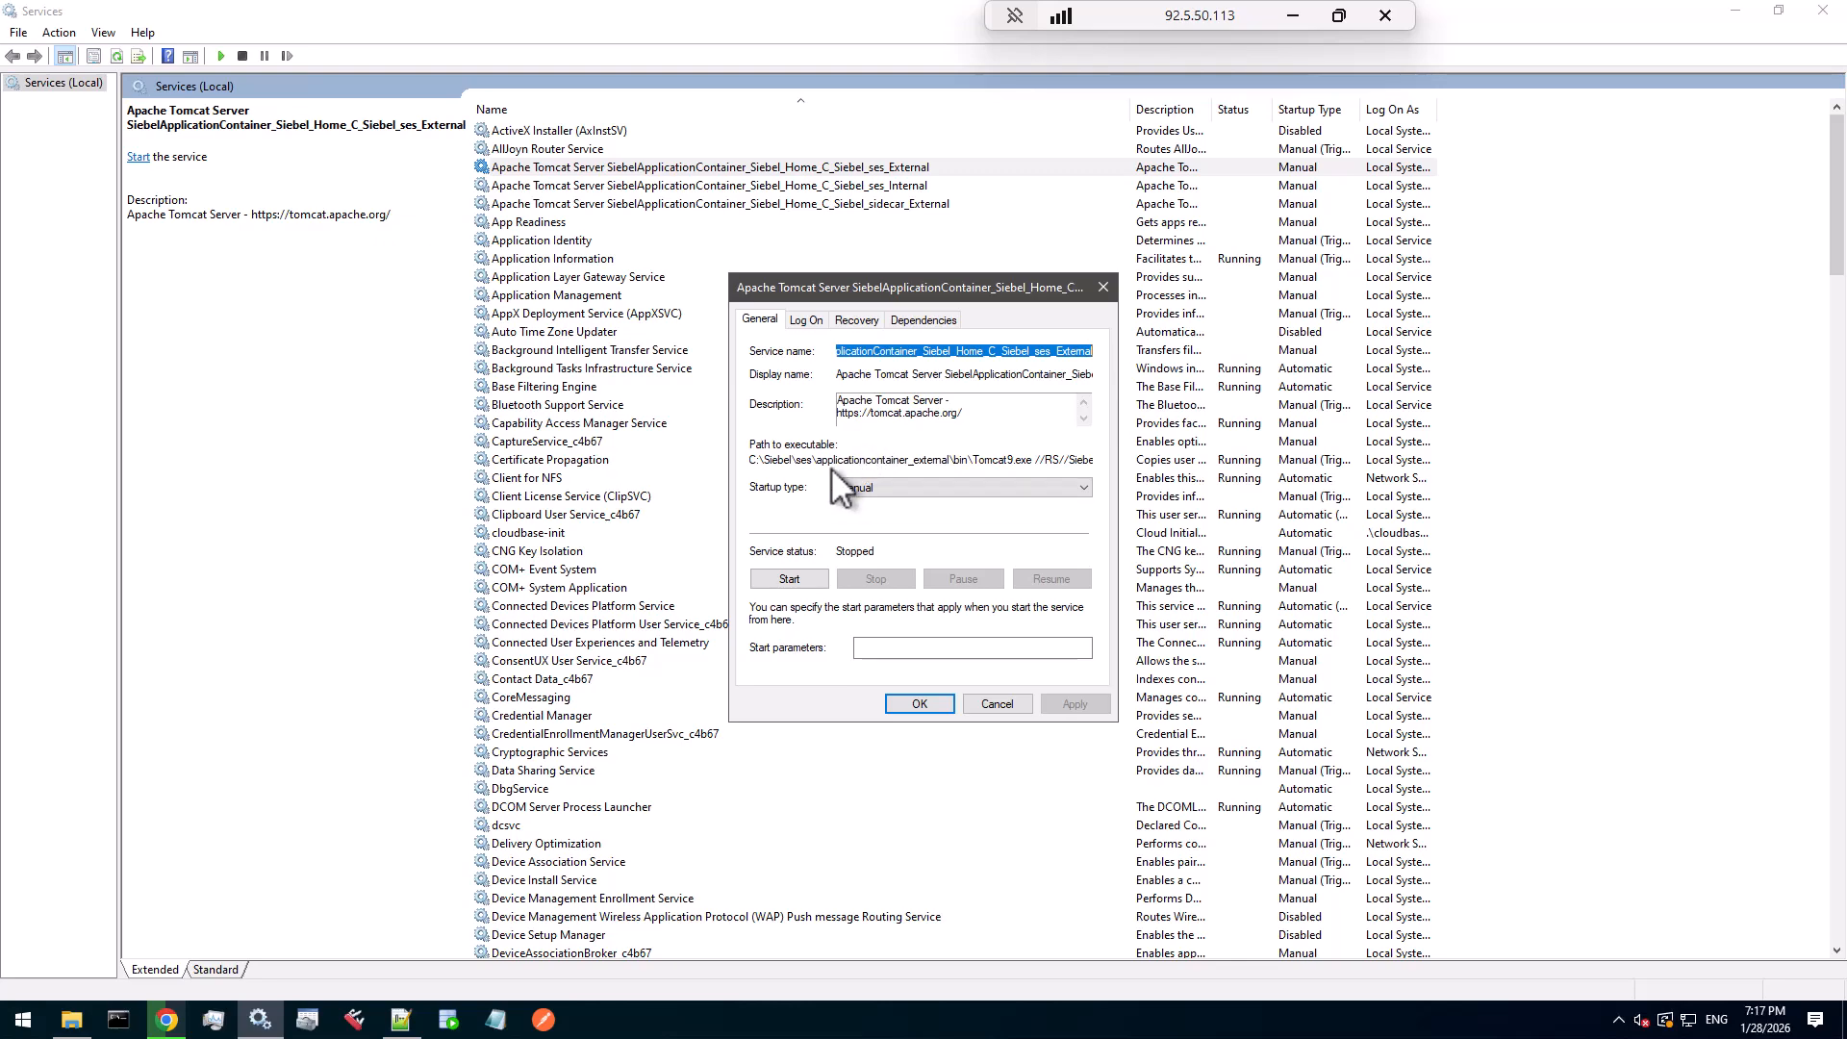
{"action": "left_click_drag", "start_coordinate": [972, 460], "coordinate": [1033, 460]}
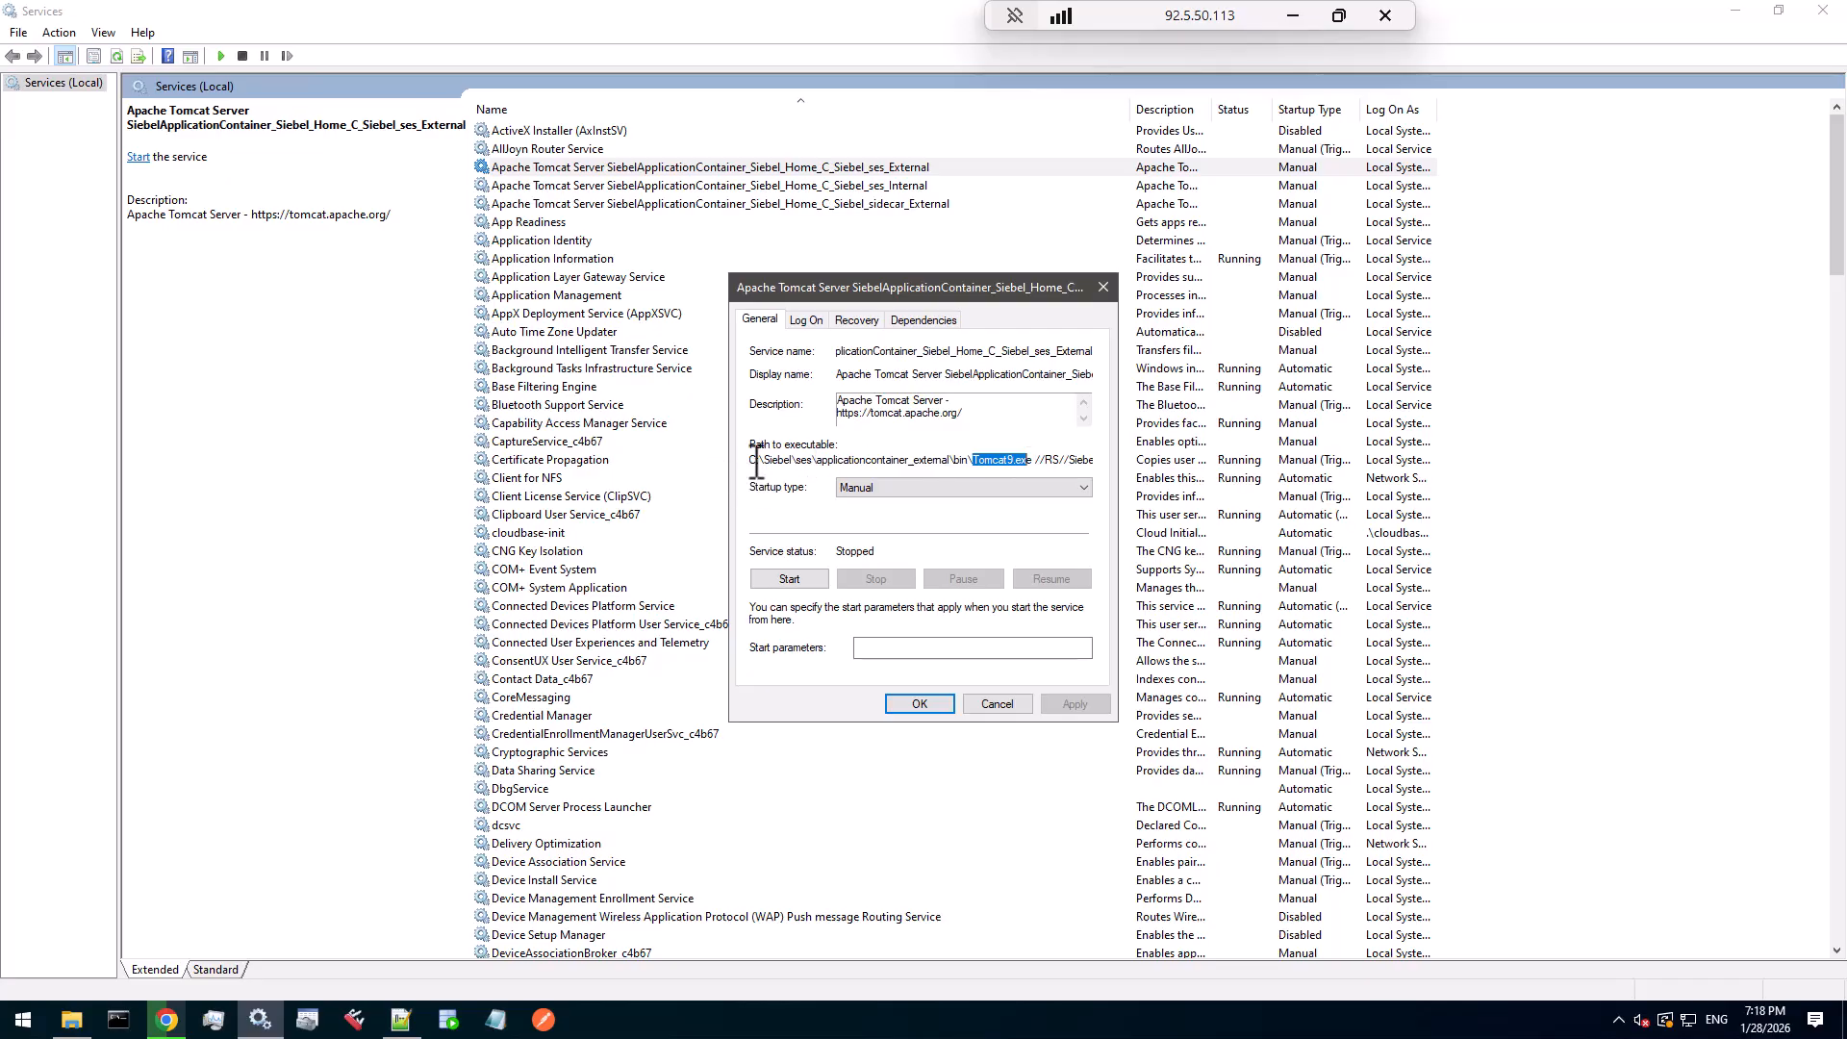
{"action": "left_click_drag", "start_coordinate": [756, 460], "coordinate": [1096, 461]}
{"action": "right_click", "coordinate": [1078, 461]}
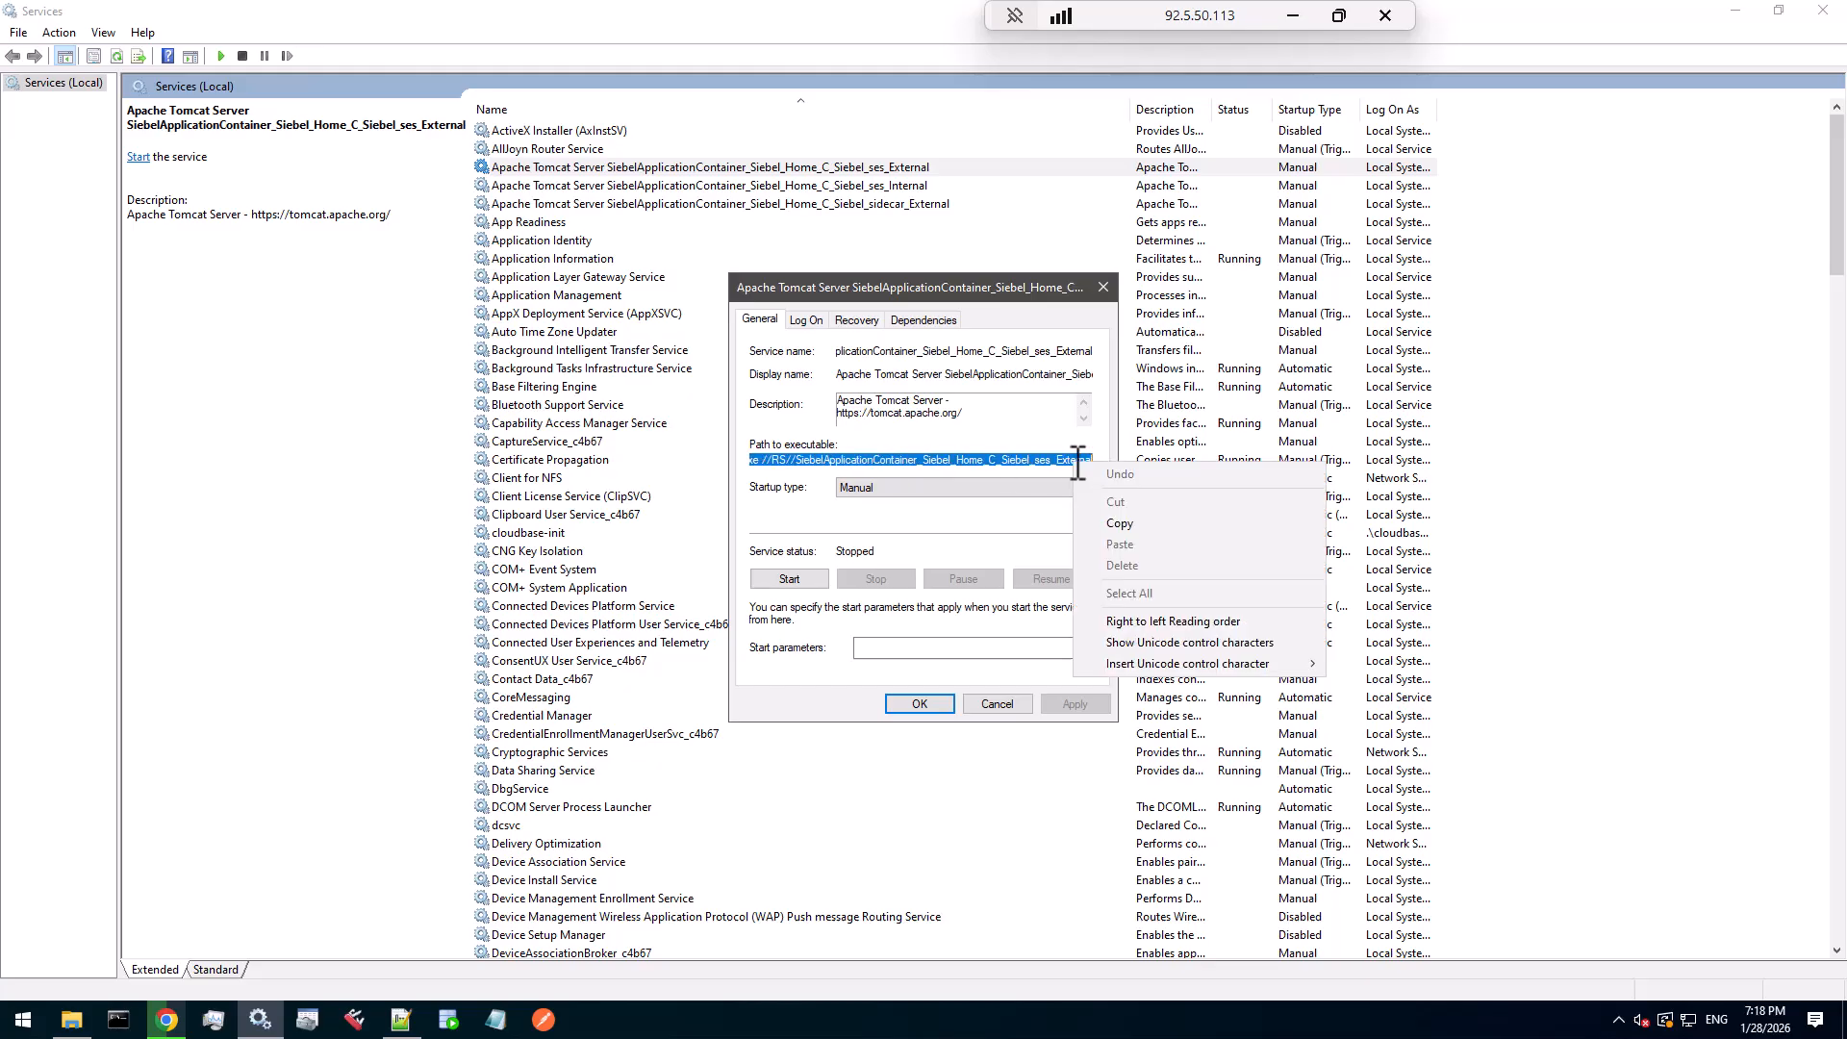
{"action": "left_click", "coordinate": [1120, 523]}
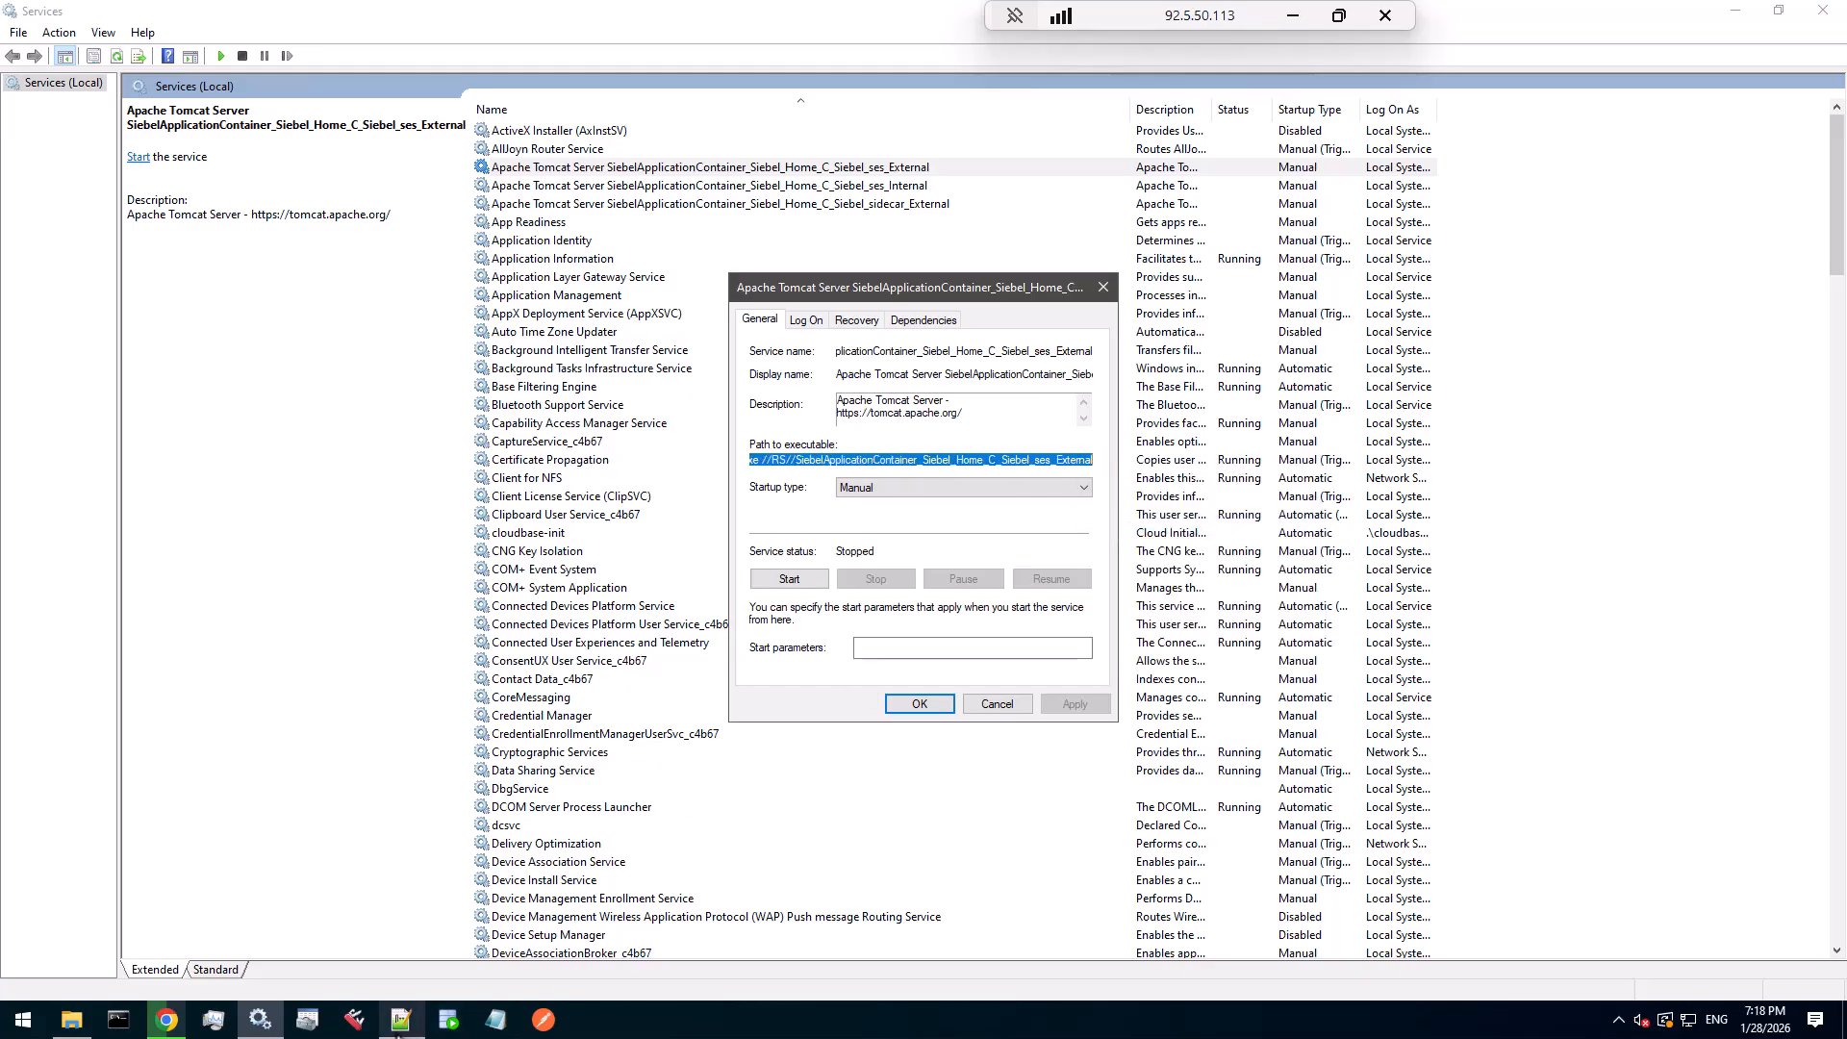
- In a new tab, paste the ses_External path and rewrite it as a Tomcat9w.exe //ES// command
{"action": "left_click", "coordinate": [401, 1020]}
{"action": "left_click", "coordinate": [13, 53]}
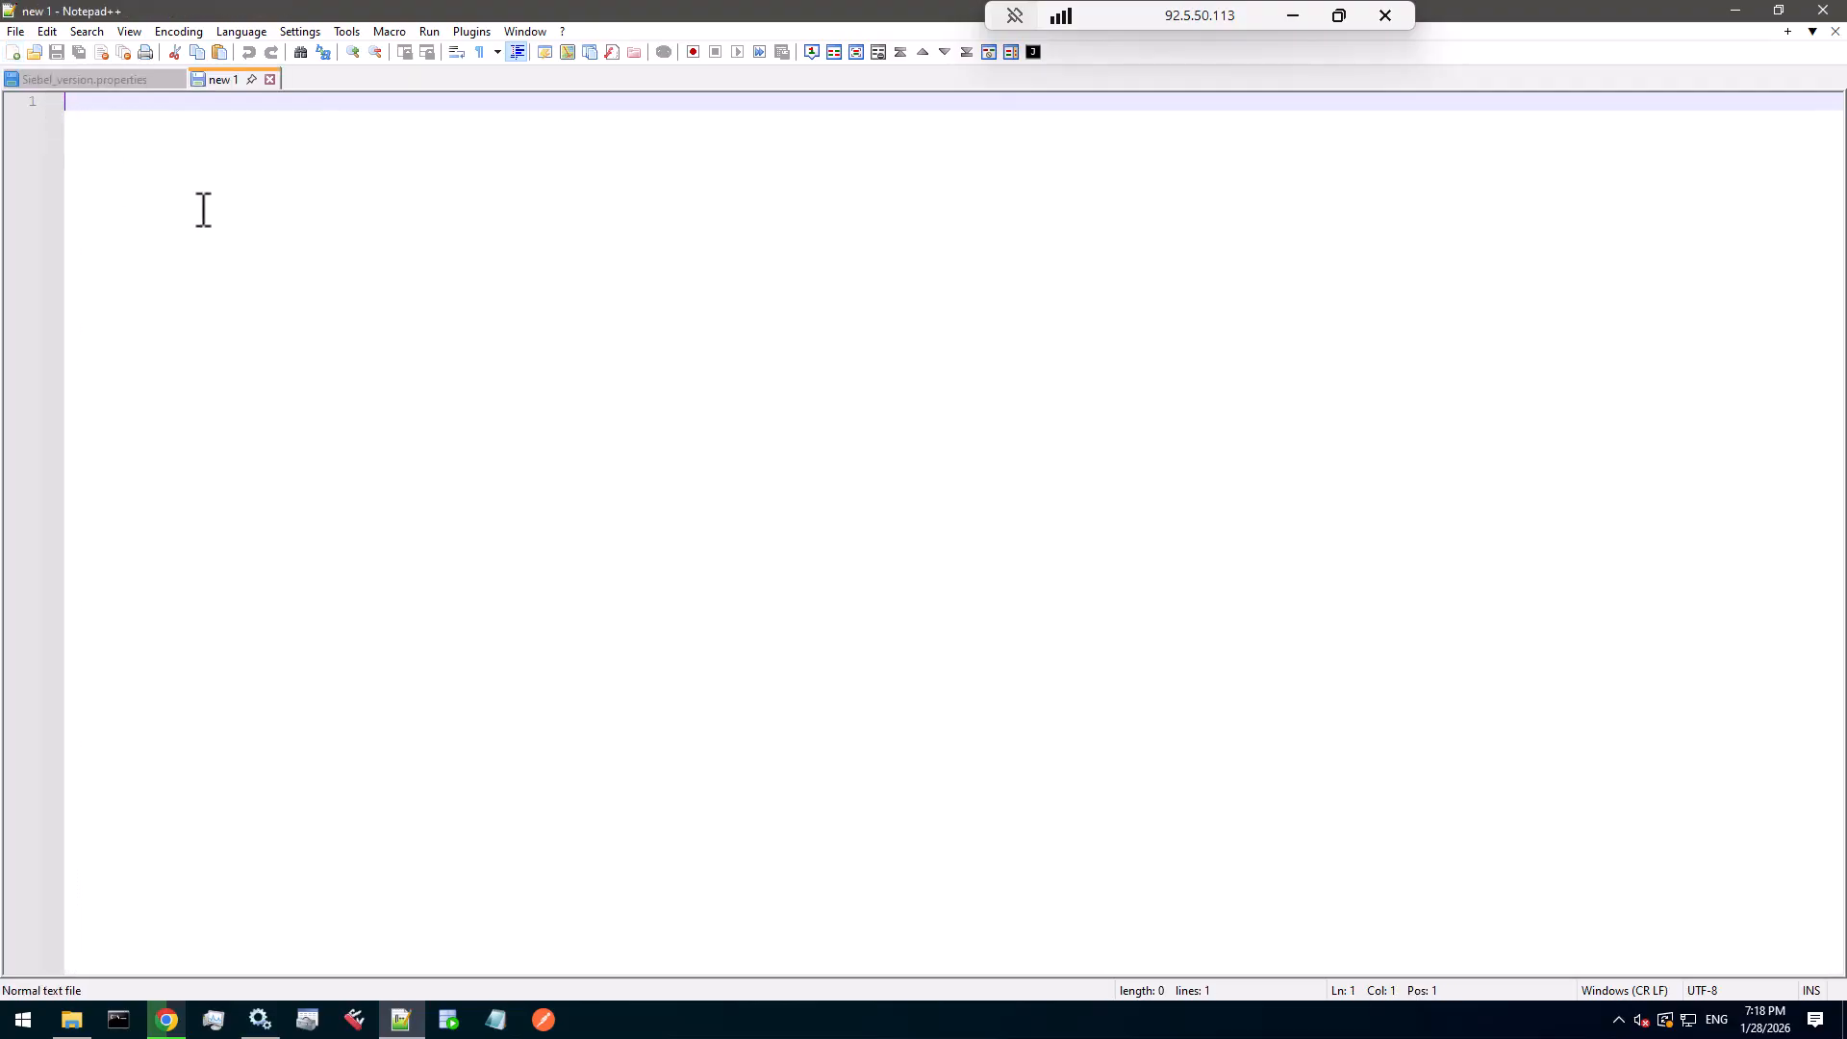
{"action": "key", "text": "ctrl+v"}
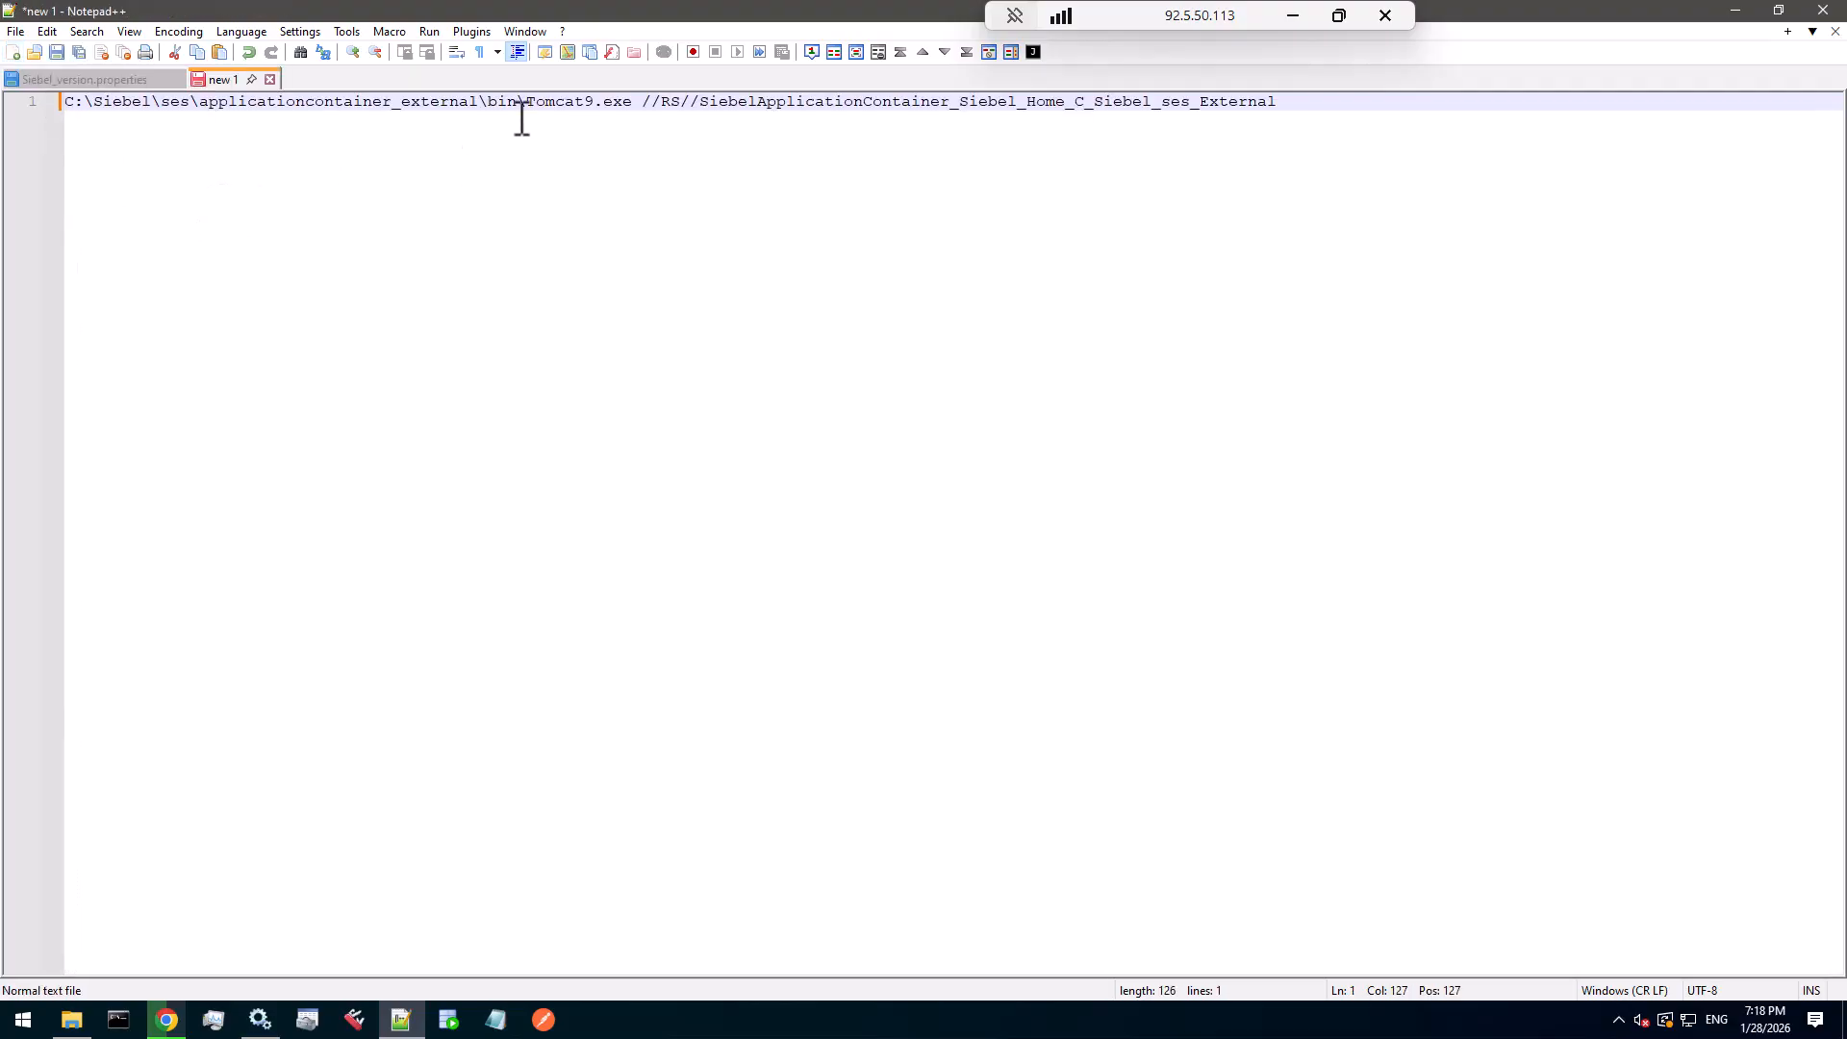
{"action": "left_click", "coordinate": [672, 104]}
{"action": "key", "text": "BackSpace"}
{"action": "type", "text": "E"}
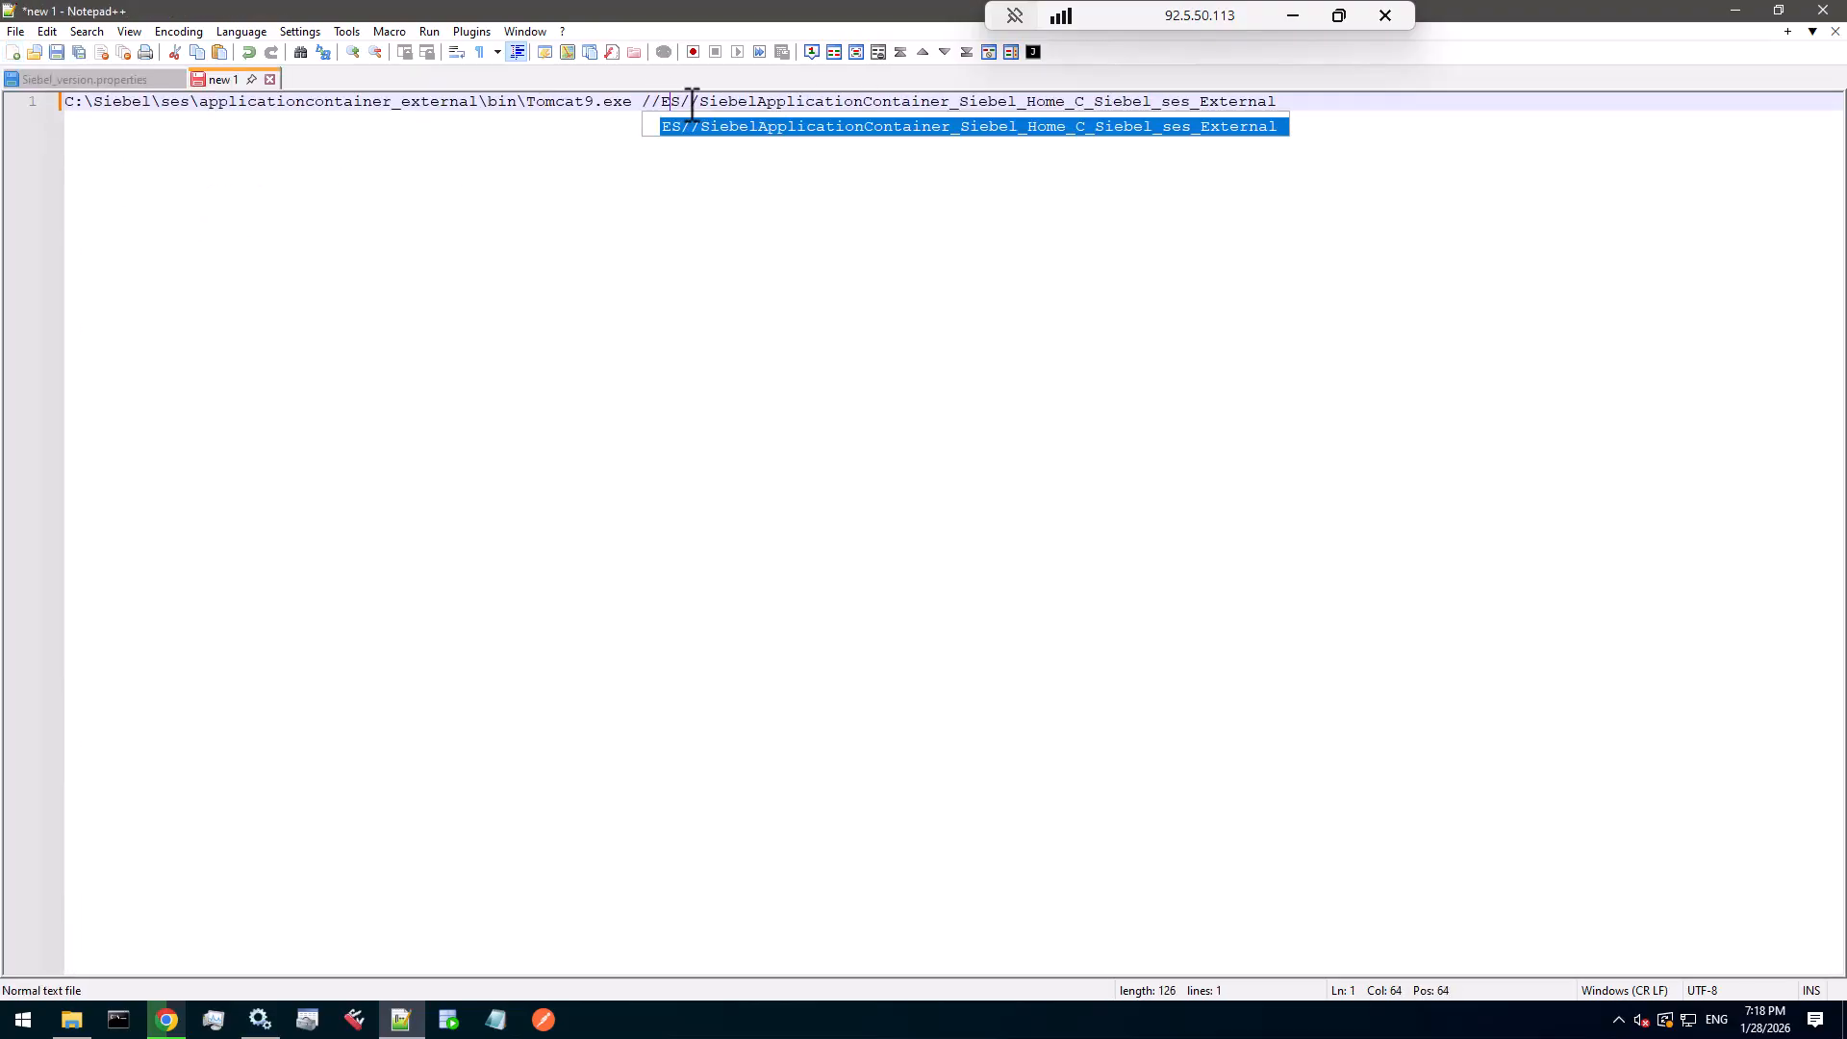
{"action": "key", "text": "Left"}
{"action": "type", "text": "w"}
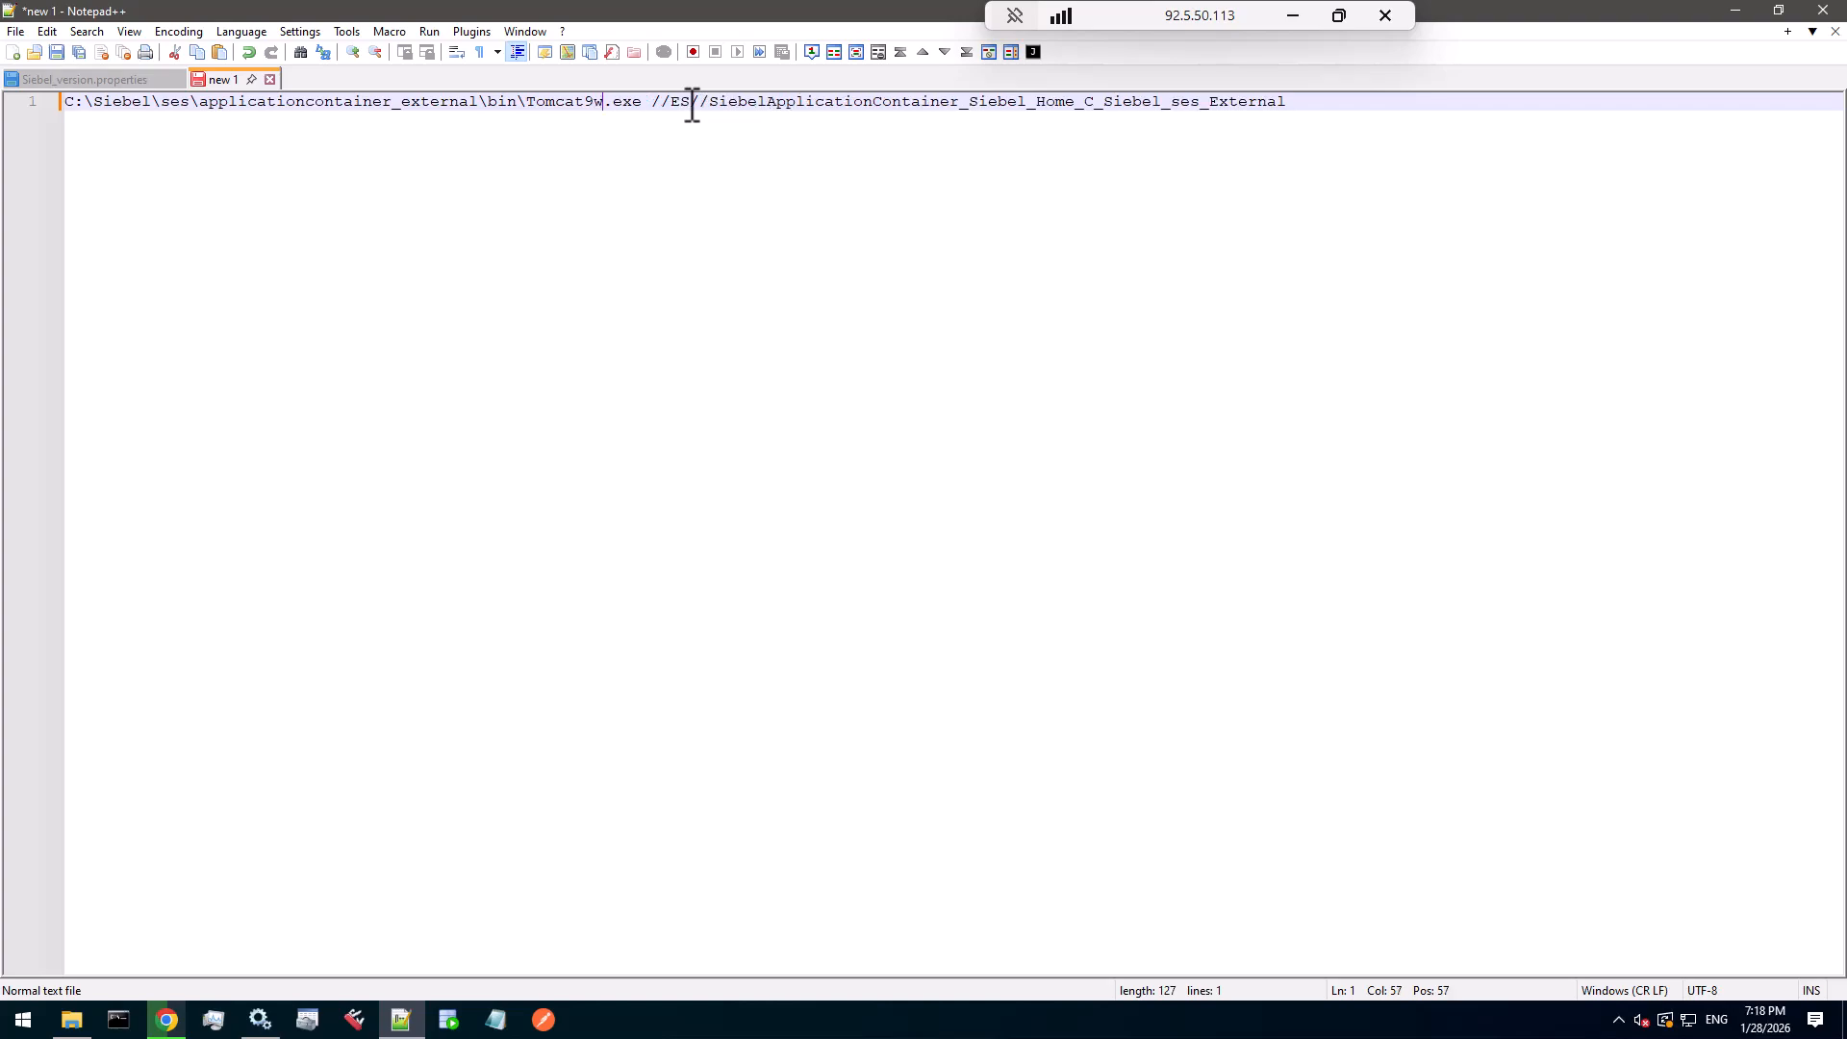
{"action": "left_click", "coordinate": [1332, 108]}
{"action": "key", "text": "ctrl+a"}
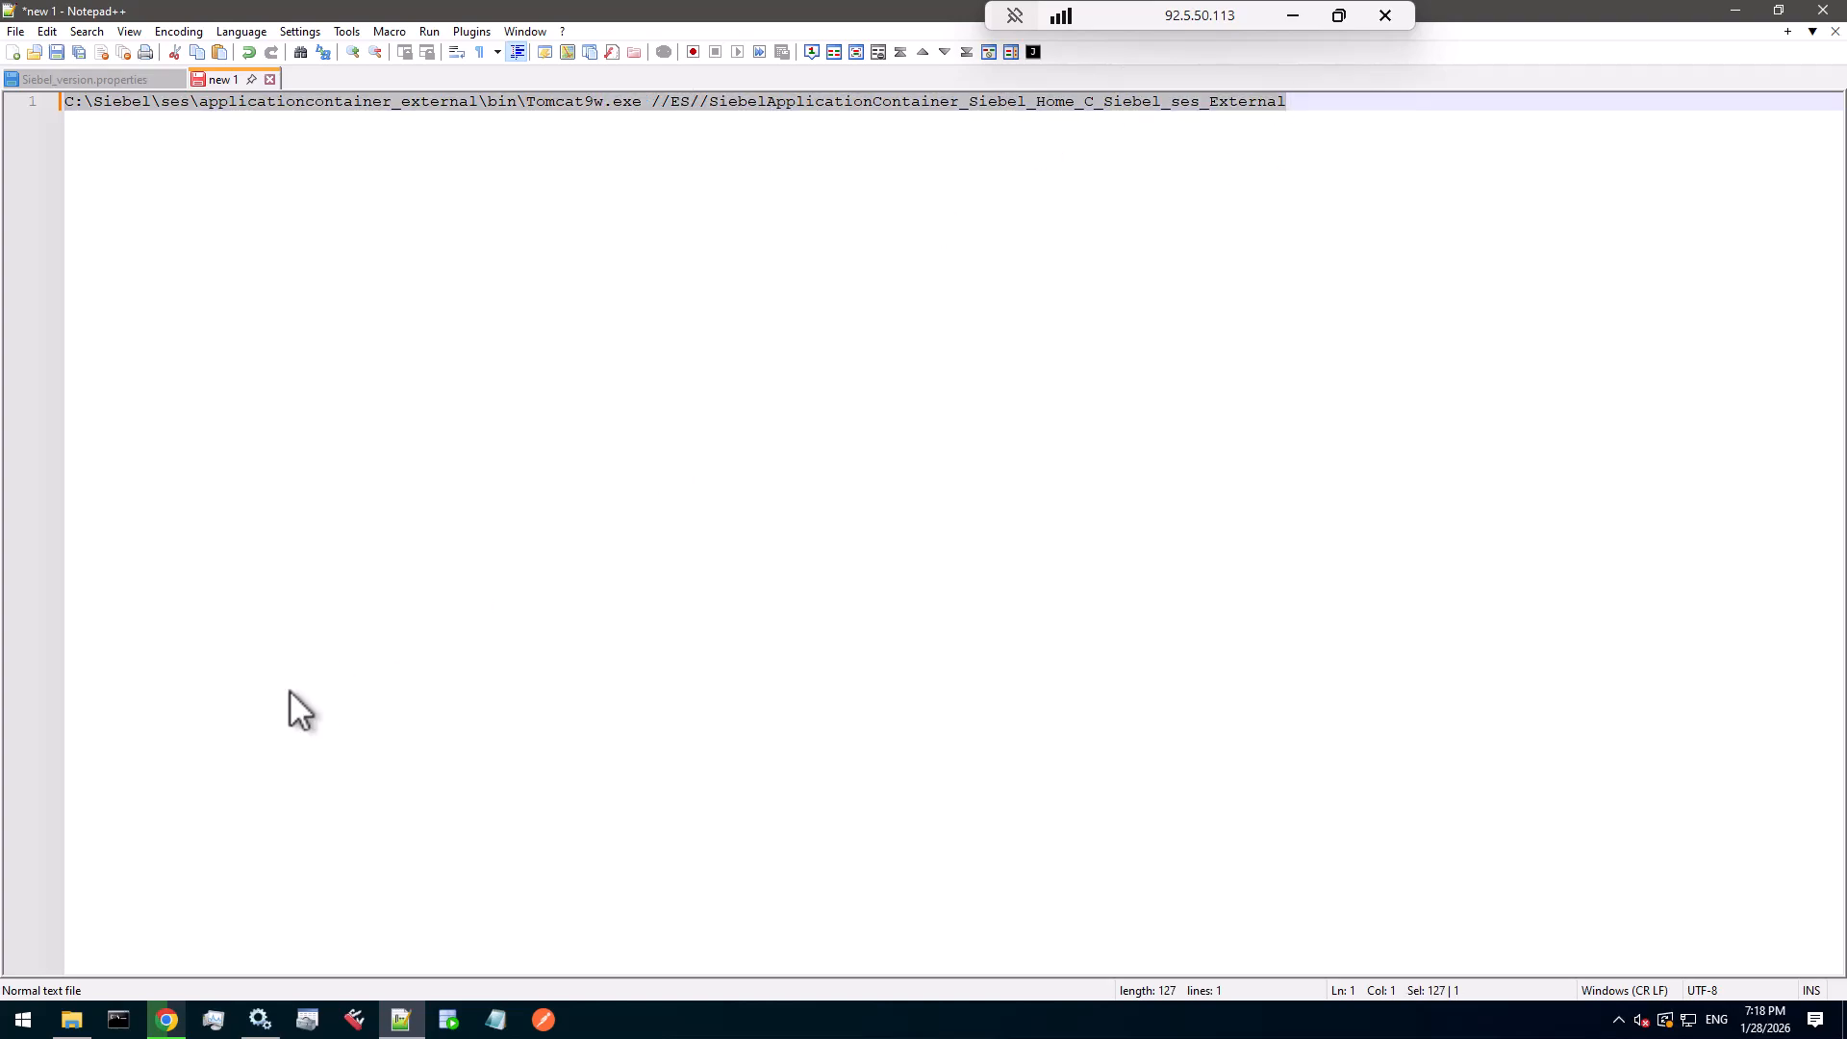
{"action": "left_click", "coordinate": [118, 1018]}
- Run the Tomcat9w //ES// command and review the service's Java memory pool settings
{"action": "right_click", "coordinate": [504, 414]}
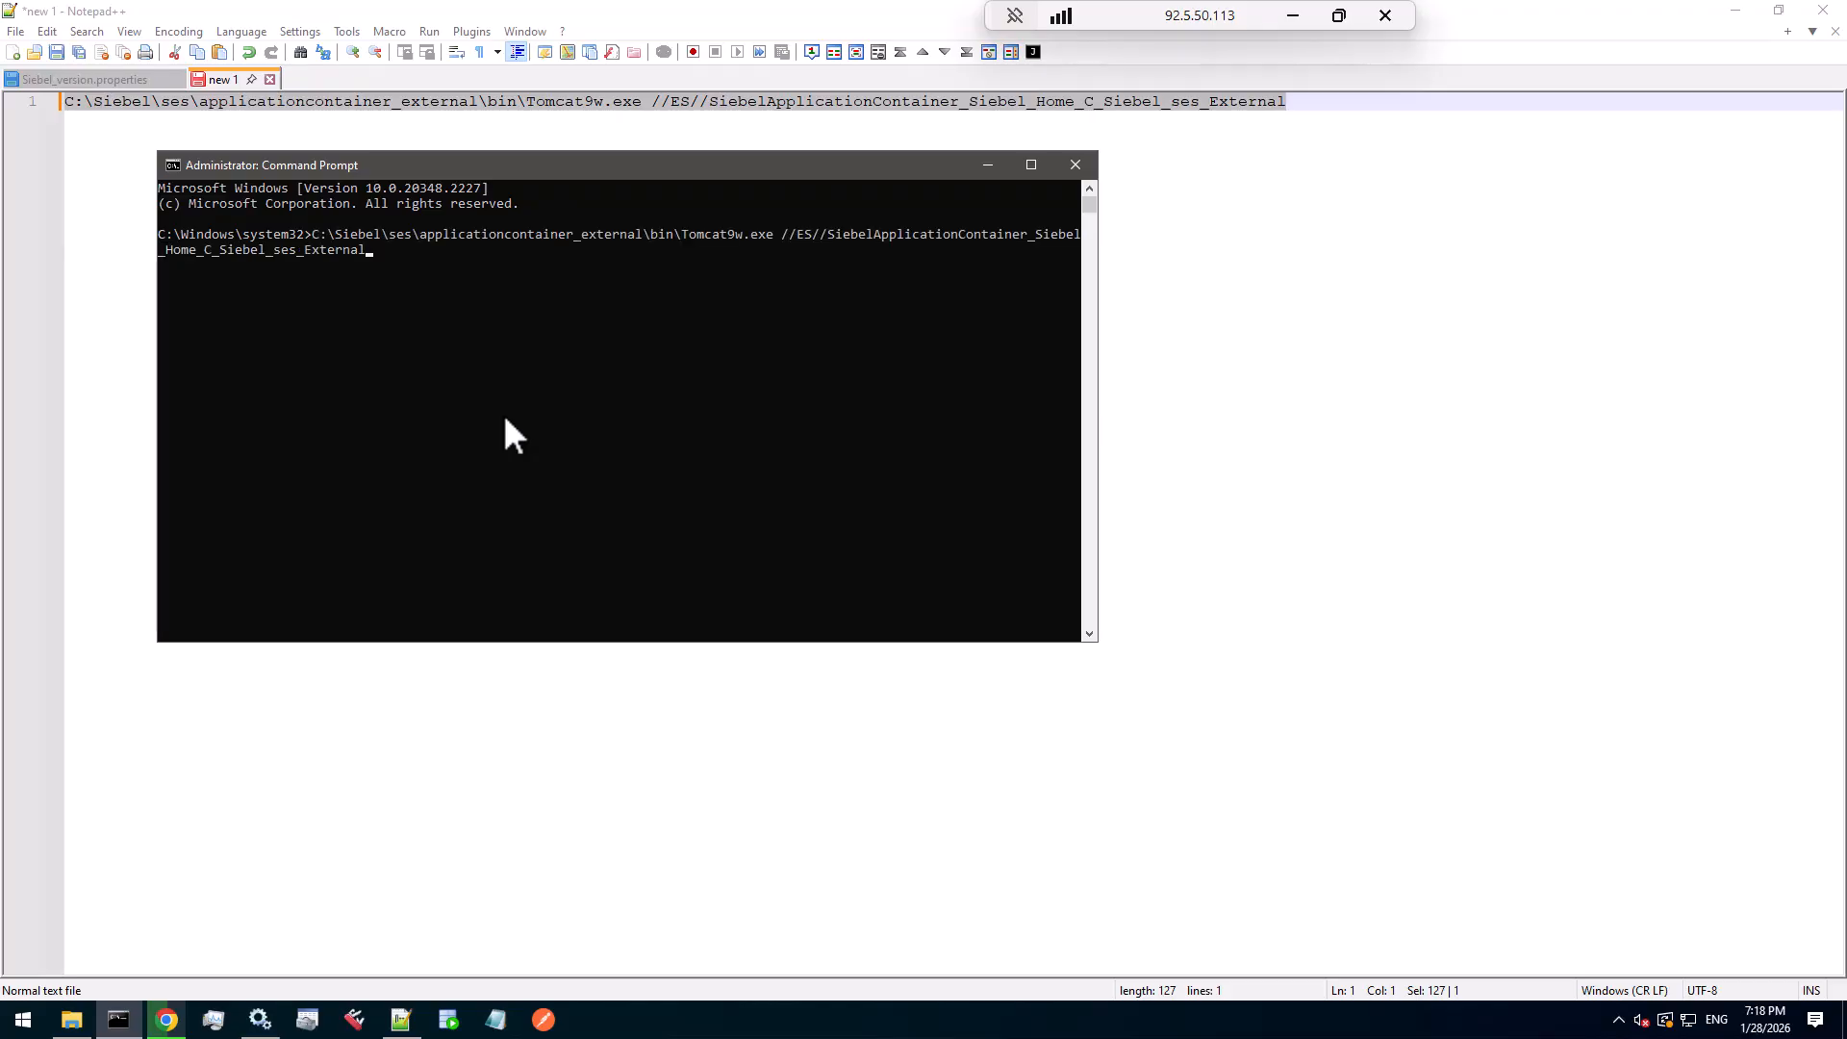
{"action": "key", "text": "Return"}
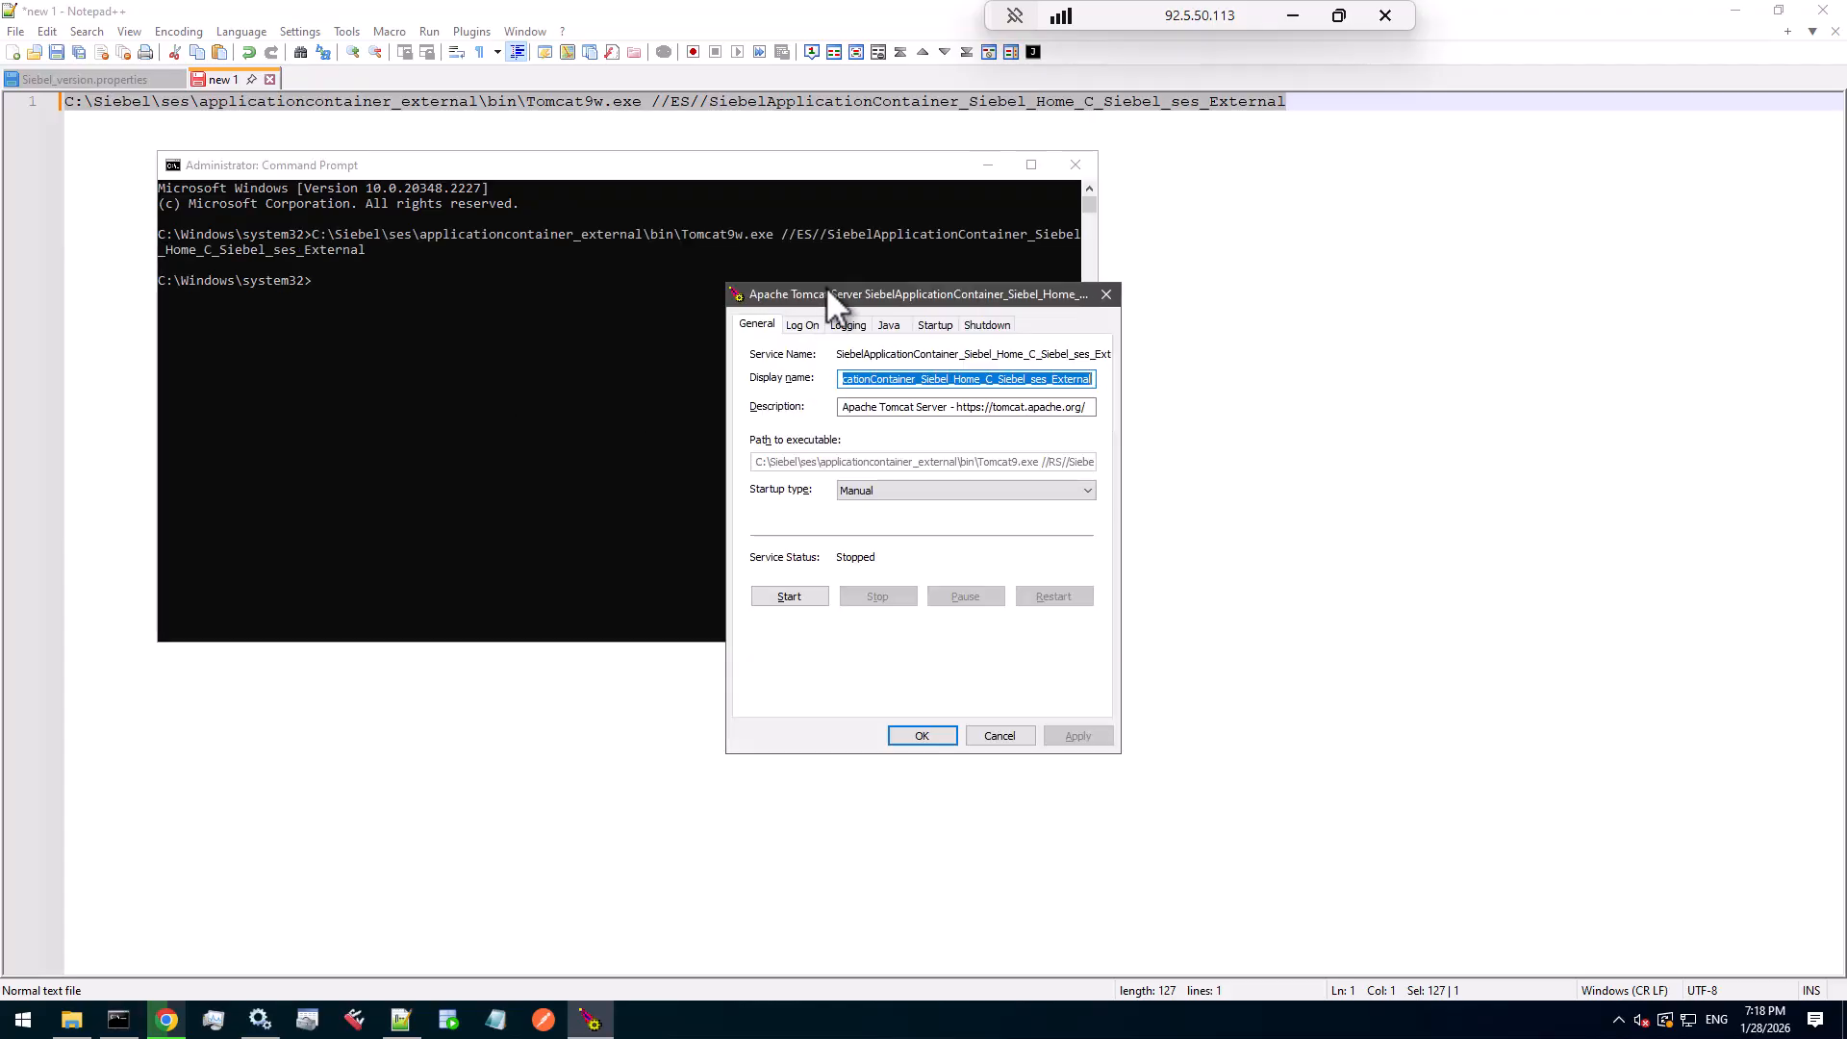
{"action": "left_click", "coordinate": [887, 325]}
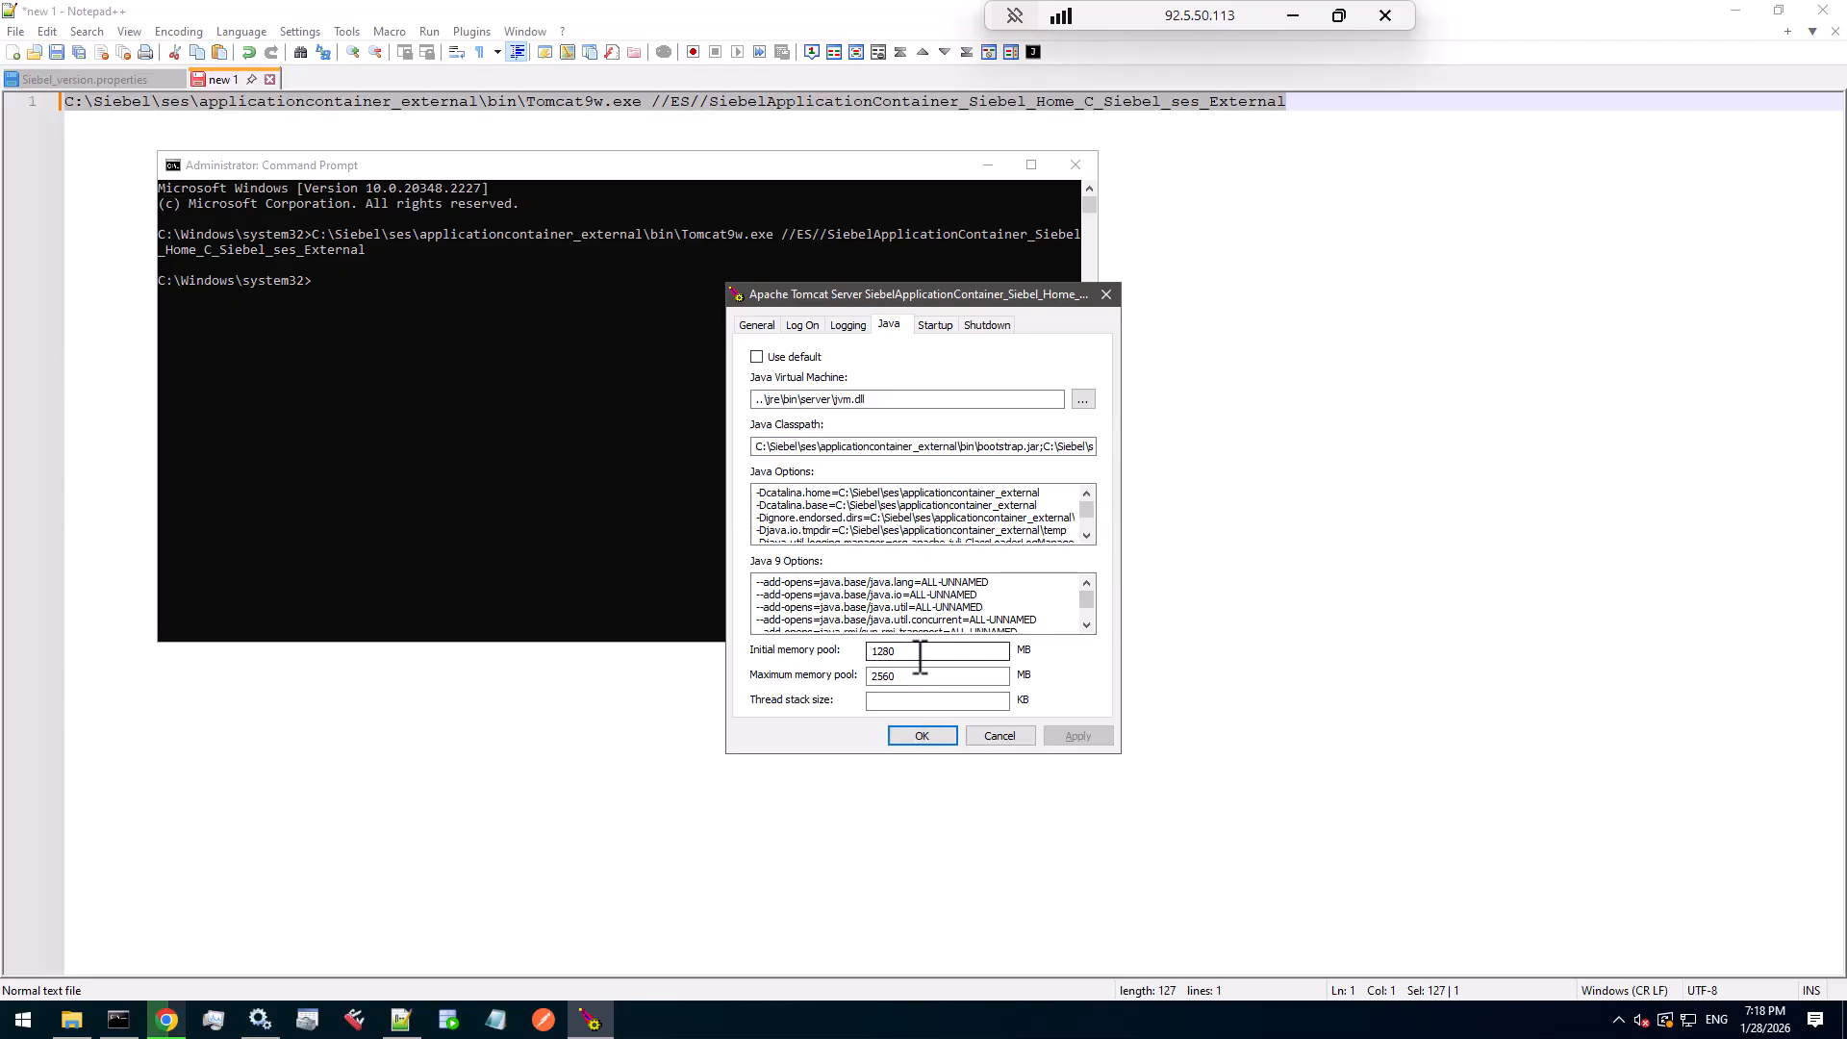
{"action": "left_click_drag", "start_coordinate": [919, 654], "coordinate": [854, 656]}
- Note 4096 on line 2 below the command in Notepad++
{"action": "left_click", "coordinate": [994, 117]}
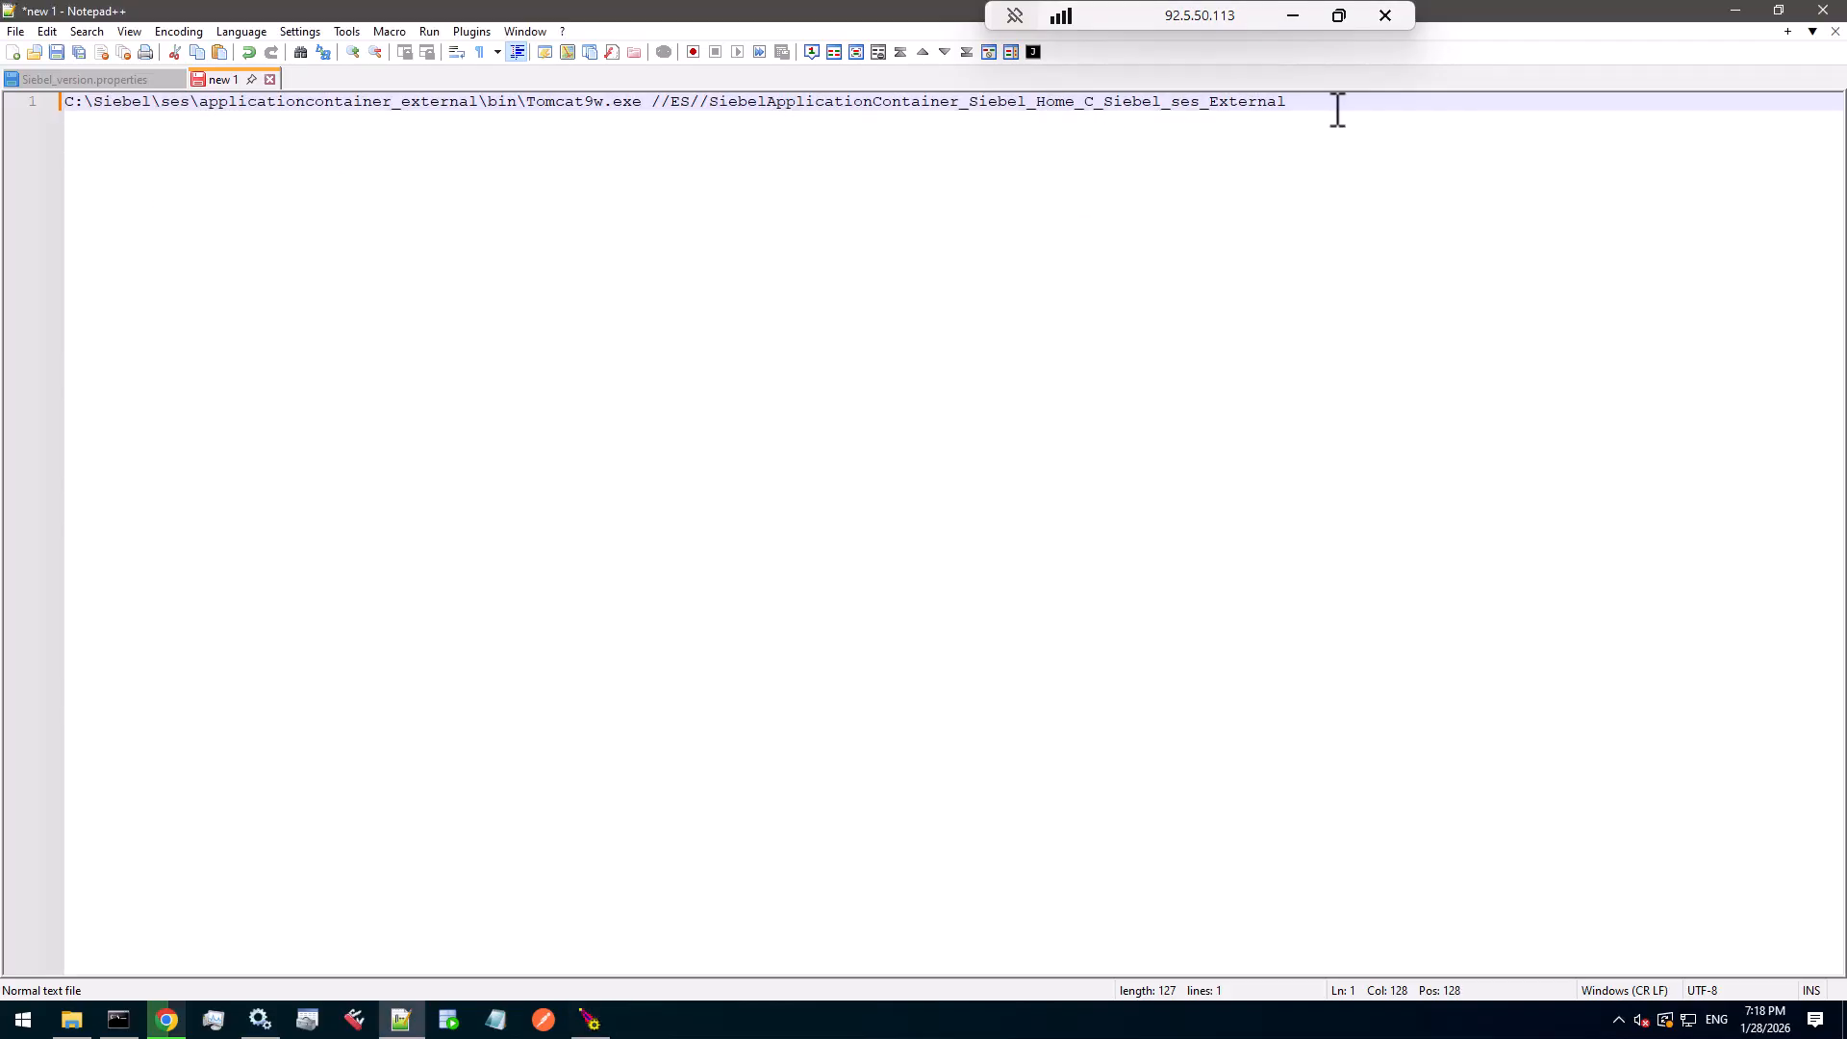
{"action": "key", "text": "Return"}
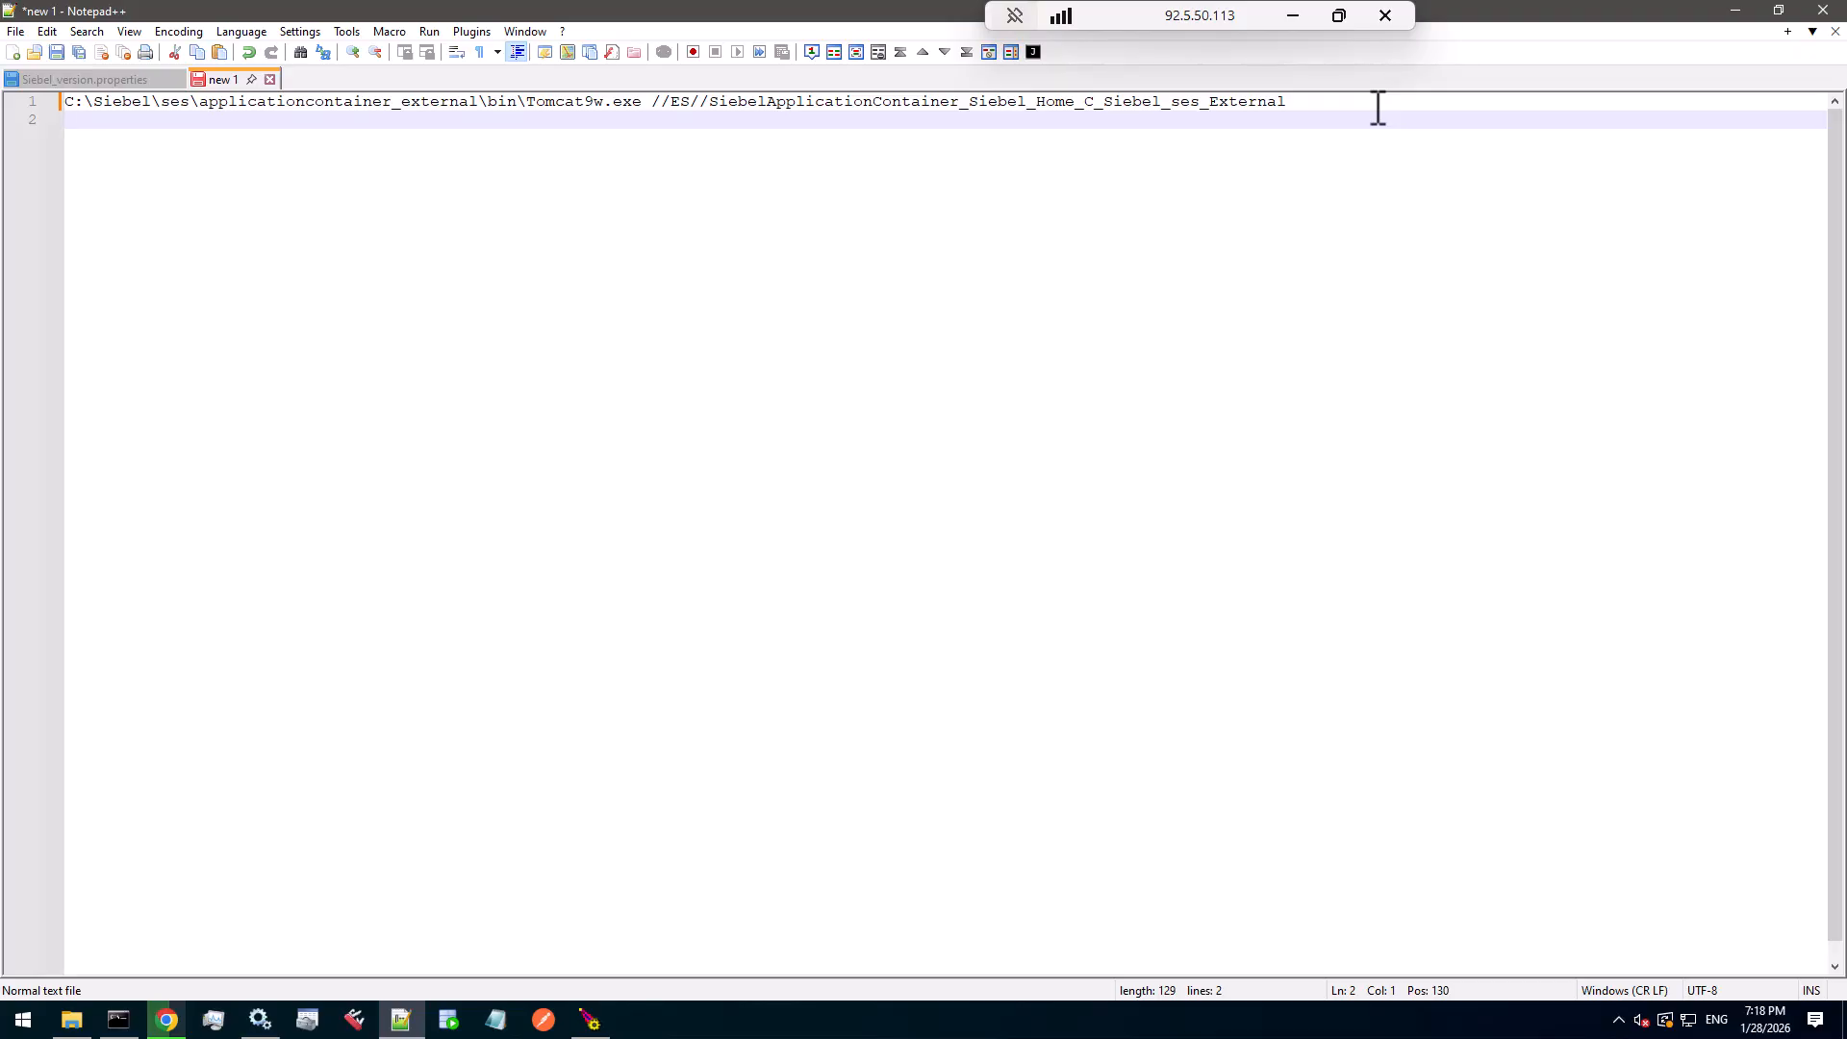
{"action": "type", "text": "2"}
{"action": "key", "text": "BackSpace"}
{"action": "type", "text": "4096"}
{"action": "key", "text": "Return"}
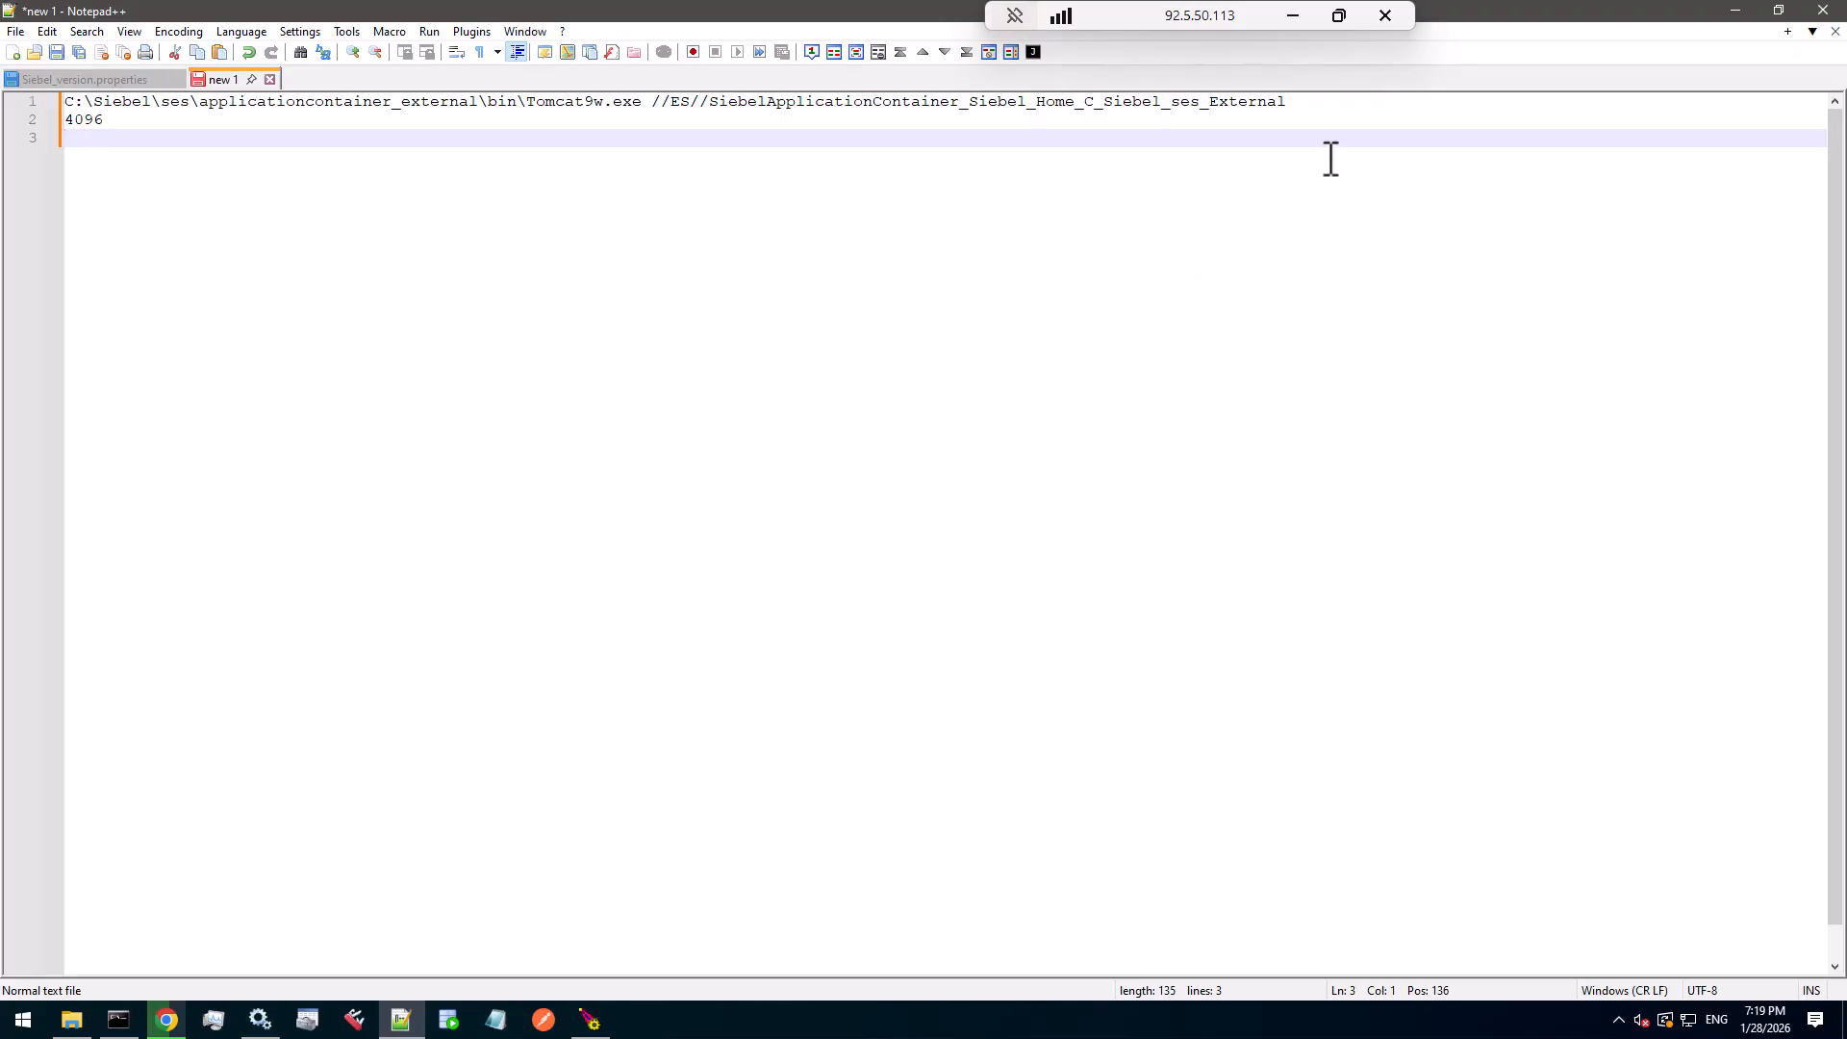
- Copy the Path to executable from the ses_Internal Tomcat service's properties
{"action": "left_click", "coordinate": [259, 1020]}
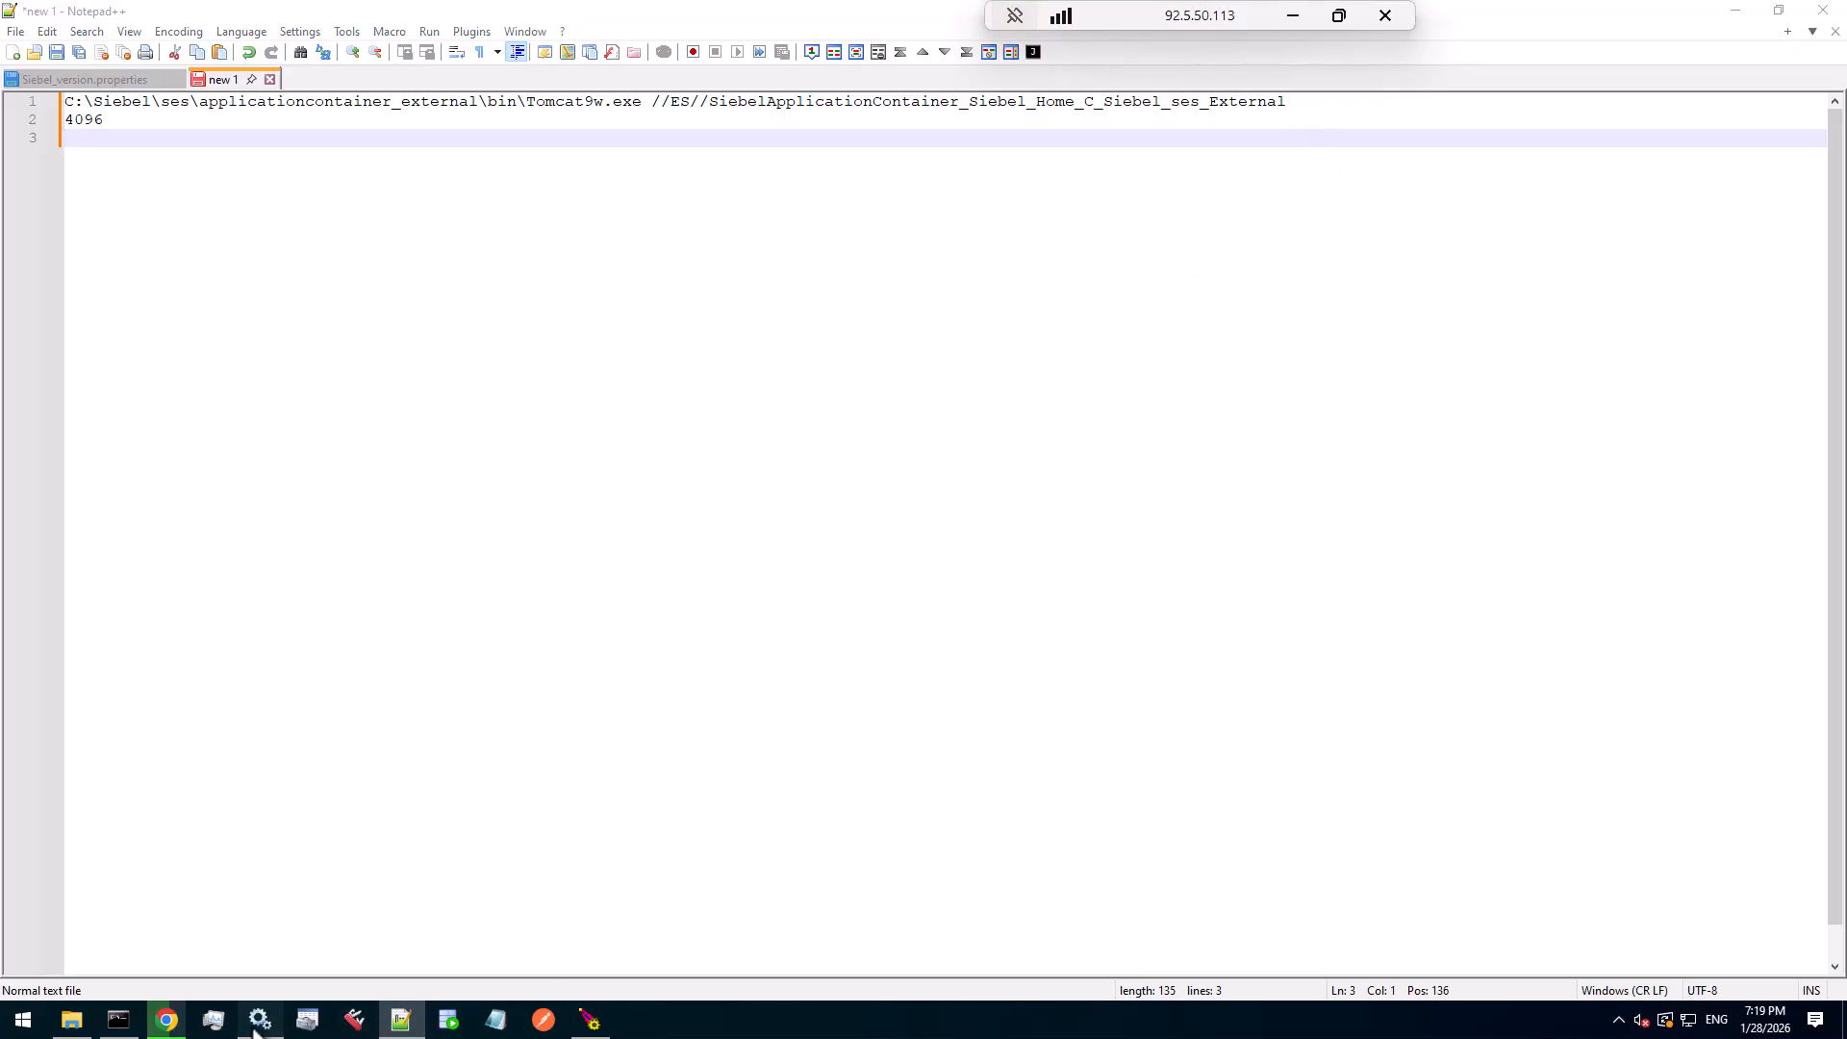
{"action": "double_click", "coordinate": [788, 187]}
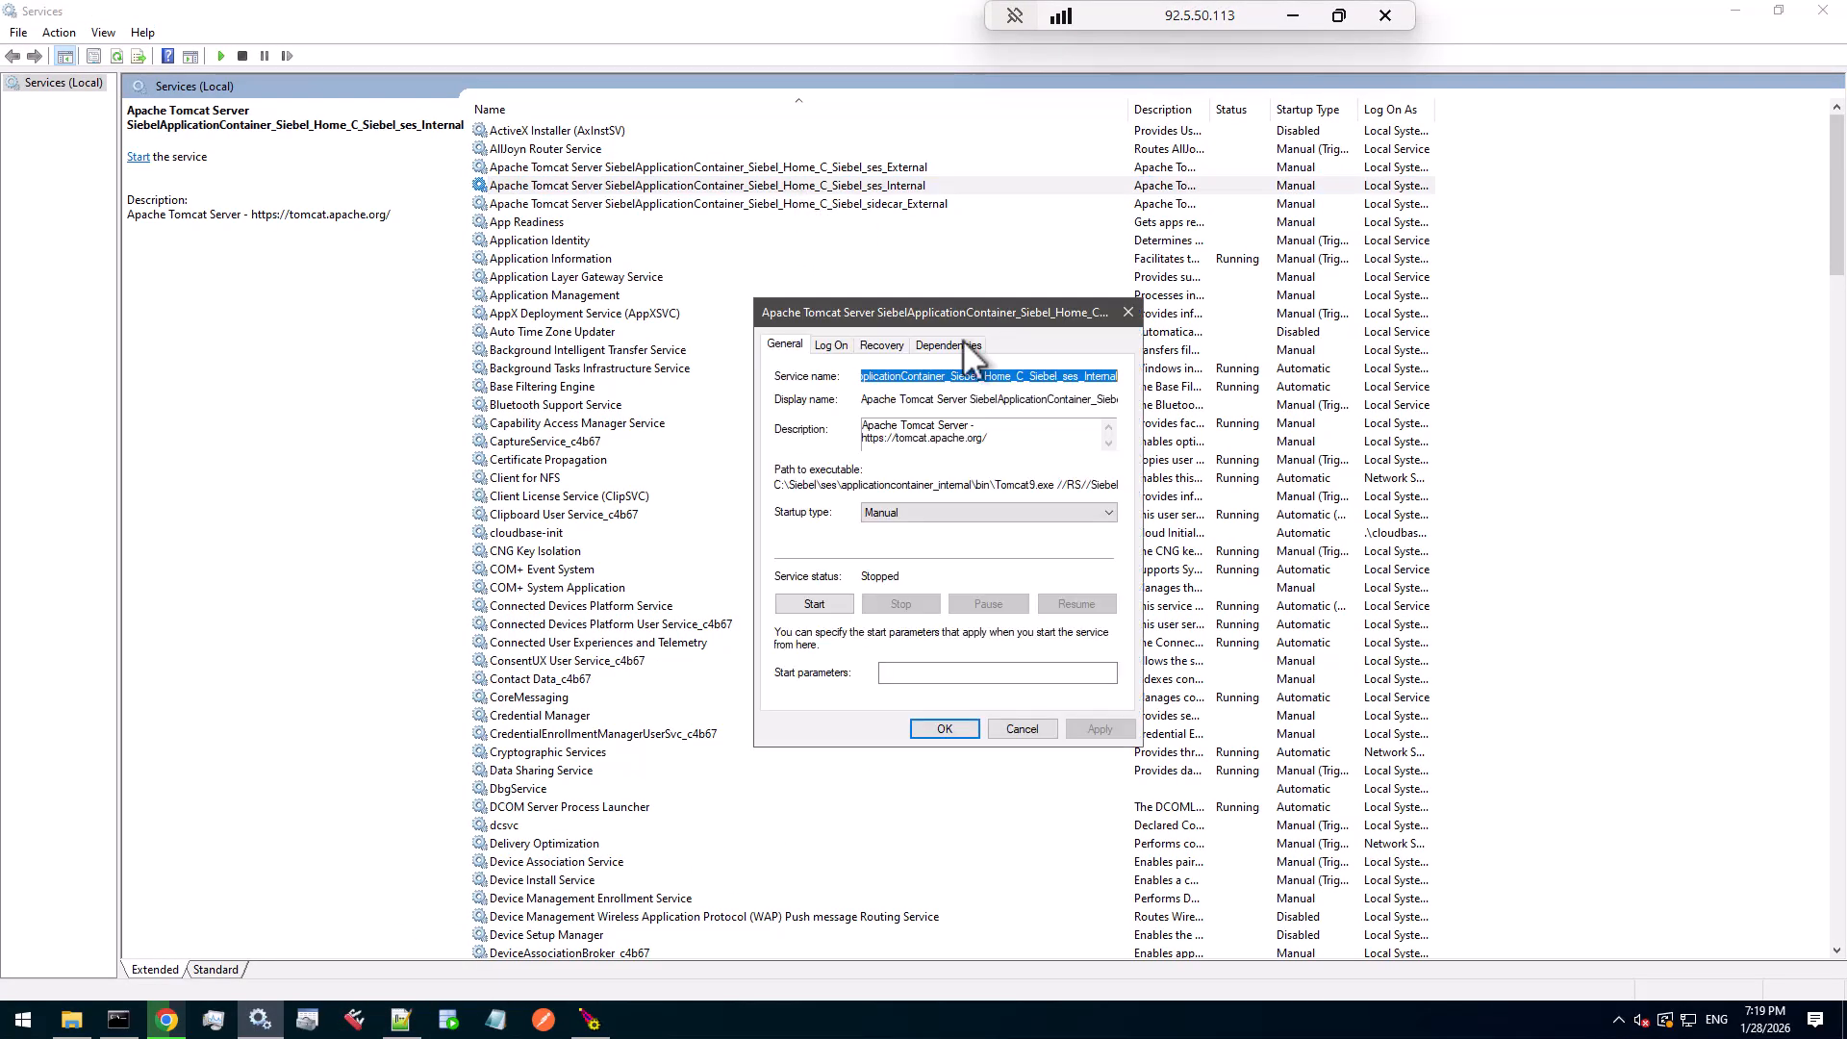
{"action": "double_click", "coordinate": [799, 485]}
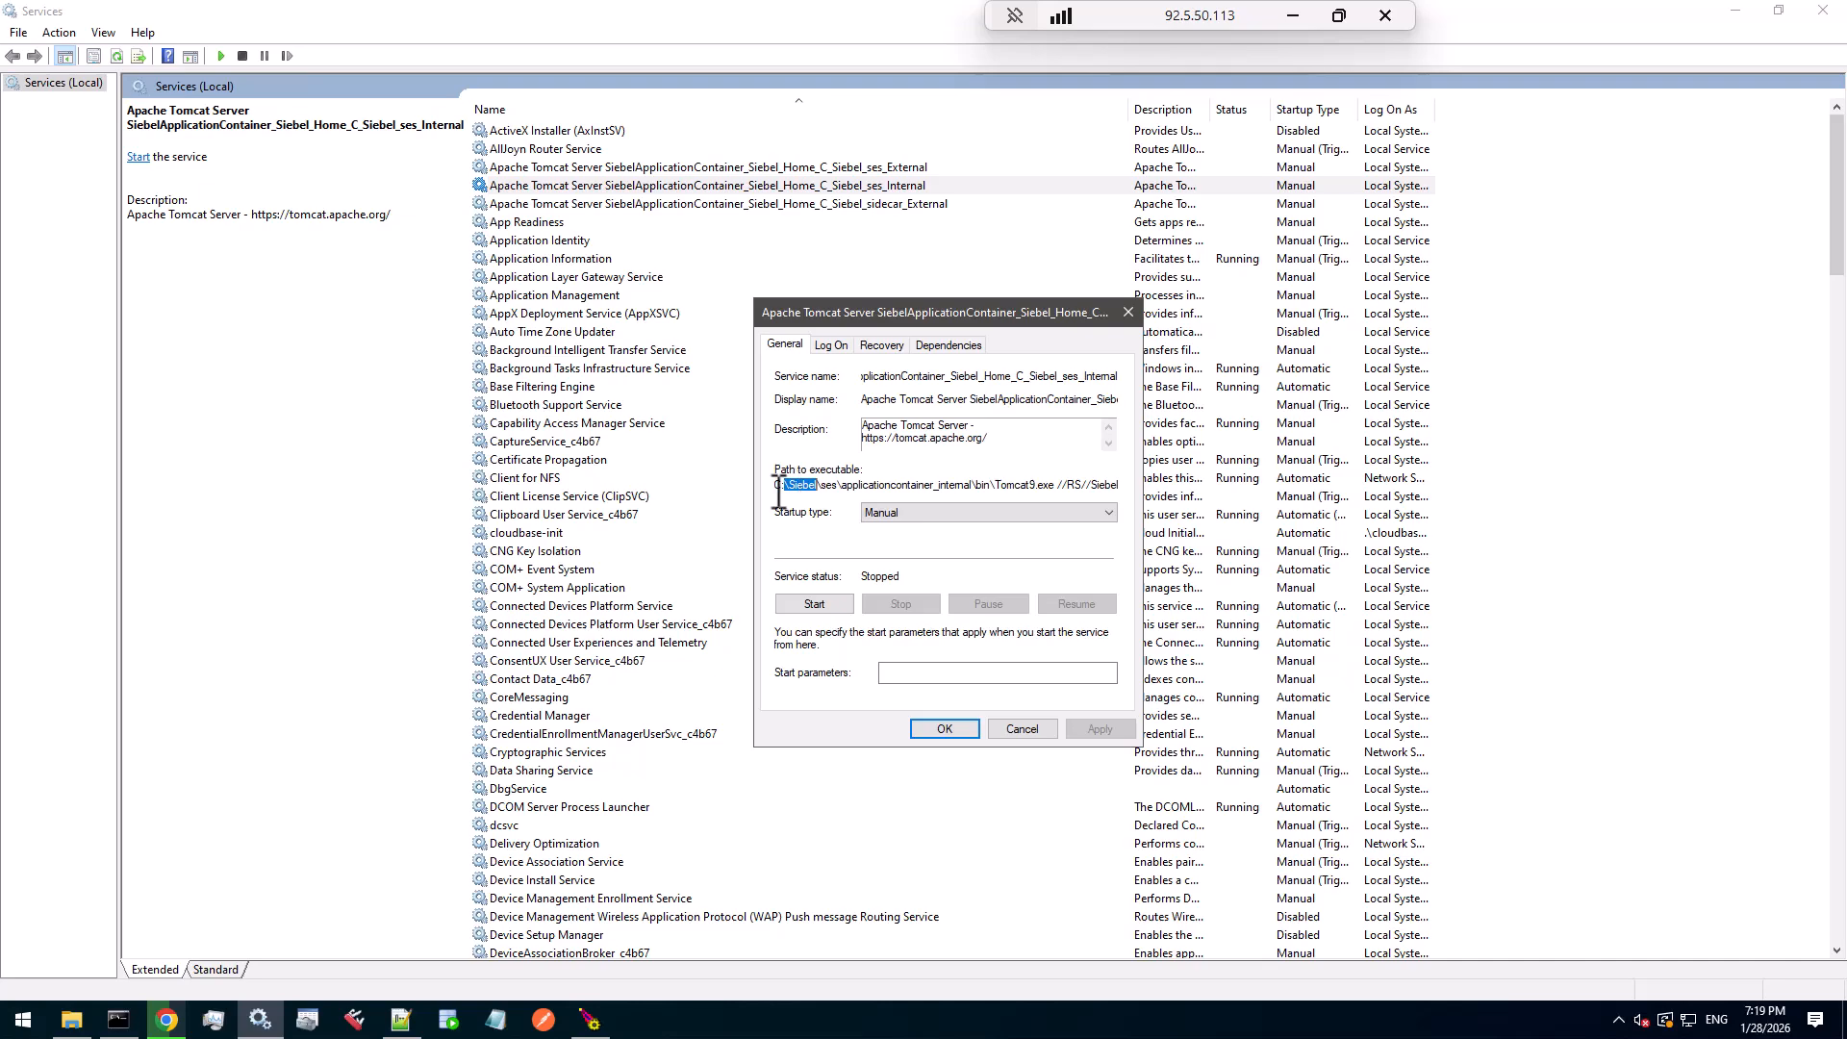
{"action": "left_click_drag", "start_coordinate": [781, 489], "coordinate": [1279, 479]}
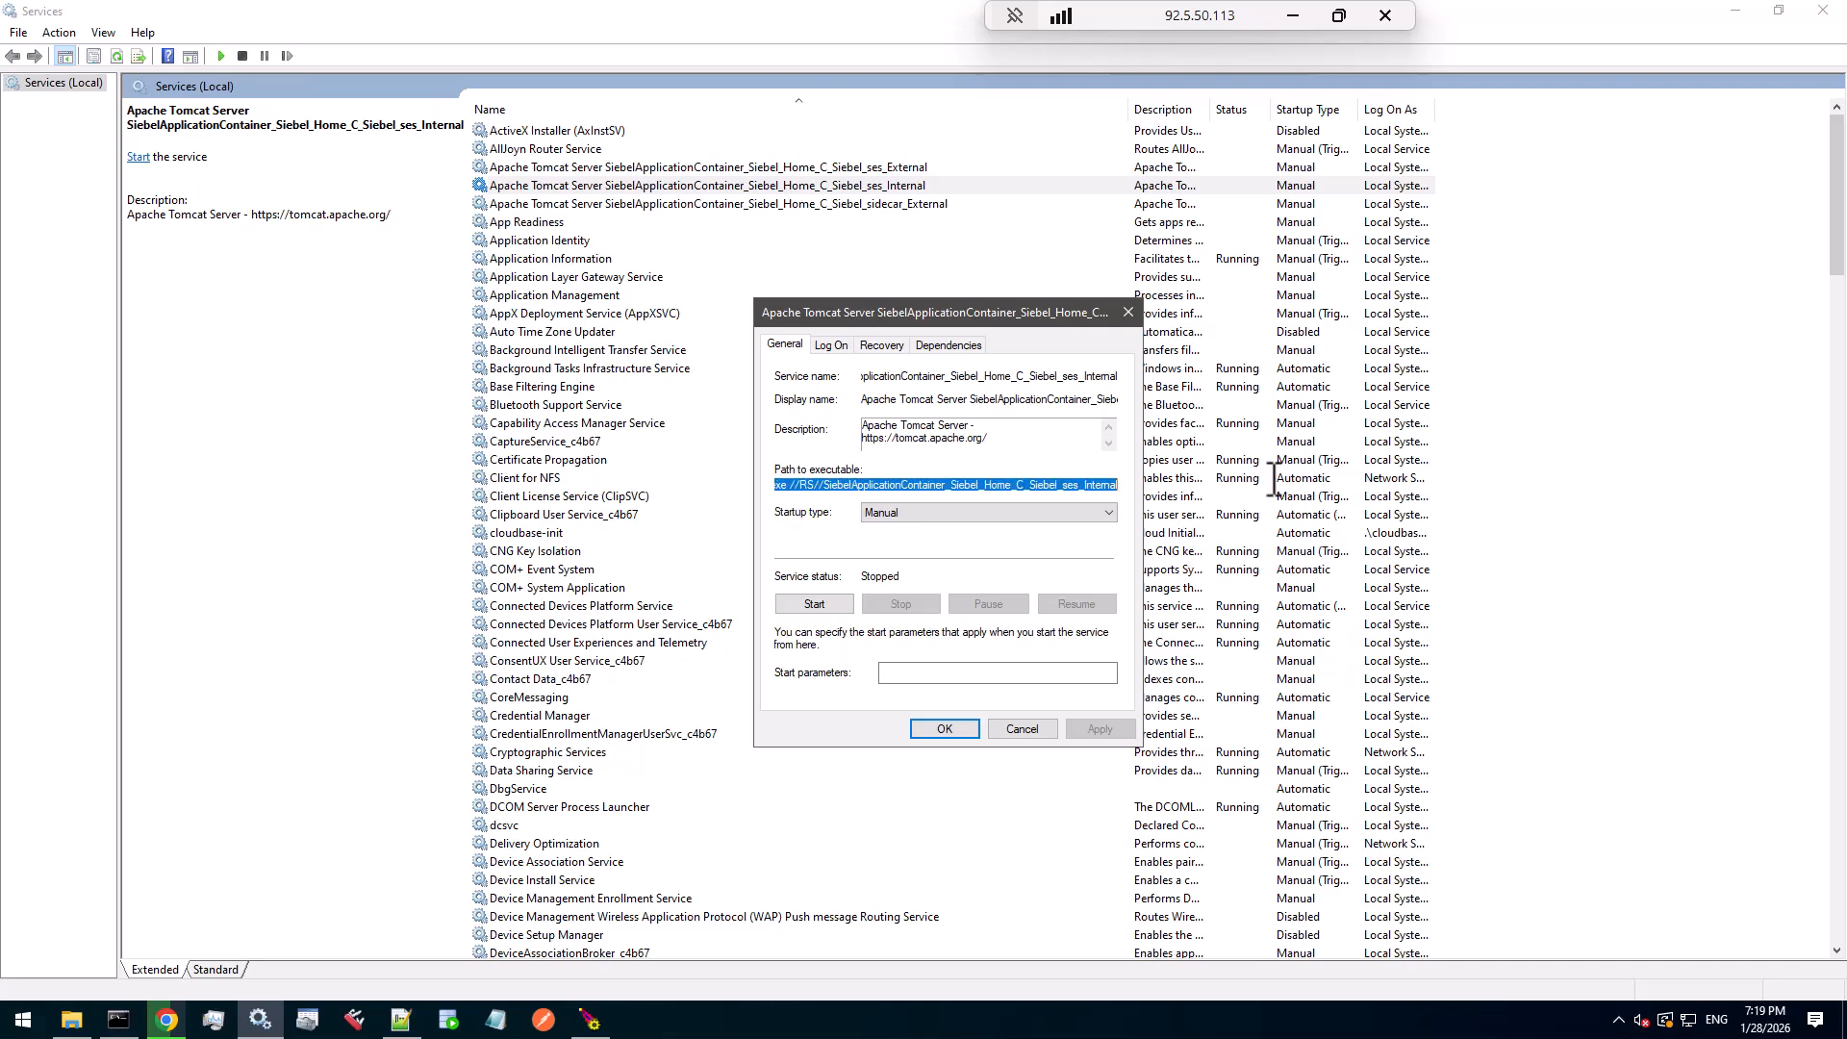
{"action": "right_click", "coordinate": [1037, 486]}
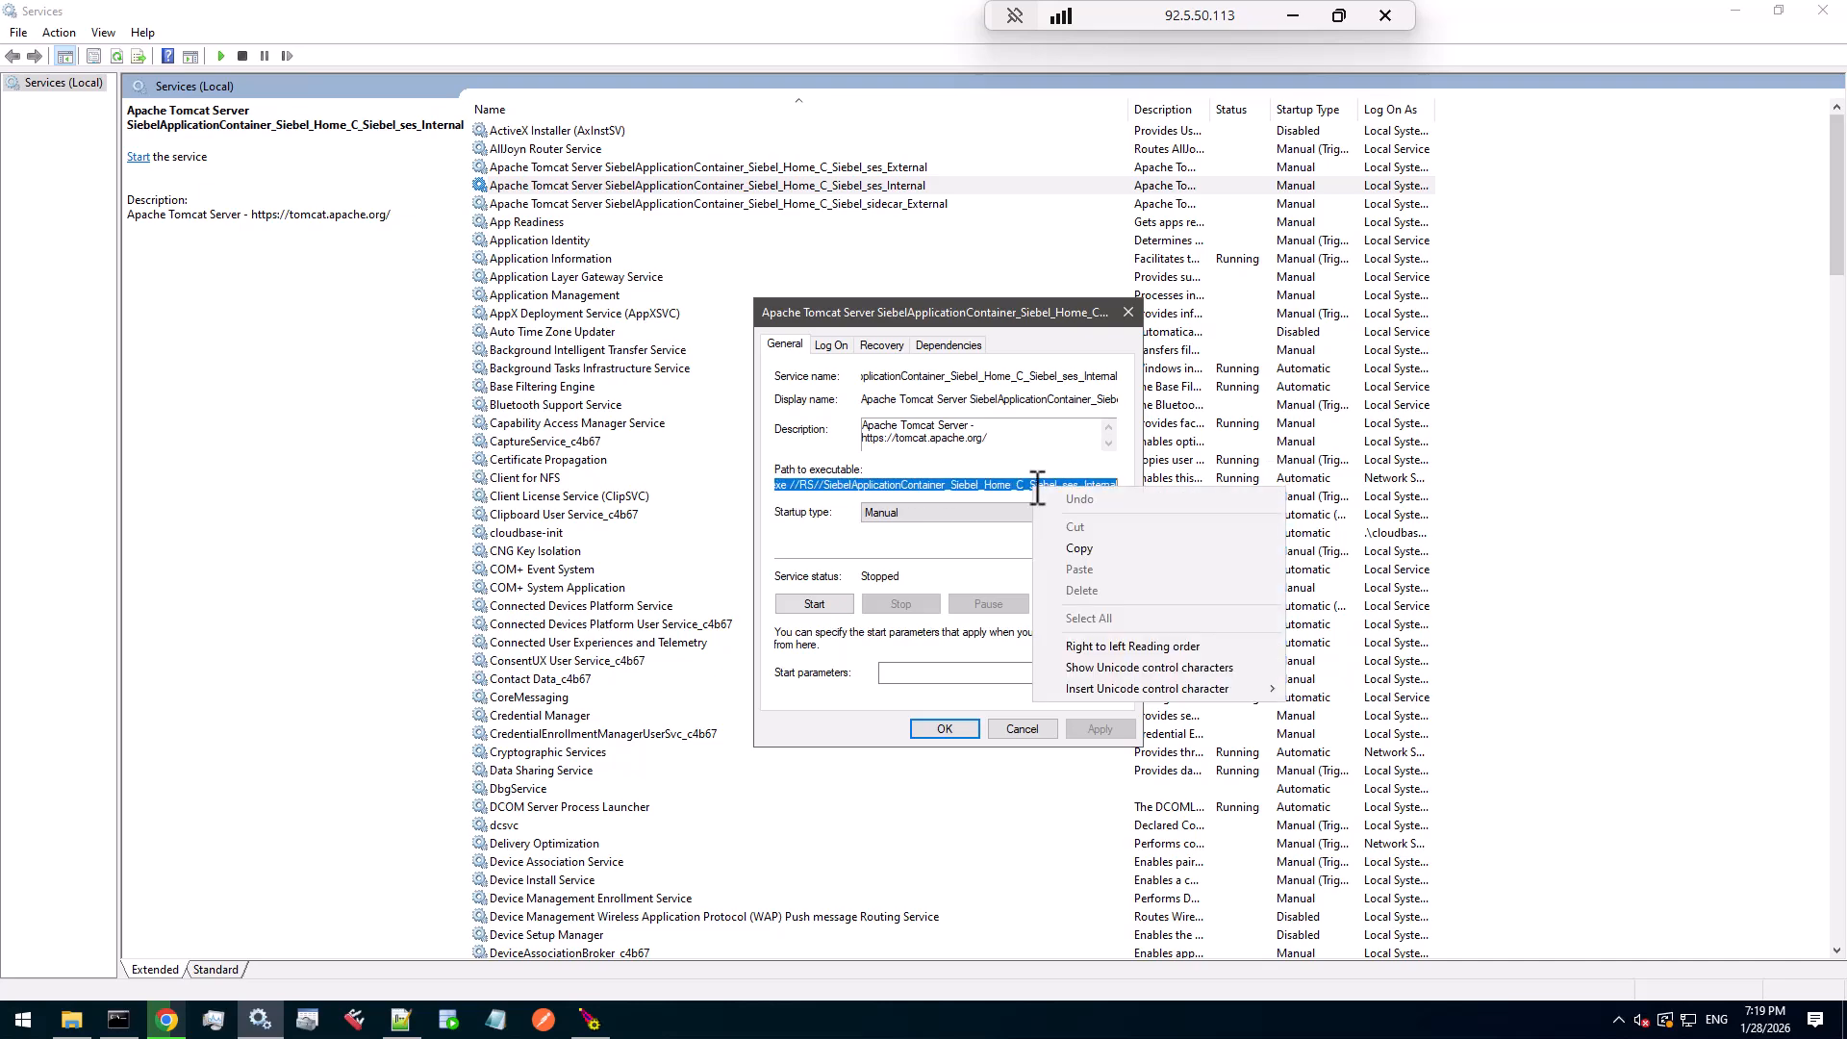
{"action": "left_click", "coordinate": [1079, 547]}
- Rewrite the path on line 3 as a Tomcat9w.exe //ES// command and paste it into Command Prompt
{"action": "left_click", "coordinate": [400, 1020]}
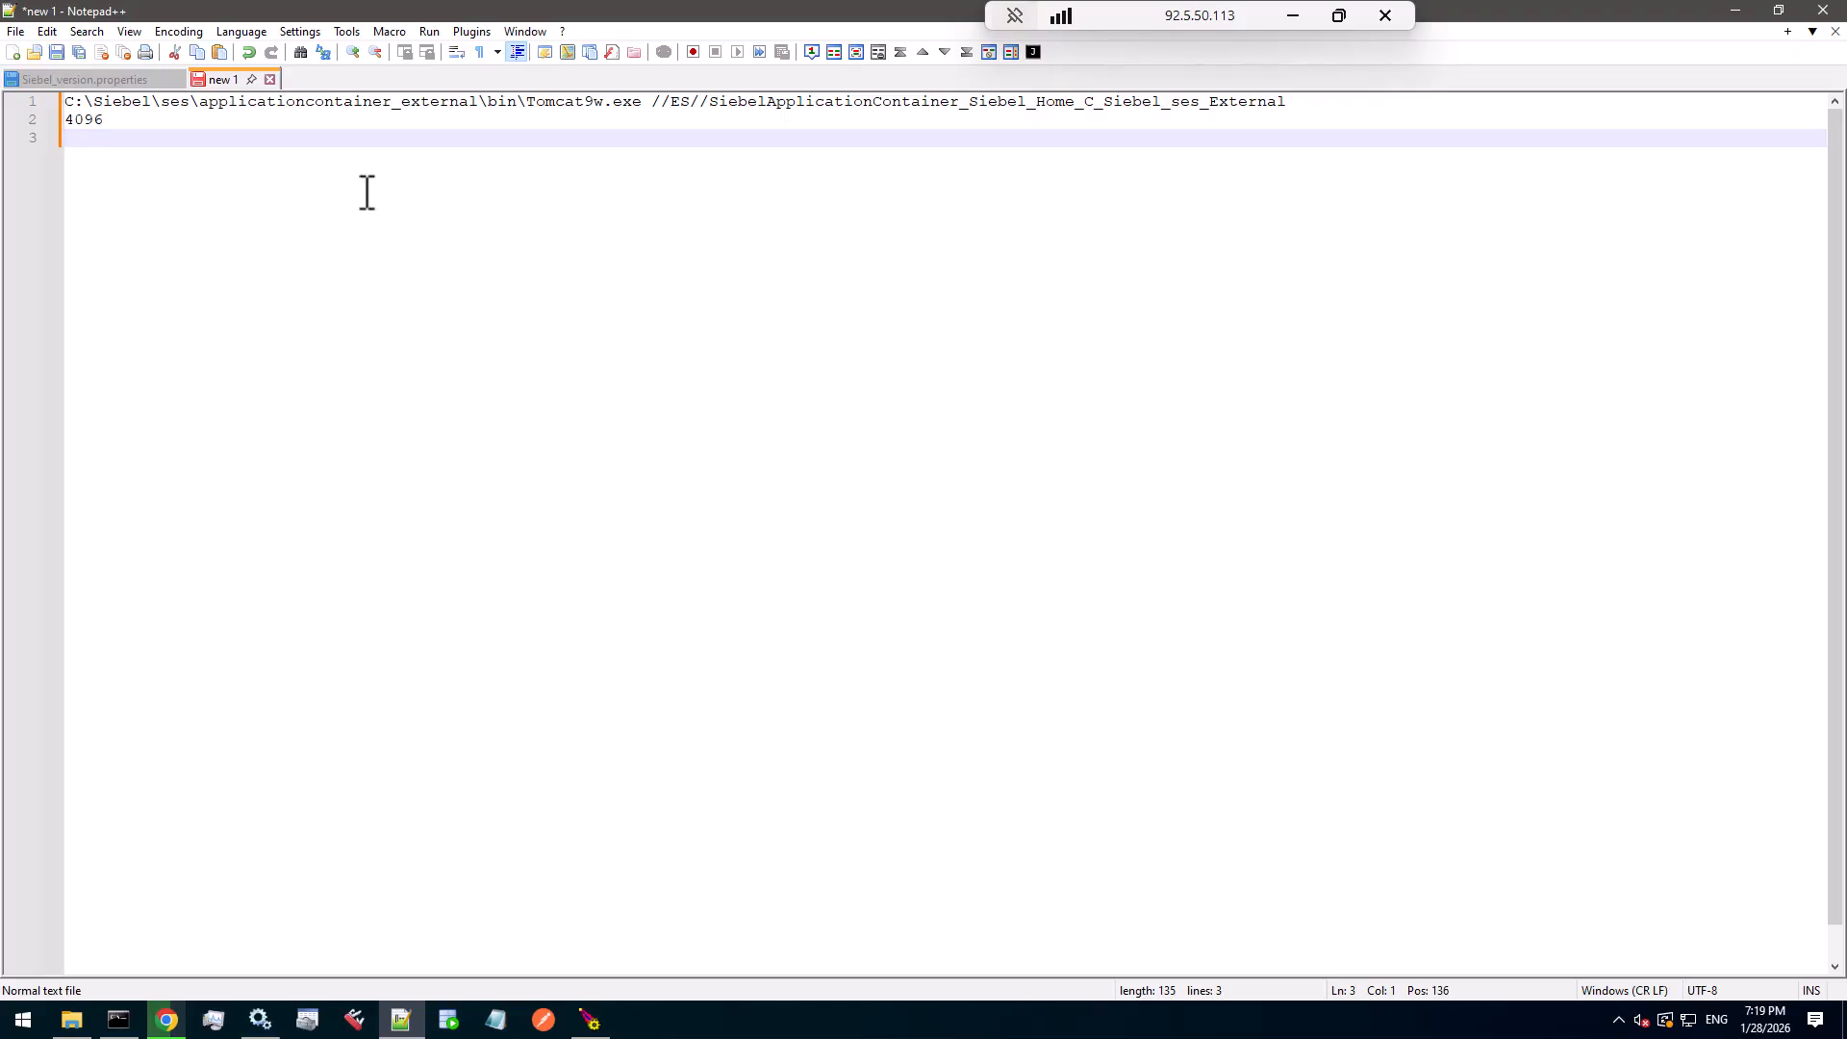
{"action": "key", "text": "ctrl+v"}
{"action": "left_click", "coordinate": [675, 140]}
{"action": "key", "text": "BackSpace"}
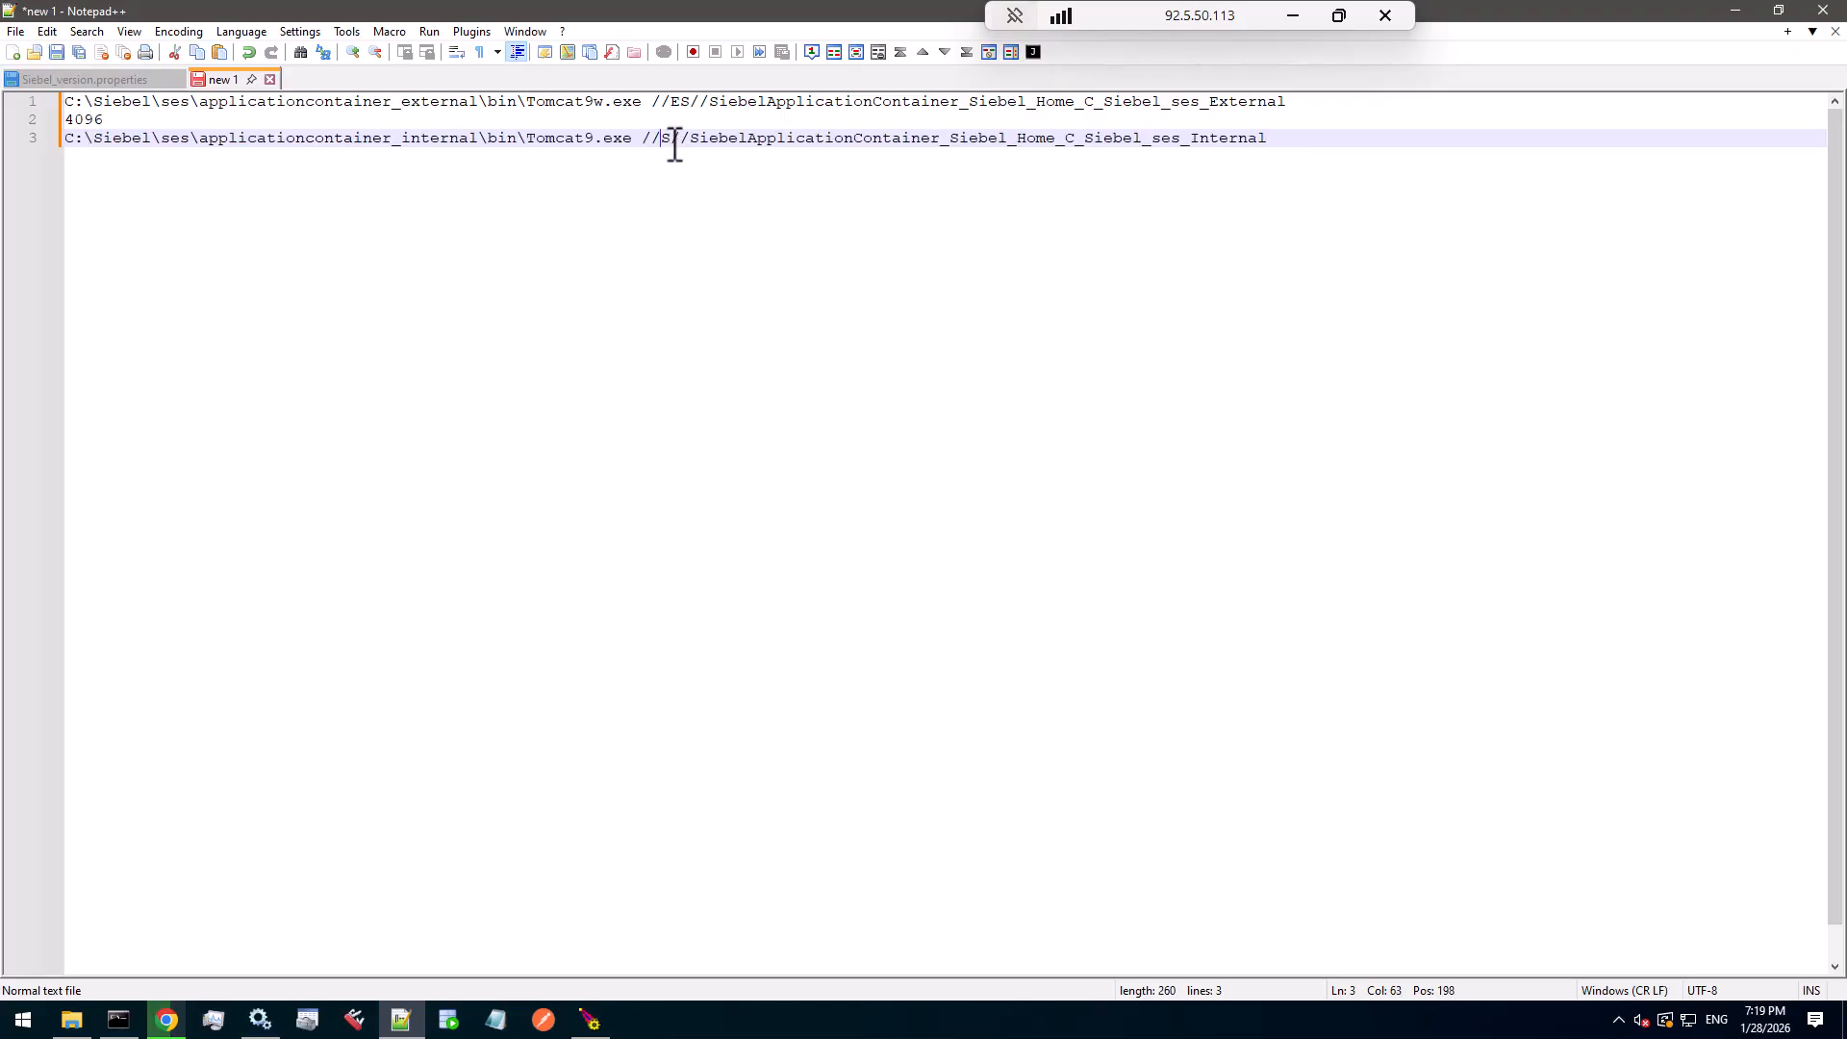
{"action": "type", "text": "E"}
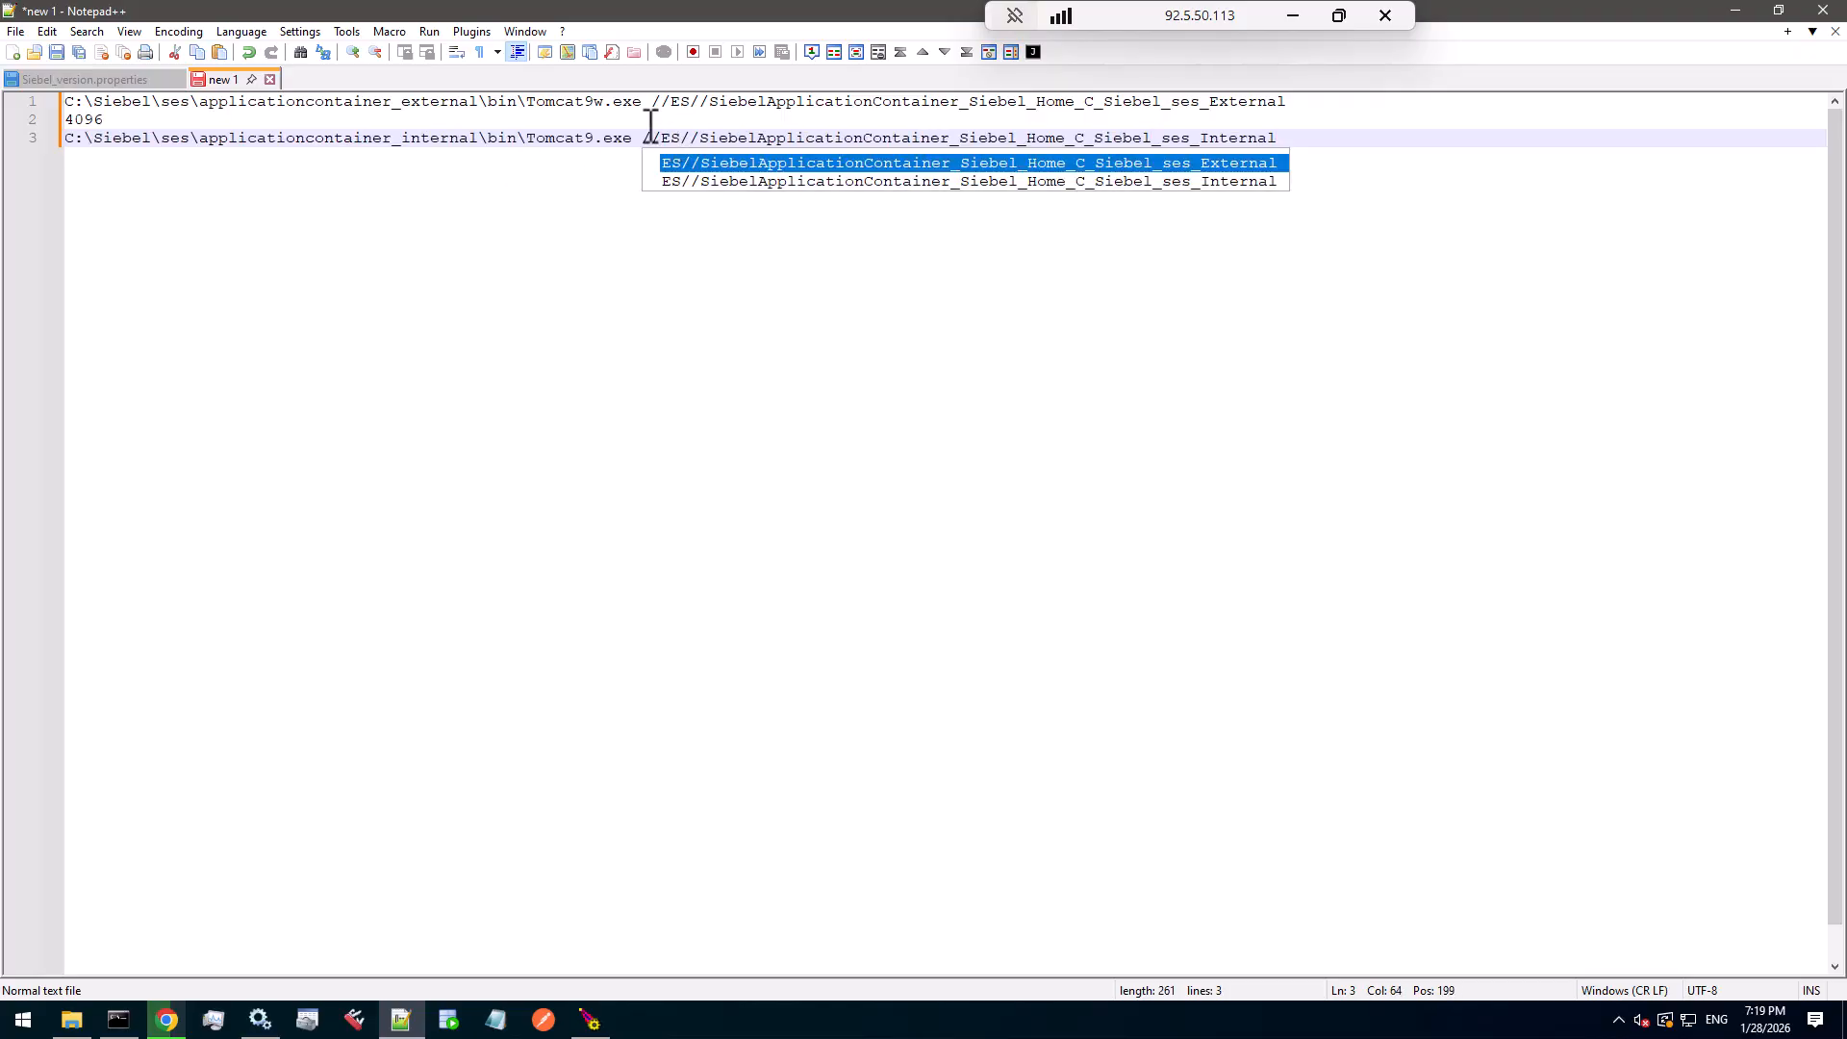
{"action": "left_click", "coordinate": [603, 141]}
{"action": "type", "text": "w"}
{"action": "left_click", "coordinate": [1363, 137]}
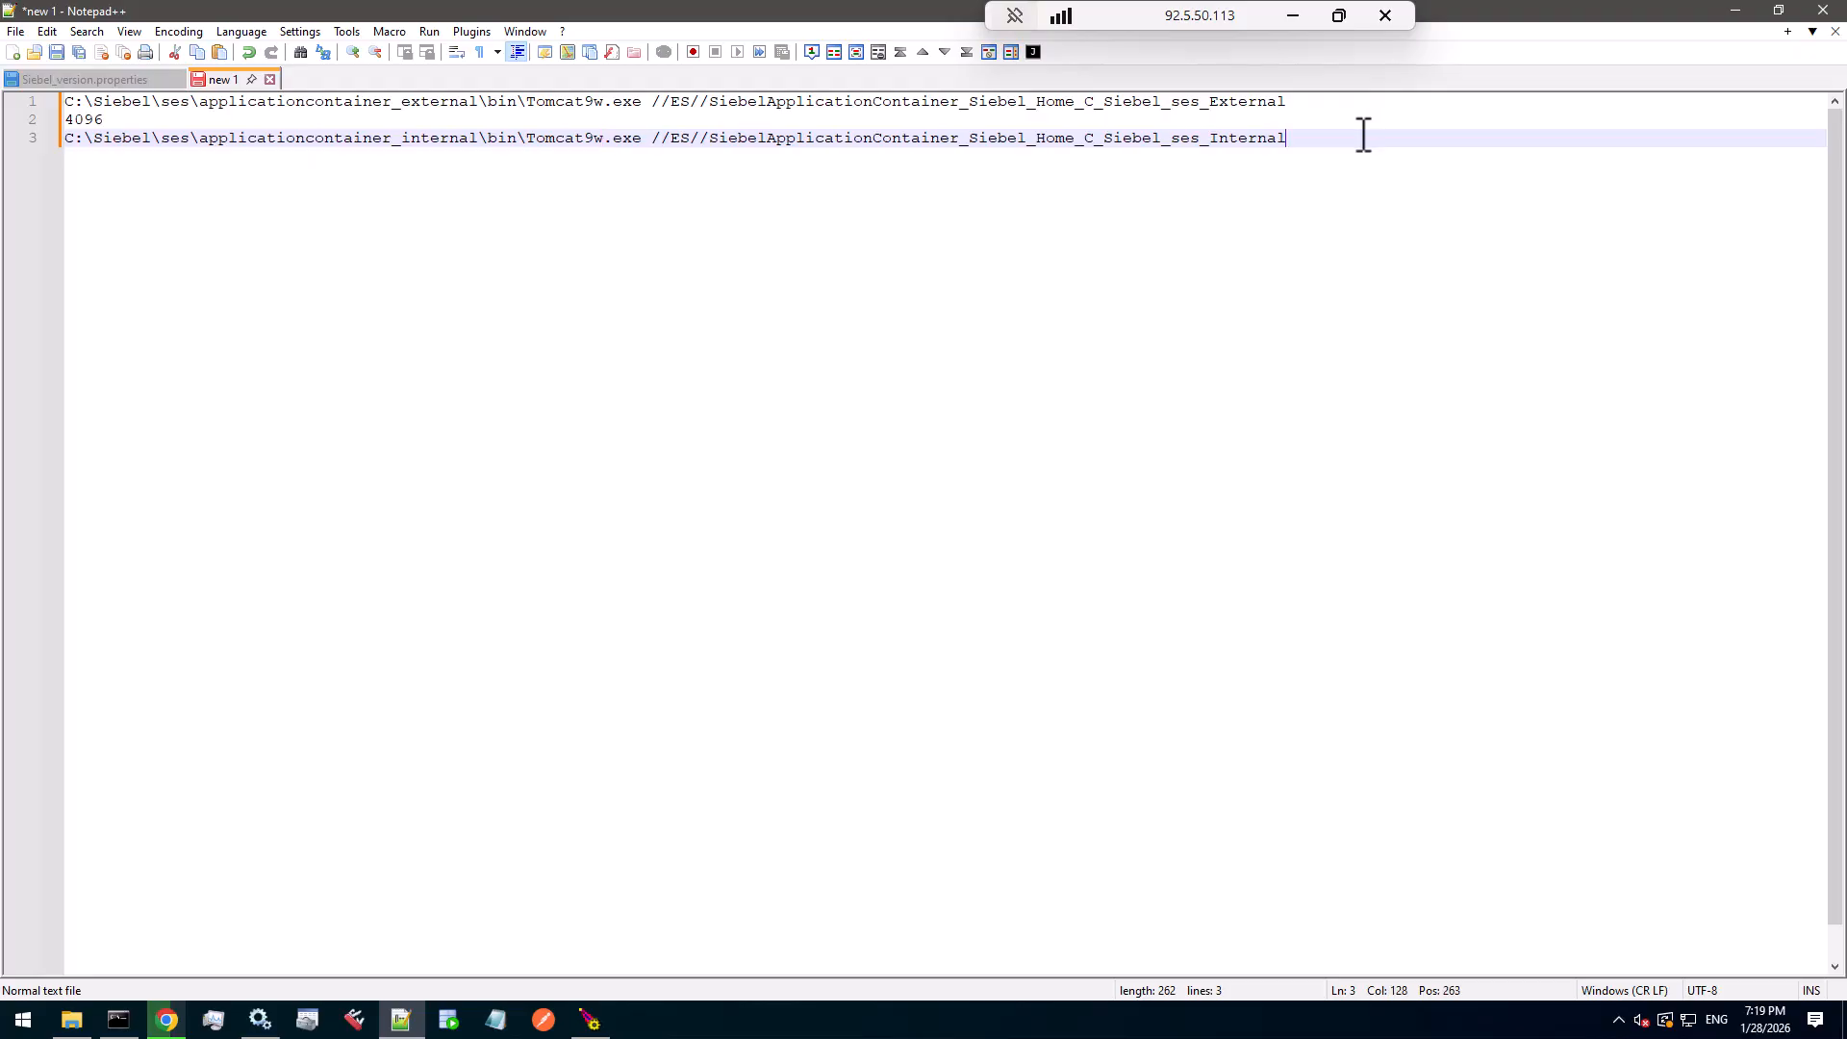
{"action": "key", "text": "shift+Home"}
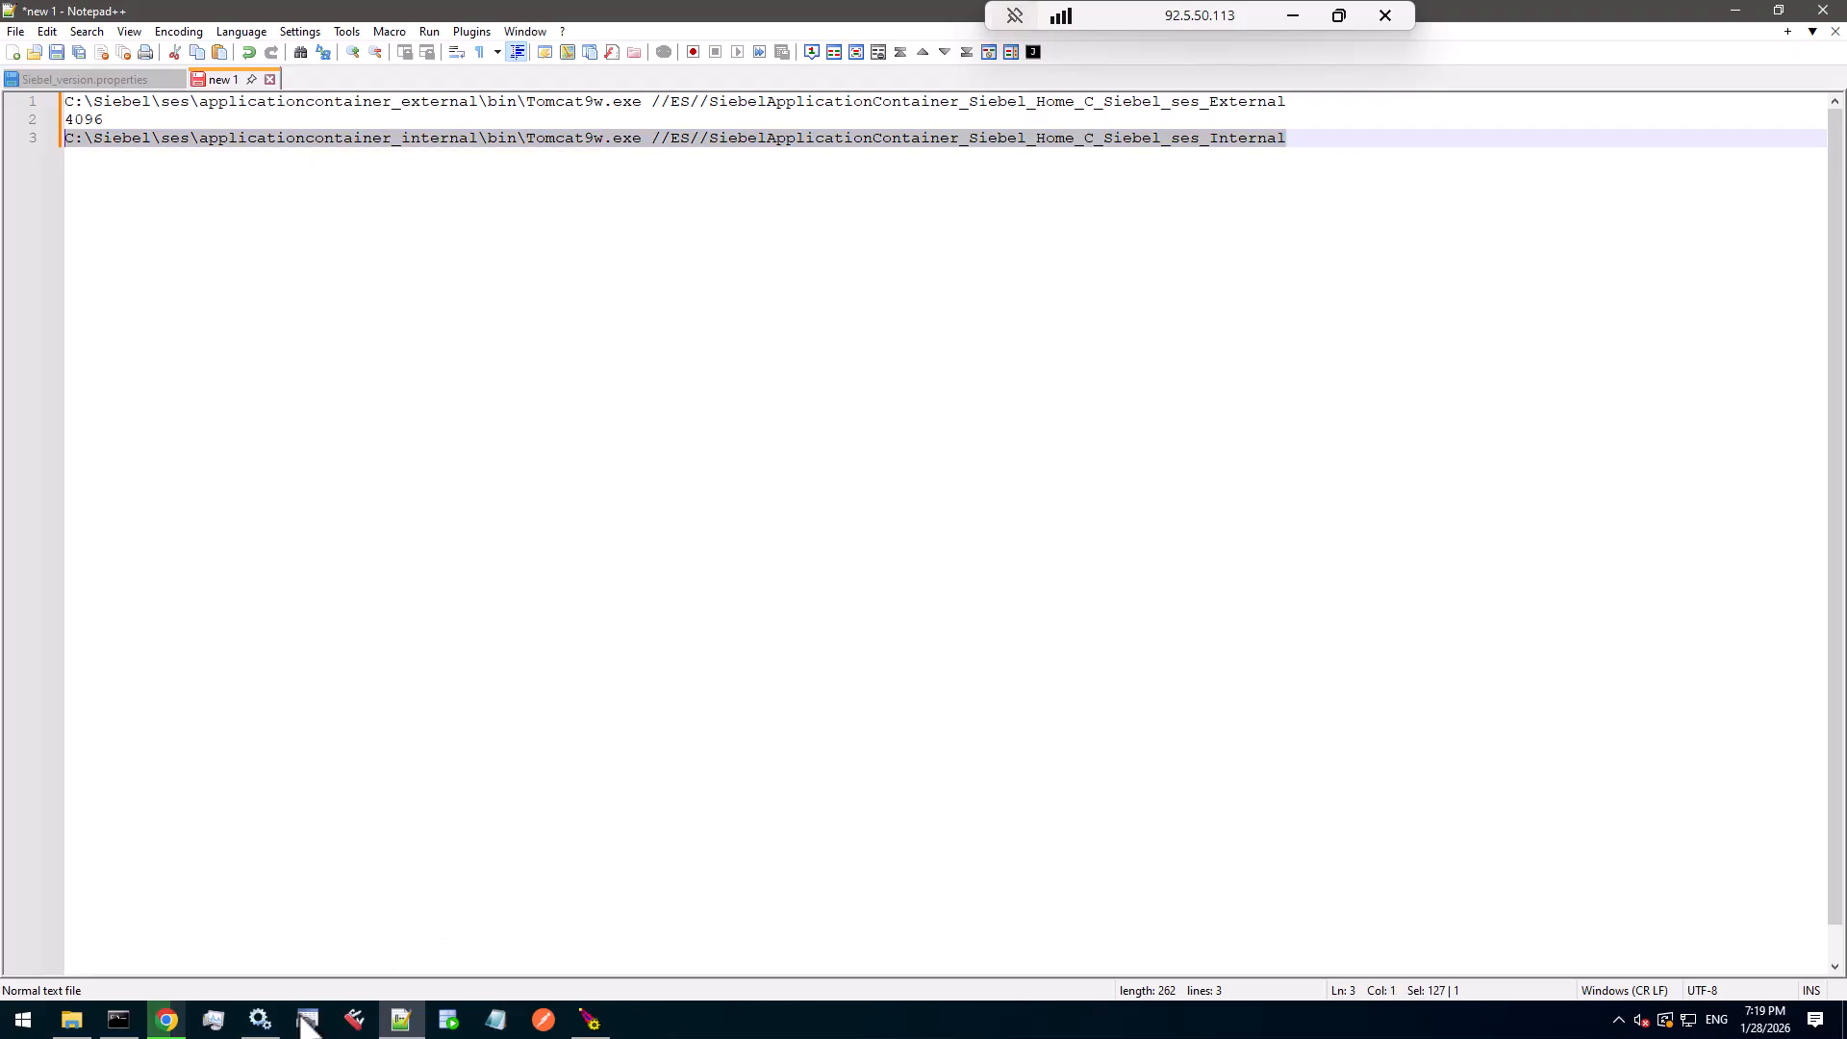
{"action": "left_click", "coordinate": [120, 1021]}
{"action": "right_click", "coordinate": [662, 460]}
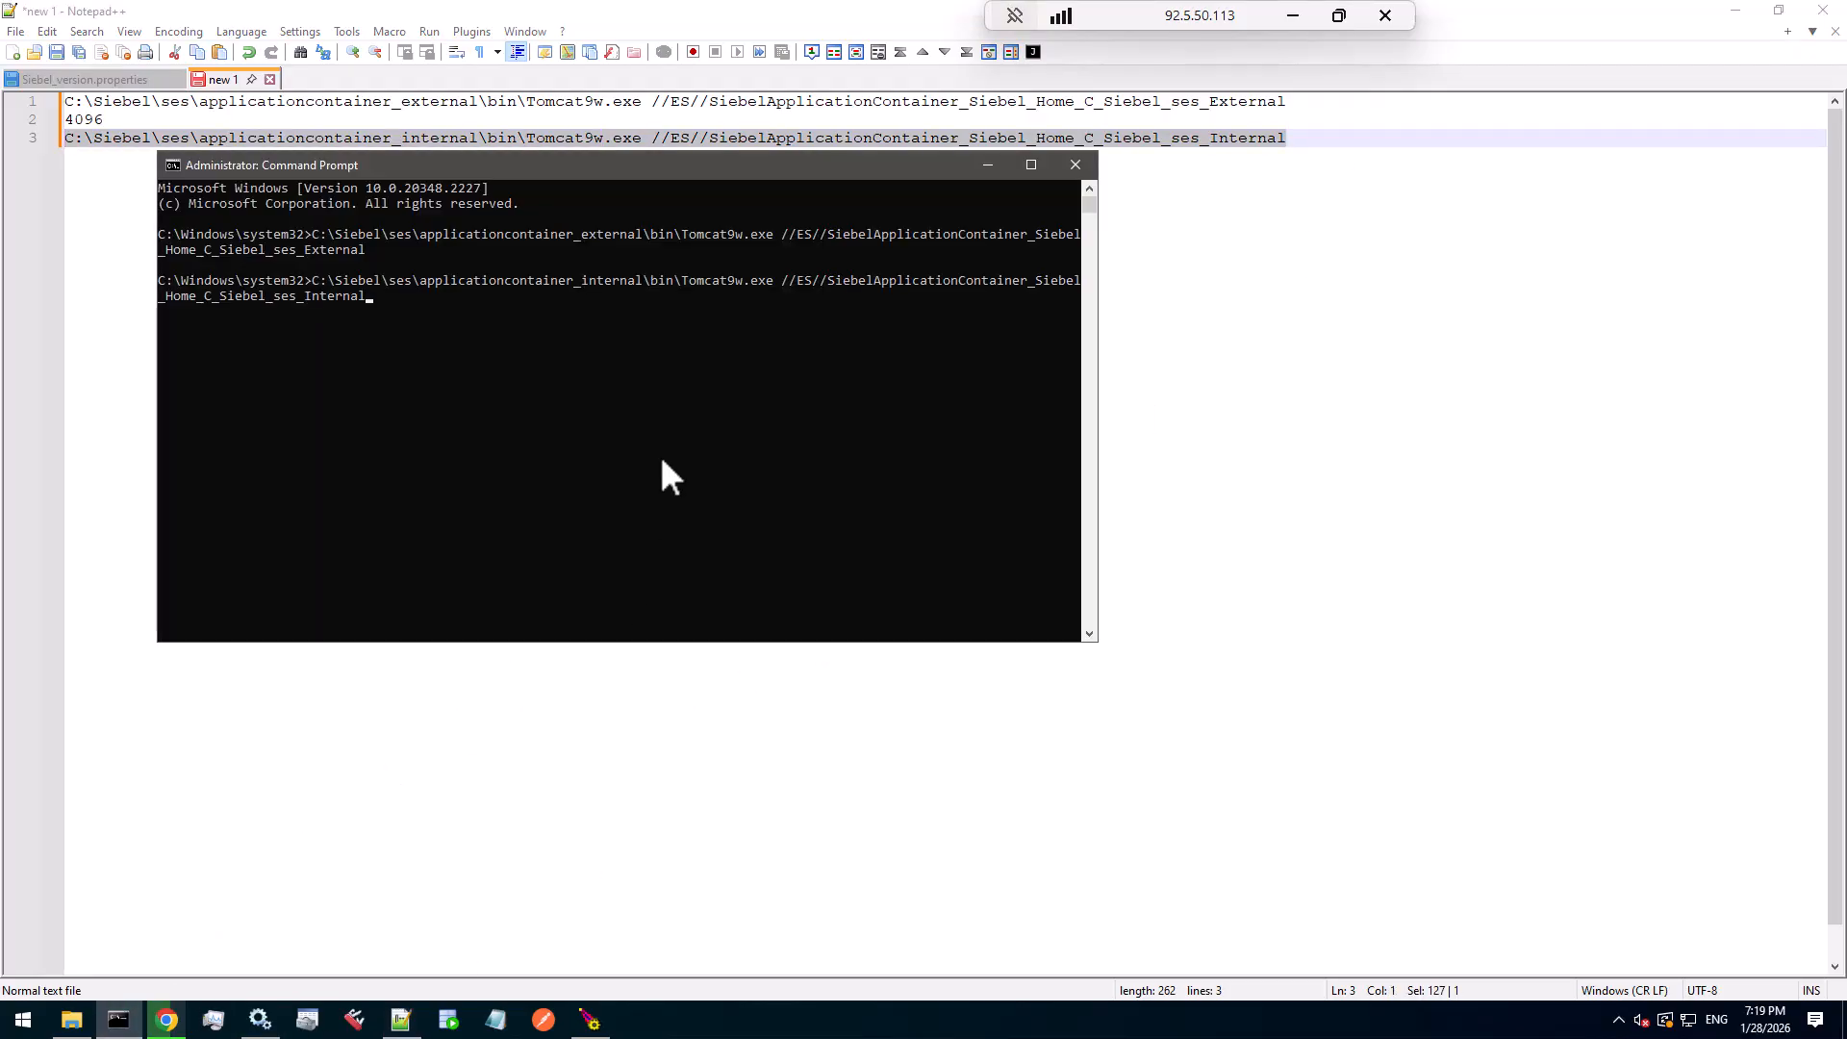
- Run the ses_Internal Tomcat9w command, inspect its Java Options, and cancel the settings
{"action": "key", "text": "Return"}
{"action": "left_click", "coordinate": [881, 325]}
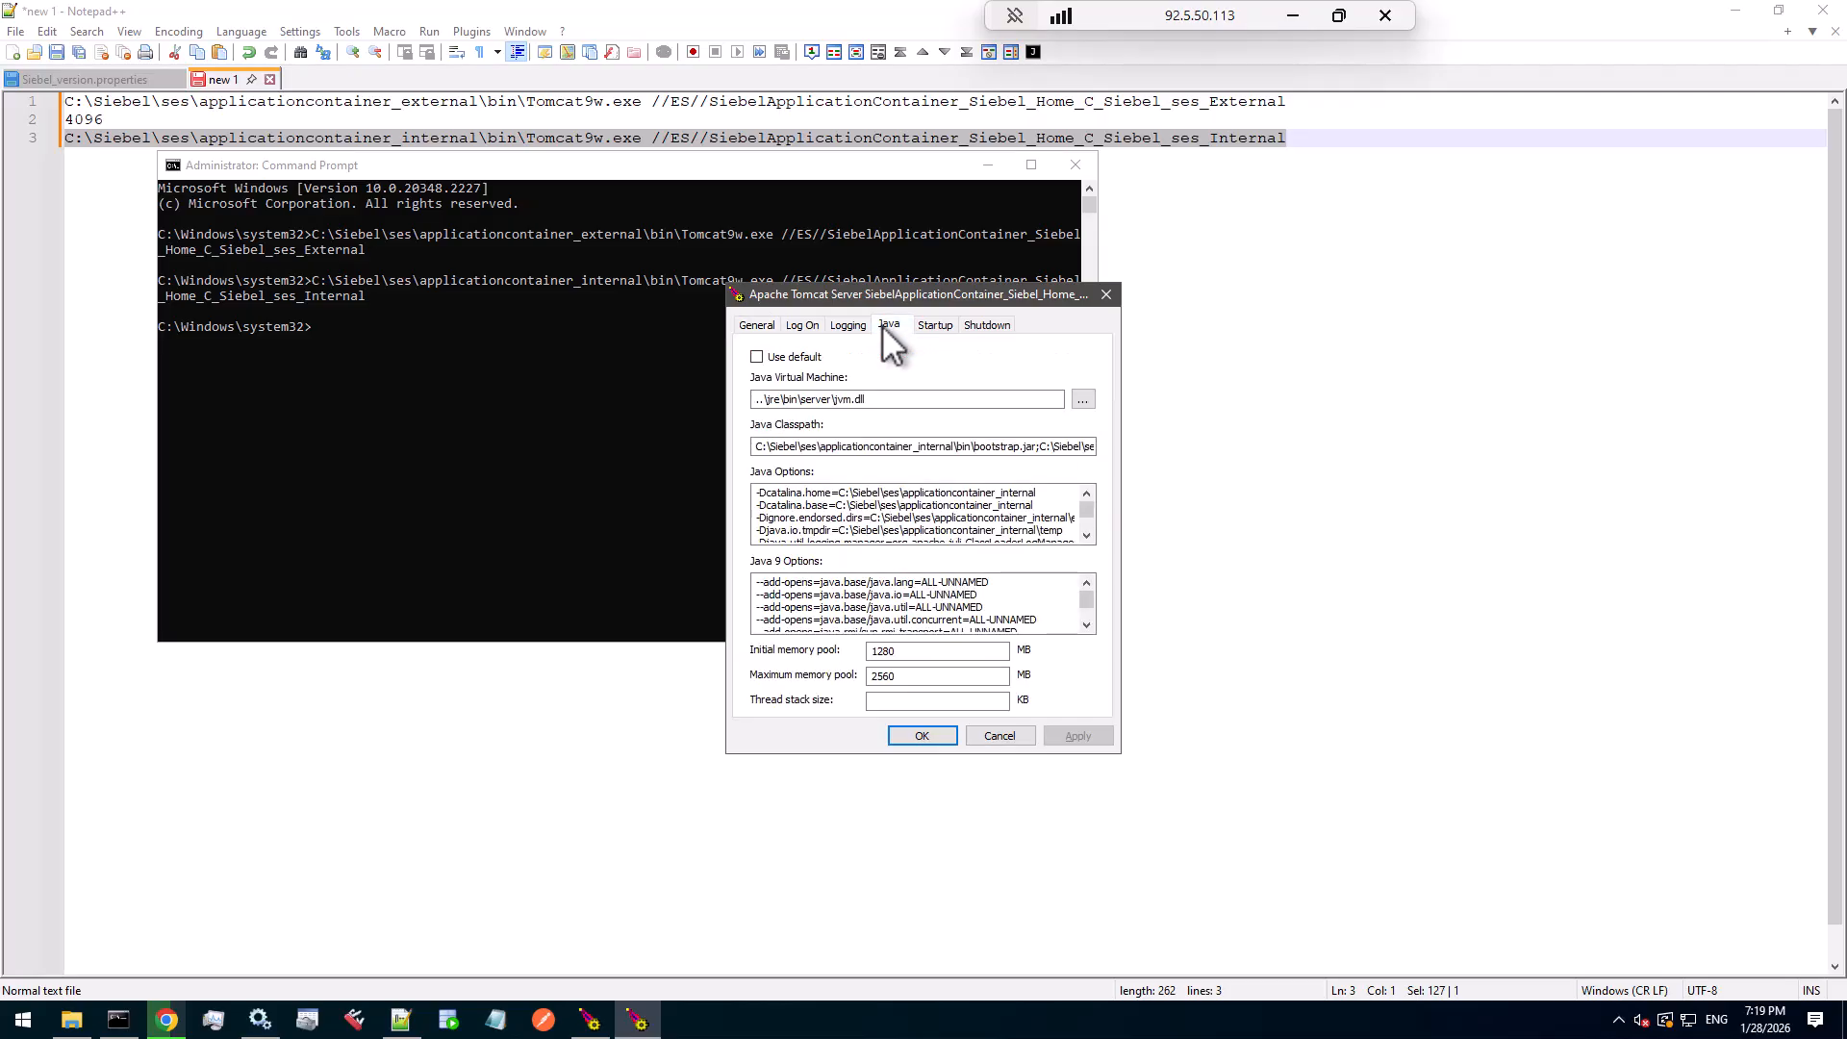
{"action": "scroll", "coordinate": [1089, 525], "scroll_direction": "down", "scroll_amount": 1}
{"action": "left_click", "coordinate": [1088, 534]}
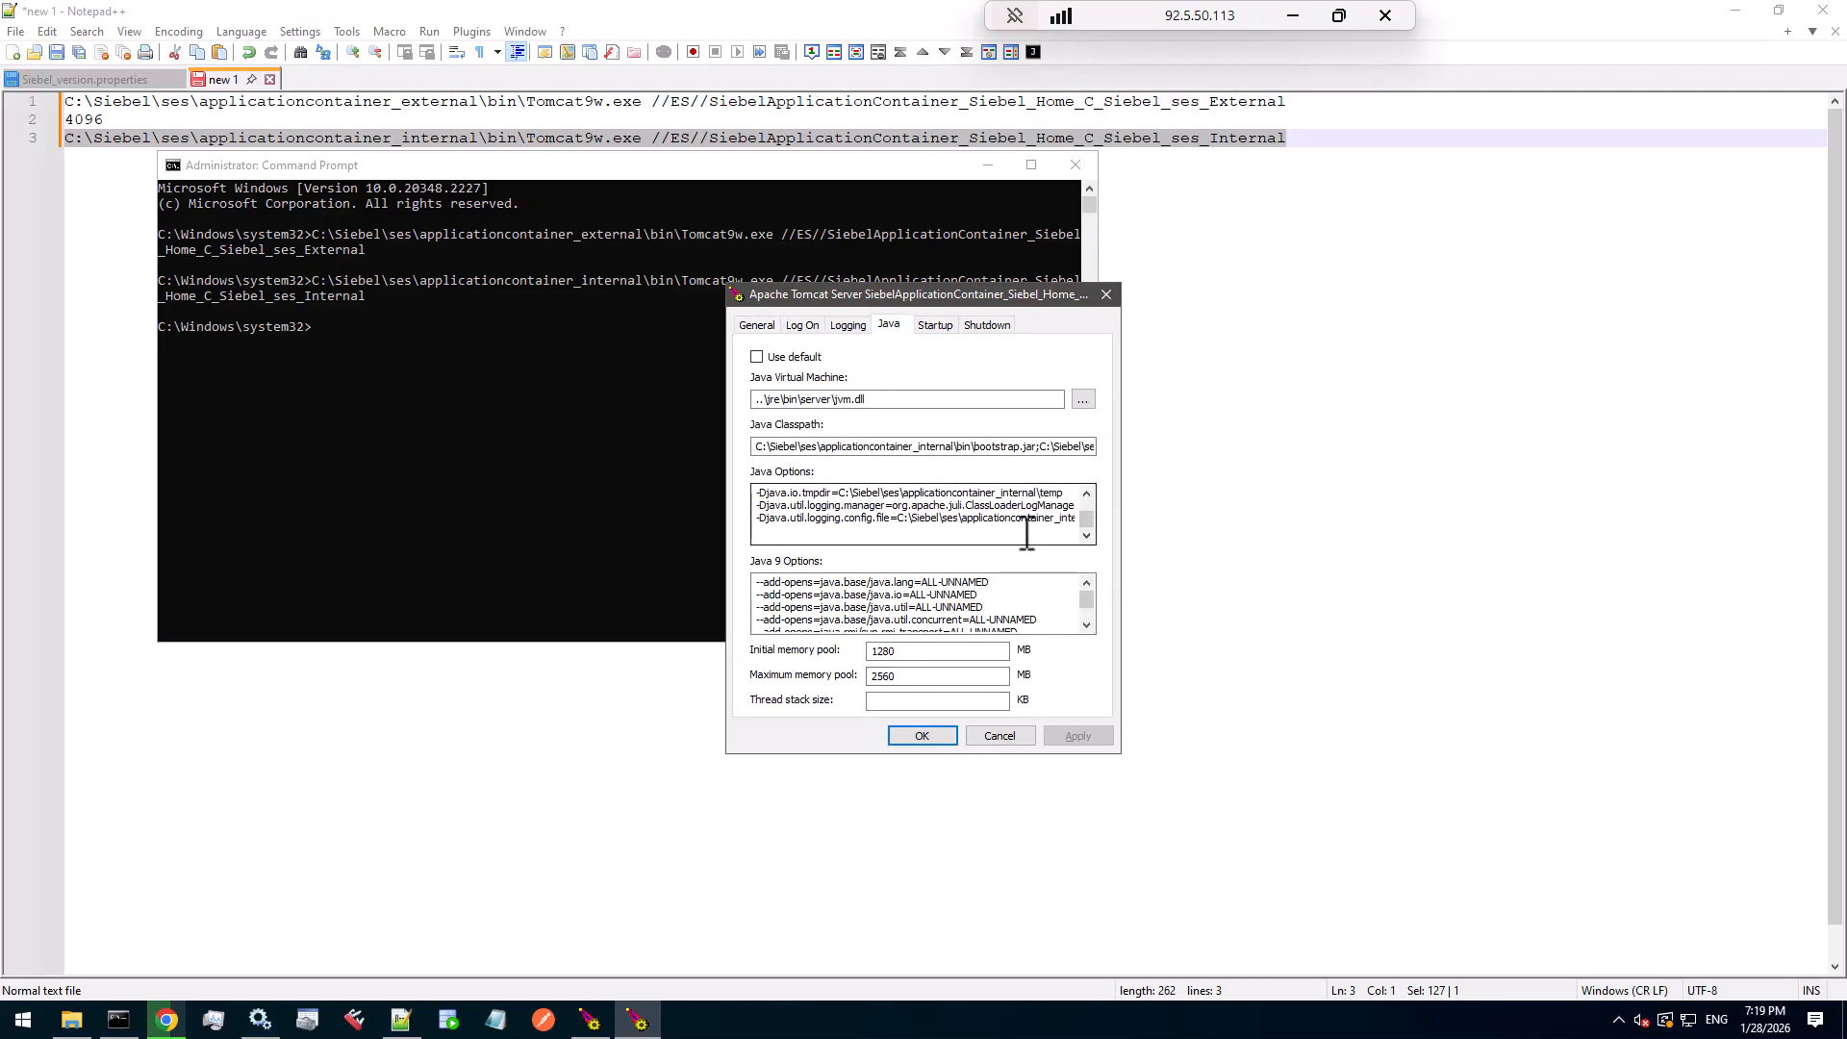
{"action": "left_click", "coordinate": [899, 531]}
{"action": "mouse_move", "coordinate": [899, 532]}
{"action": "left_mouse_down"}
{"action": "mouse_move", "coordinate": [873, 485]}
{"action": "mouse_move", "coordinate": [896, 532]}
{"action": "left_mouse_up"}
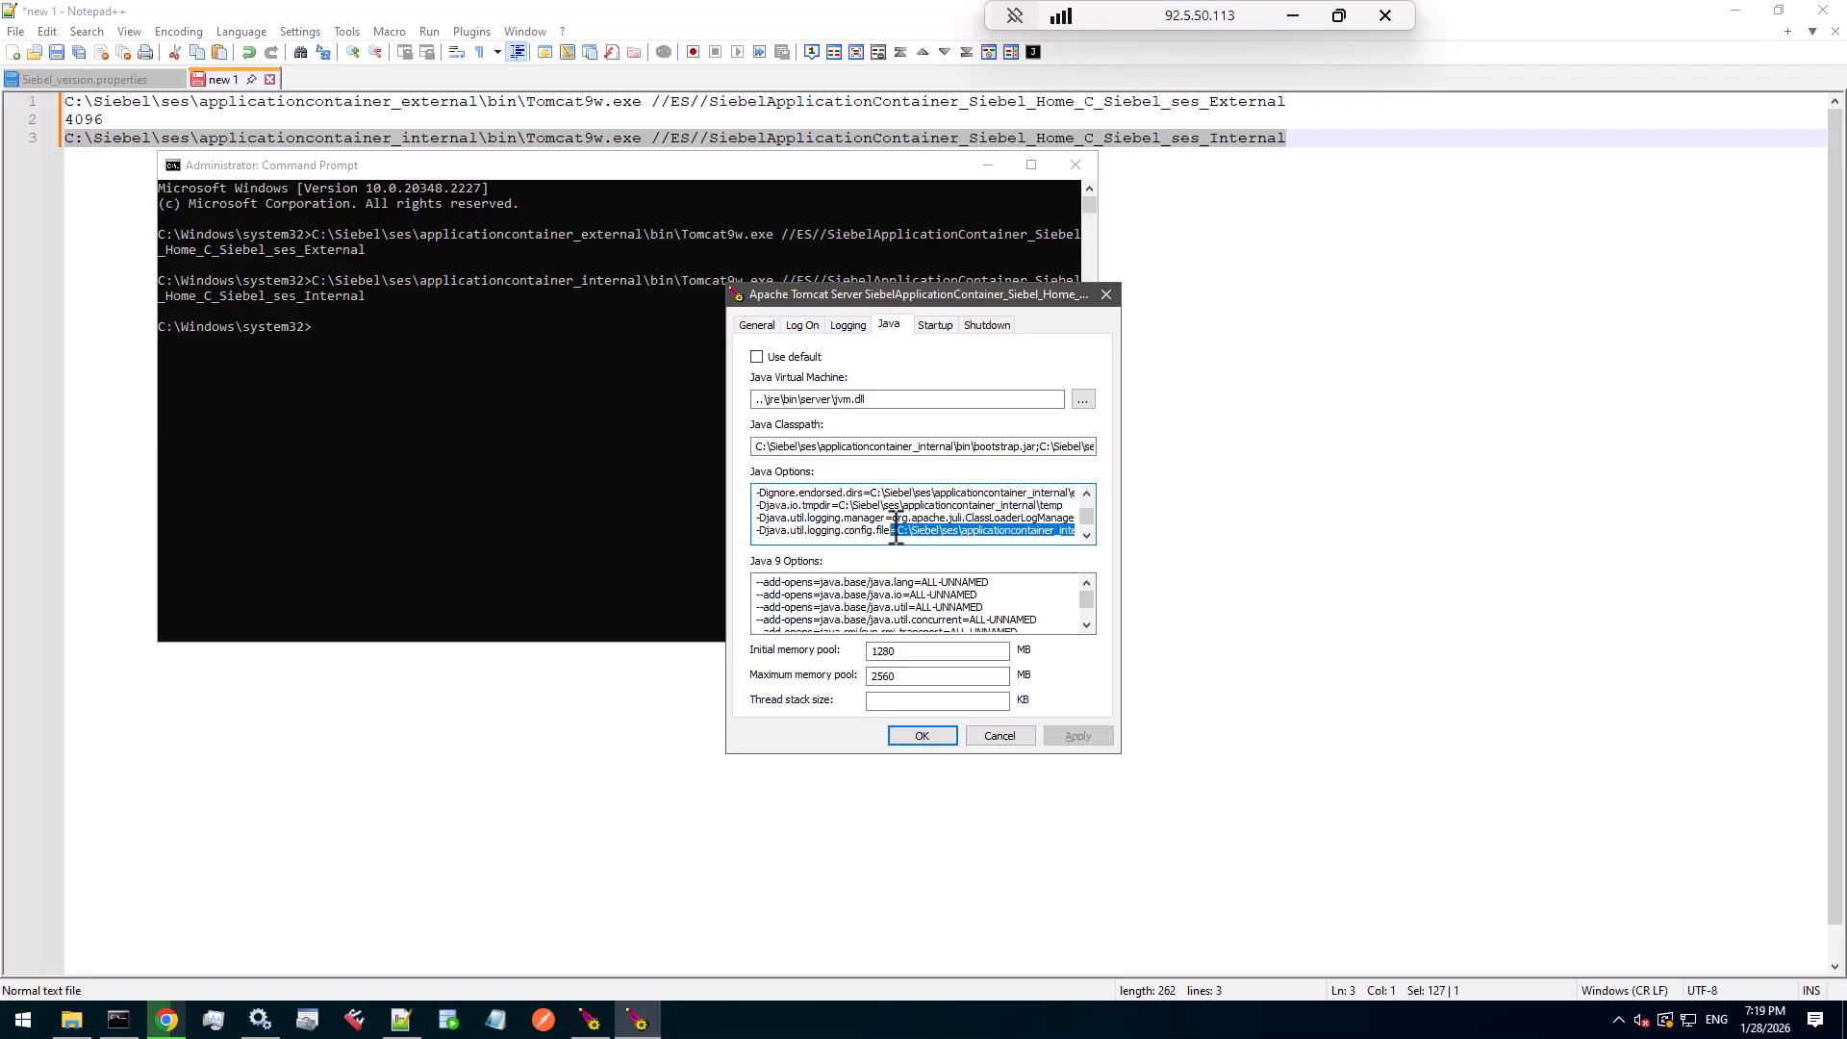
{"action": "left_click", "coordinate": [1013, 737]}
- Add 4096 on line 4 beneath the ses_Internal command in Notepad++
{"action": "left_click", "coordinate": [129, 164]}
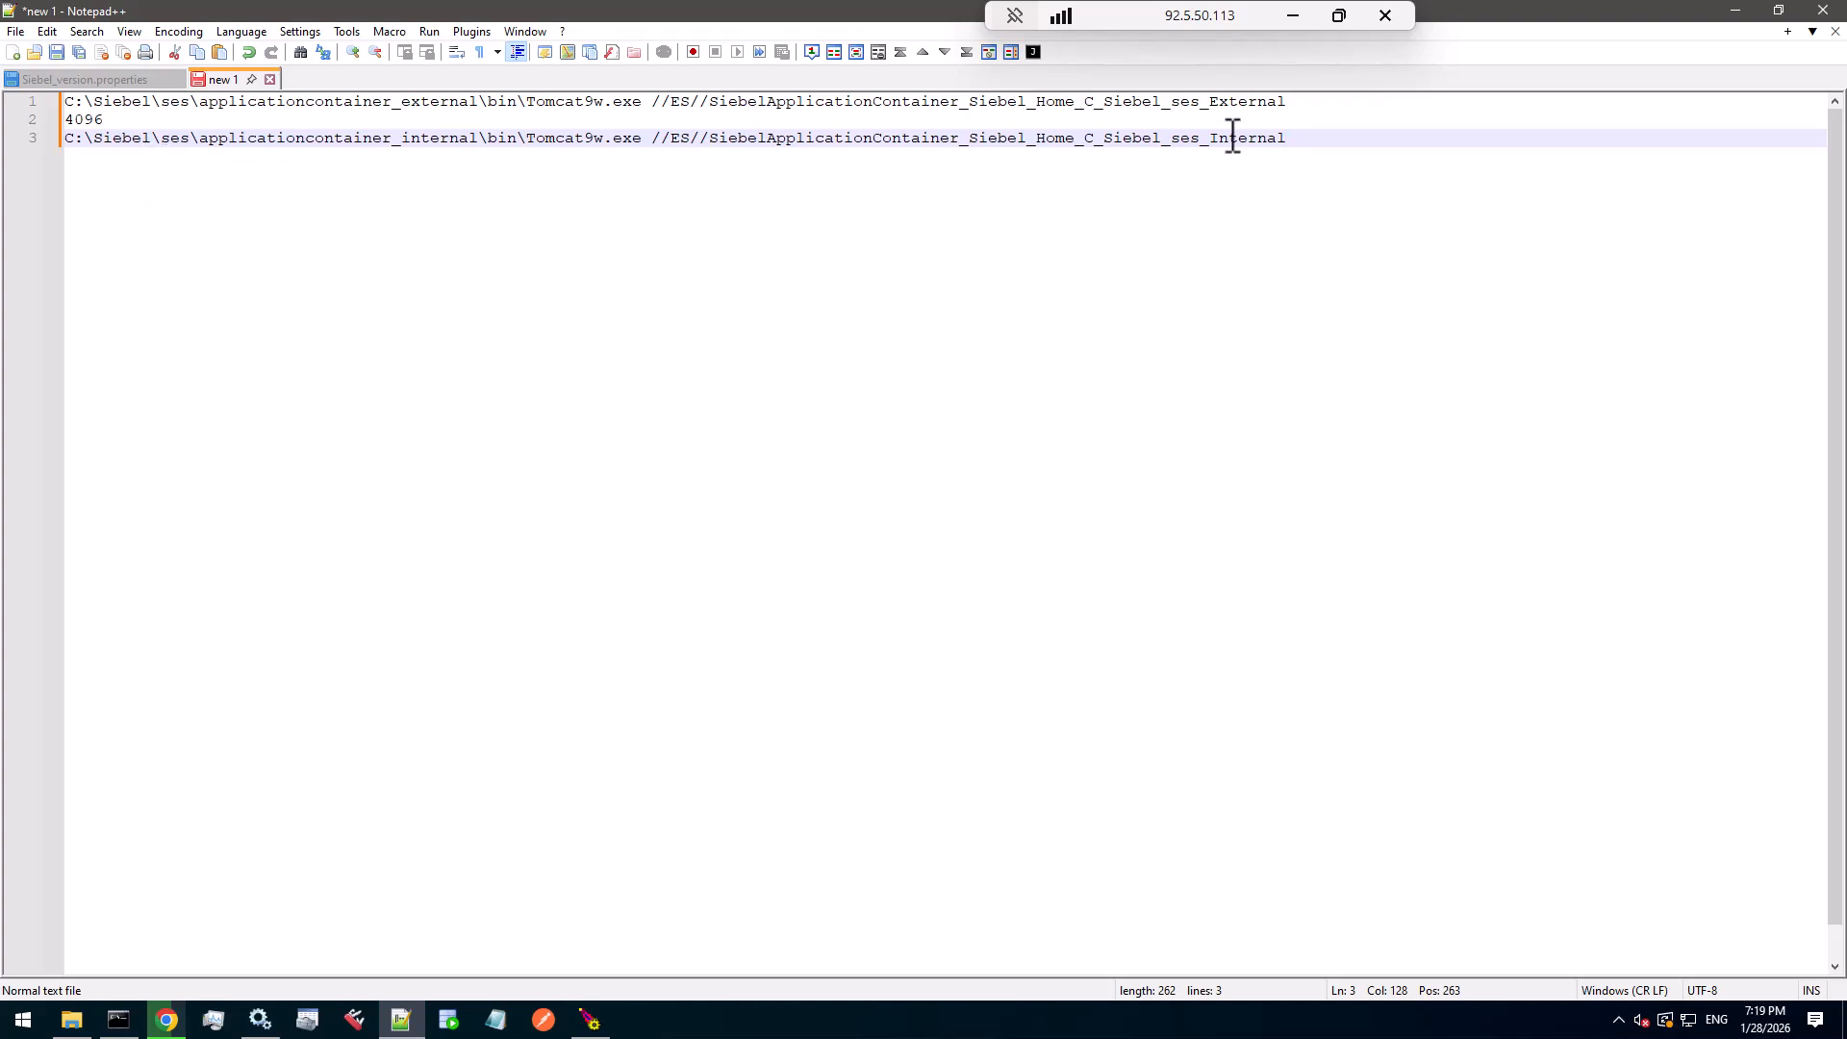
{"action": "key", "text": "Return"}
{"action": "type", "text": "4096"}
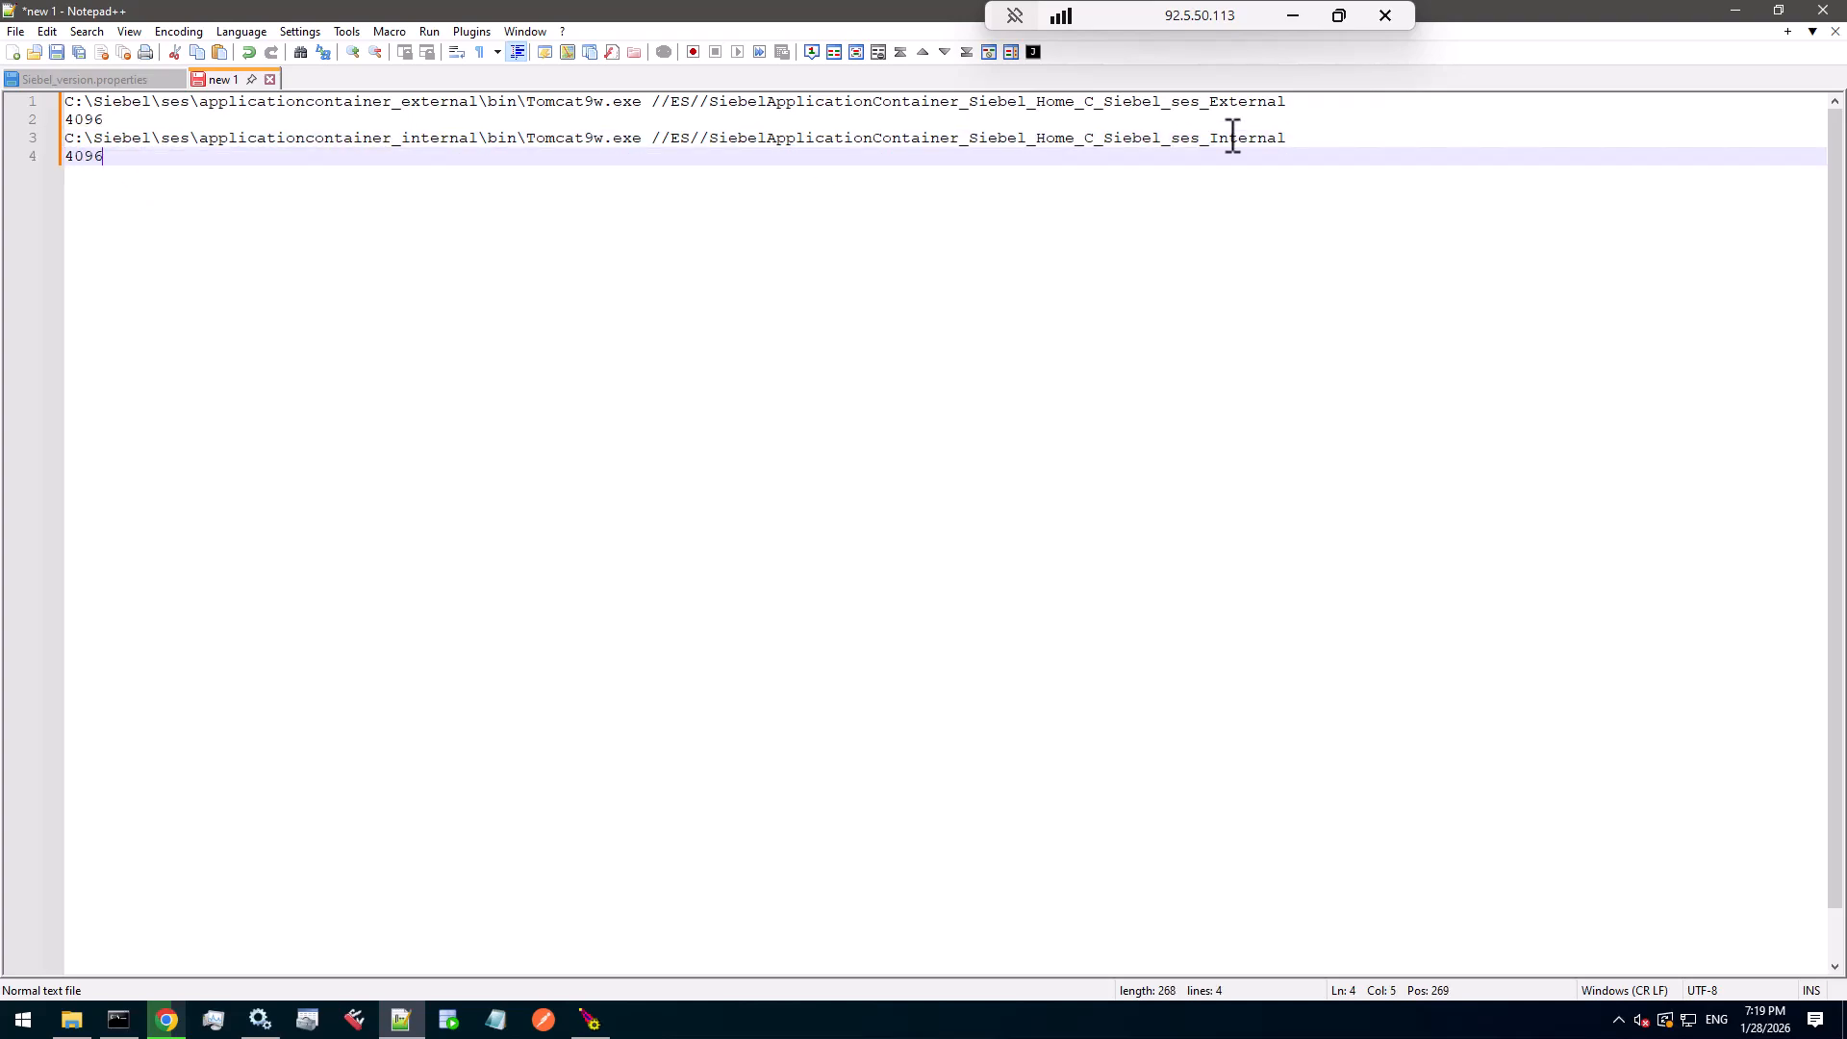
{"action": "key", "text": "Return"}
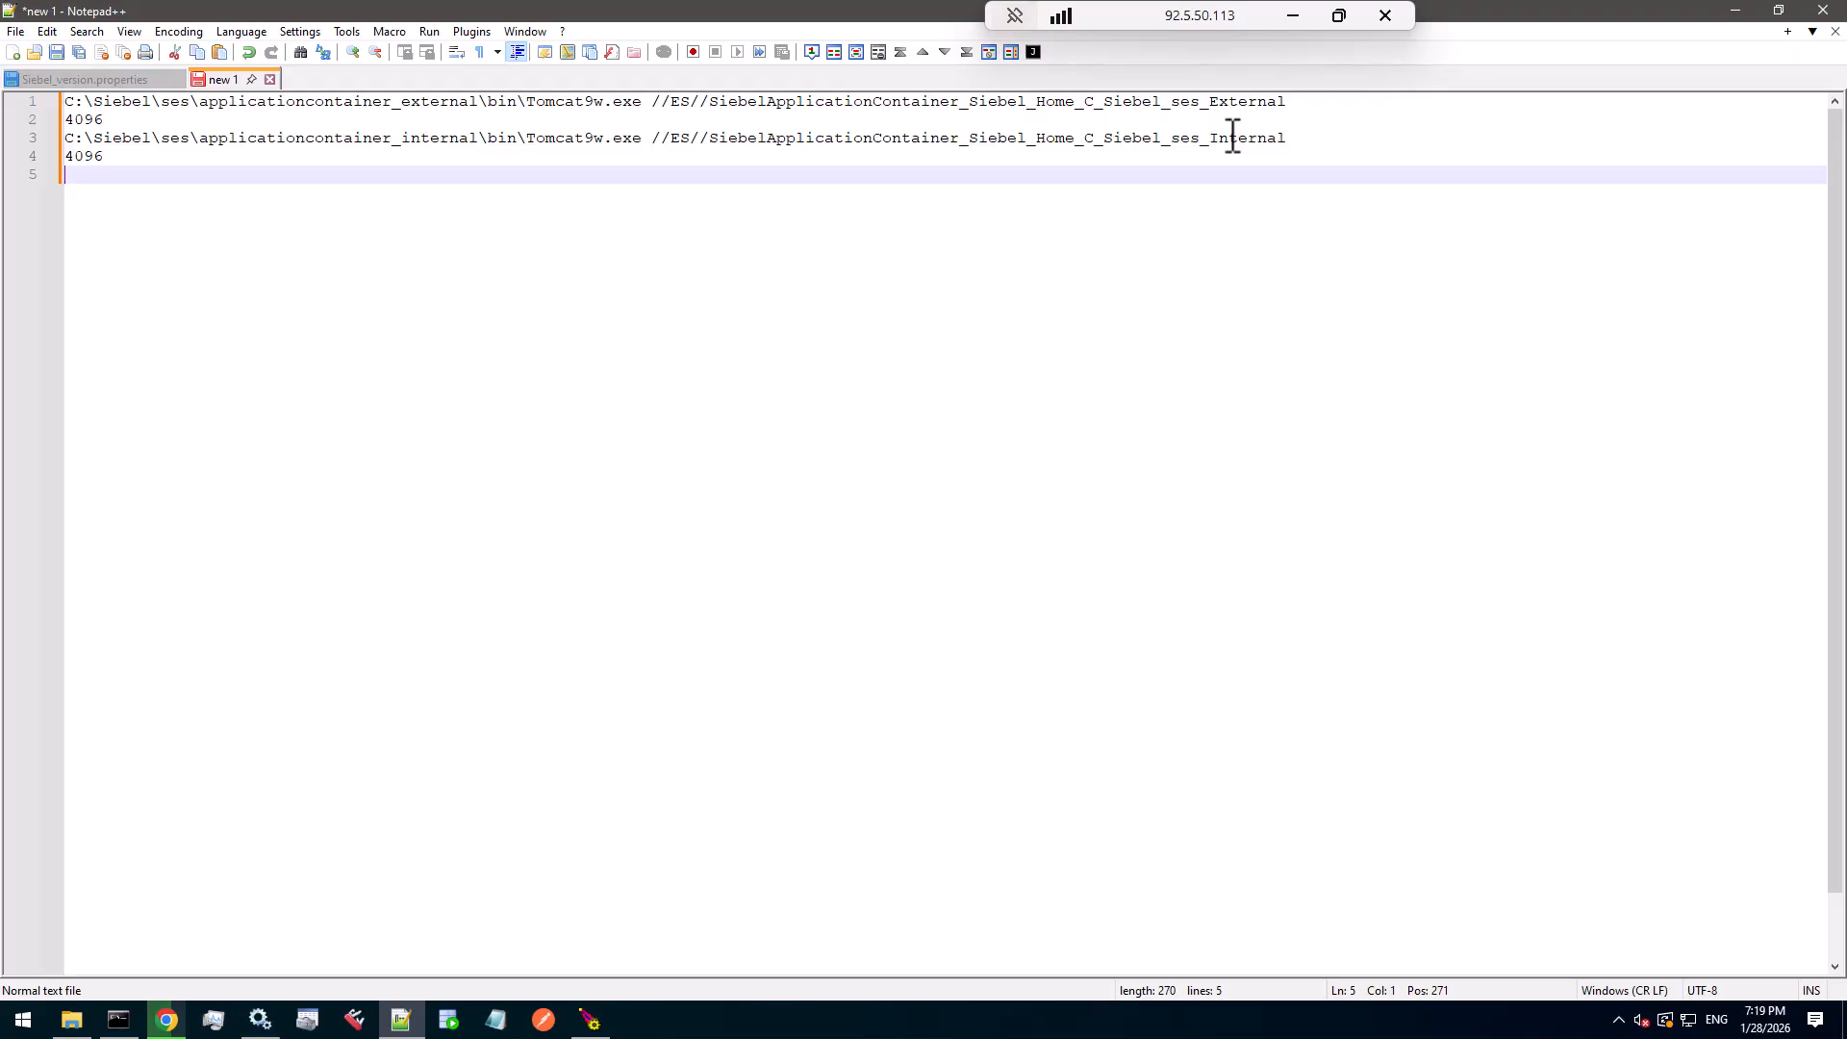
- Close the remaining Tomcat settings window and Task Manager
{"action": "left_click", "coordinate": [590, 1020]}
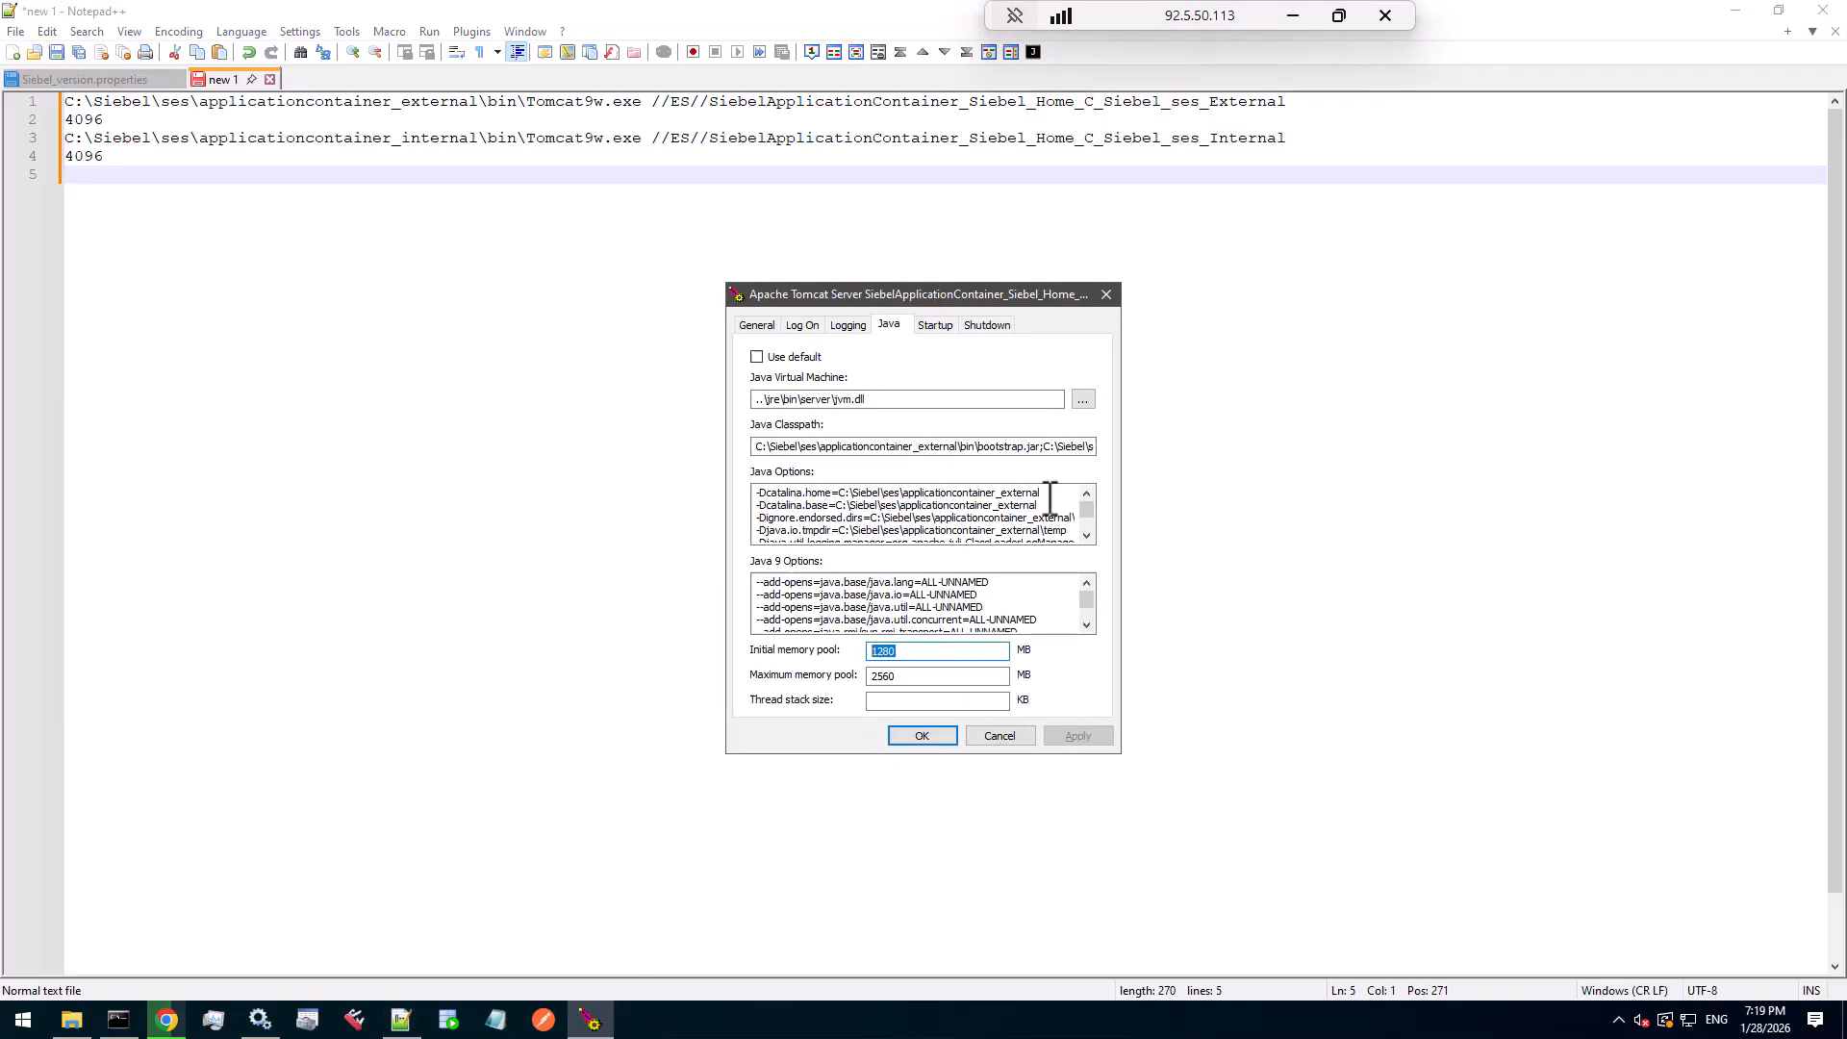
{"action": "left_click", "coordinate": [1106, 294]}
{"action": "left_click", "coordinate": [214, 1020]}
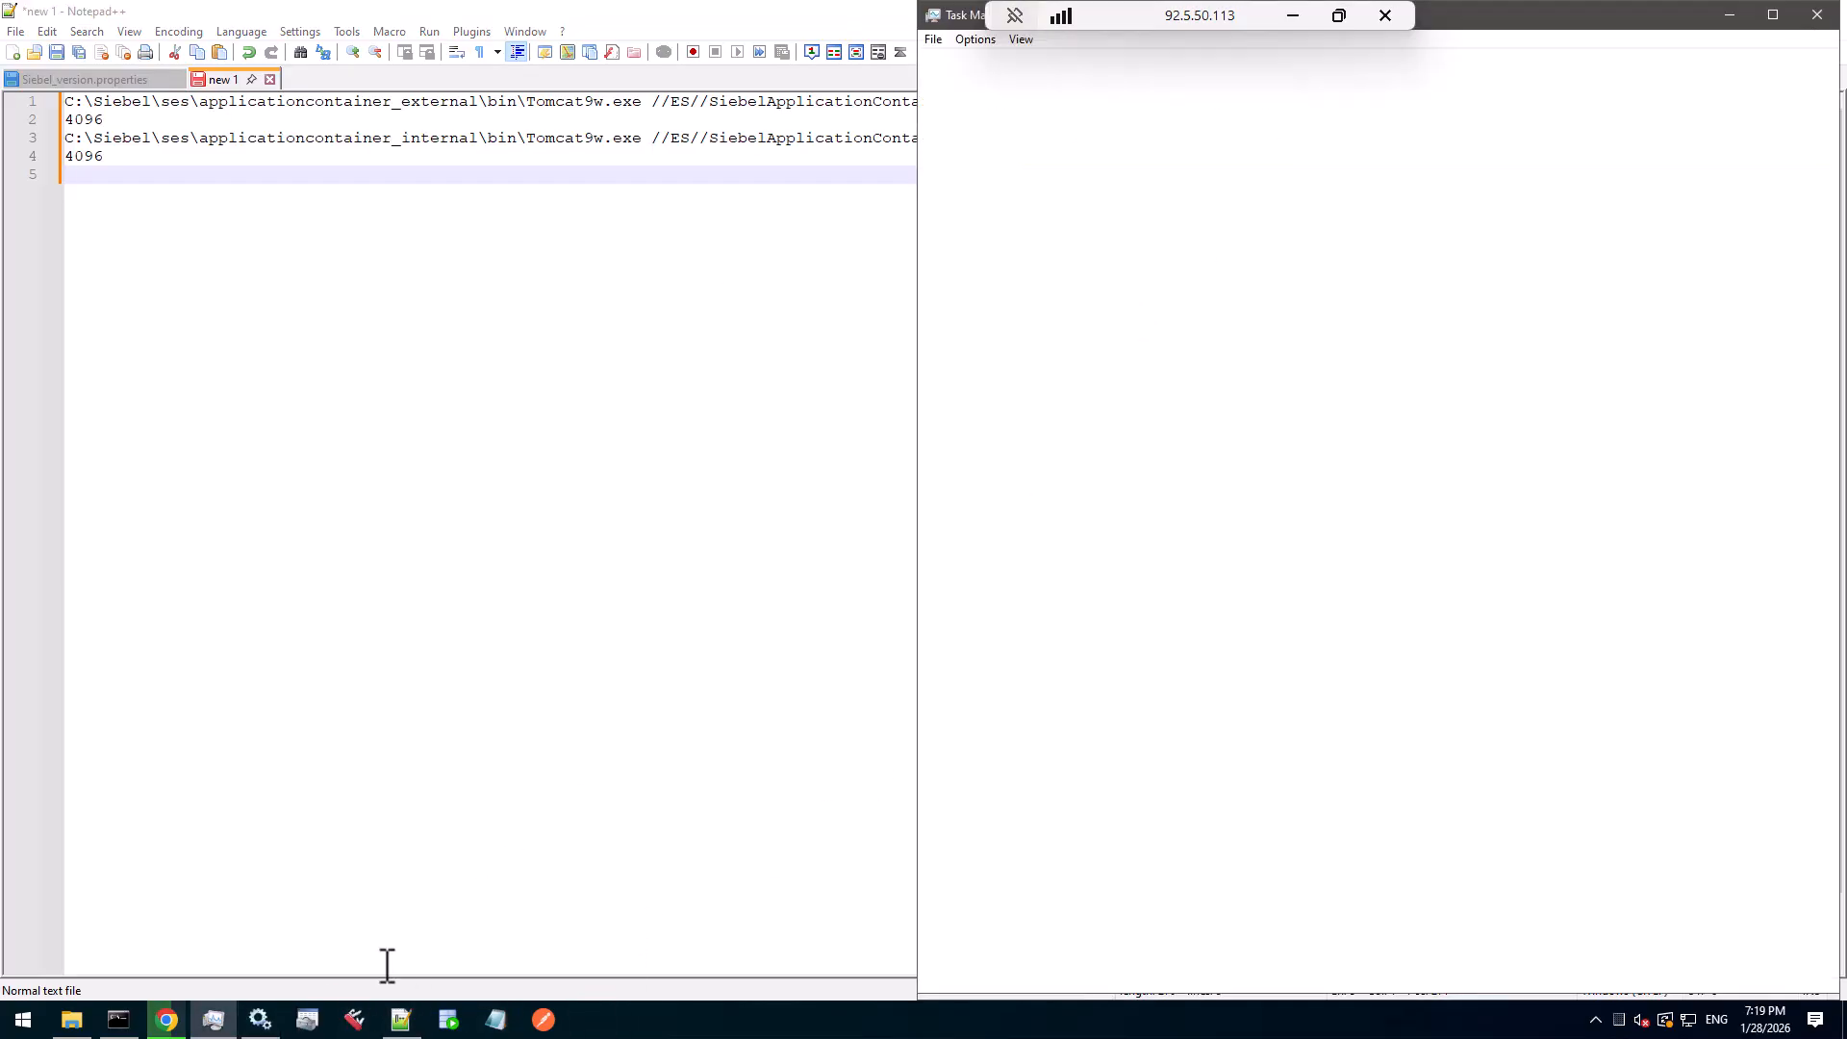
{"action": "left_click", "coordinate": [1817, 14]}
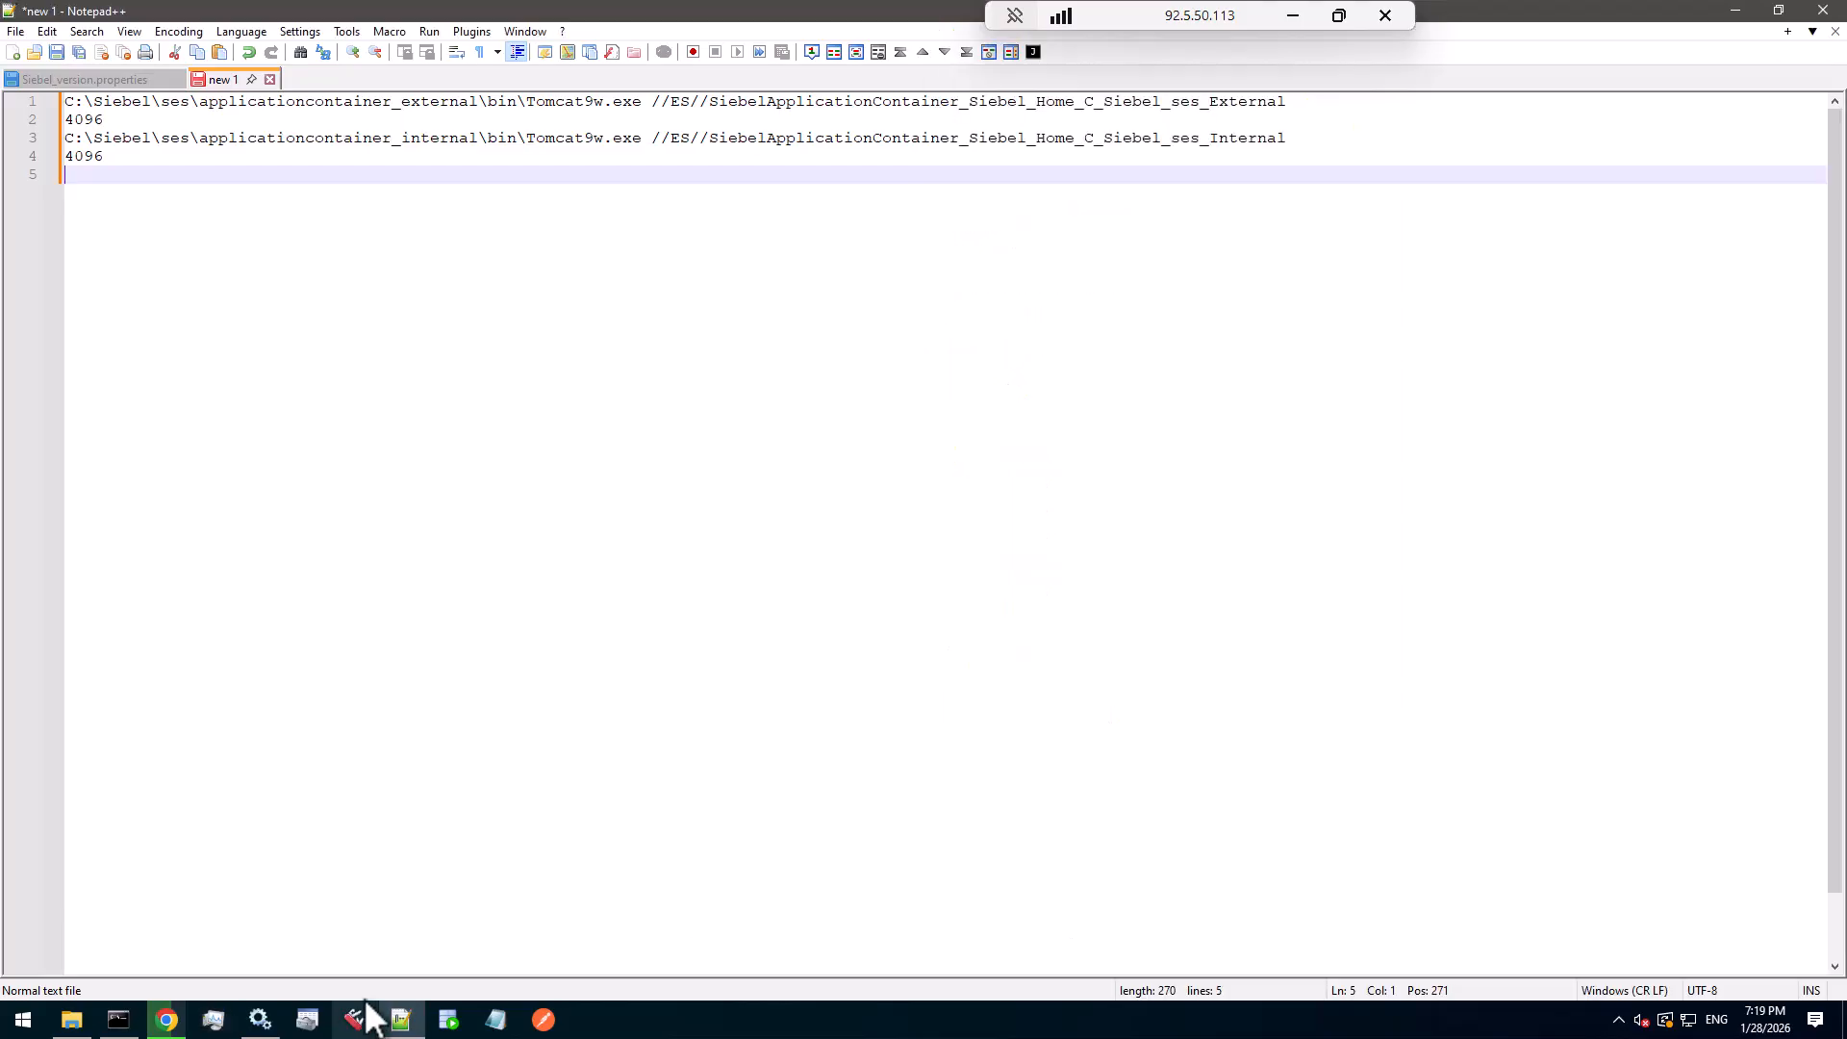
- Copy the Path to executable from the sidecar_External Tomcat service's properties
{"action": "left_click", "coordinate": [260, 1020]}
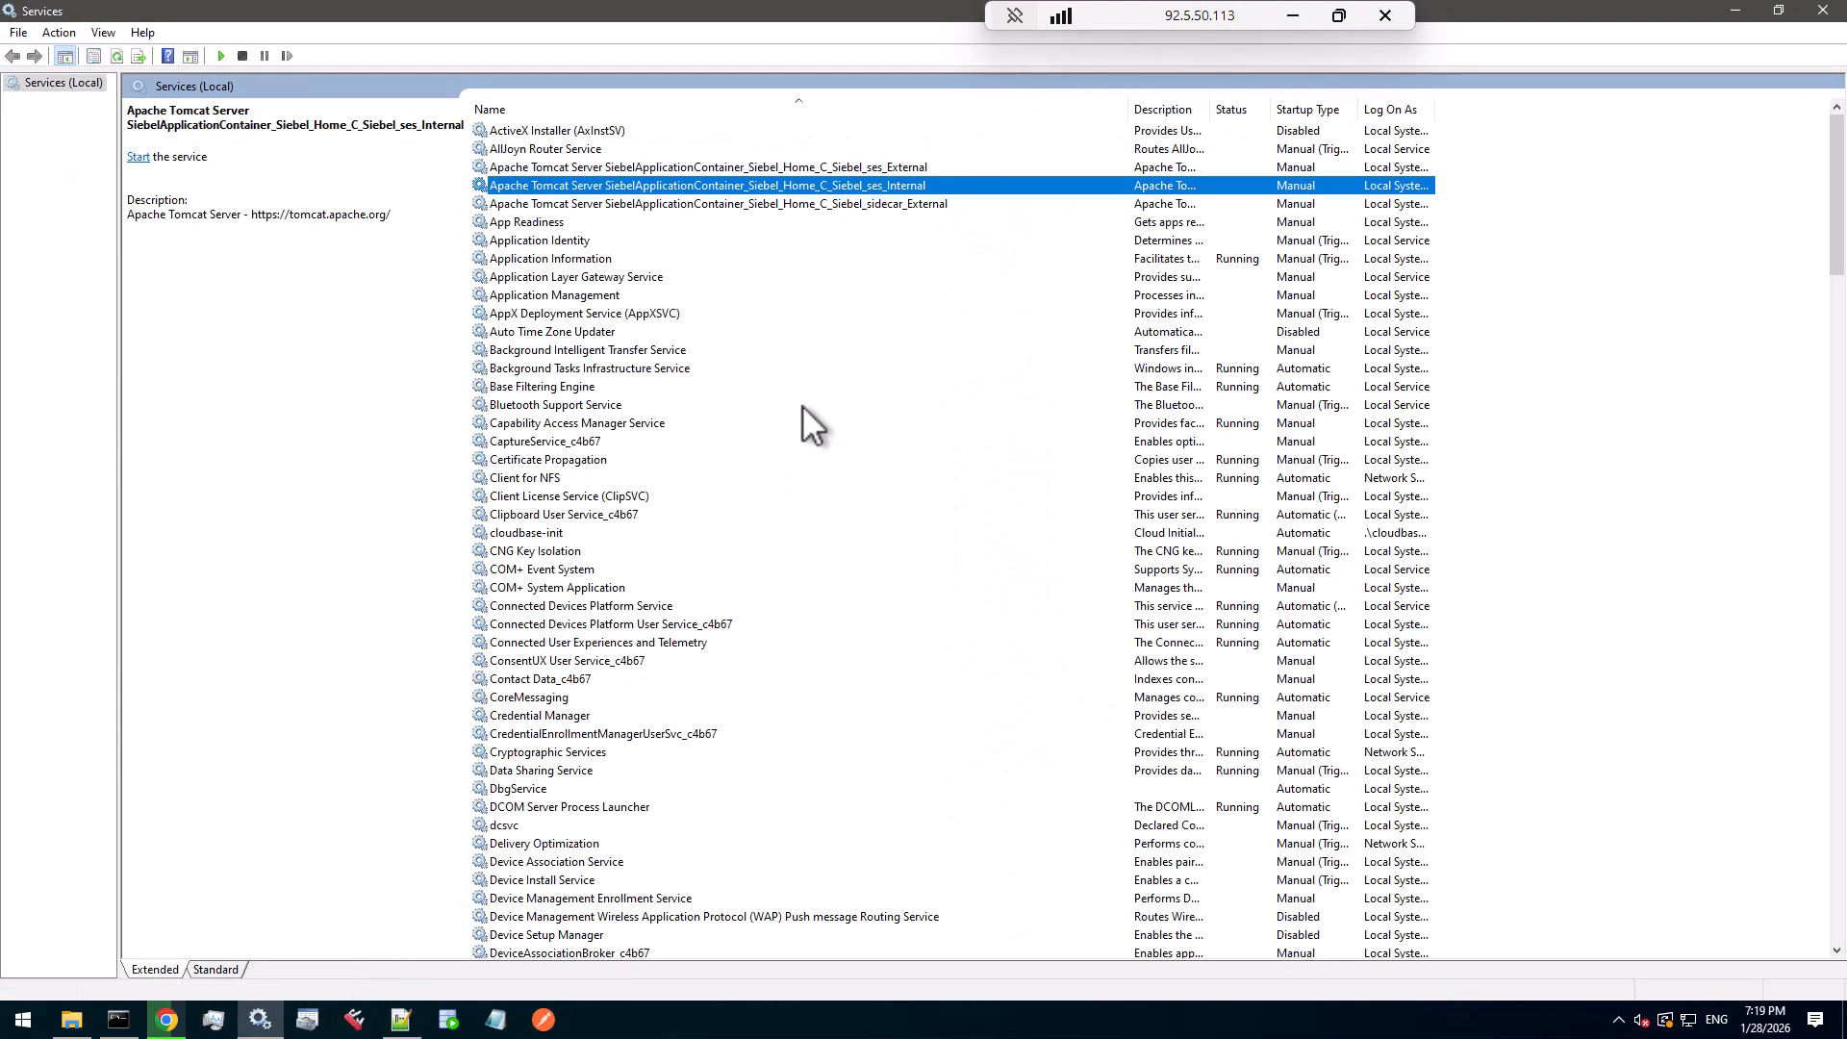
{"action": "double_click", "coordinate": [706, 204]}
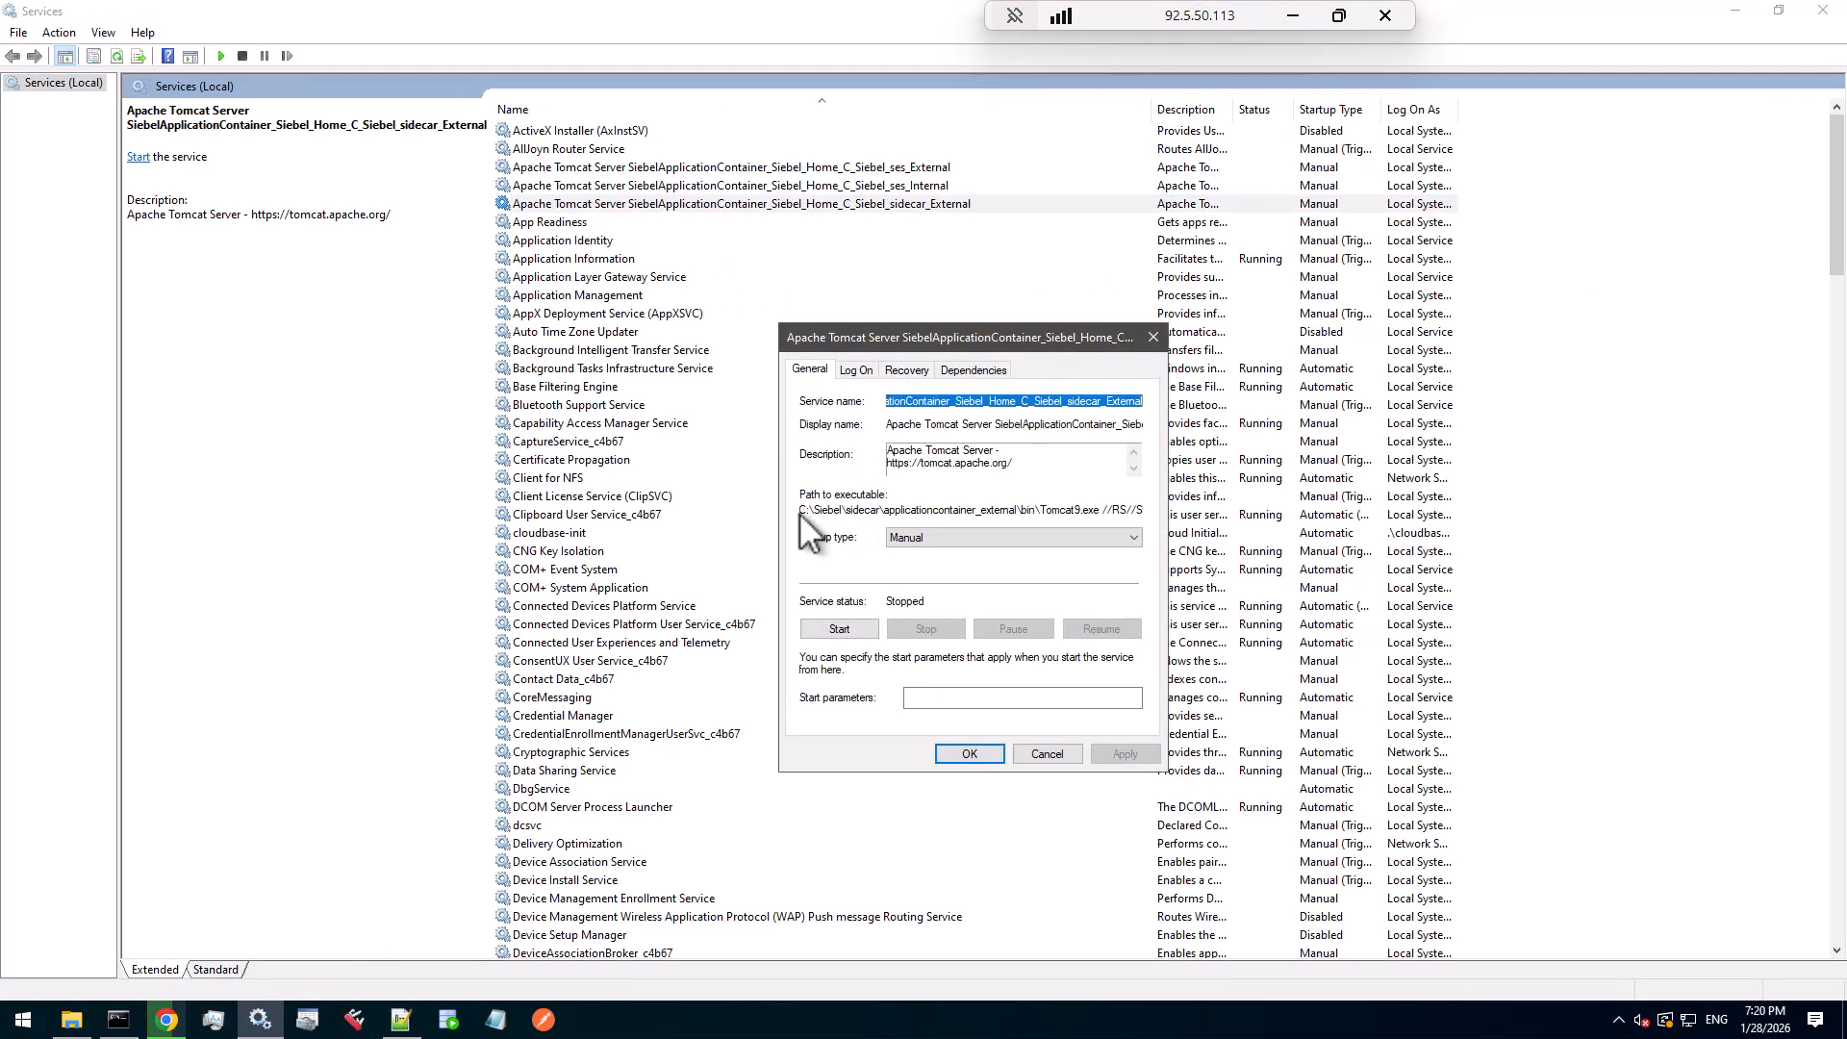
{"action": "left_click_drag", "start_coordinate": [802, 510], "coordinate": [1140, 509]}
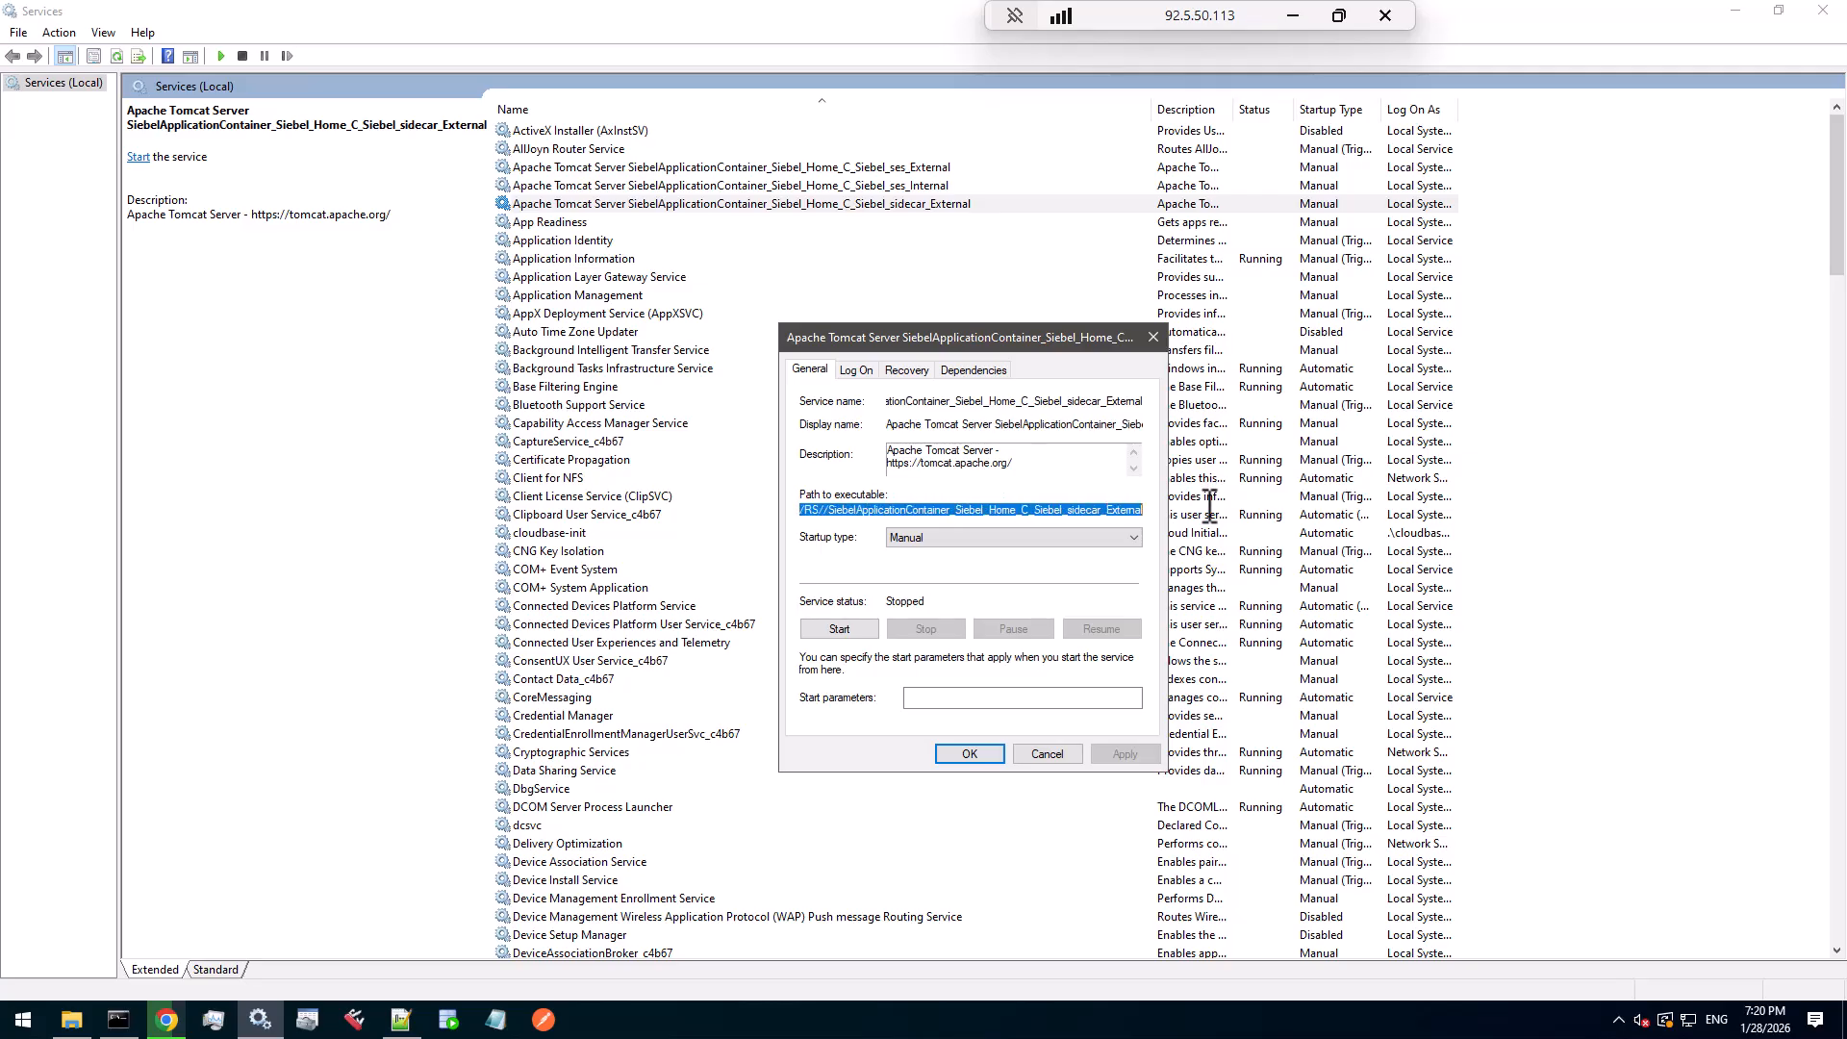
{"action": "right_click", "coordinate": [1105, 508]}
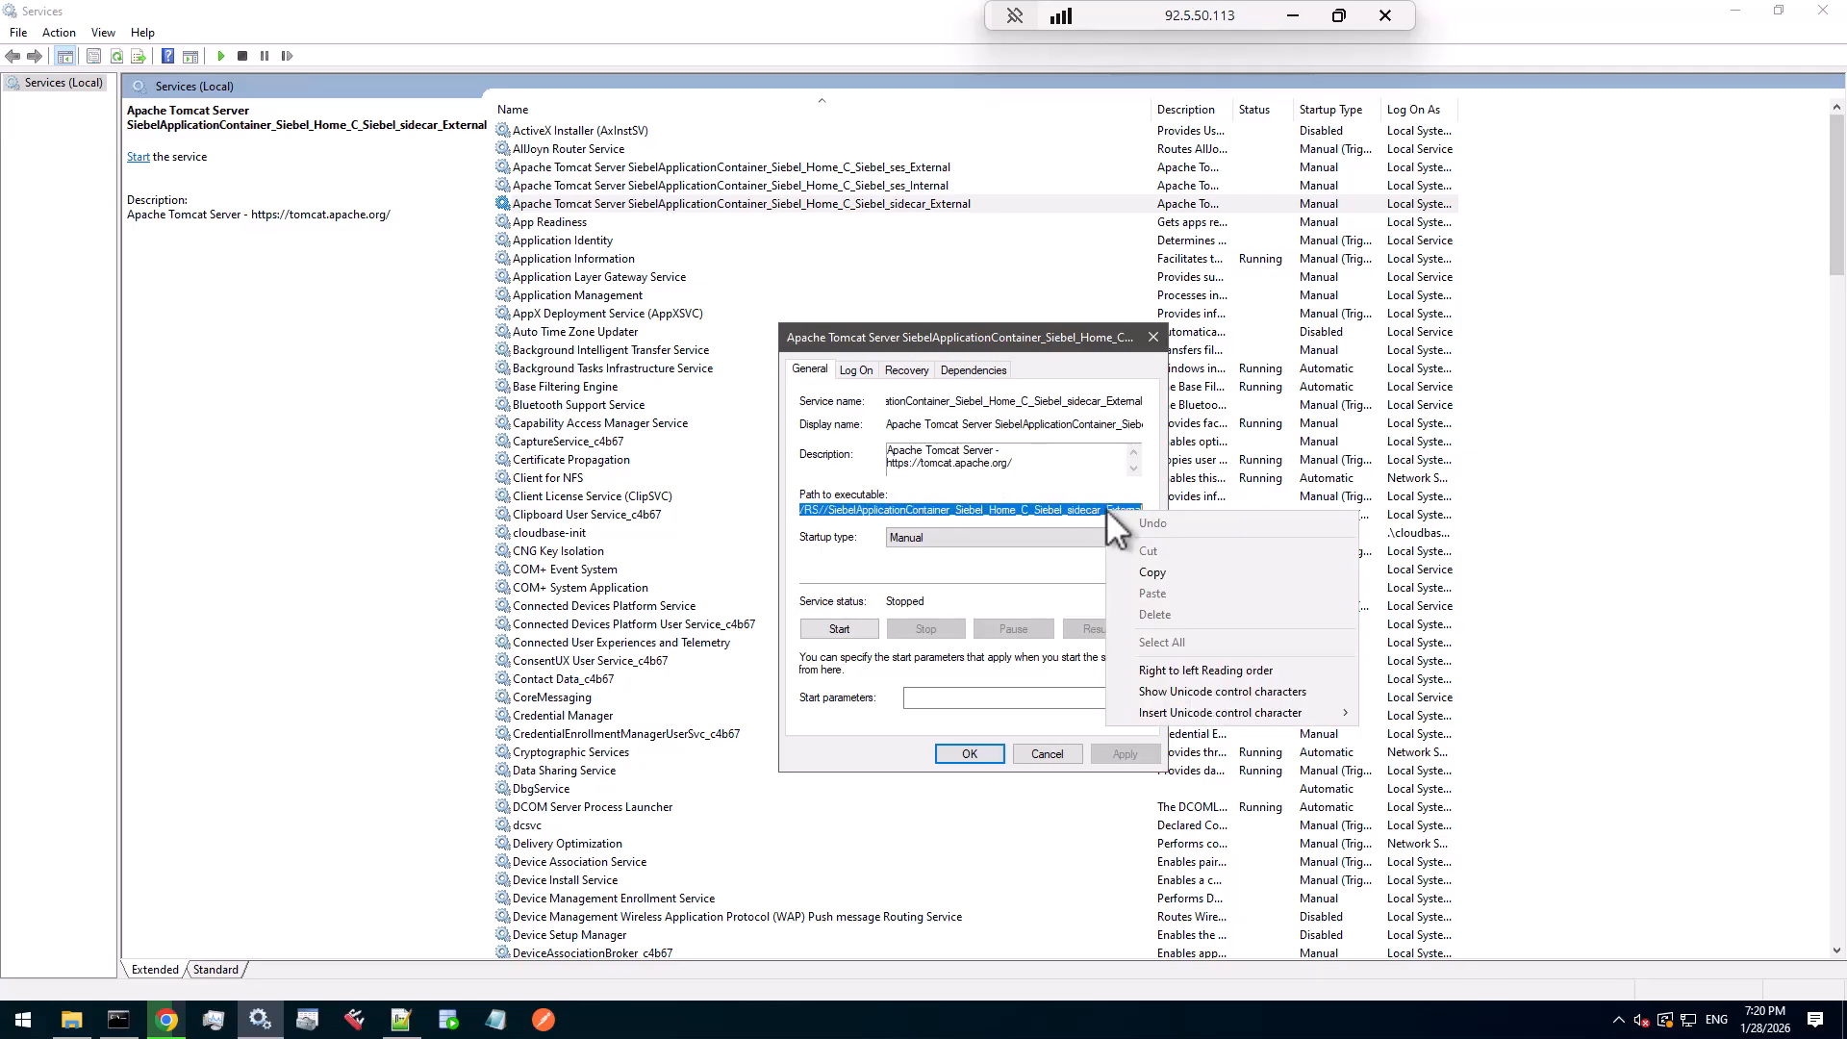
{"action": "left_click", "coordinate": [1145, 574]}
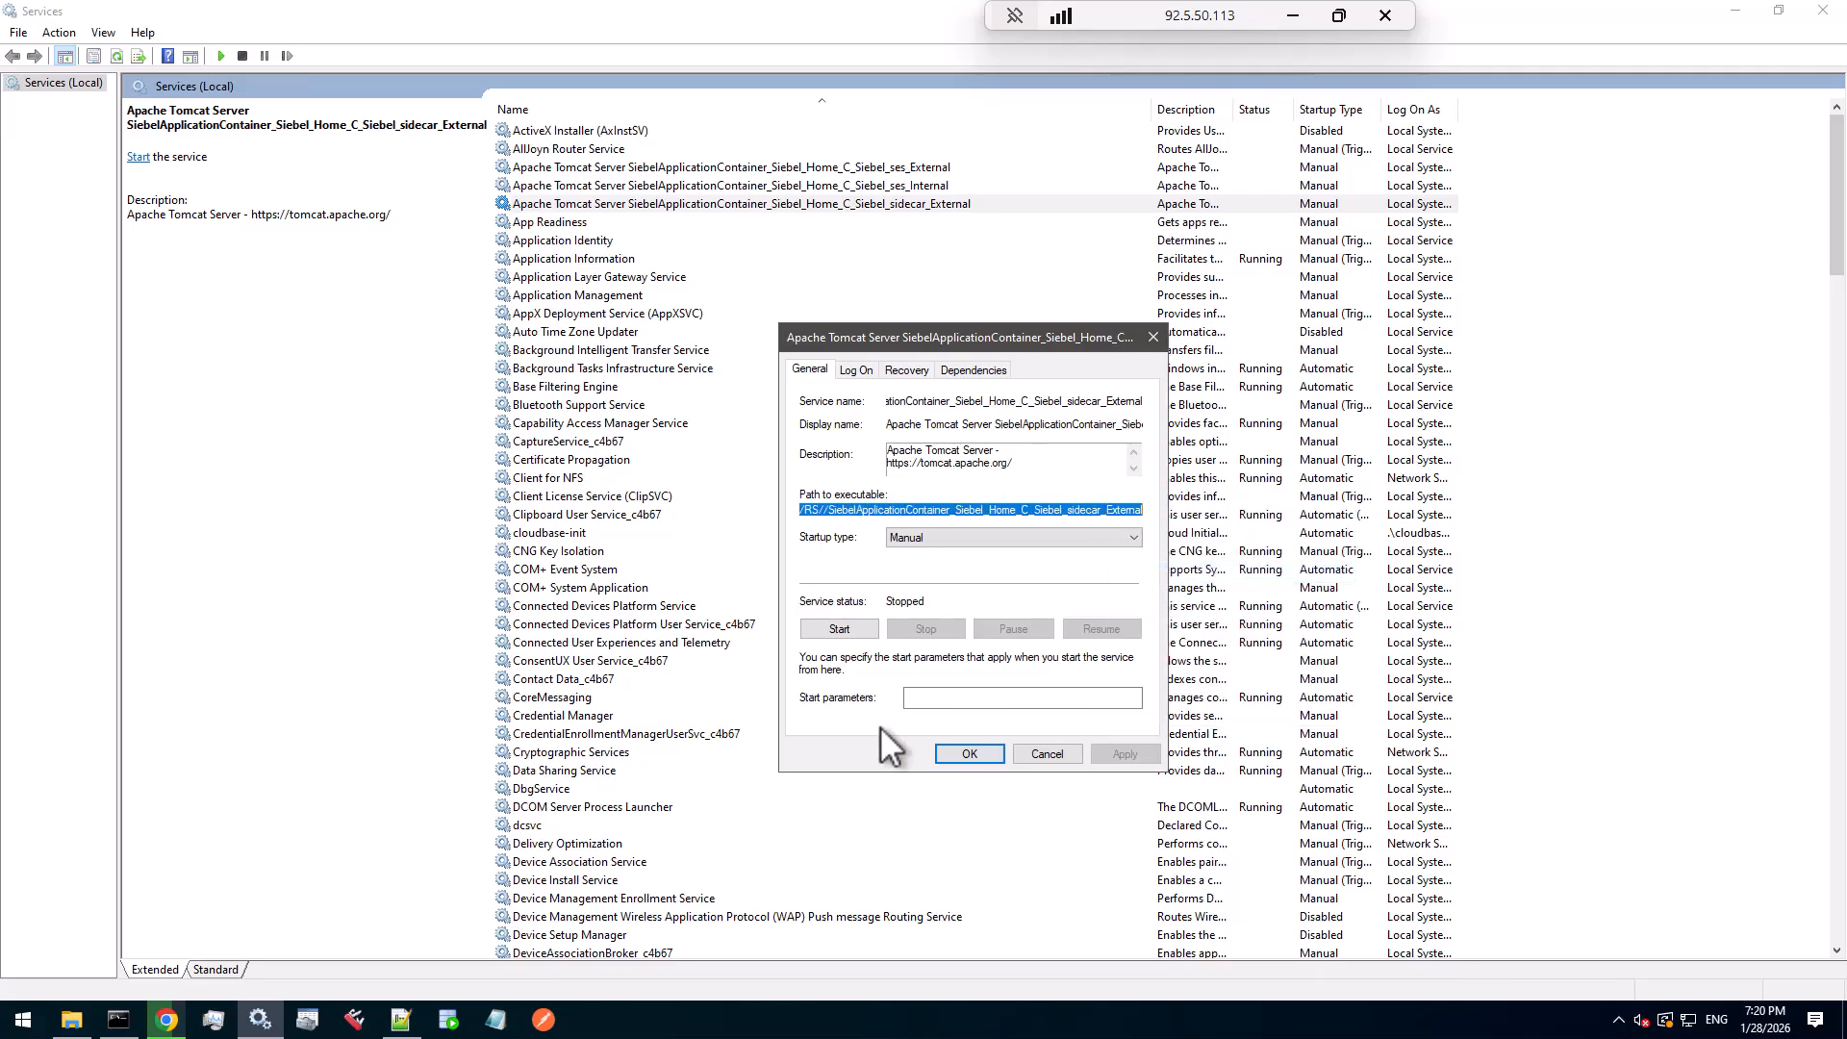
{"action": "left_click", "coordinate": [401, 1019]}
- Paste the sidecar_External path on line 5, rewrite it to Tomcat9w.exe //ES//, and select it
{"action": "key", "text": "ctrl+v"}
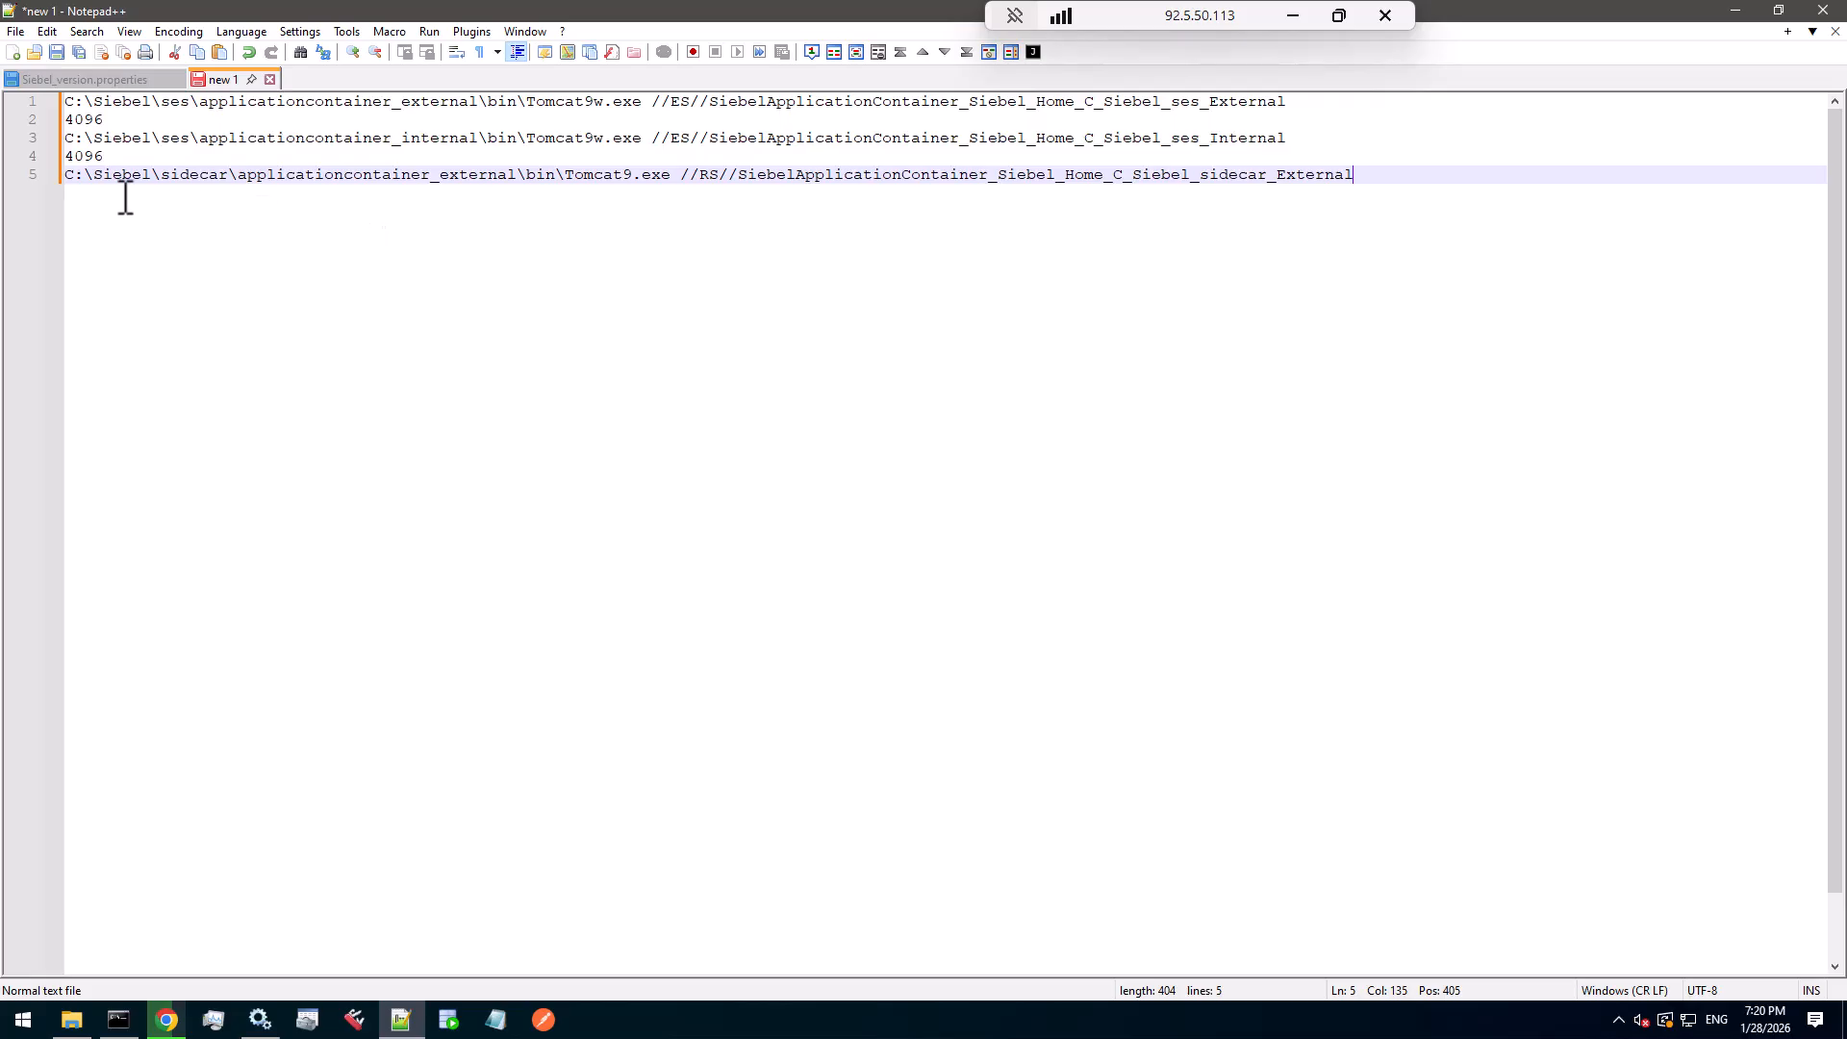
{"action": "left_click", "coordinate": [634, 176]}
{"action": "type", "text": "w"}
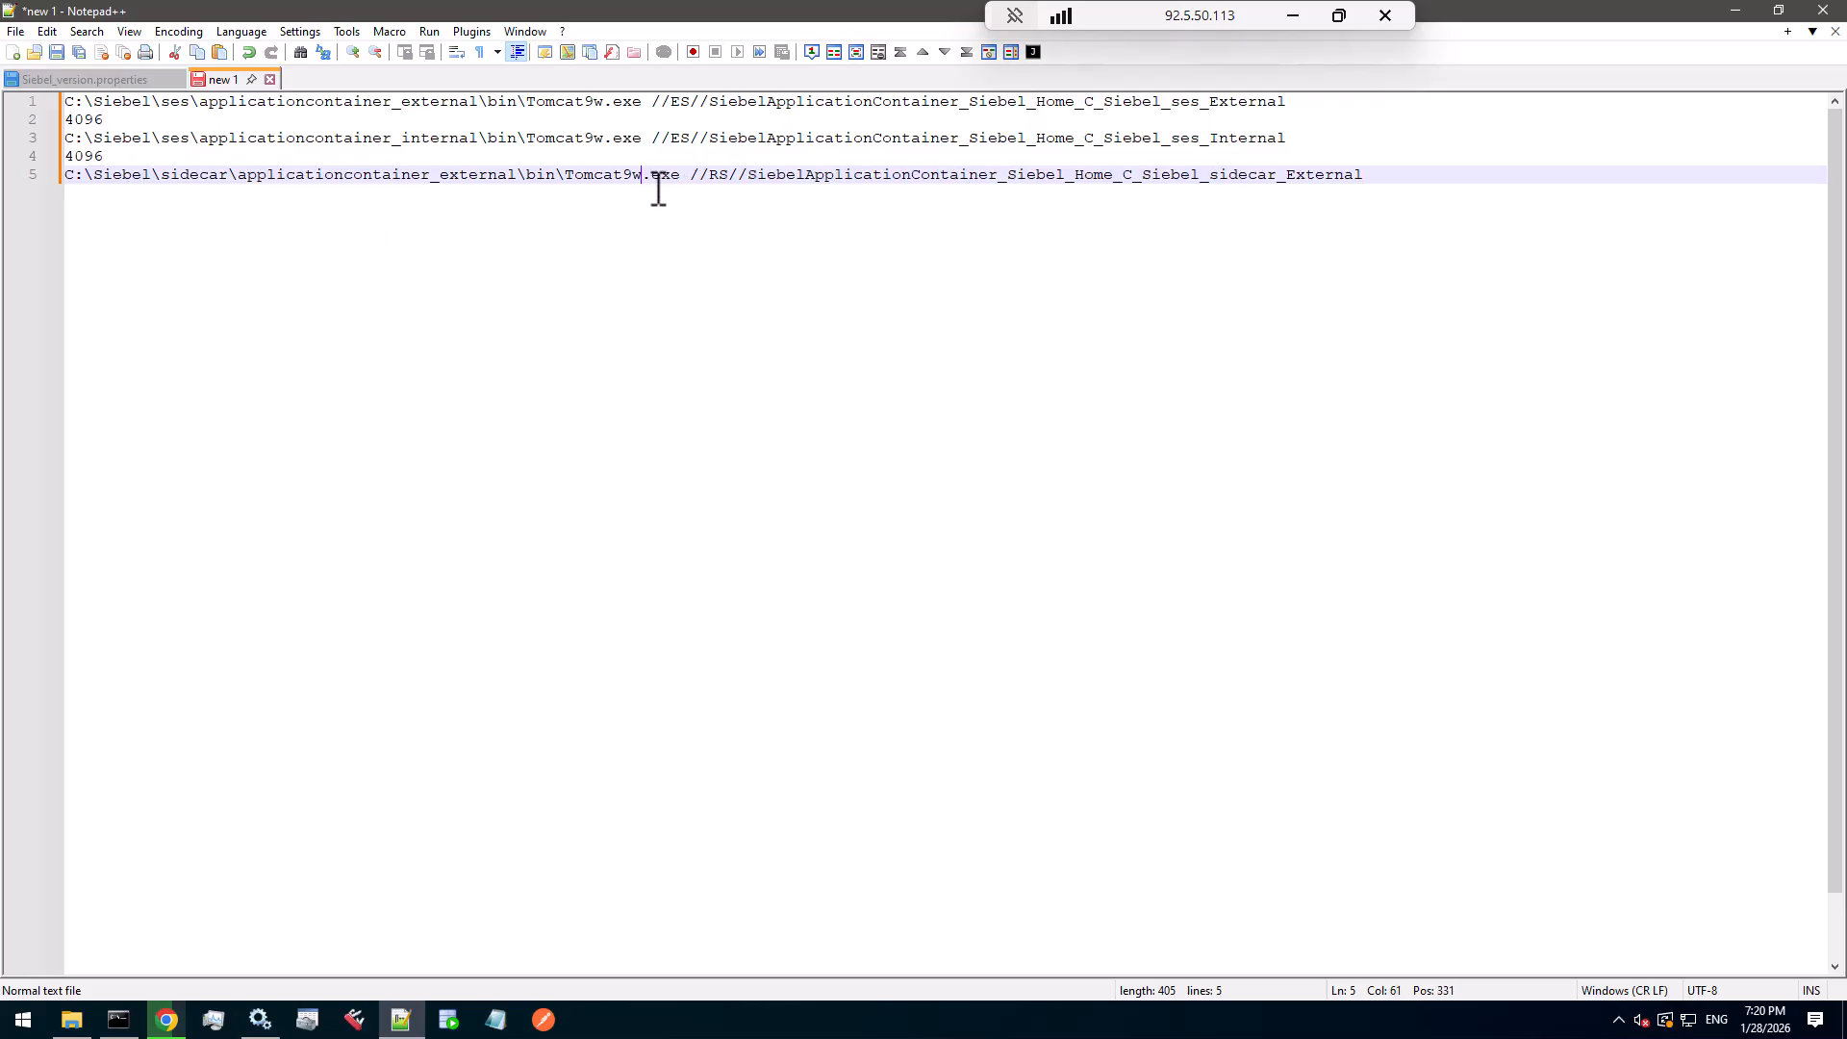
{"action": "left_click_drag", "start_coordinate": [616, 176], "coordinate": [644, 178]}
{"action": "left_click", "coordinate": [725, 174]}
{"action": "key", "text": "BackSpace"}
{"action": "type", "text": "E"}
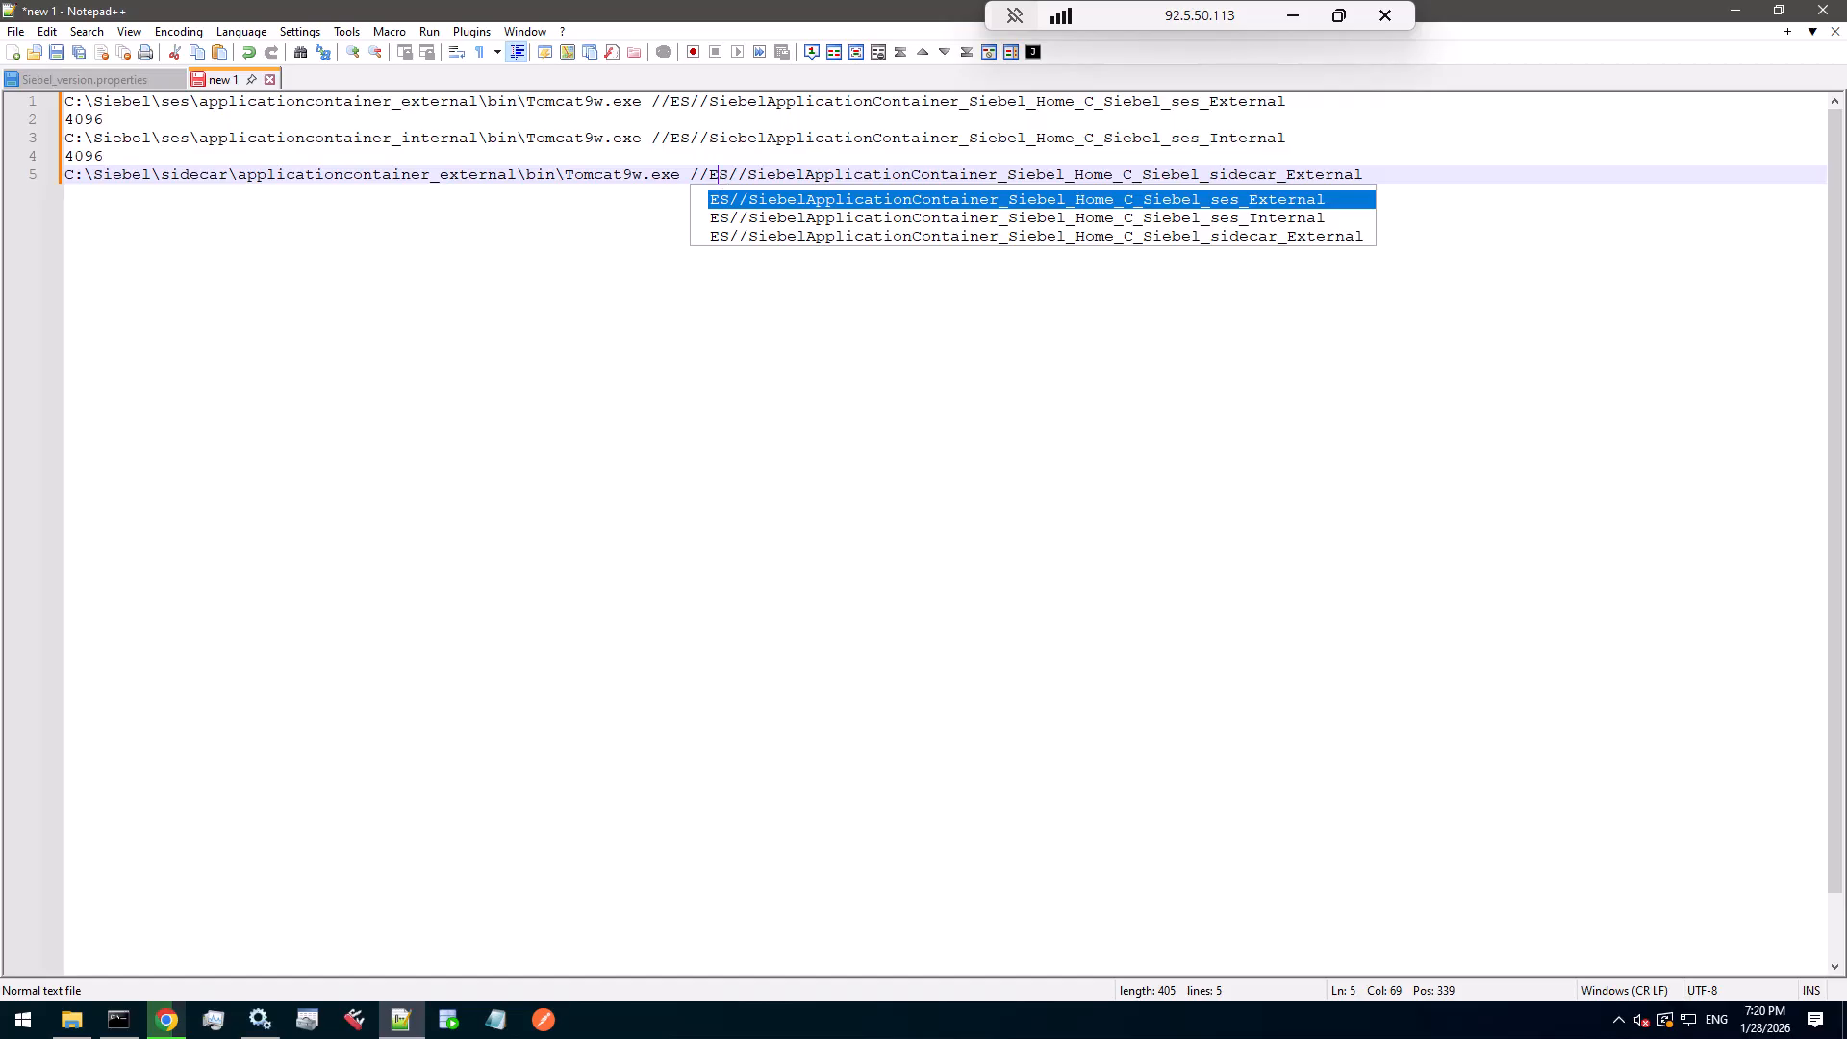
{"action": "left_click", "coordinate": [1373, 178]}
{"action": "key", "text": "shift+Home"}
{"action": "key", "text": "super+c"}
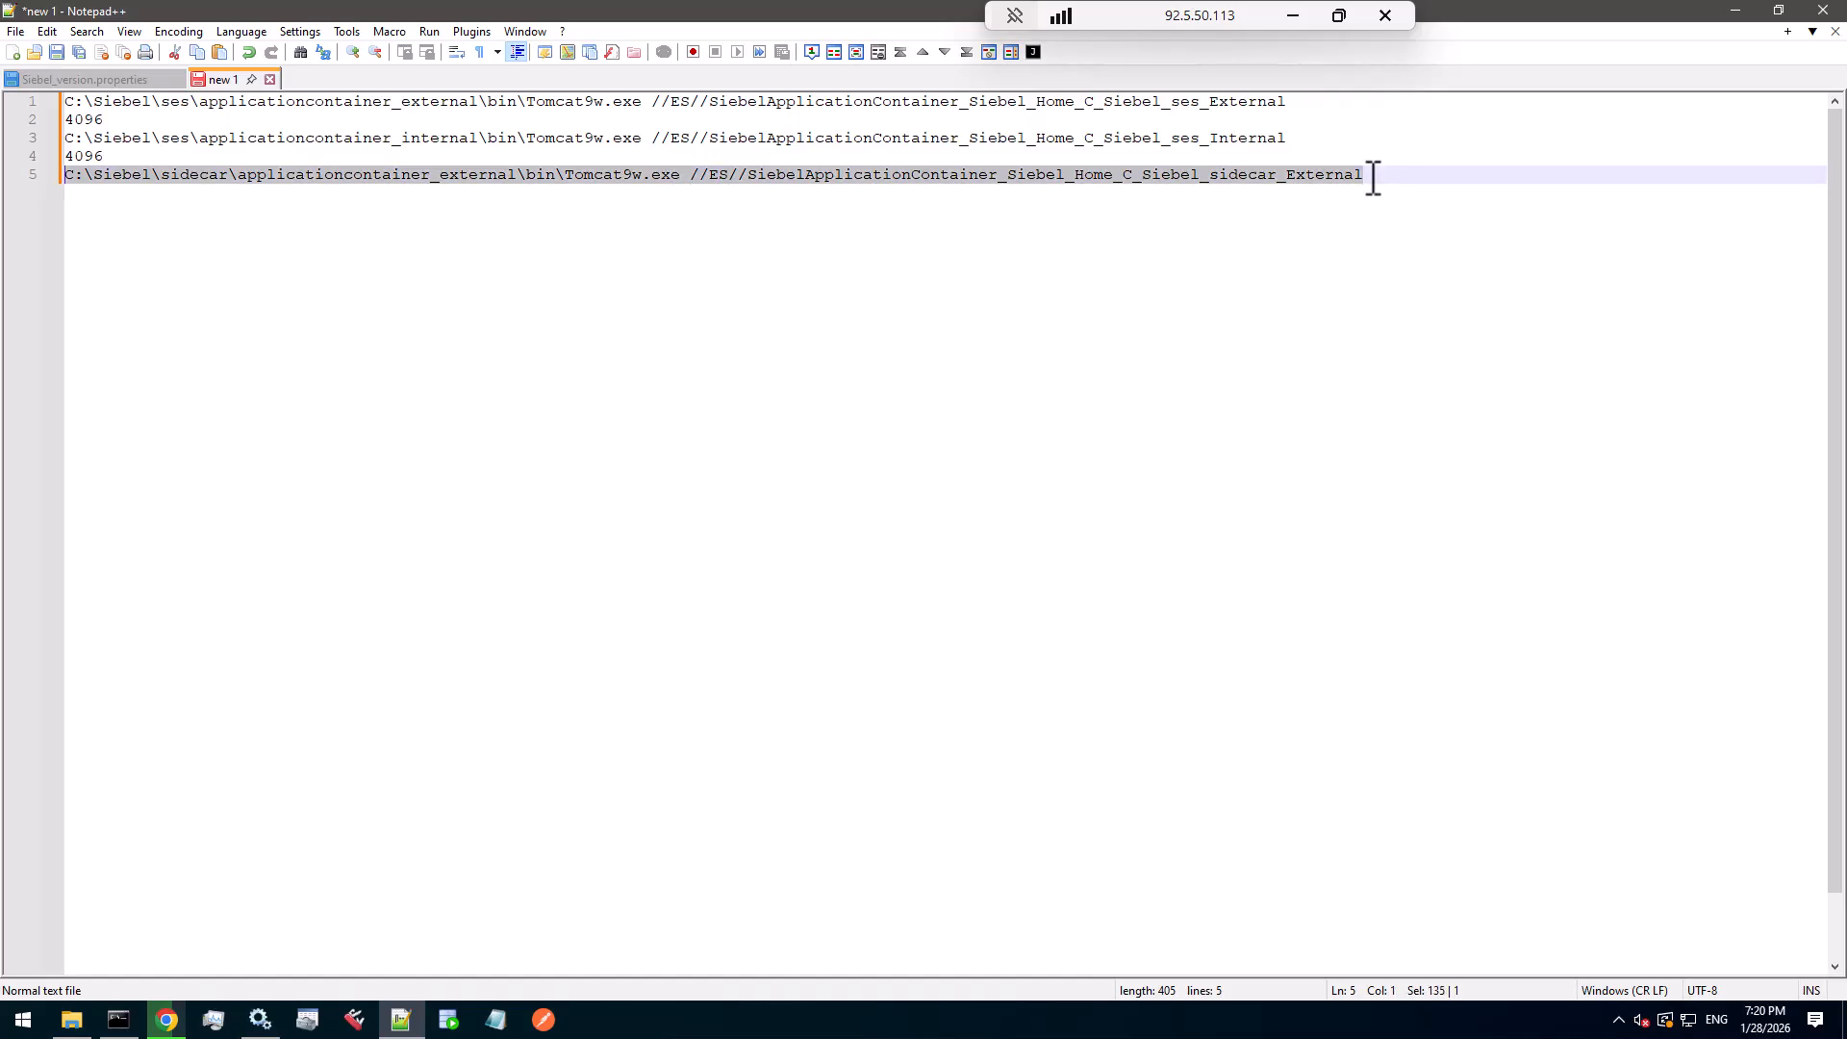
- Run the sidecar Tomcat9w //ES// command, confirm its 2560 MB maximum memory pool, and close unchanged
{"action": "left_click", "coordinate": [118, 1019]}
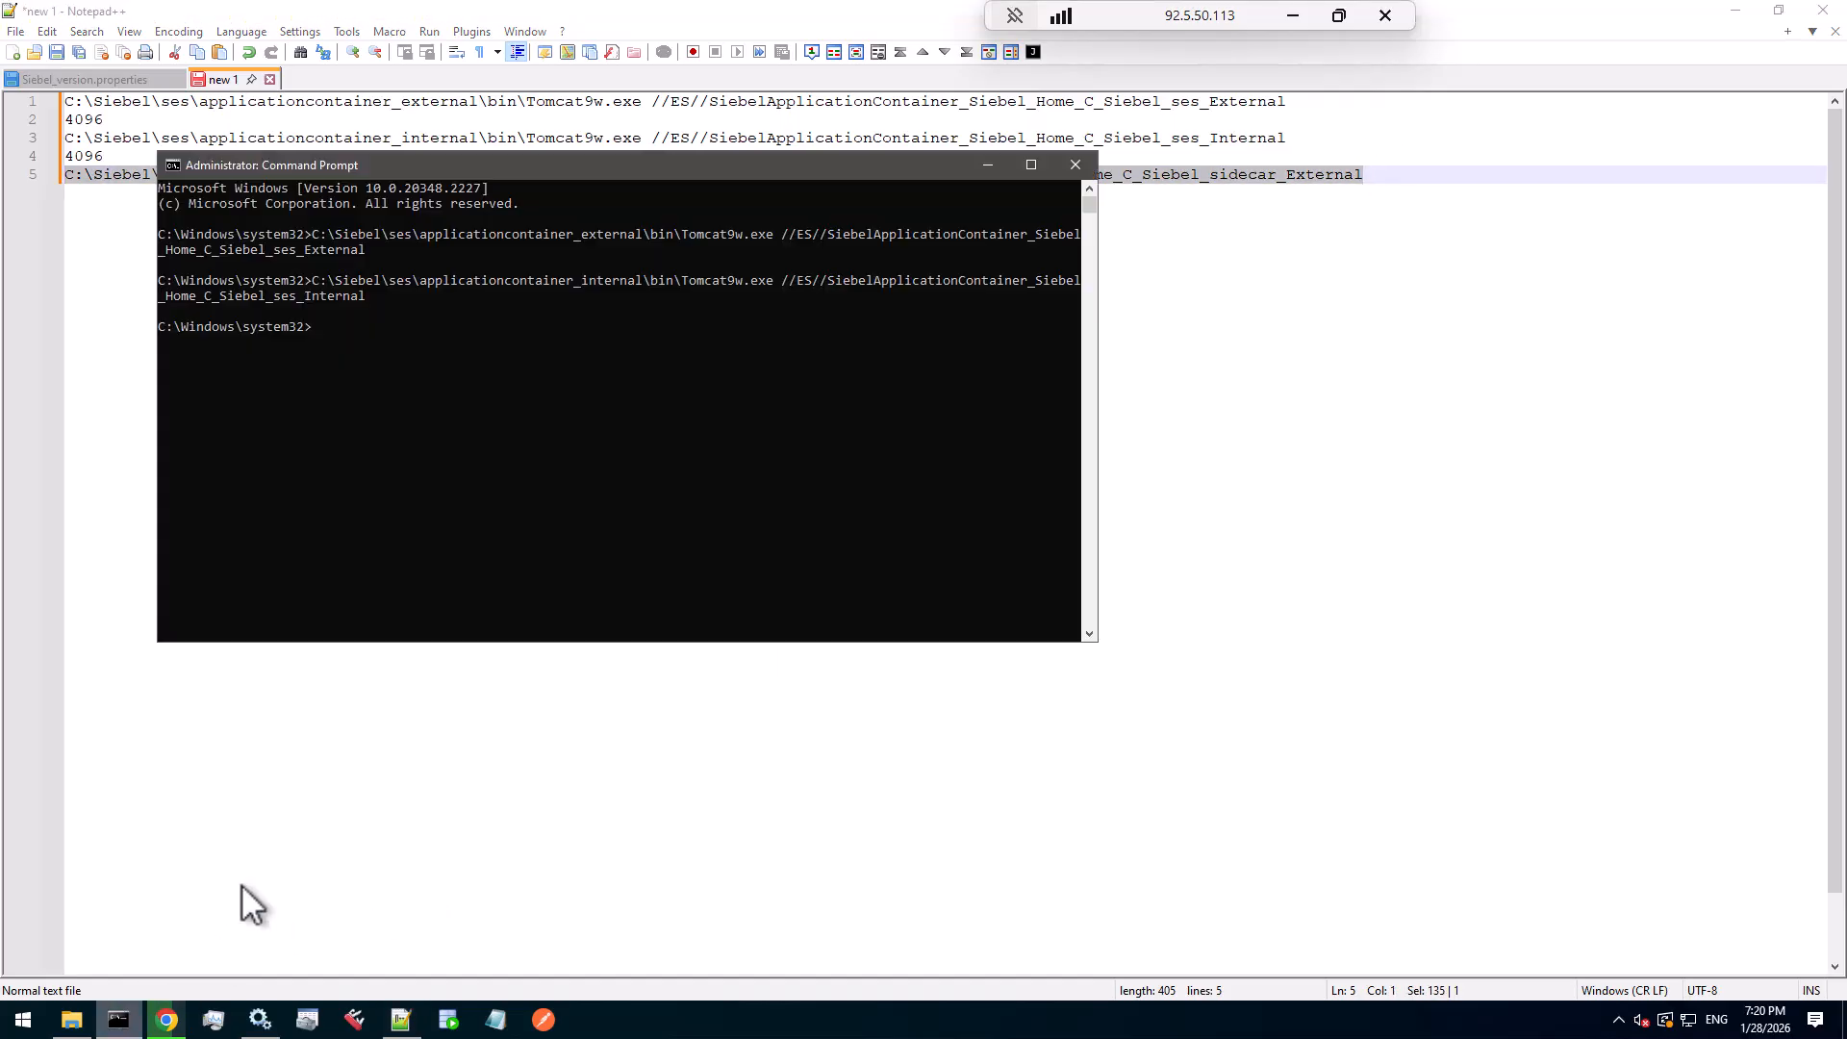
{"action": "right_click", "coordinate": [438, 591]}
{"action": "key", "text": "Return"}
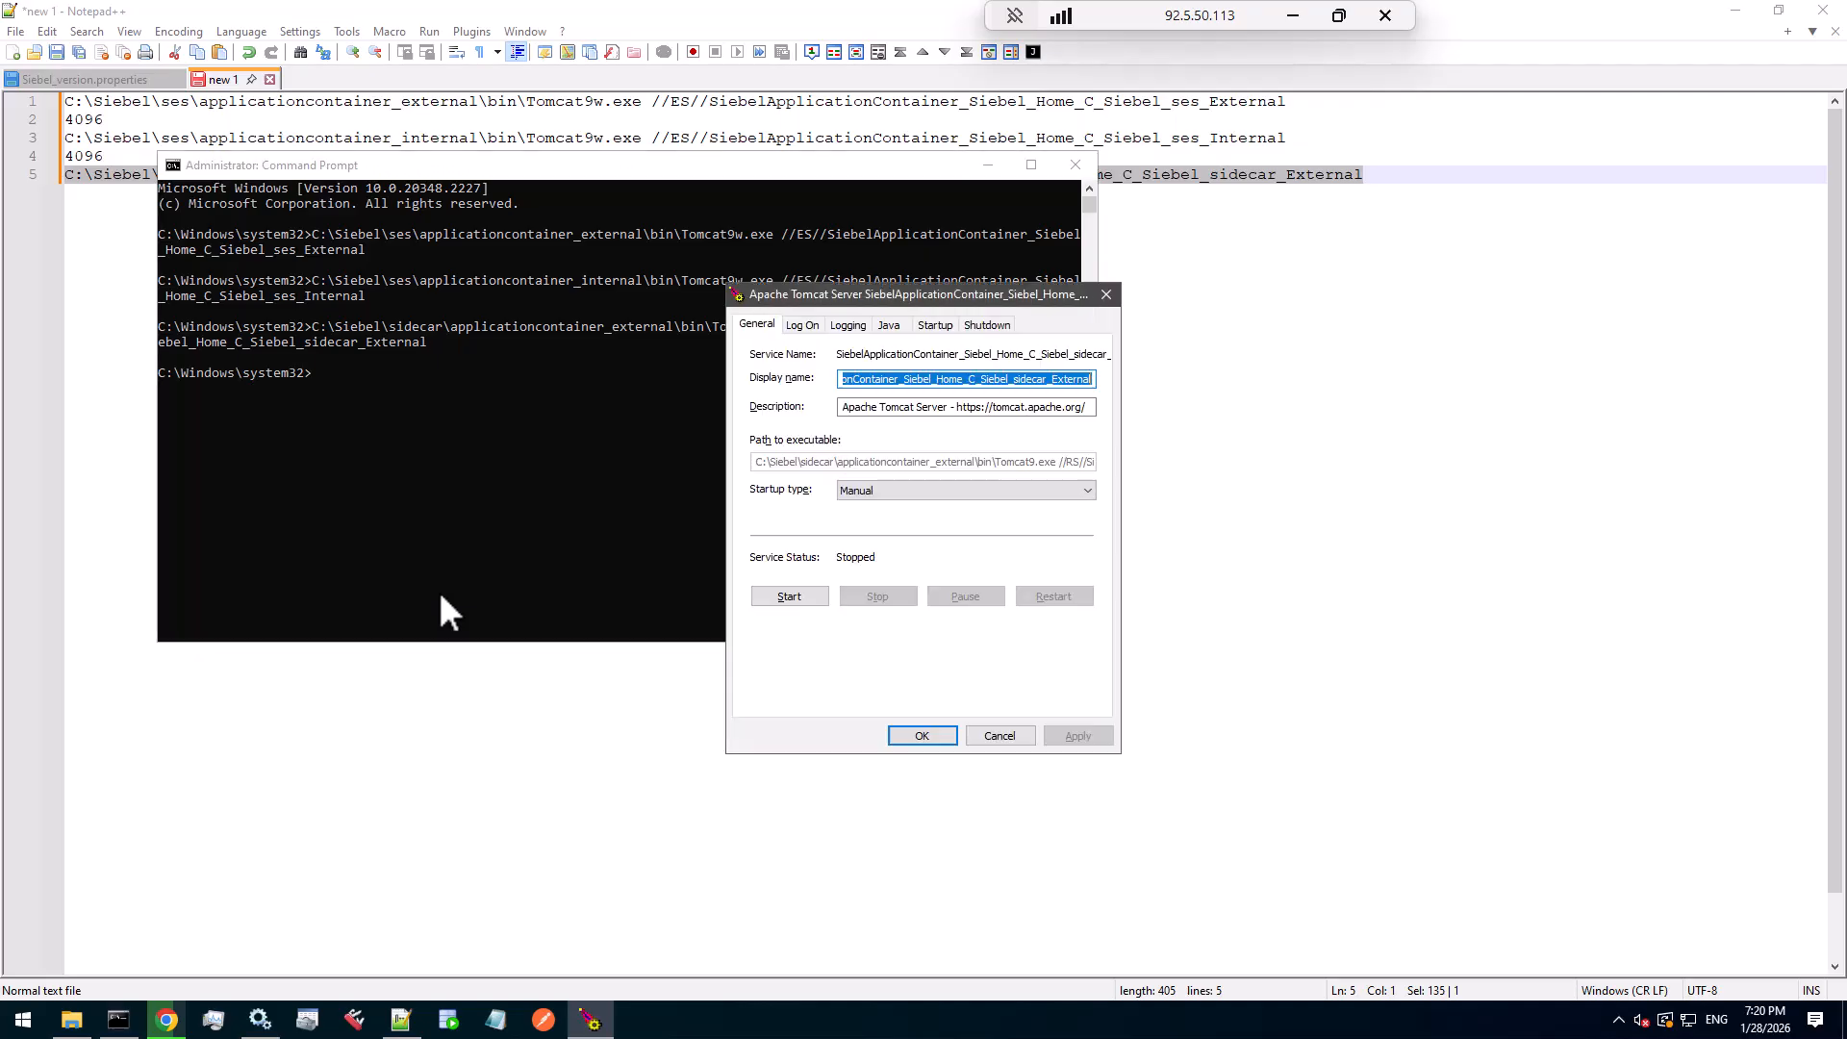
{"action": "left_click", "coordinate": [887, 324]}
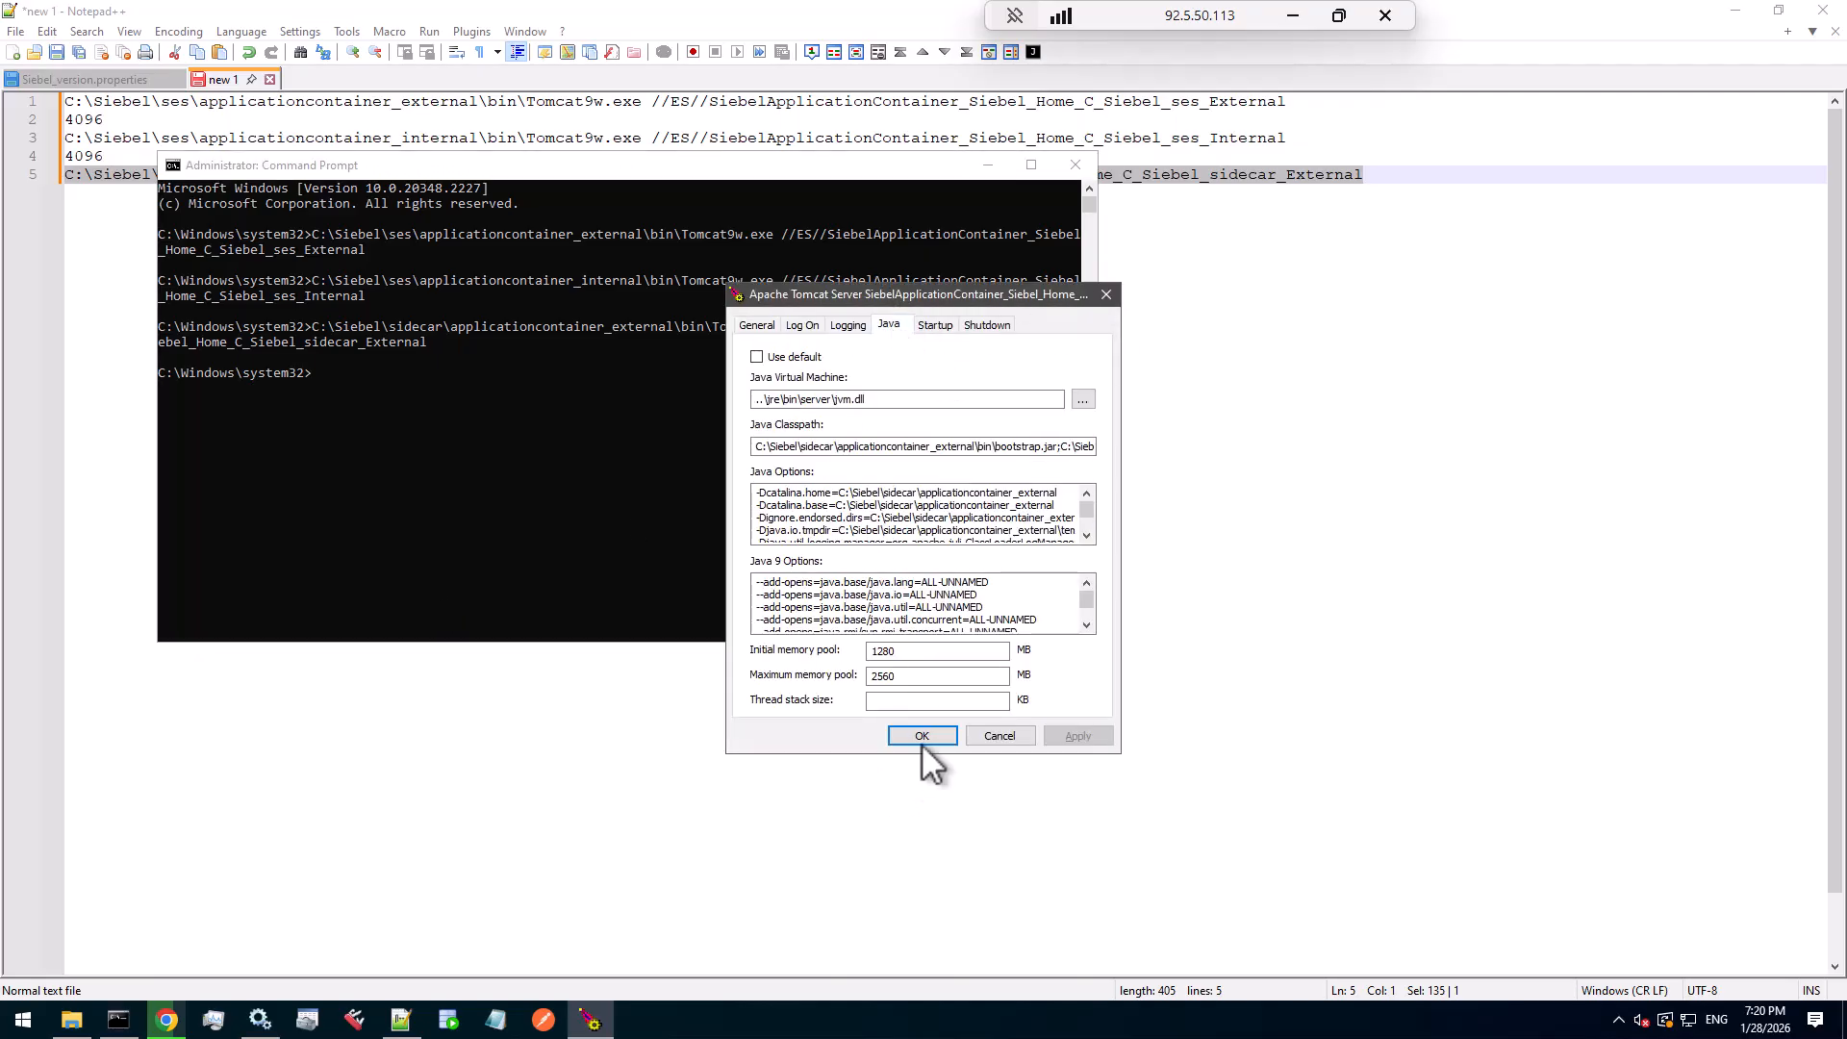
{"action": "double_click", "coordinate": [911, 673]}
{"action": "left_click", "coordinate": [992, 739]}
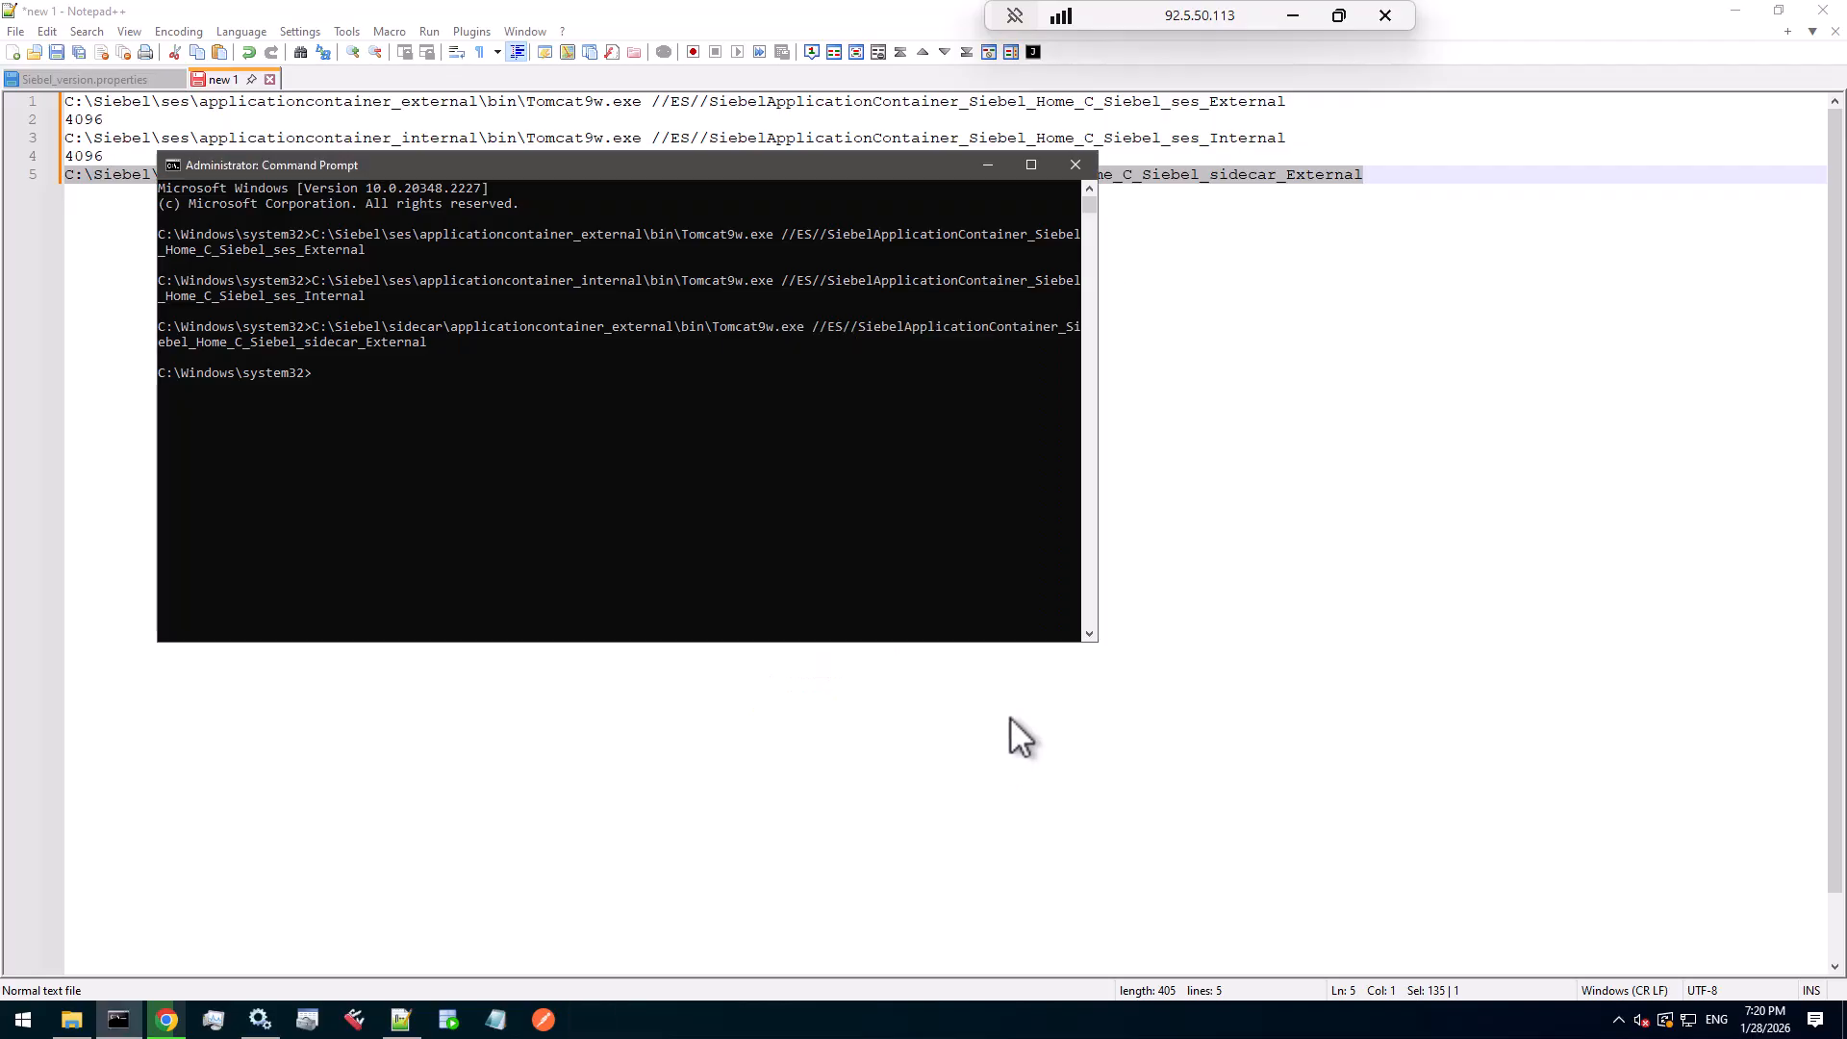
{"action": "left_click", "coordinate": [1180, 296]}
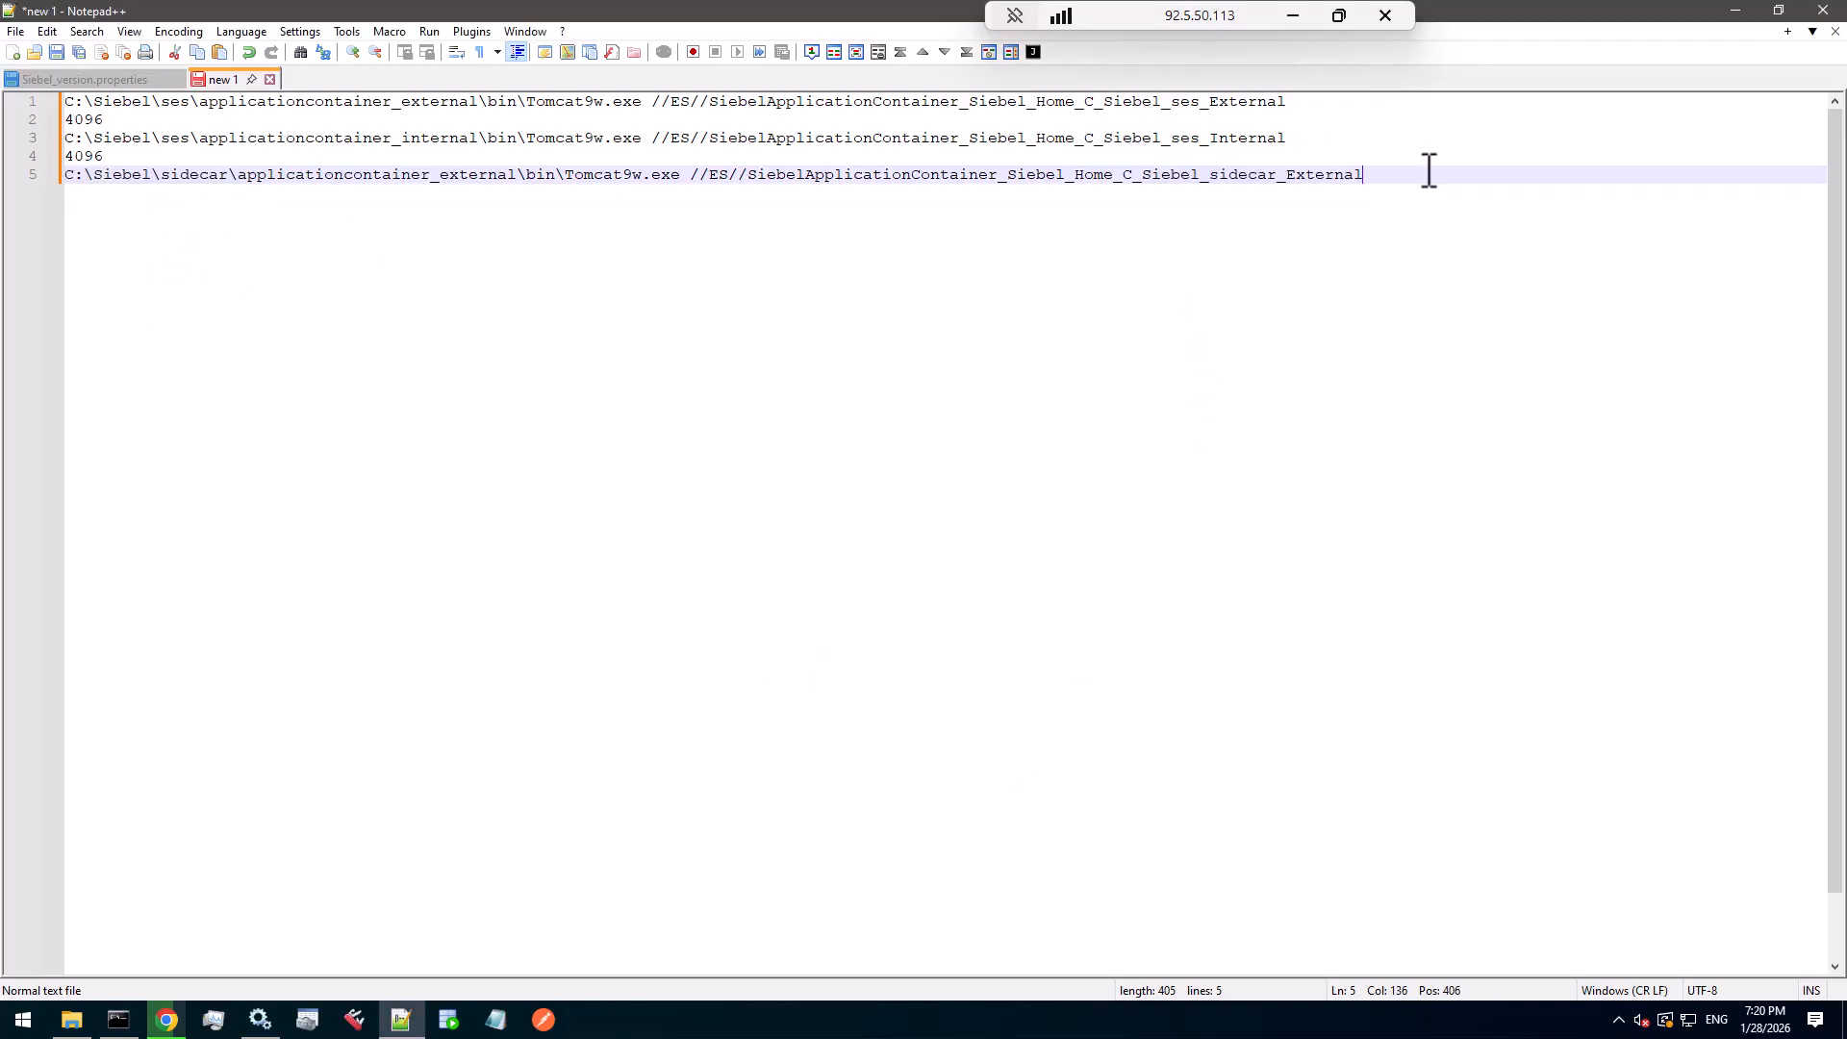
- Add 2560 on line 6 and save the notes as C:\Siebel\scripts\tomcat_settings.txt
{"action": "key", "text": "Return"}
{"action": "type", "text": "2560"}
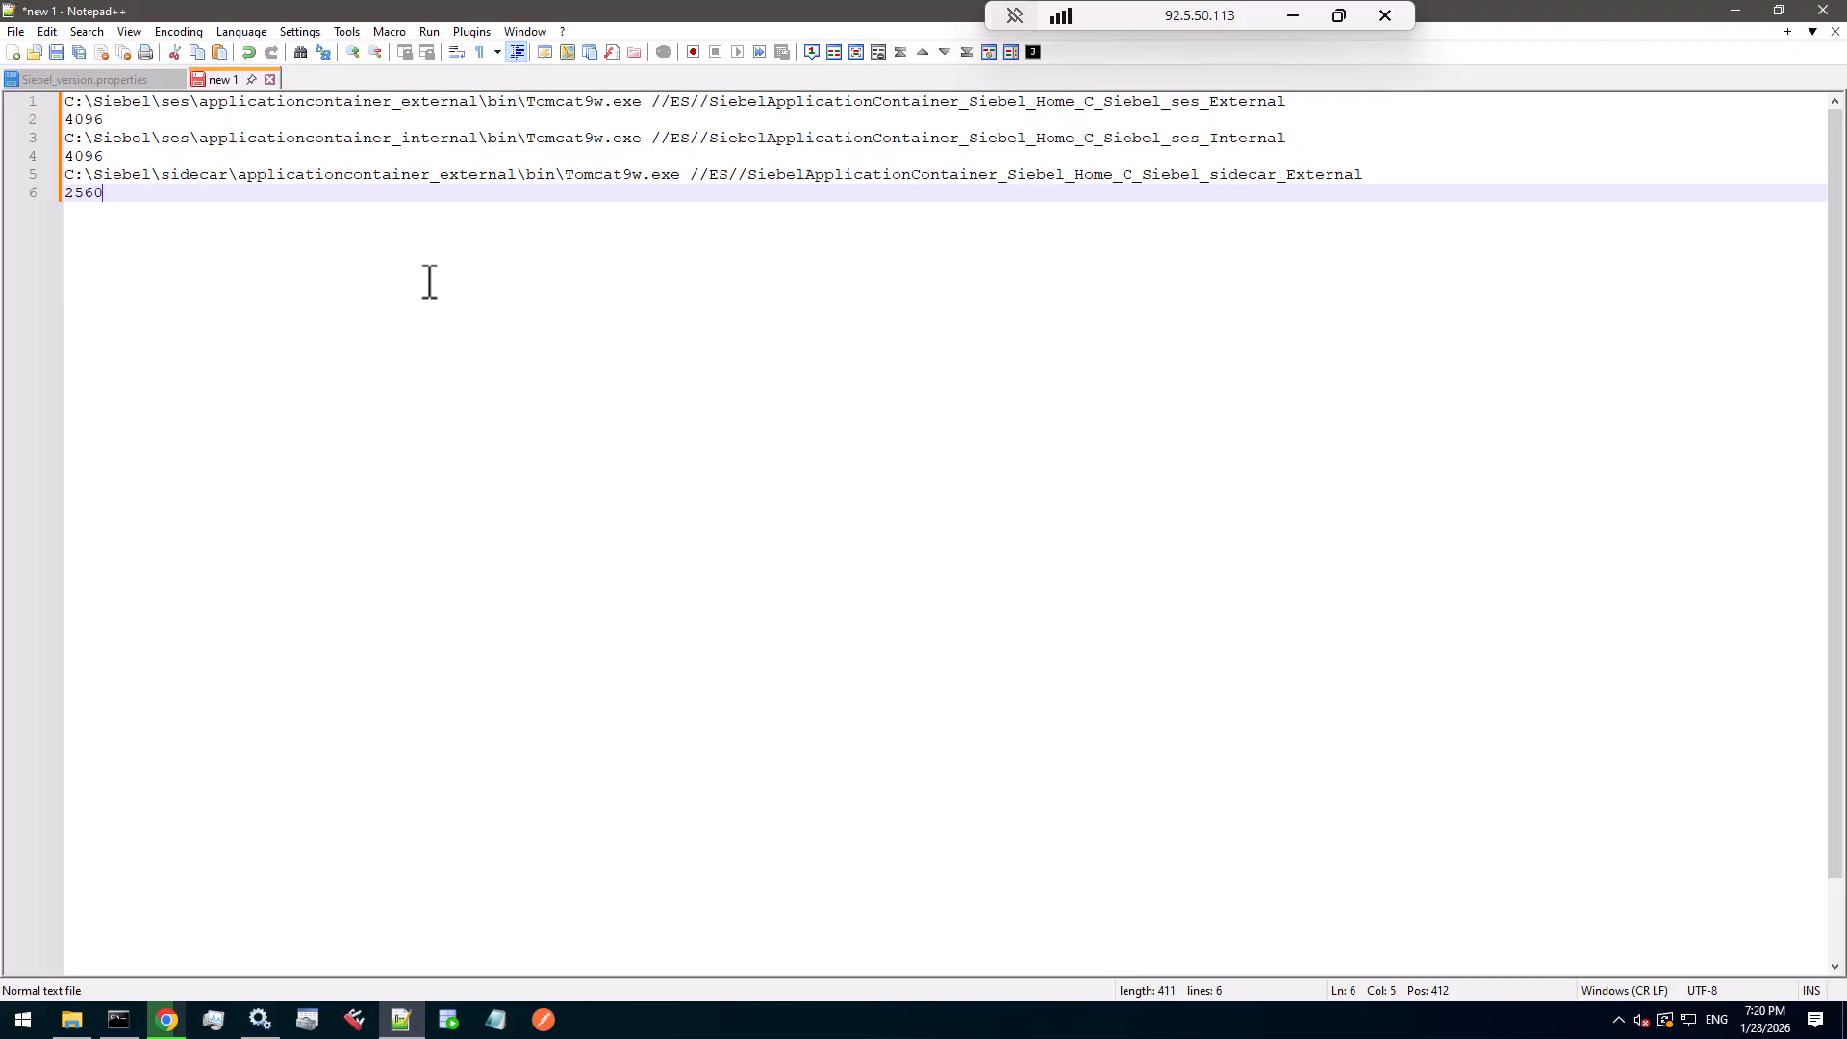
{"action": "key", "text": "ctrl+s"}
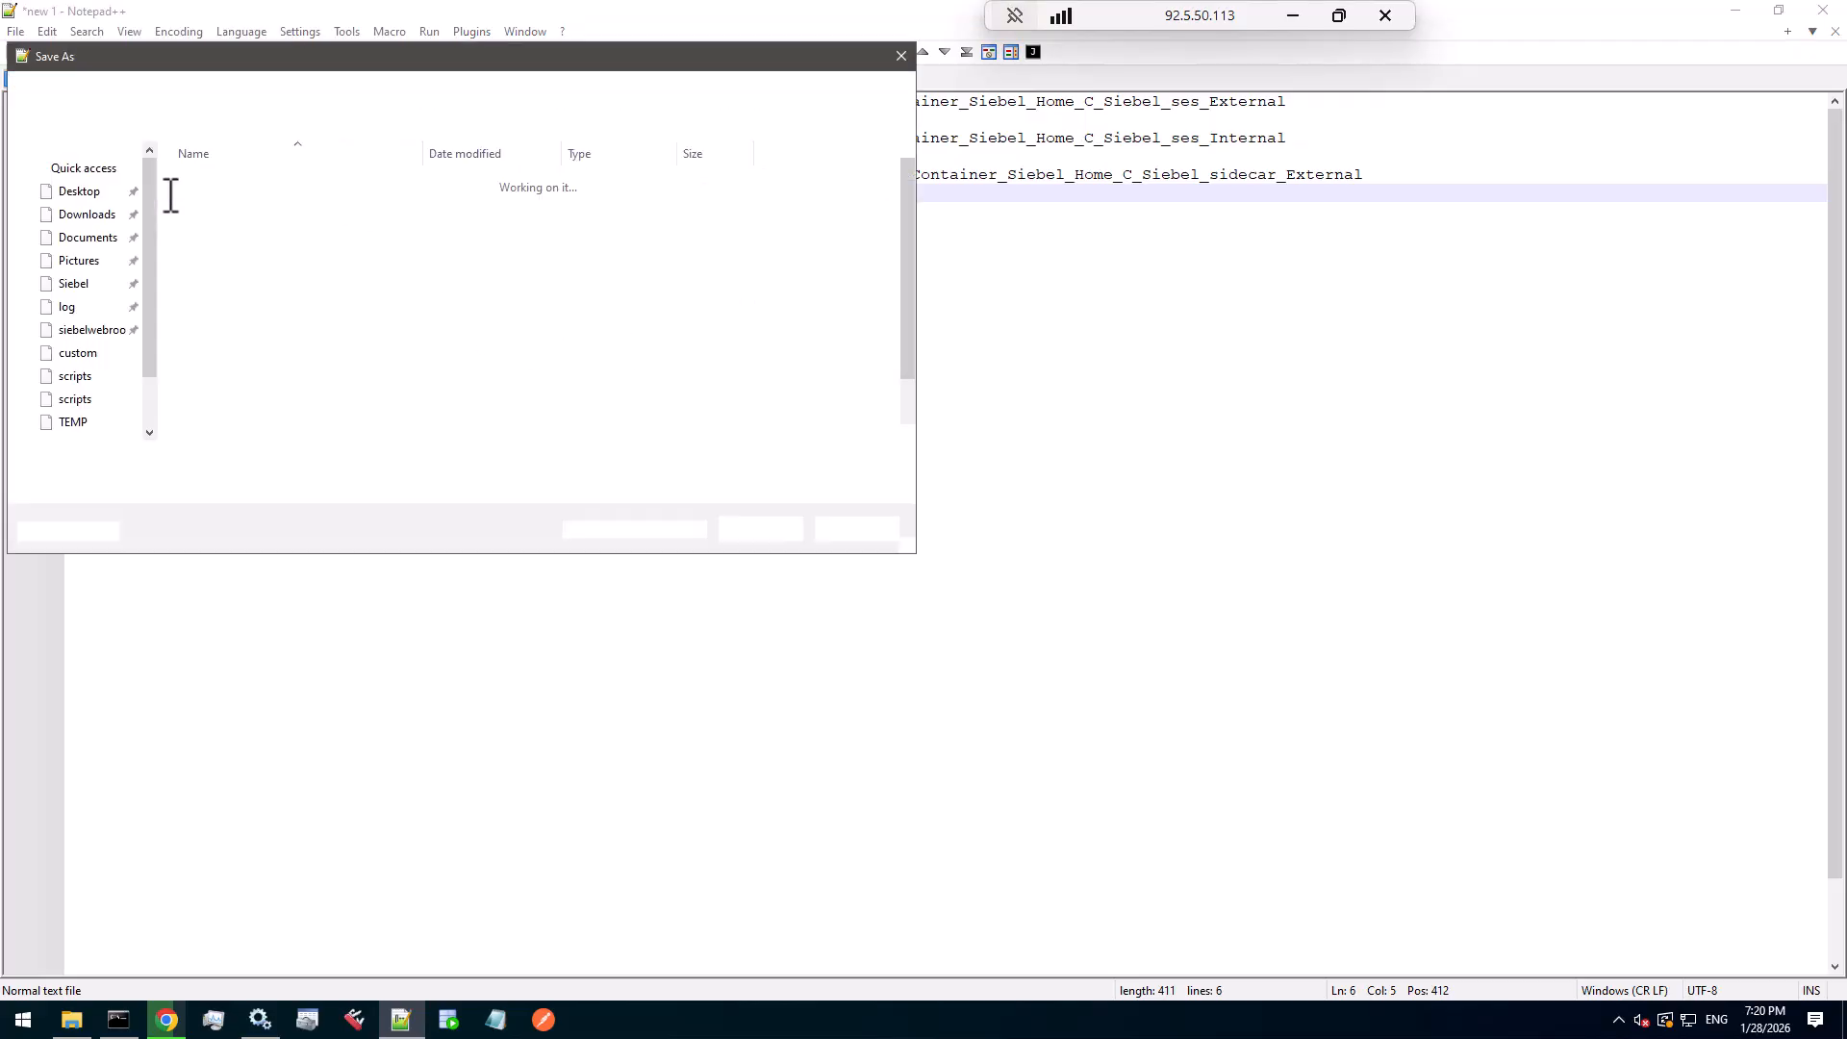
{"action": "left_click", "coordinate": [310, 91]}
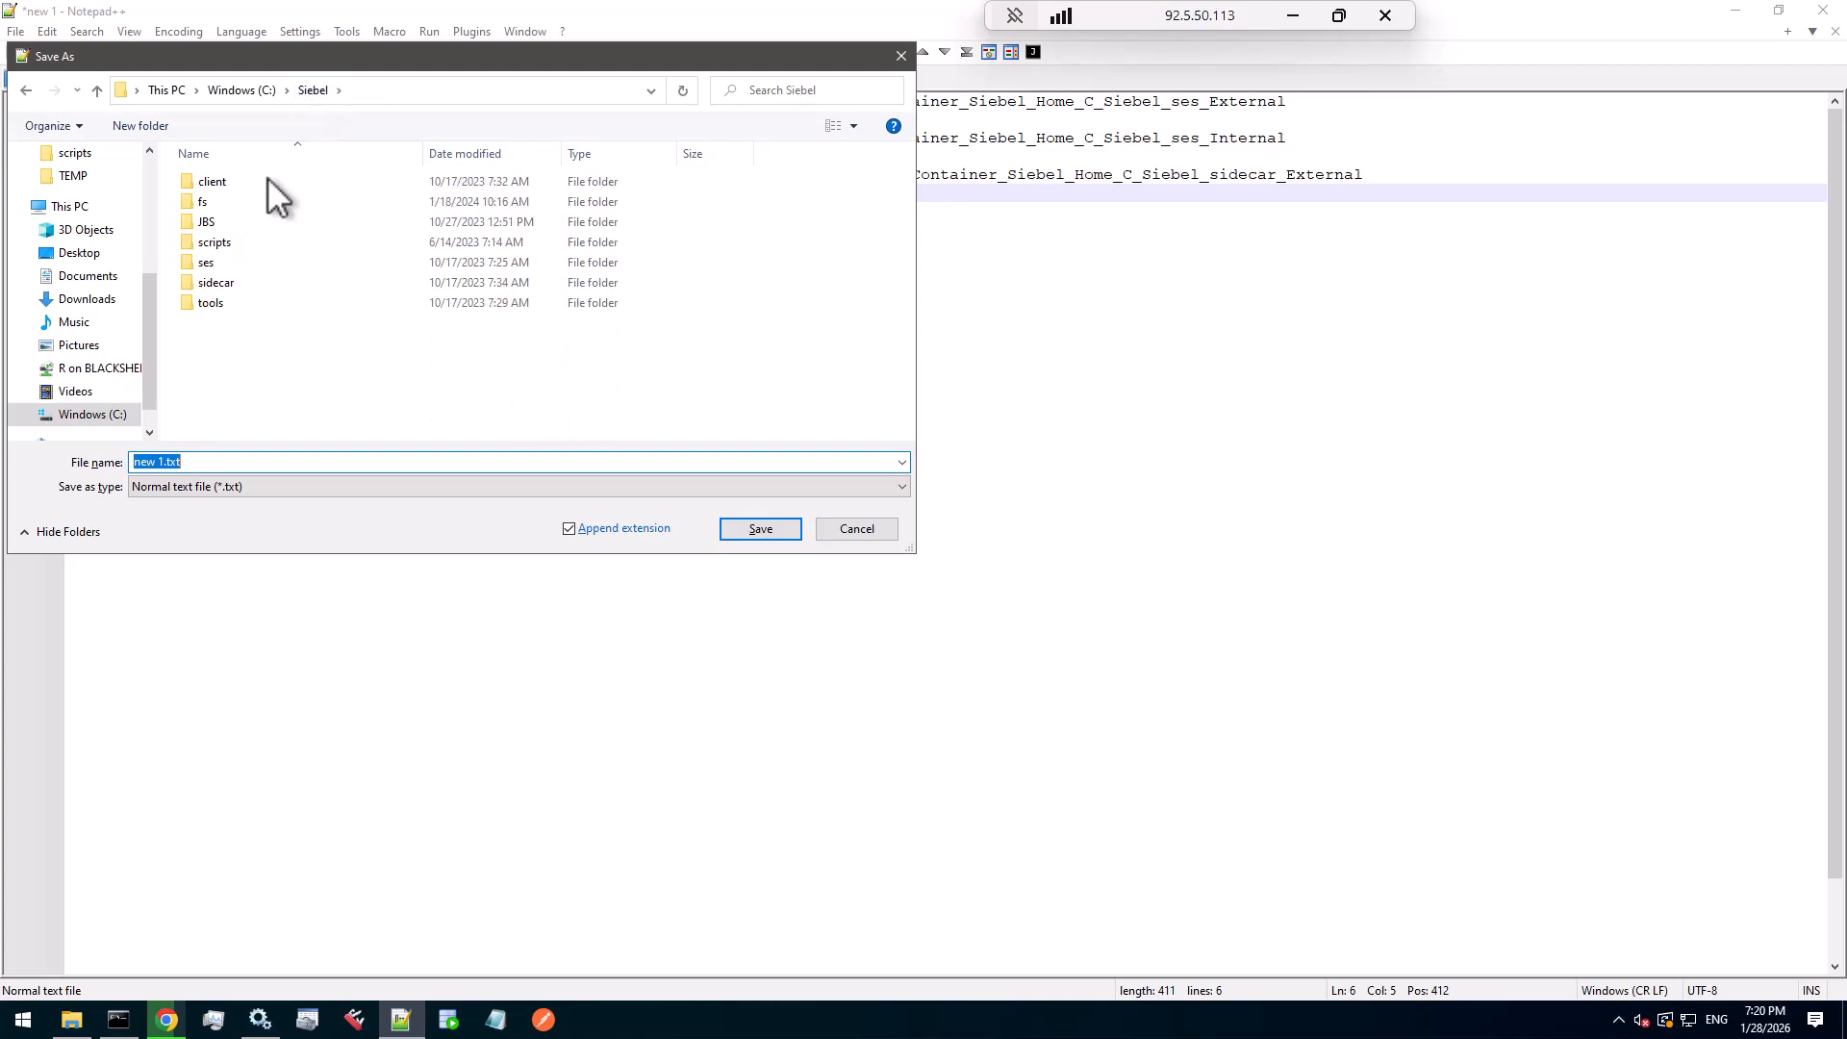
{"action": "double_click", "coordinate": [231, 239]}
{"action": "double_click", "coordinate": [227, 460]}
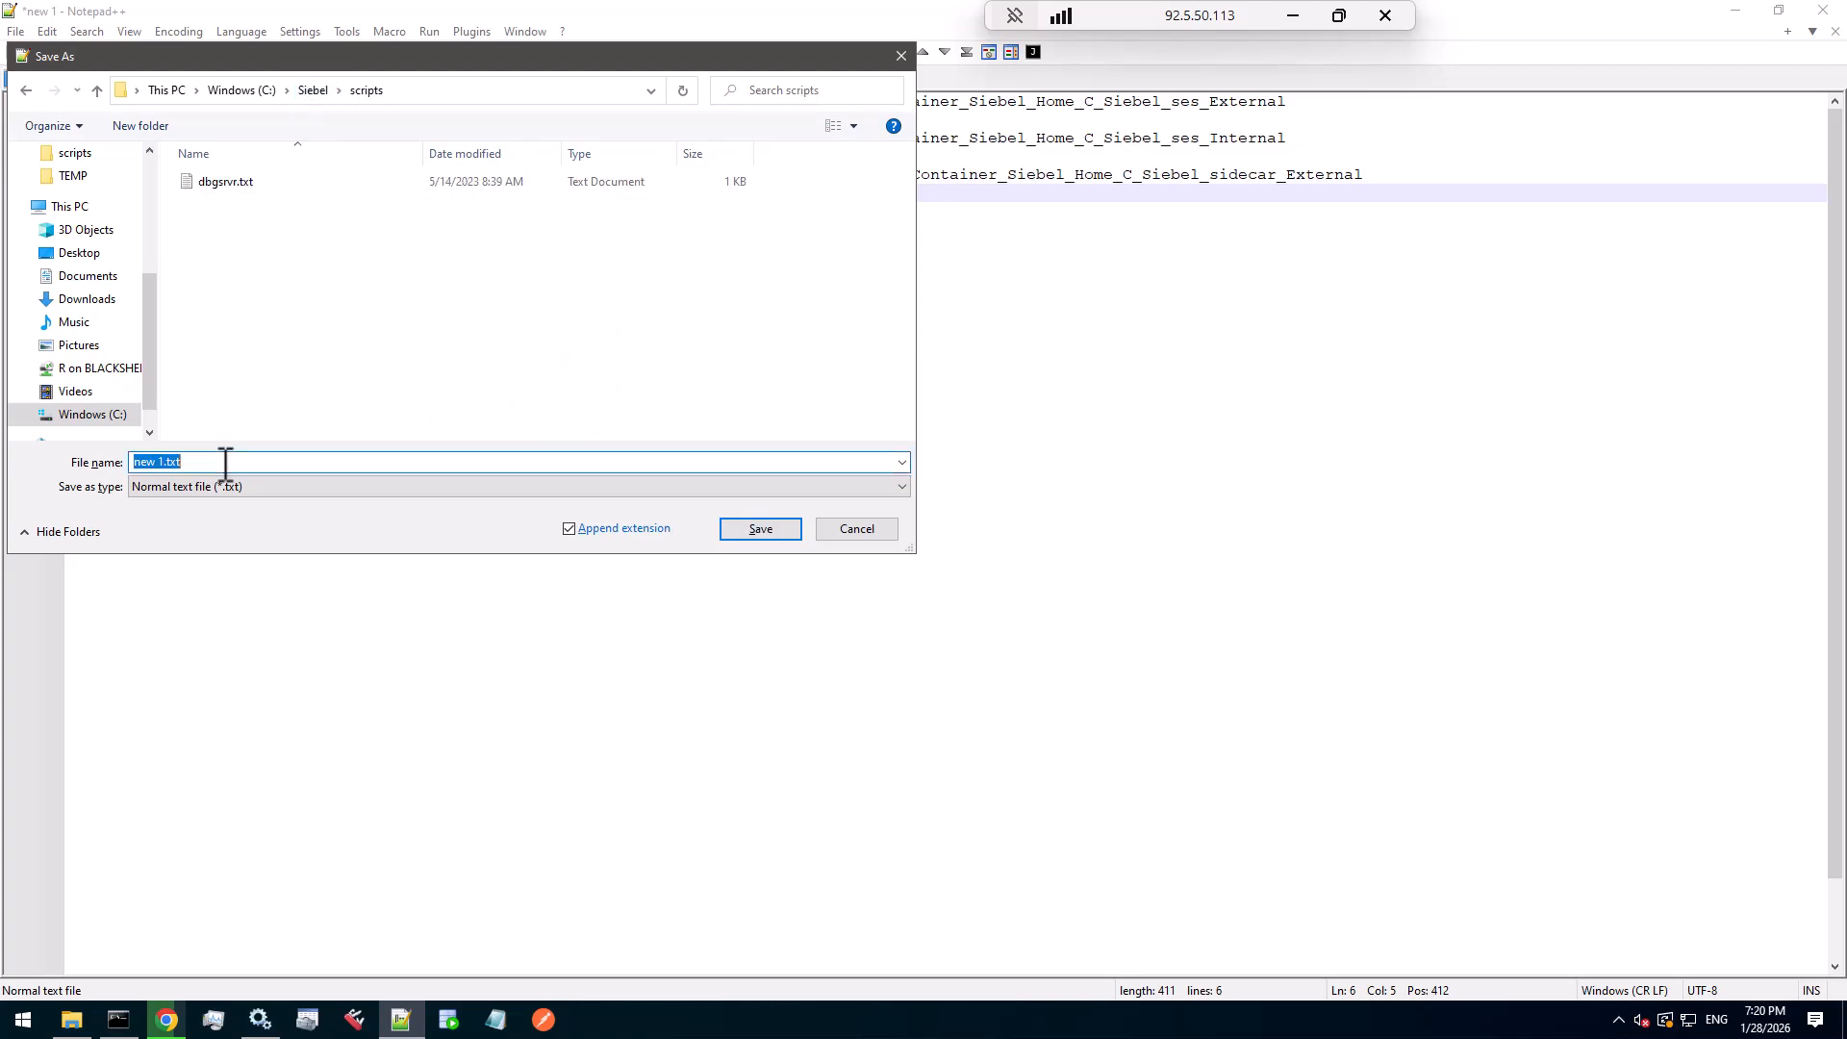
{"action": "type", "text": "tomcat_settings"}
{"action": "key", "text": "Return"}
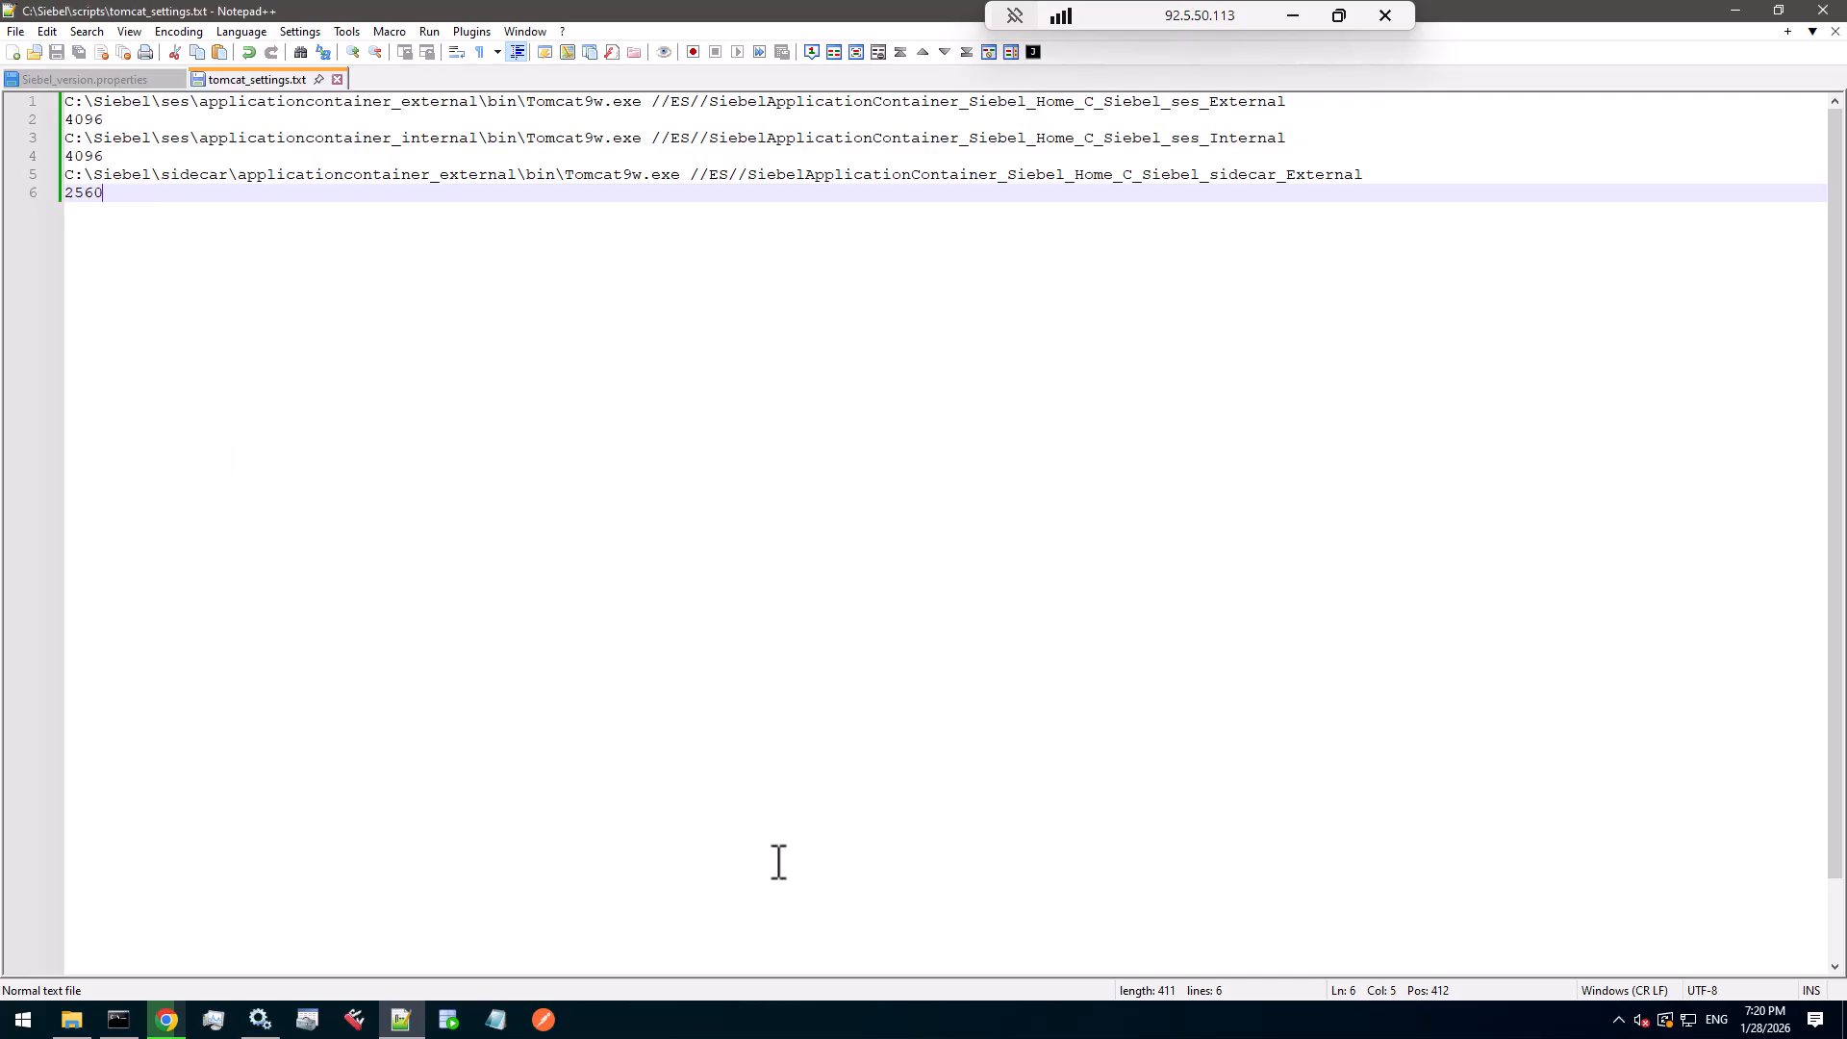
{"action": "left_click", "coordinate": [258, 1020]}
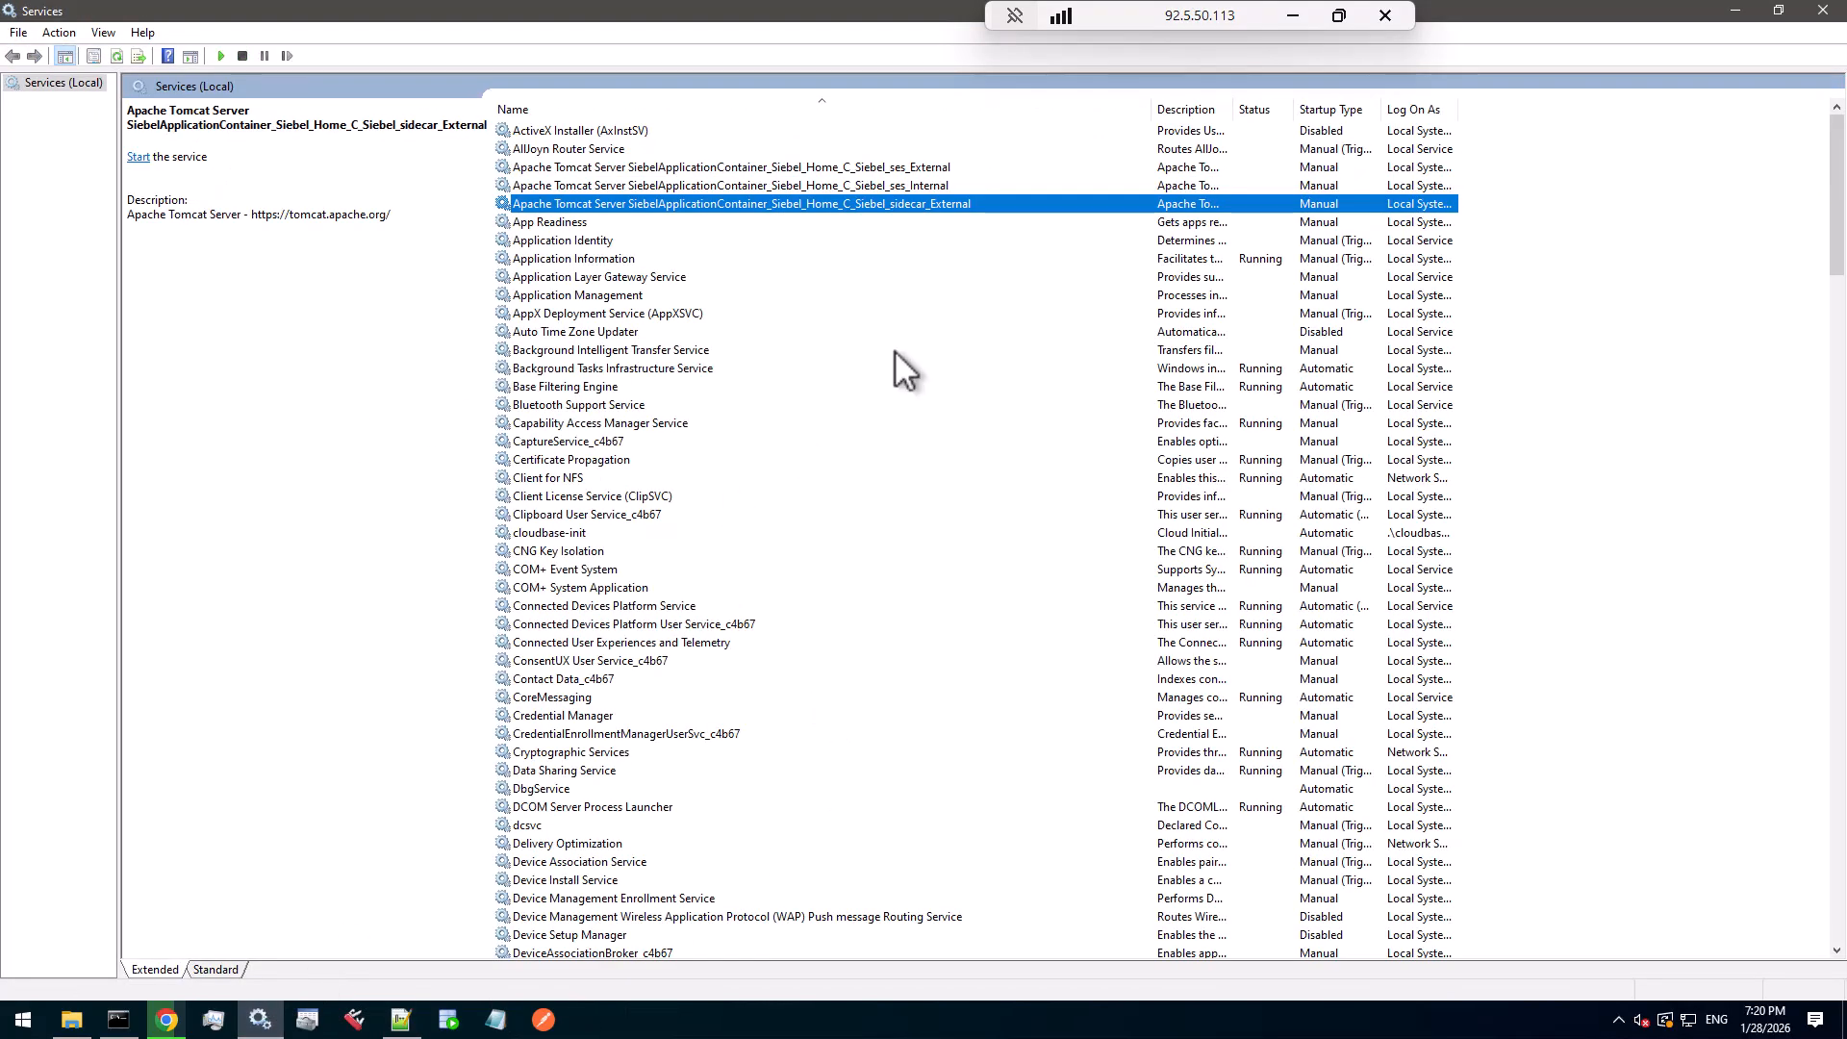
{"action": "left_click", "coordinate": [895, 350]}
{"action": "key", "text": "s"}
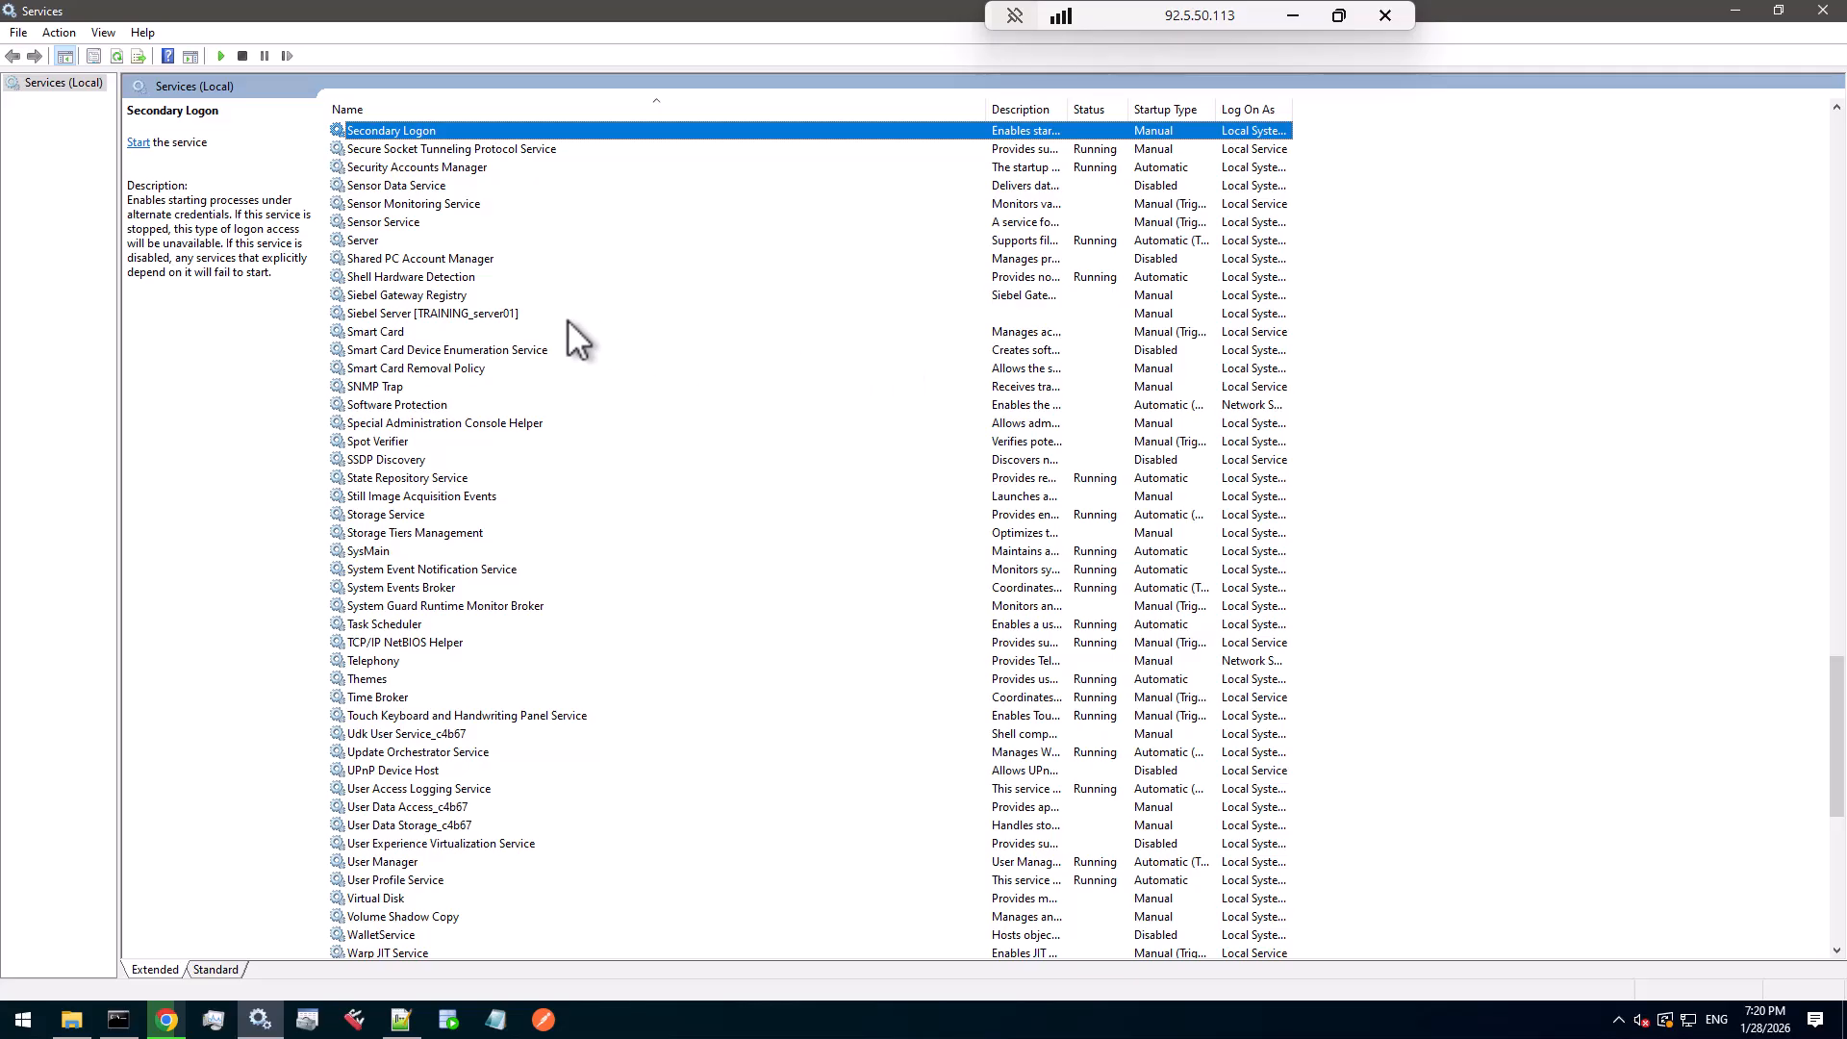
{"action": "key", "text": "d"}
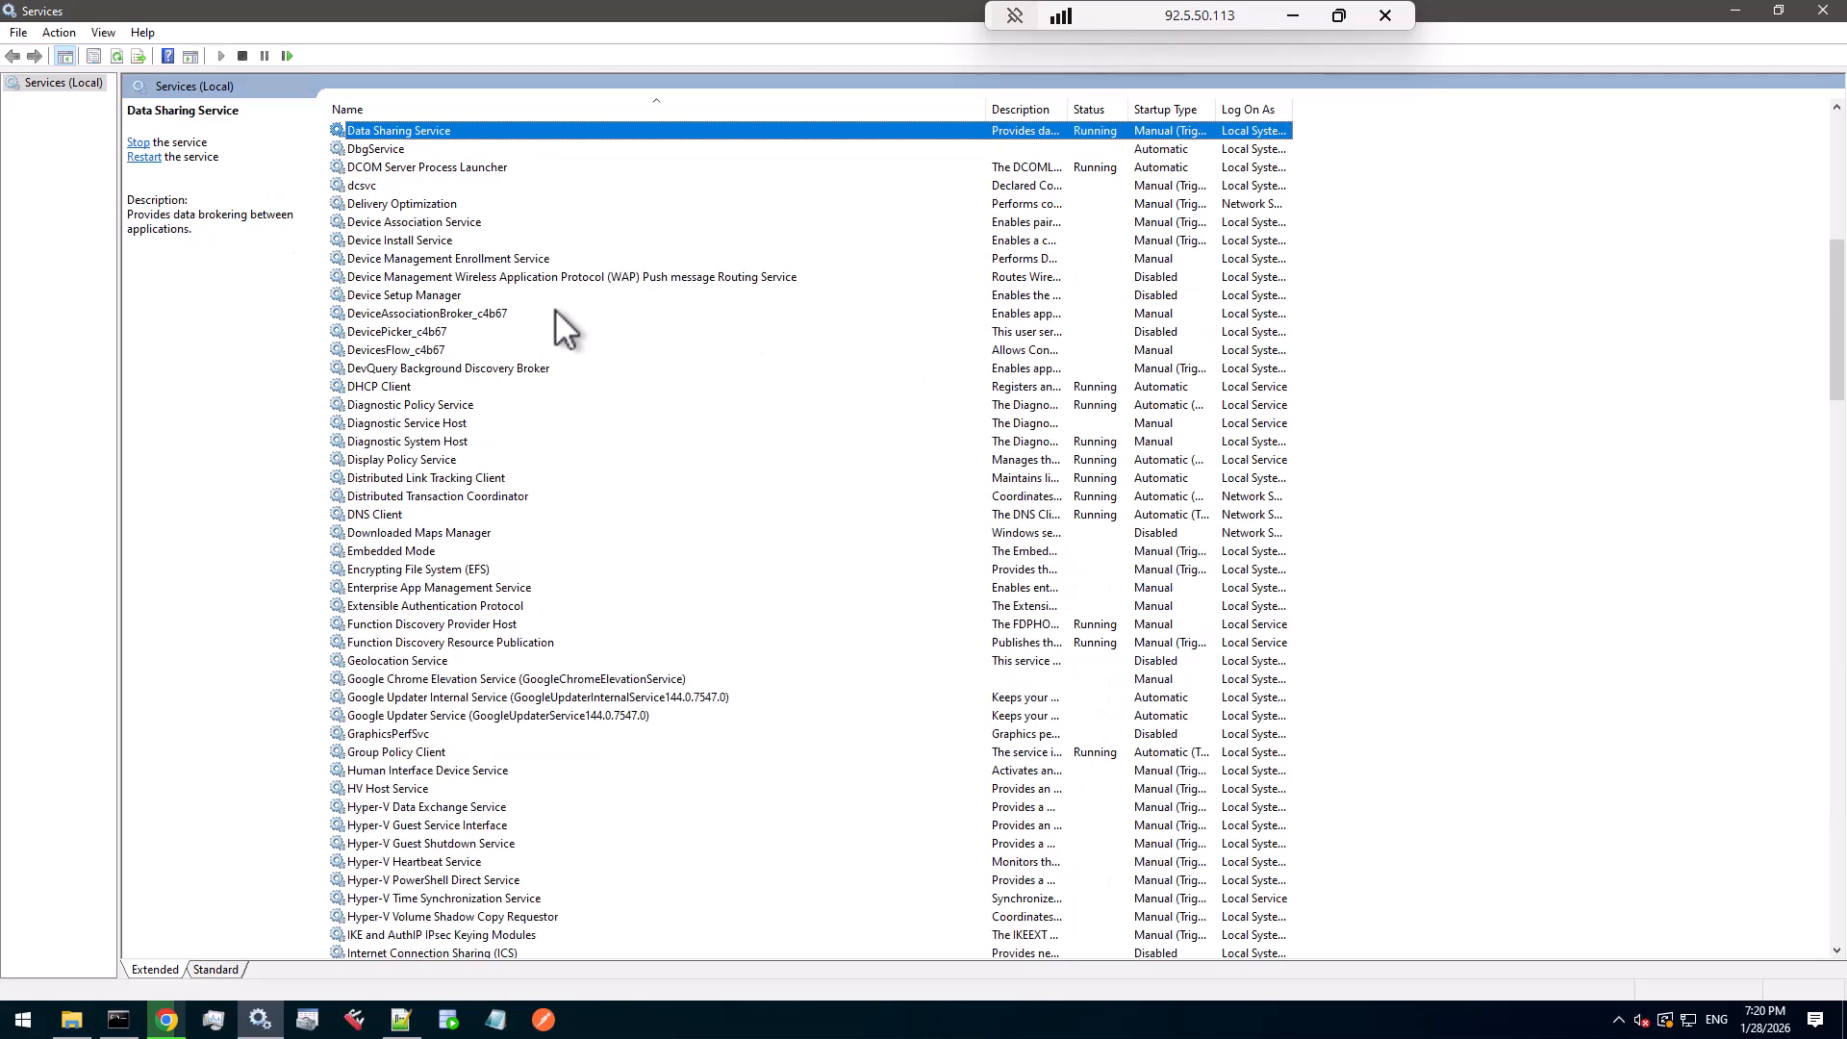
{"action": "left_click", "coordinate": [398, 150]}
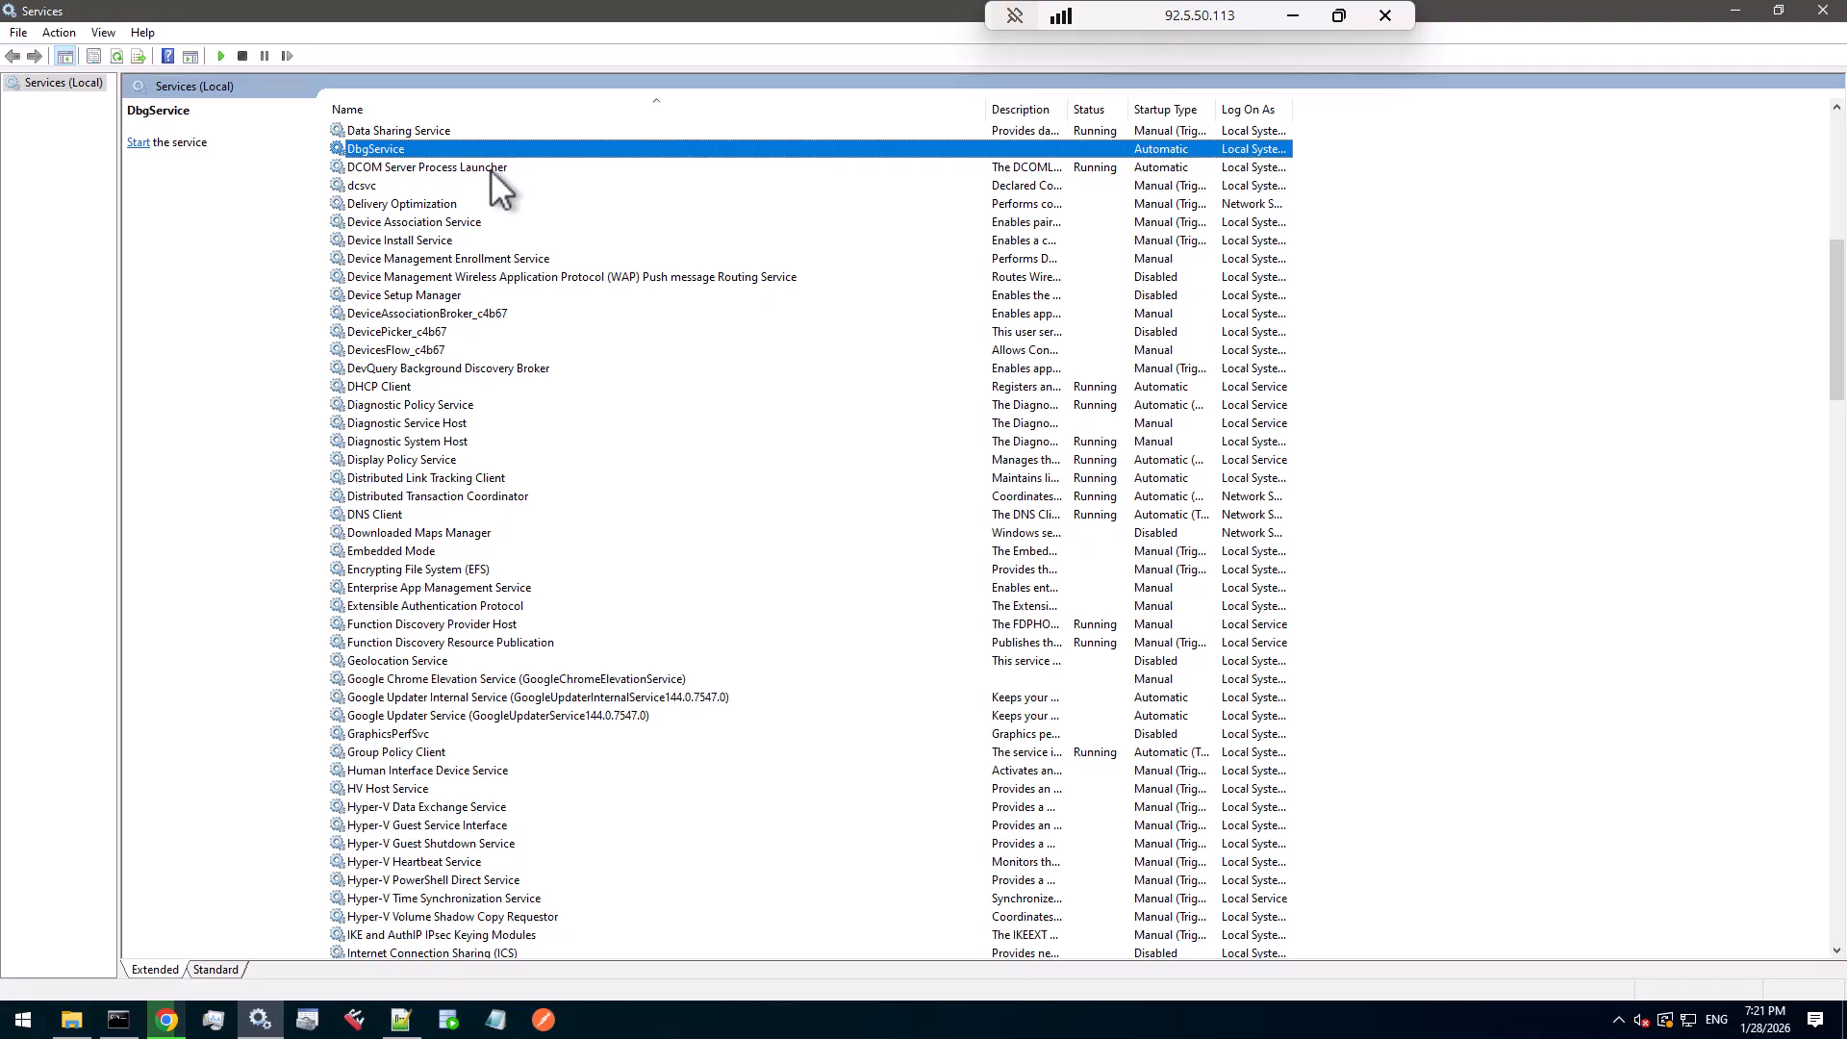
{"action": "key", "text": "s"}
{"action": "left_click", "coordinate": [495, 297]}
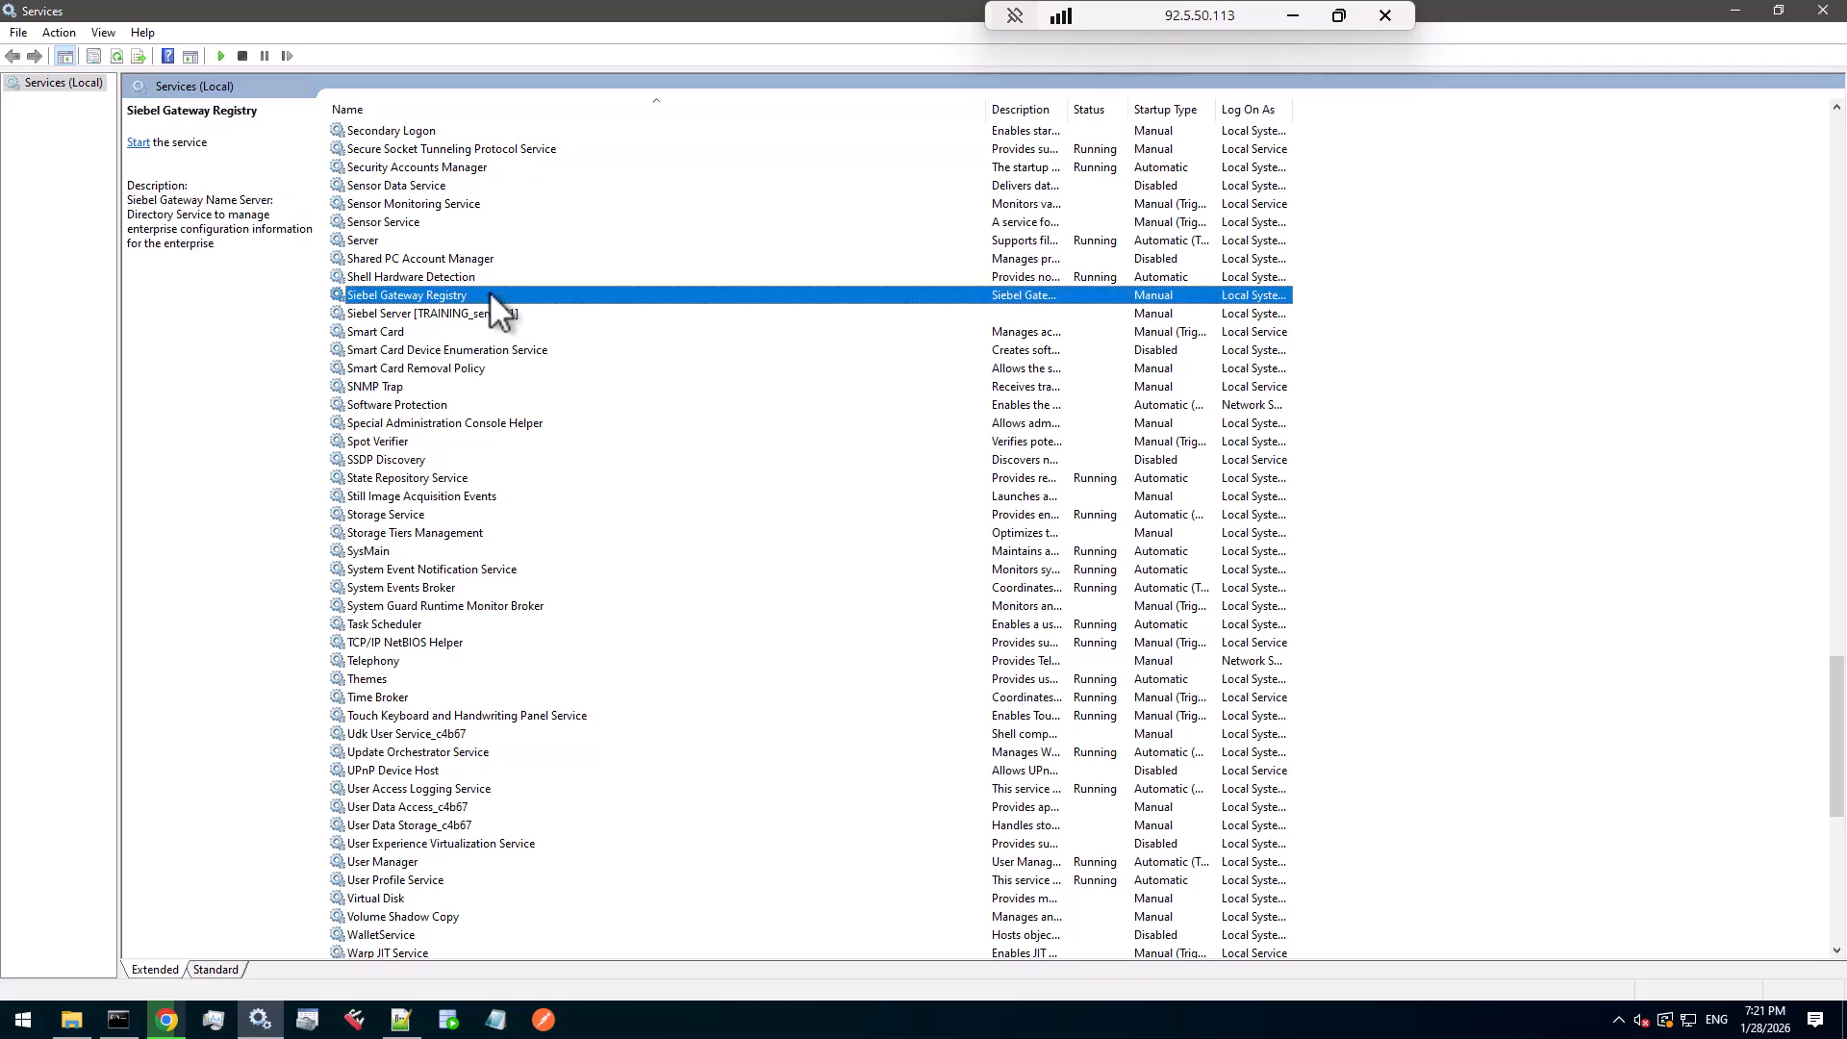
{"action": "left_click", "coordinate": [484, 316]}
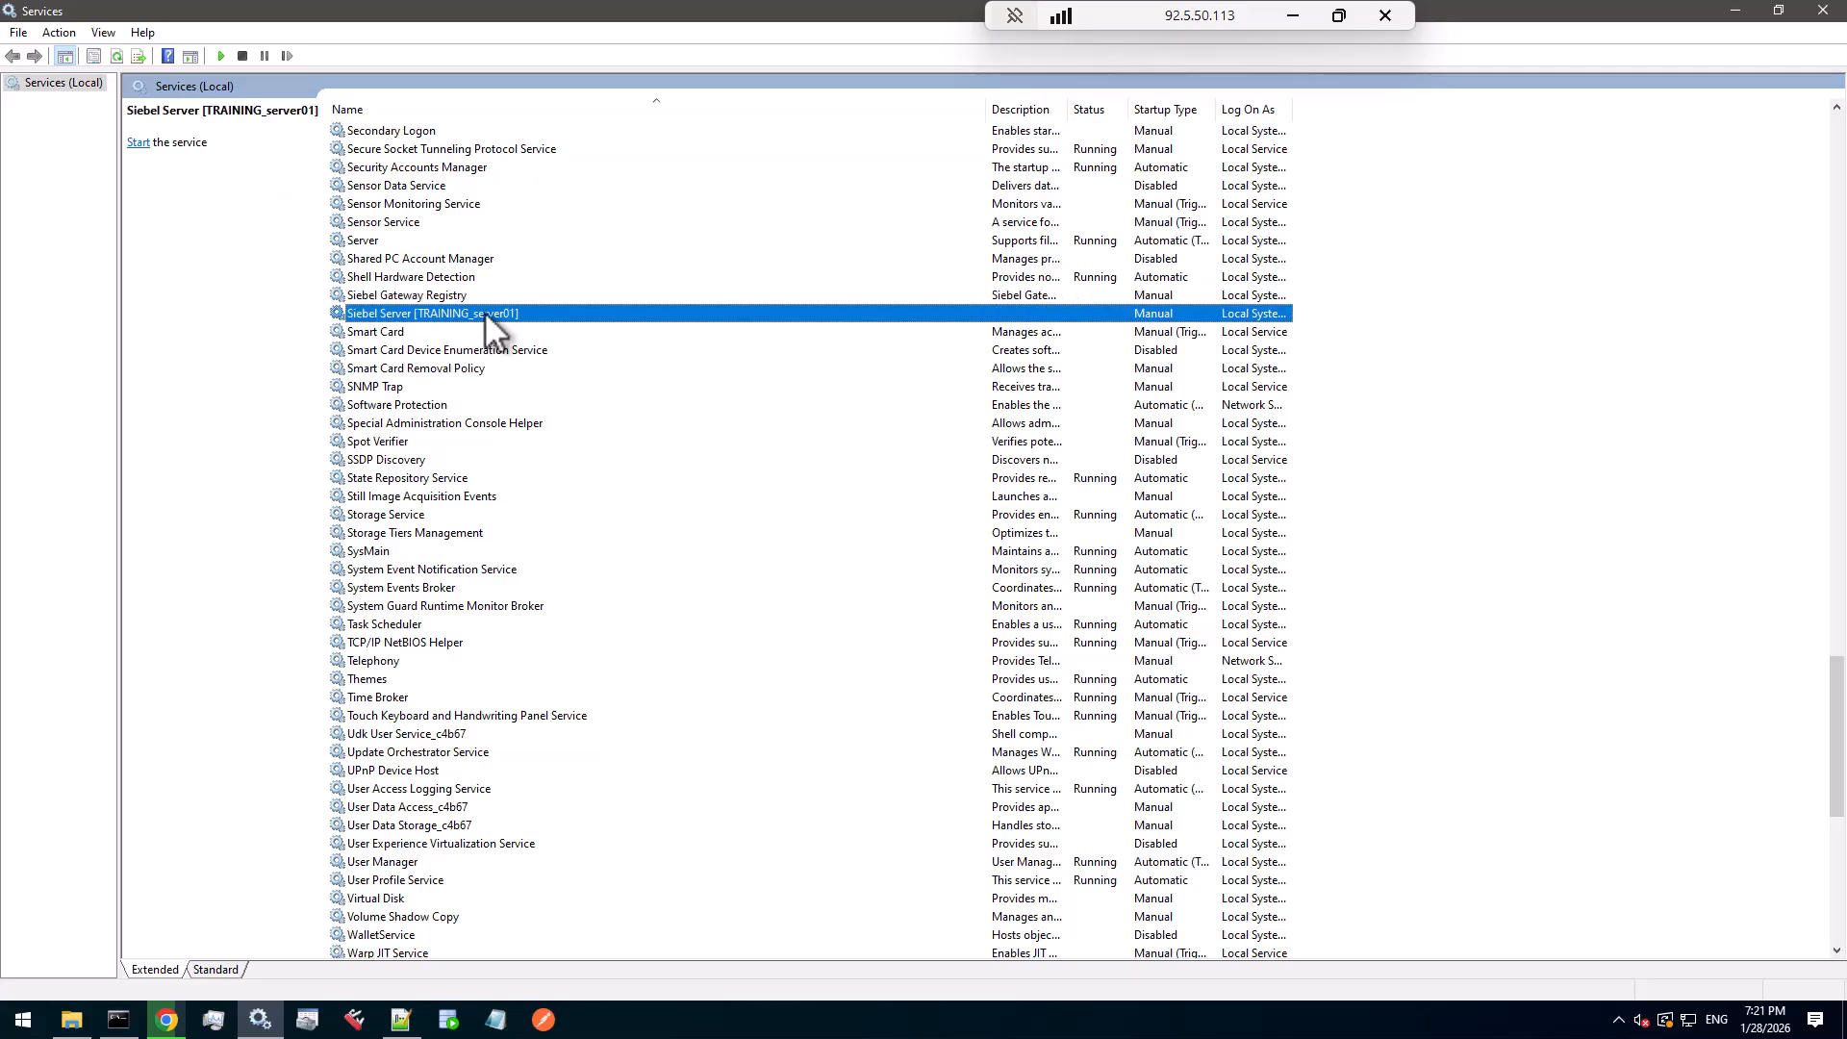
- Show Task Manager's process details sorted by memory, with oracle.exe (8,706,288 K) on top
{"action": "left_click", "coordinate": [213, 1025]}
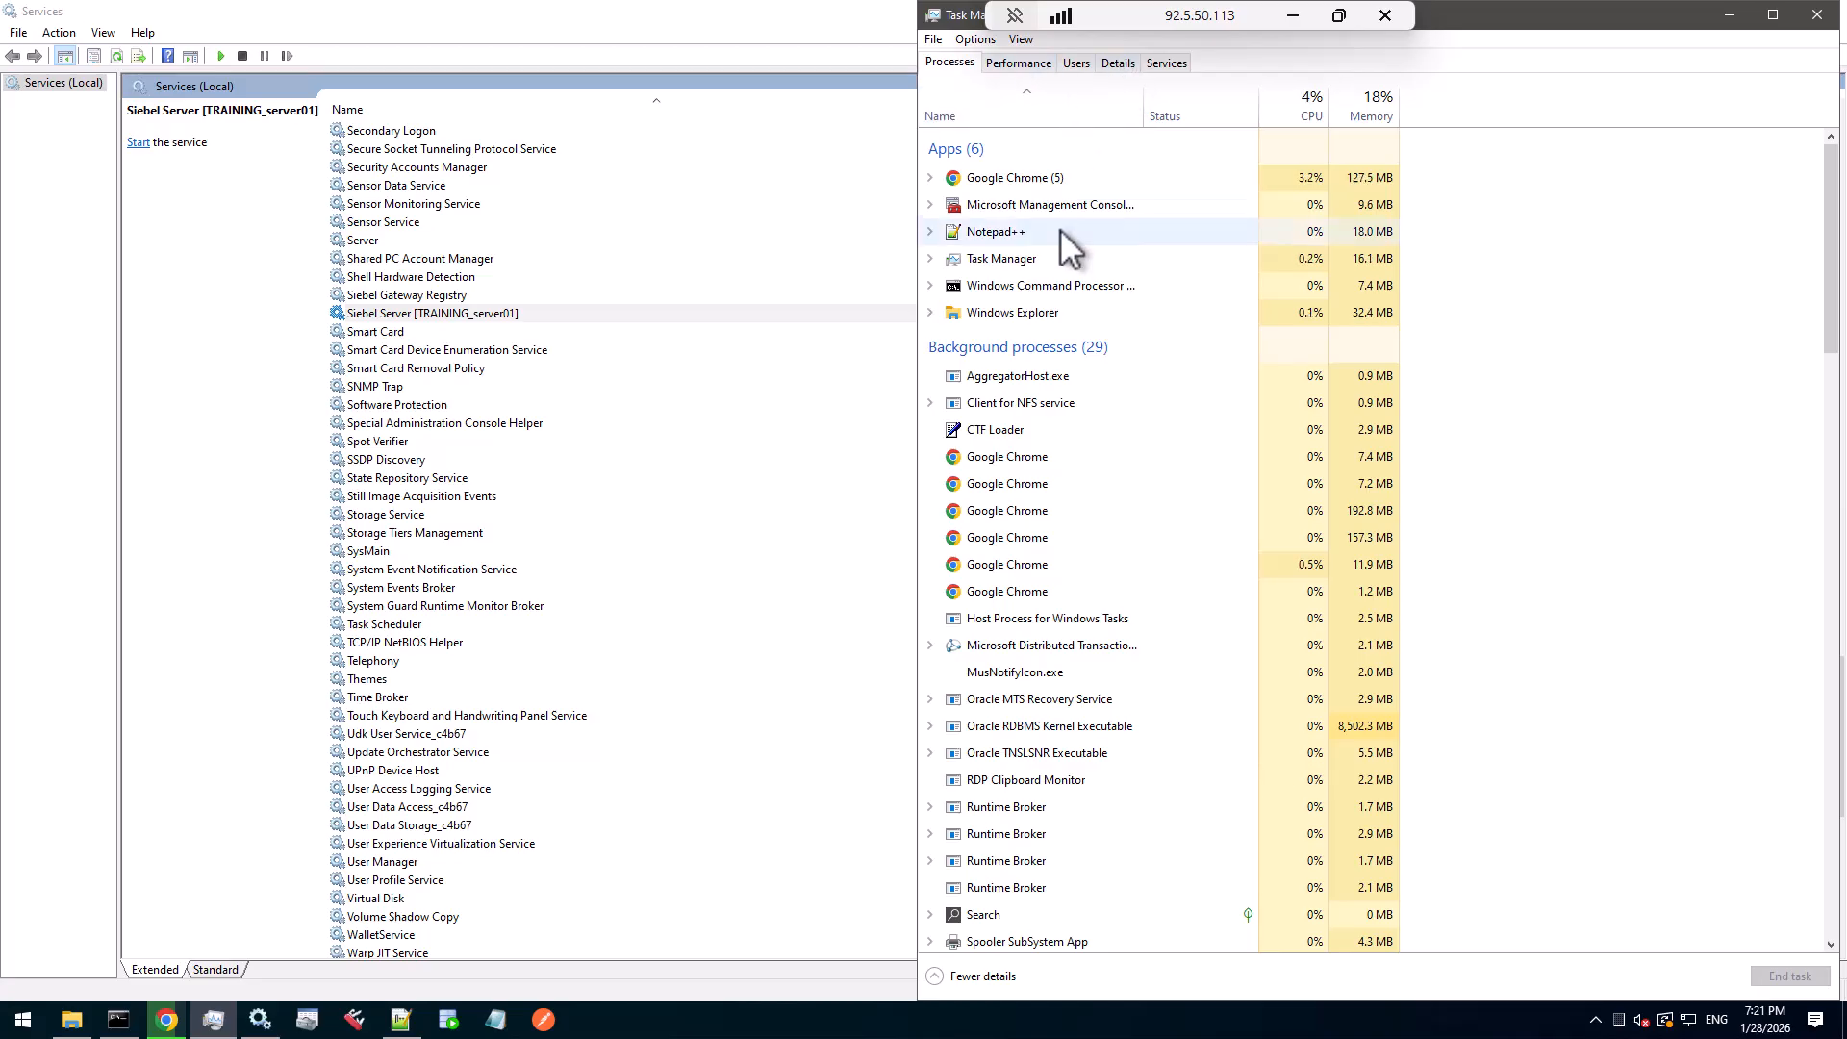
{"action": "left_click", "coordinate": [1123, 61]}
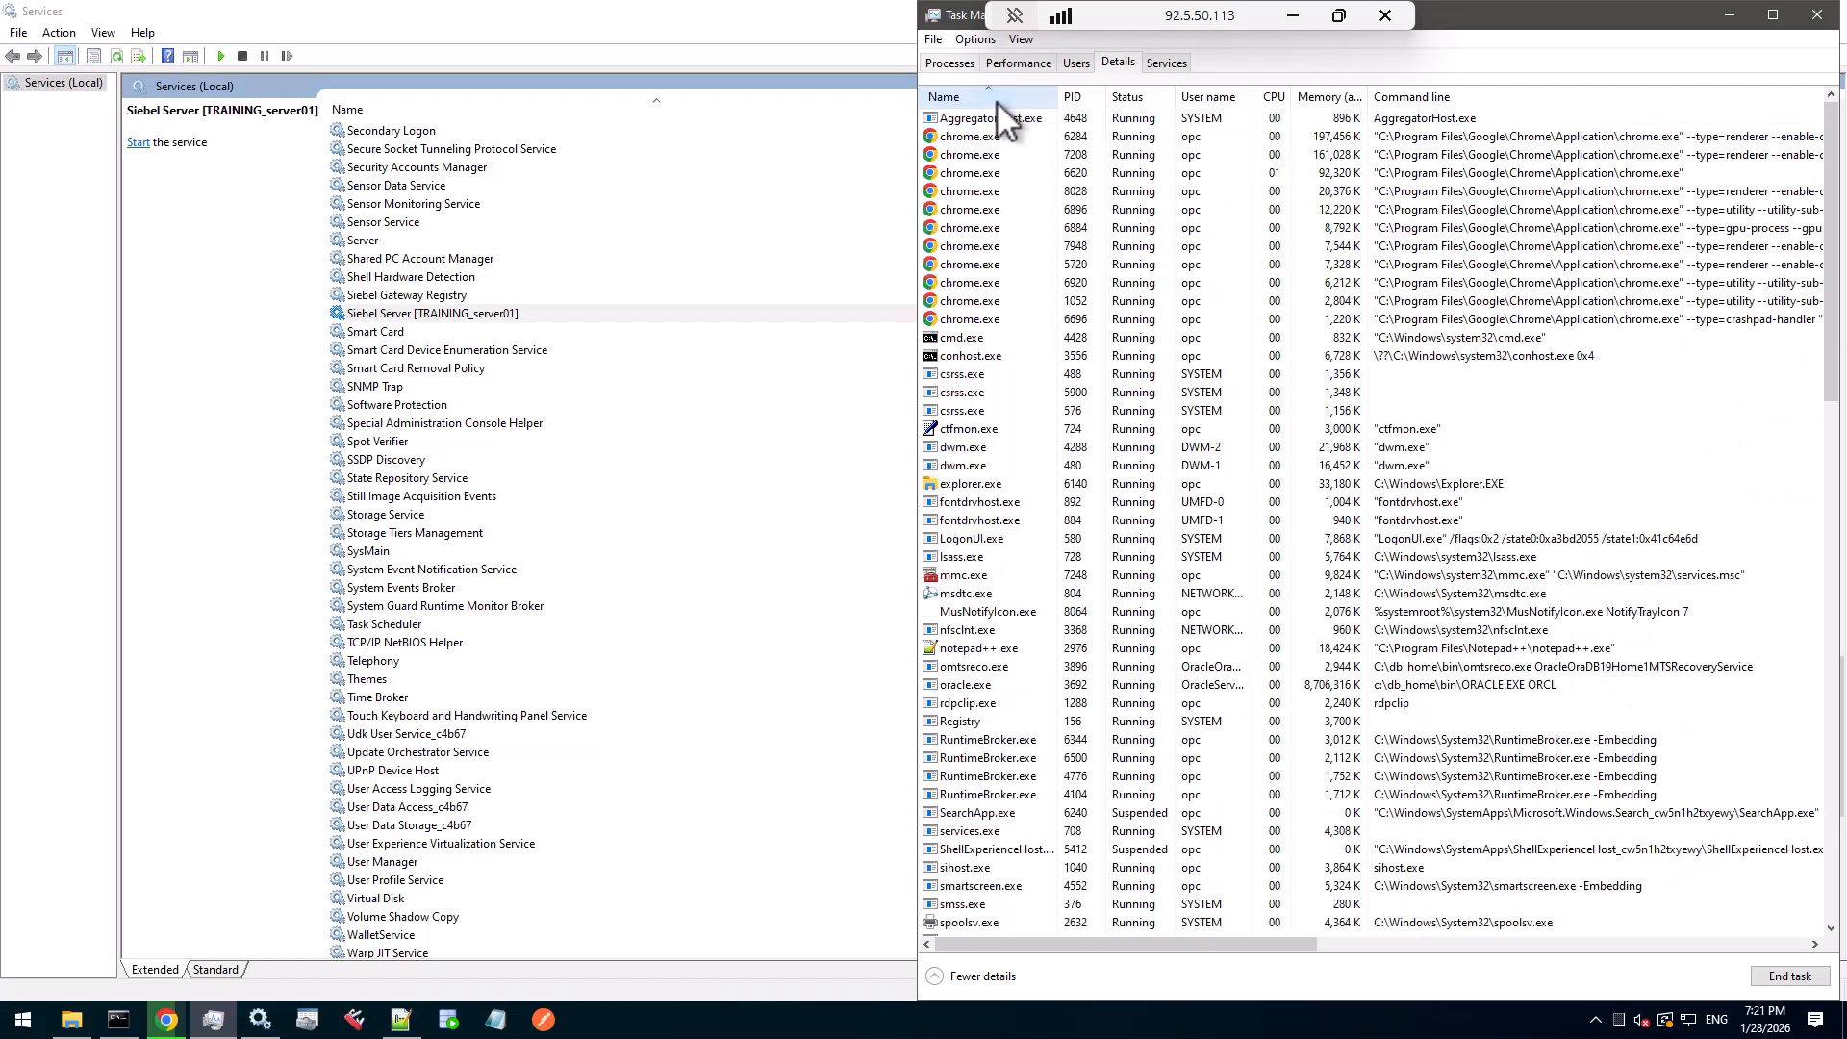
{"action": "key", "text": "s"}
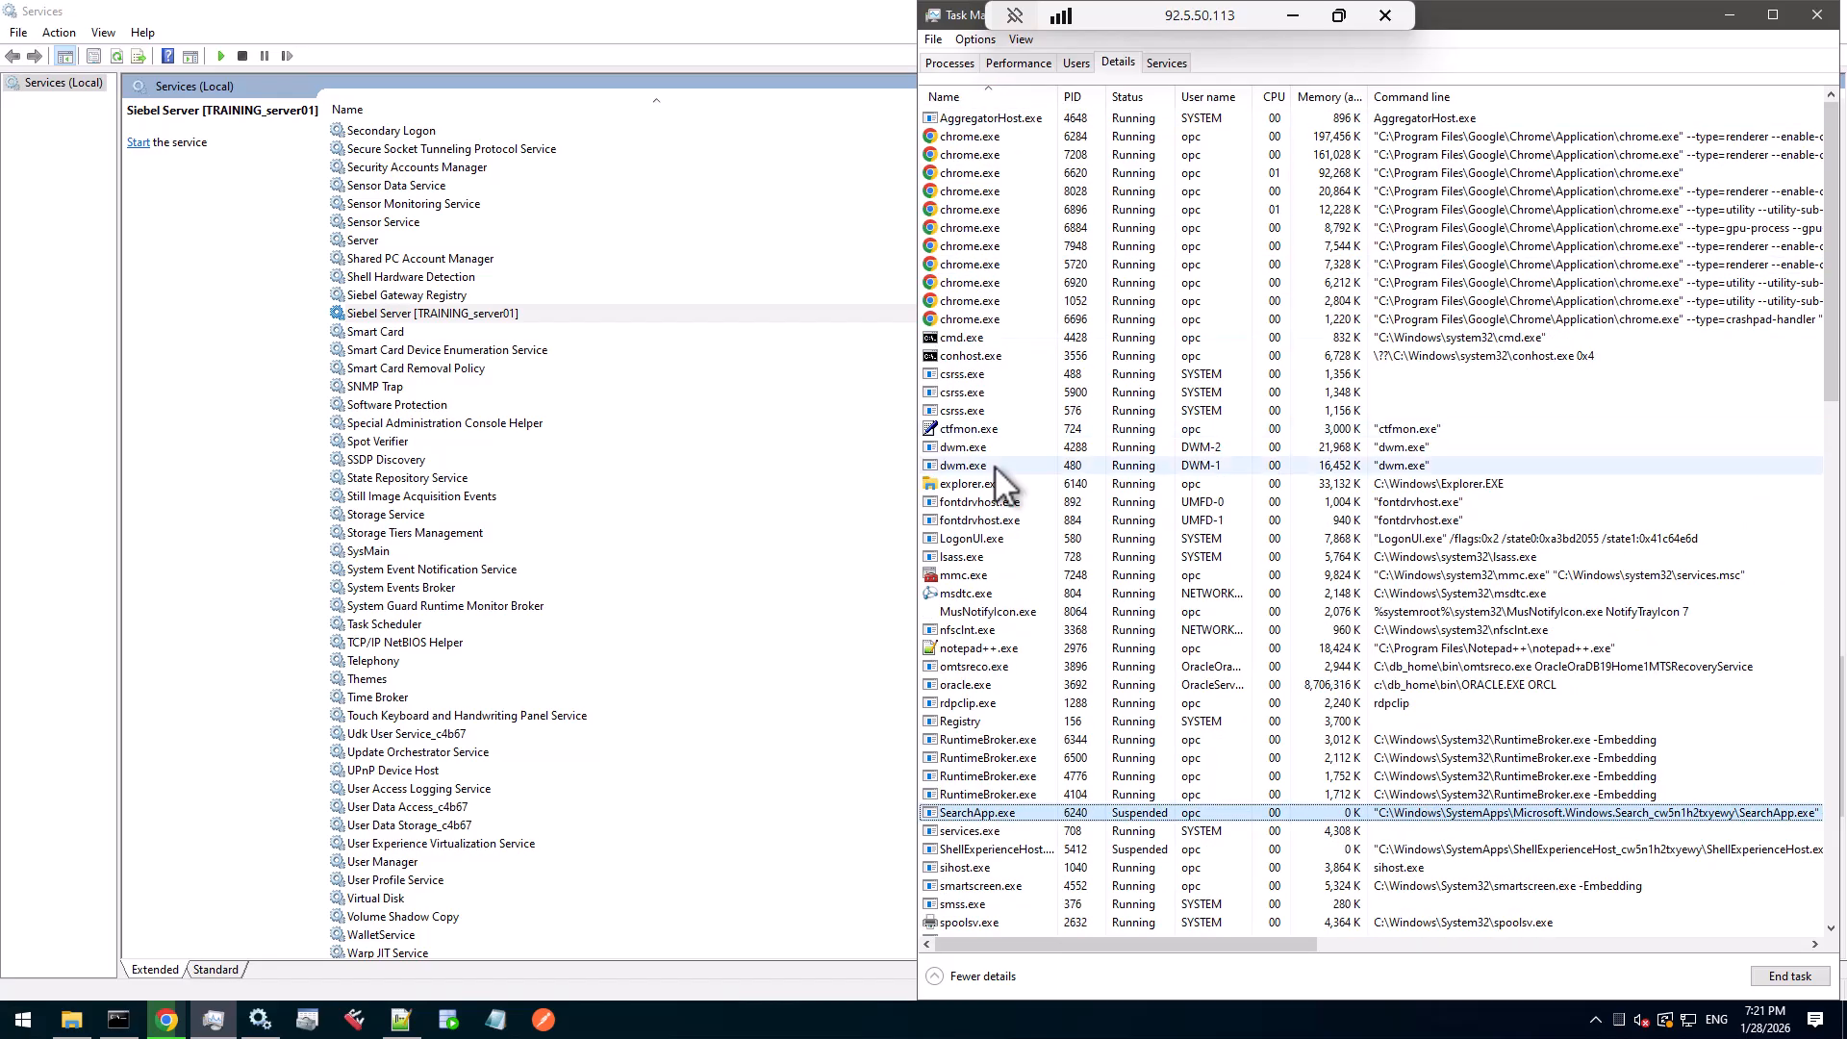
{"action": "scroll", "coordinate": [996, 478], "scroll_direction": "down", "scroll_amount": 10}
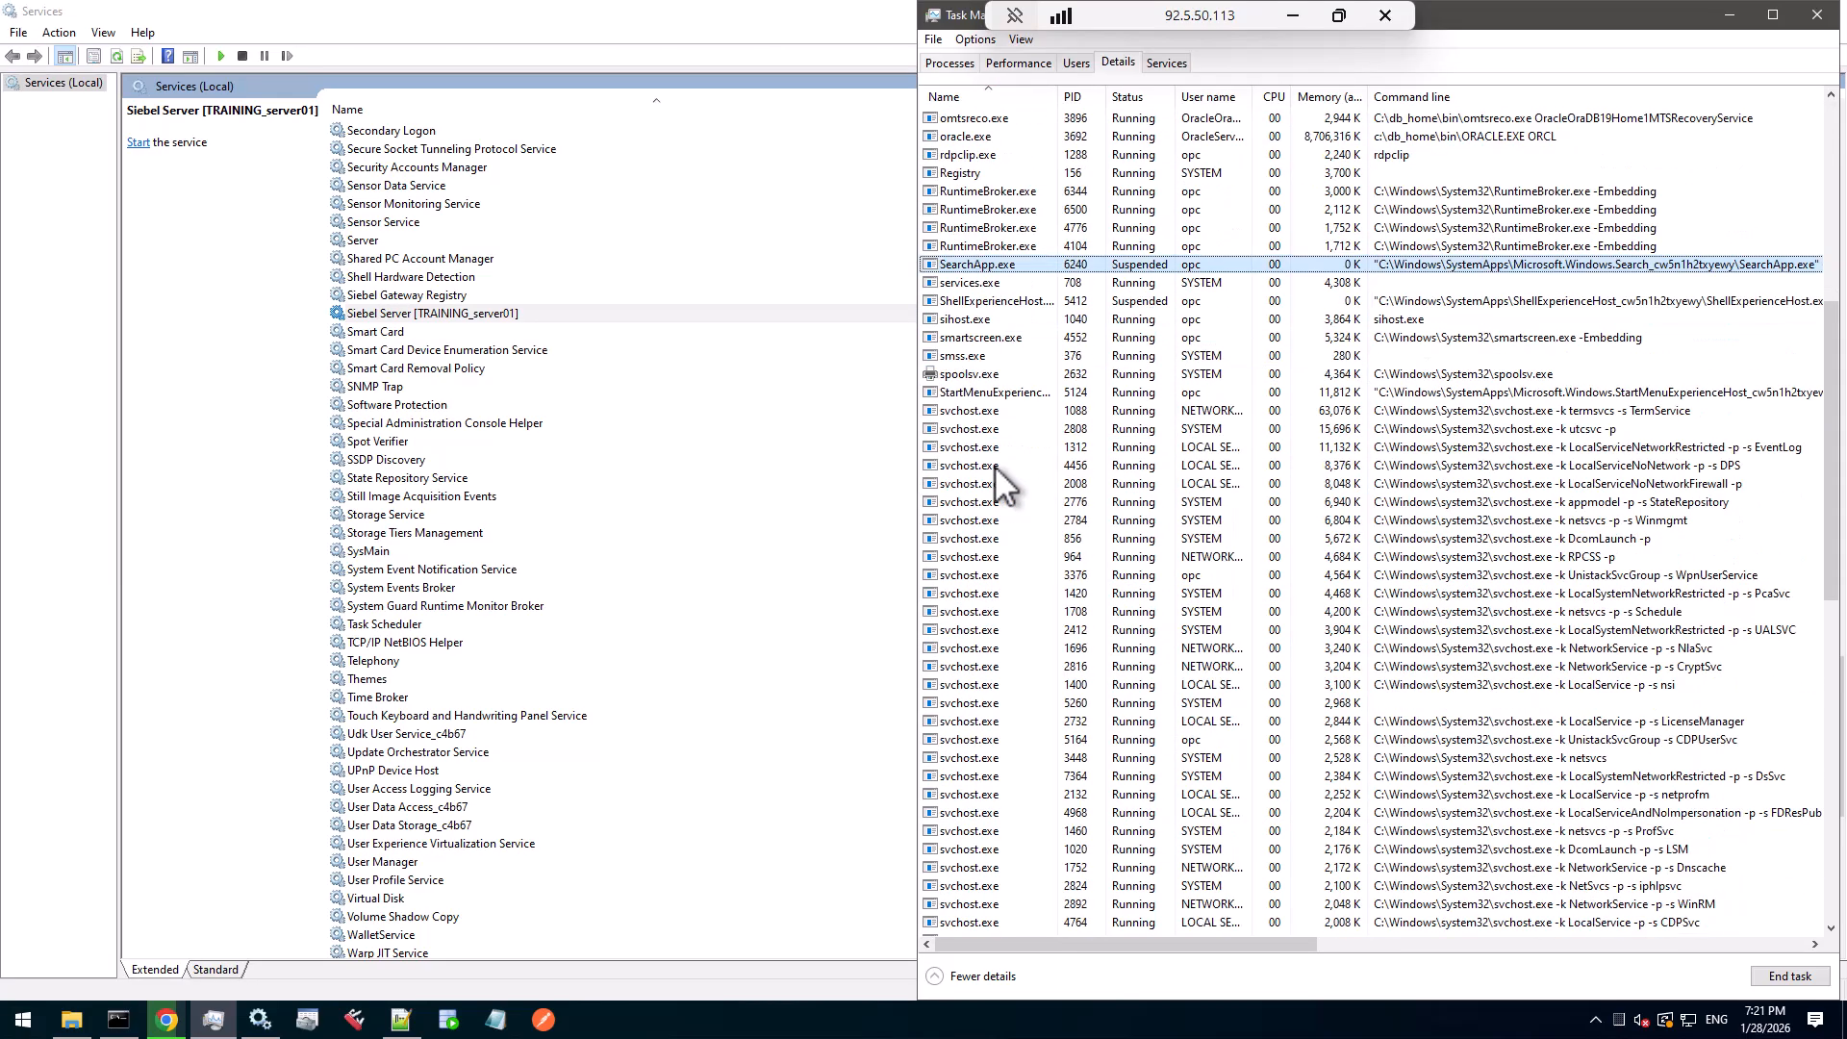
{"action": "left_click", "coordinate": [994, 282]}
{"action": "scroll", "coordinate": [989, 346], "scroll_direction": "down", "scroll_amount": 2}
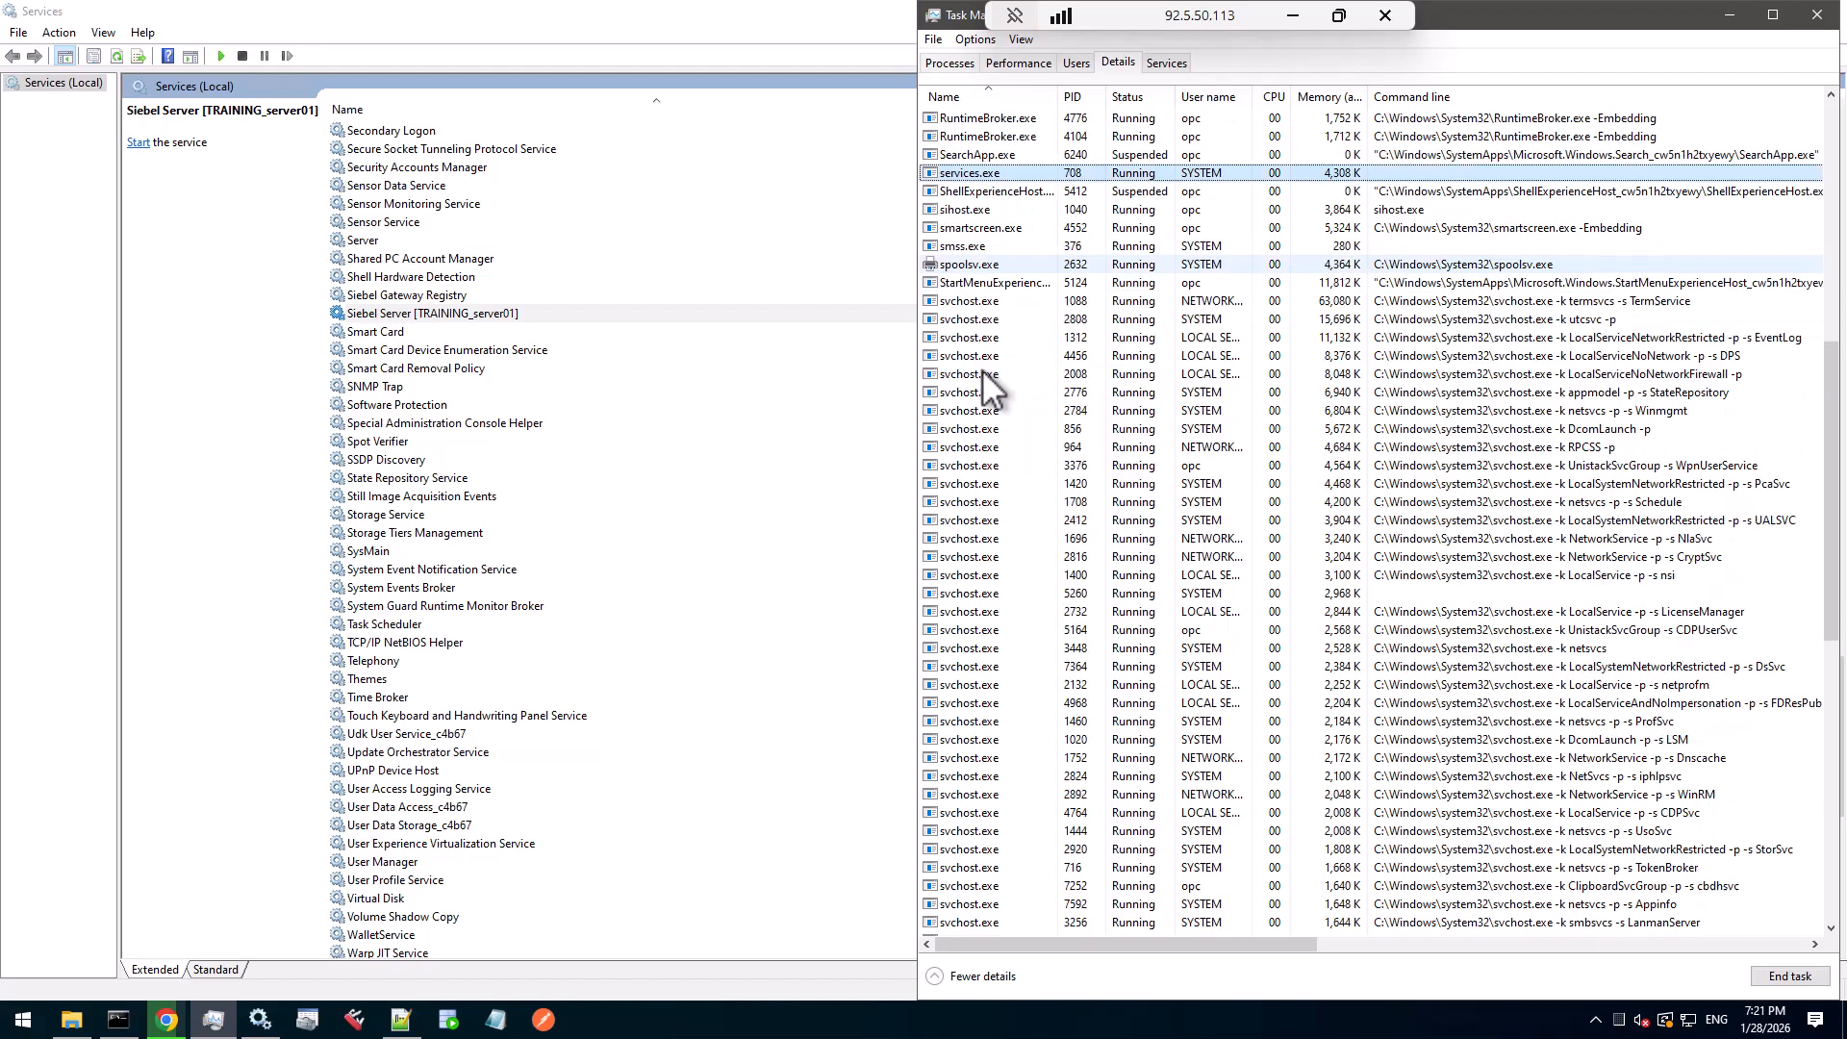
{"action": "scroll", "coordinate": [991, 385], "scroll_direction": "up", "scroll_amount": 1}
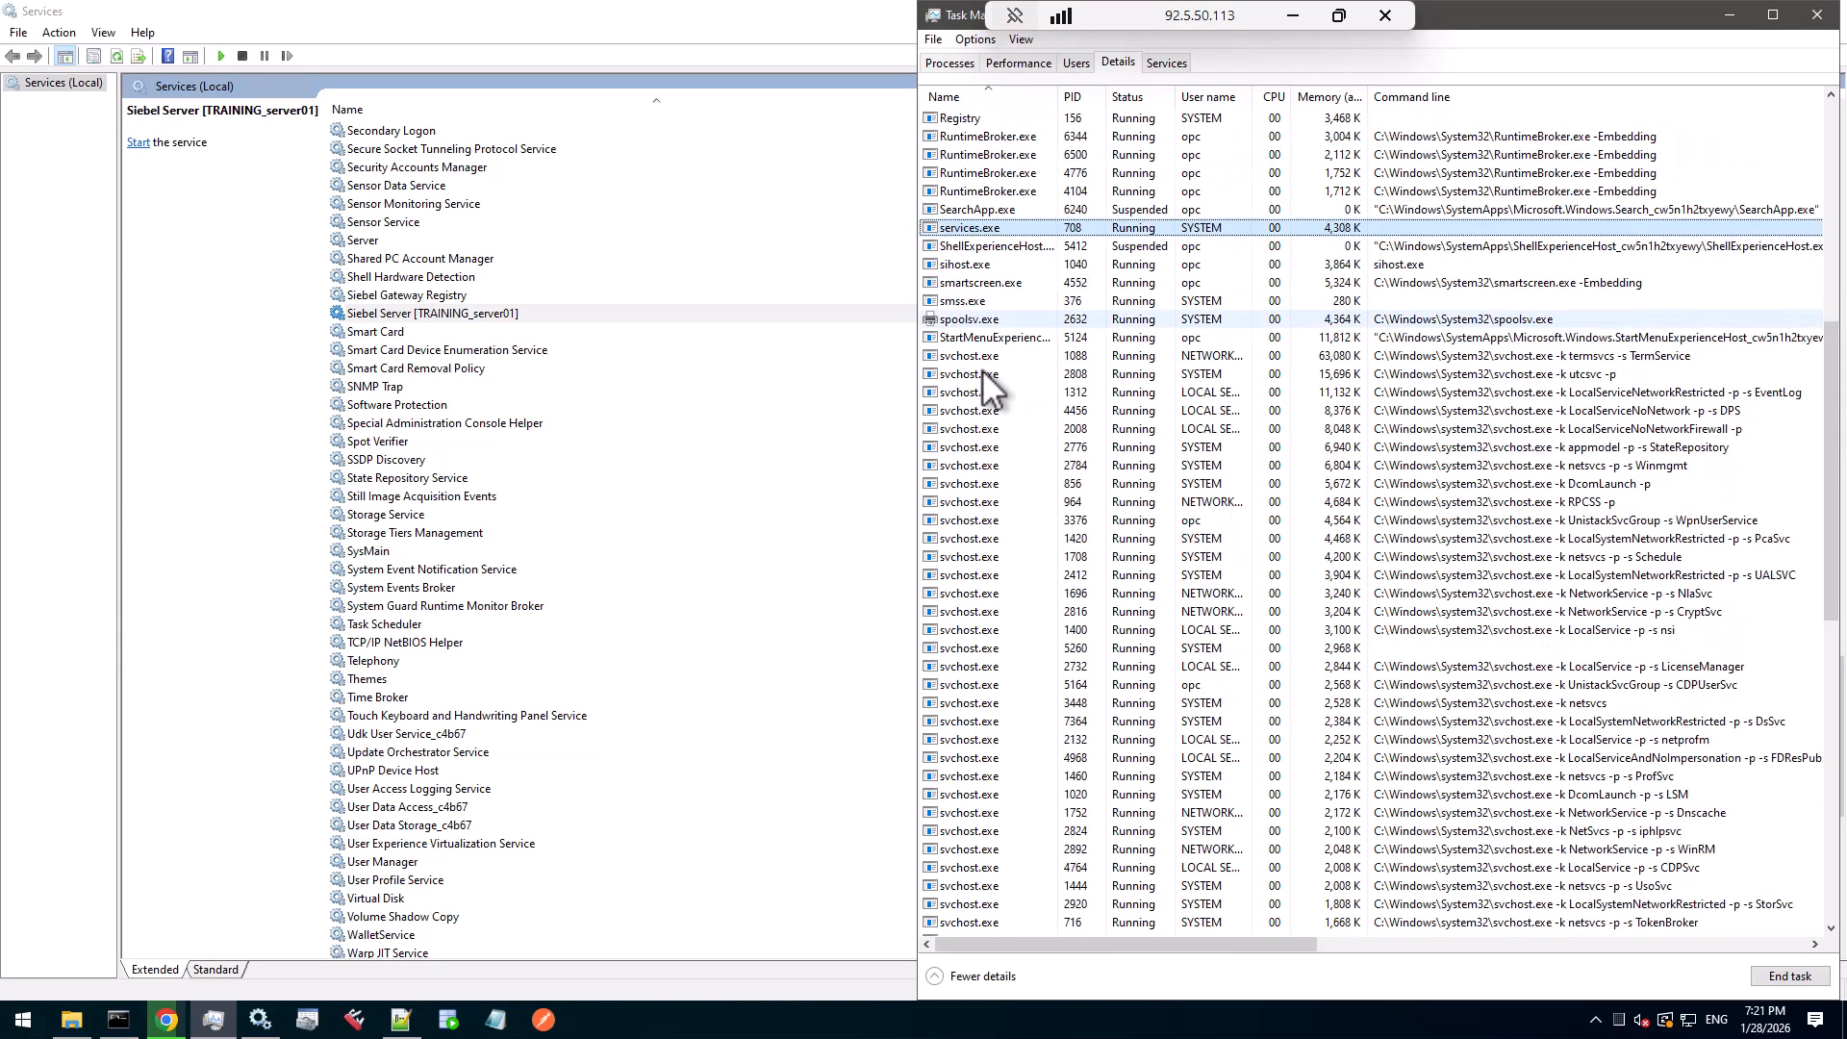
{"action": "scroll", "coordinate": [991, 384], "scroll_direction": "up", "scroll_amount": 11}
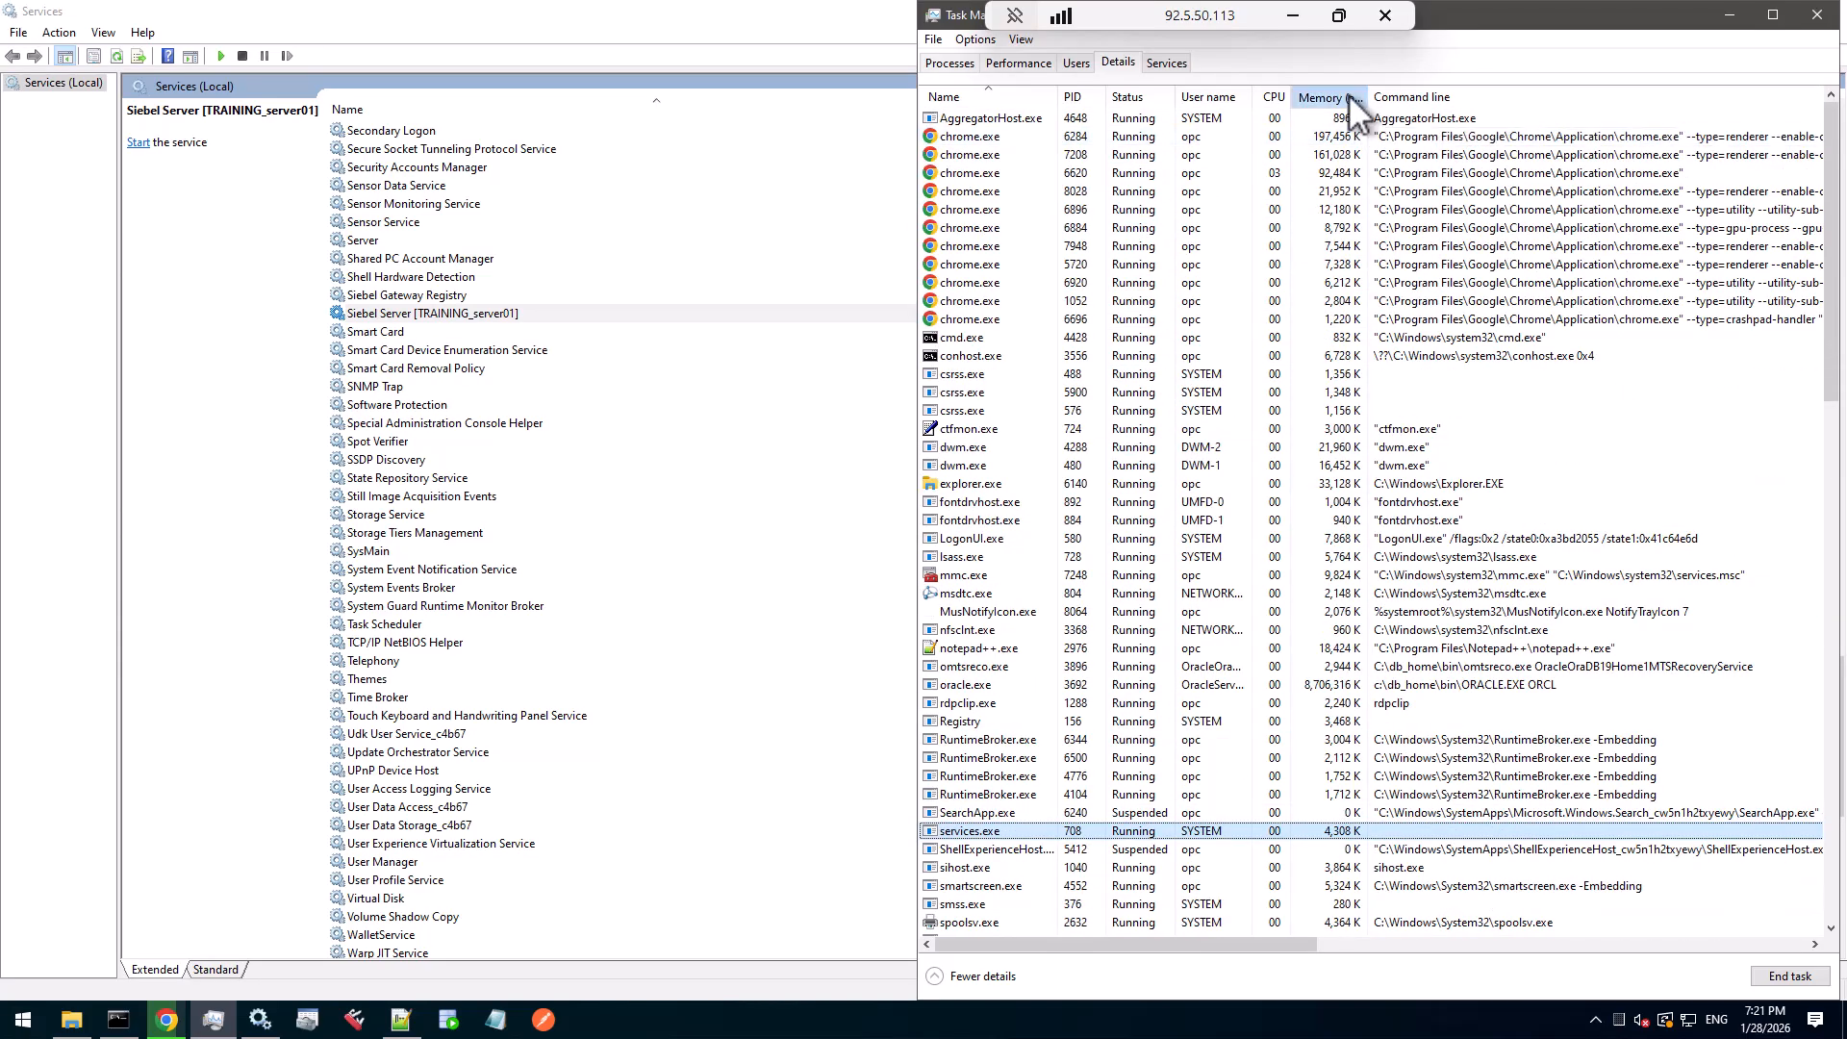
{"action": "left_click", "coordinate": [1348, 94]}
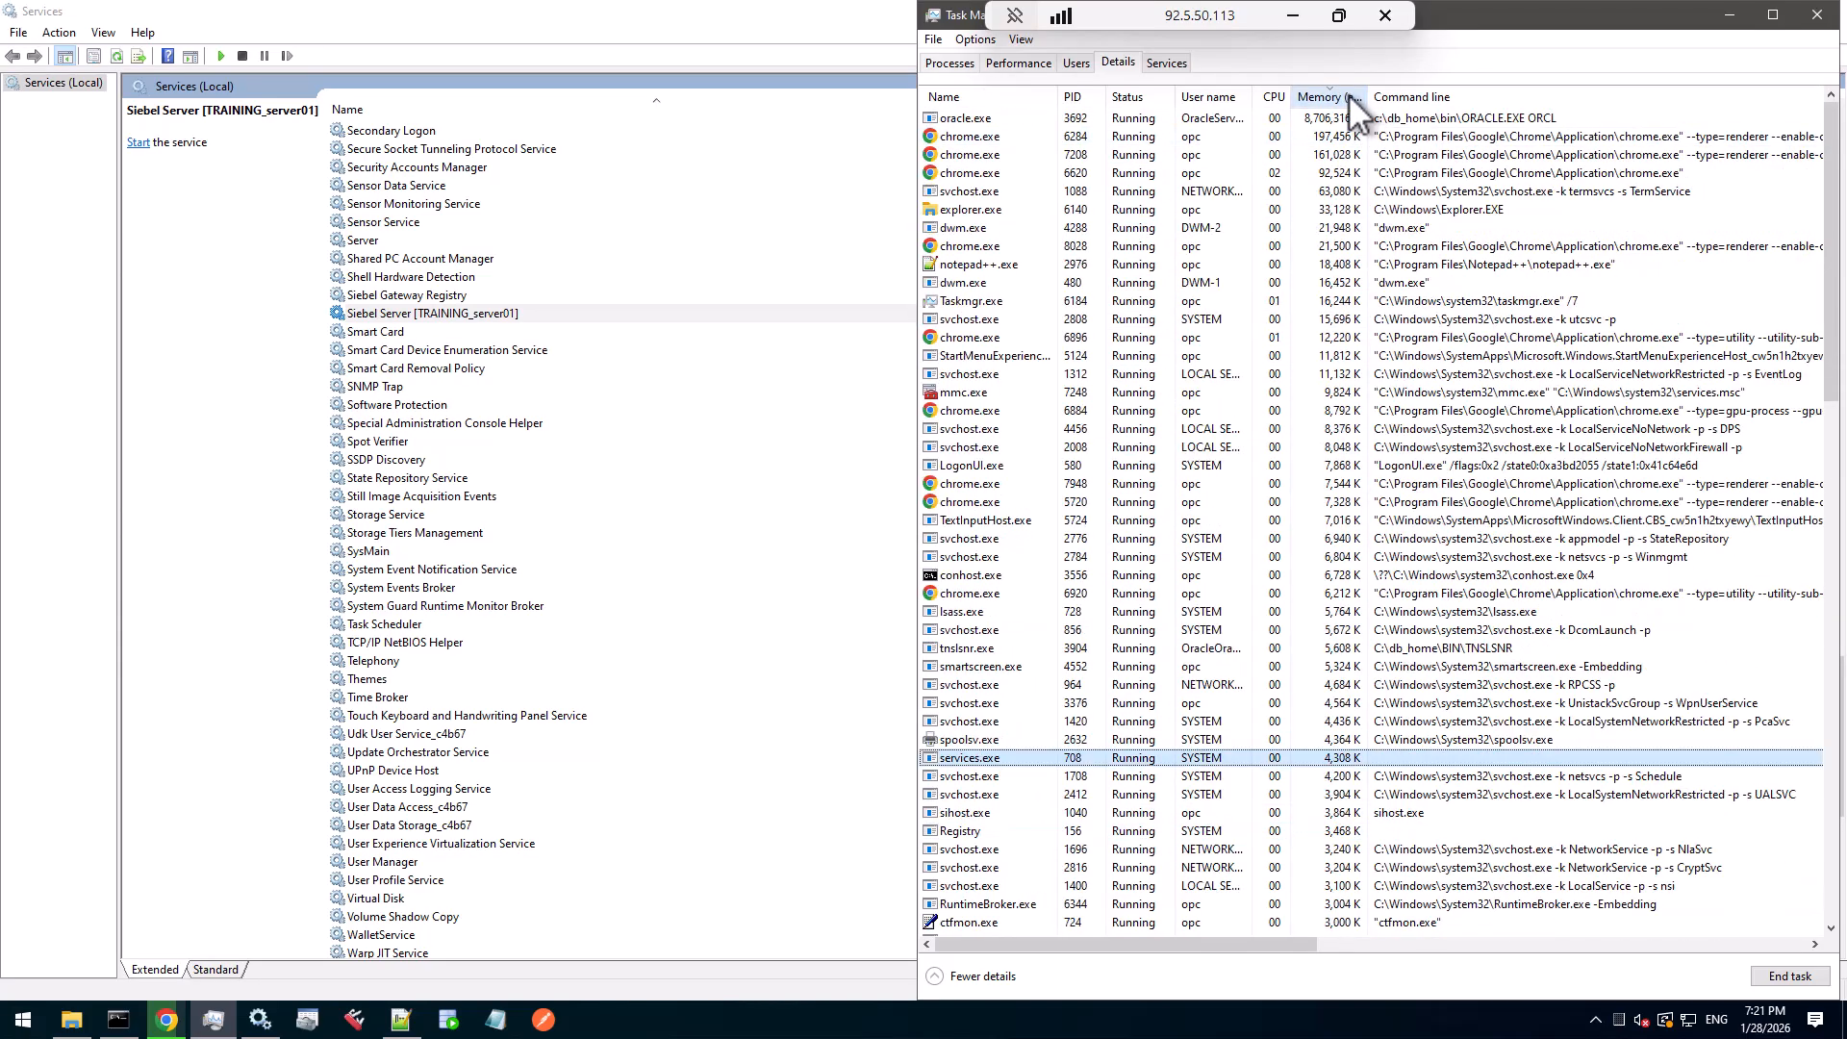
{"action": "left_click", "coordinate": [997, 117]}
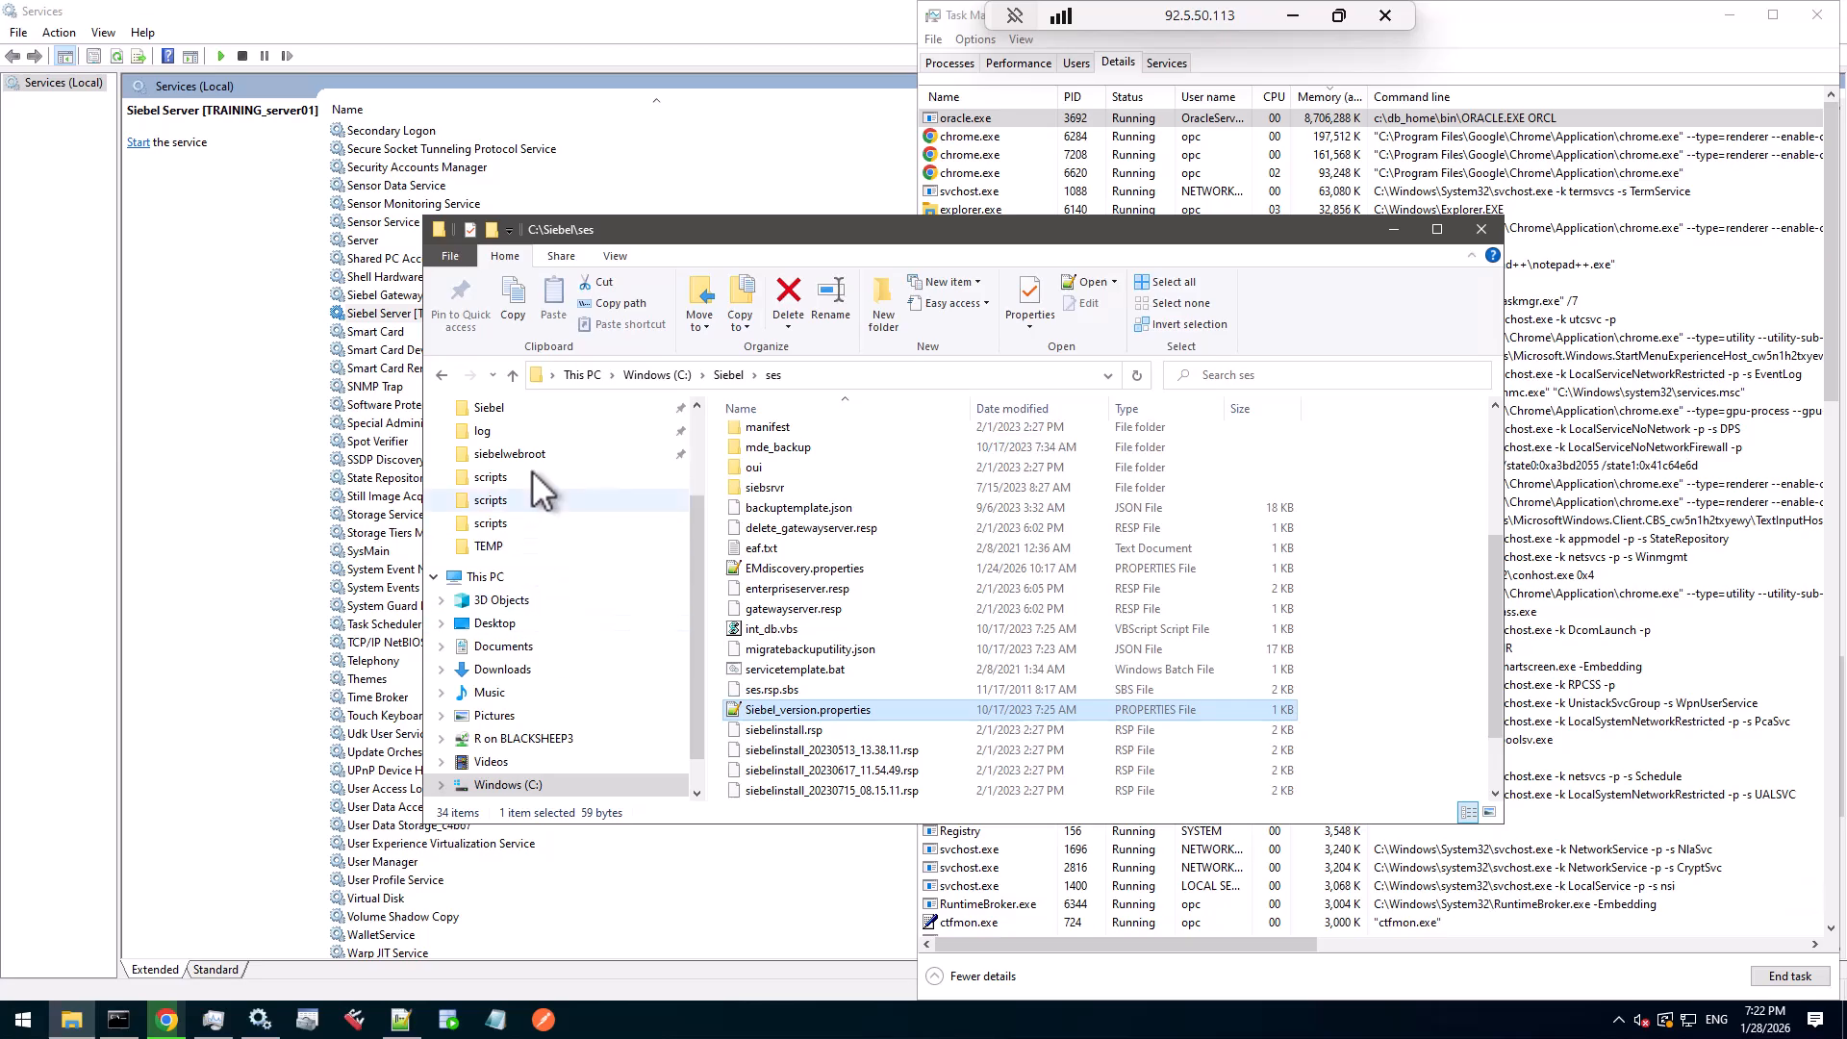
- Make a backup copy of the C:\Siebel\ses folder
{"action": "left_click", "coordinate": [508, 410]}
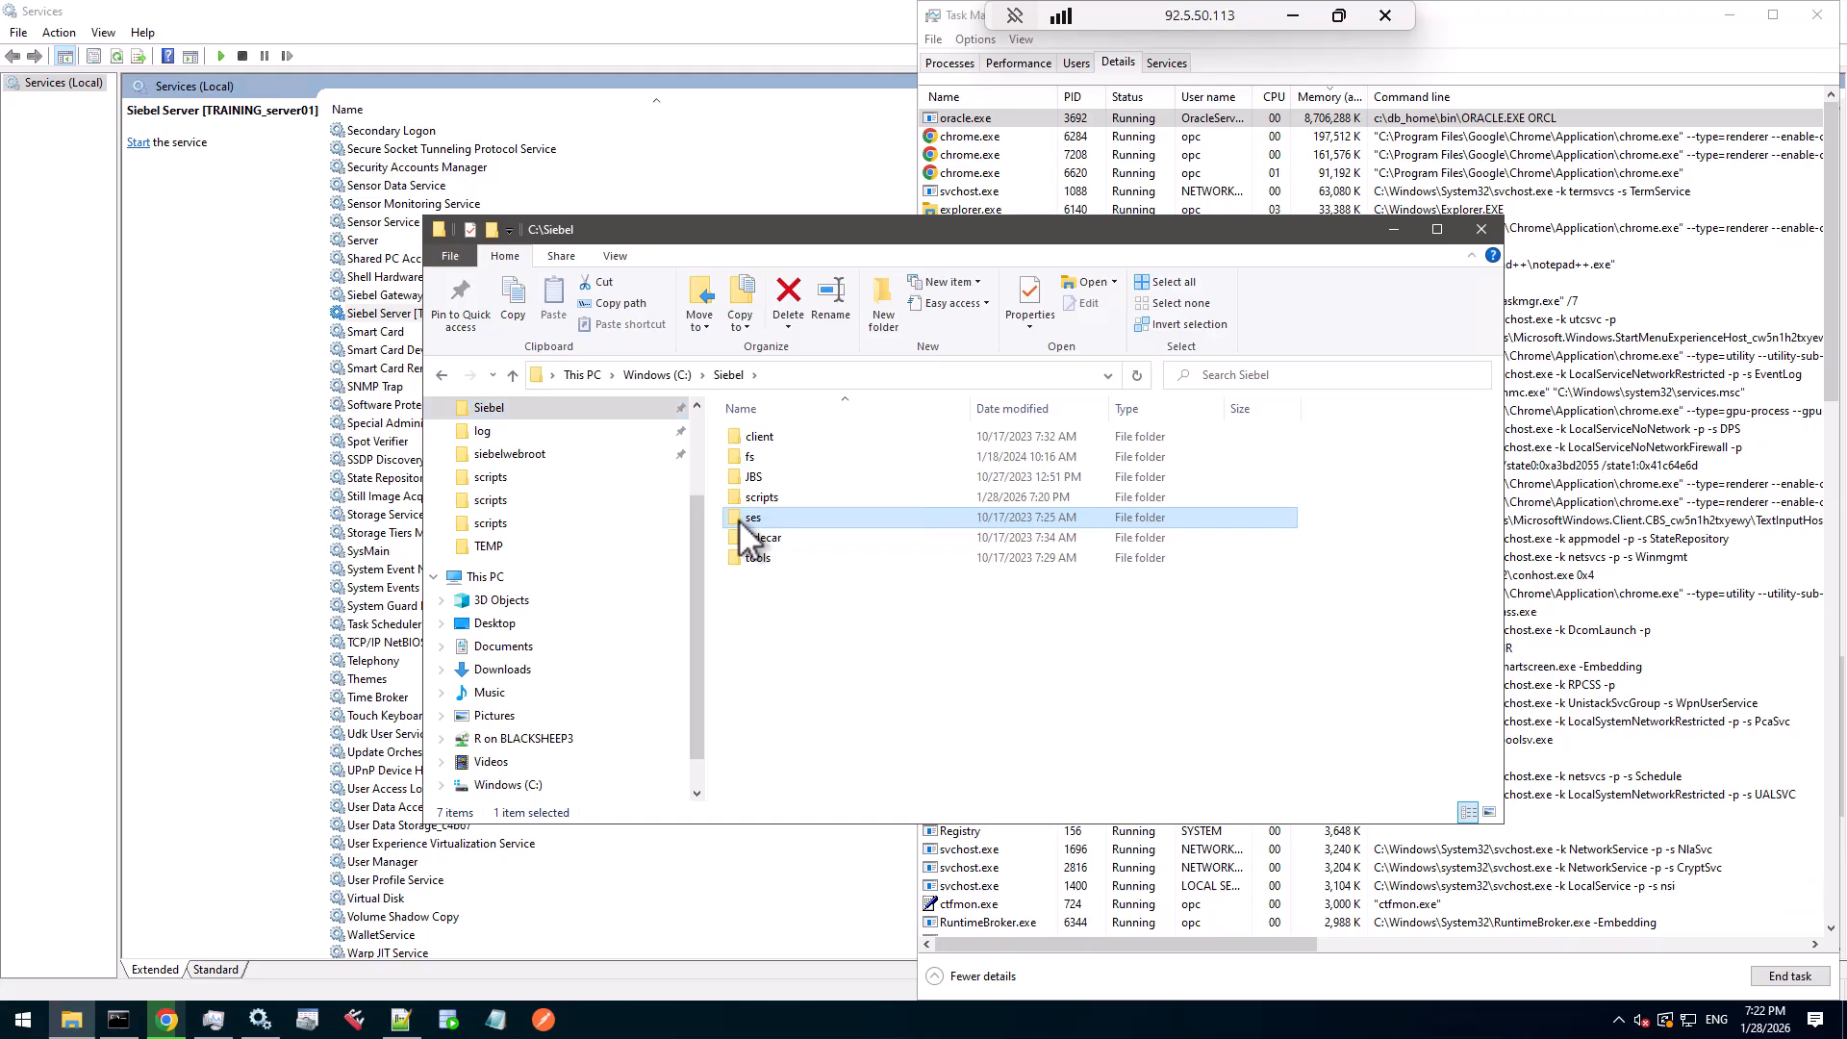
{"action": "key", "text": "ctrl+c"}
{"action": "key", "text": "ctrl+v"}
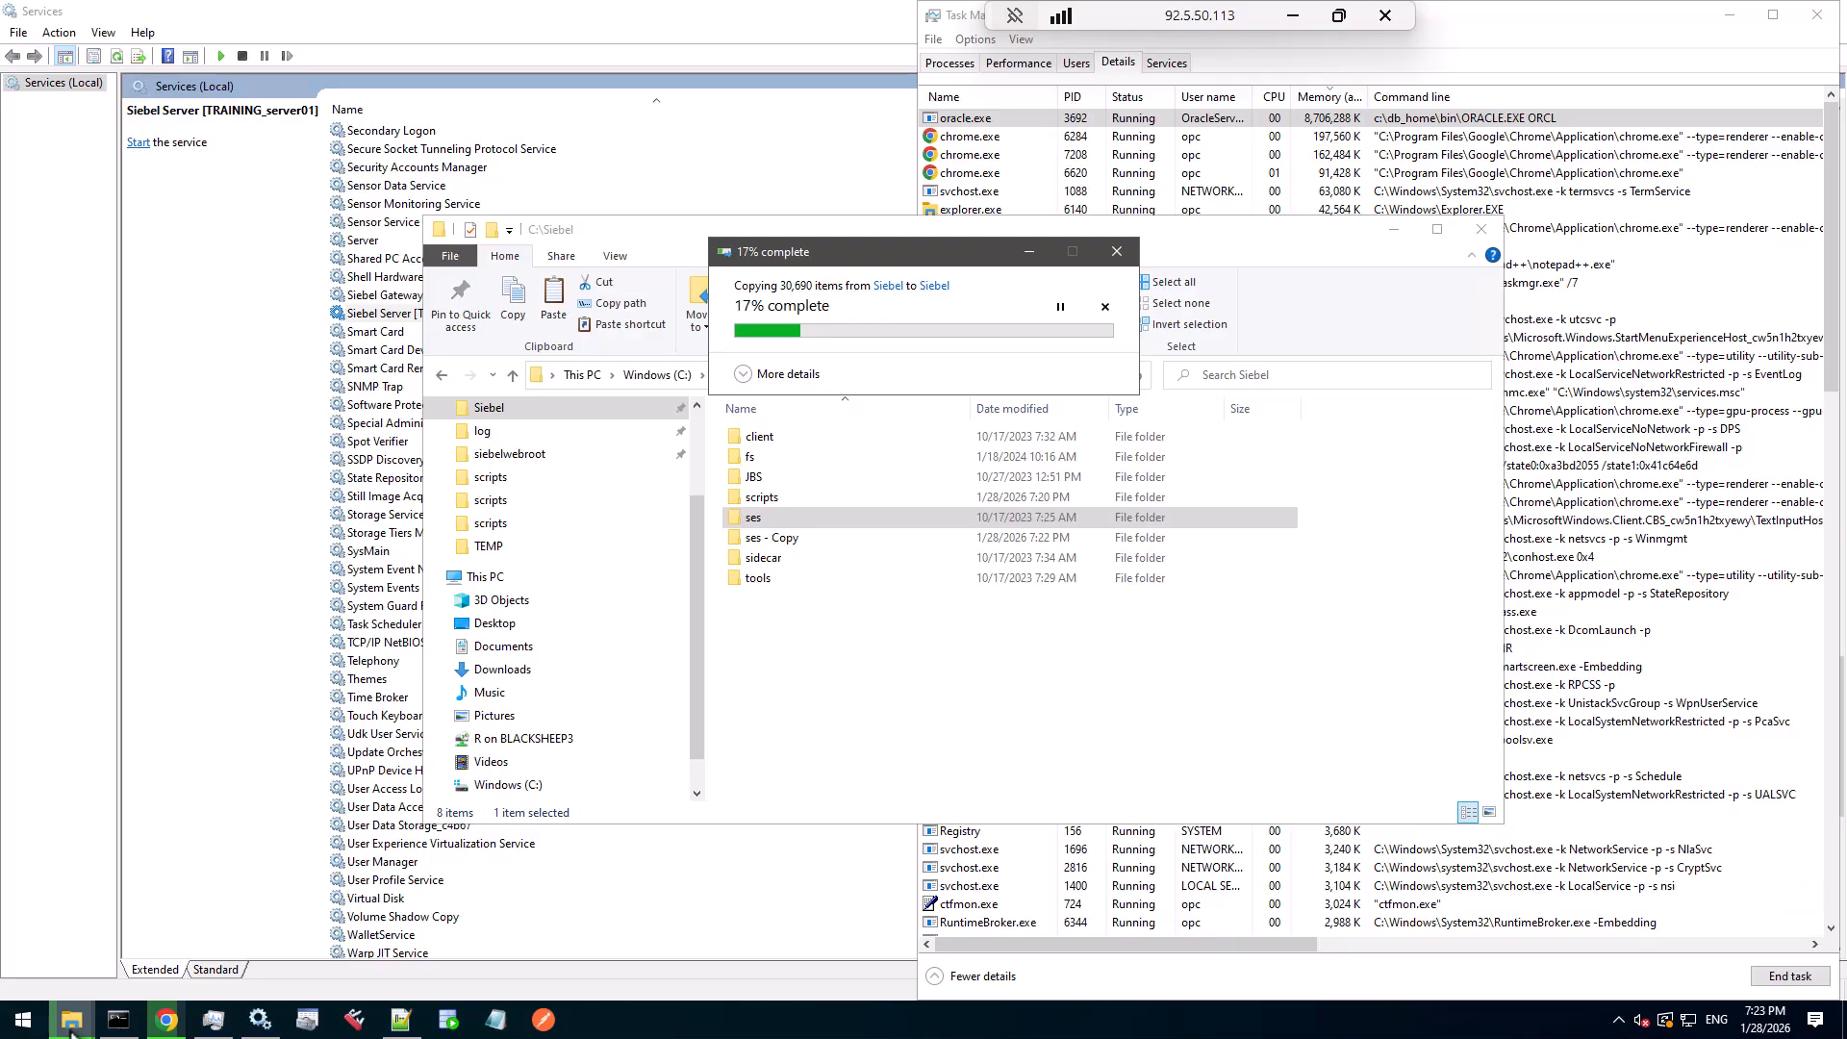
- Browse to C:\INSTALL\Disk1\install to list setup.bat and the other setup files
{"action": "mouse_move", "coordinate": [71, 1027]}
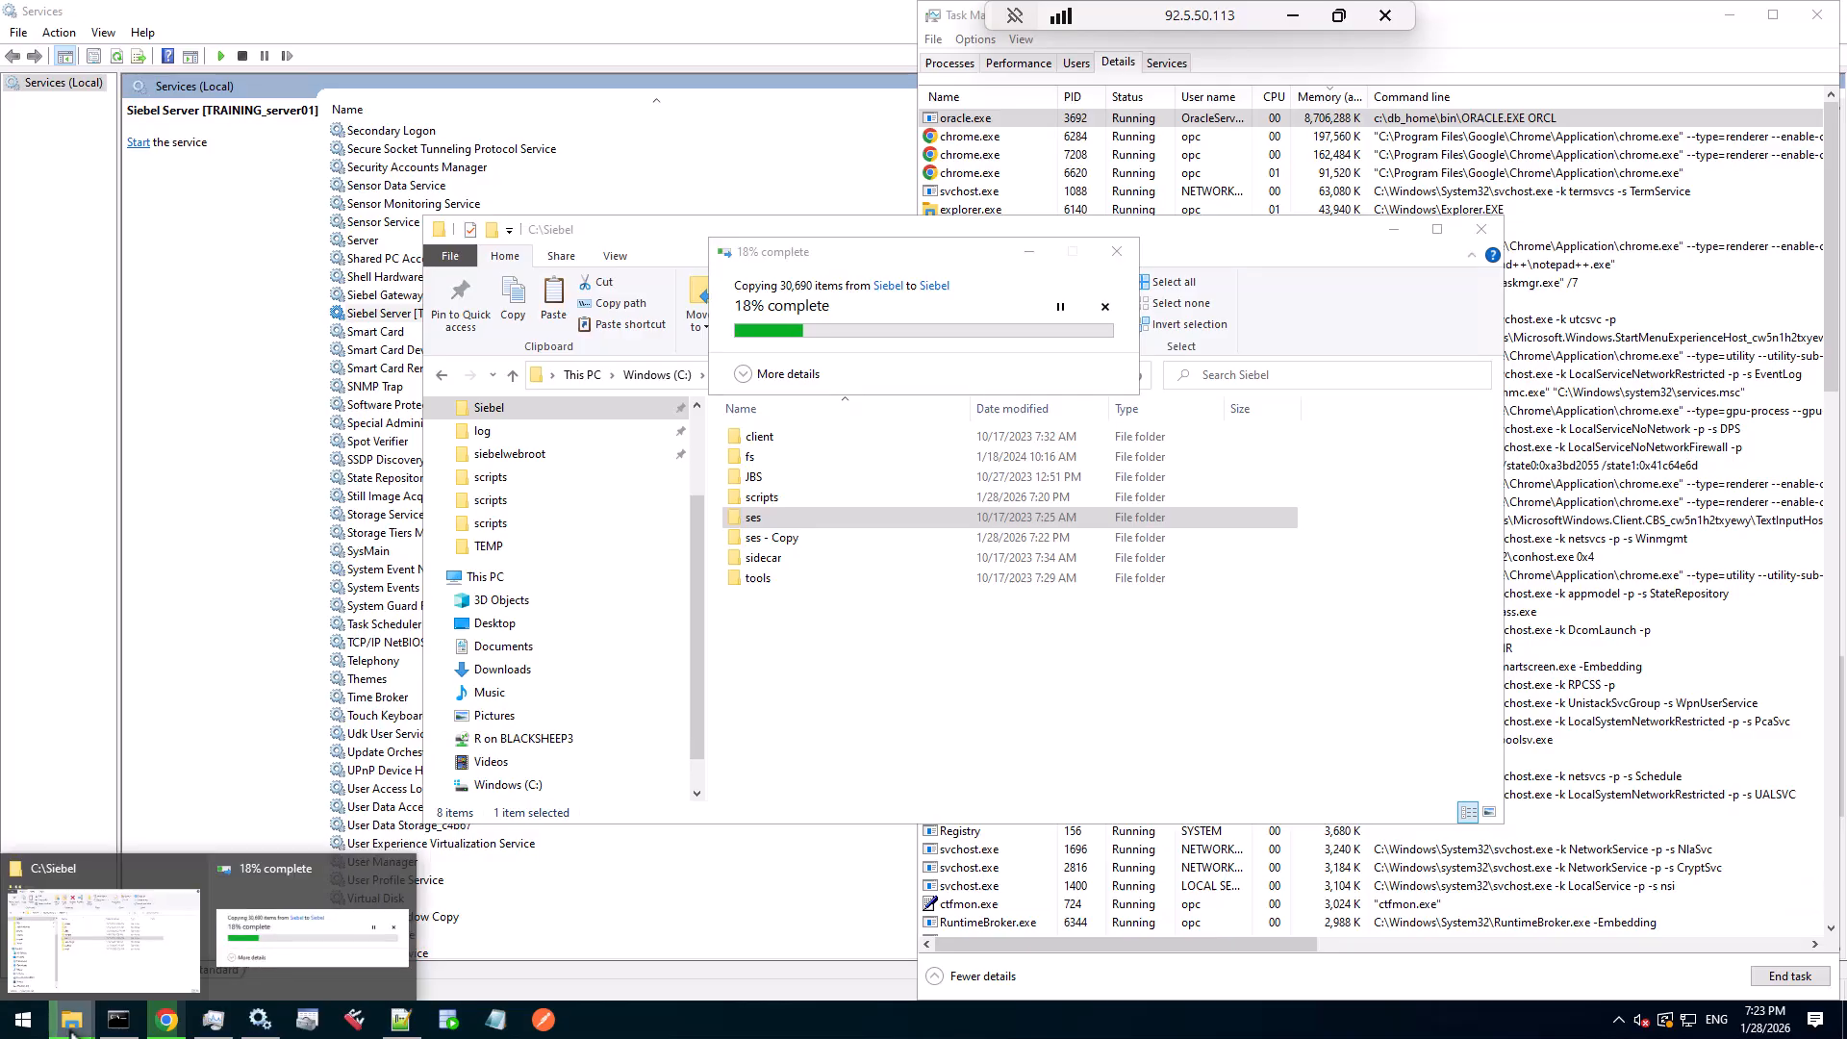
{"action": "left_click", "coordinate": [72, 952]}
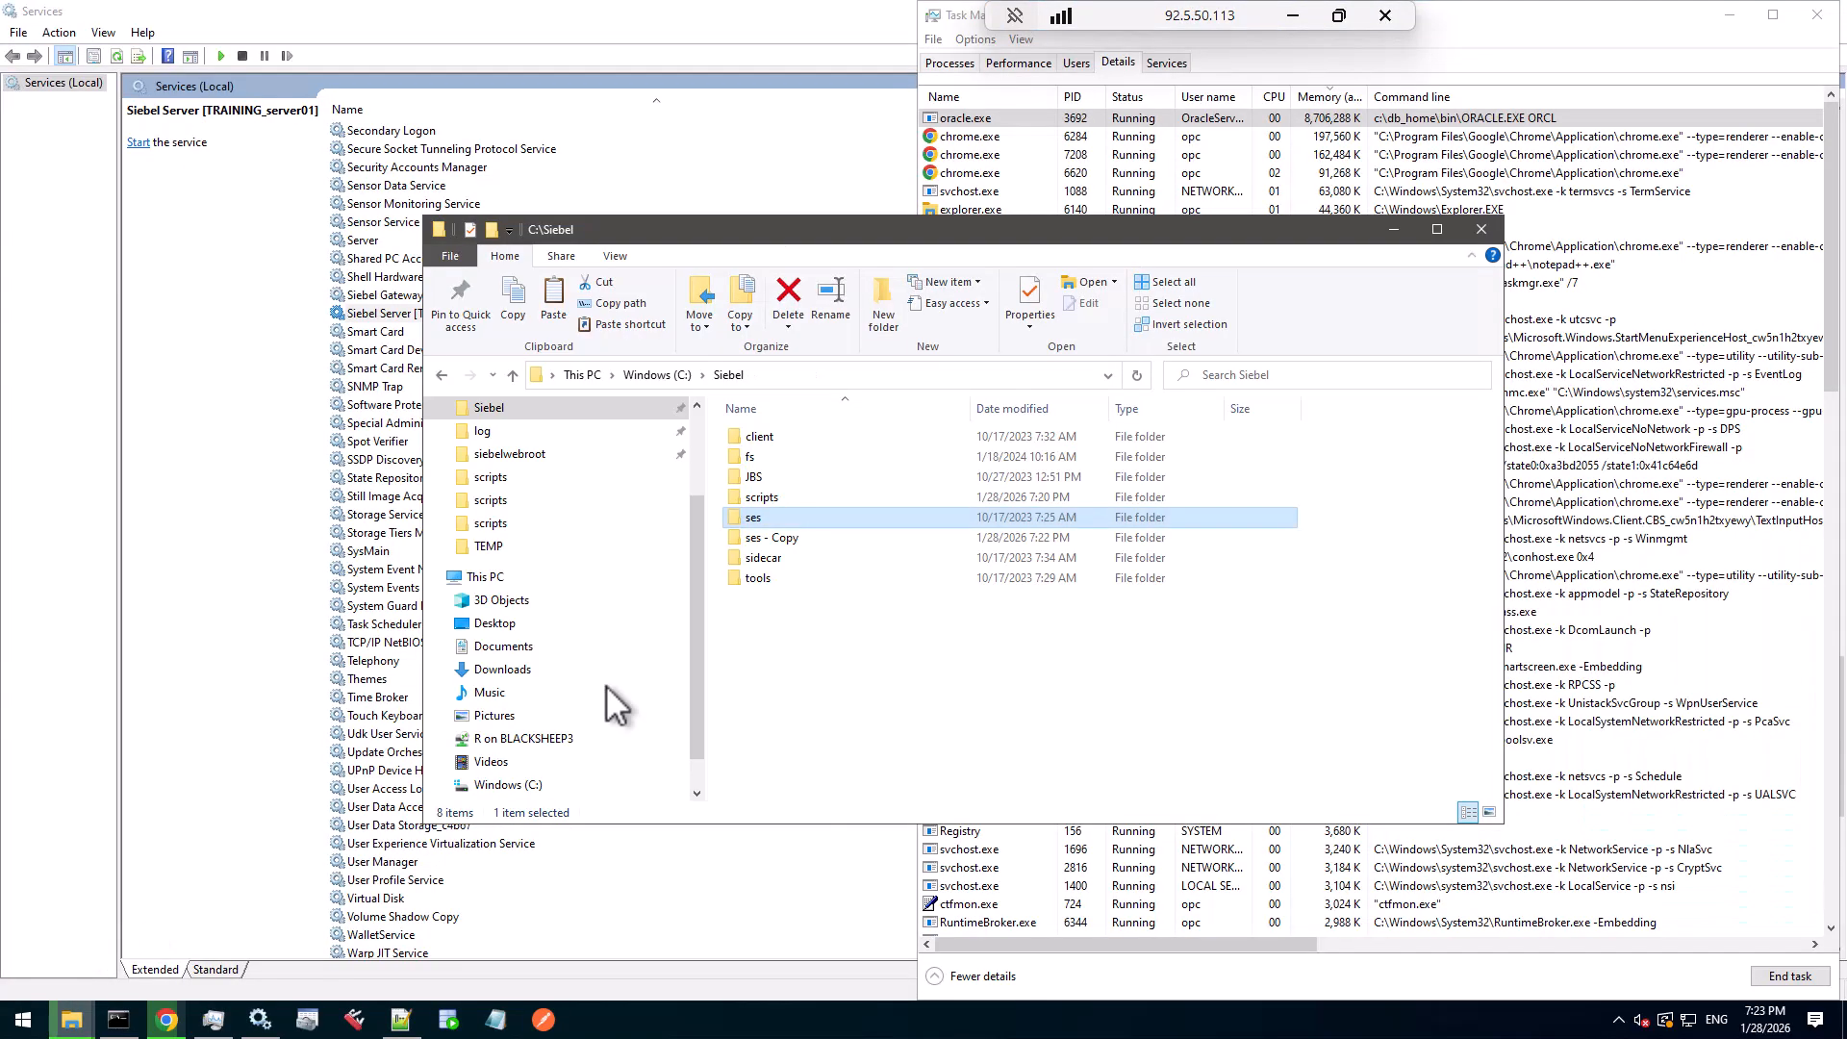
{"action": "left_click", "coordinate": [524, 784]}
{"action": "double_click", "coordinate": [783, 535]}
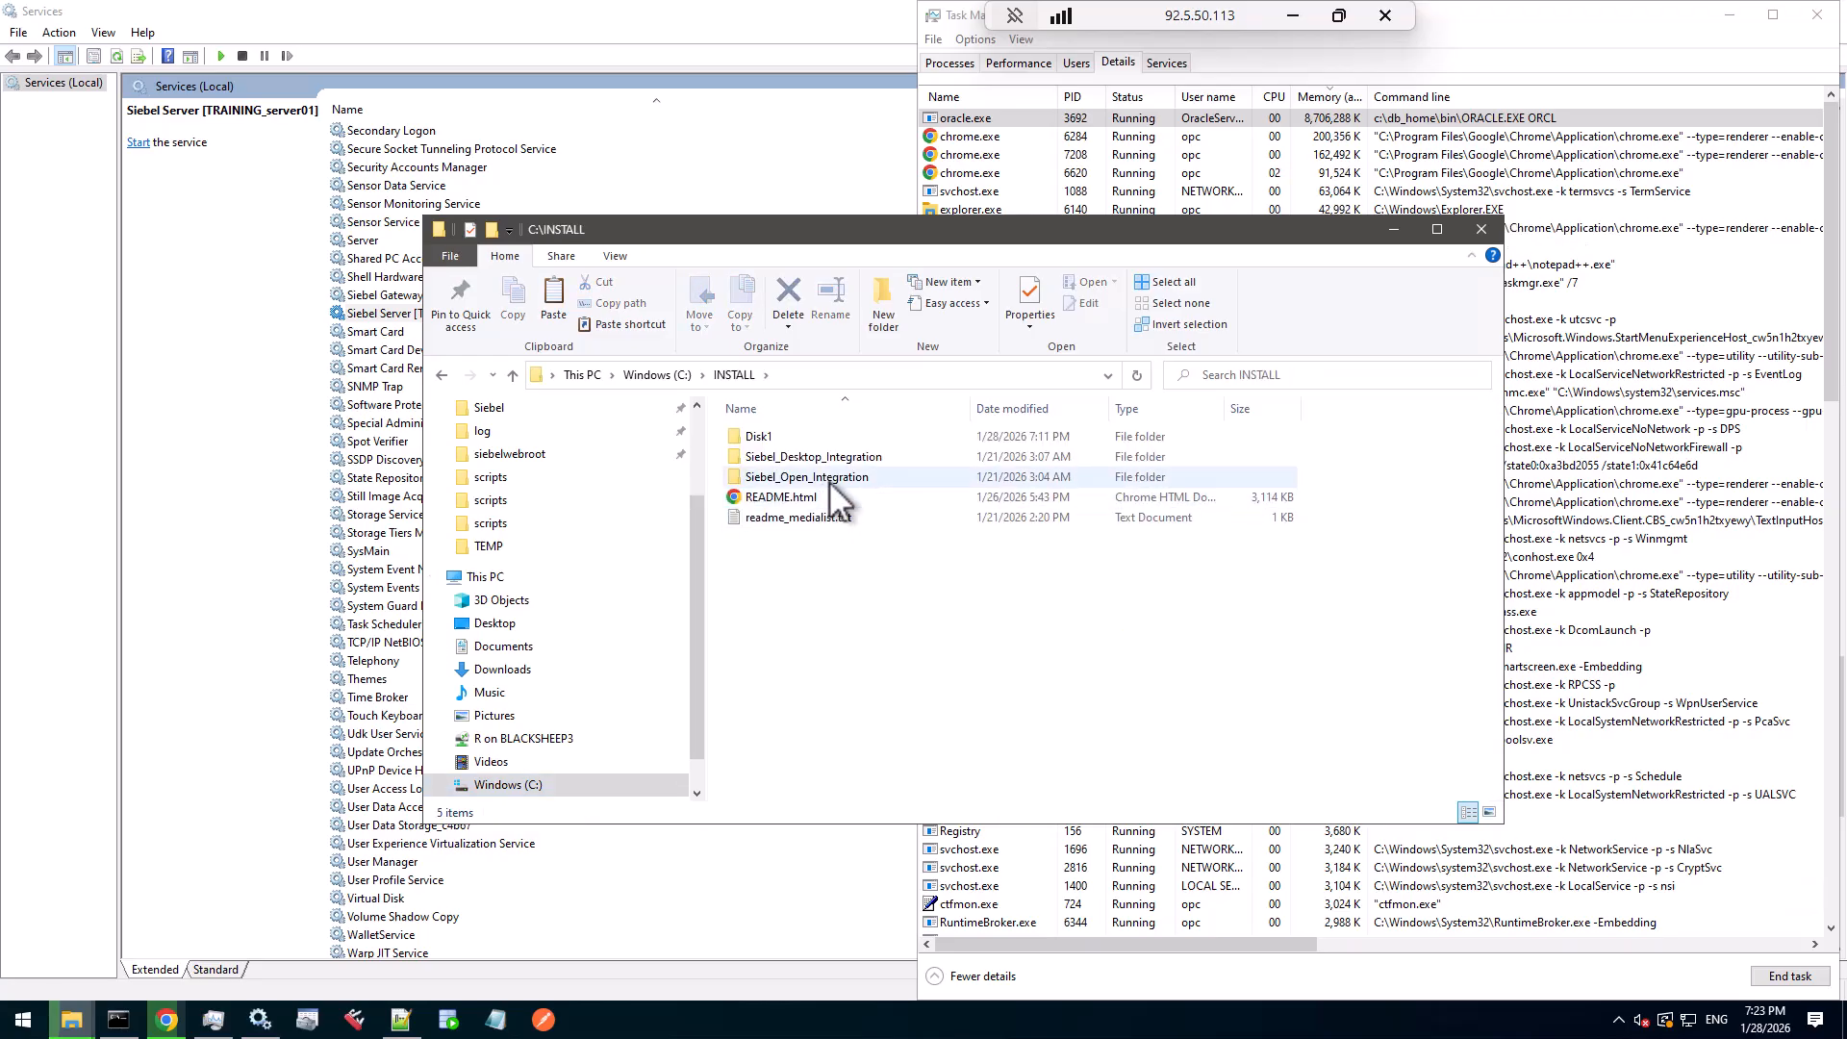
{"action": "left_click", "coordinate": [831, 478]}
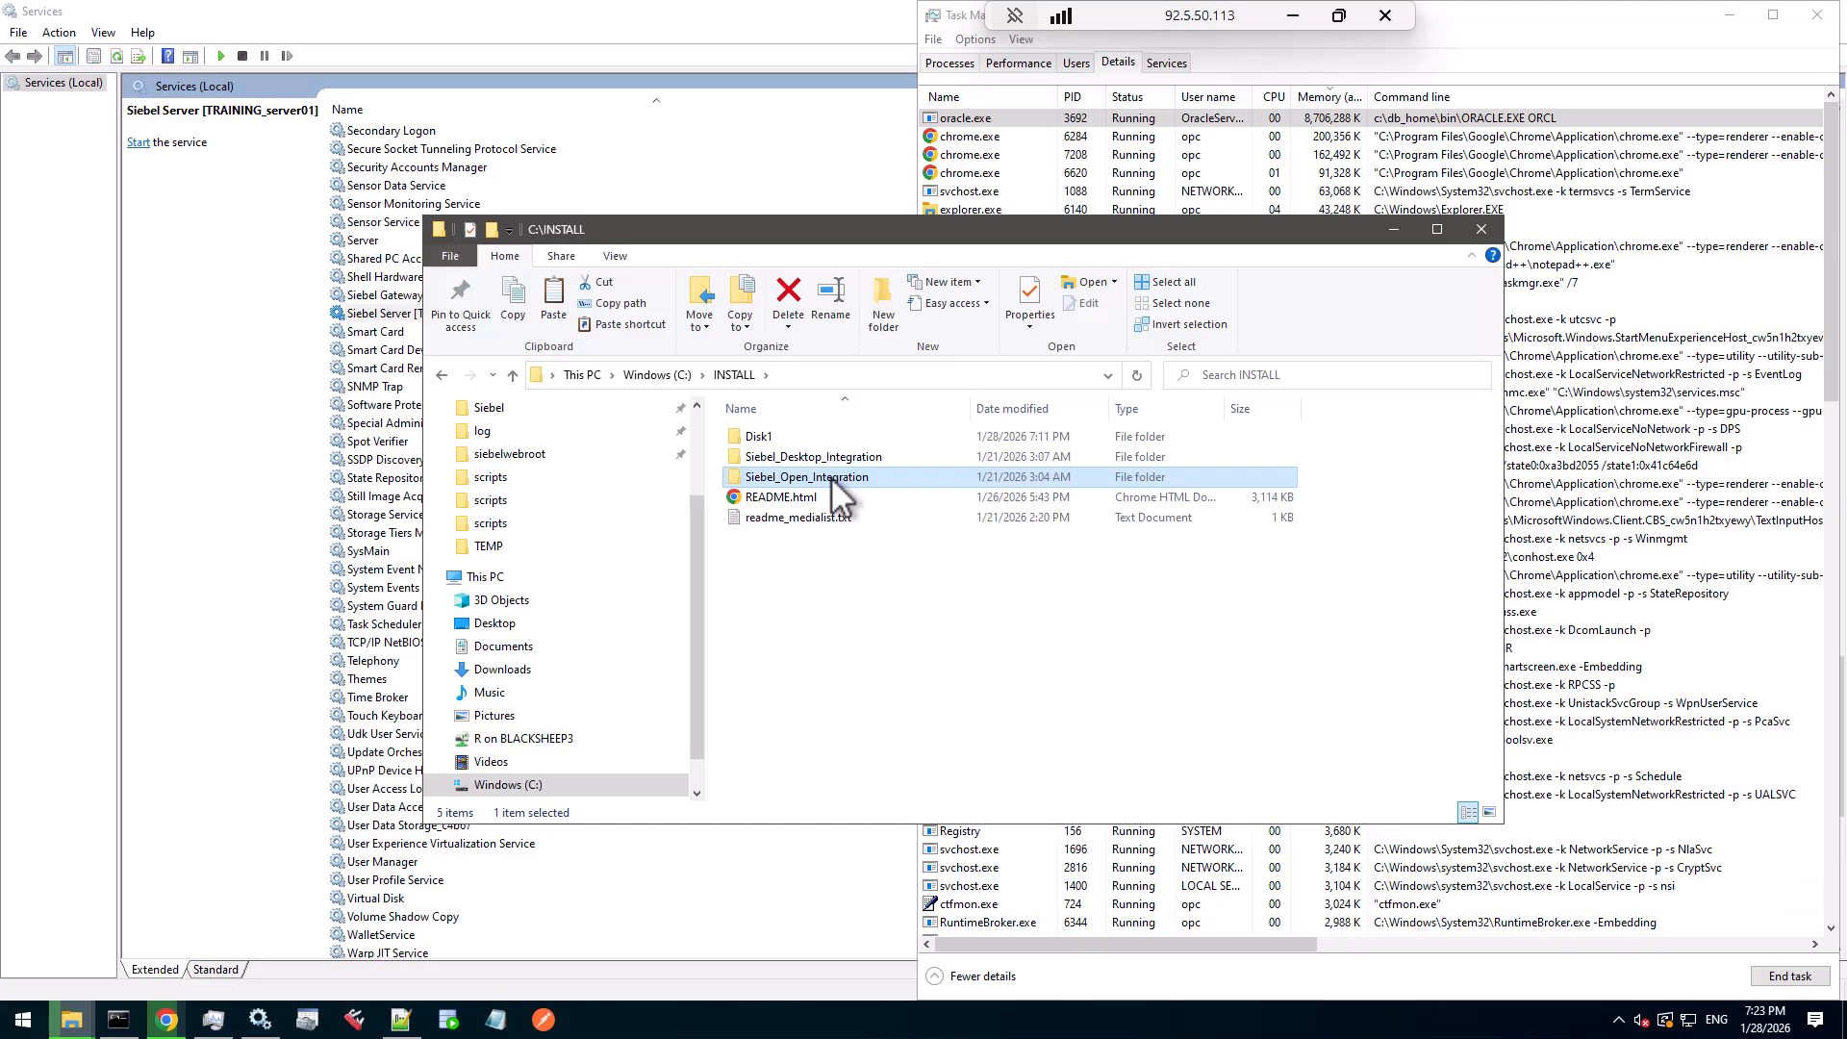
{"action": "left_click", "coordinate": [839, 456]}
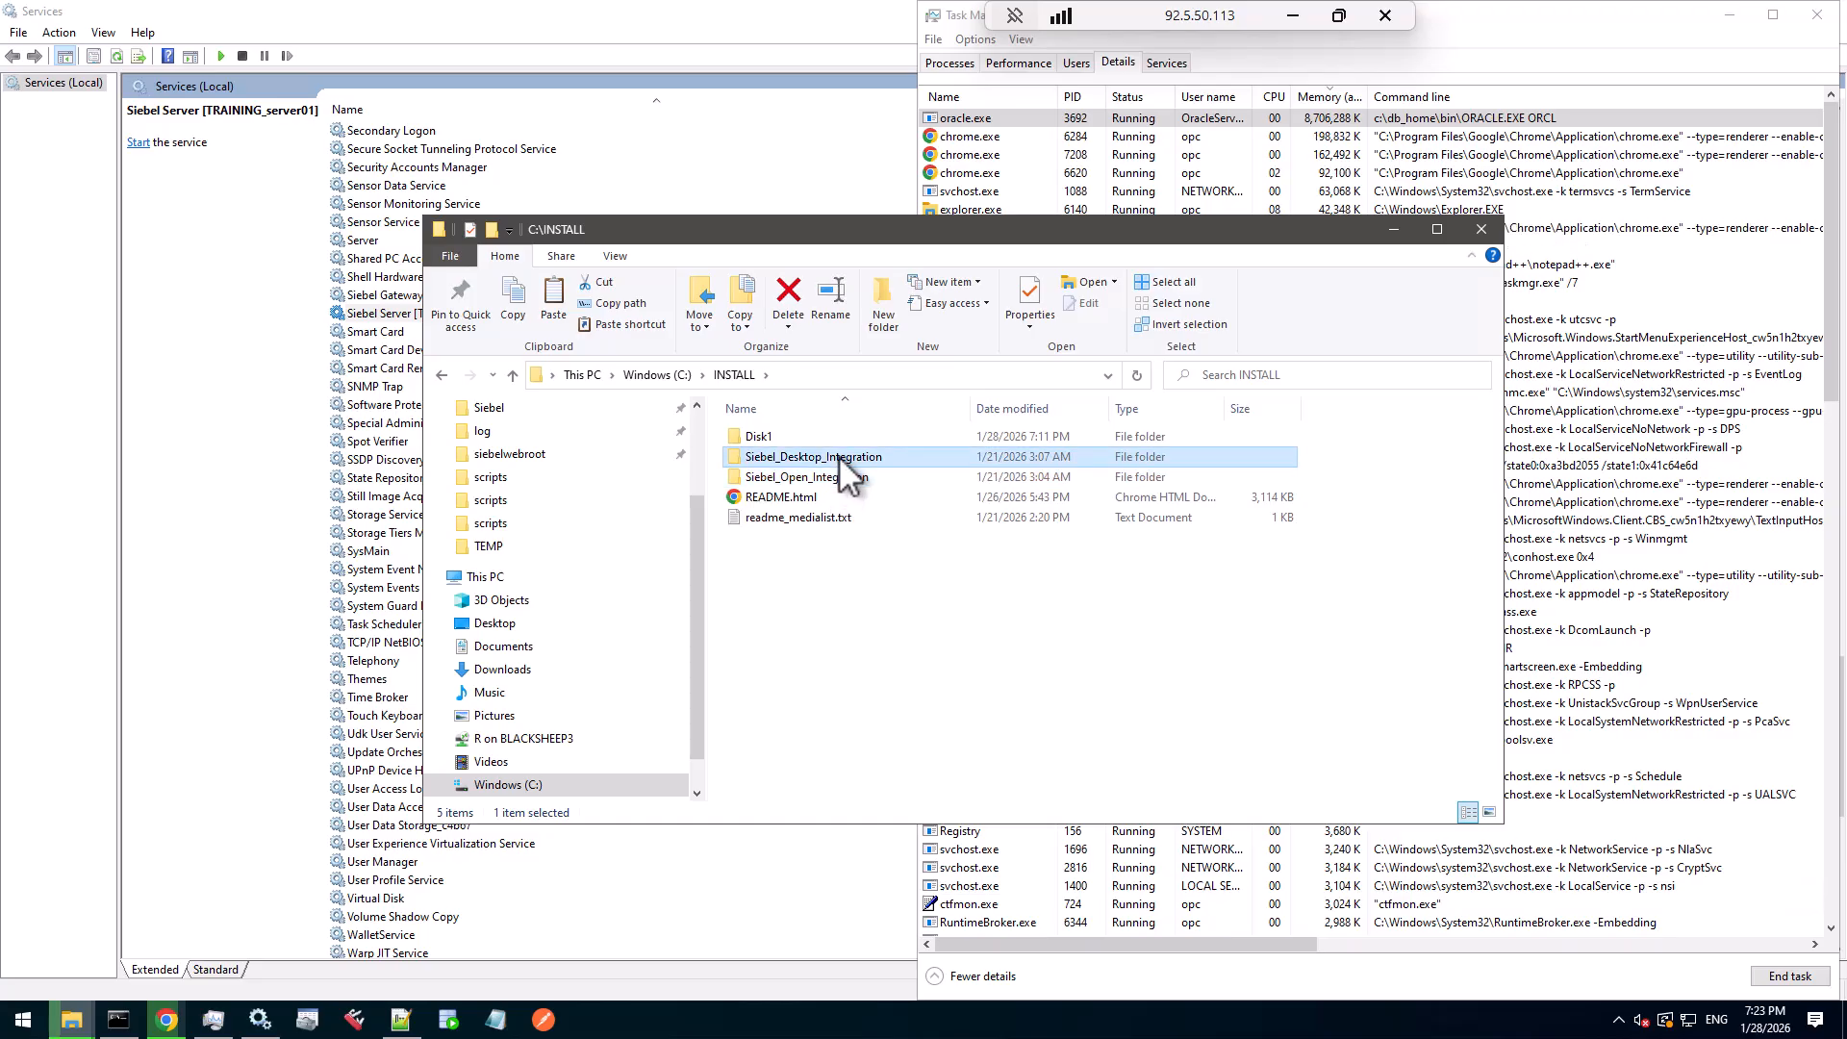
{"action": "double_click", "coordinate": [755, 438]}
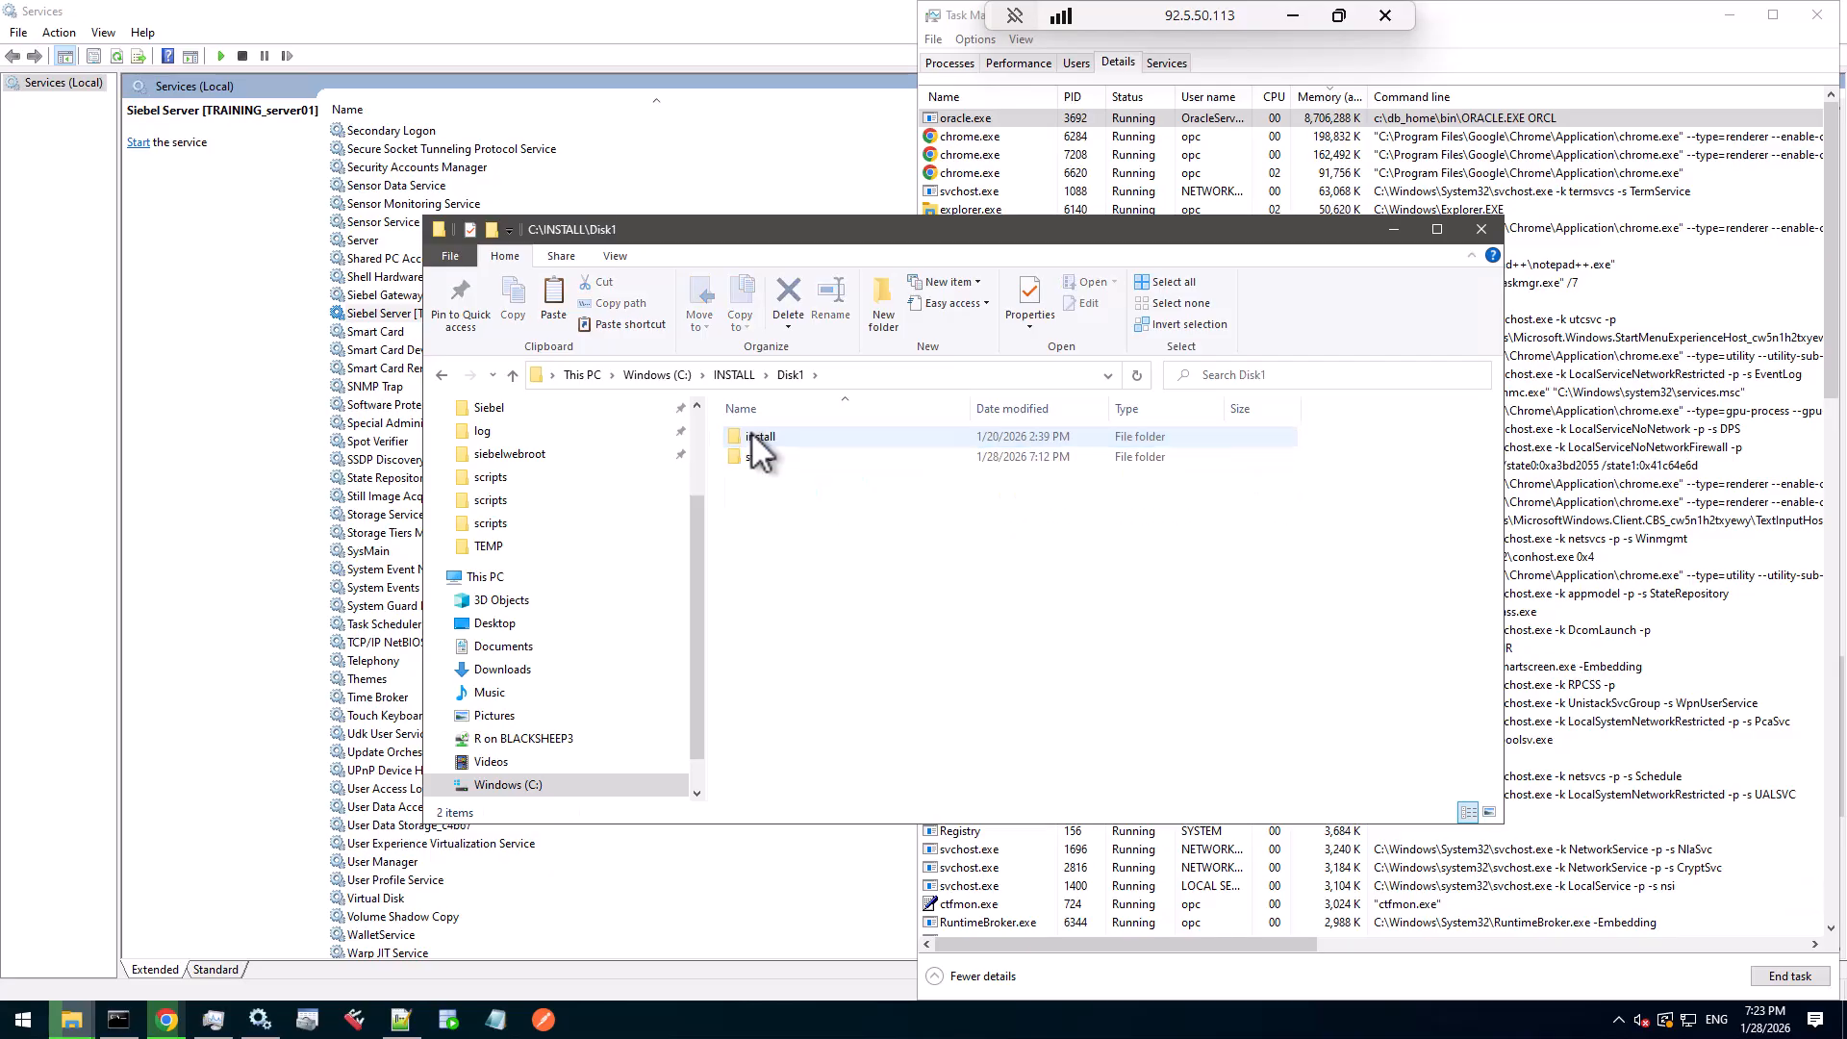
{"action": "double_click", "coordinate": [770, 436]}
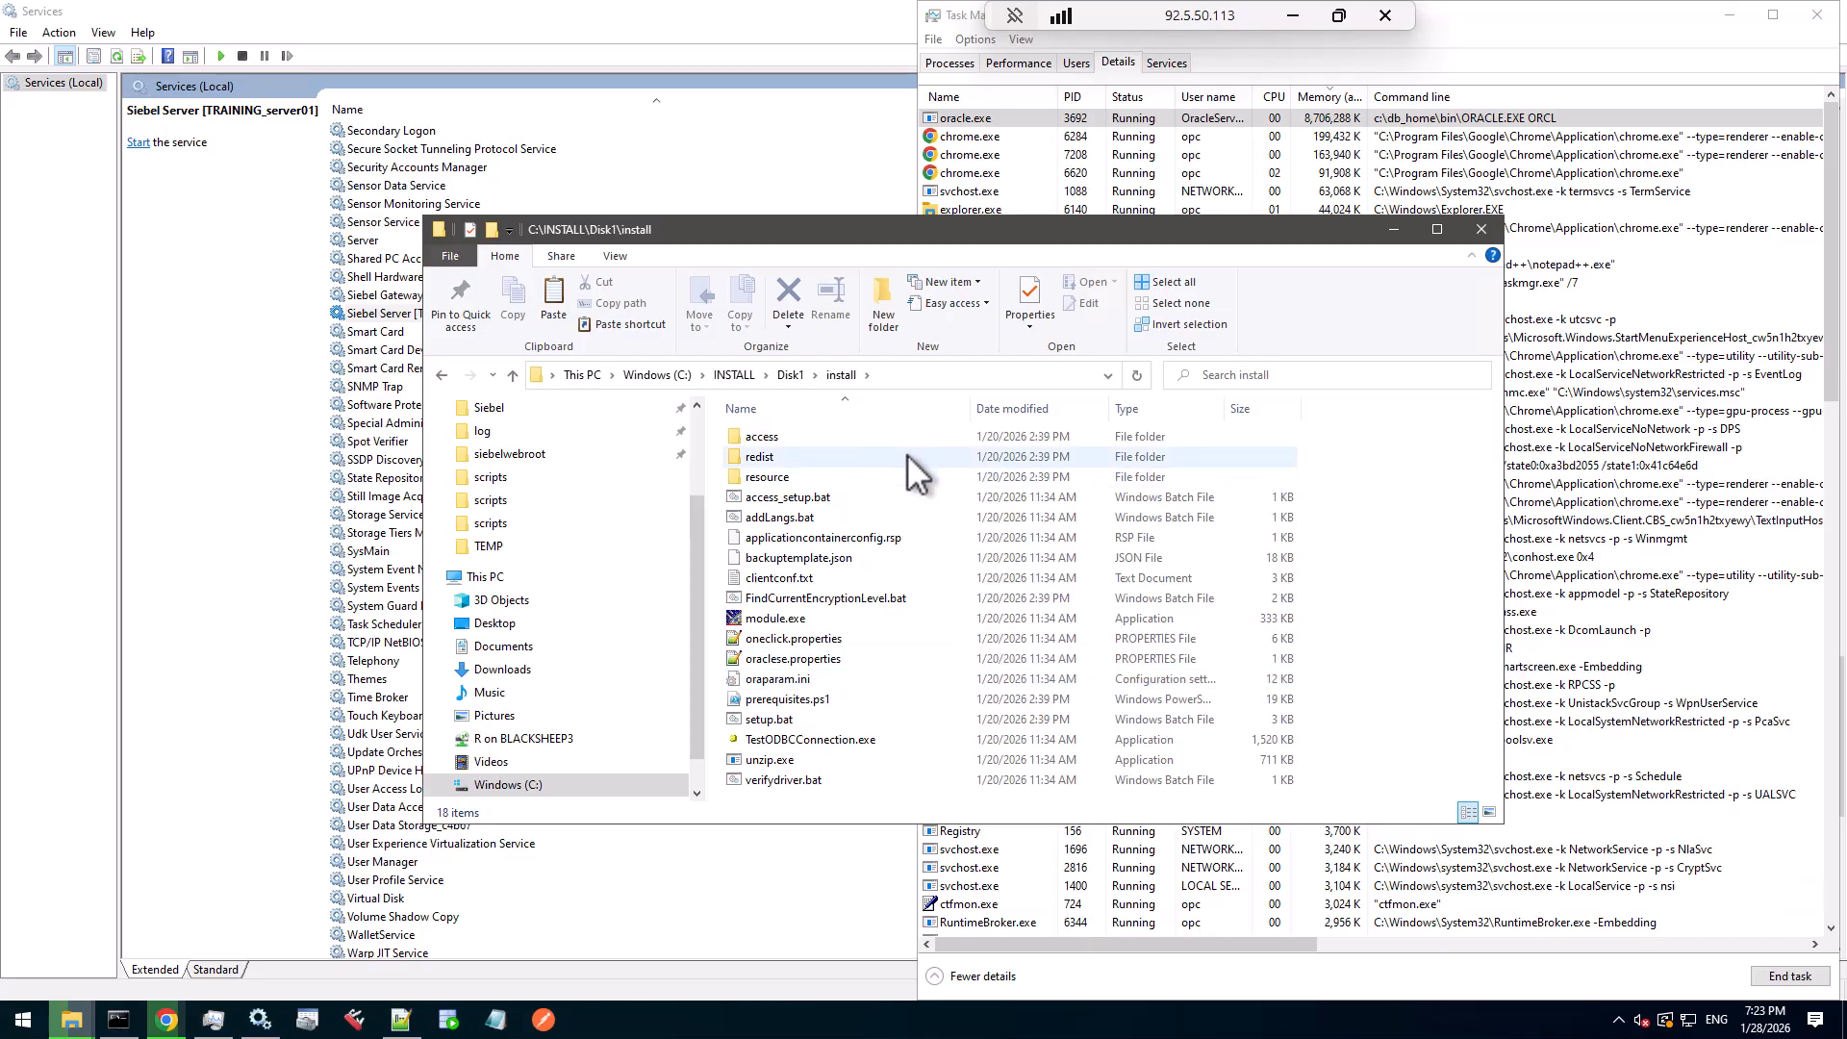
- Launch setup.bat as administrator, minimize the other windows, and cancel leftover service Properties dialogs
{"action": "right_click", "coordinate": [778, 728]}
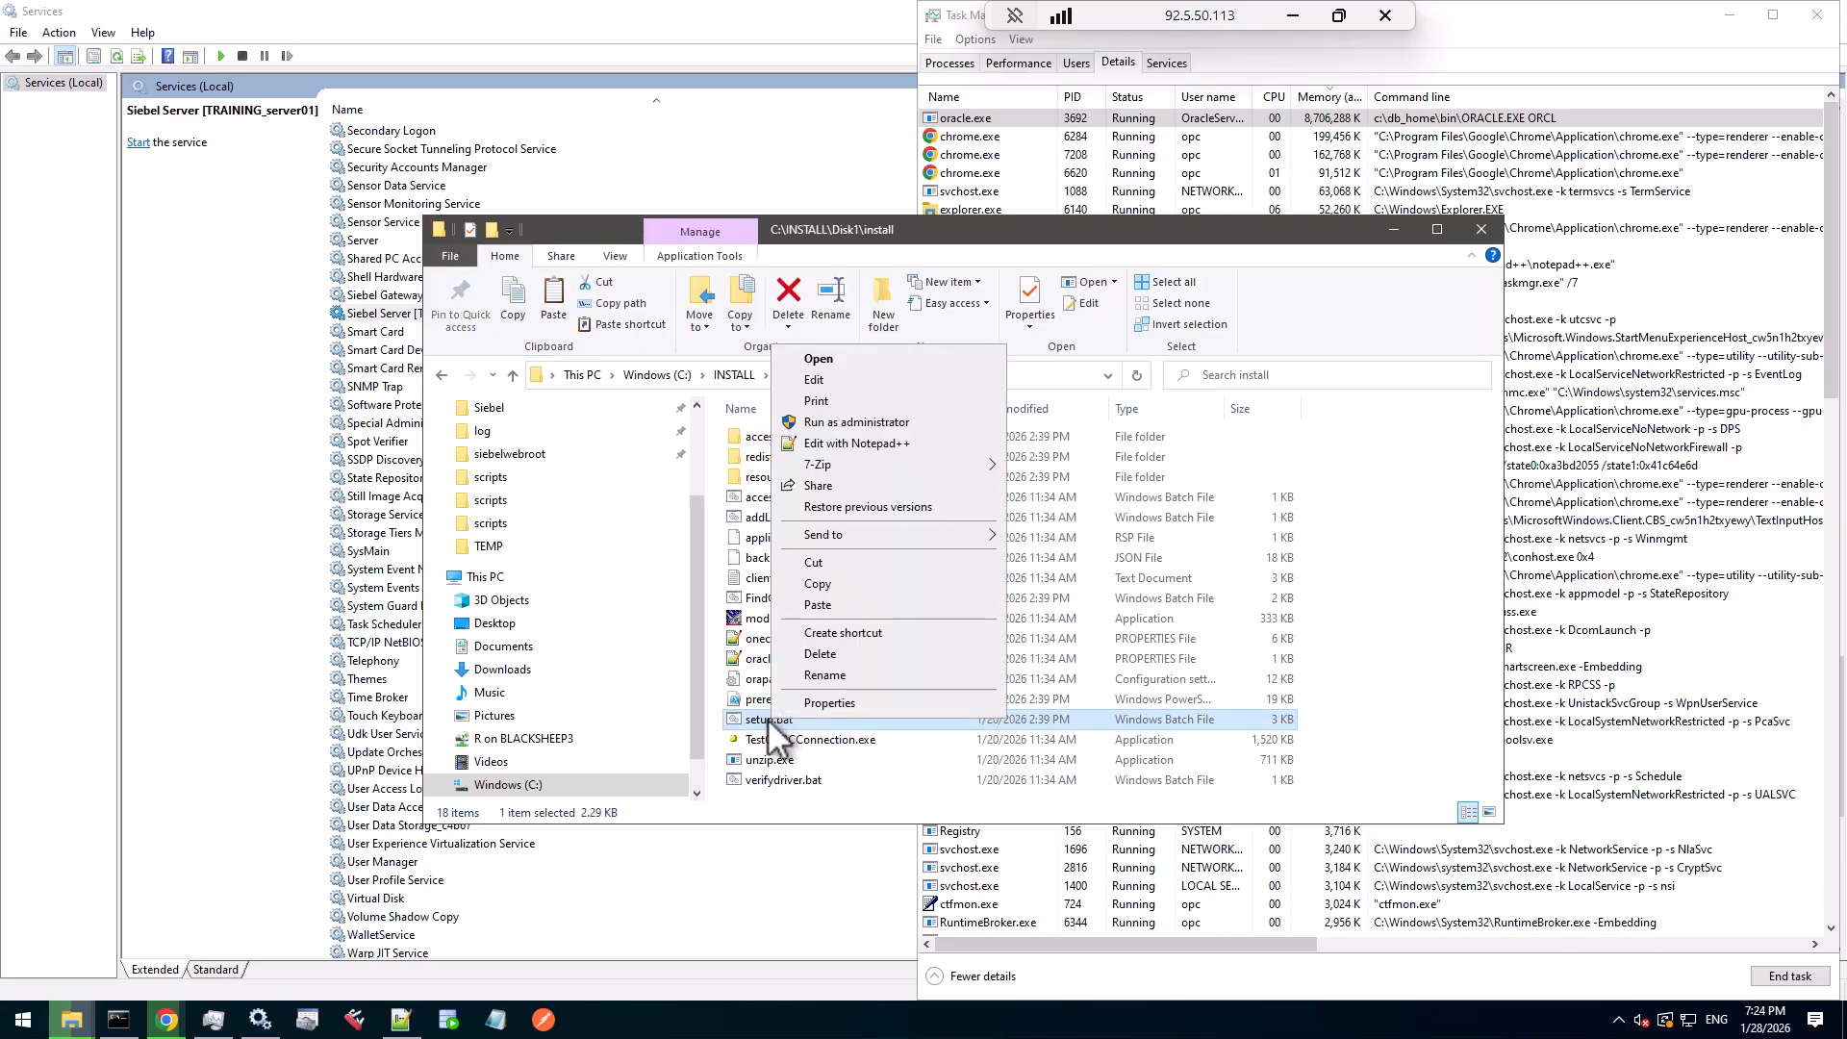
{"action": "left_click", "coordinate": [900, 422]}
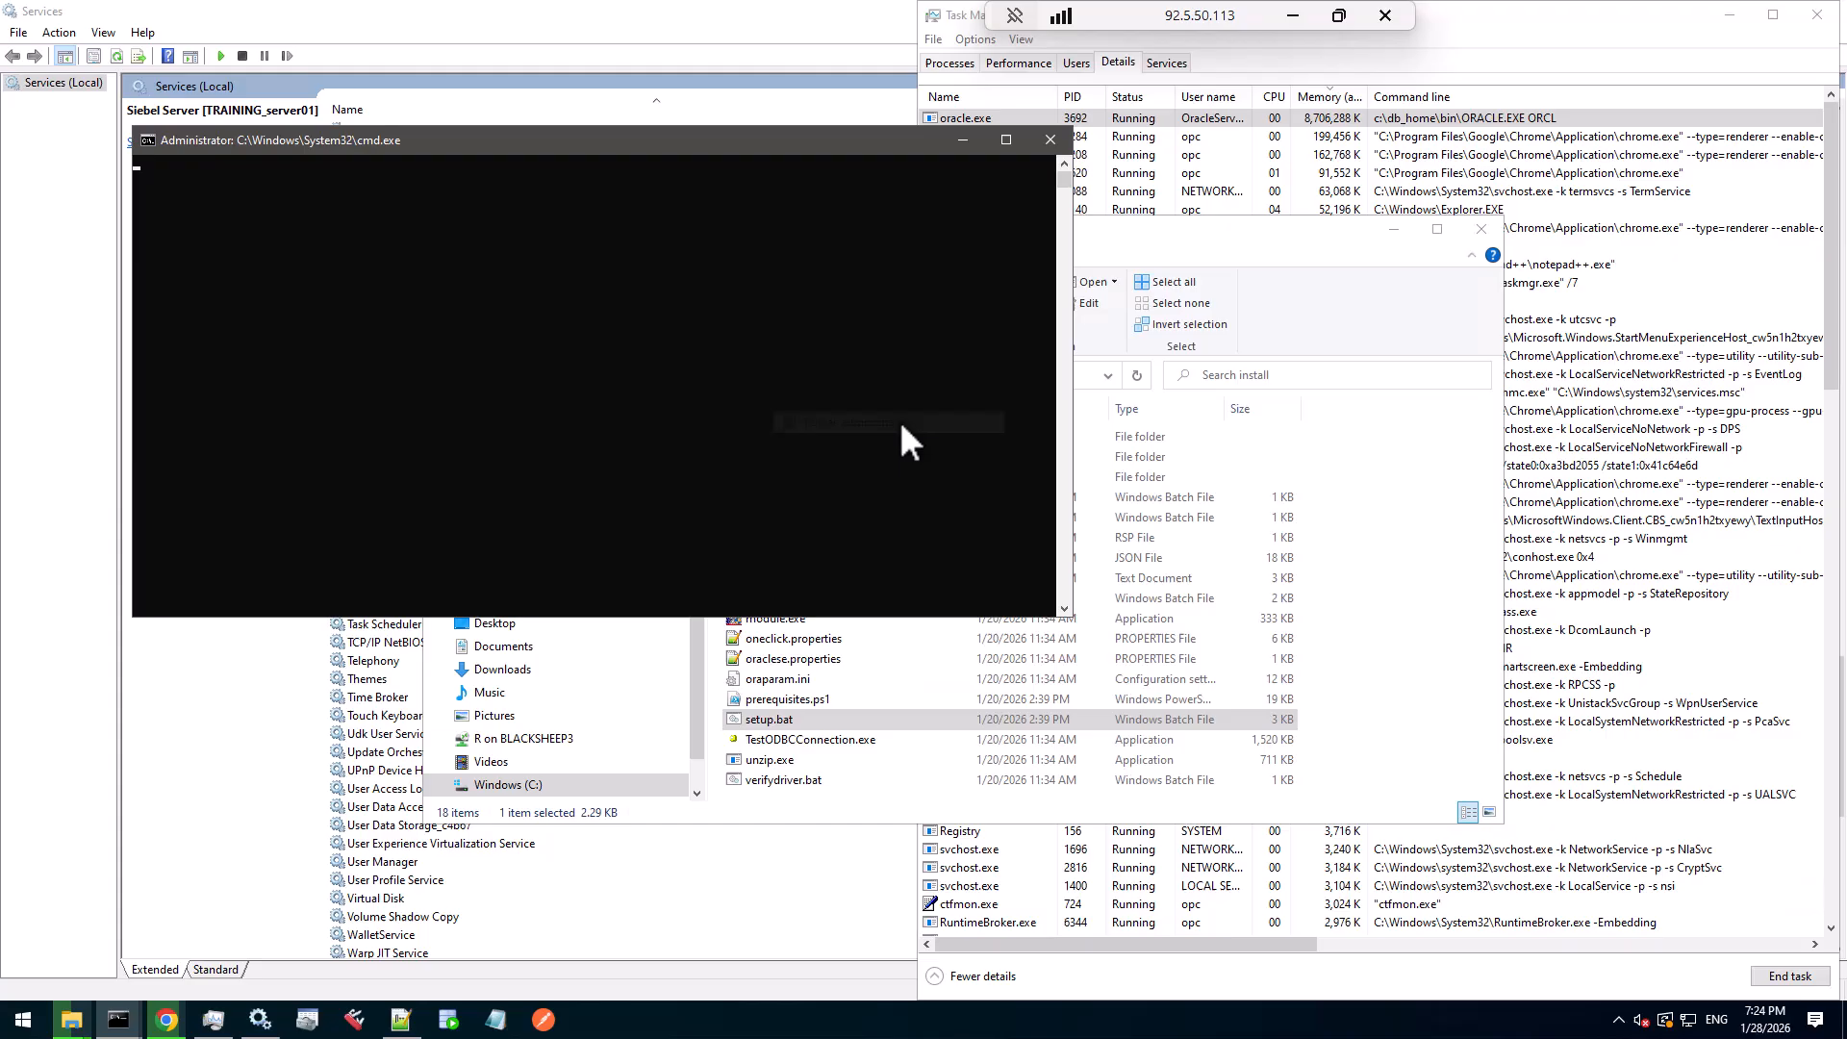
{"action": "left_click", "coordinate": [1395, 228]}
{"action": "left_click", "coordinate": [1730, 15]}
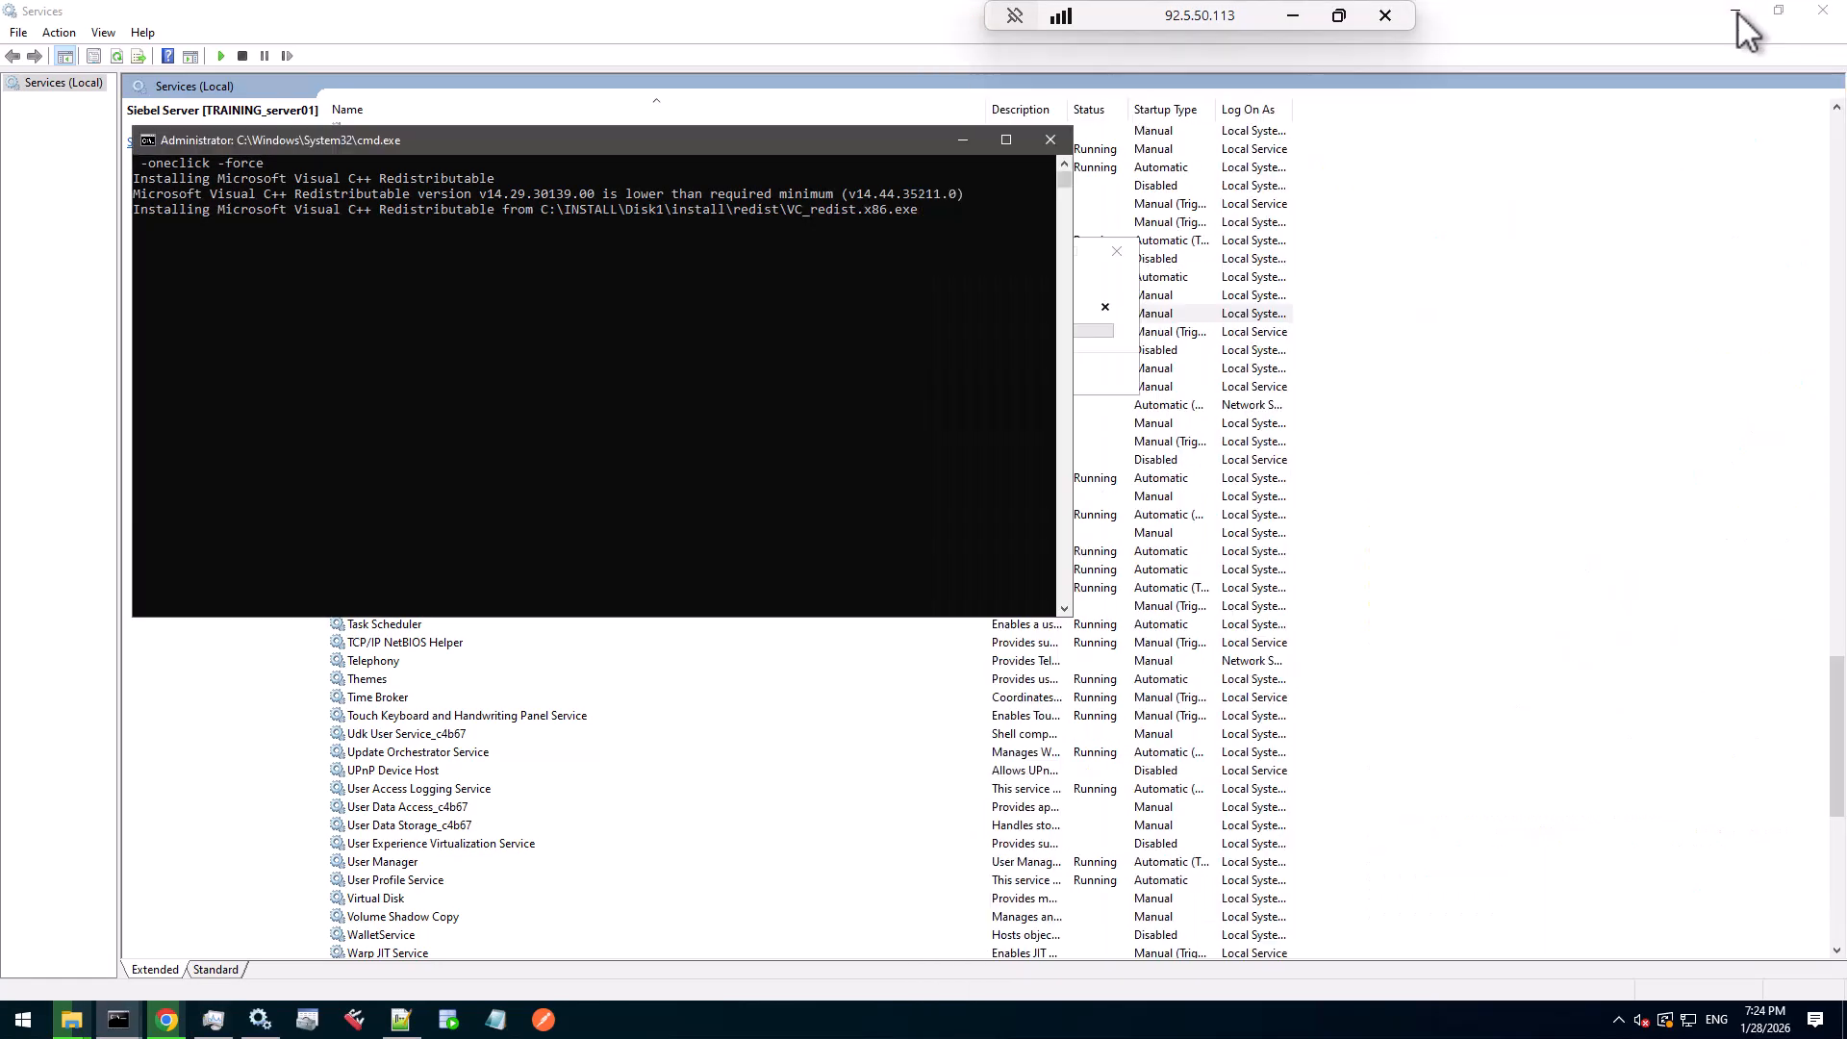
{"action": "left_click", "coordinate": [1735, 12]}
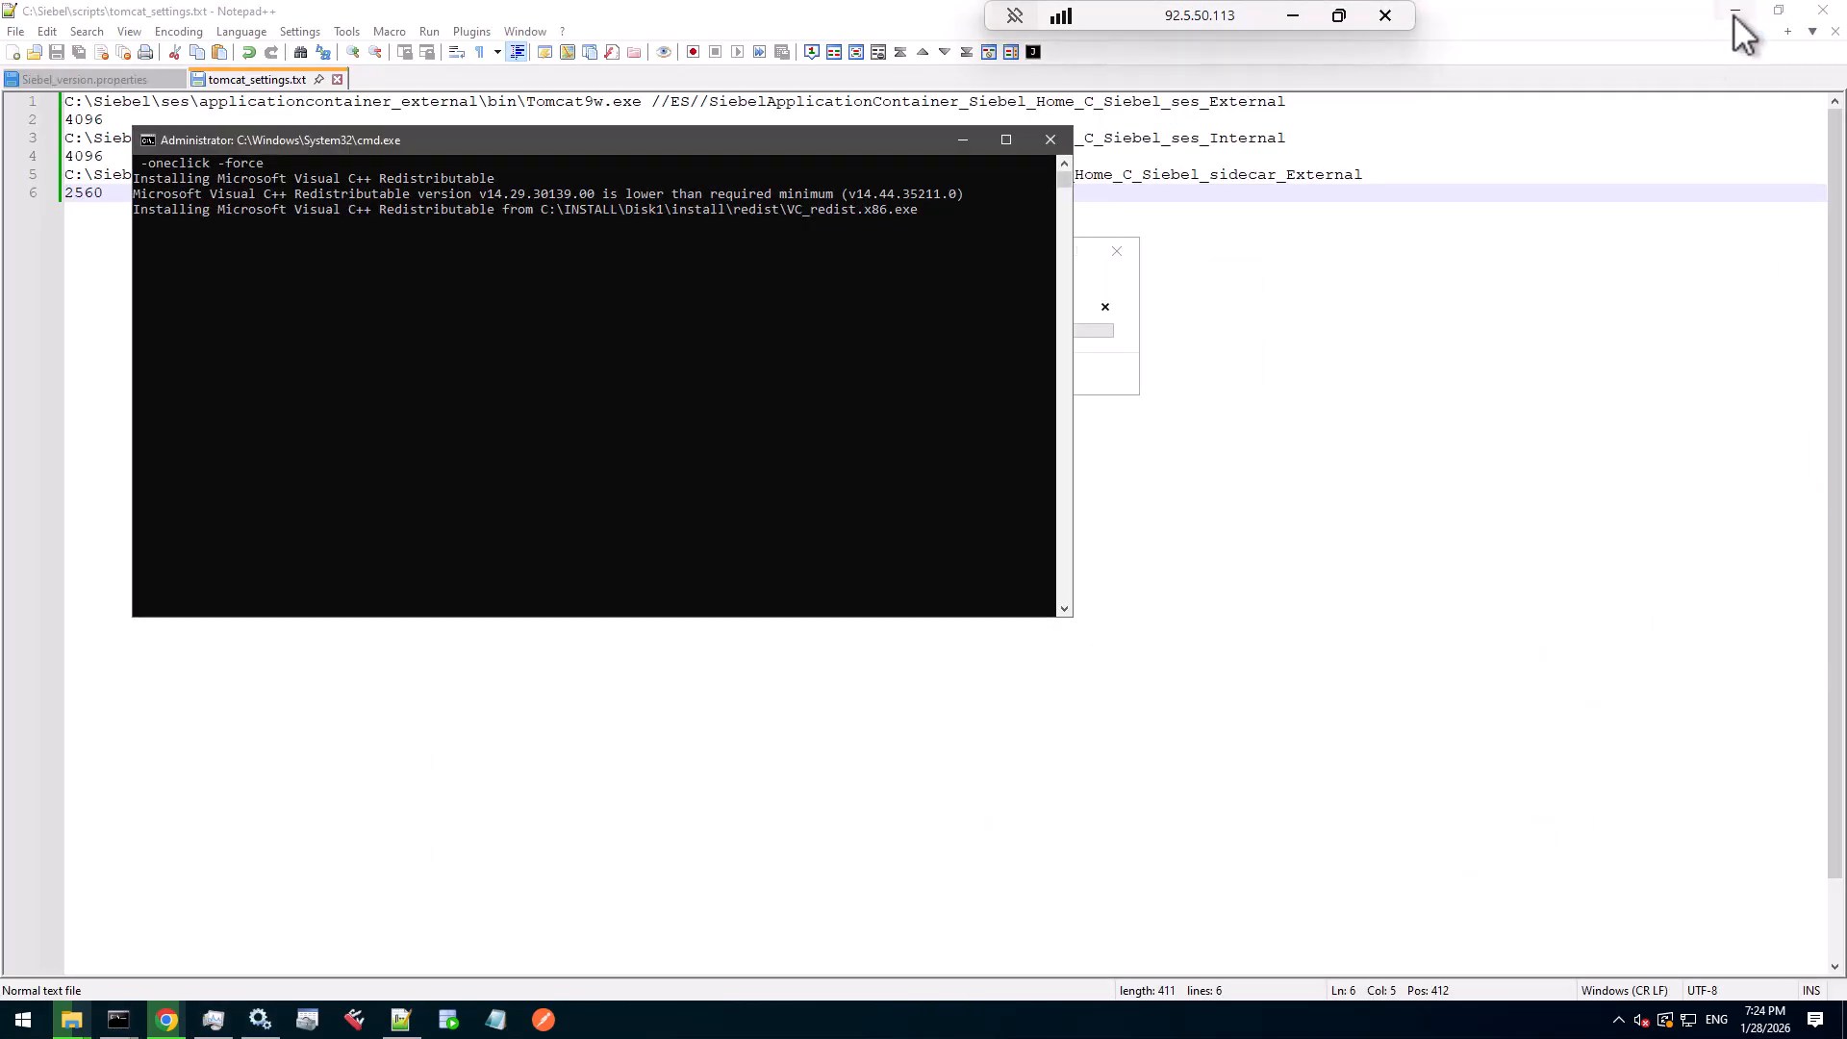
{"action": "left_click", "coordinate": [1737, 14]}
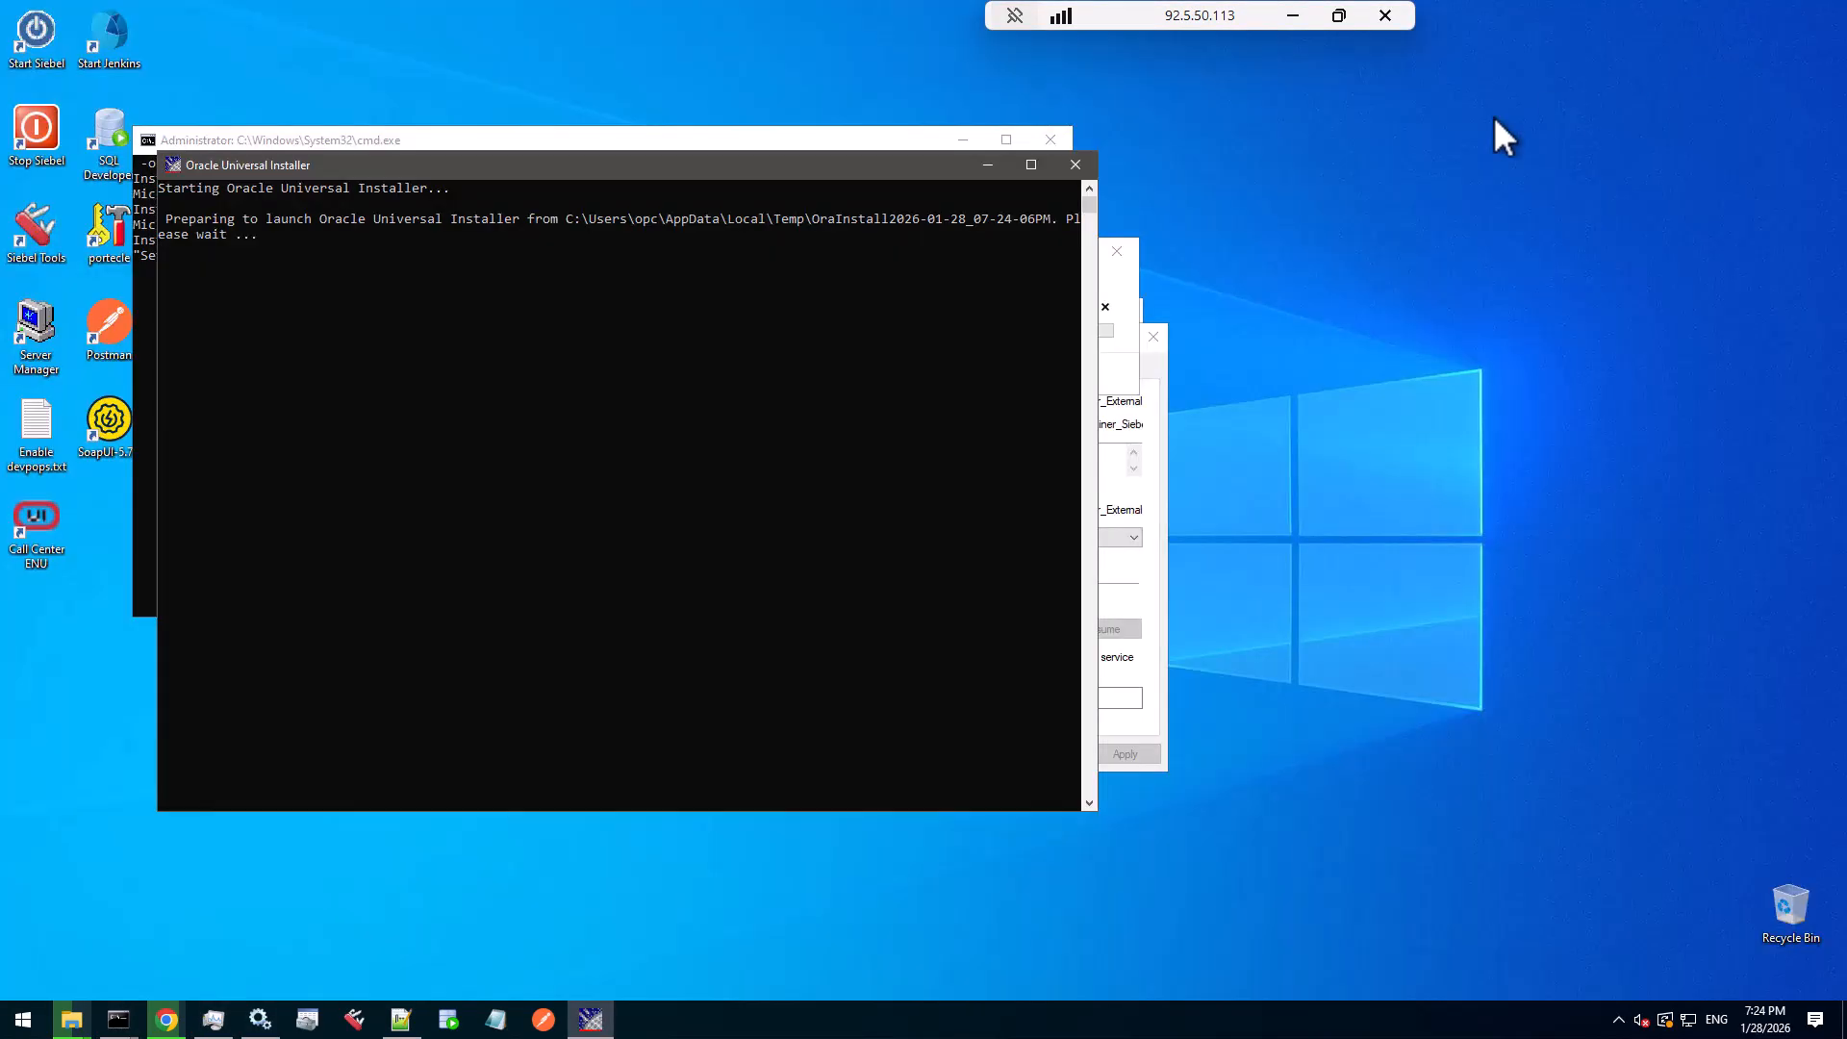
{"action": "left_click", "coordinate": [962, 139]}
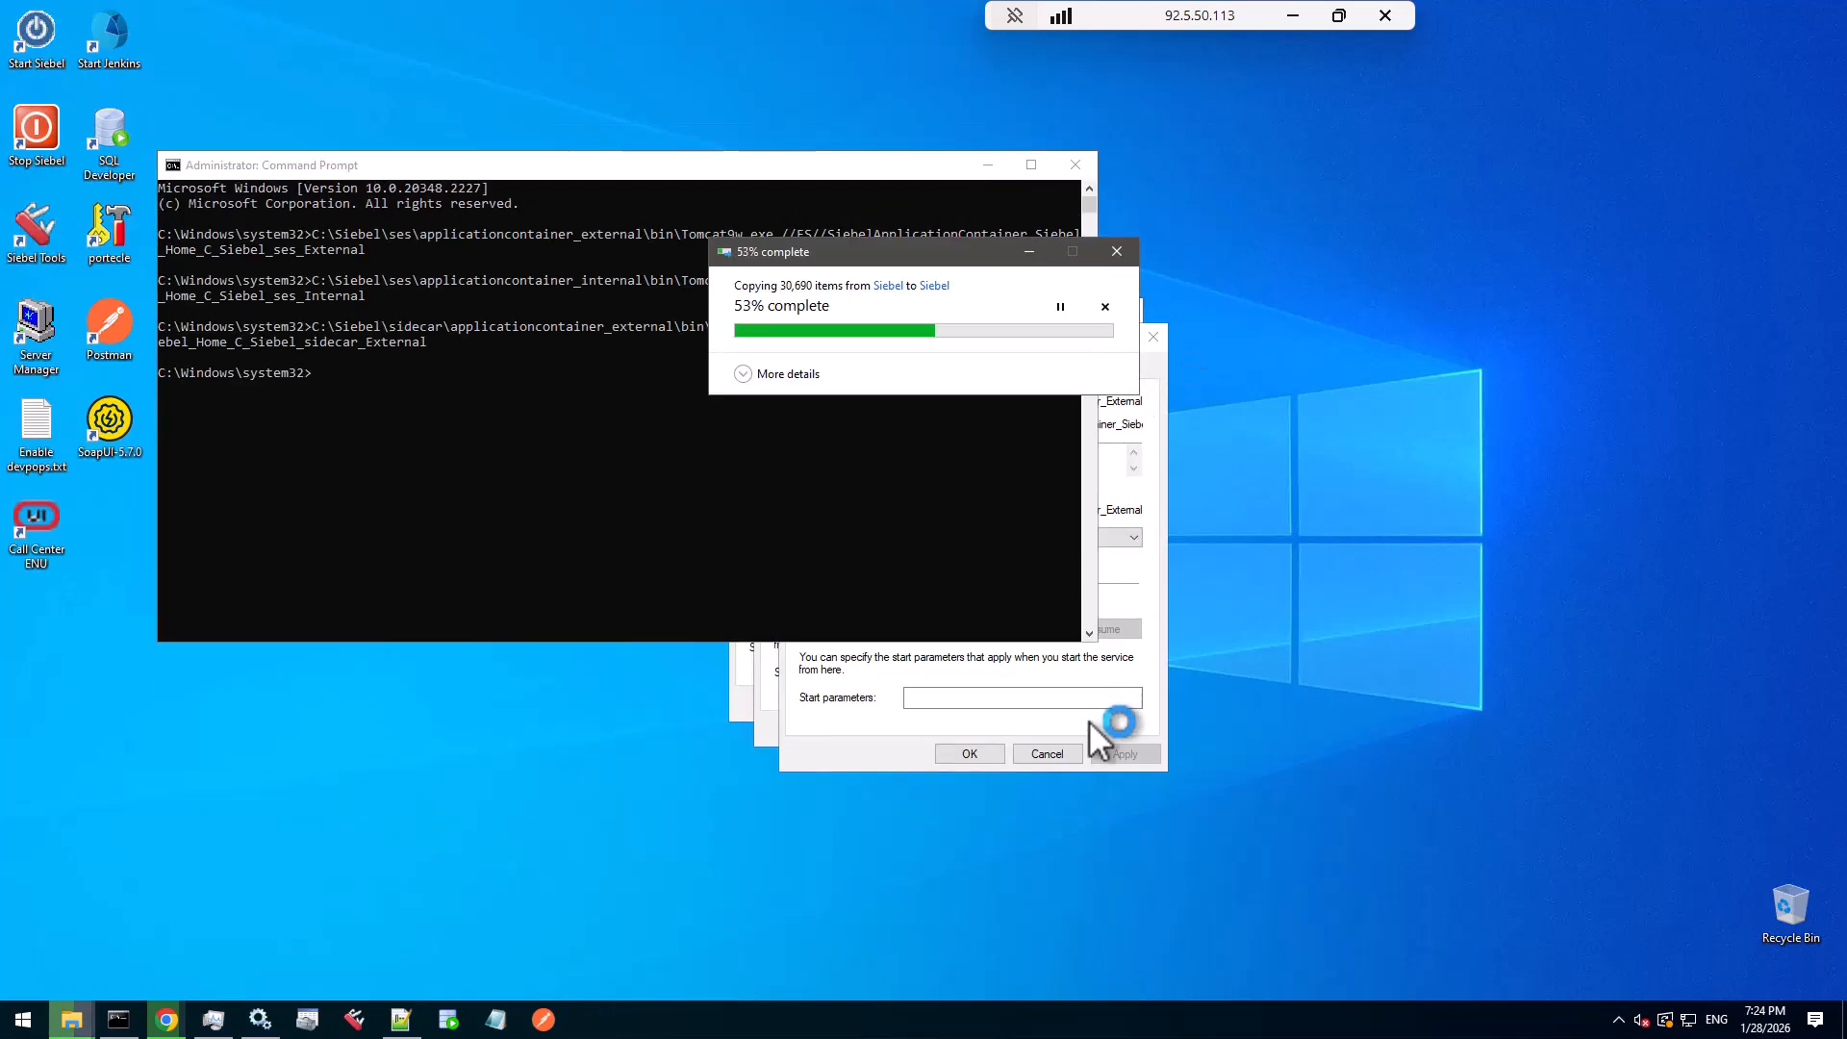
{"action": "left_click", "coordinate": [1048, 751]}
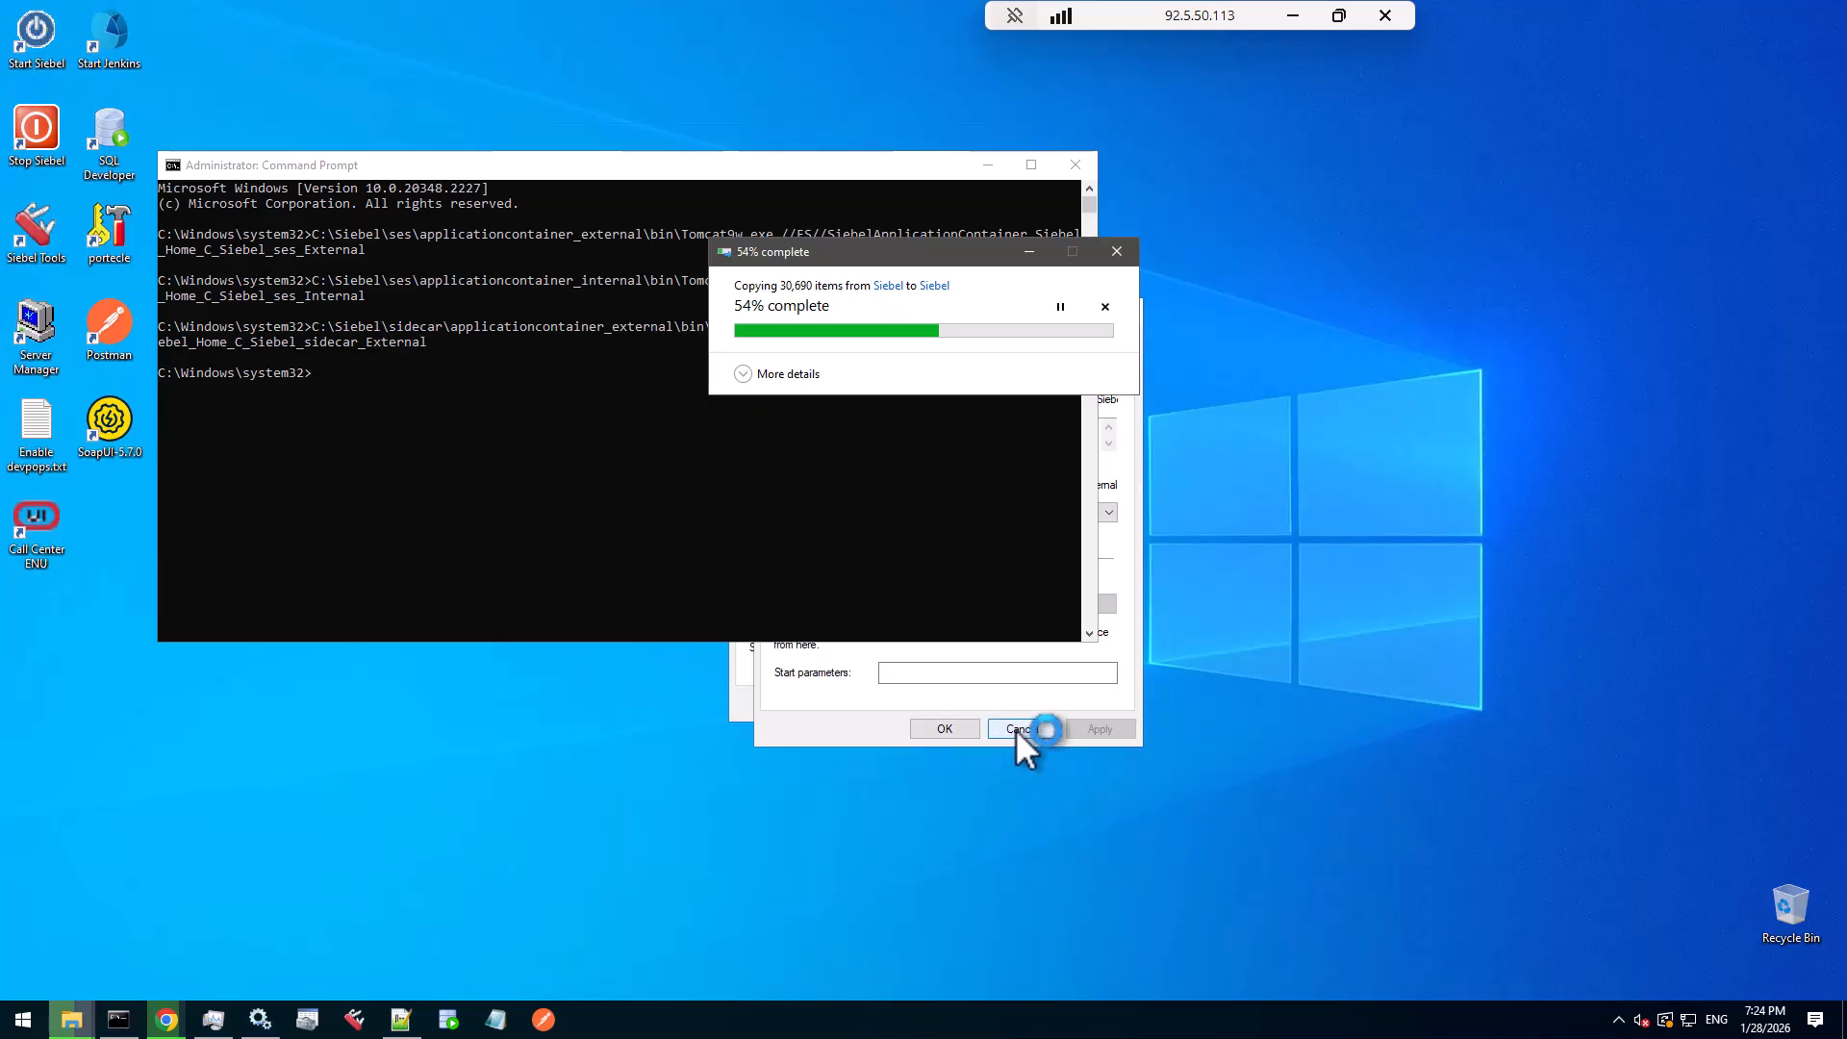
{"action": "left_click", "coordinate": [999, 703]}
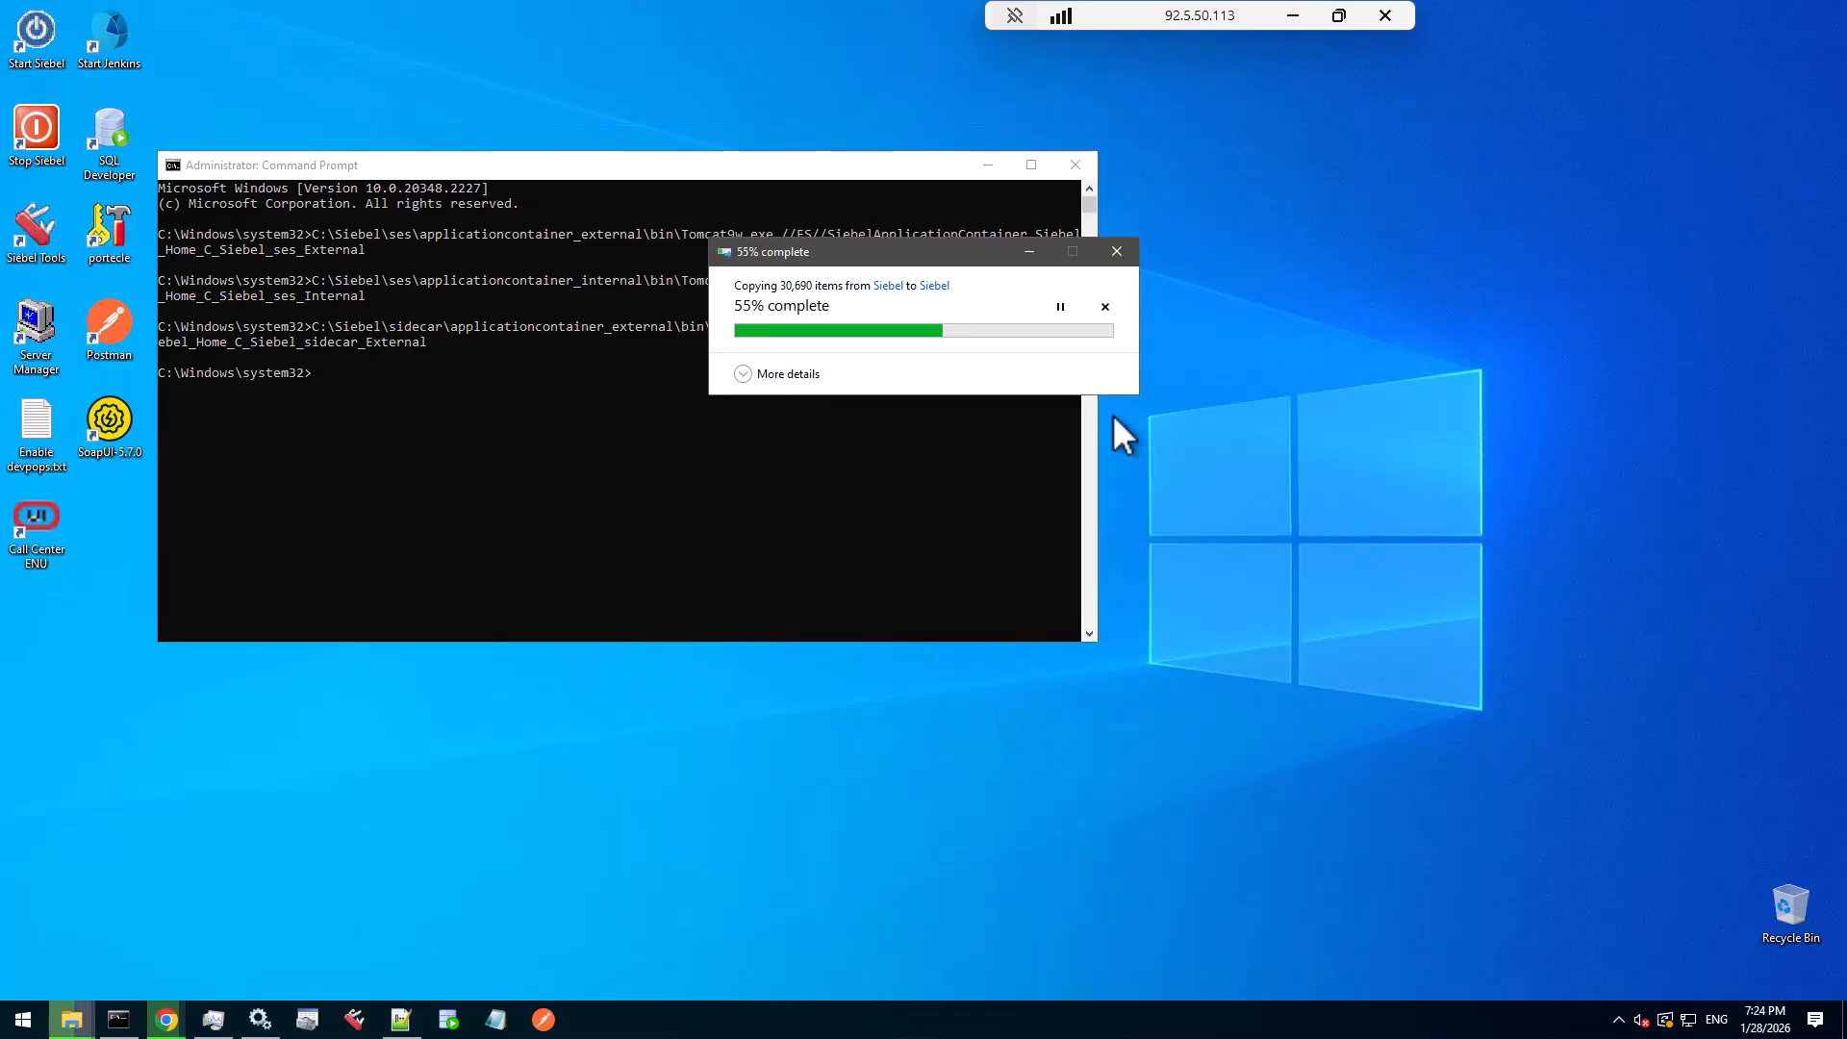
- Select C:\Siebel\tools as the existing installation directory and continue to the Oracle Database question
{"action": "left_click", "coordinate": [986, 162]}
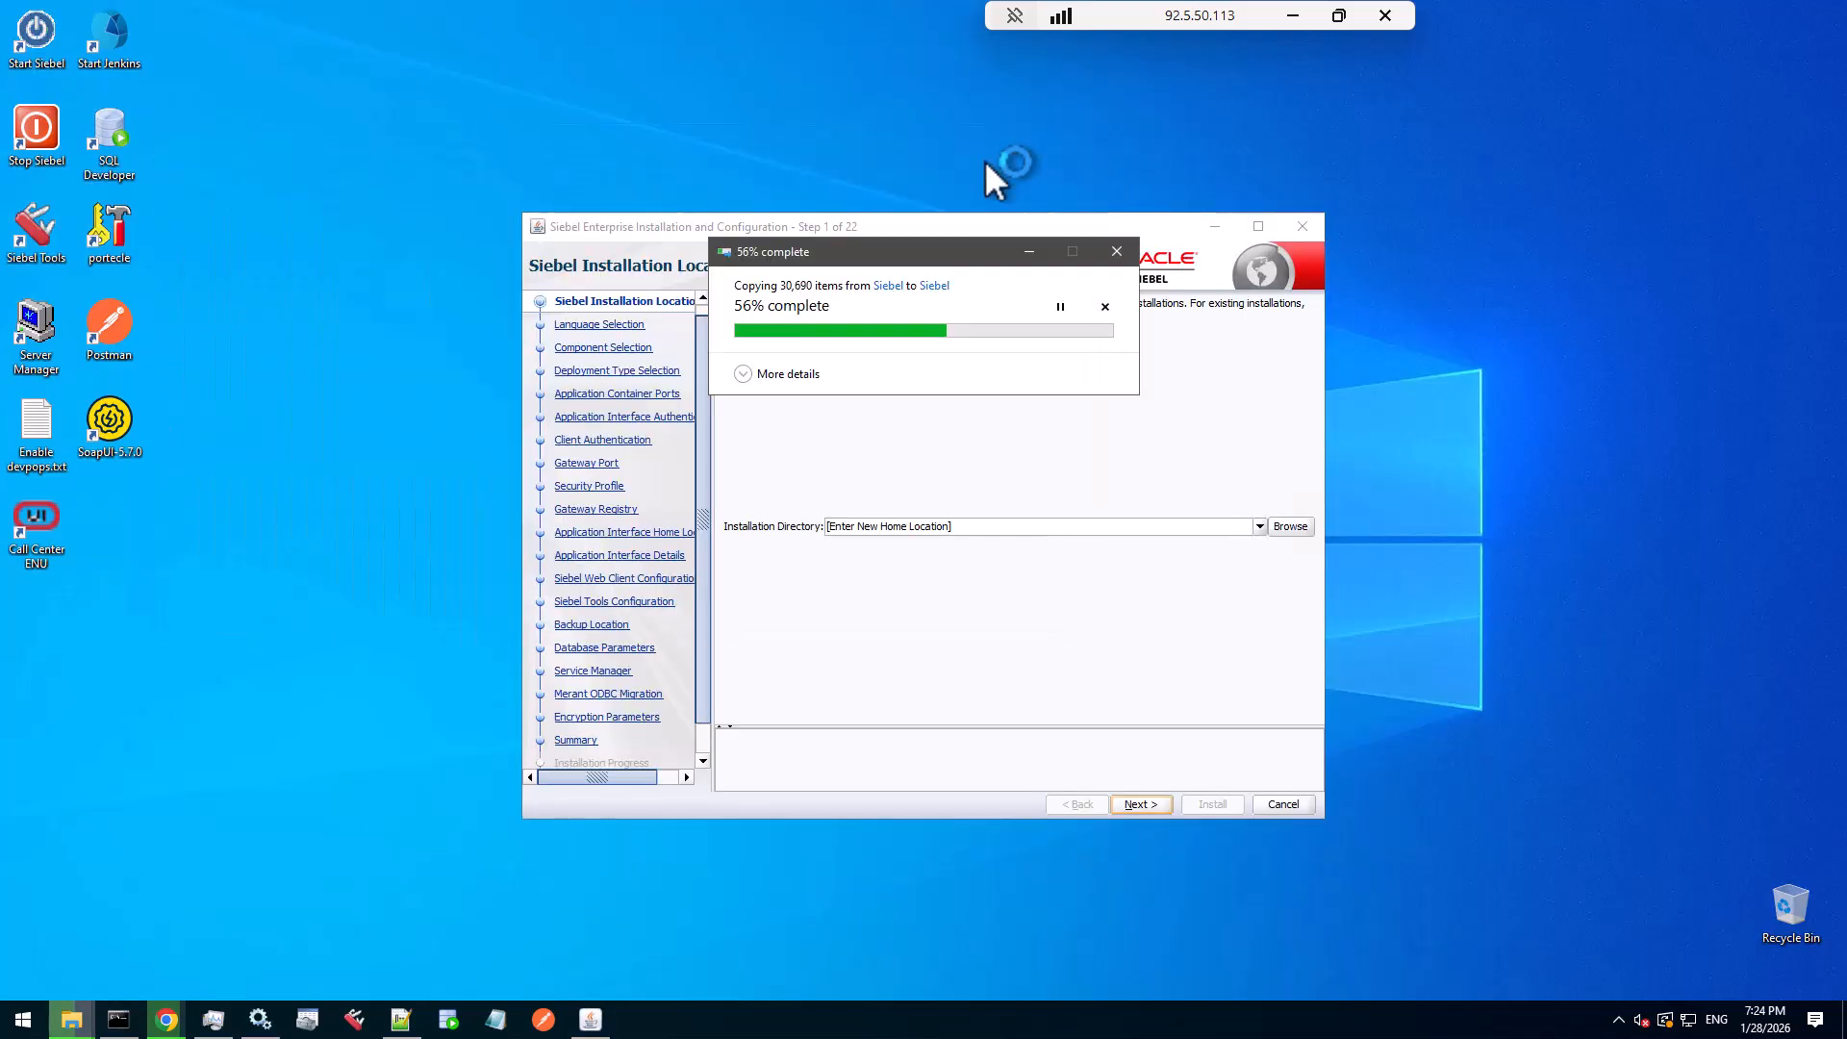
{"action": "left_click", "coordinate": [1003, 223]}
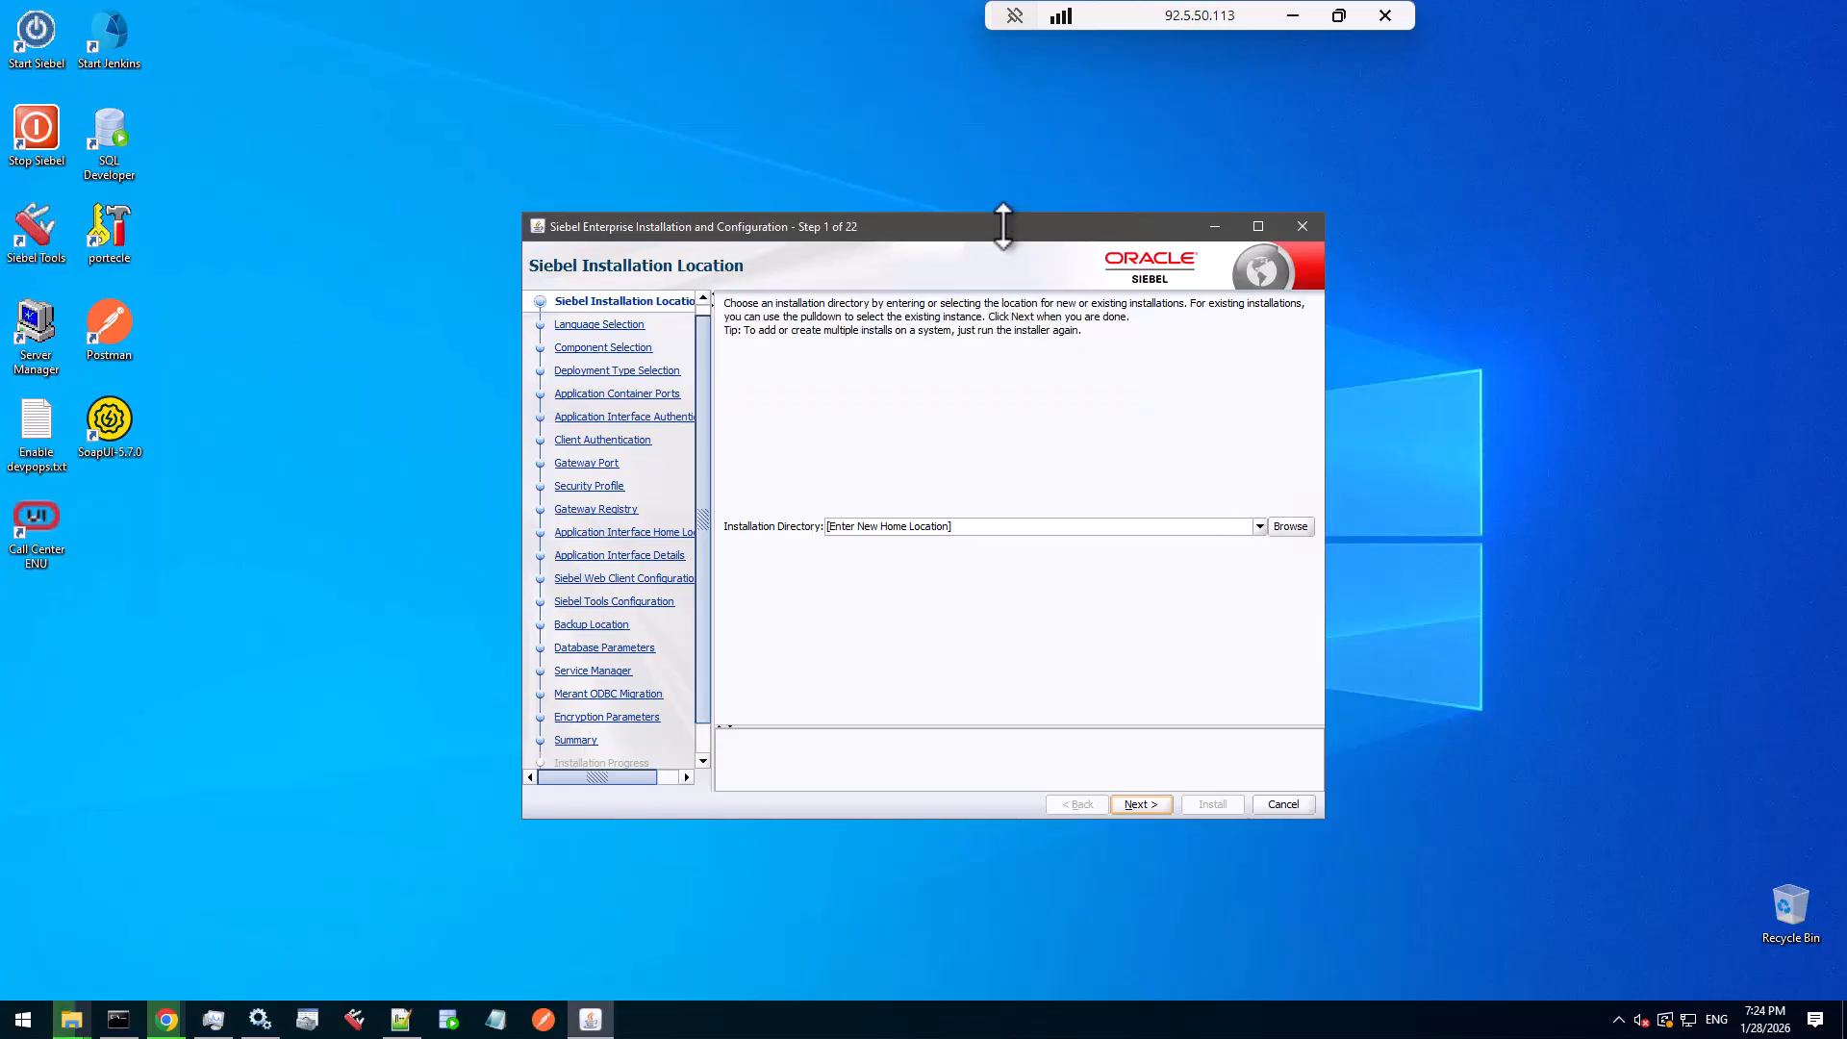
{"action": "left_click_drag", "start_coordinate": [1003, 223], "coordinate": [1000, 159]}
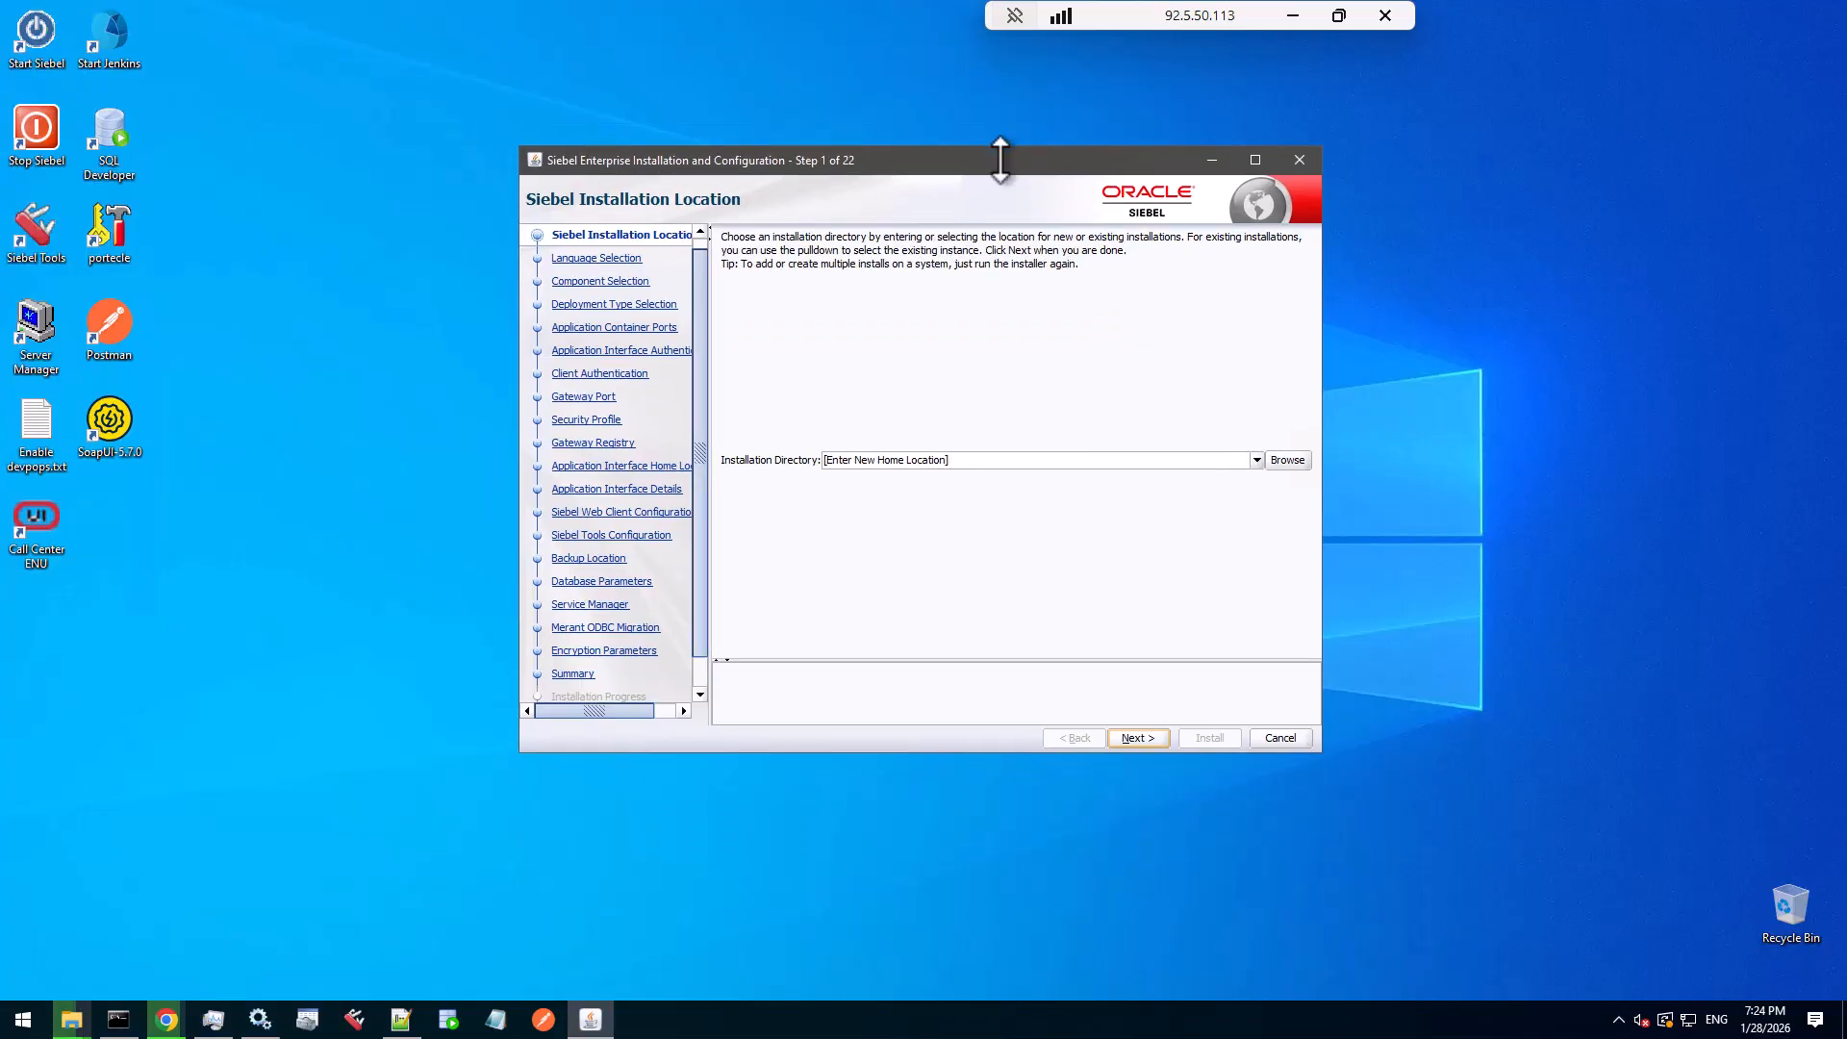
{"action": "left_click", "coordinate": [1256, 460]}
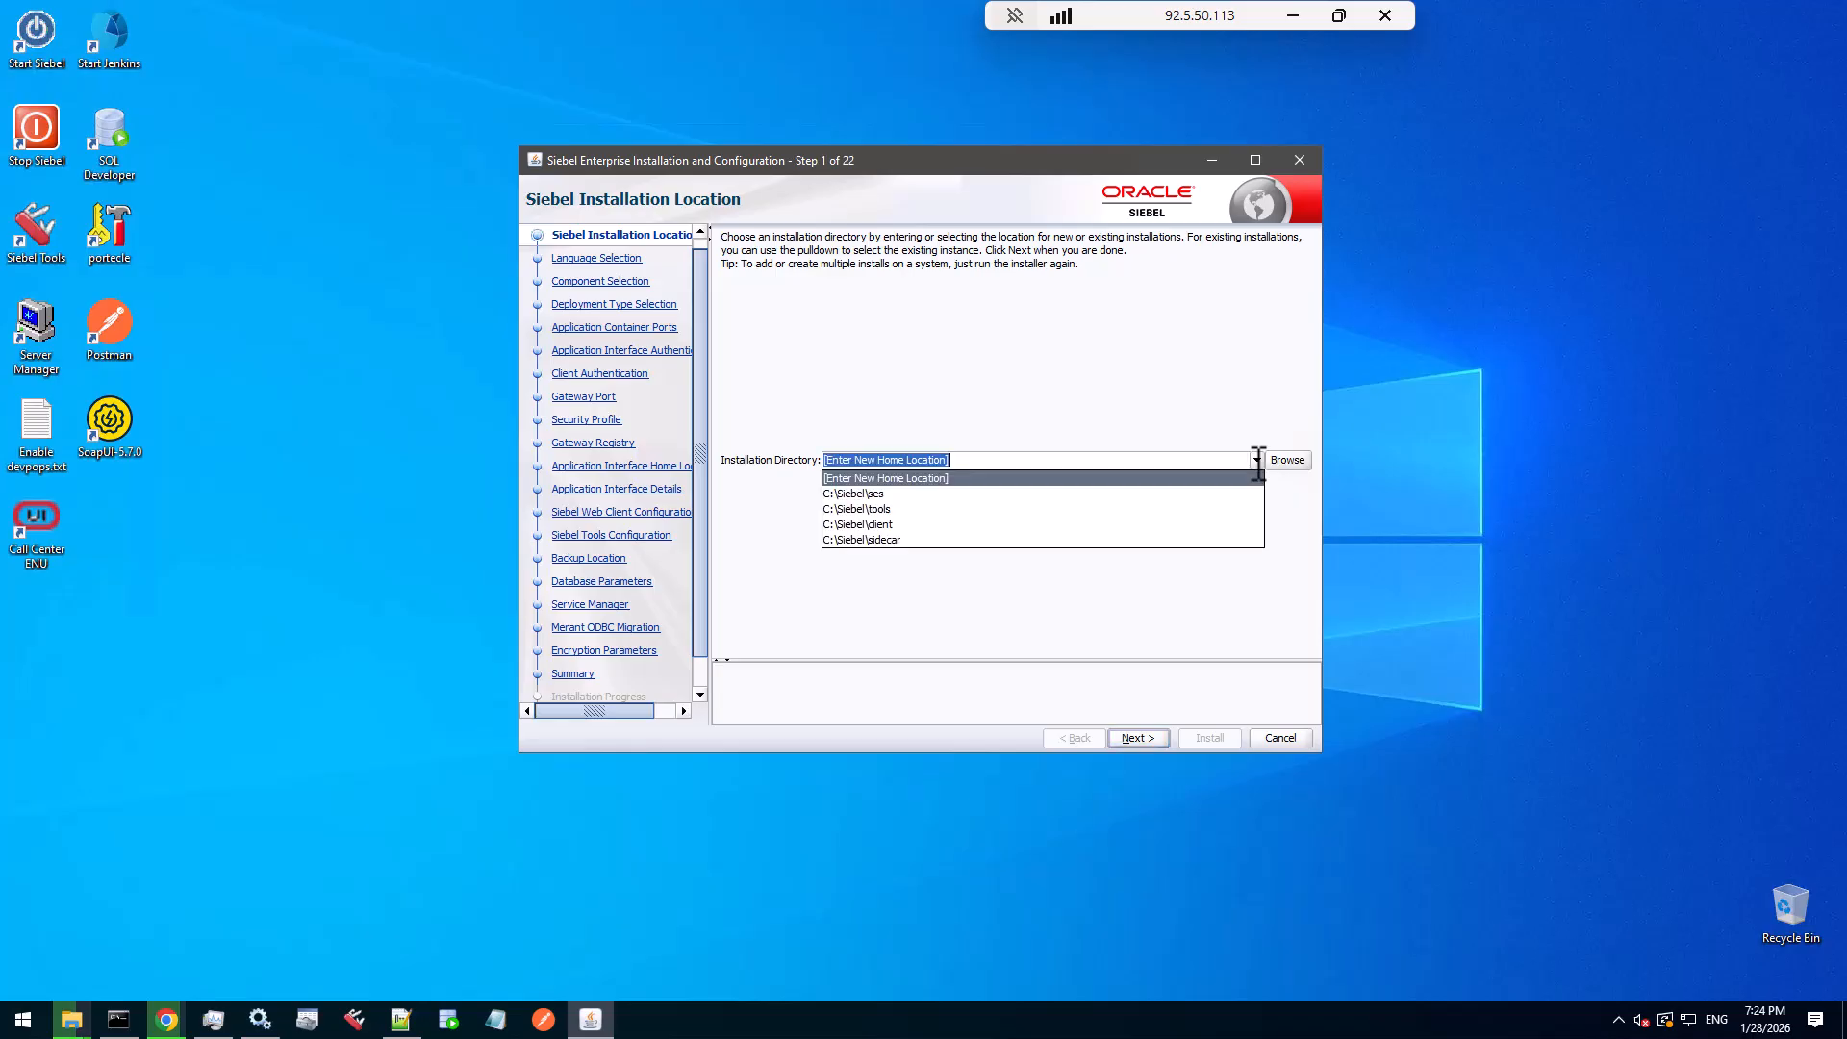
{"action": "left_click", "coordinate": [910, 509]}
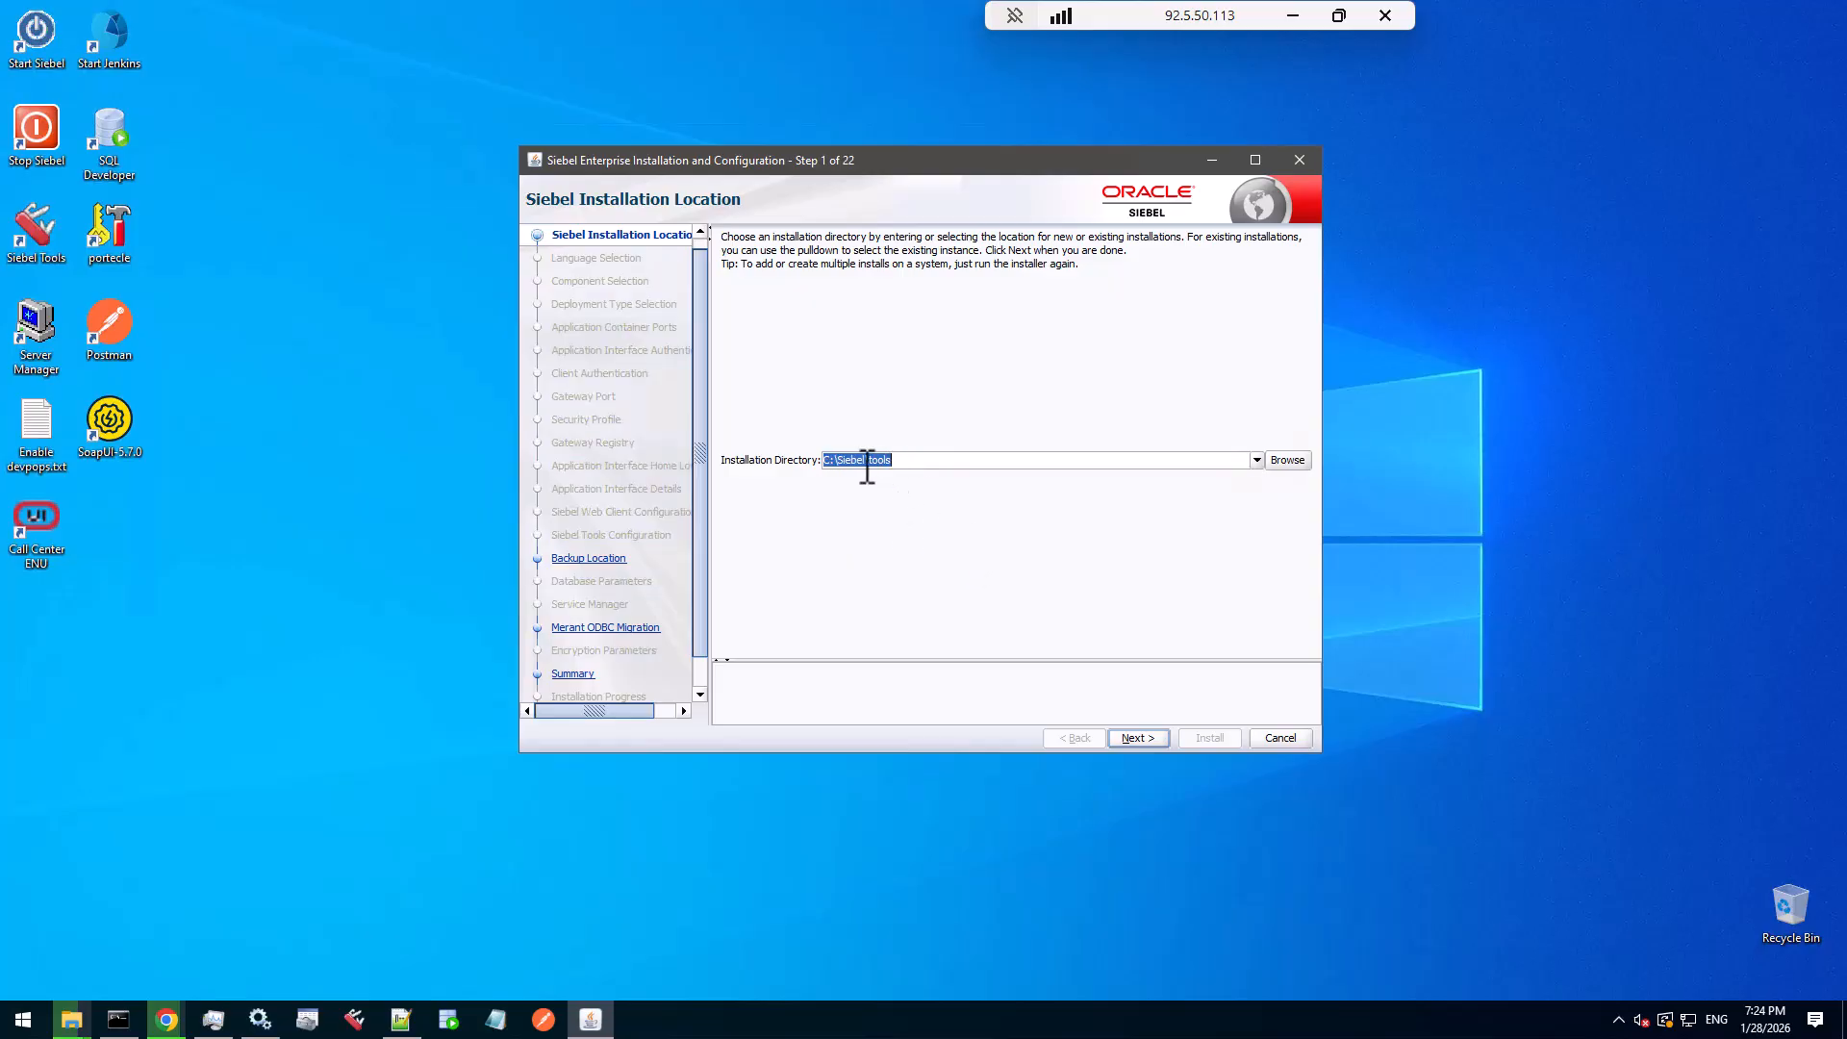
{"action": "left_click", "coordinate": [1154, 737]}
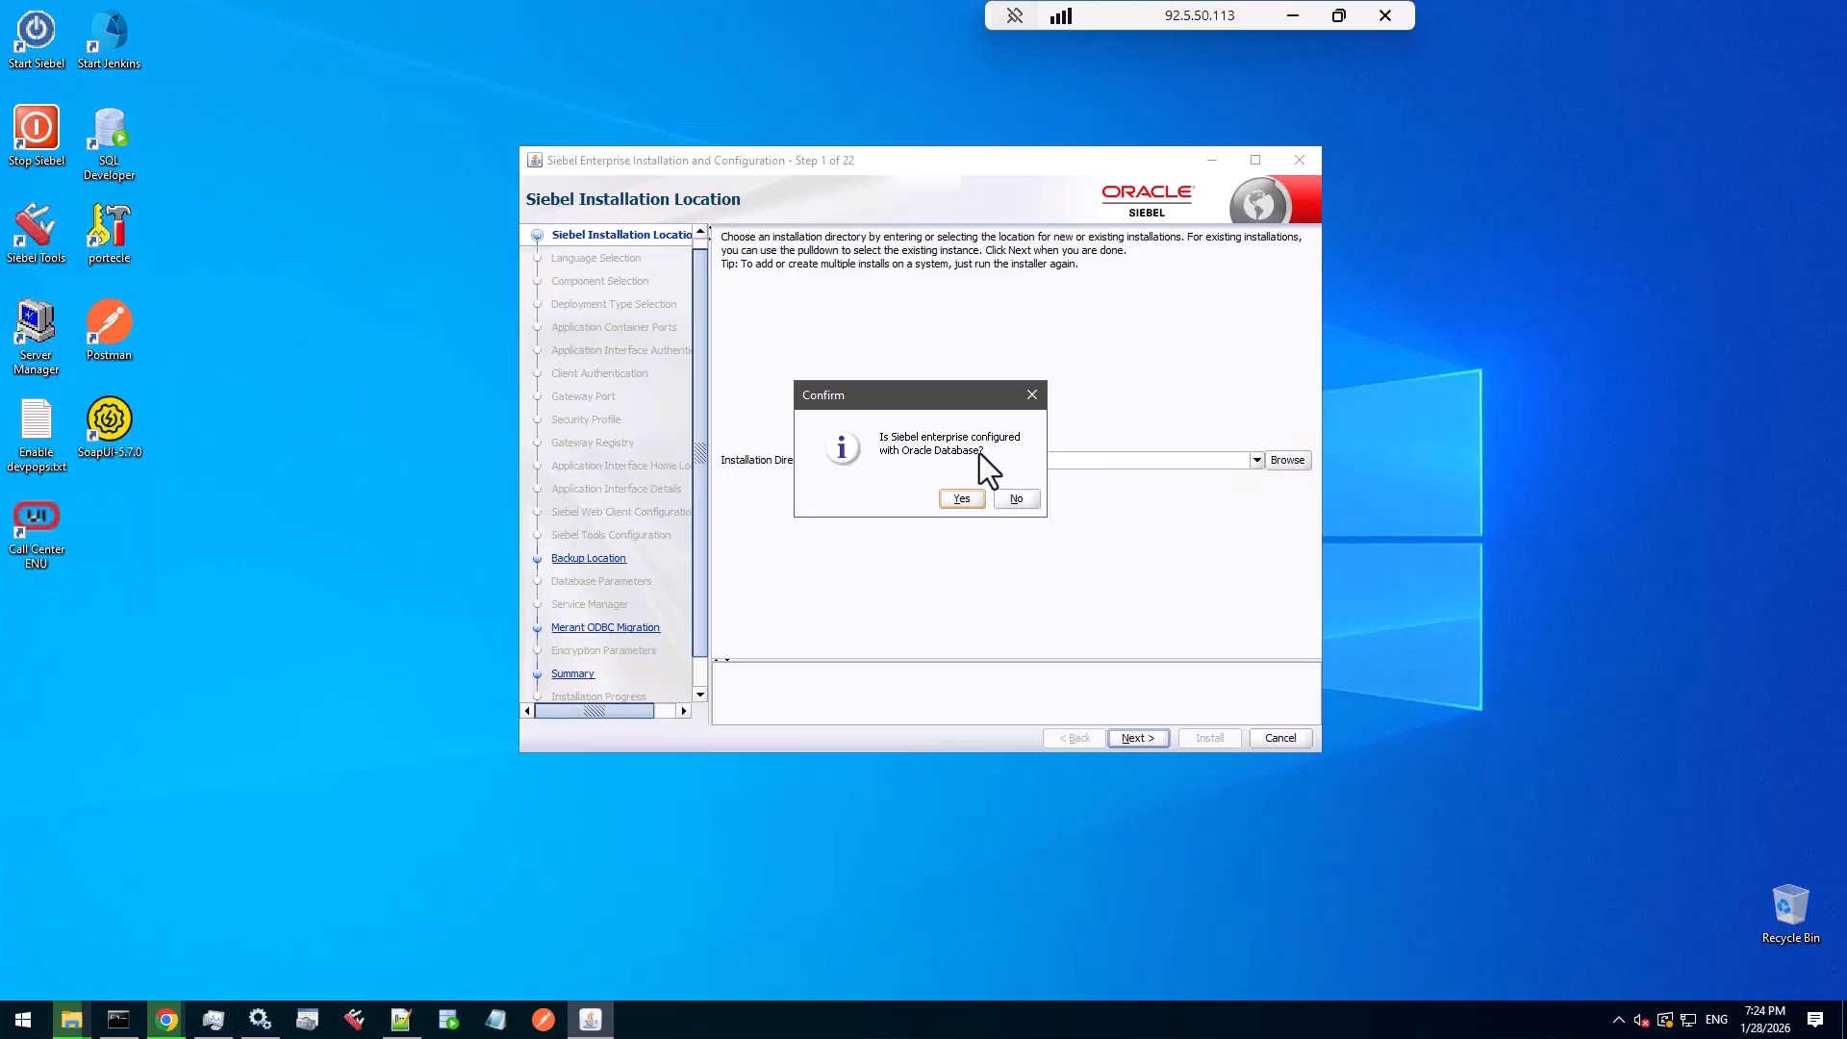
- Confirm Siebel uses Oracle Database and keep the default backup location
{"action": "left_click", "coordinate": [961, 498]}
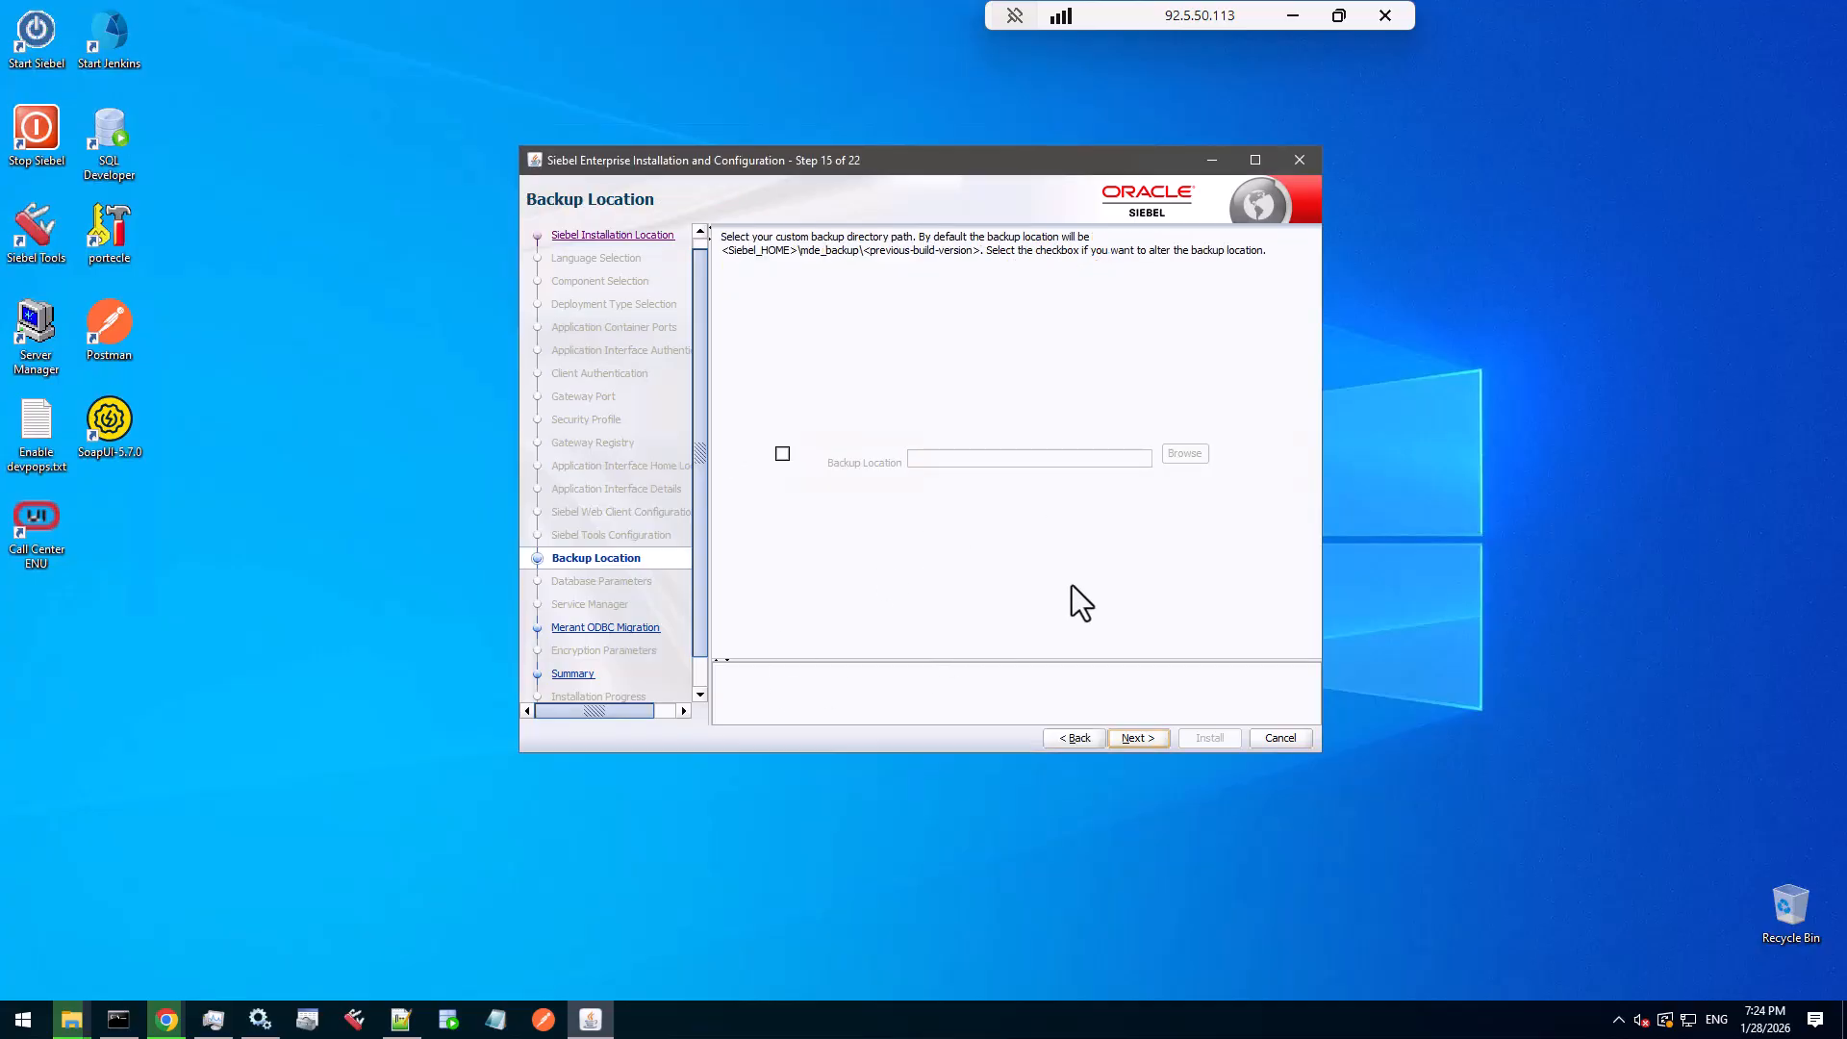
{"action": "left_click", "coordinate": [1132, 738]}
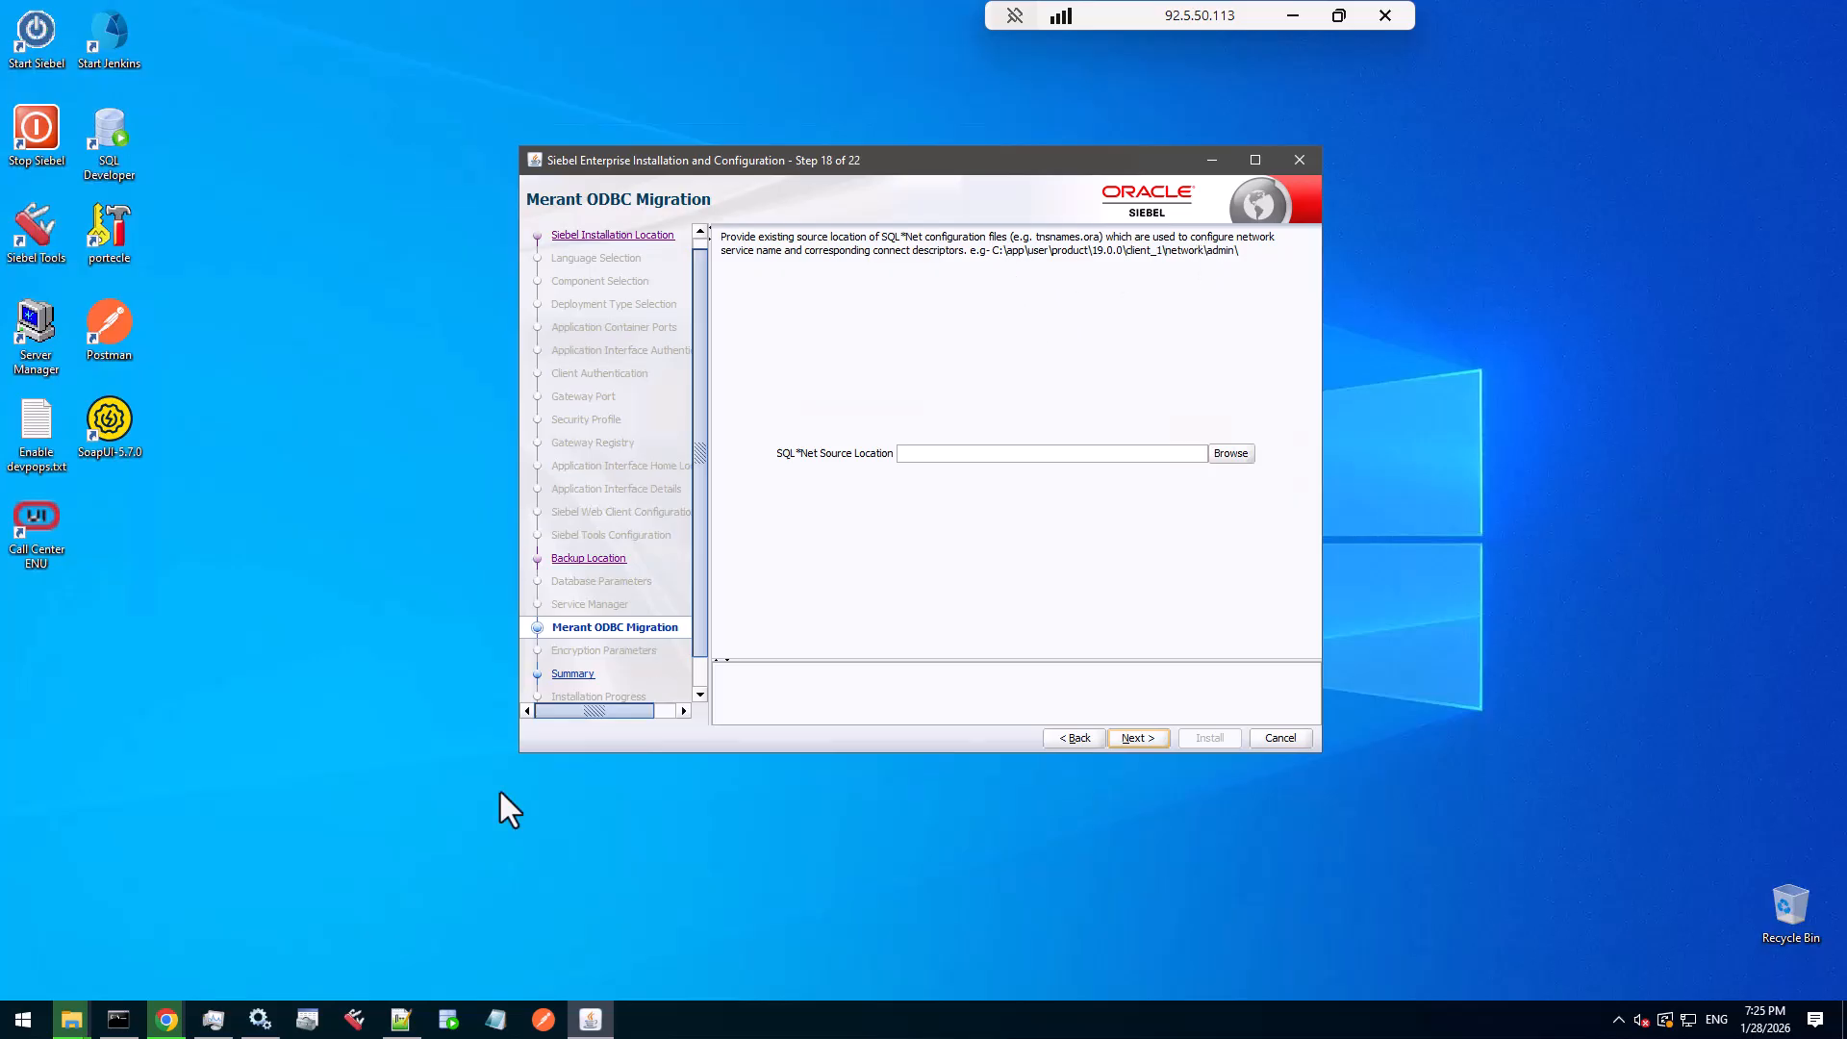
- Search drive C: for the Oracle client folder, checking oracle\client32 first
{"action": "mouse_move", "coordinate": [82, 1028]}
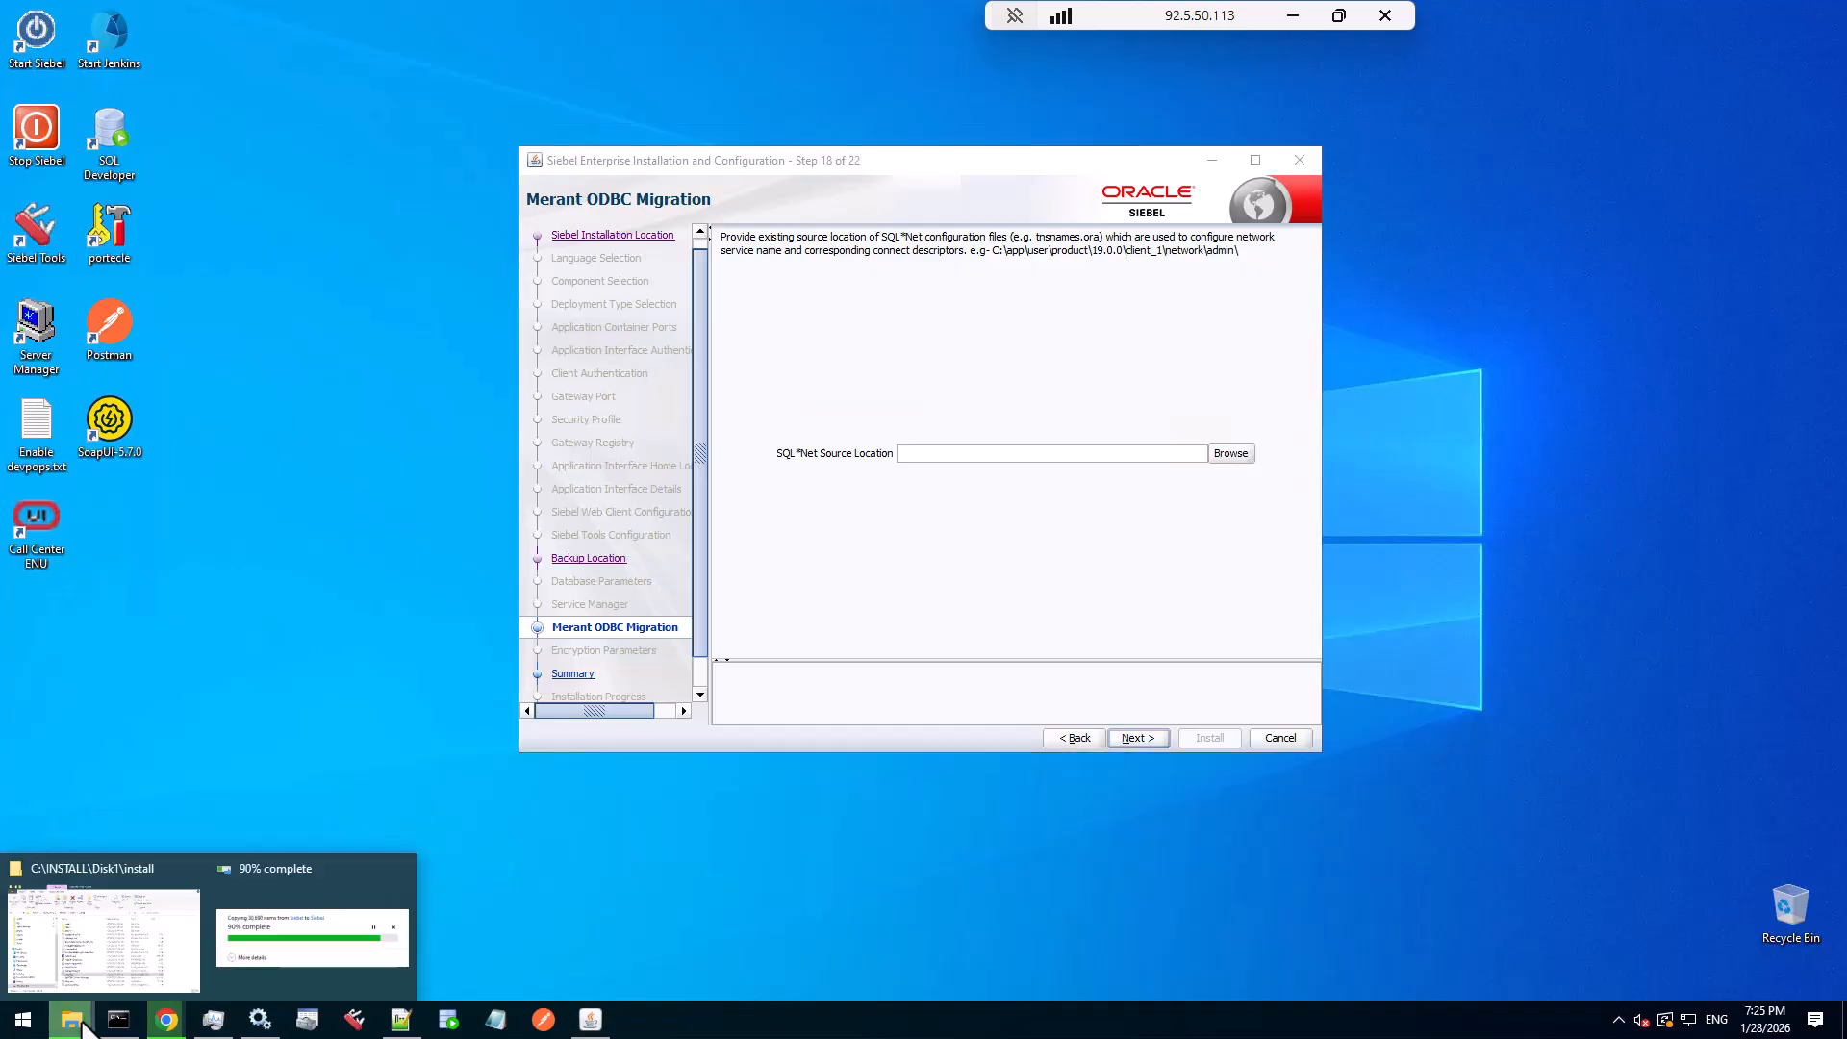
{"action": "left_click", "coordinate": [95, 956]}
{"action": "left_click_drag", "start_coordinate": [930, 257], "coordinate": [1055, 282]}
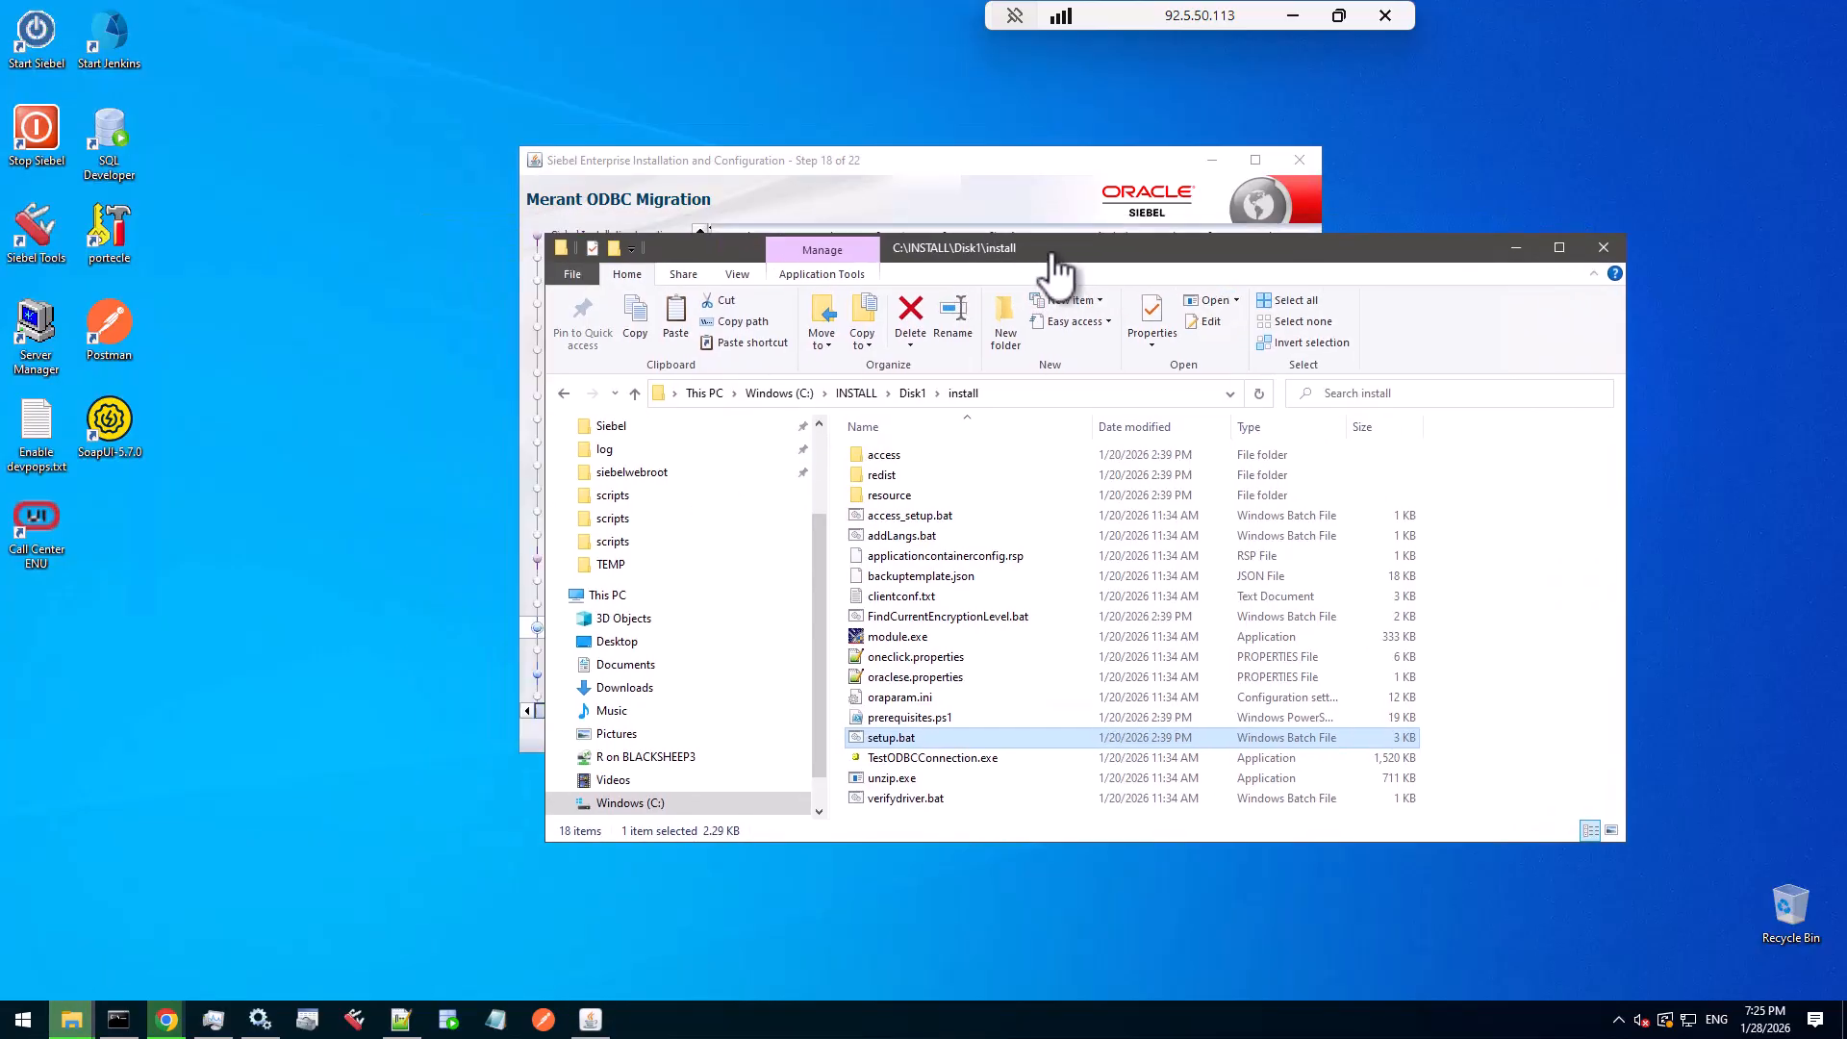
{"action": "left_click", "coordinate": [784, 399]}
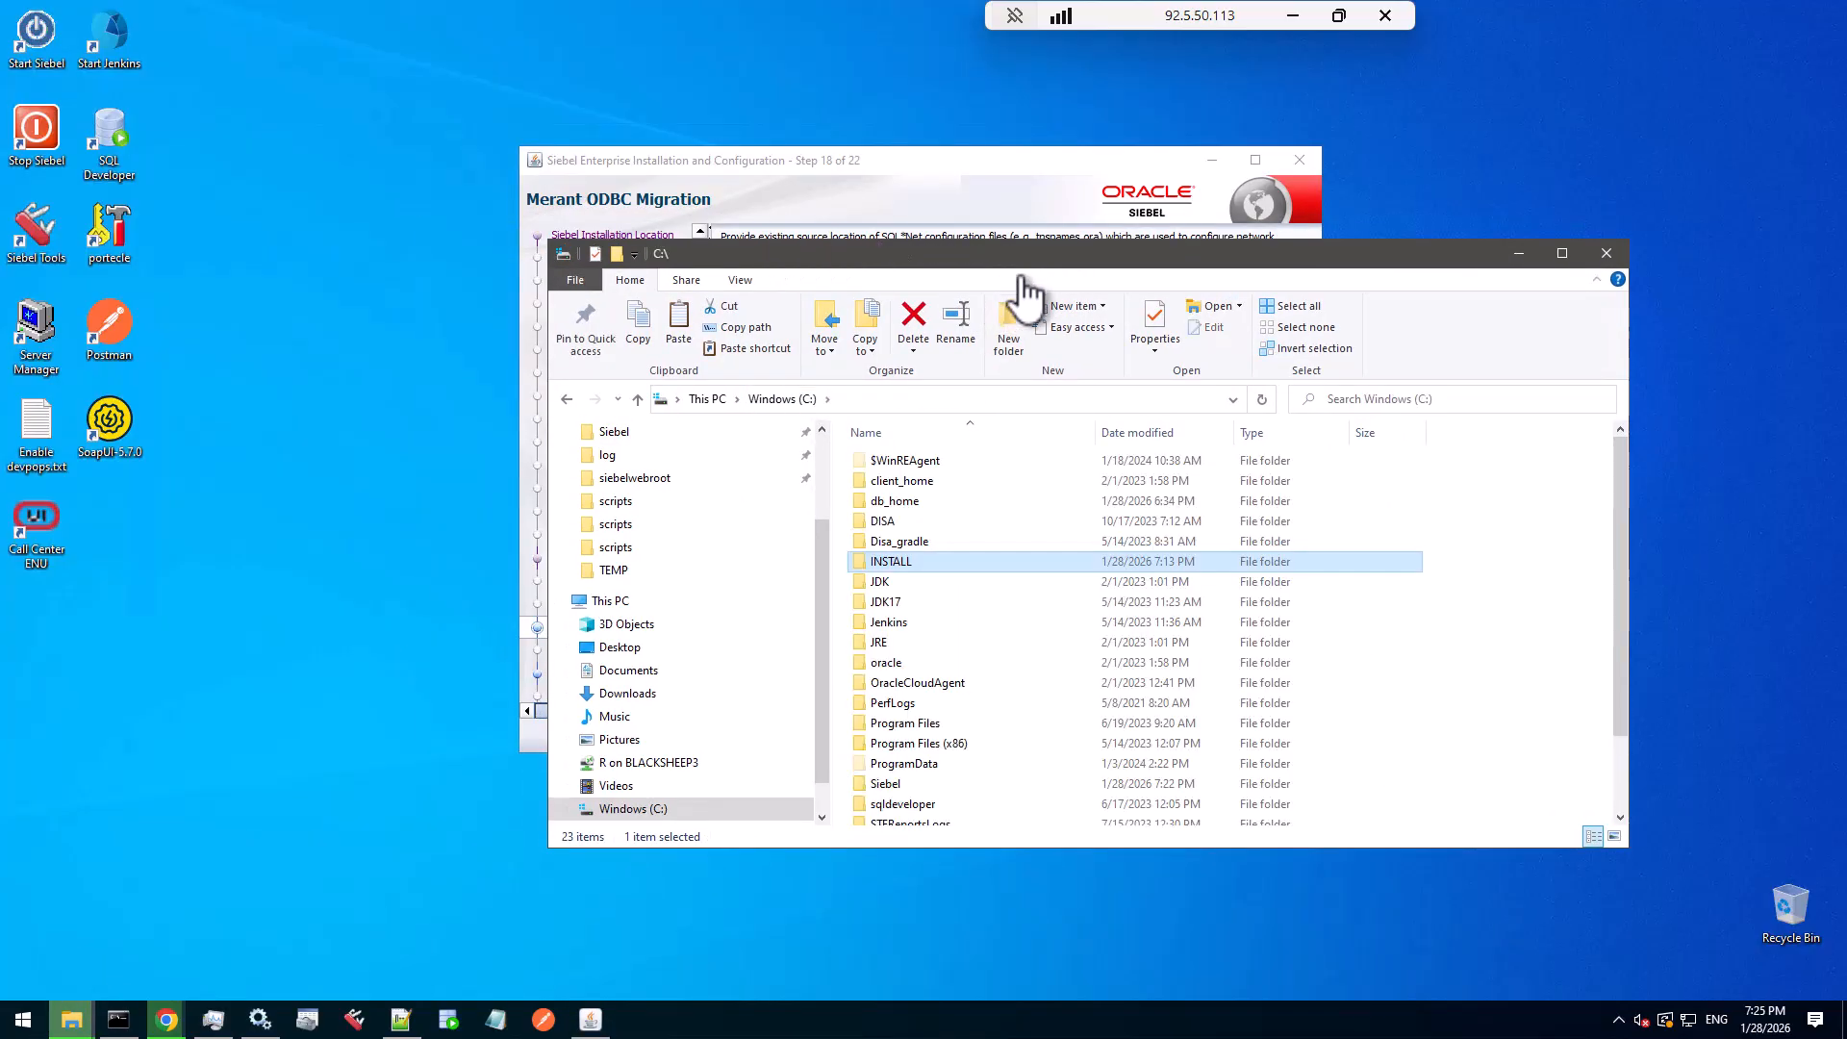
{"action": "left_click_drag", "start_coordinate": [1029, 265], "coordinate": [986, 308]}
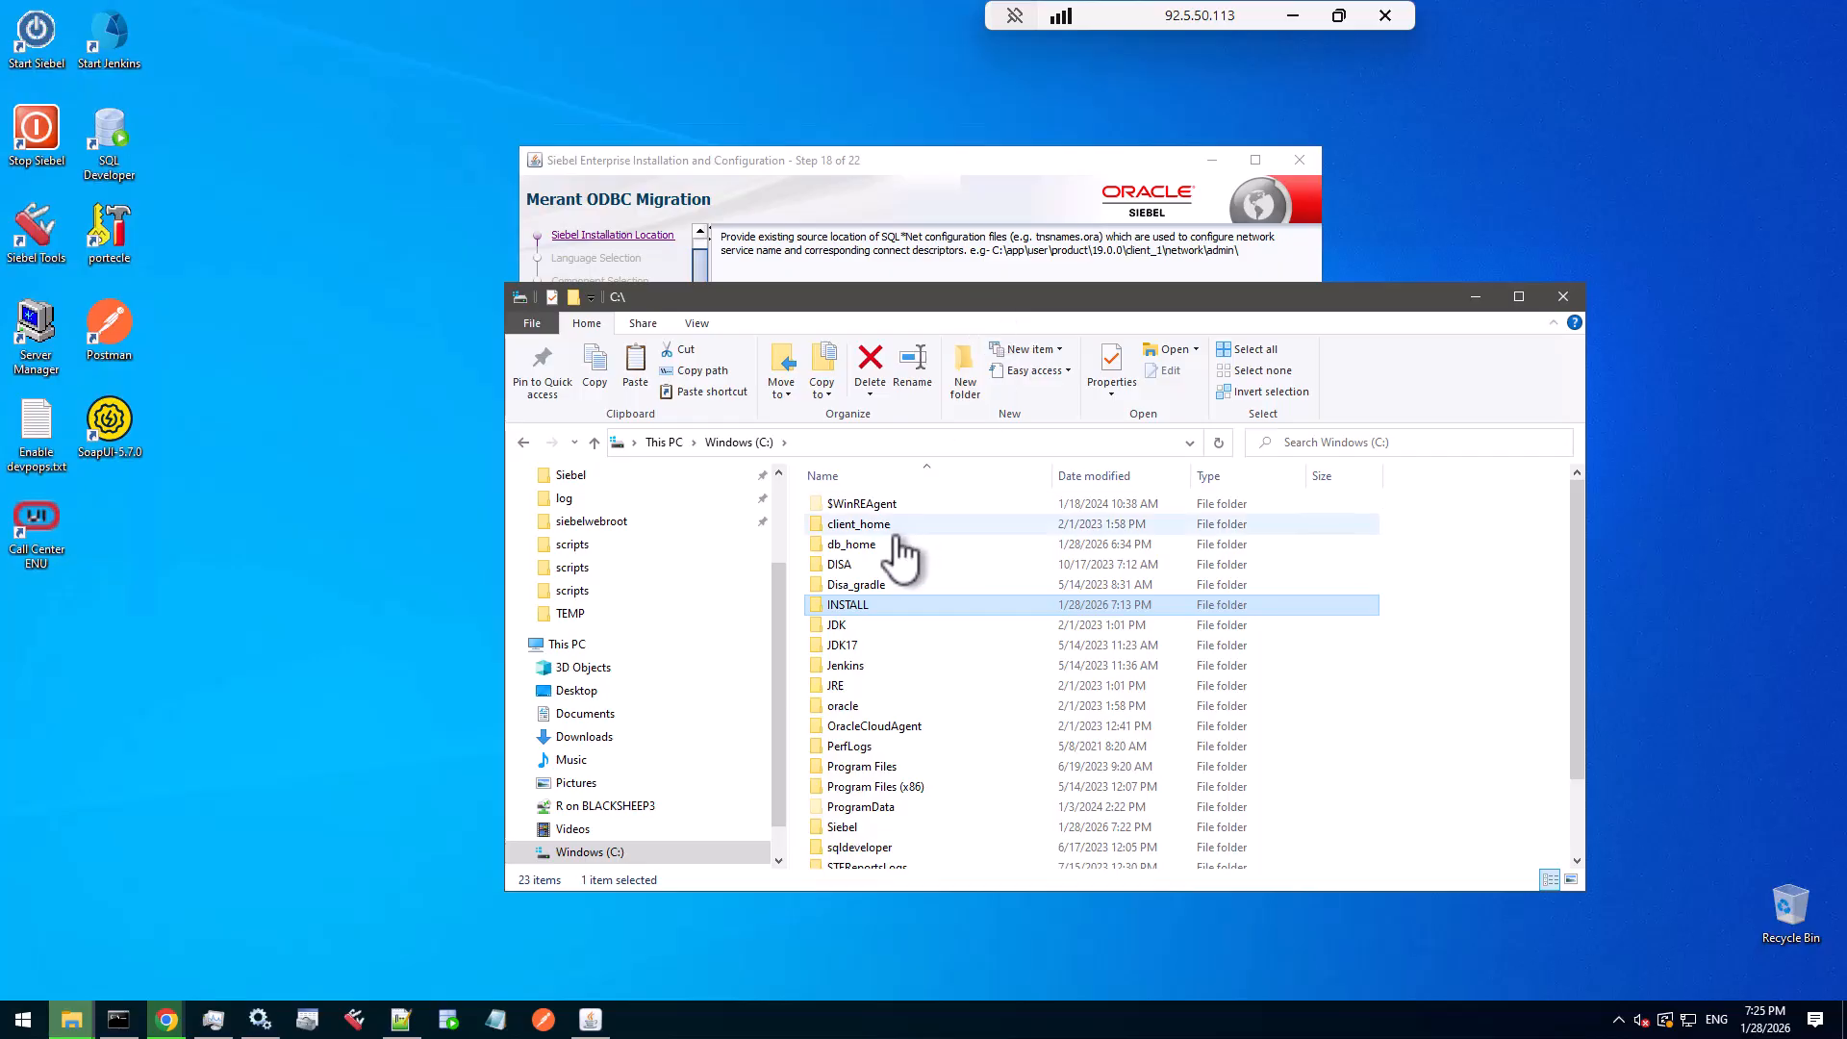
{"action": "double_click", "coordinate": [871, 709]}
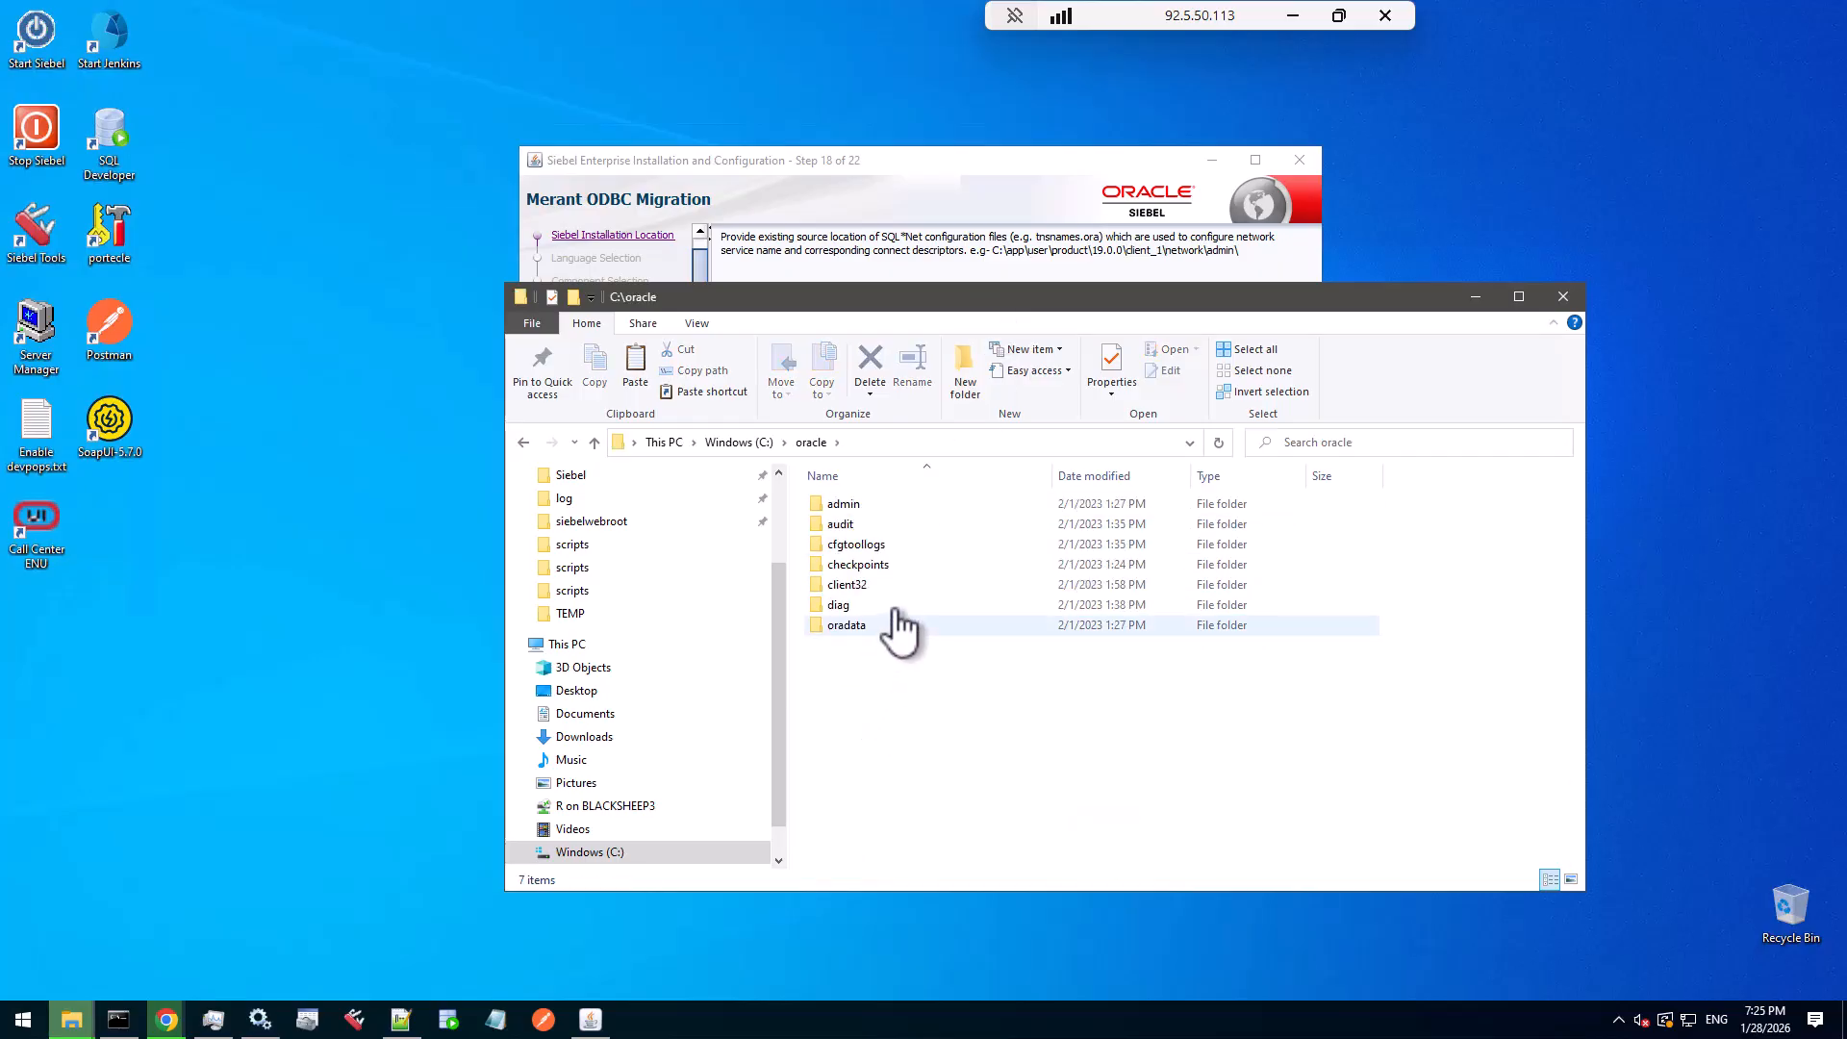
{"action": "double_click", "coordinate": [868, 589]}
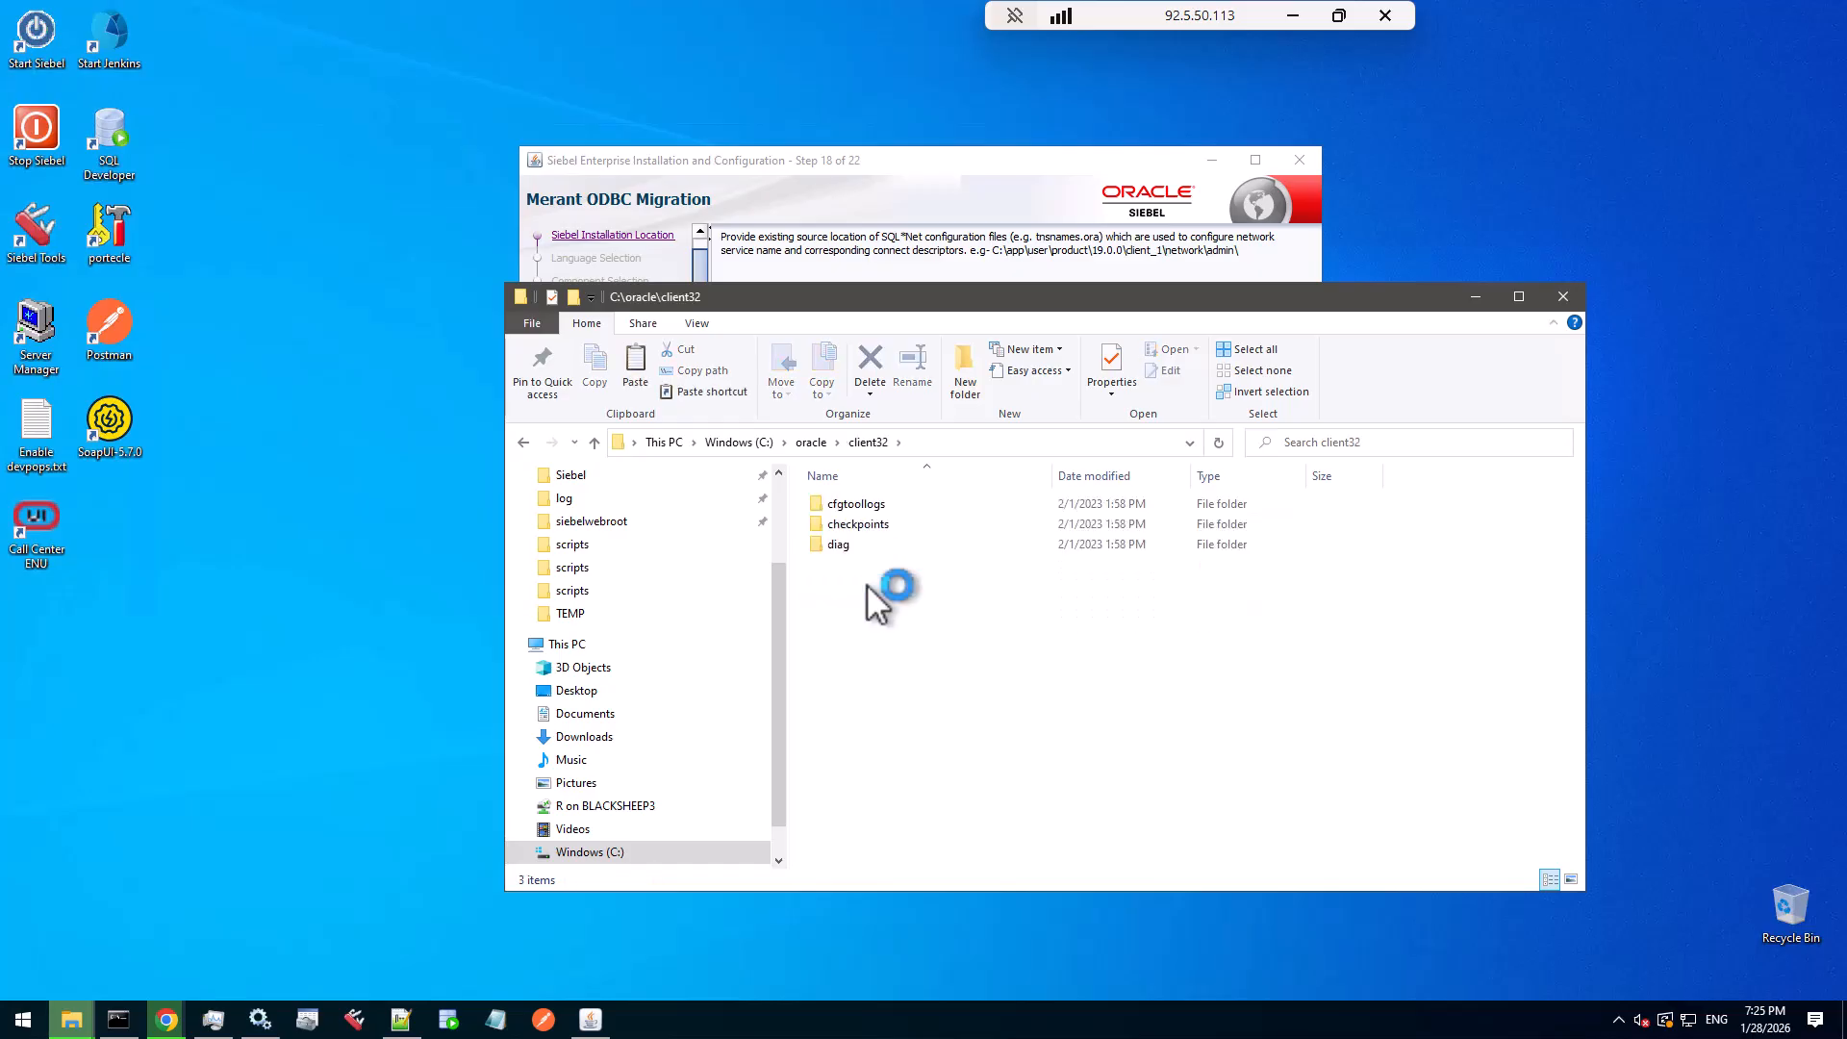
{"action": "left_click", "coordinate": [811, 443]}
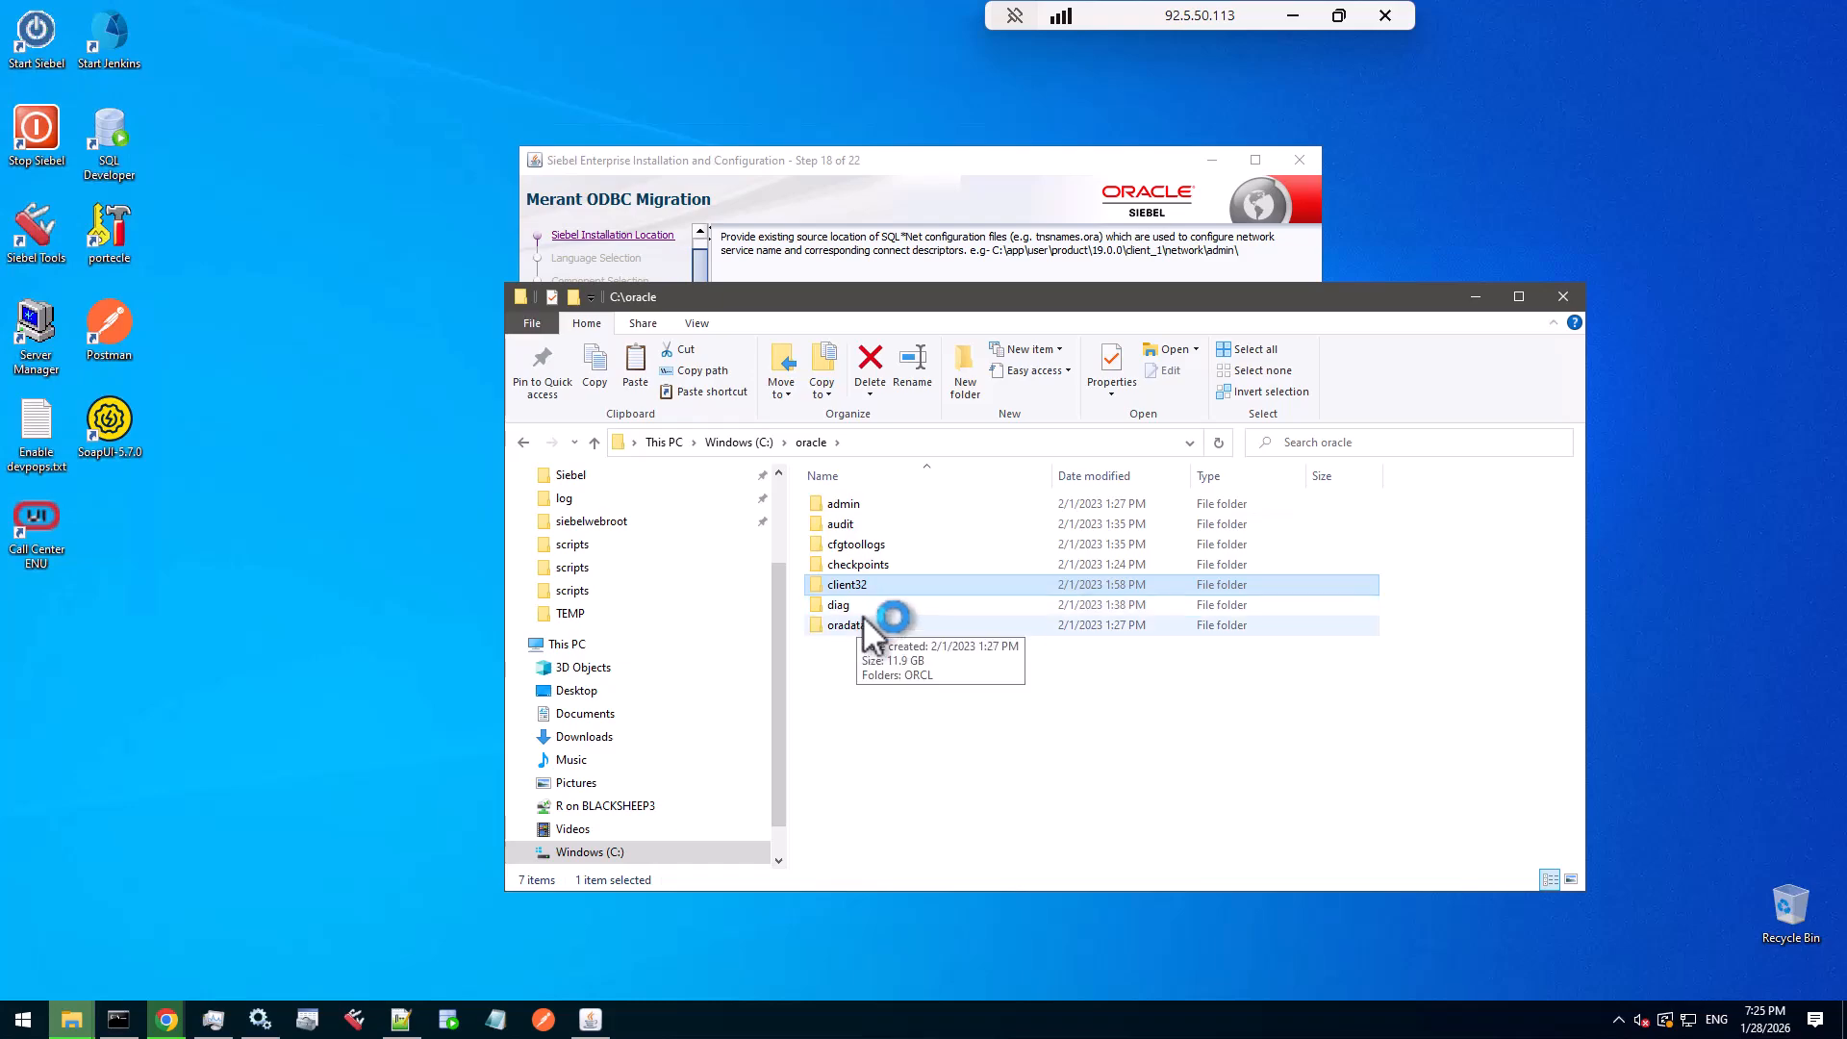
{"action": "key", "text": "alt+Up"}
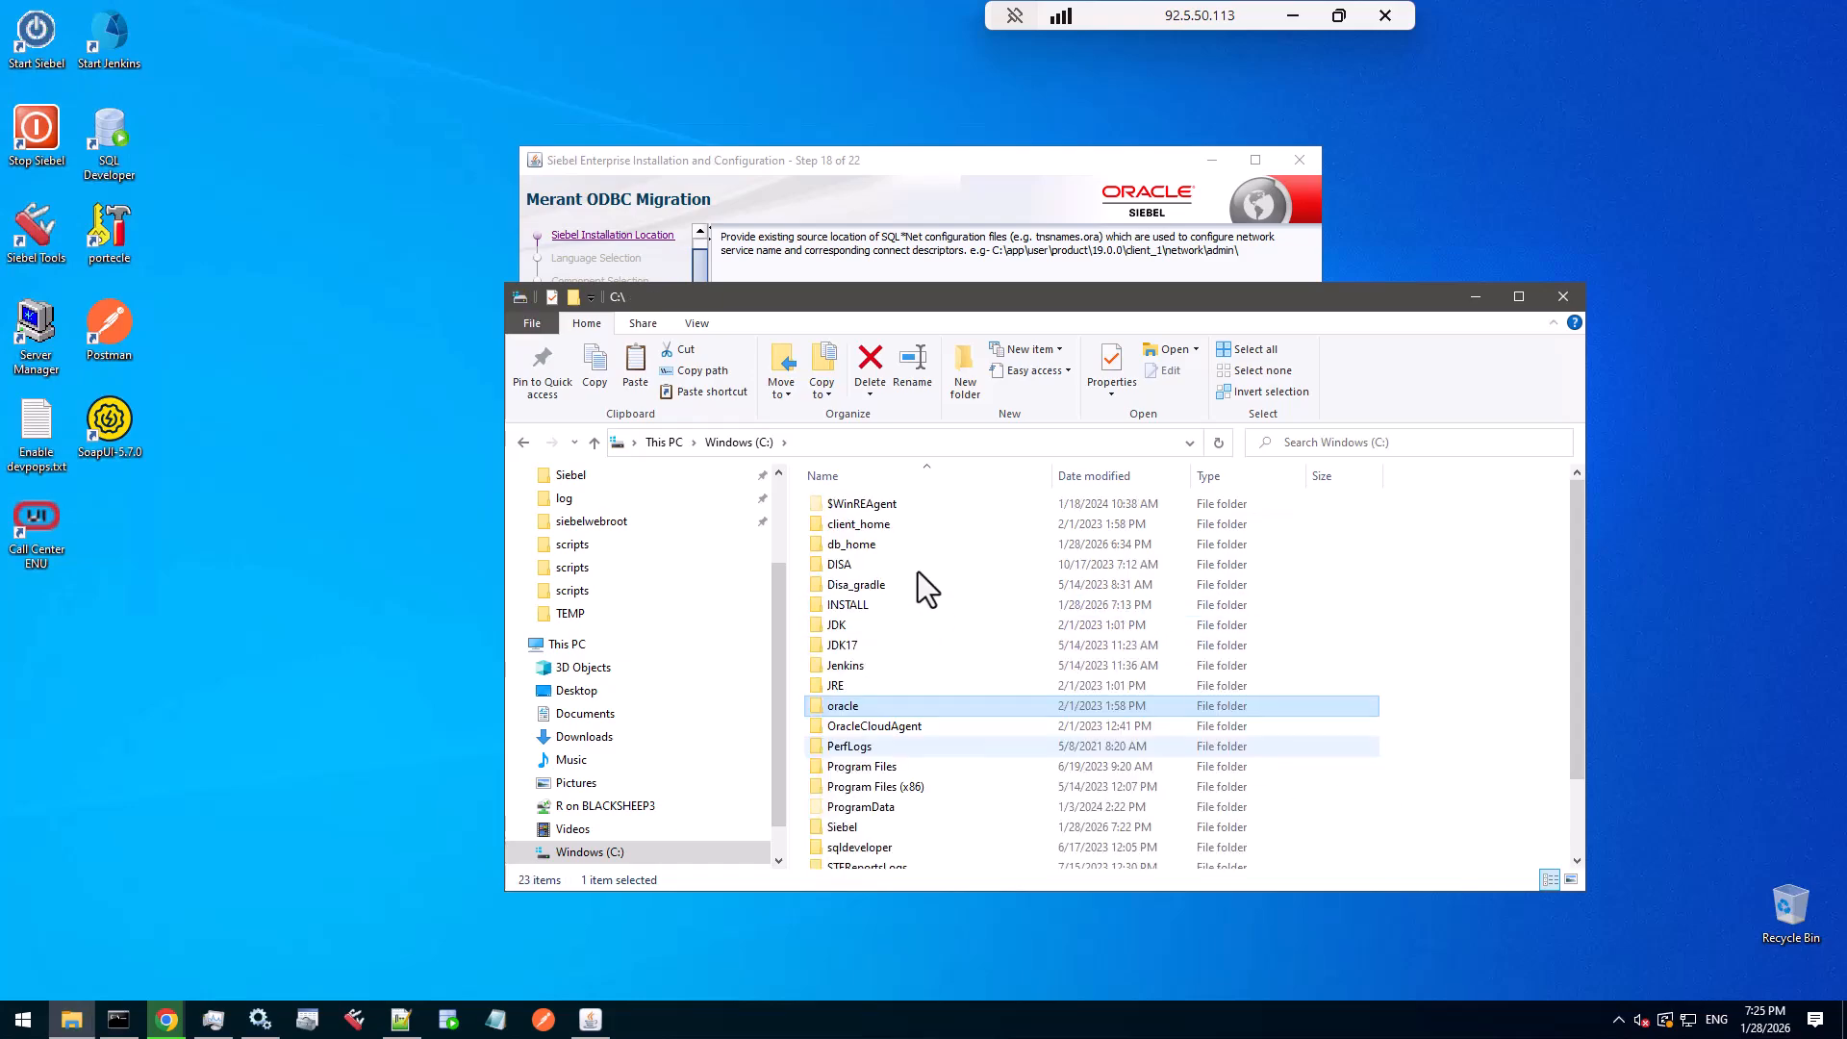
- Open C:\client_home\network\admin, locate tnsnames.ora, and select the folder path for copying
{"action": "double_click", "coordinate": [862, 523]}
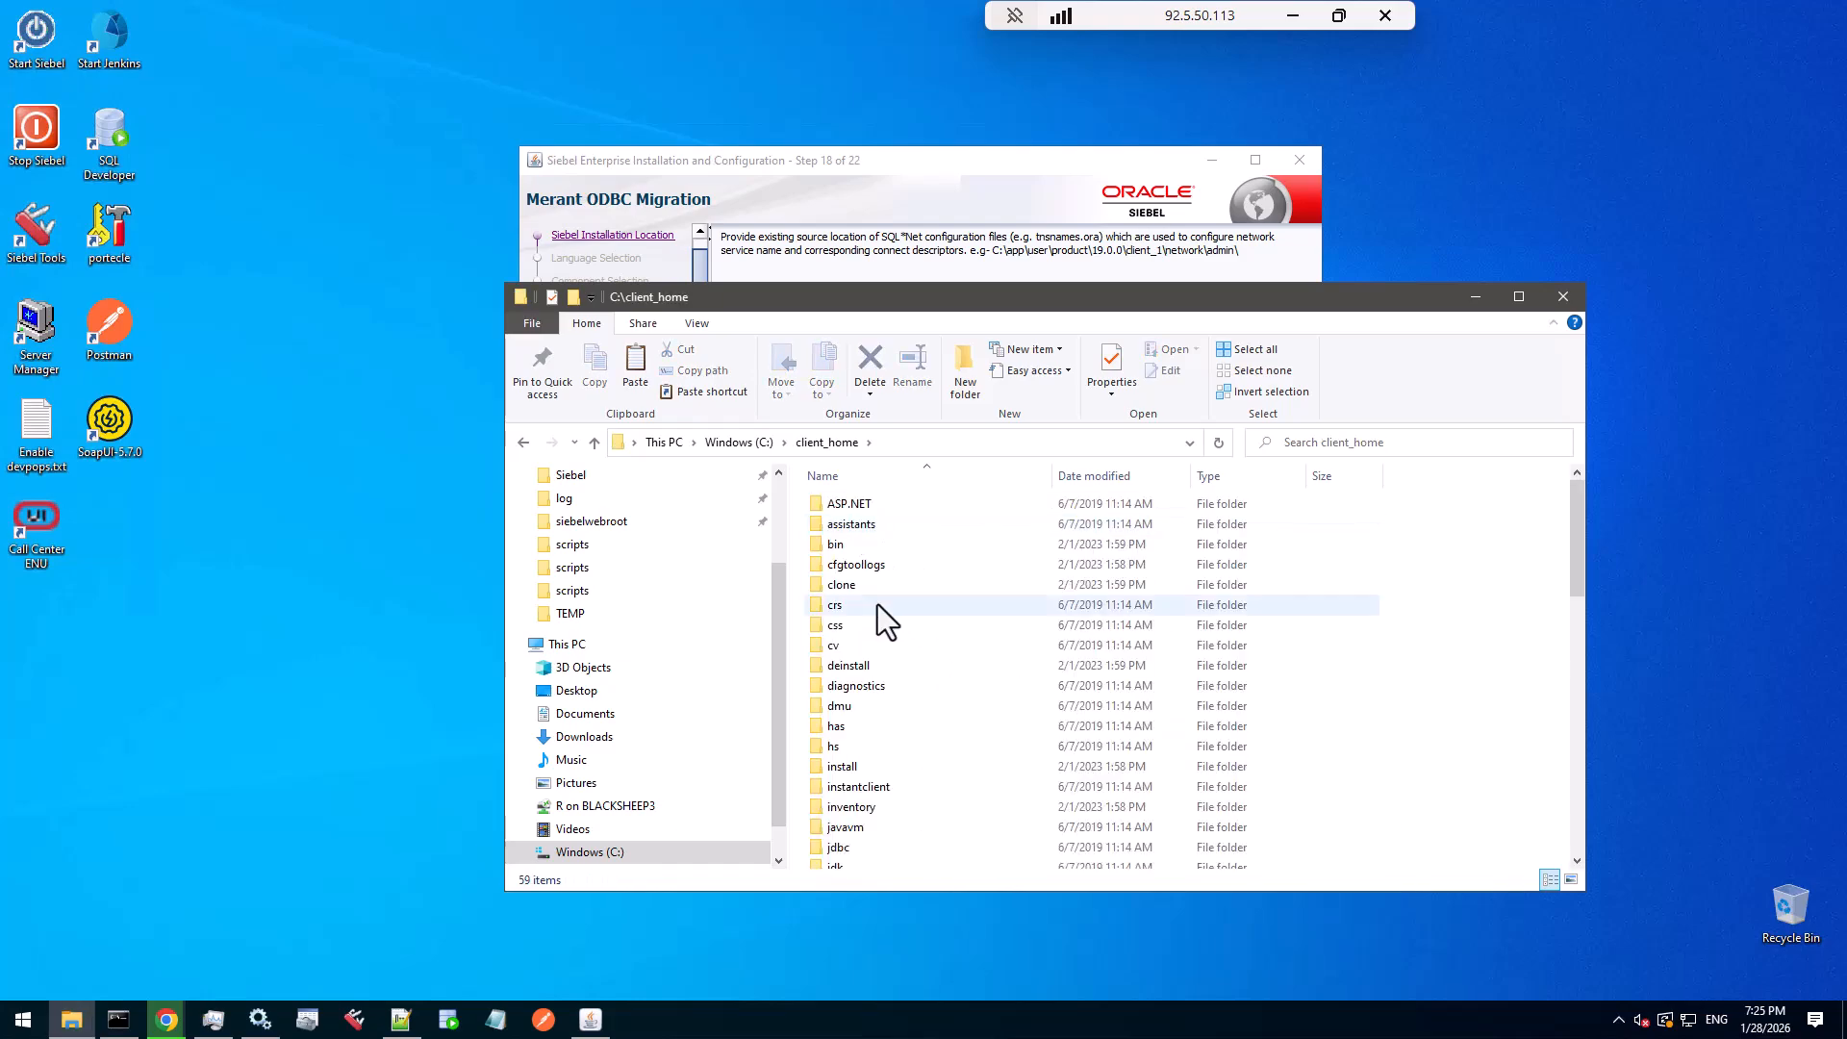
{"action": "left_click", "coordinate": [877, 604]}
{"action": "key", "text": "n"}
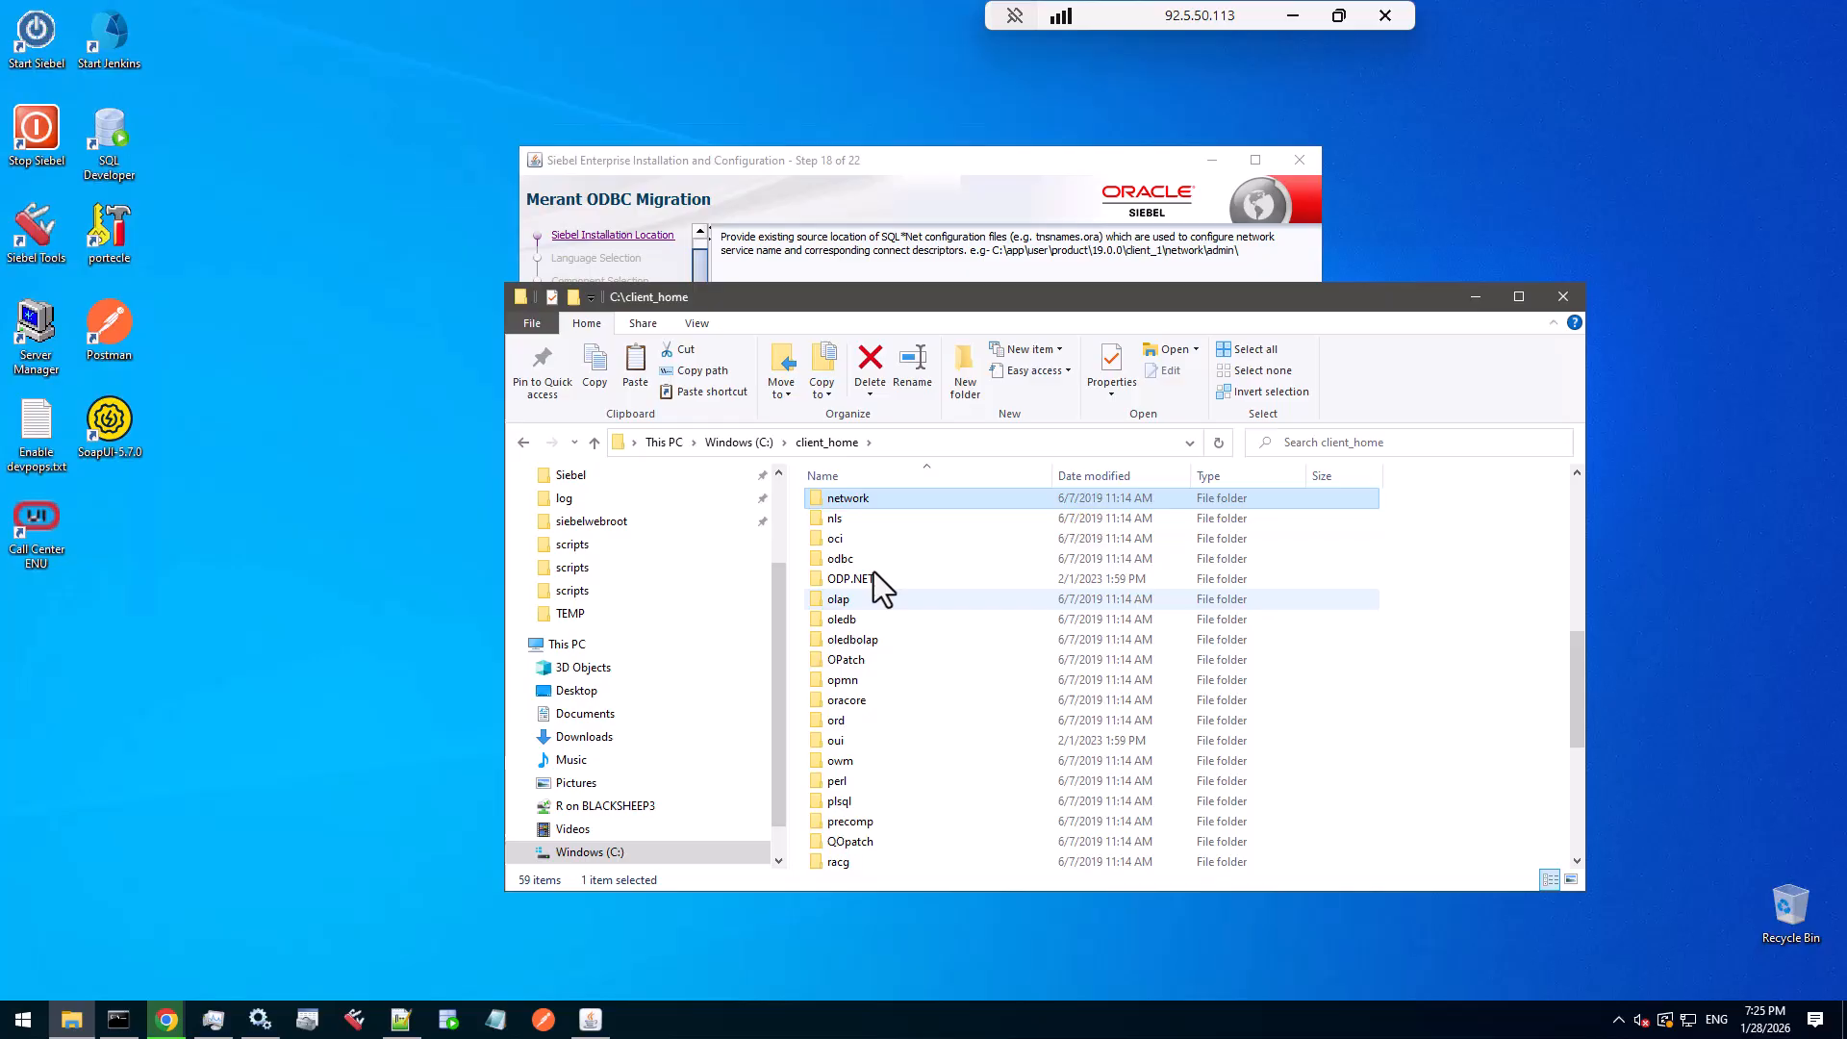
{"action": "double_click", "coordinate": [858, 504]}
{"action": "double_click", "coordinate": [852, 503]}
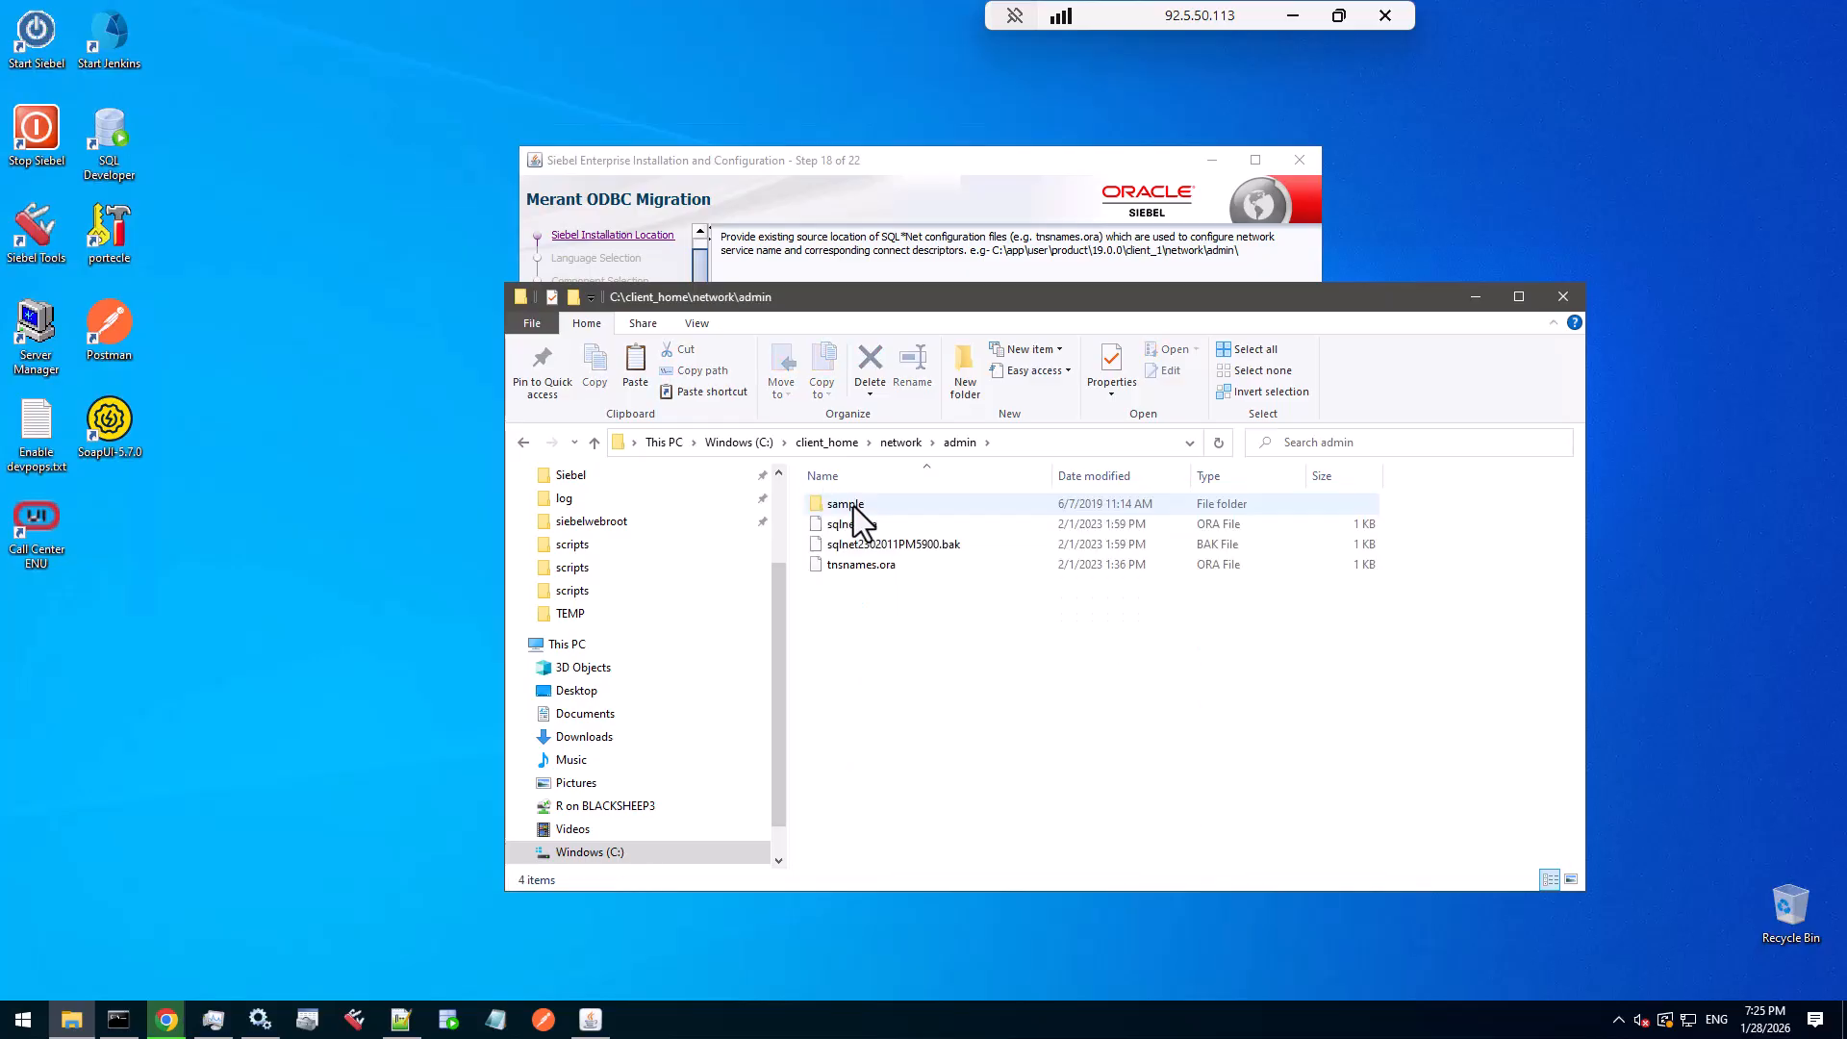
{"action": "left_click", "coordinate": [877, 567]}
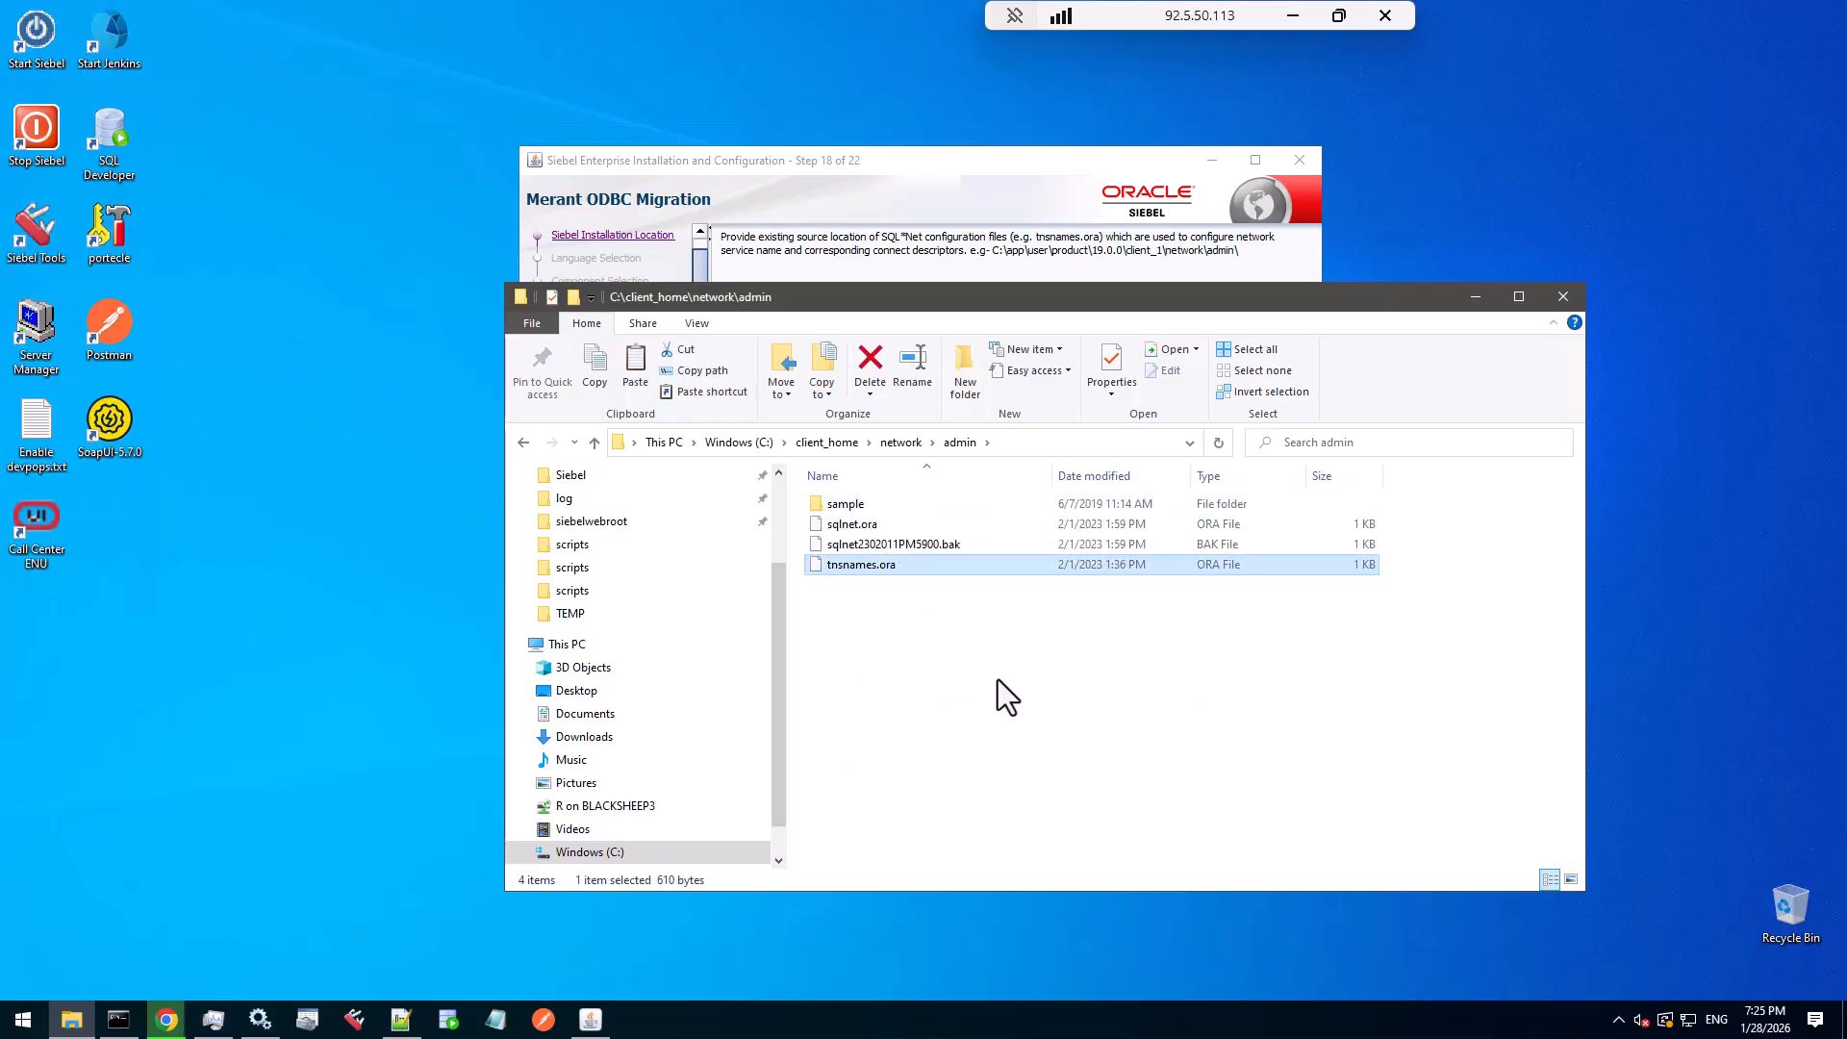
{"action": "left_click", "coordinate": [1016, 443]}
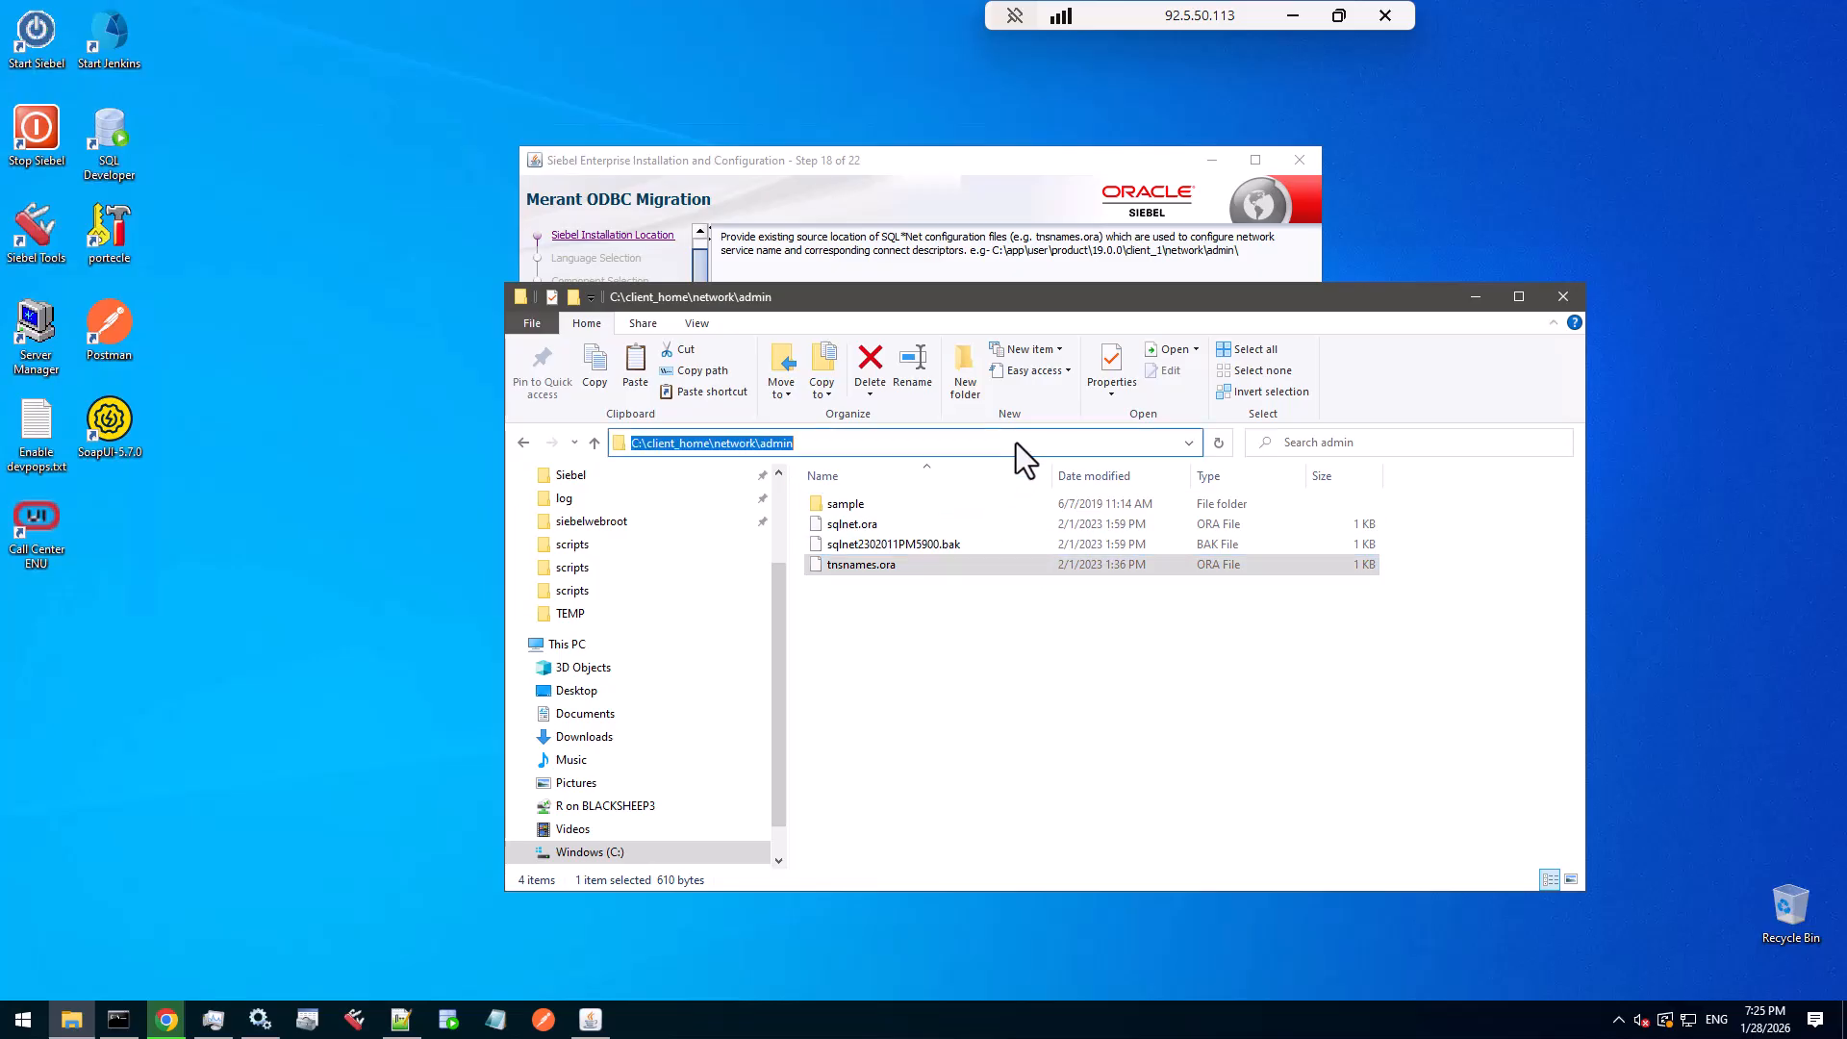
- Enter C:\client_home\network\admin as the SQL*Net source location and accept copying its contents
{"action": "left_click", "coordinate": [1019, 166]}
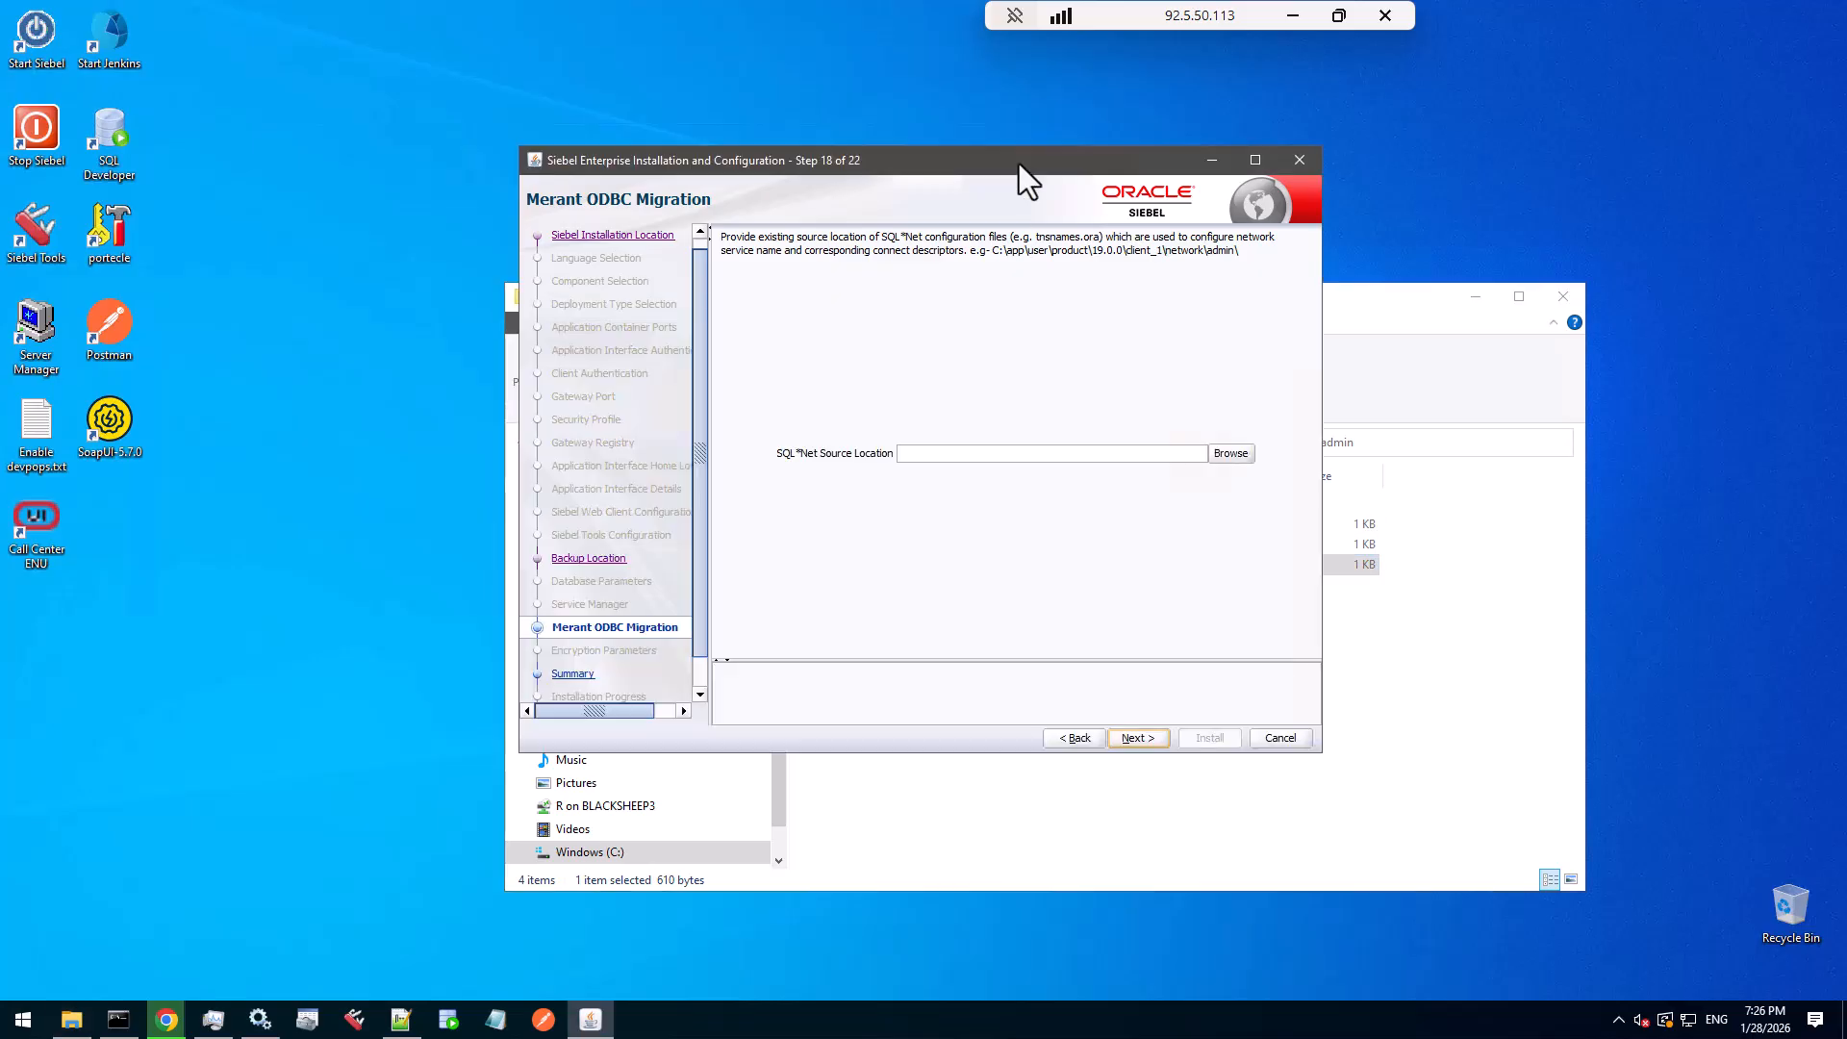
{"action": "left_click", "coordinate": [956, 458]}
{"action": "left_click", "coordinate": [1141, 737]}
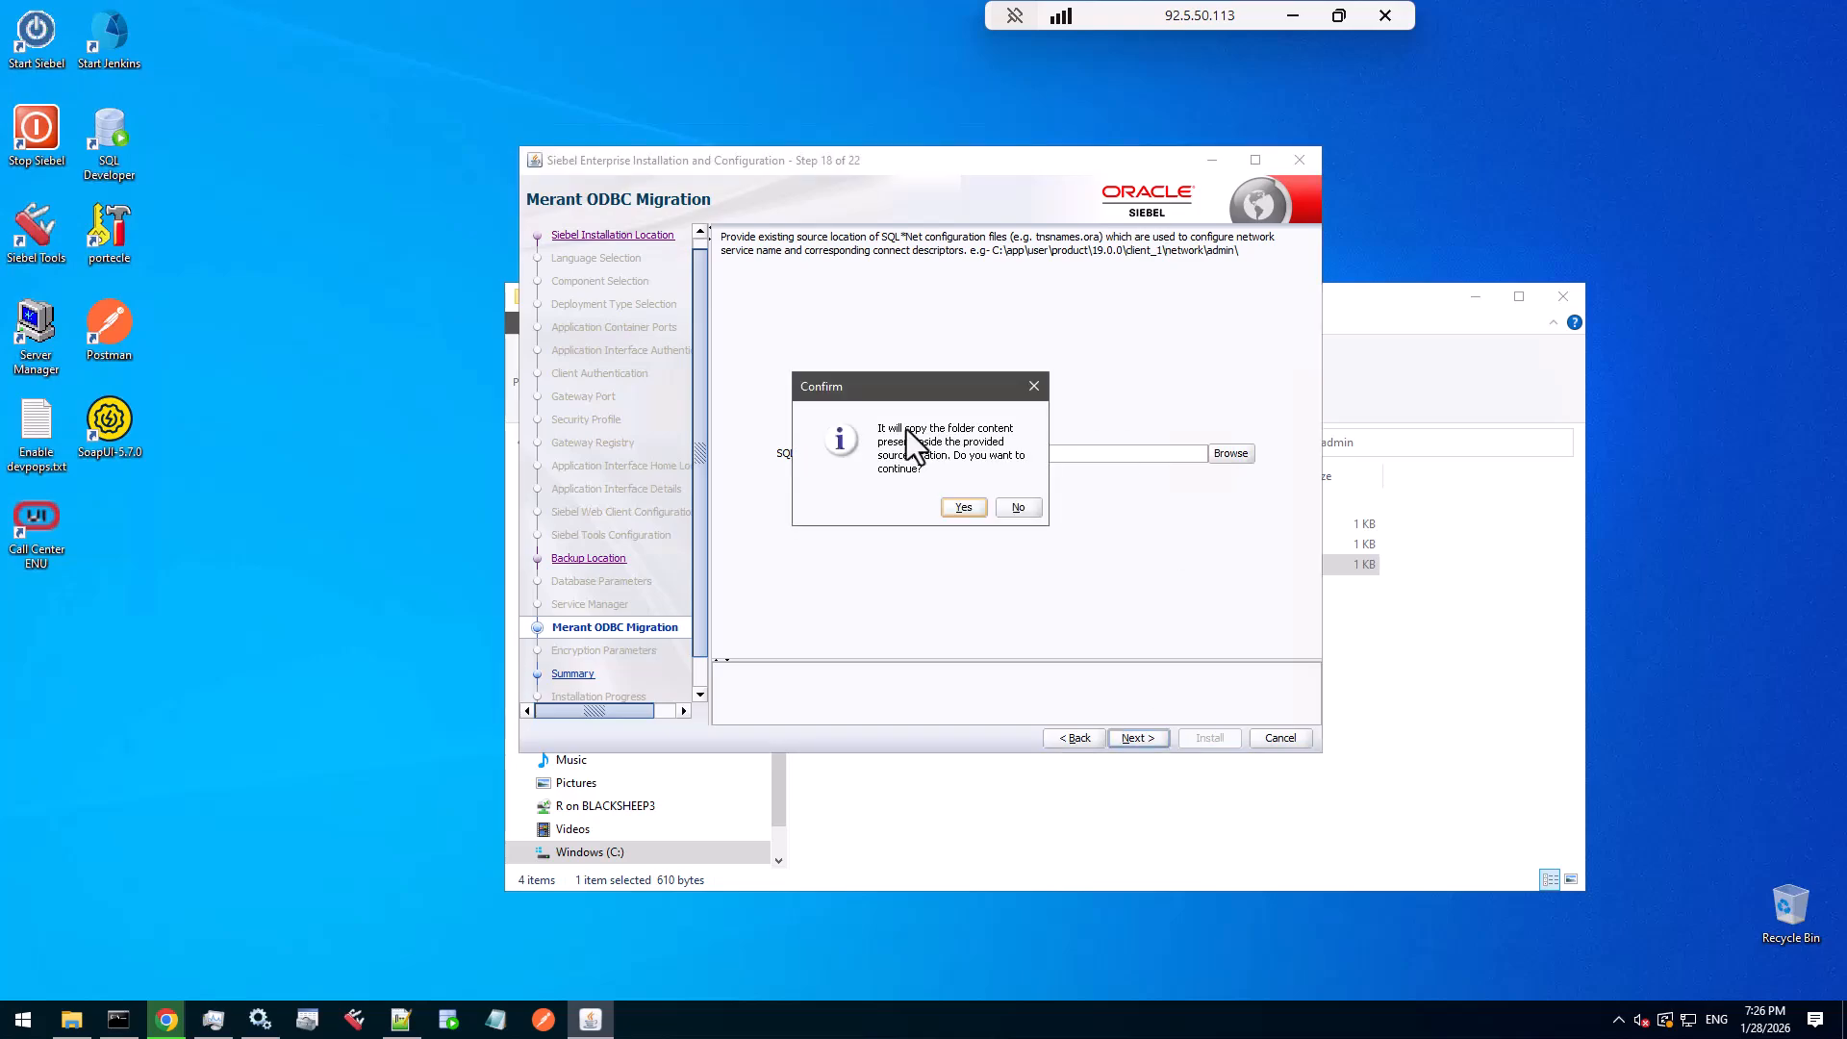
{"action": "left_click", "coordinate": [958, 510]}
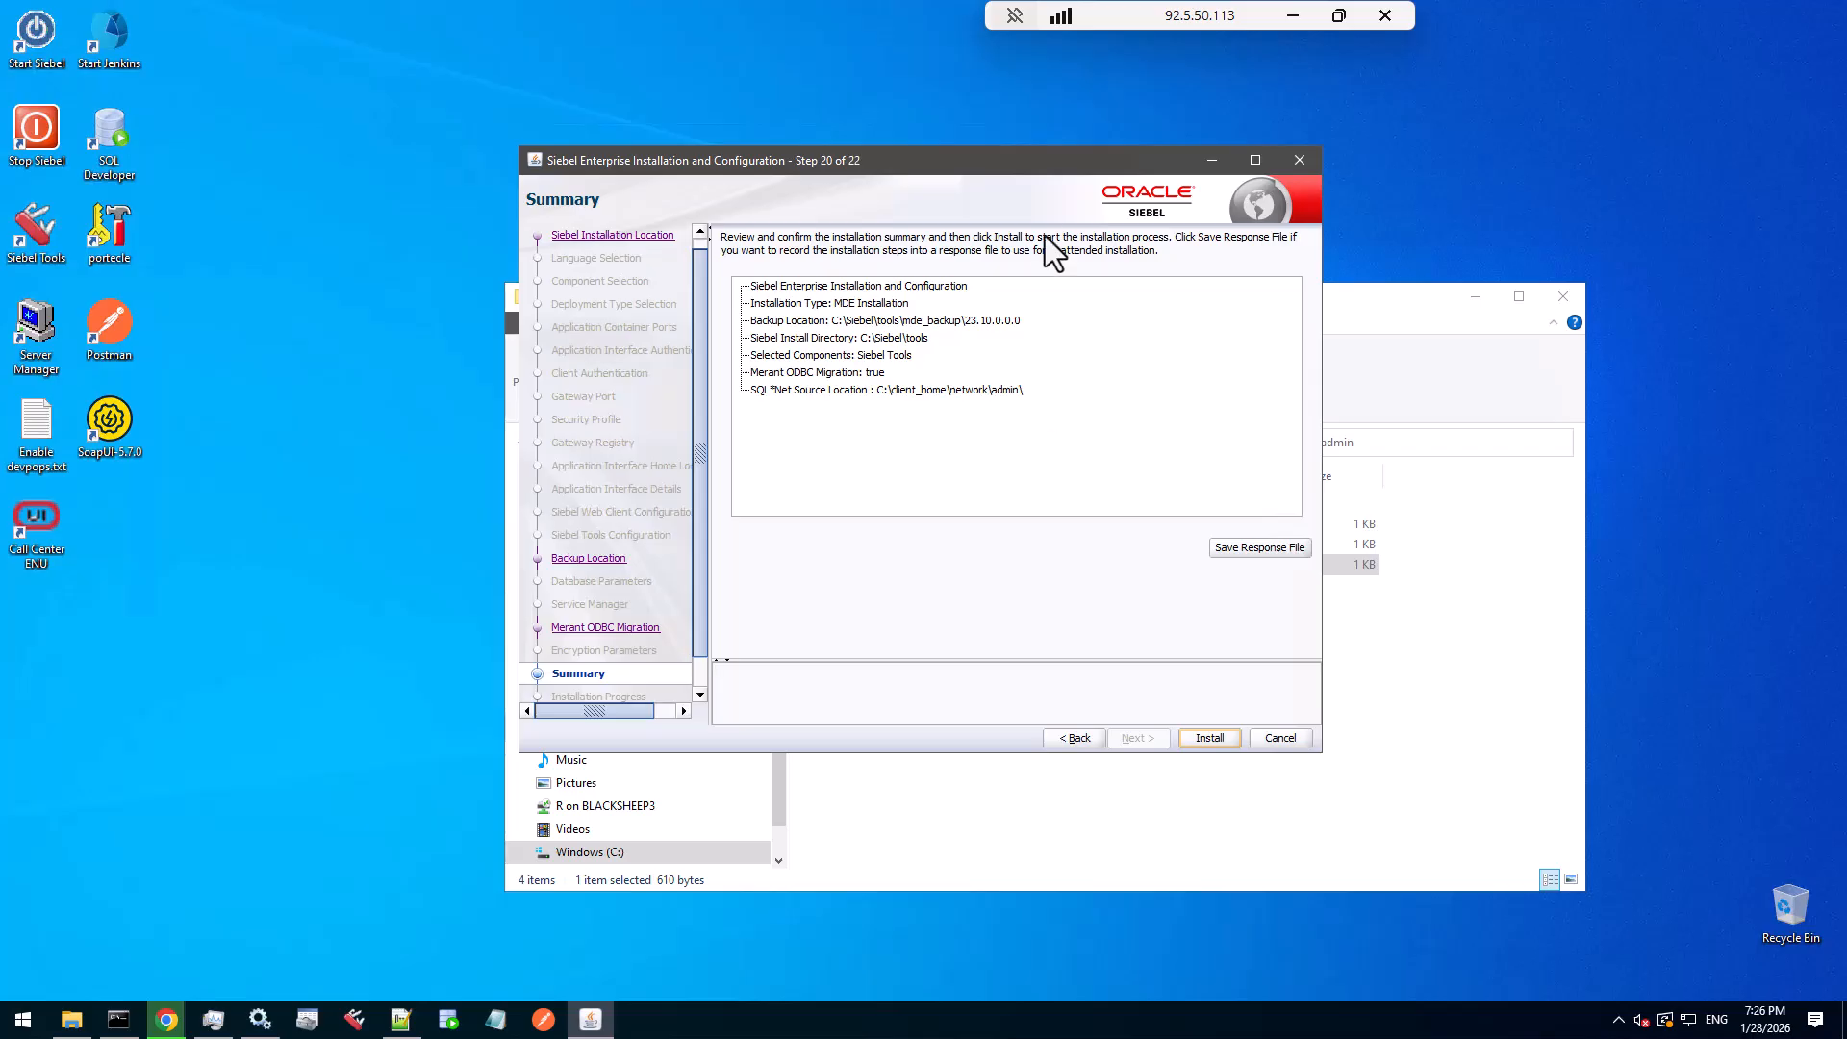
{"action": "left_click_drag", "start_coordinate": [1024, 160], "coordinate": [995, 107]}
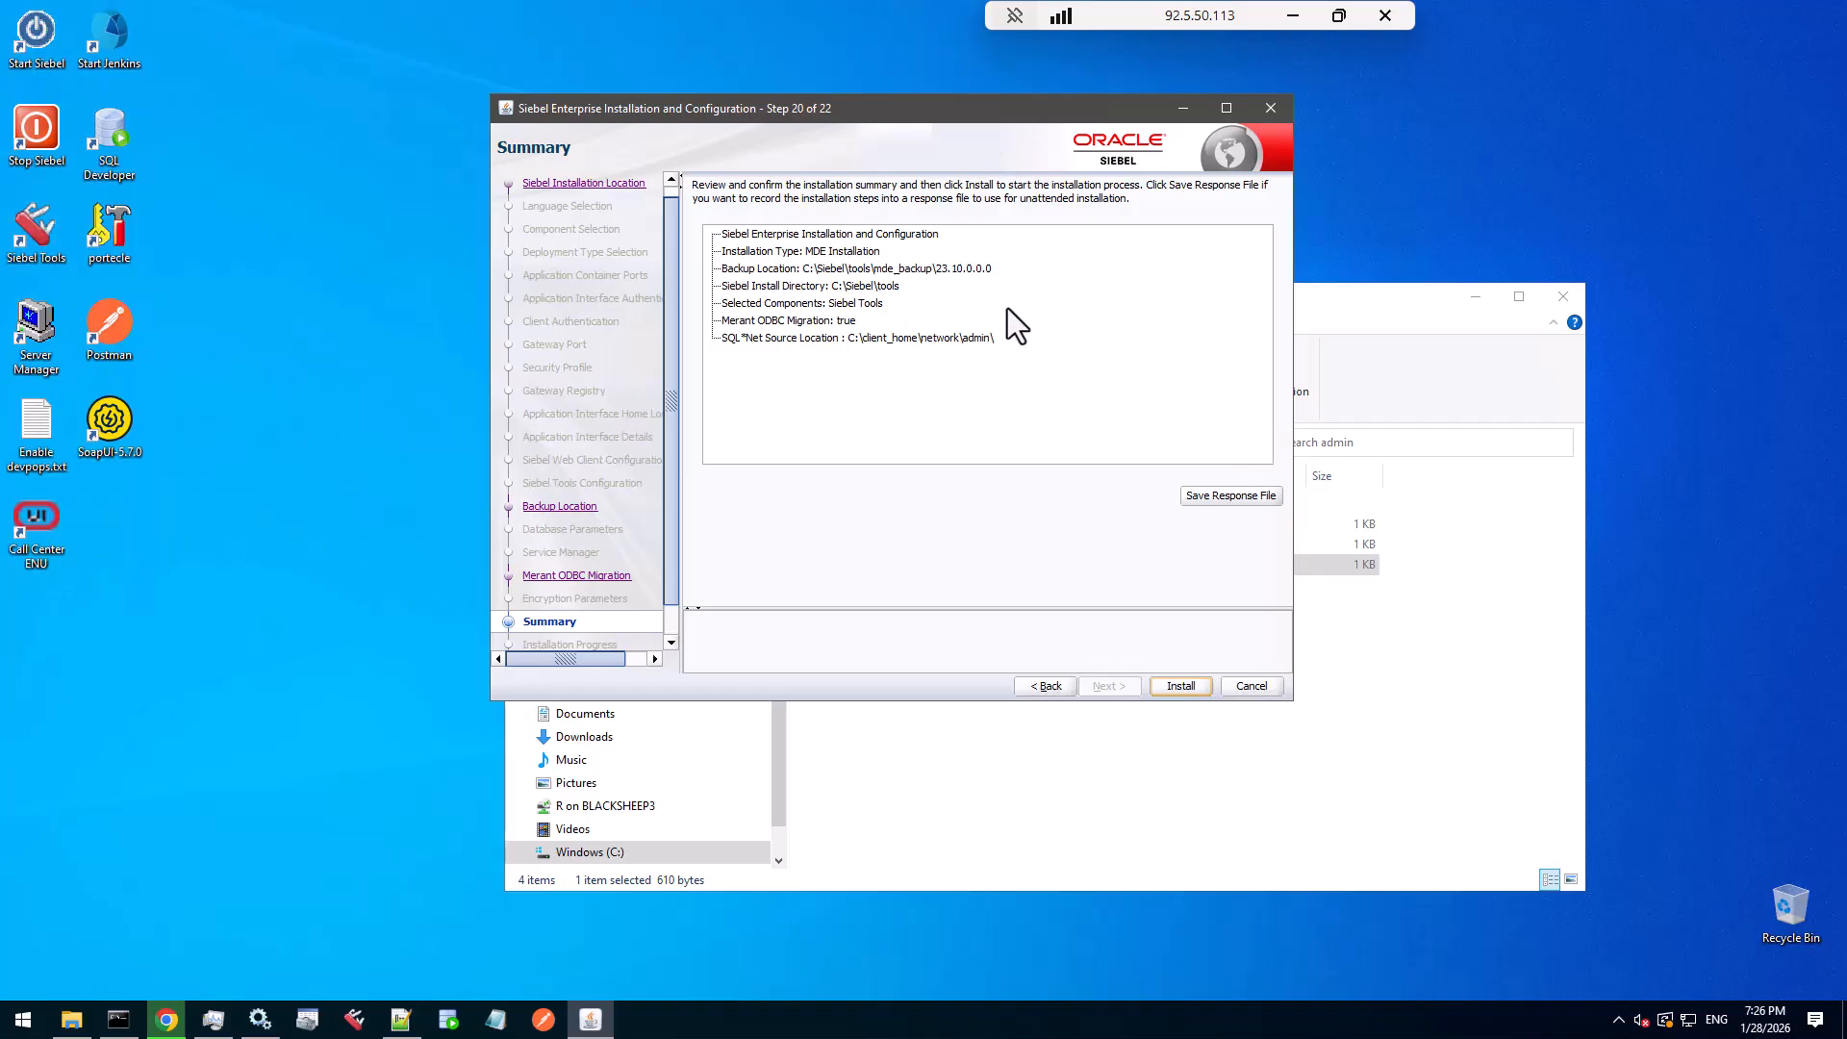
- Start the installation, then finish and confirm exiting the installer once it completes successfully
{"action": "left_click", "coordinate": [1181, 684]}
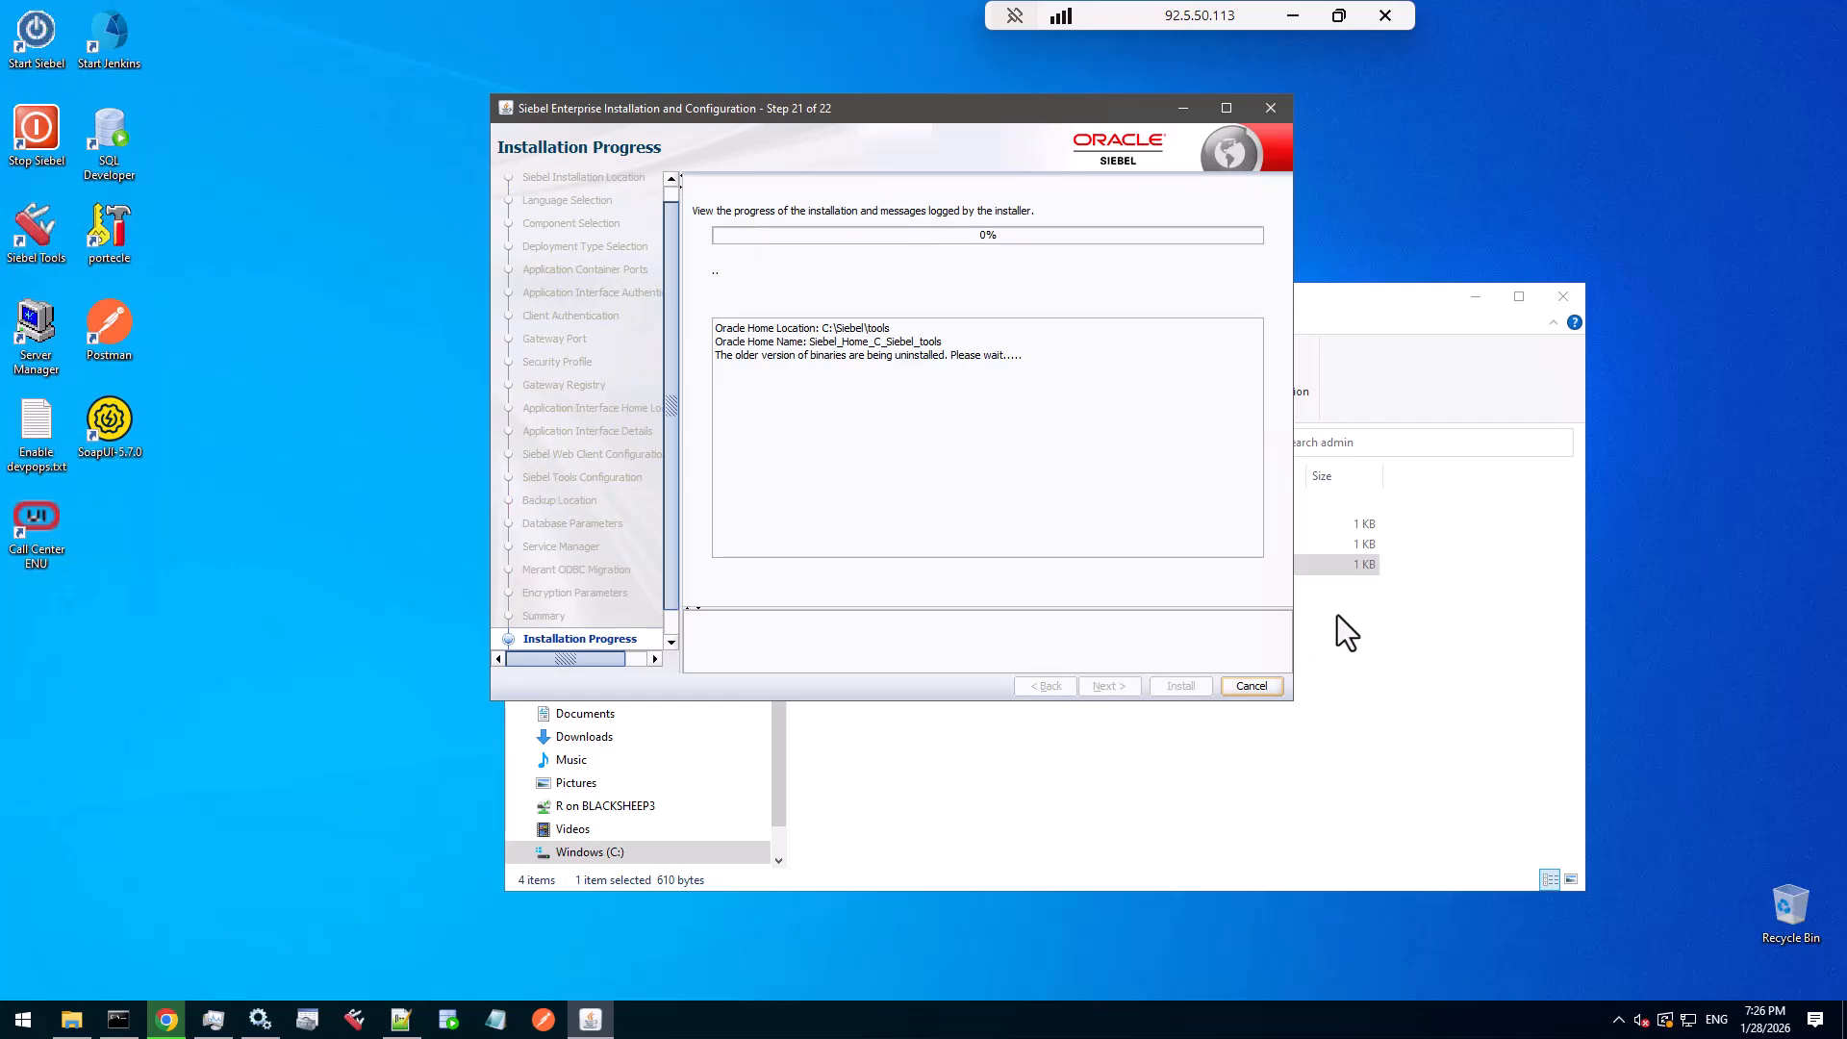
{"action": "left_click", "coordinate": [1482, 296]}
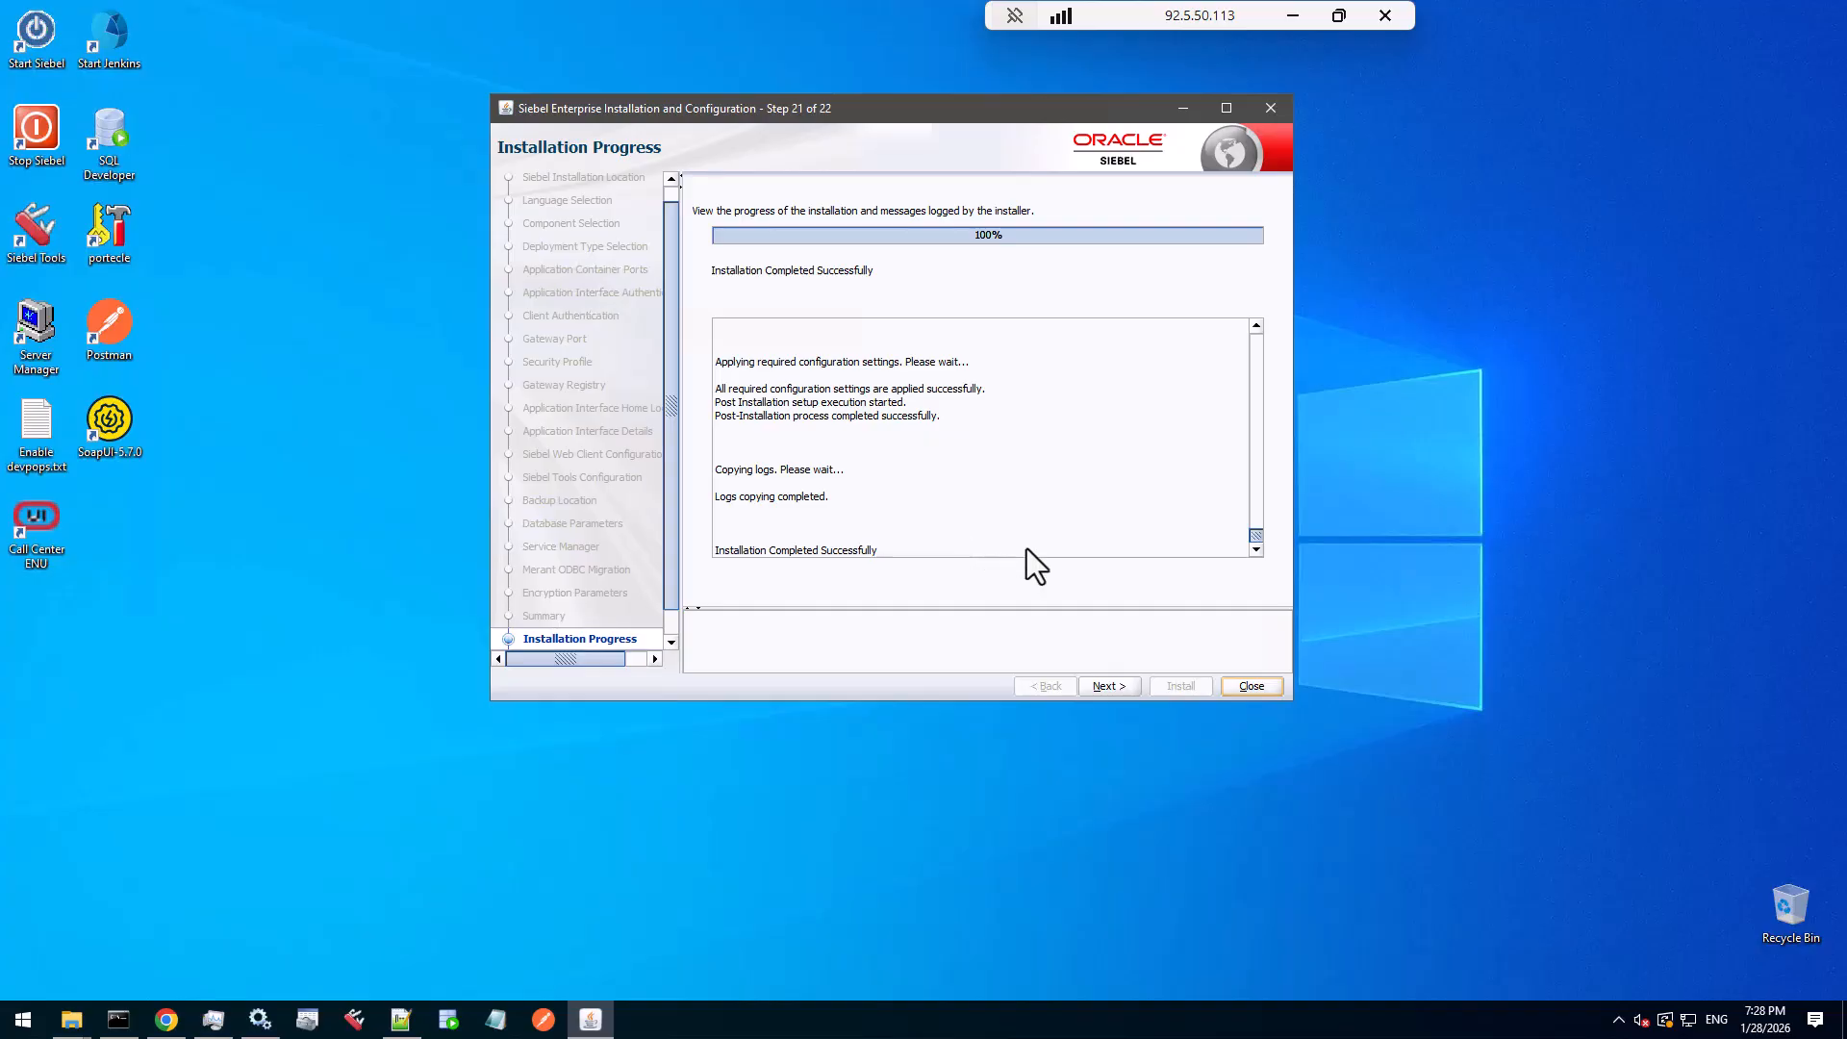
{"action": "left_click", "coordinate": [1115, 687]}
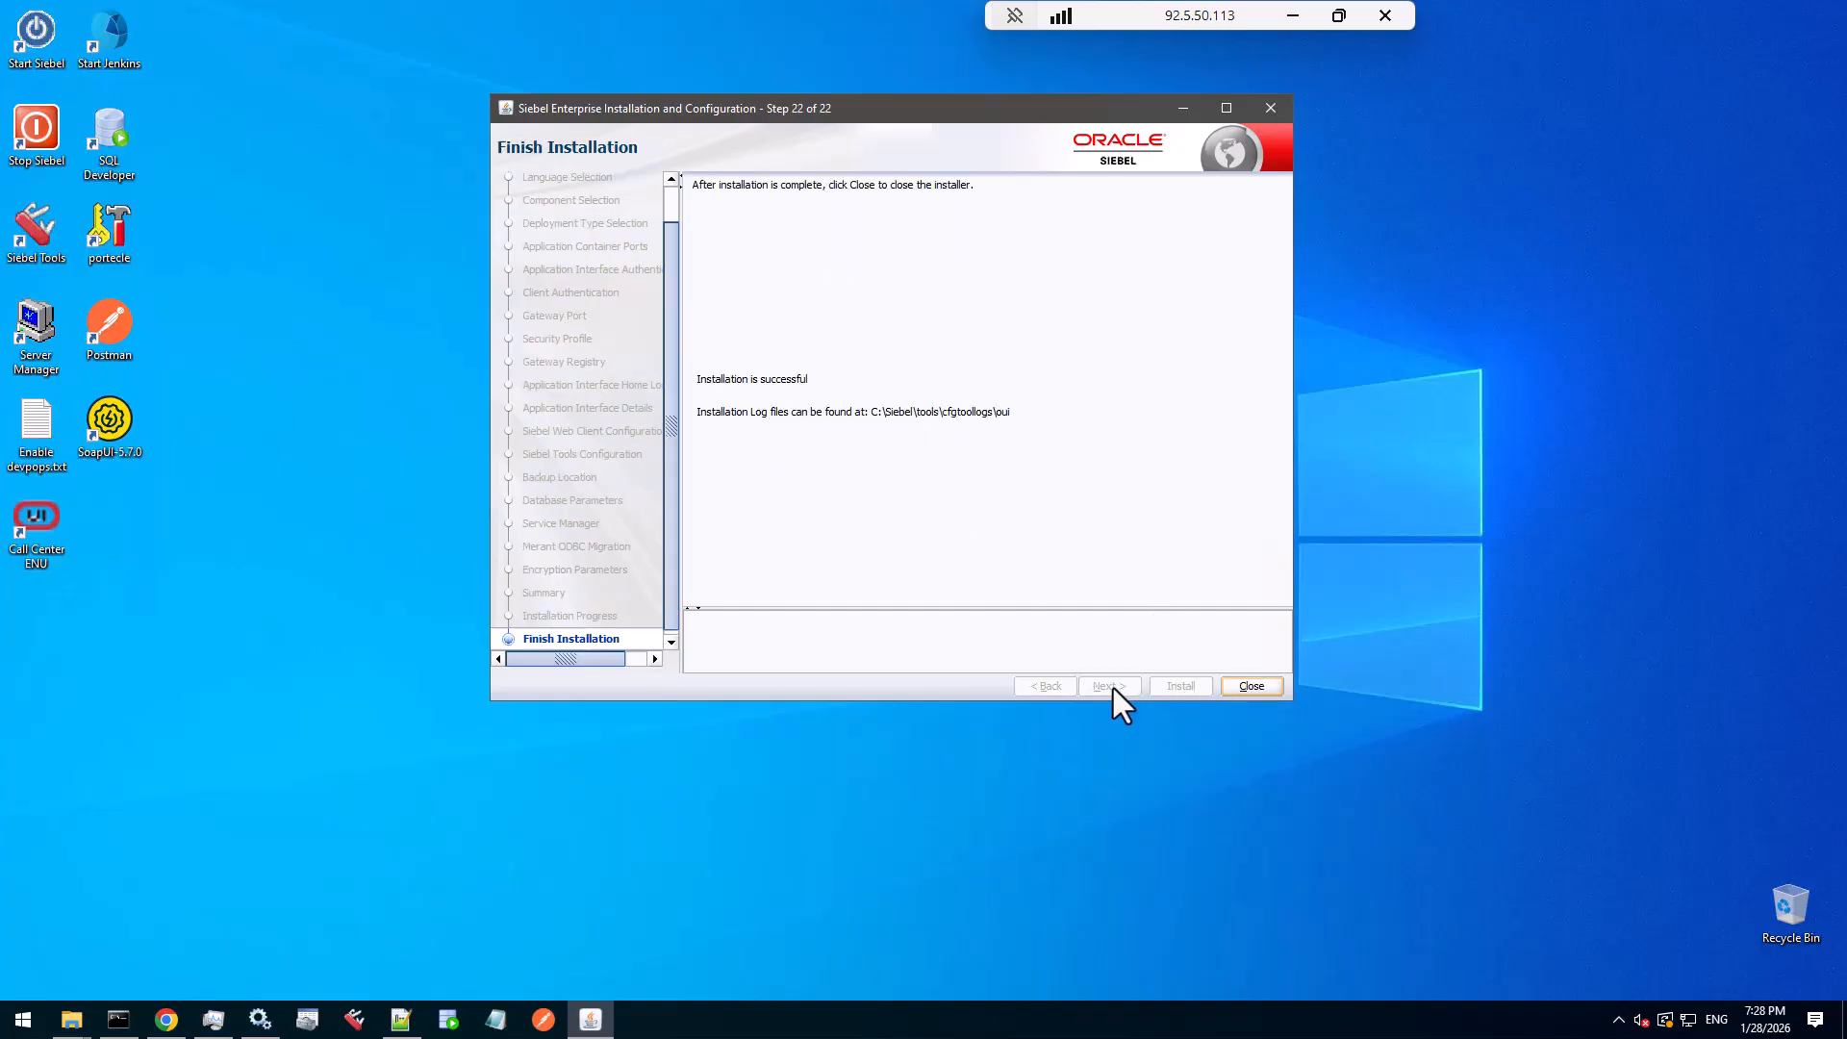
{"action": "left_click", "coordinate": [1249, 687]}
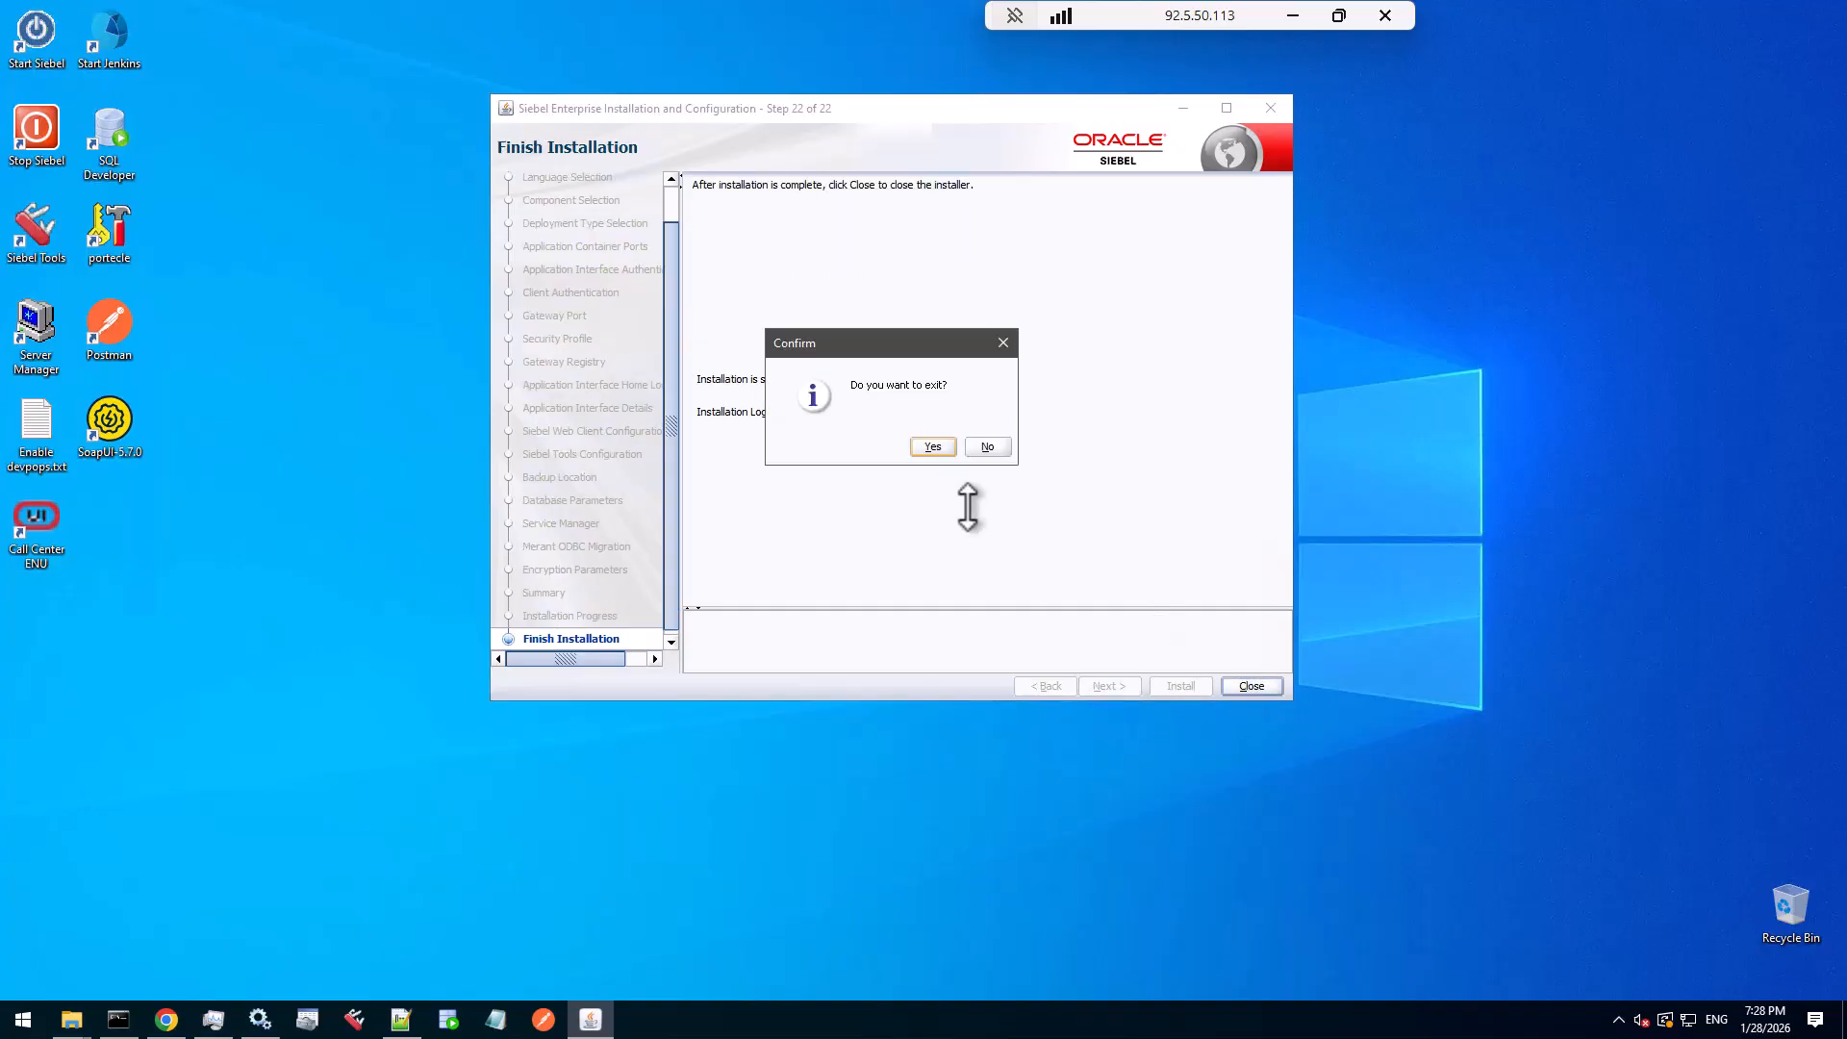
{"action": "left_click", "coordinate": [940, 445]}
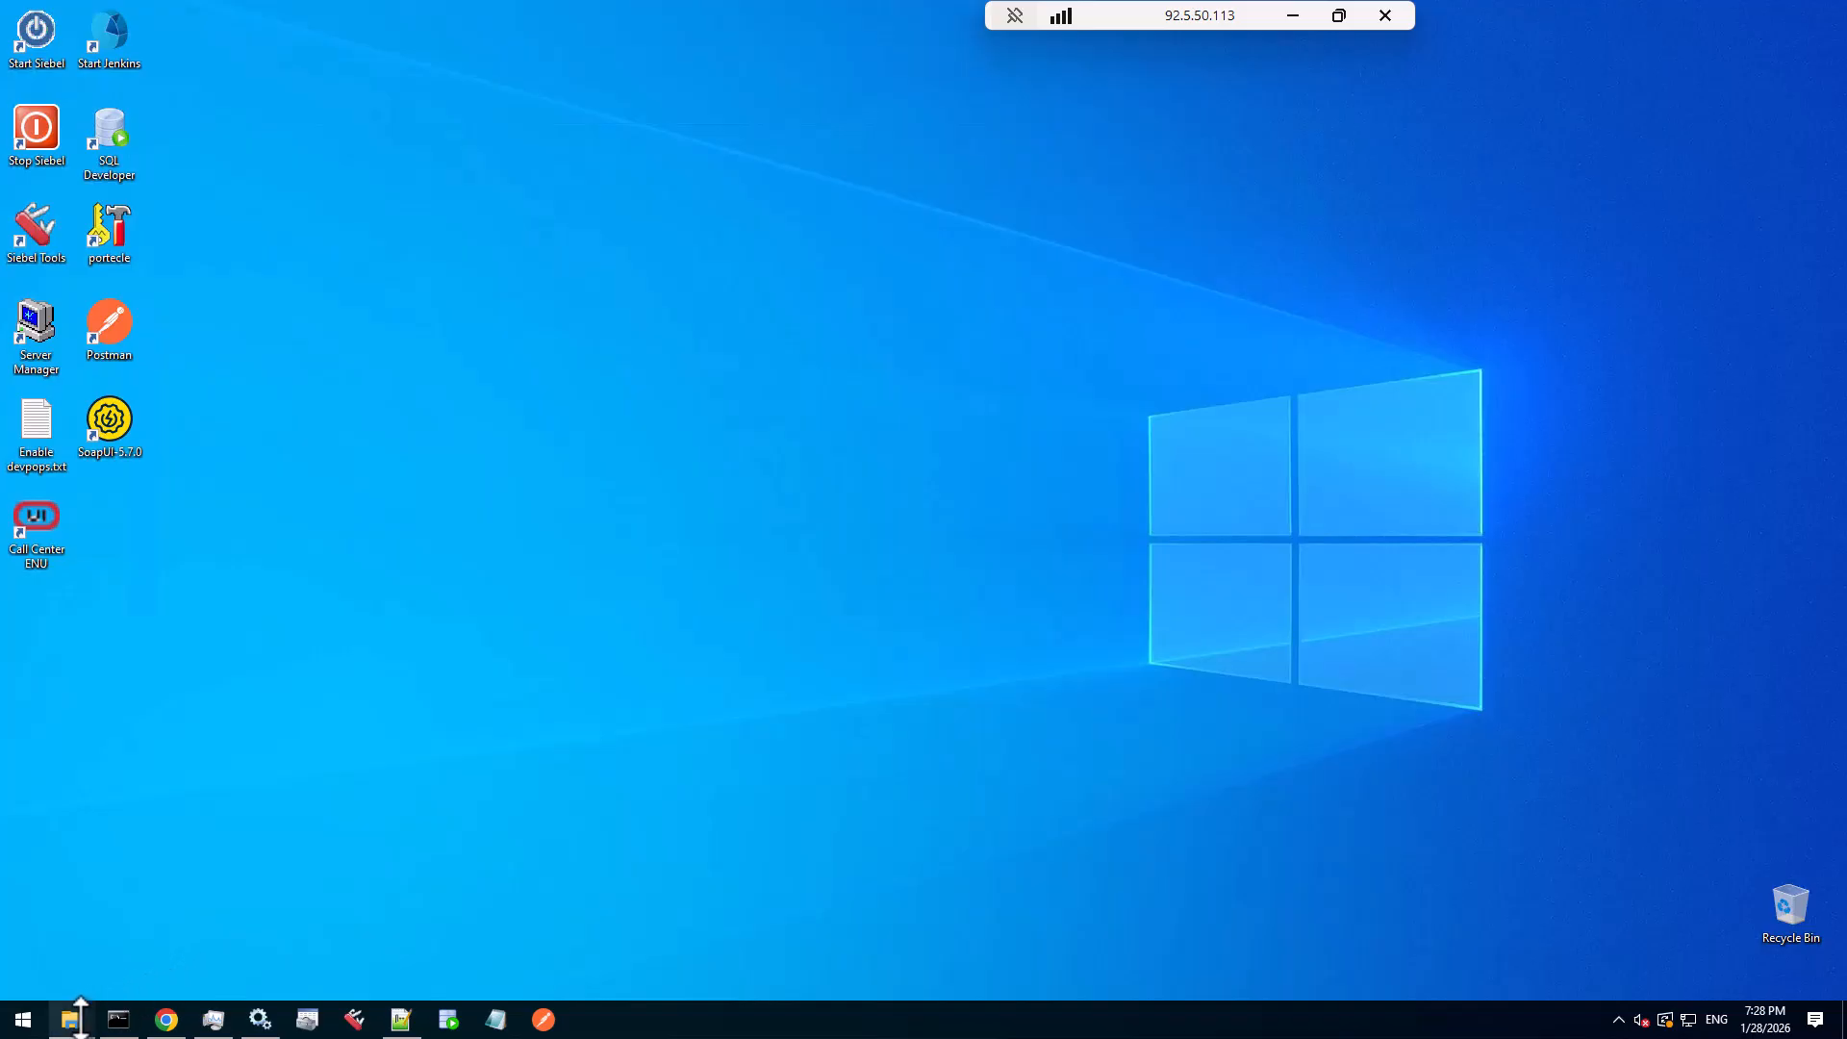
- Bring back the C:\Siebel Explorer window and cancel the rename of the ses_2310 folder
{"action": "mouse_move", "coordinate": [69, 1018]}
{"action": "left_click", "coordinate": [264, 955]}
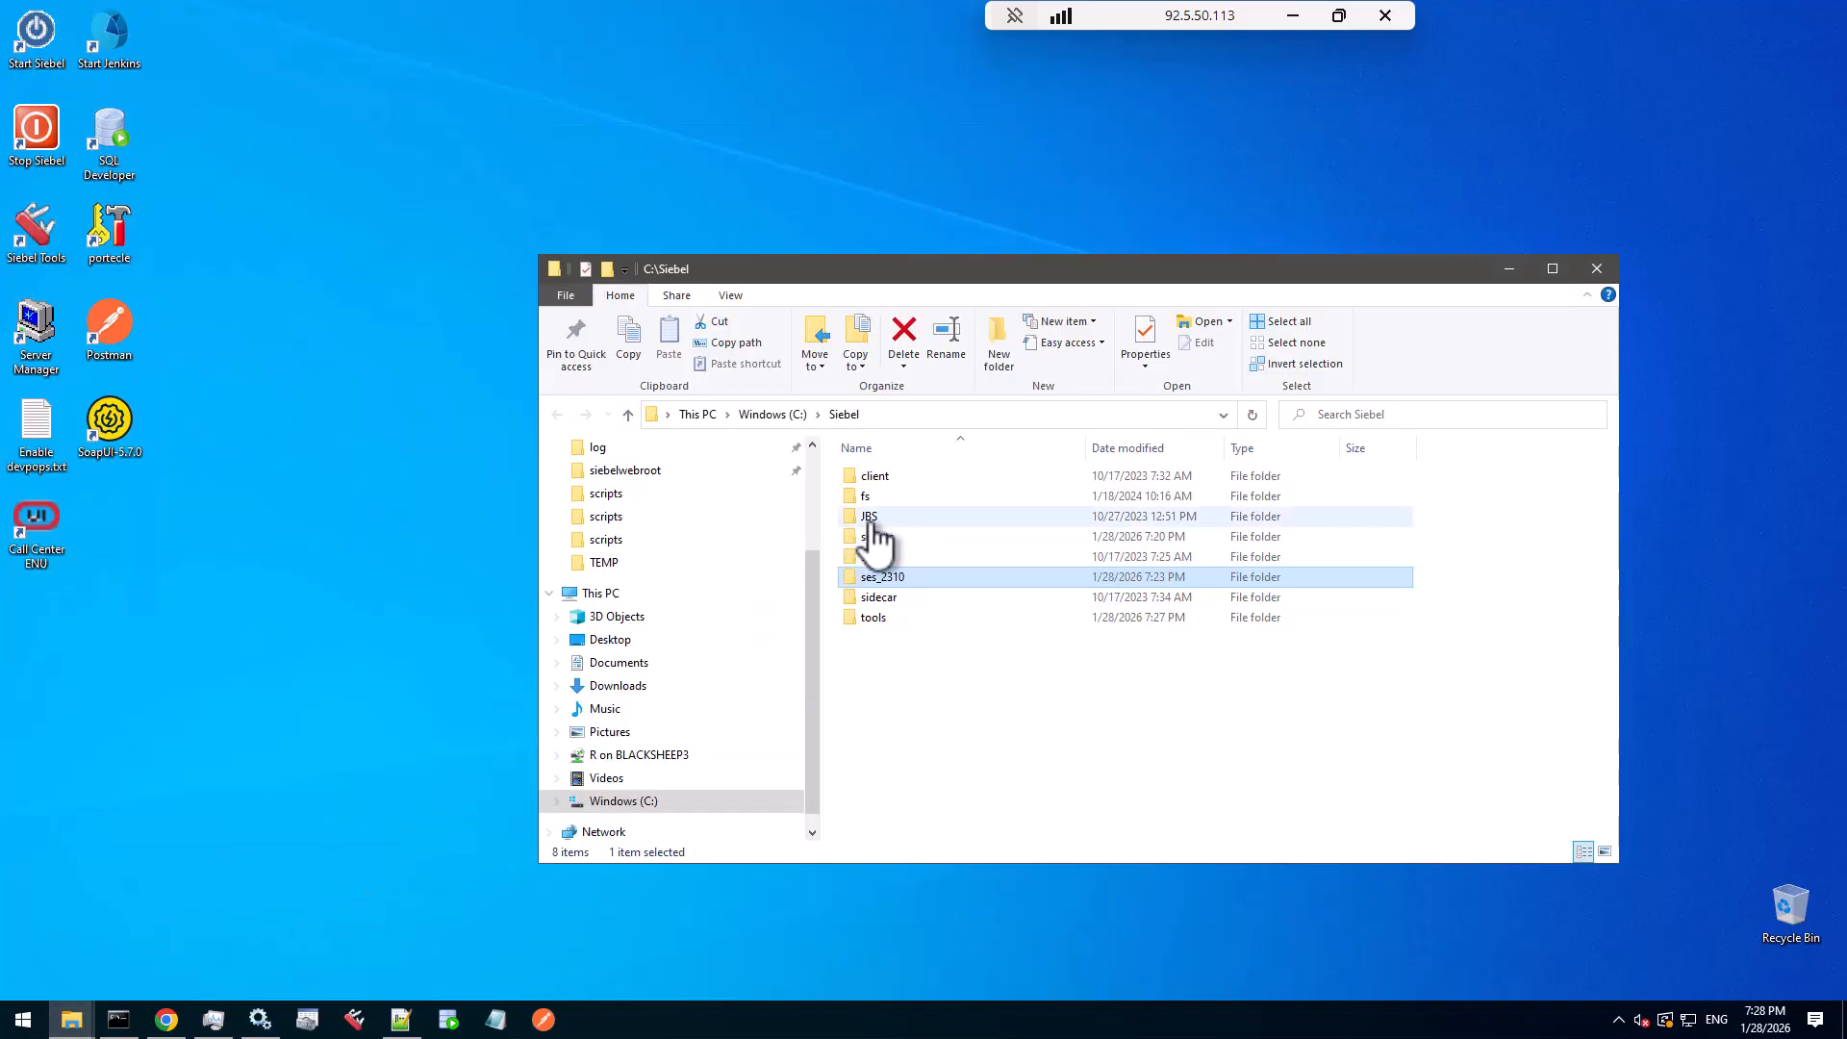
{"action": "left_click", "coordinate": [904, 577]}
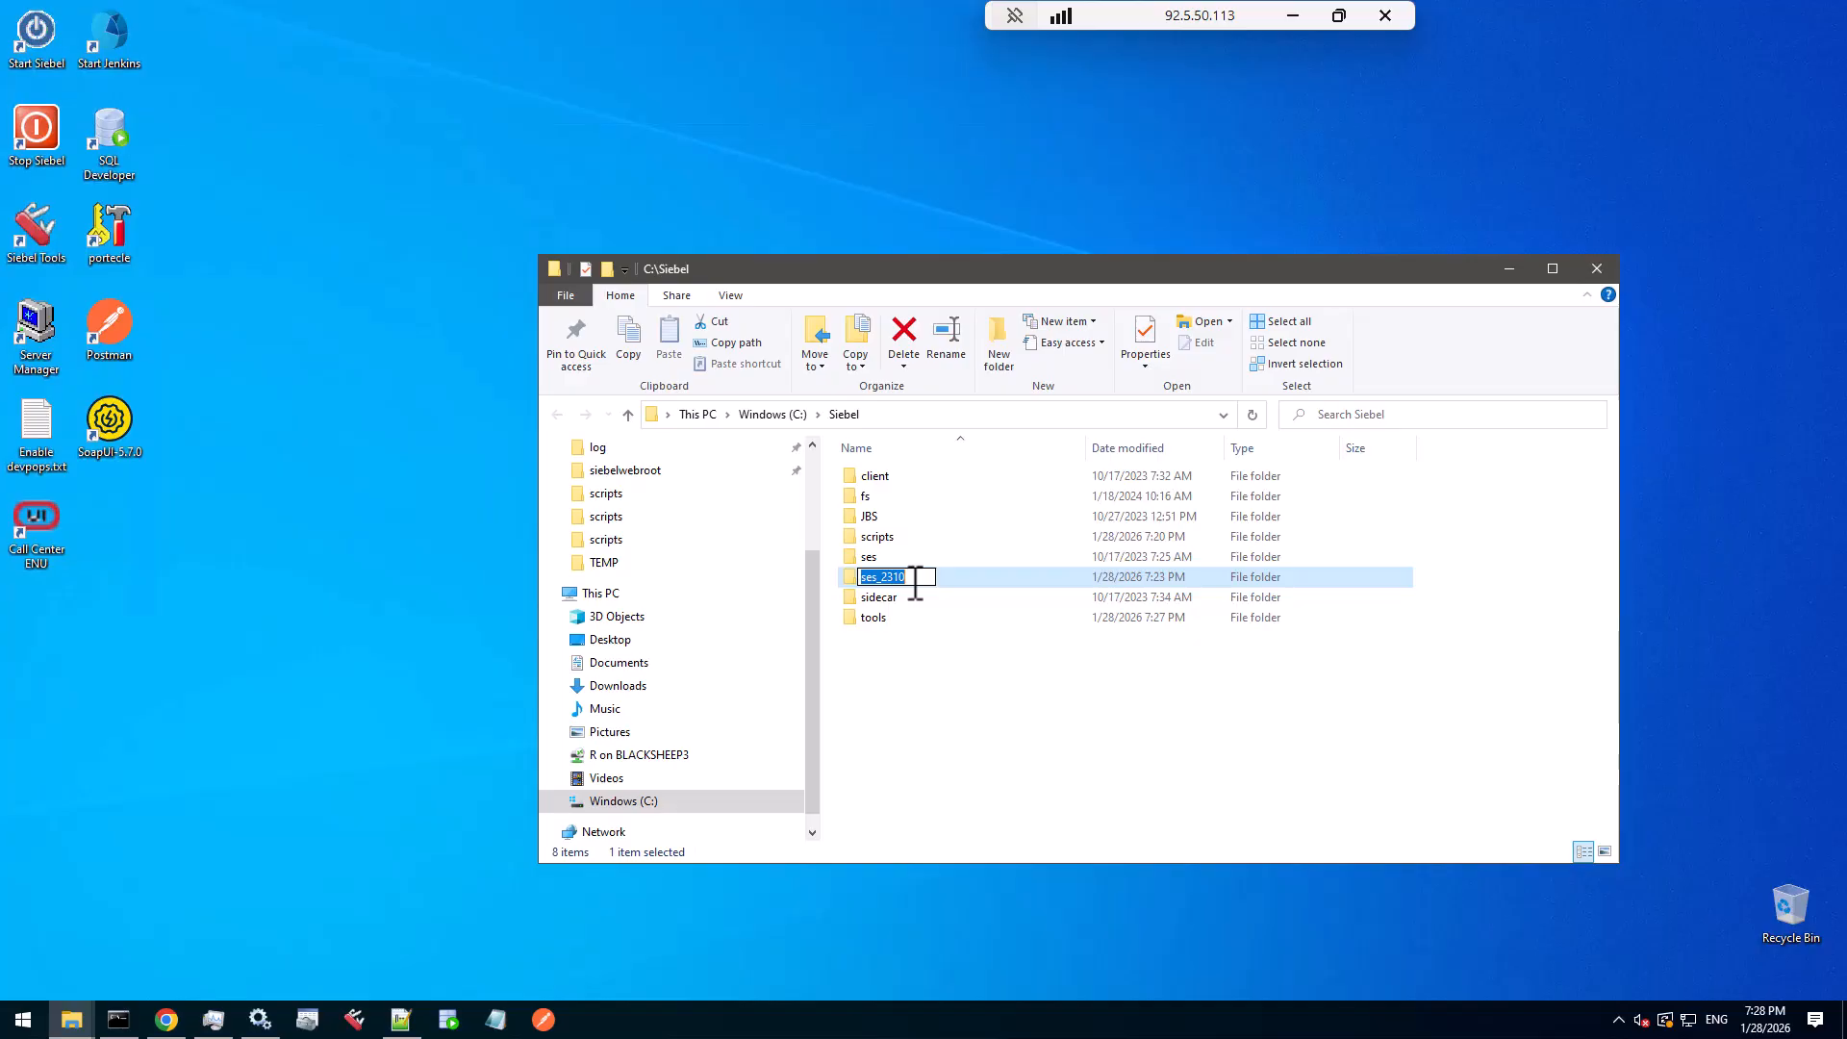
{"action": "left_click", "coordinate": [880, 560]}
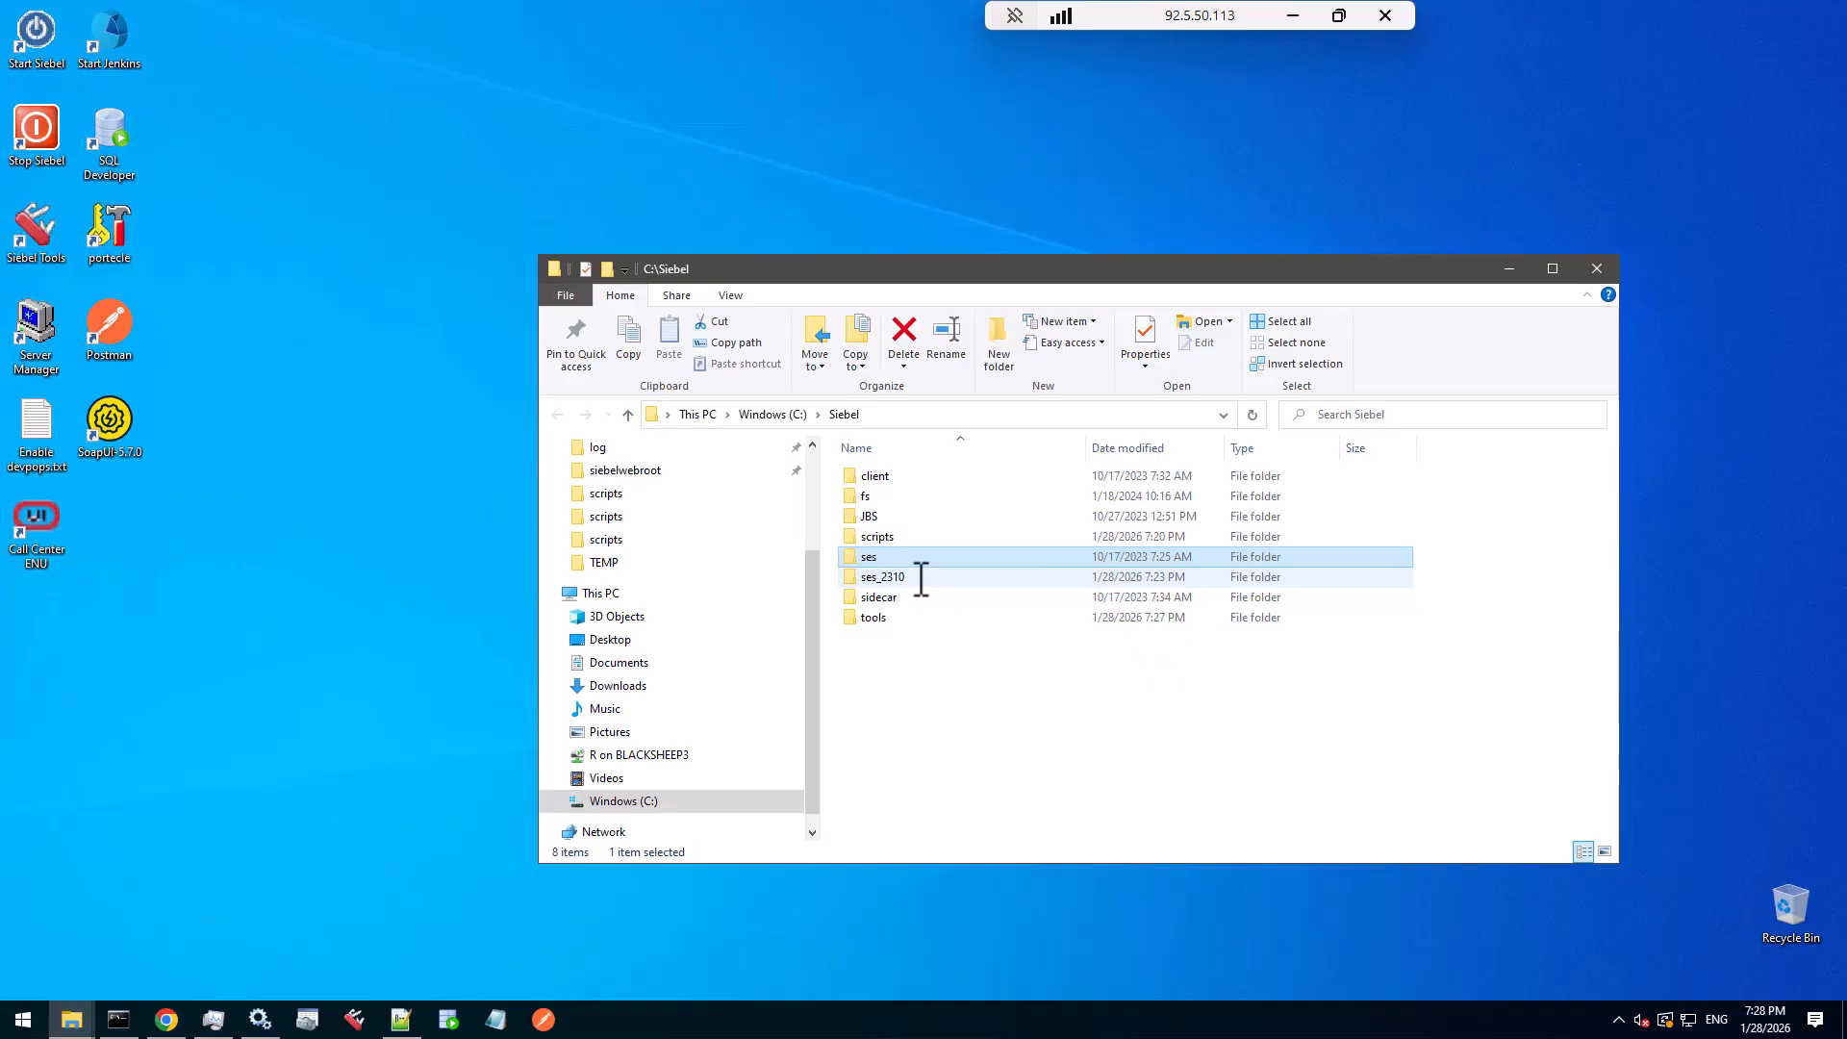
{"action": "mouse_move", "coordinate": [920, 578]}
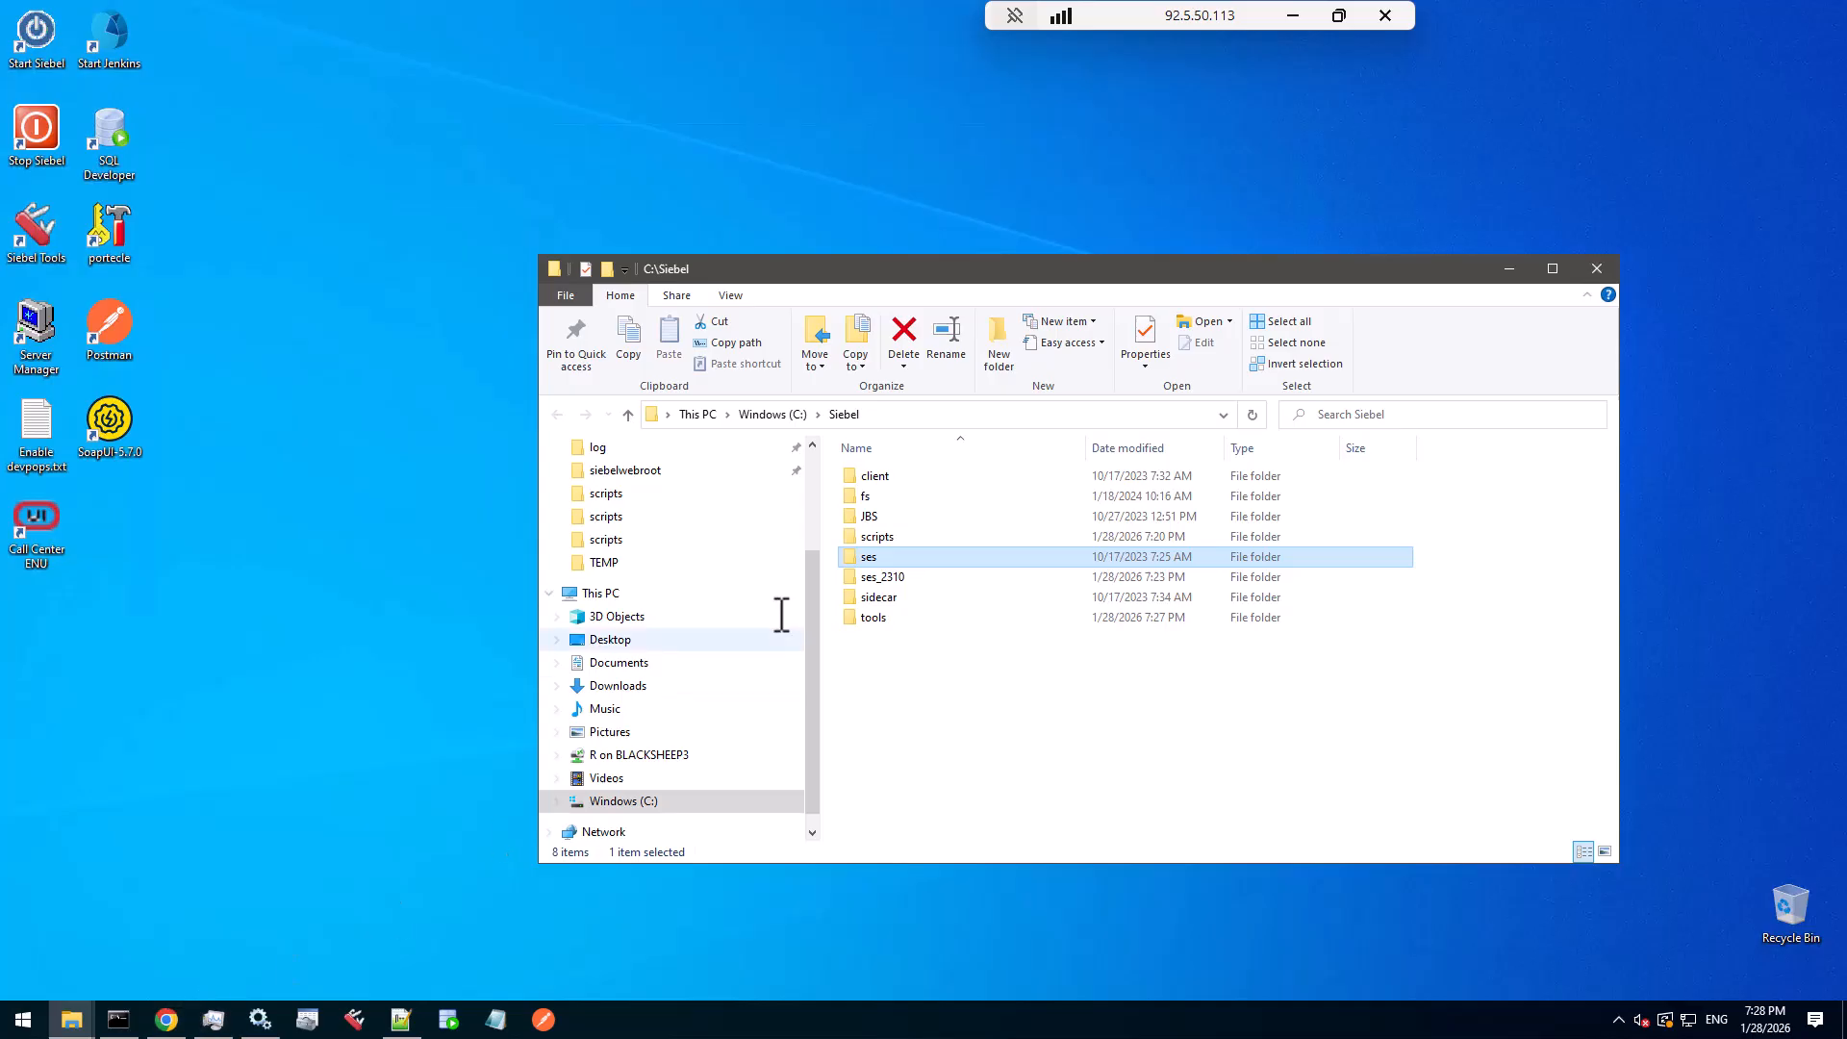
- Browse to tools\oracledbclient\network\admin showing sqlnet.ora and tnsnames.ora, then return to ODBC administrator
{"action": "double_click", "coordinate": [876, 617]}
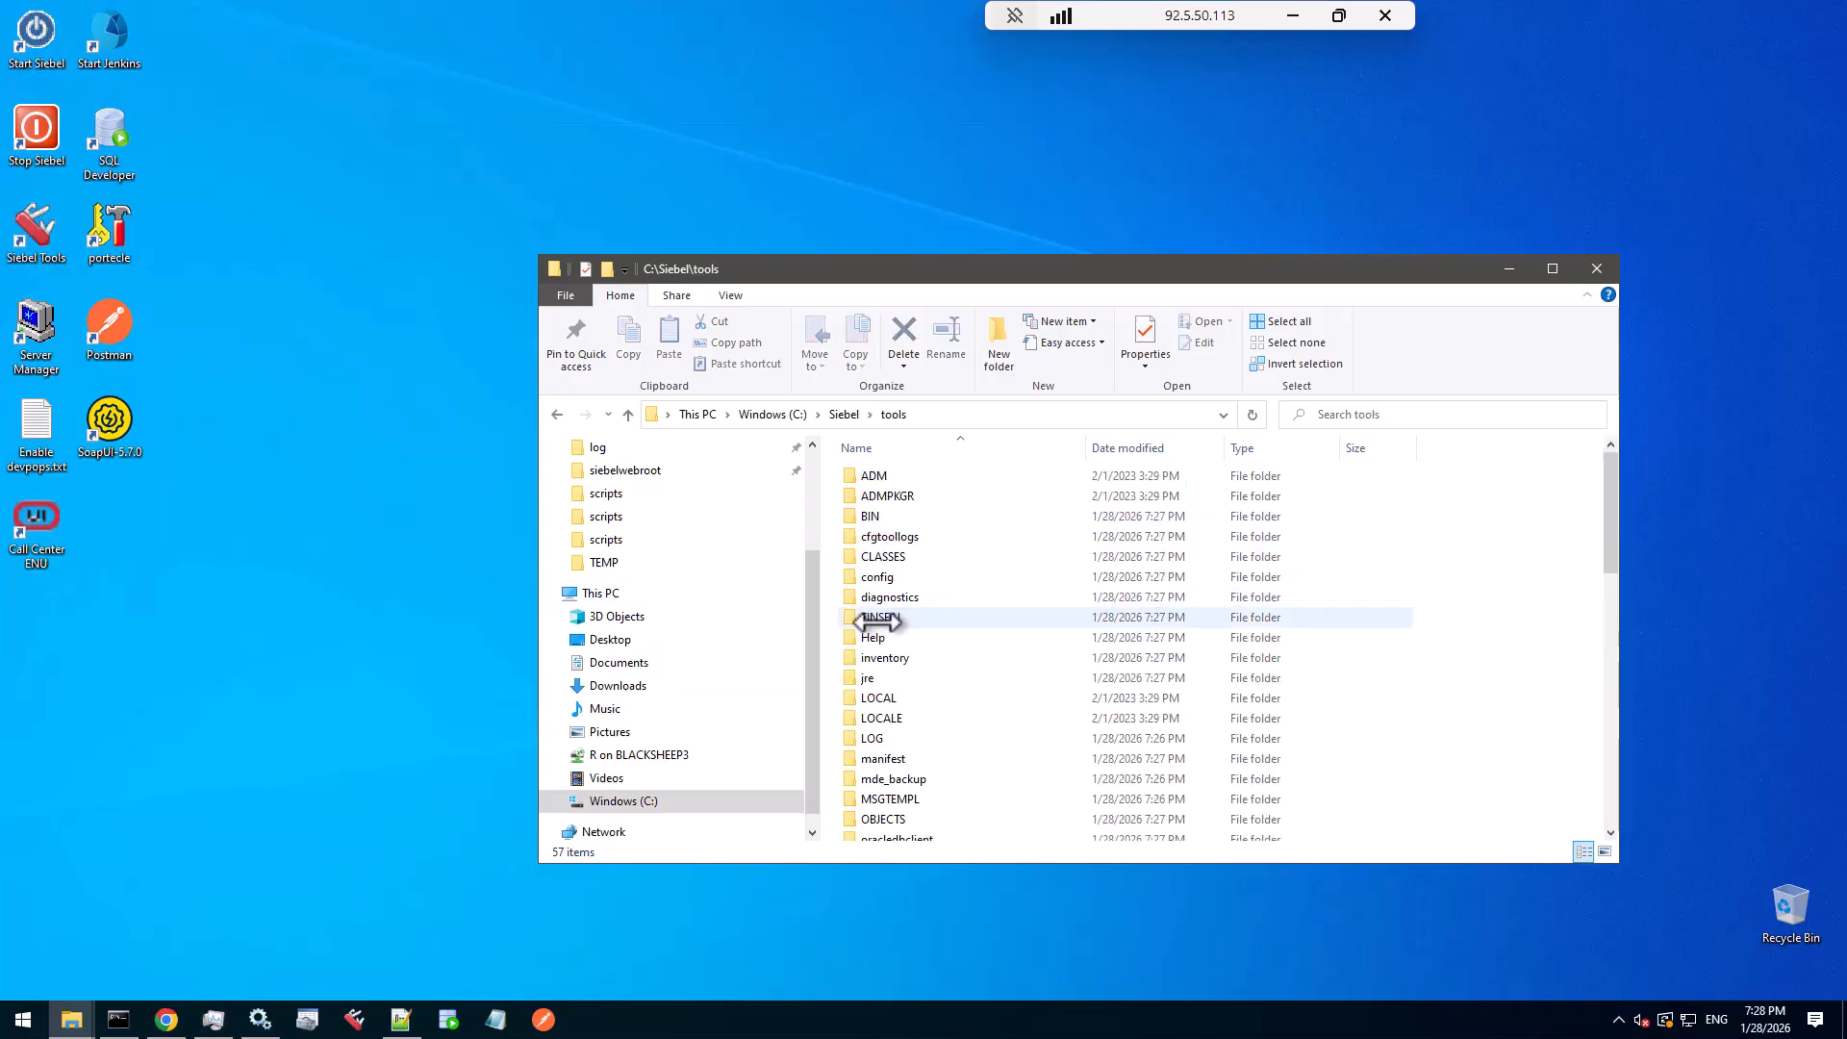
{"action": "scroll", "coordinate": [909, 664], "scroll_direction": "down", "scroll_amount": 3}
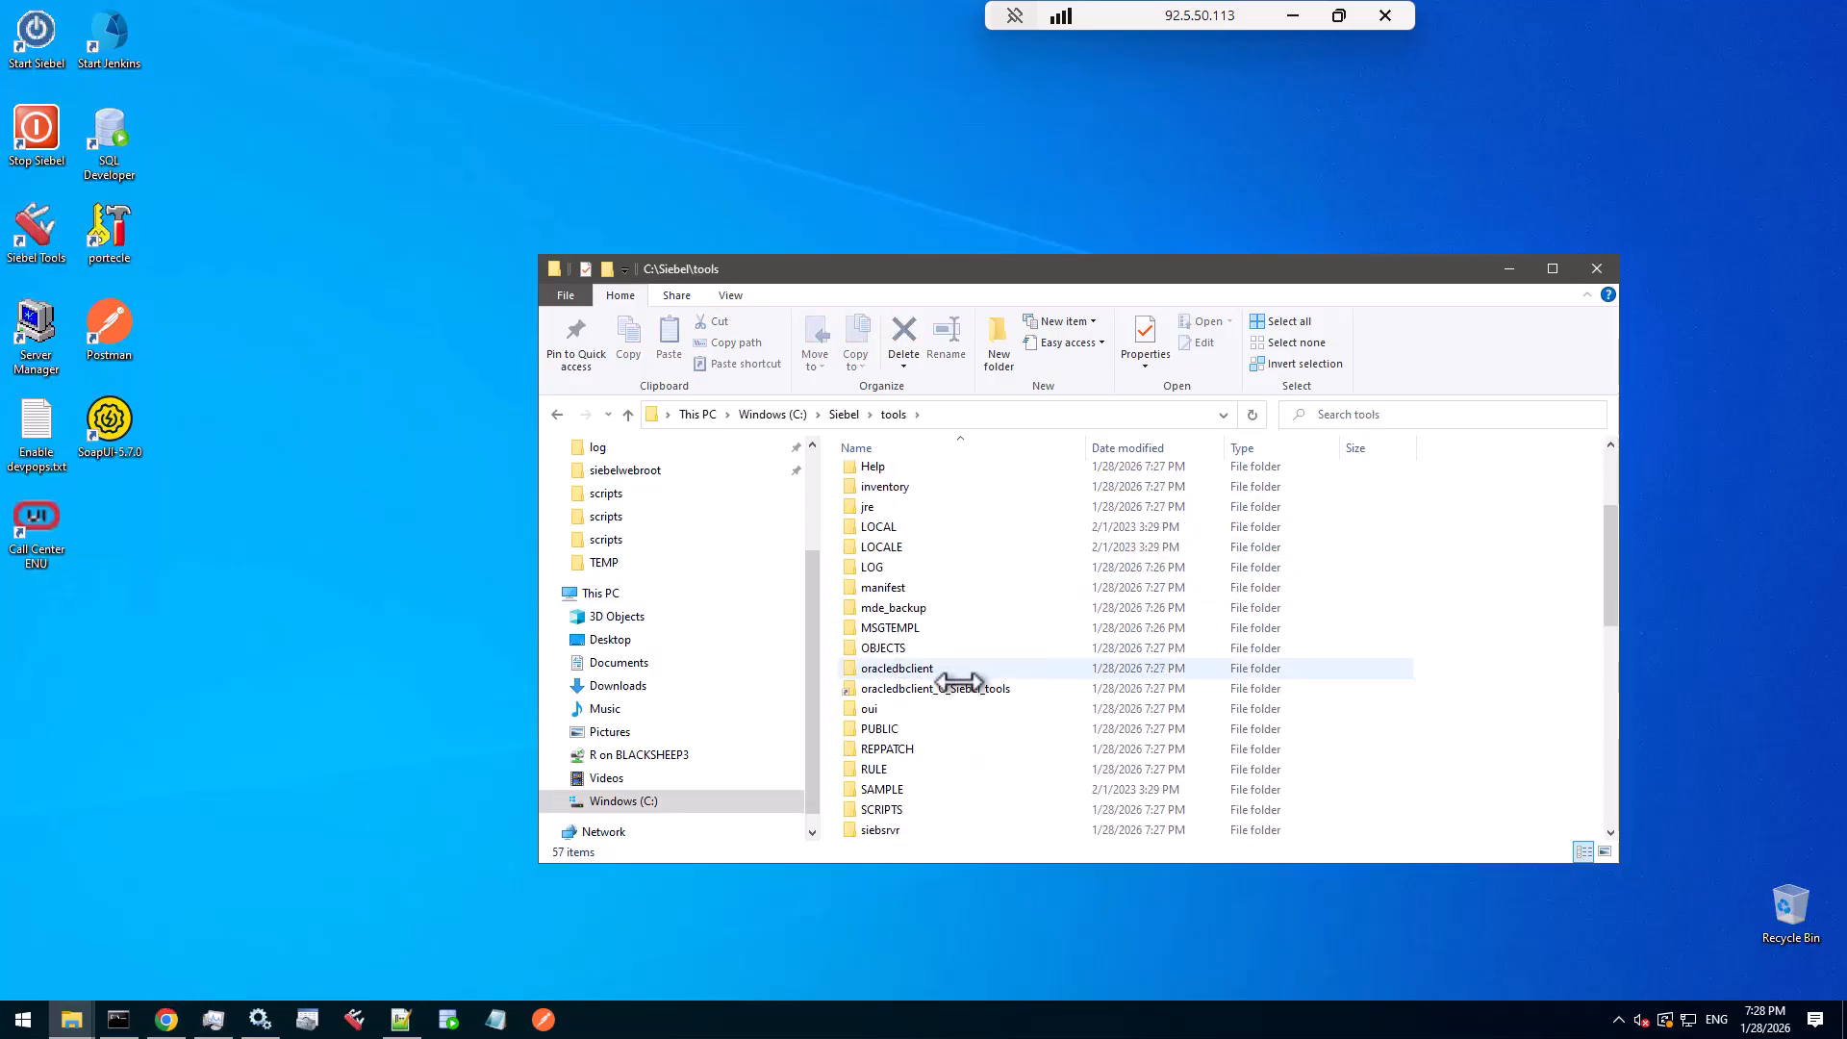
{"action": "left_click", "coordinate": [913, 671]}
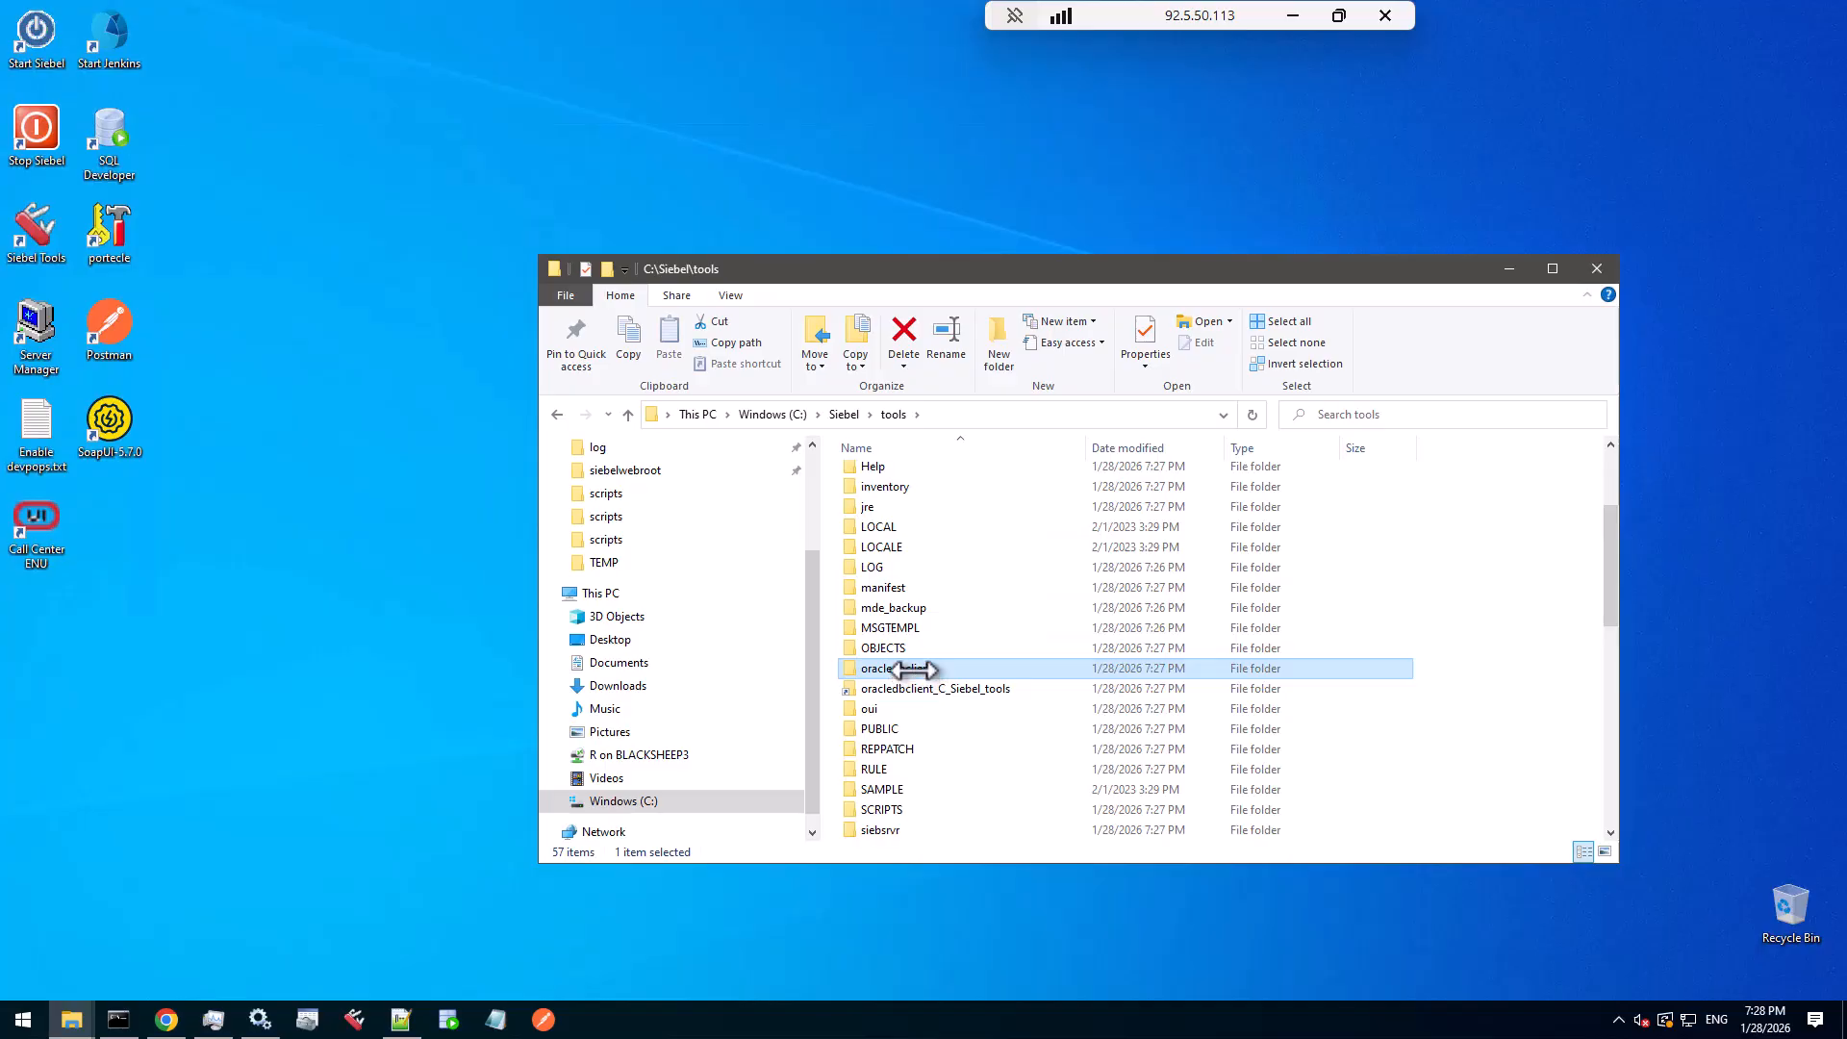
{"action": "double_click", "coordinate": [916, 671]}
{"action": "double_click", "coordinate": [890, 531]}
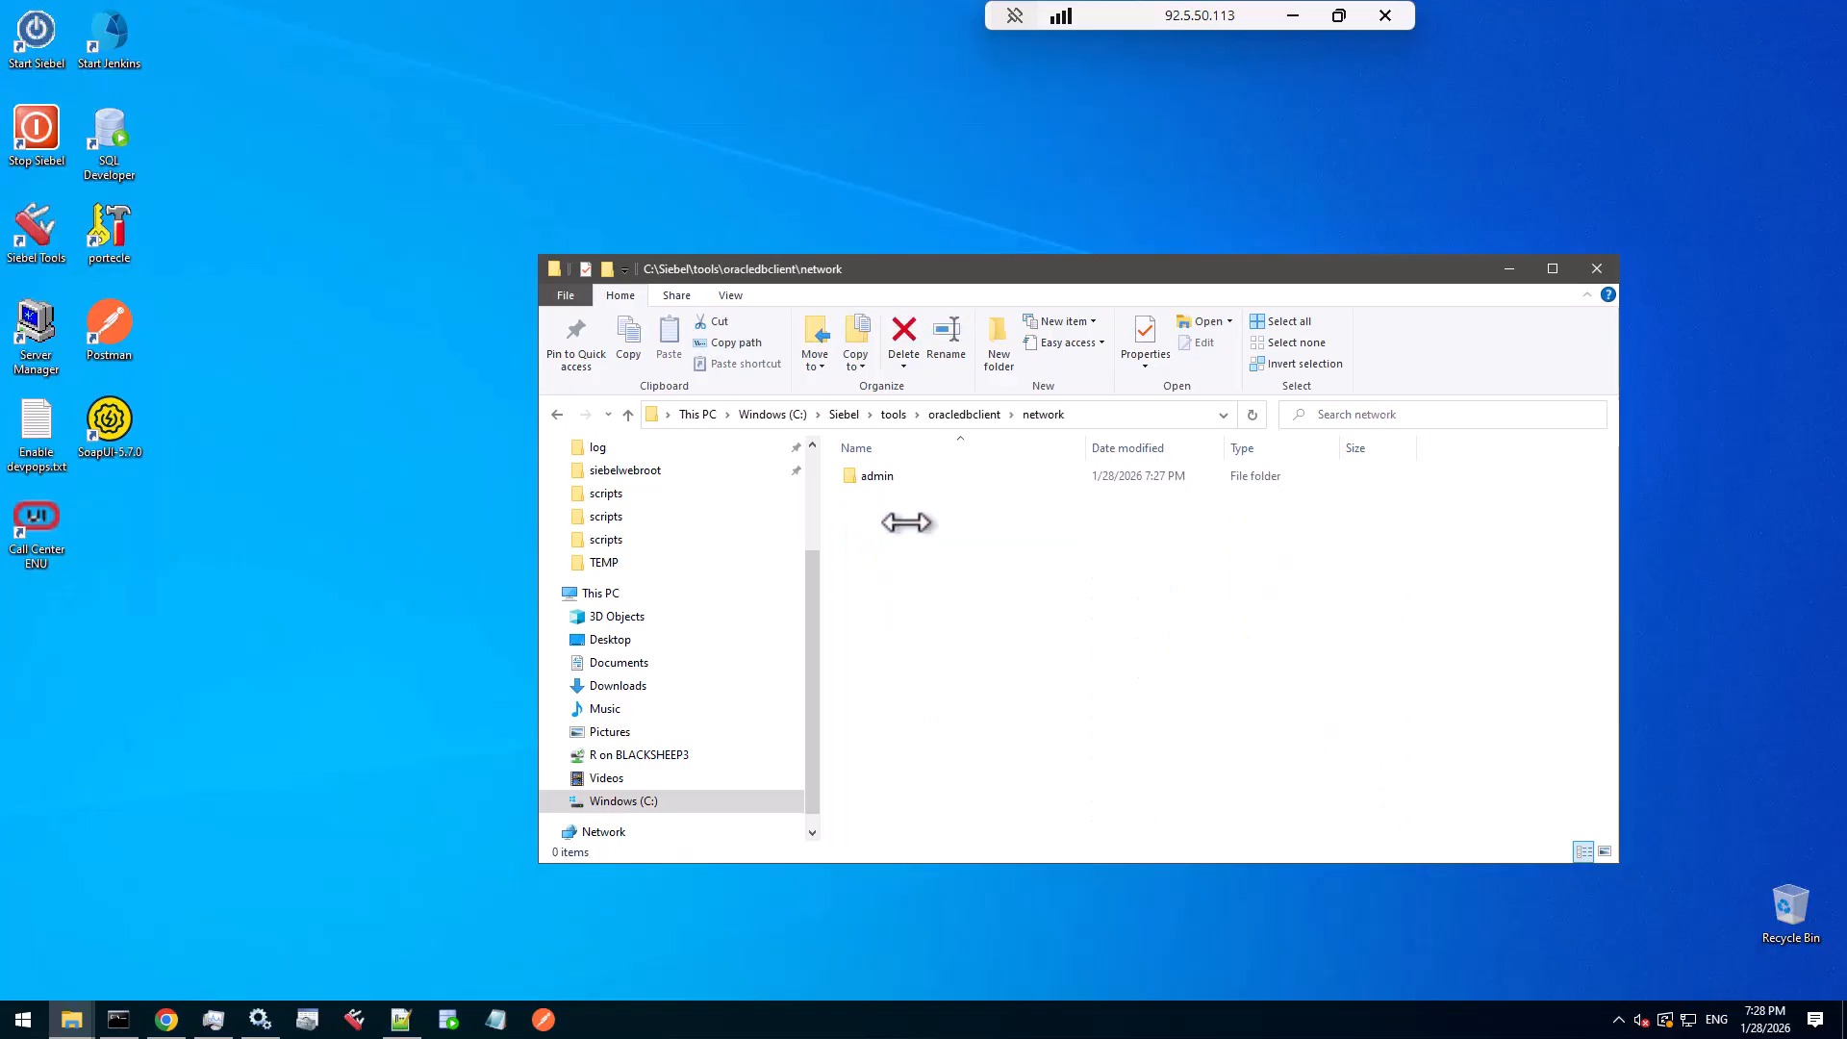
{"action": "left_click", "coordinate": [909, 478]}
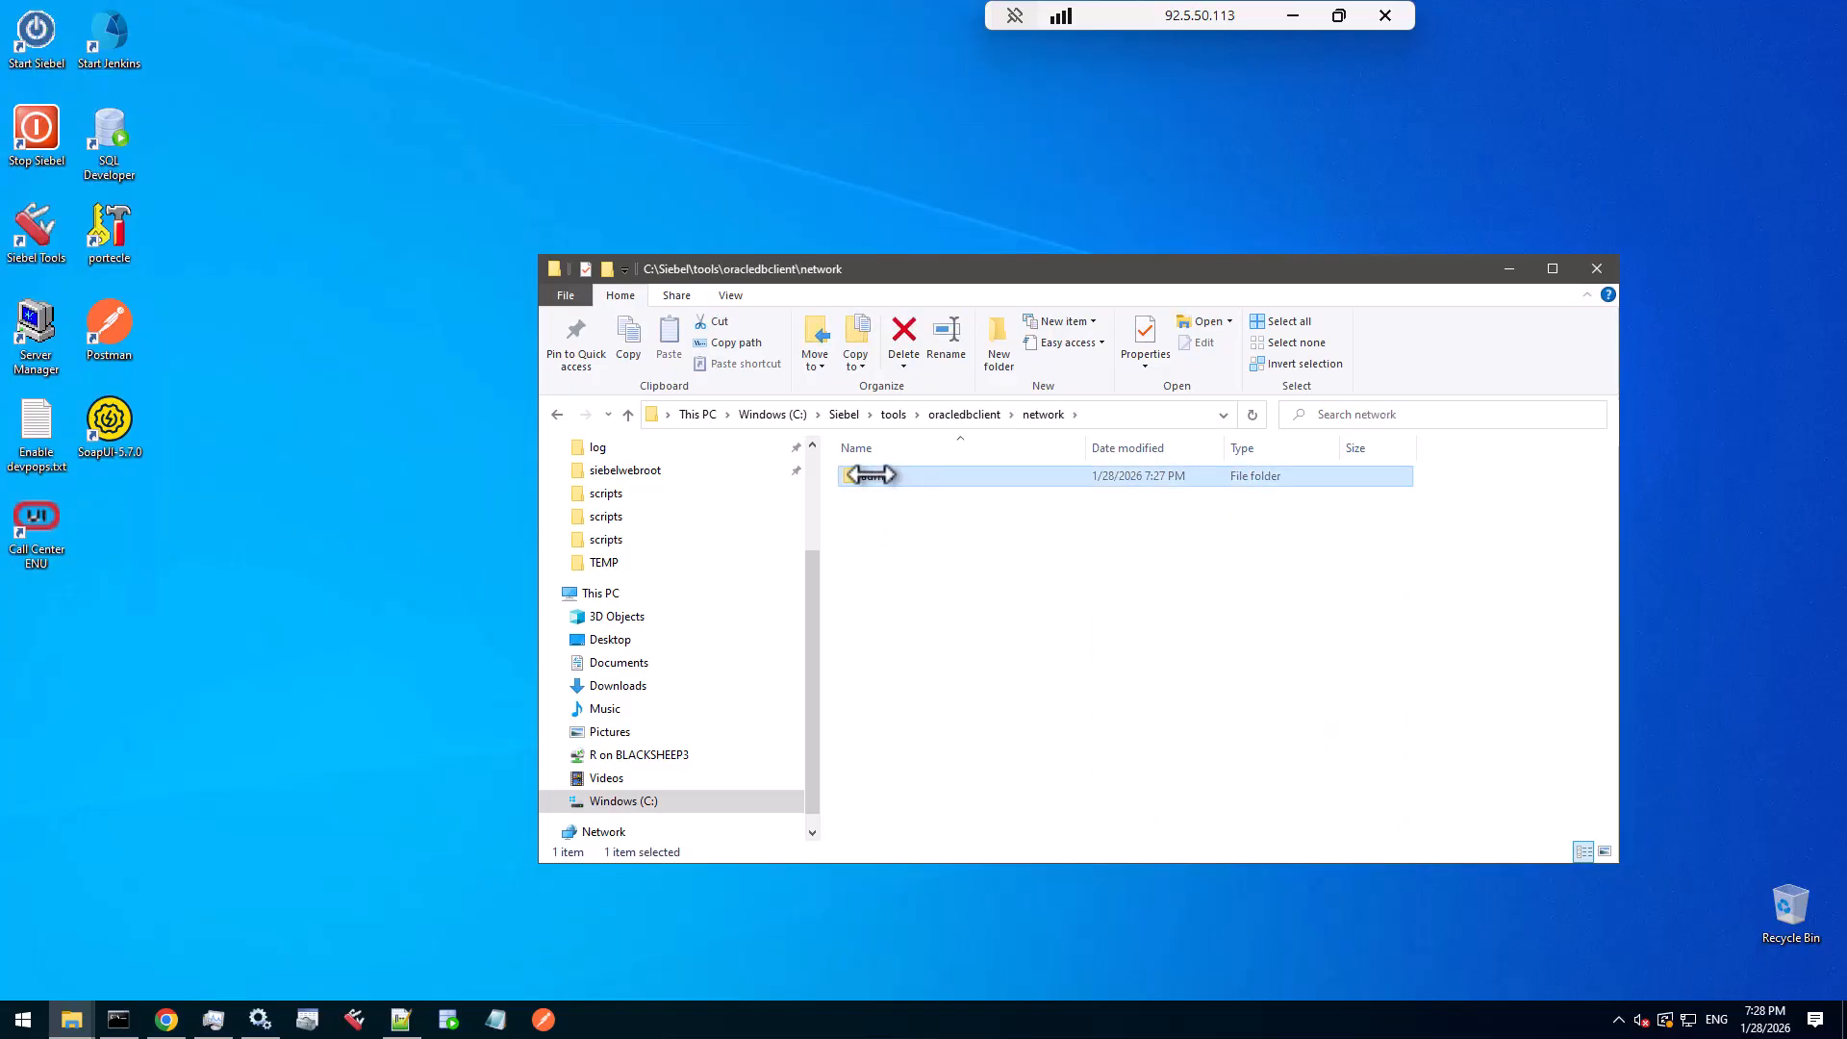
{"action": "double_click", "coordinate": [868, 476]}
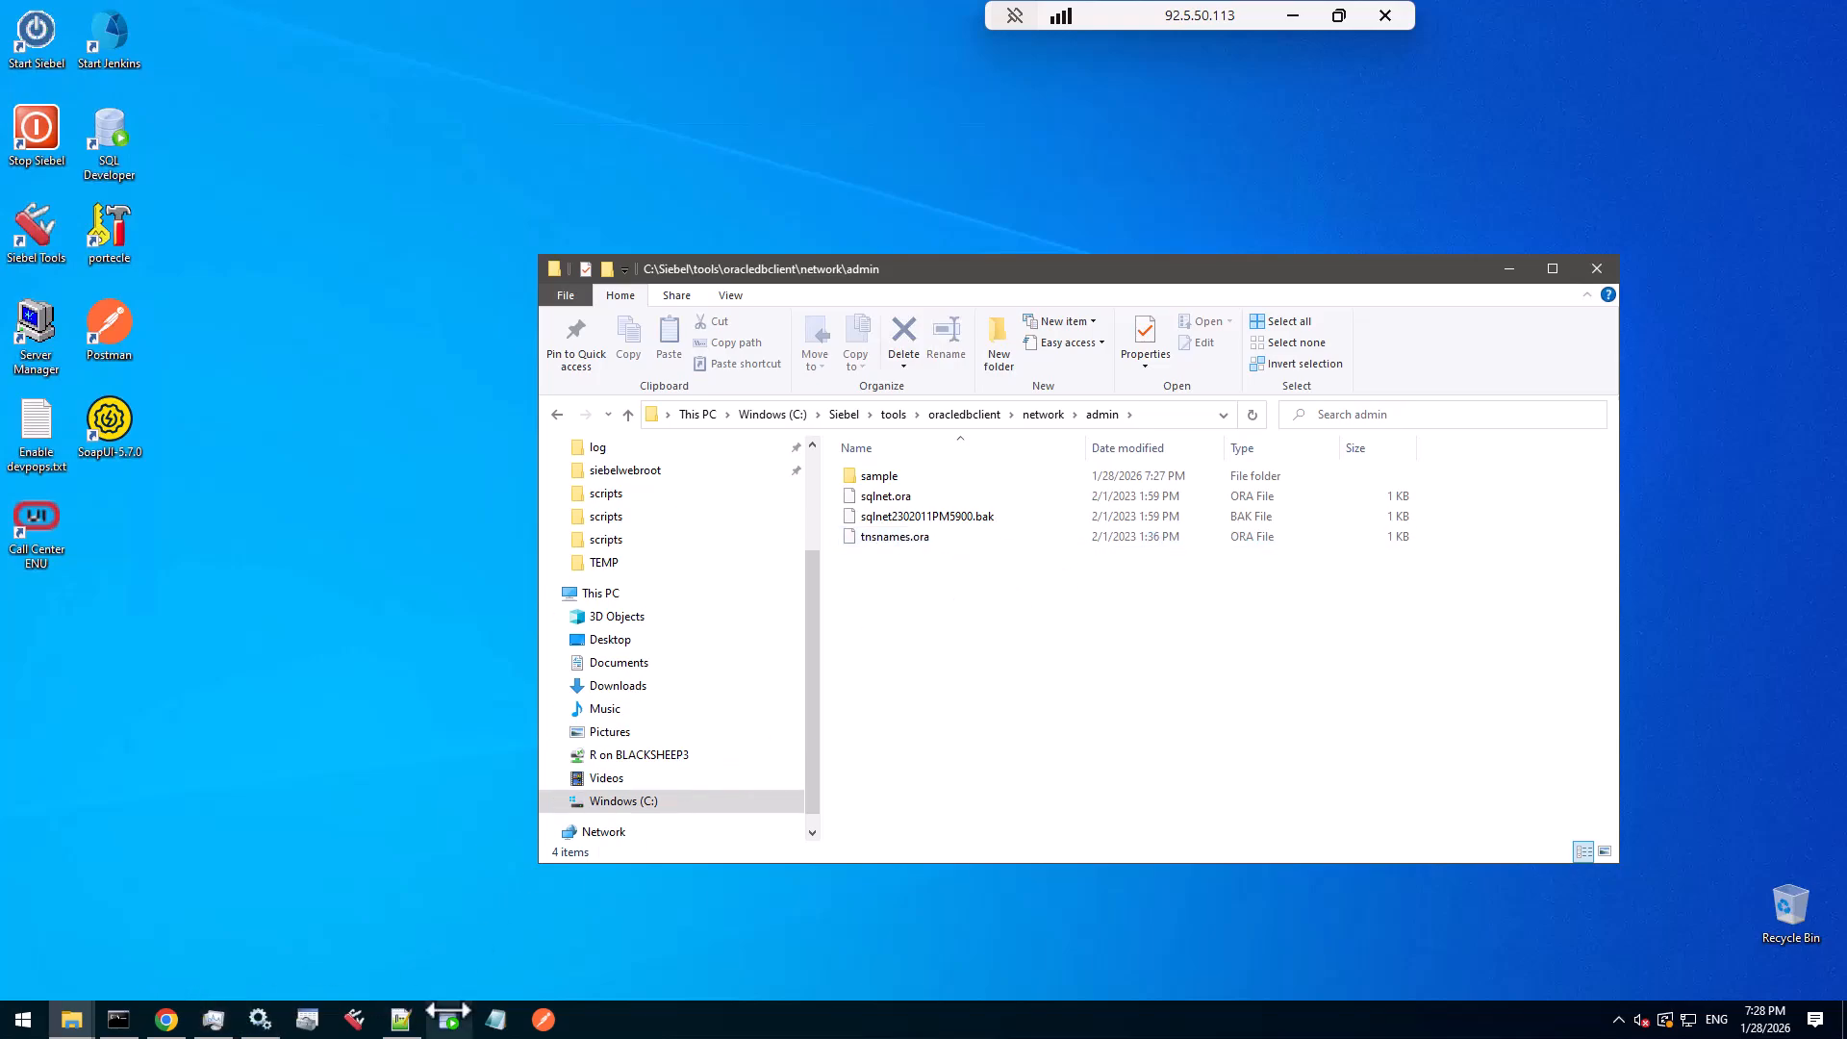
{"action": "left_click", "coordinate": [307, 1018]}
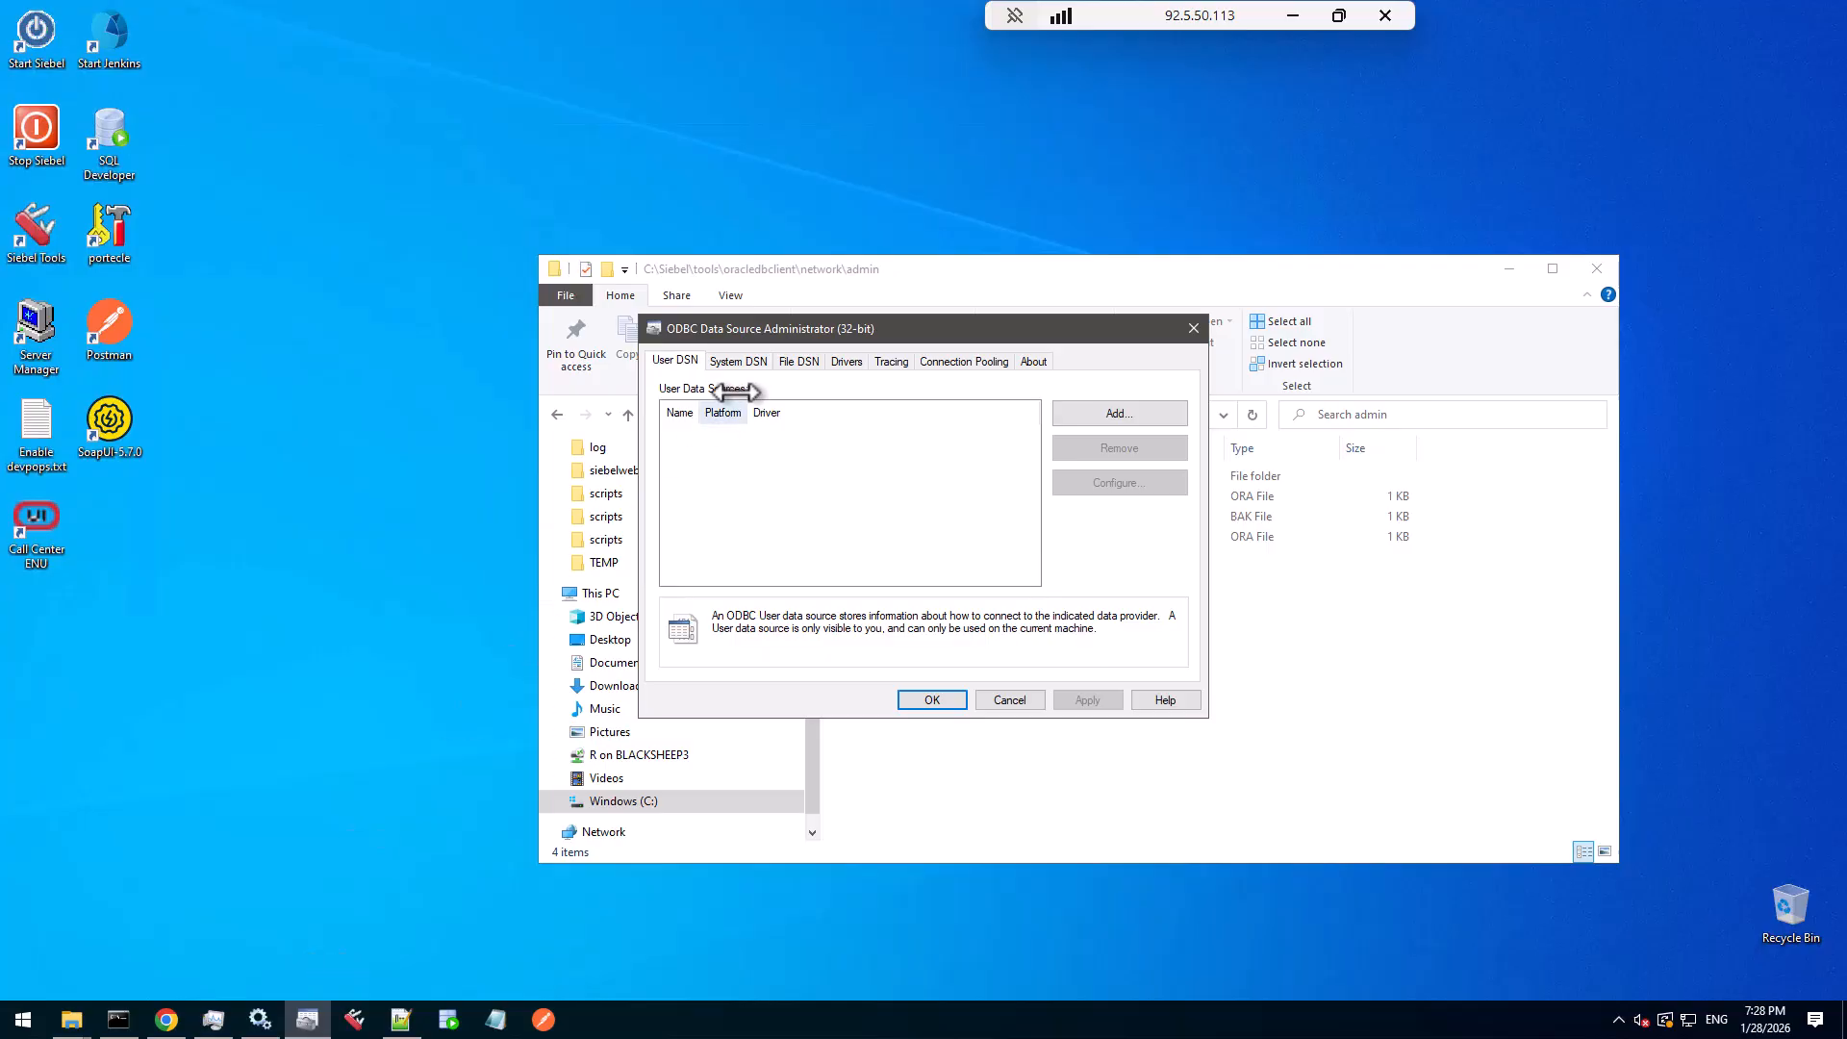
- Inspect the SSD default instance, SSD default instance_backup and TRAINING_DSN system DSNs, then cancel
{"action": "left_click", "coordinate": [733, 363]}
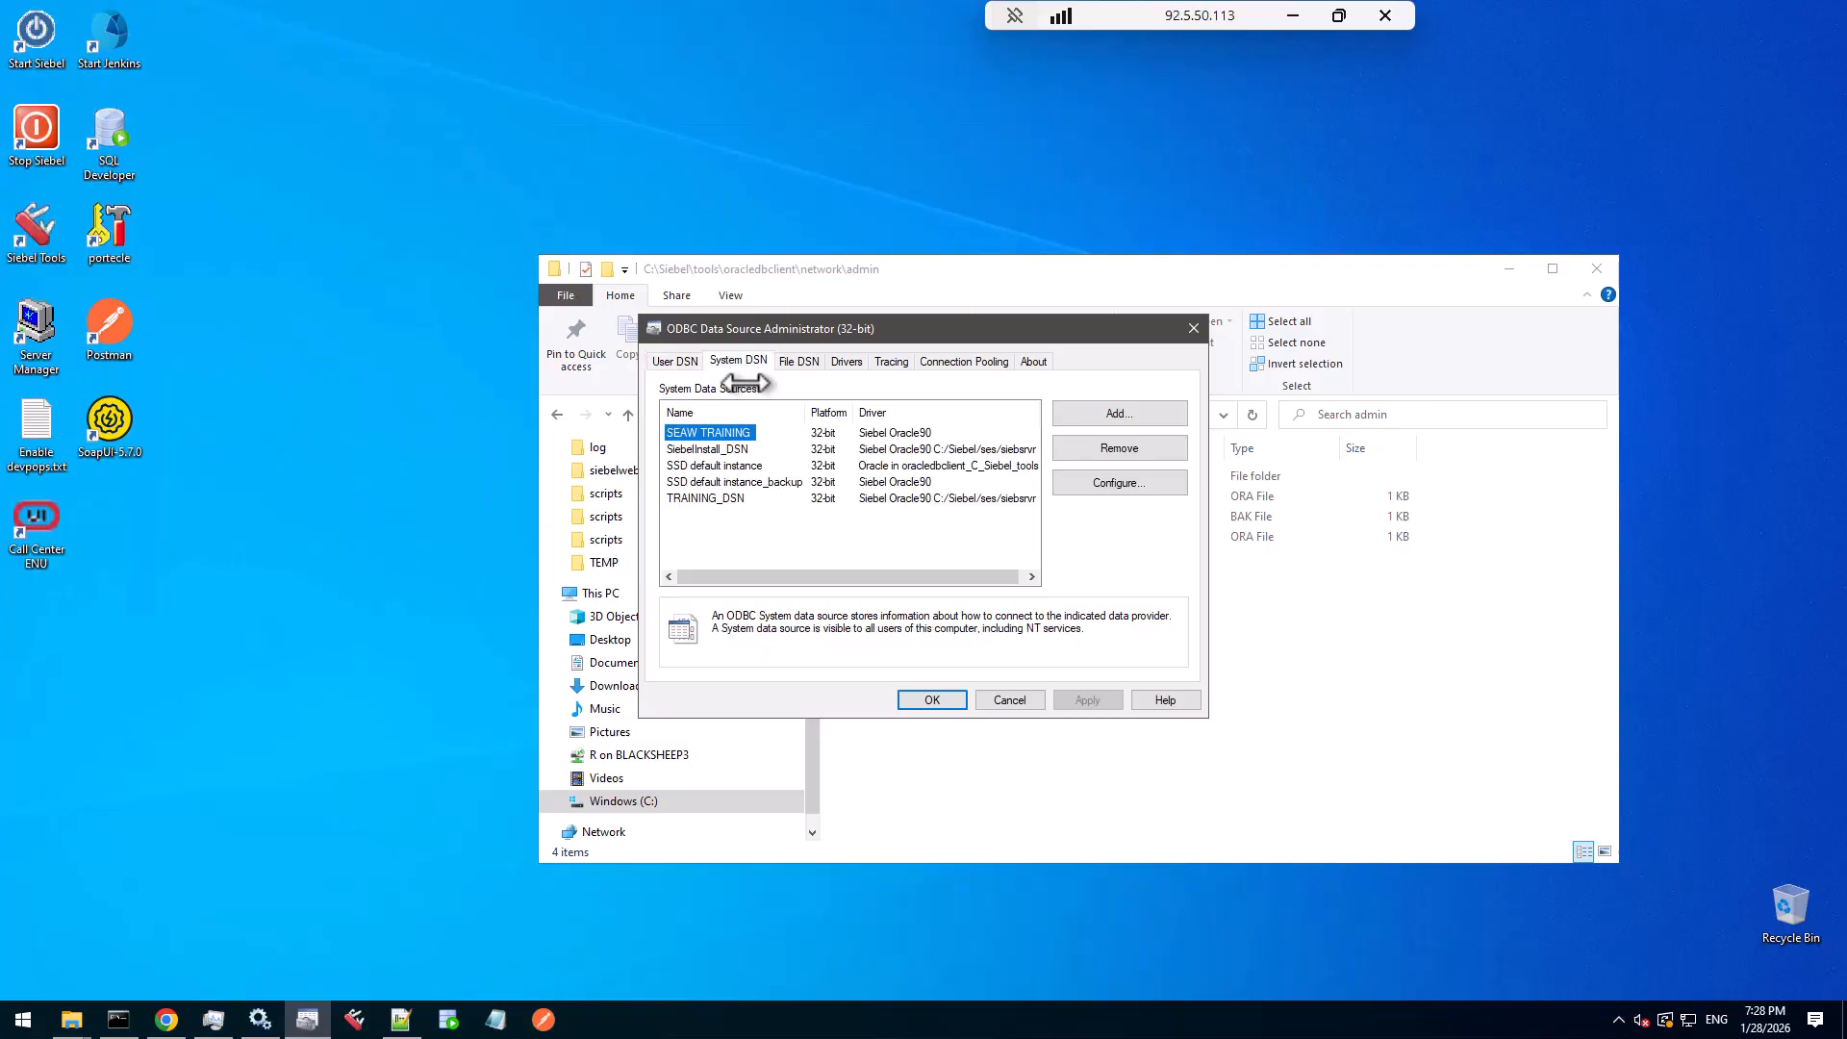
{"action": "left_click", "coordinate": [755, 465]}
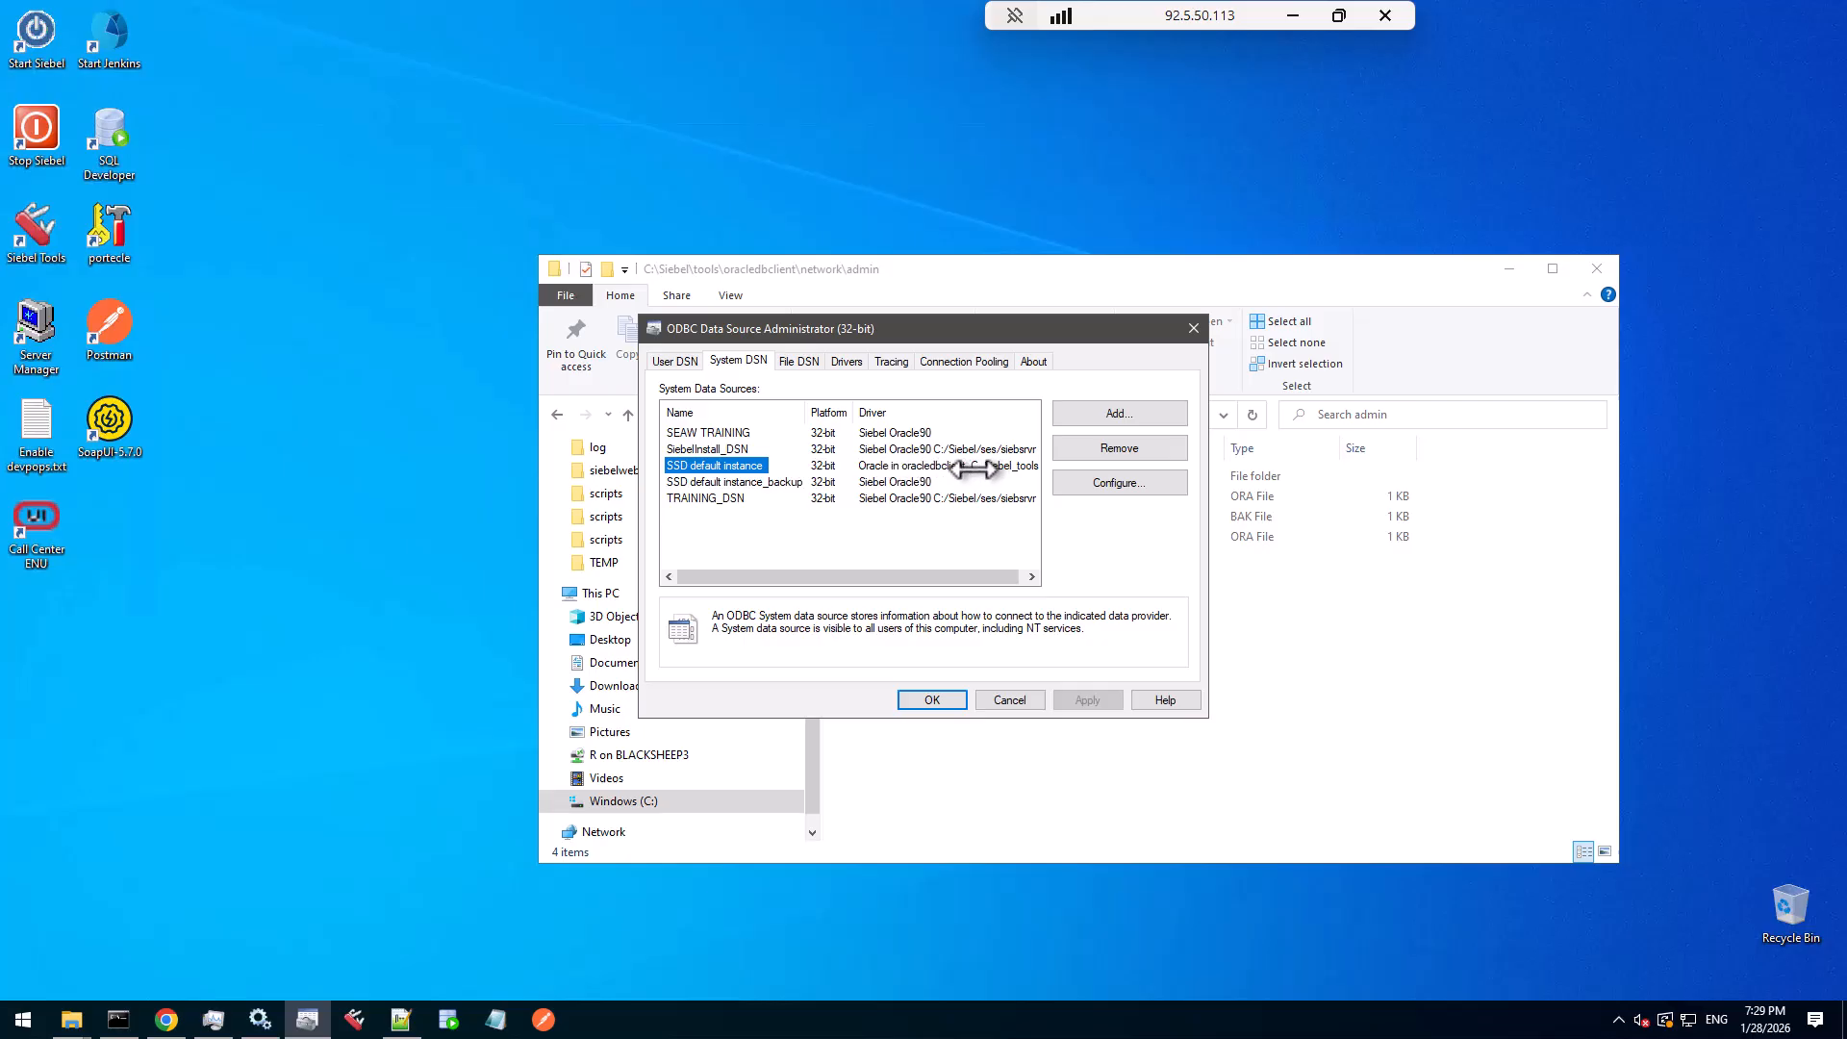
{"action": "left_click", "coordinate": [745, 482]}
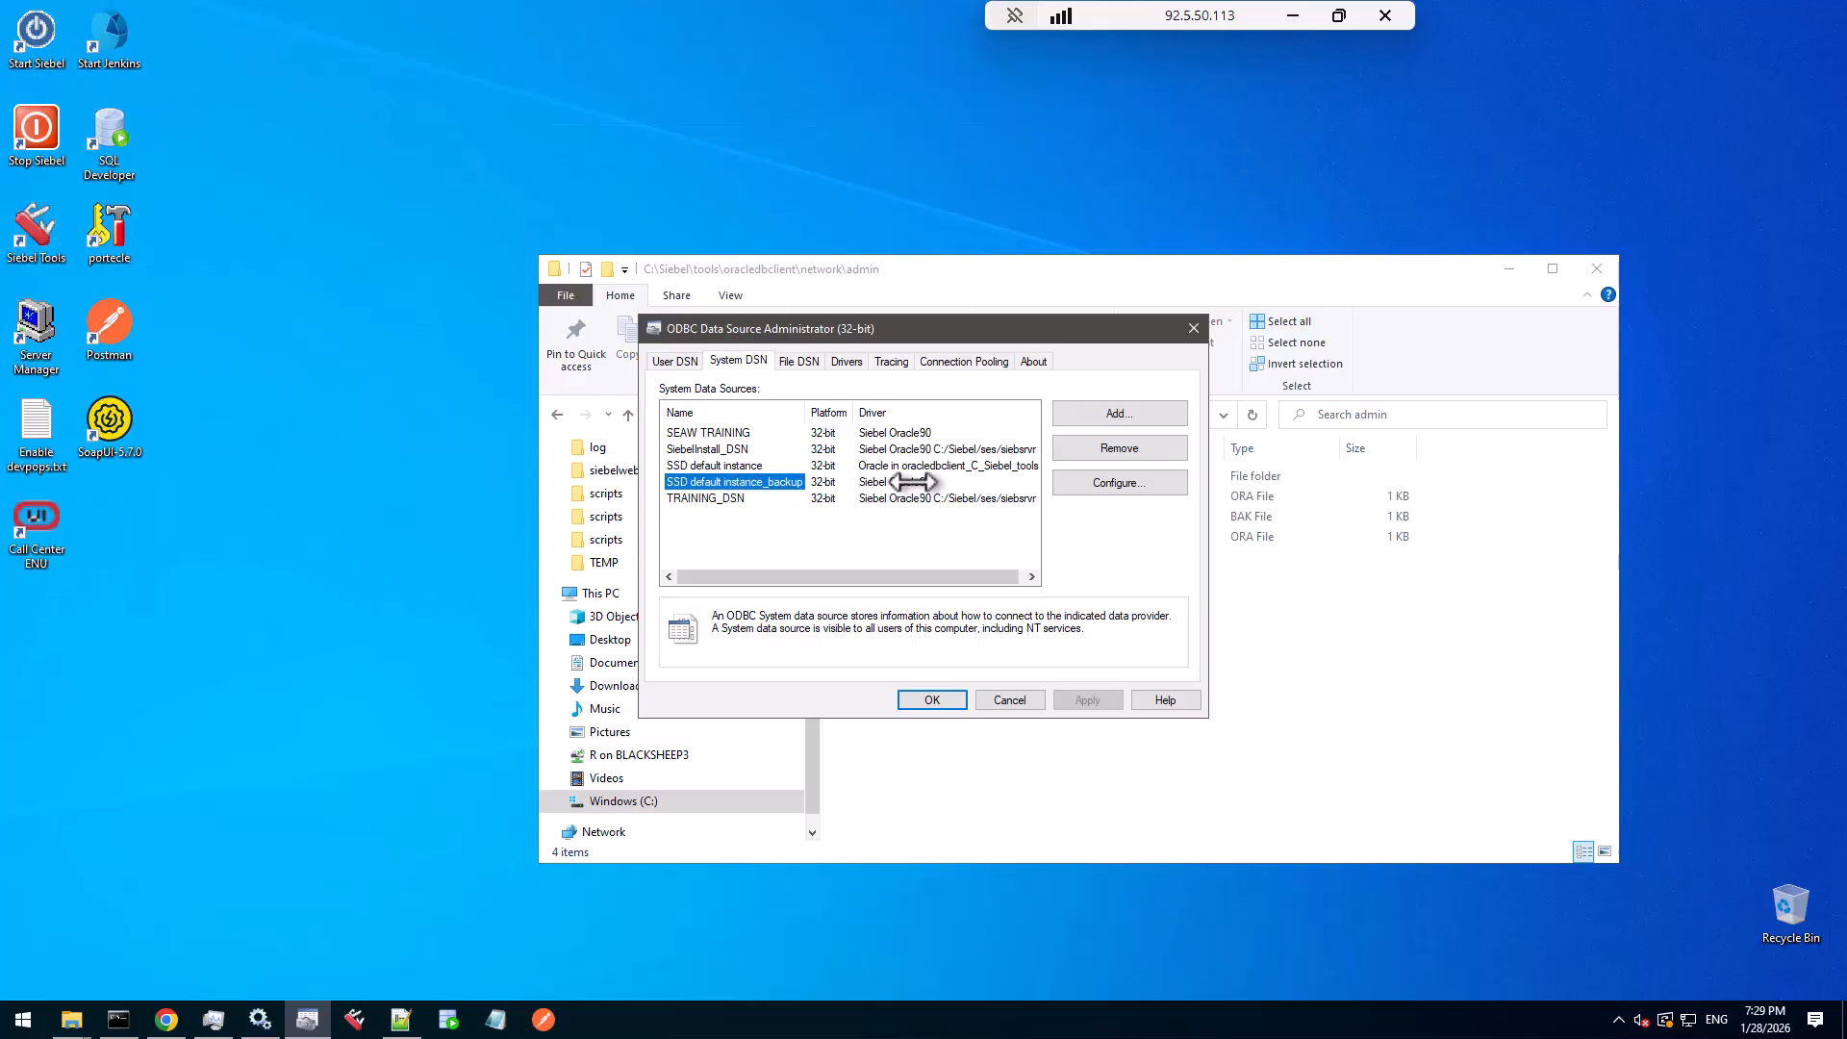
{"action": "left_click", "coordinate": [736, 498]}
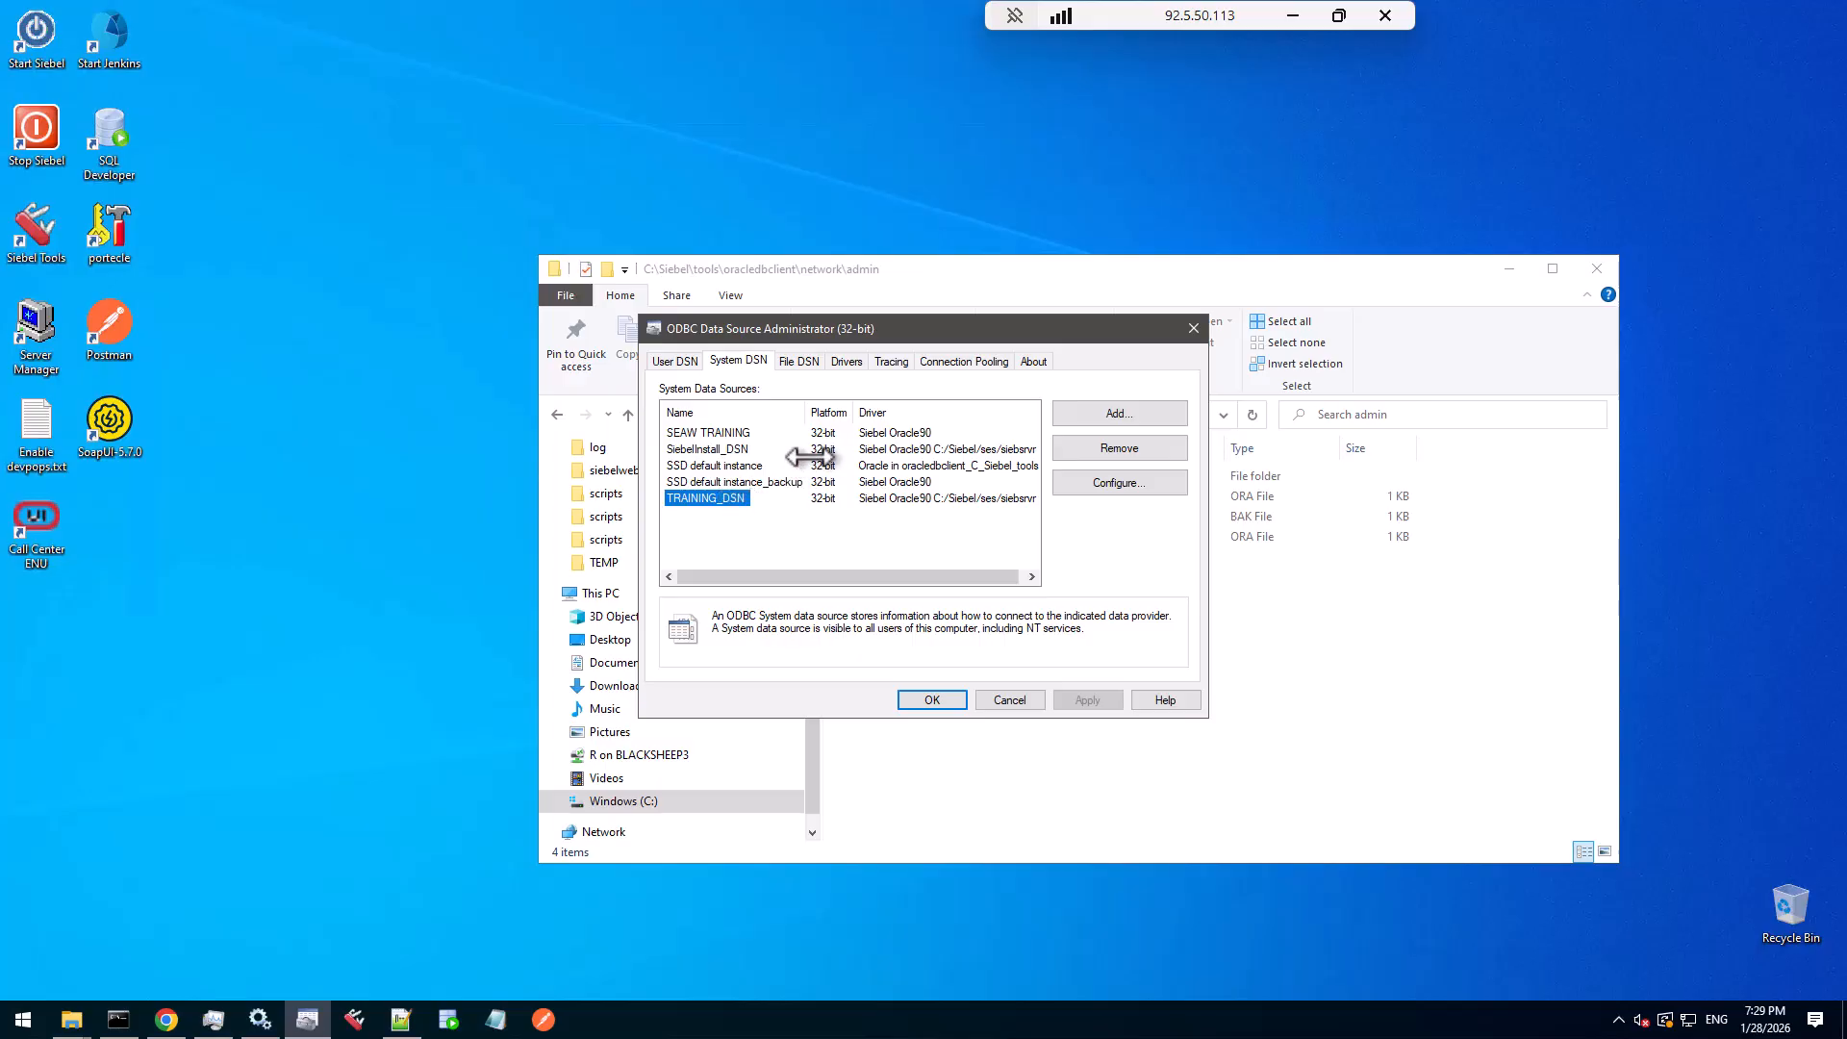
{"action": "left_click", "coordinate": [1010, 700]}
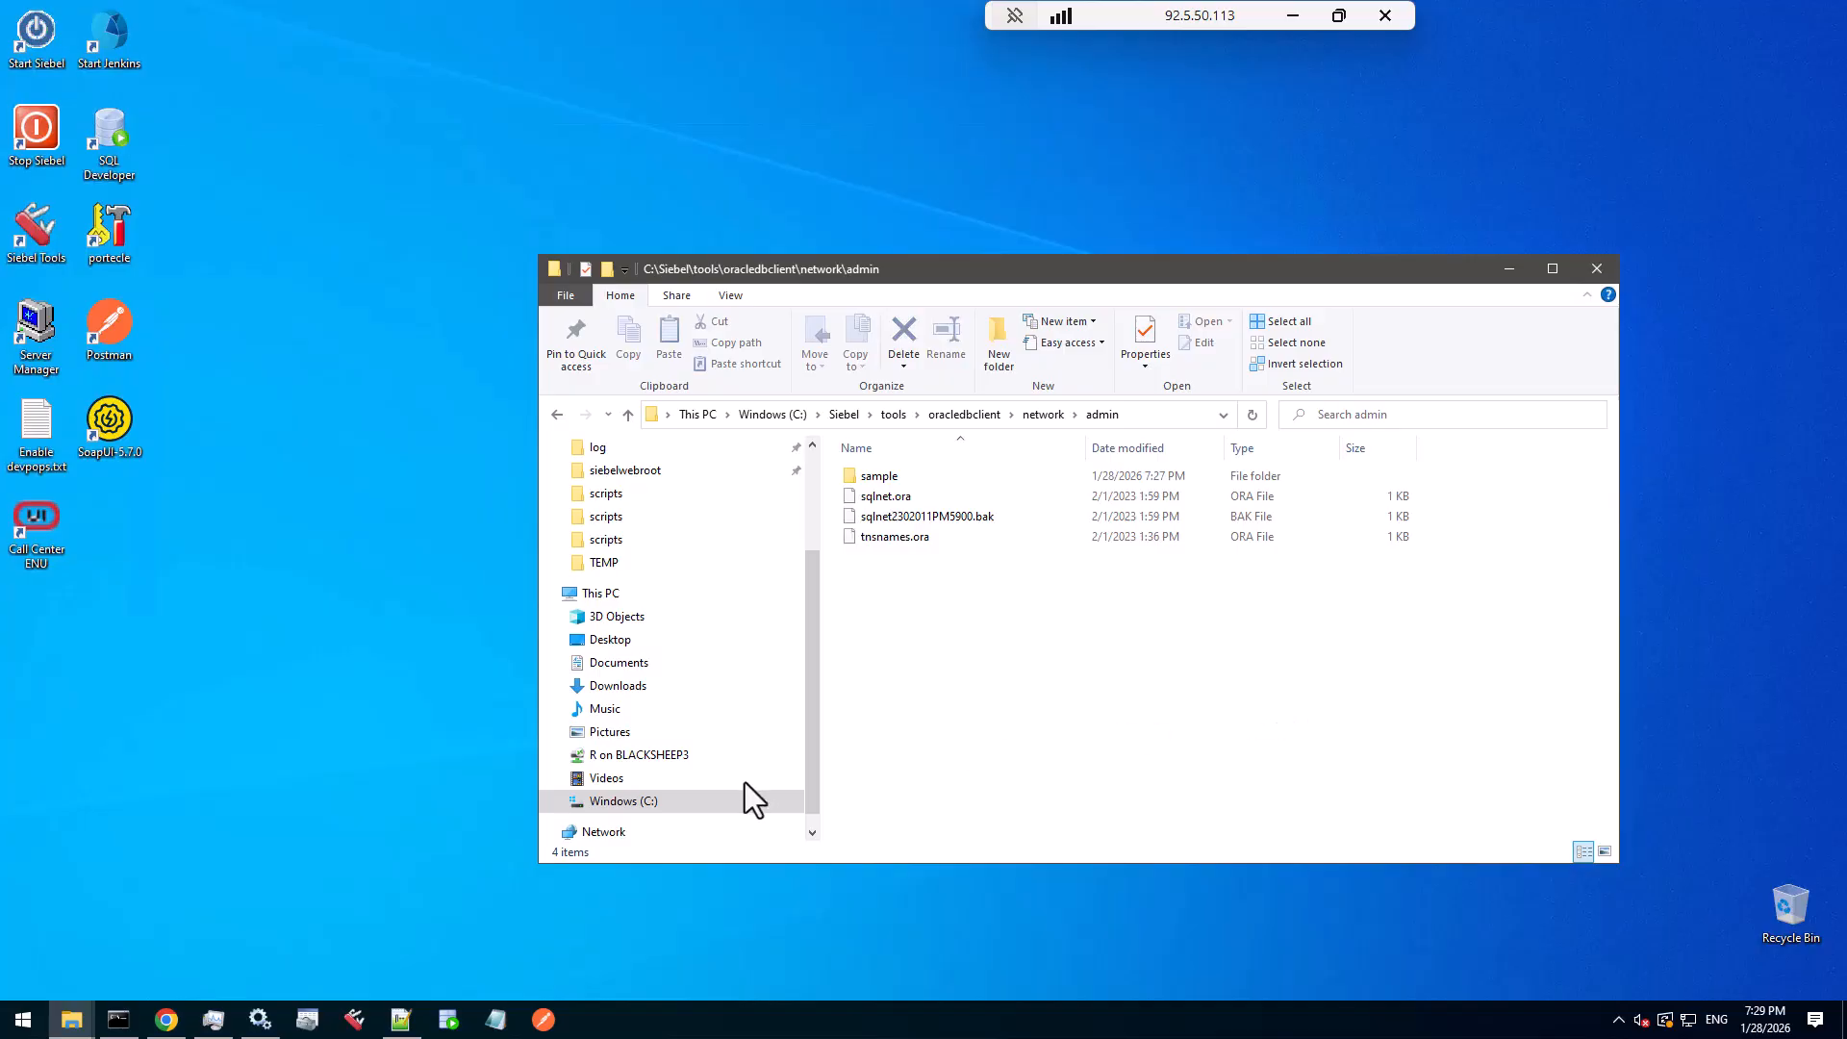
- Launch Siebel Tools and confirm version 26.1.0.0 SIA [2026_01] in Technical Support Information
{"action": "left_click", "coordinate": [352, 1020]}
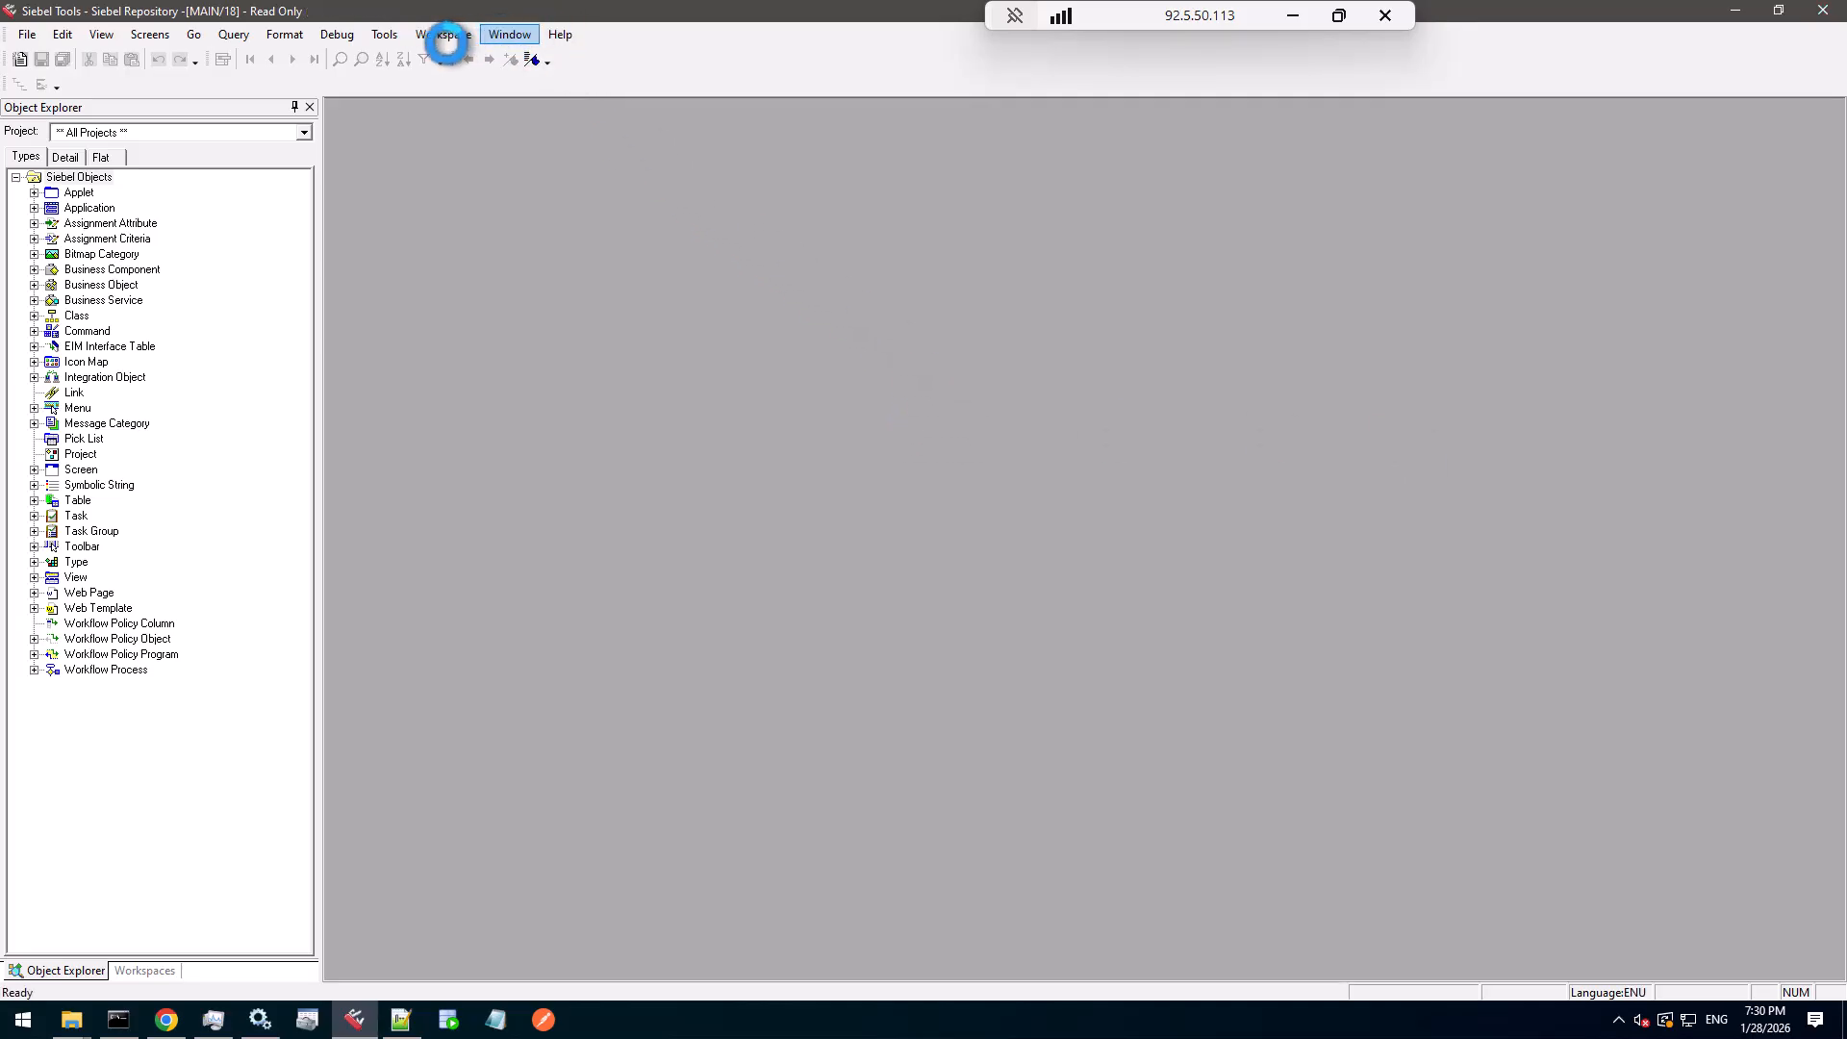
{"action": "left_click", "coordinate": [553, 35]}
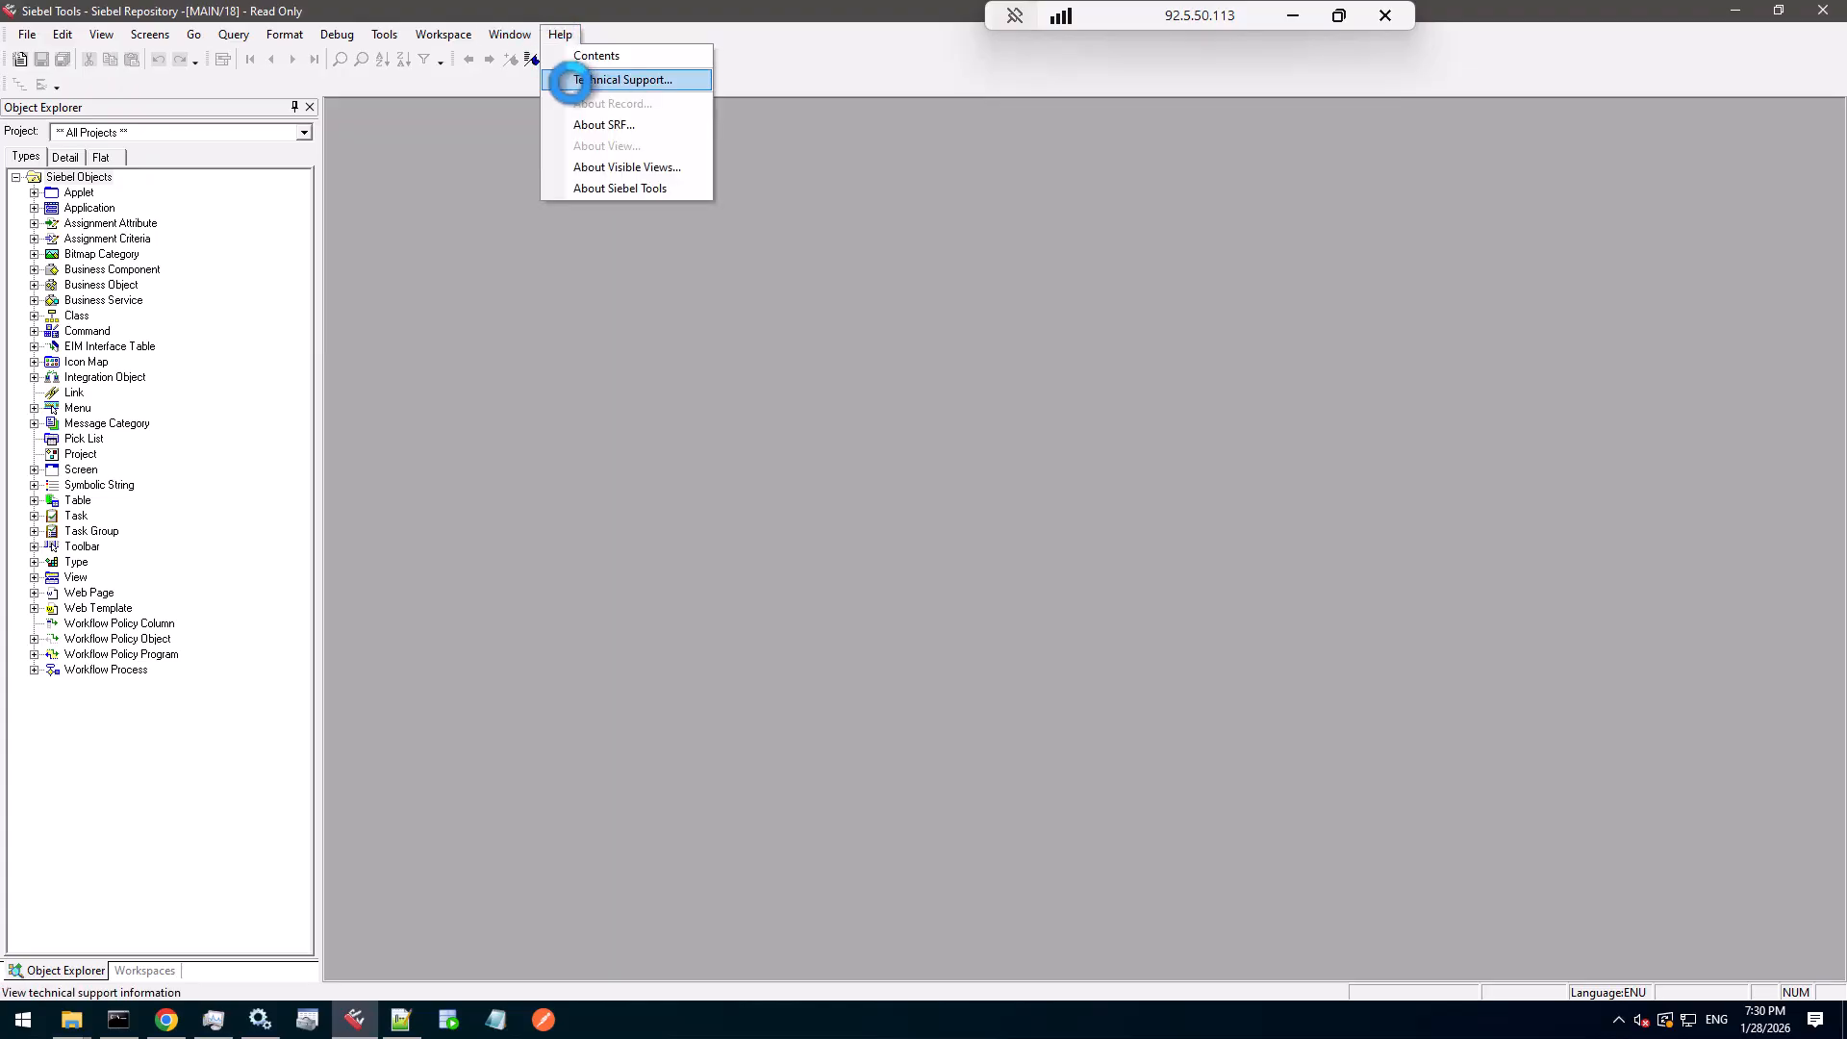
{"action": "left_click", "coordinate": [569, 80]}
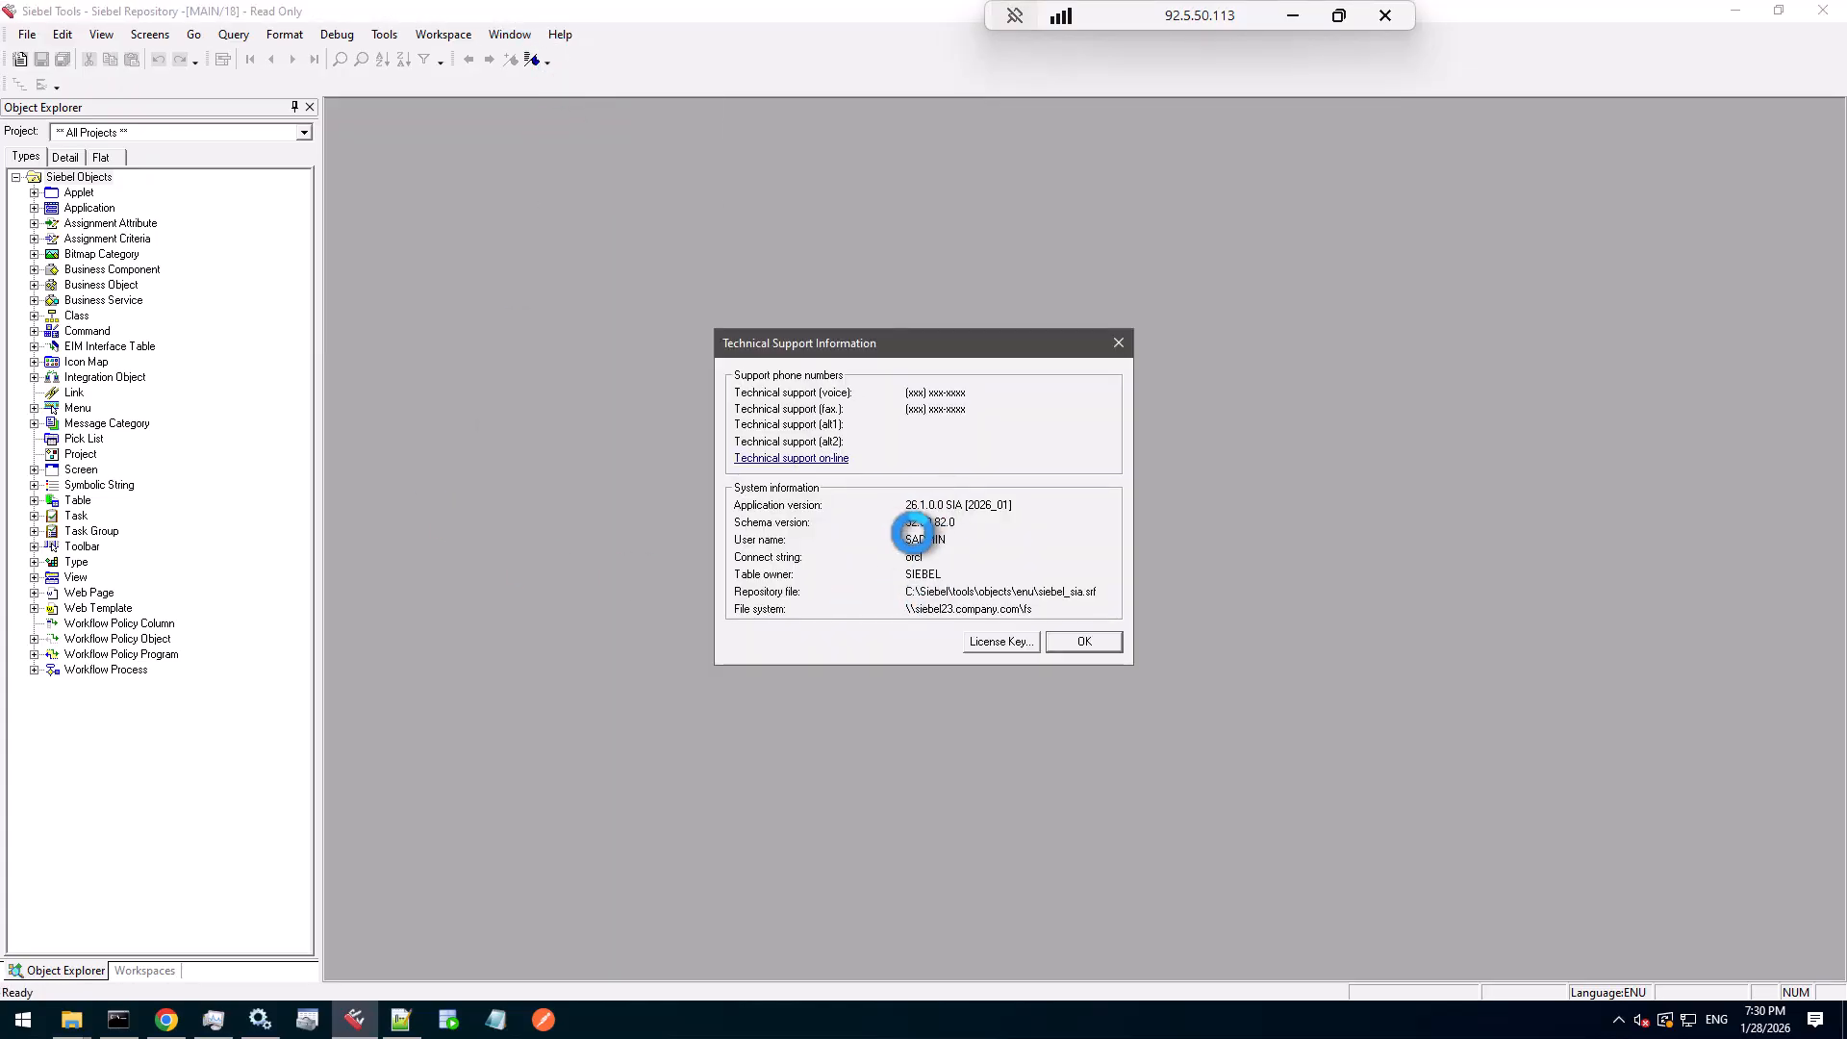
{"action": "left_click", "coordinate": [1084, 640]}
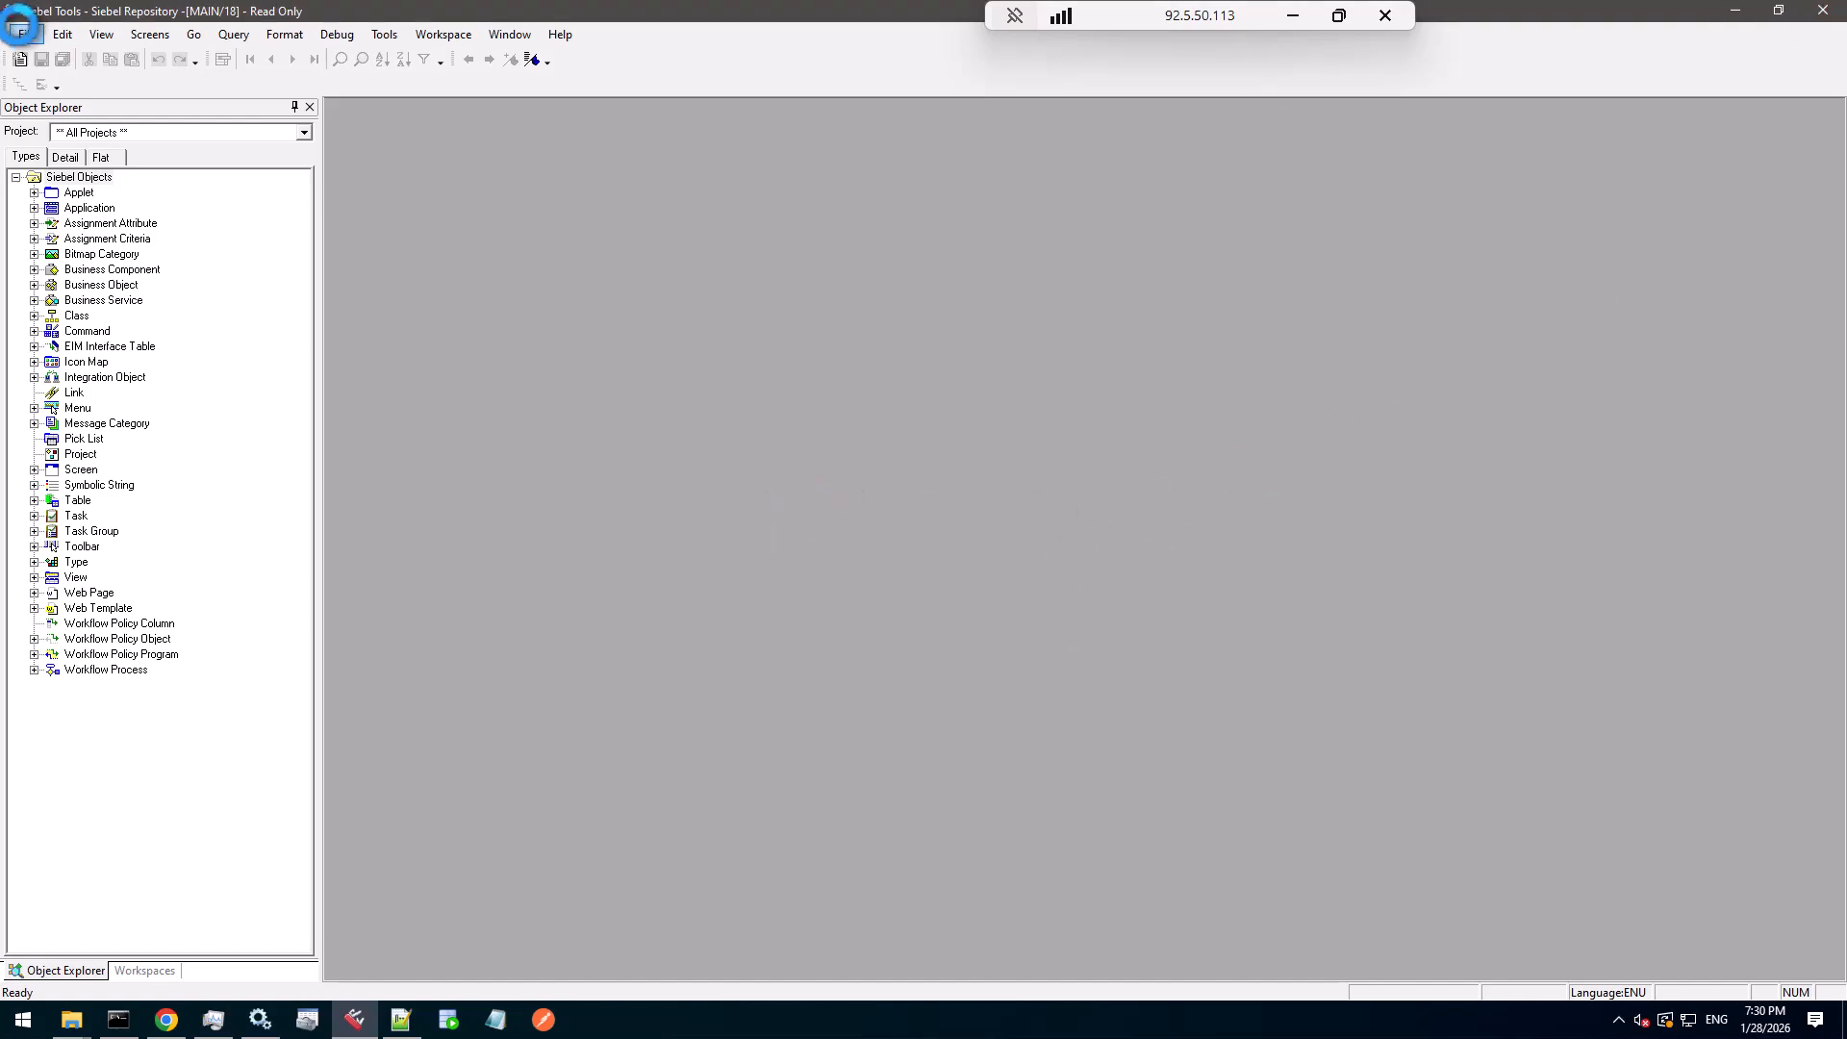
{"action": "left_click", "coordinate": [27, 34]}
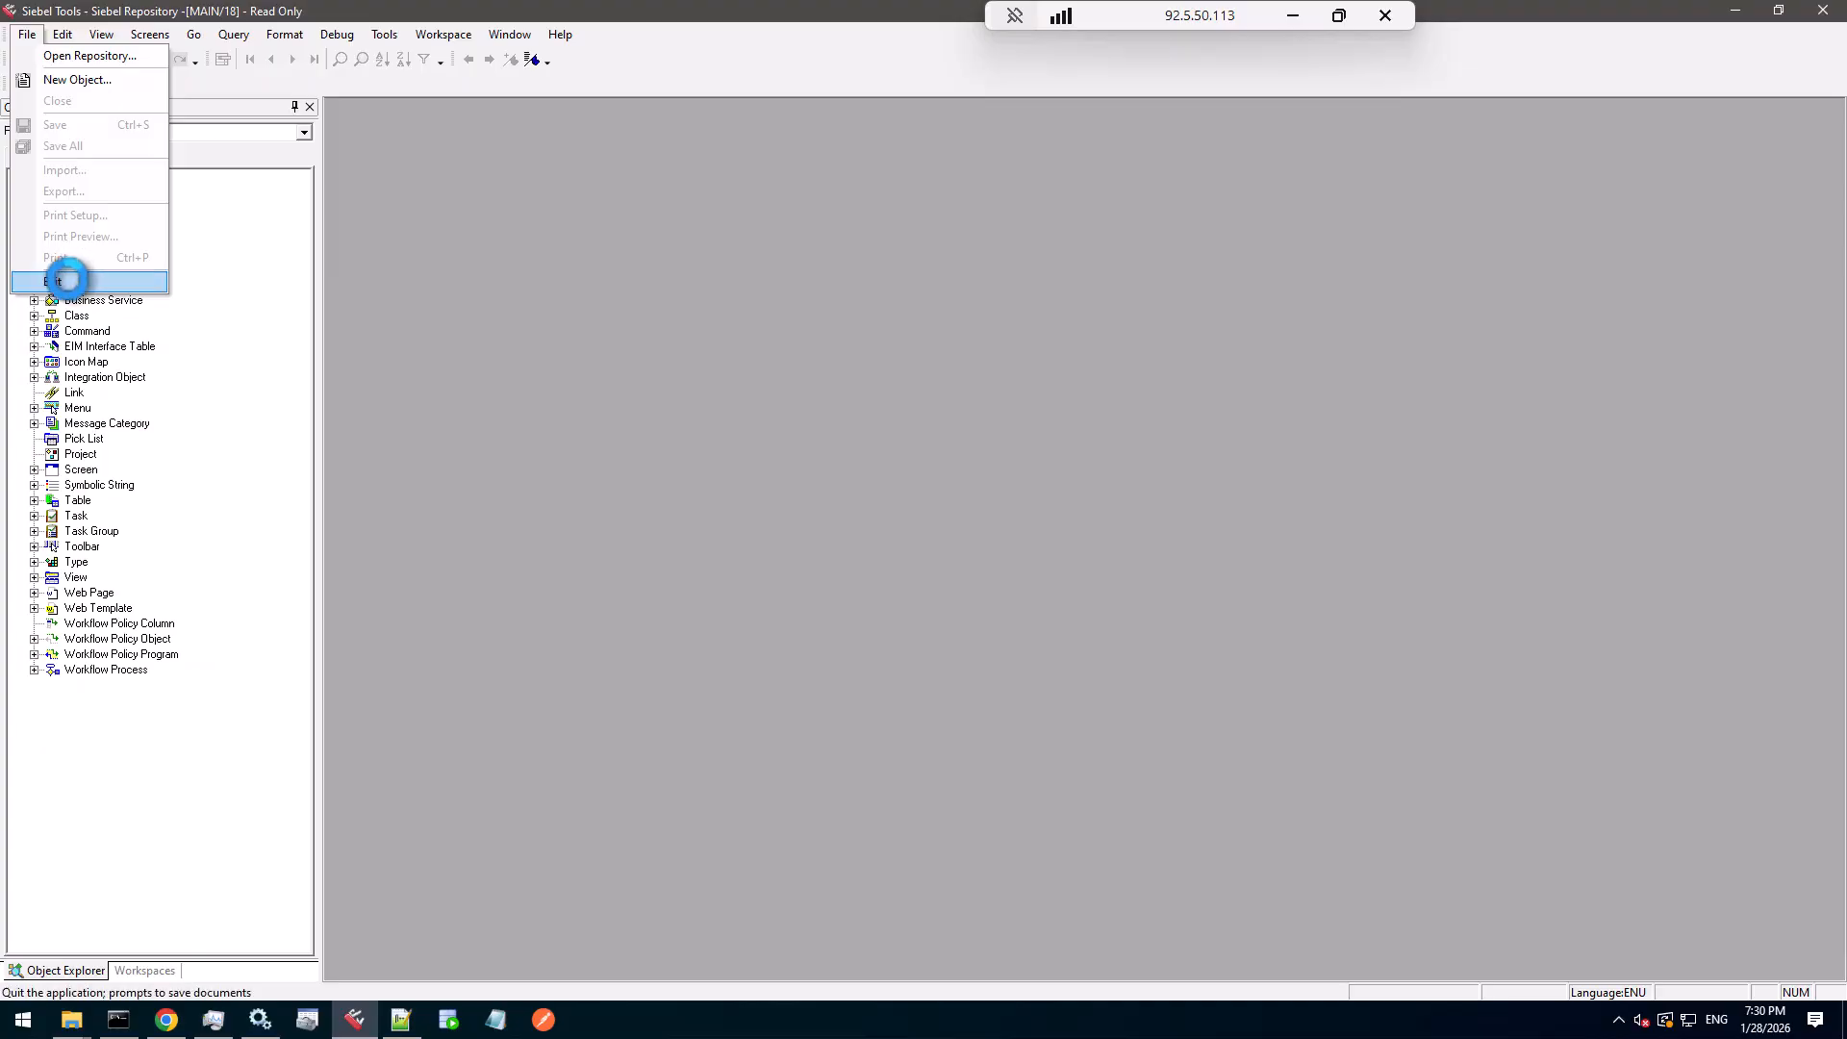
- Exit Siebel Tools and return to the network admin File Explorer window
{"action": "left_click", "coordinate": [67, 279]}
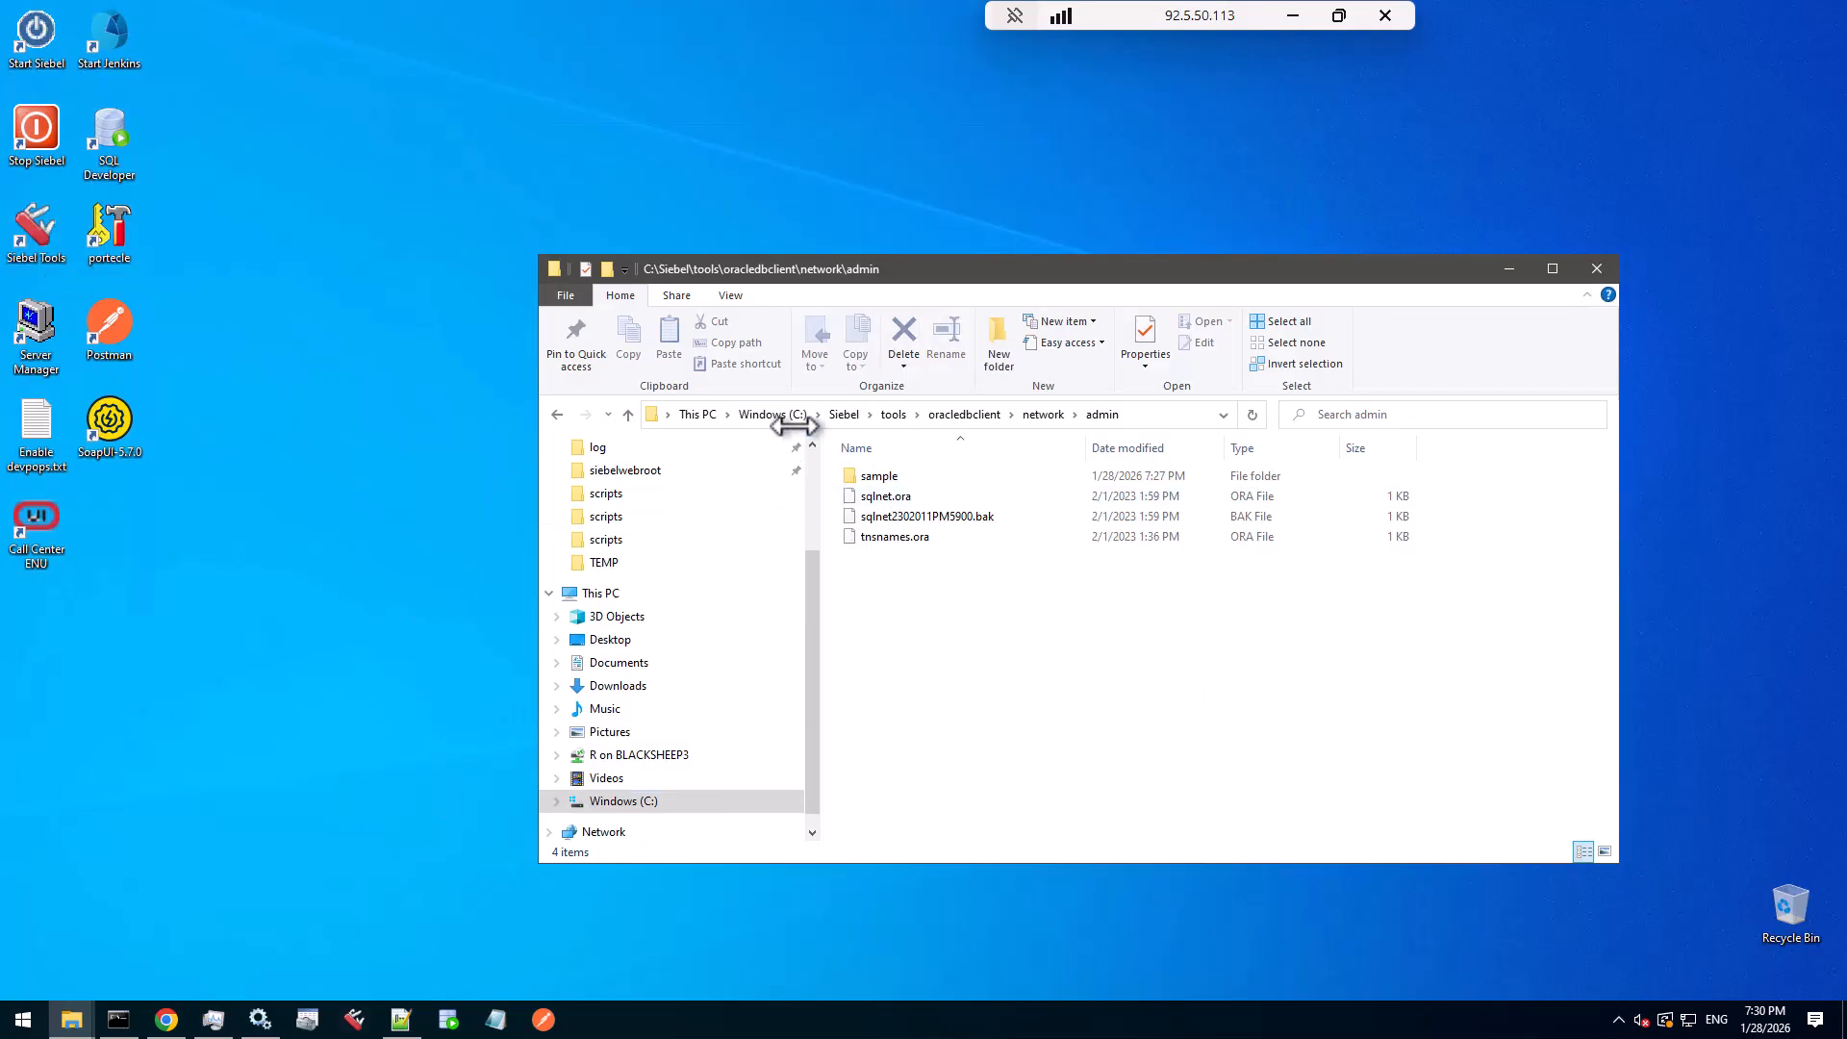
{"action": "left_click", "coordinate": [71, 1018]}
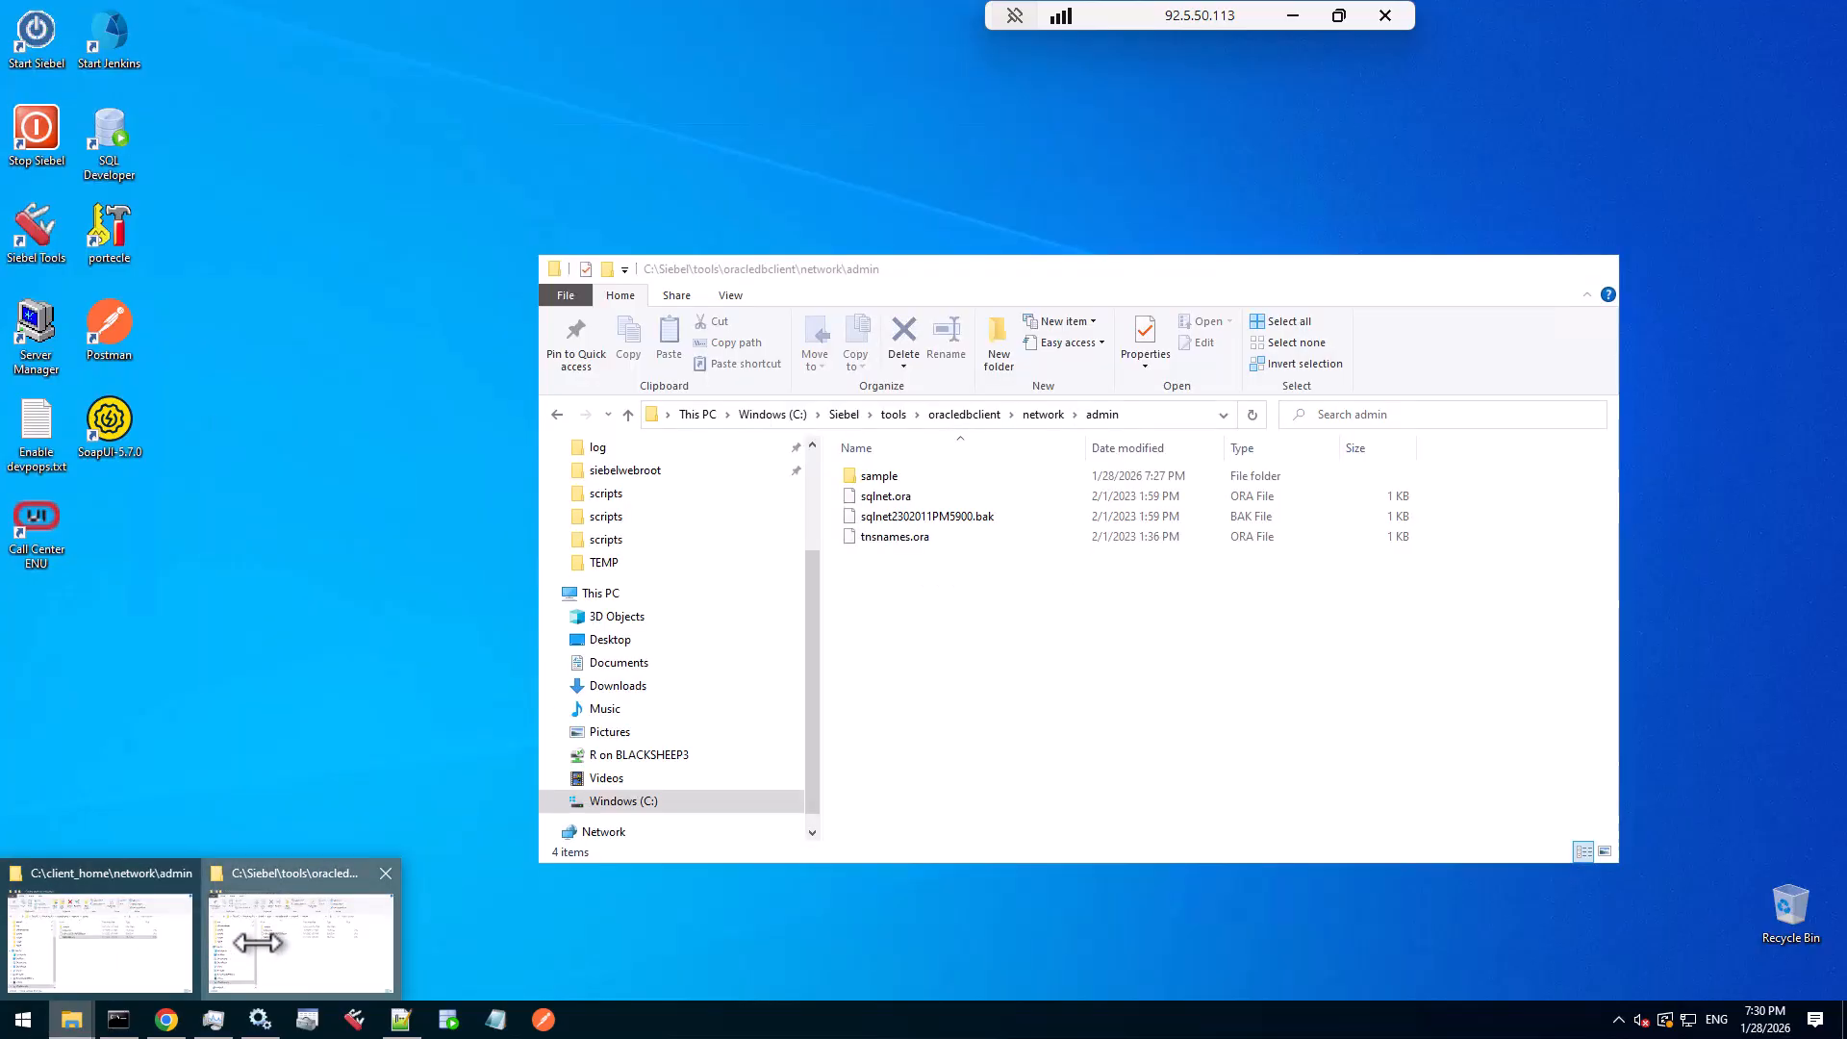
{"action": "left_click", "coordinate": [258, 947]}
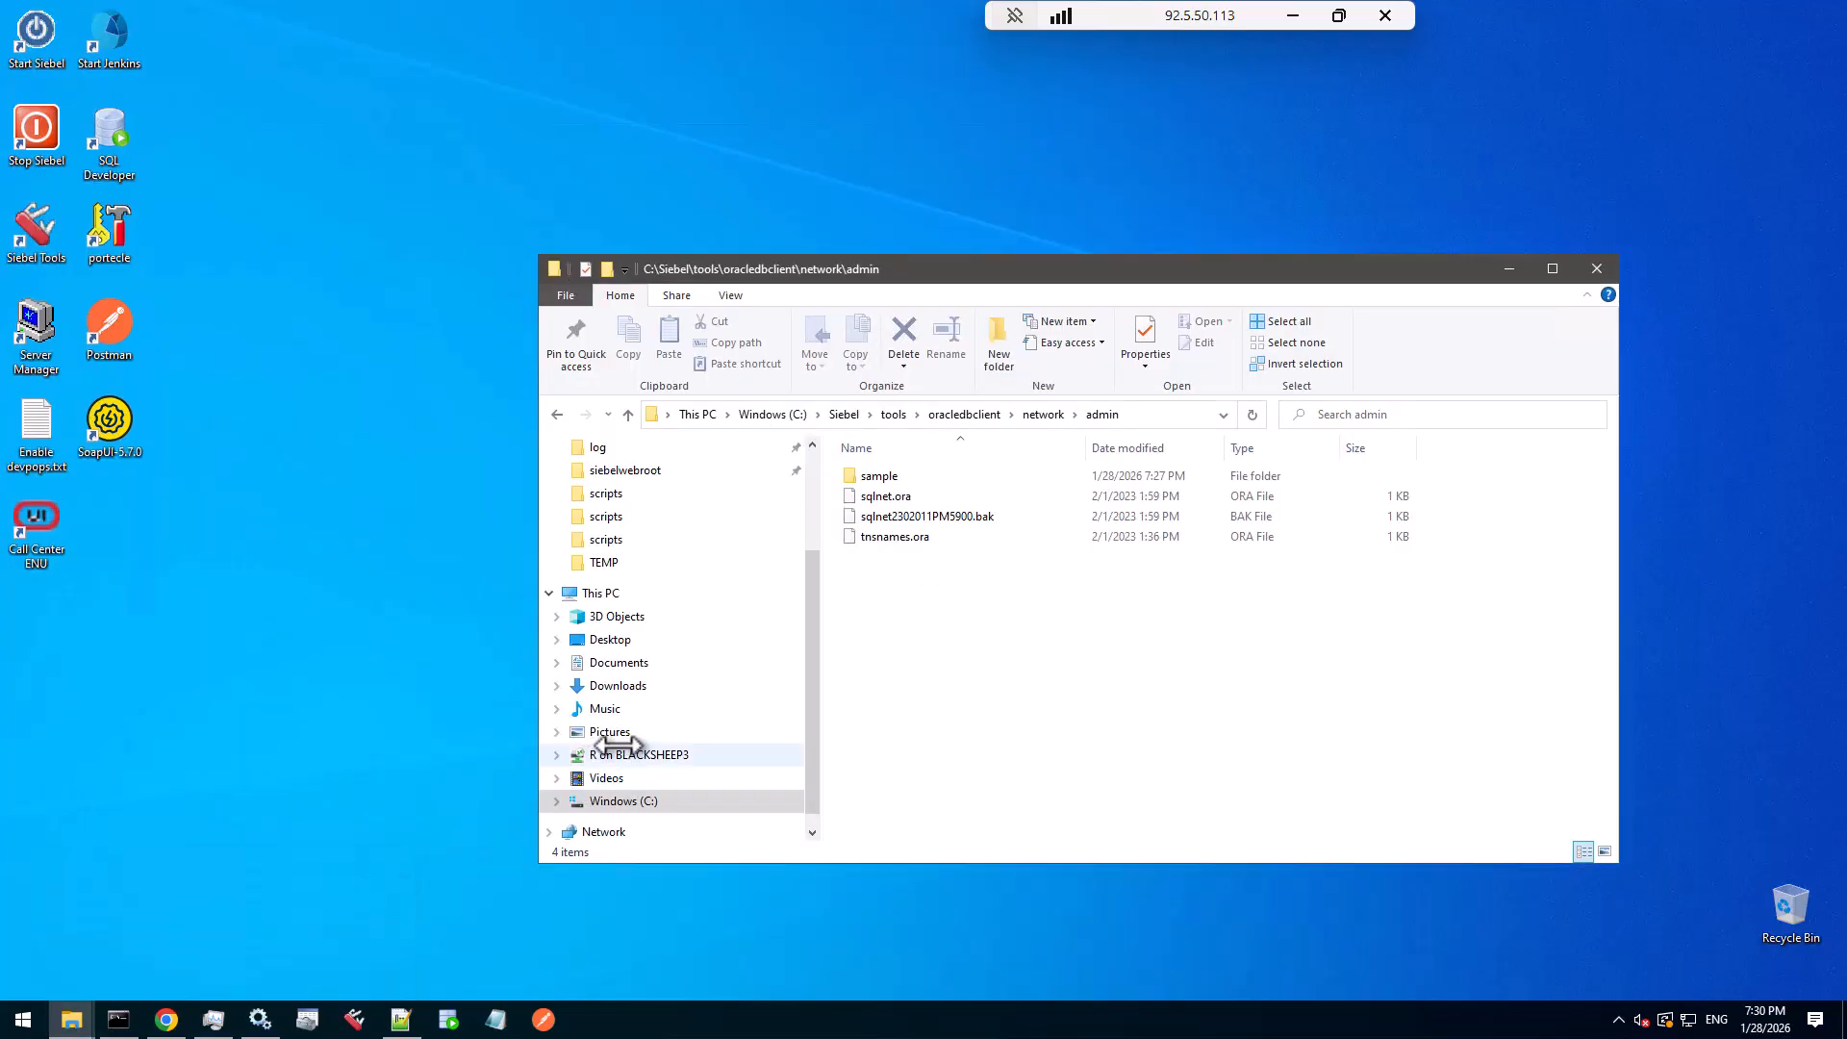
- Run setup.bat from C:\INSTALL\Disk1\install as administrator and minimize Explorer
{"action": "left_click", "coordinate": [635, 800]}
{"action": "double_click", "coordinate": [904, 578]}
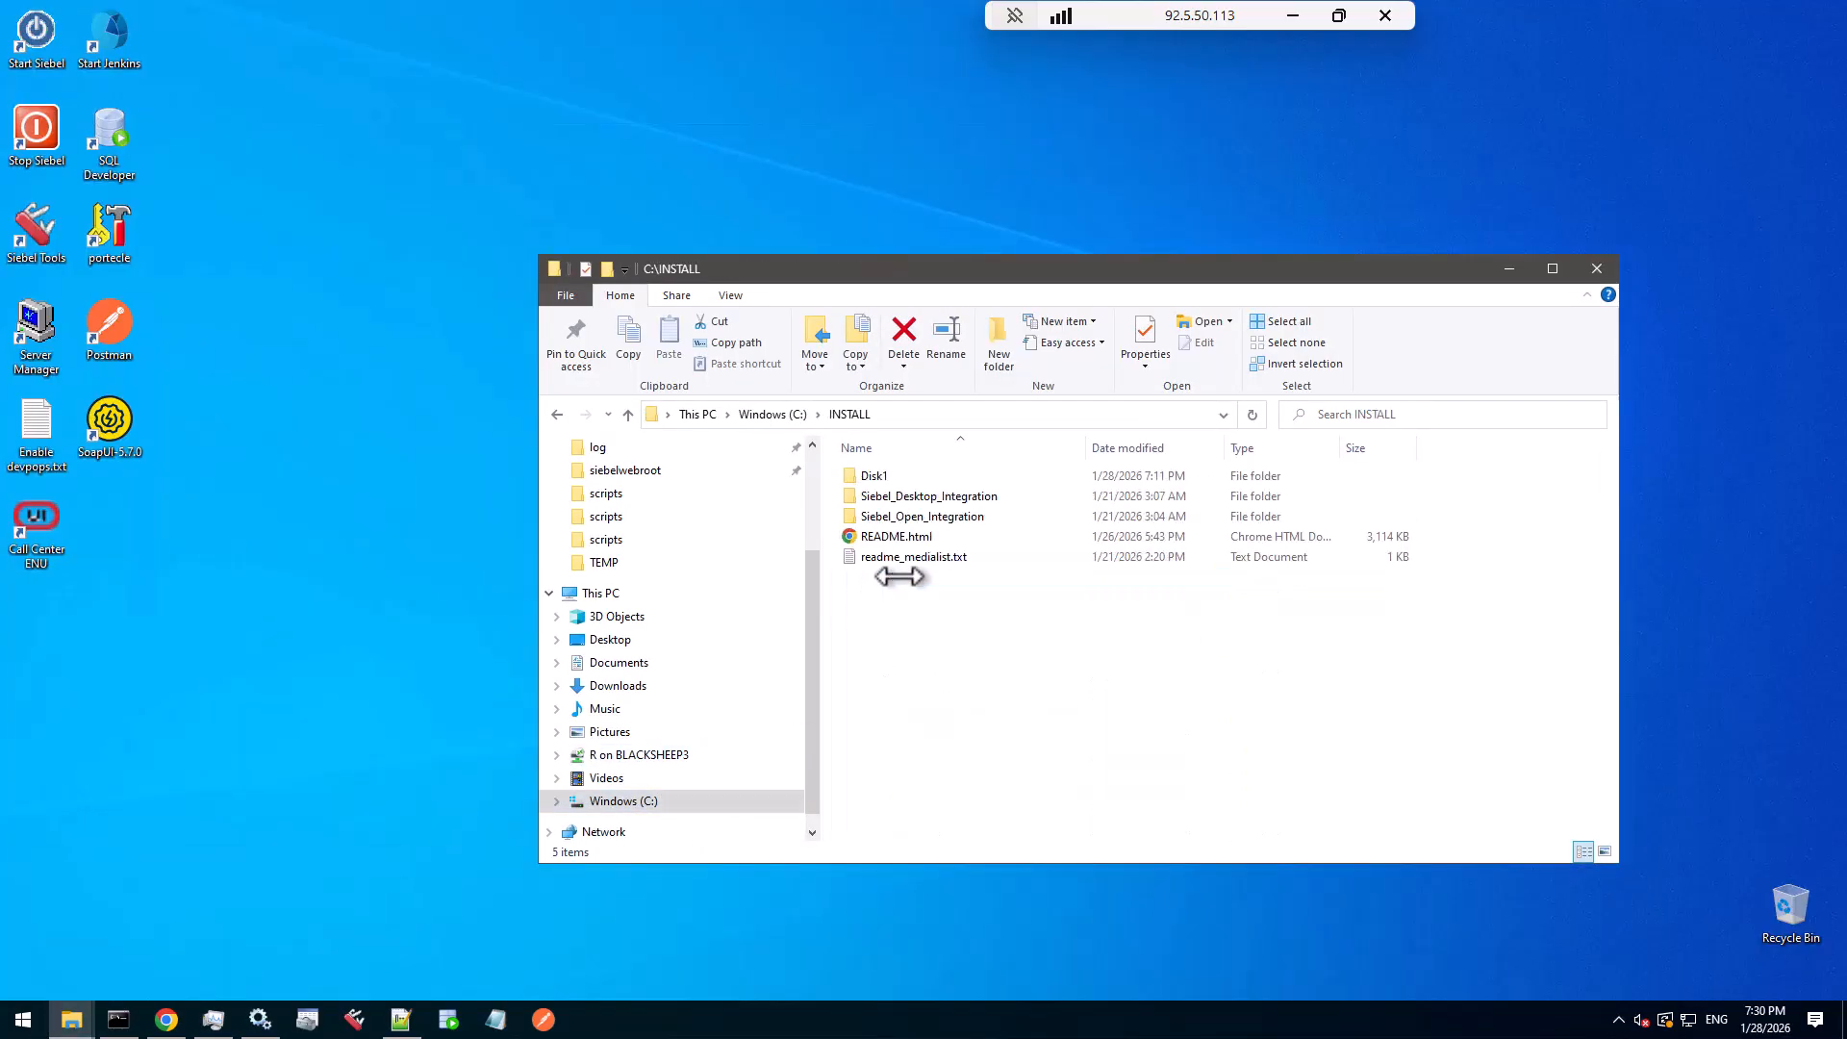
{"action": "double_click", "coordinate": [878, 474]}
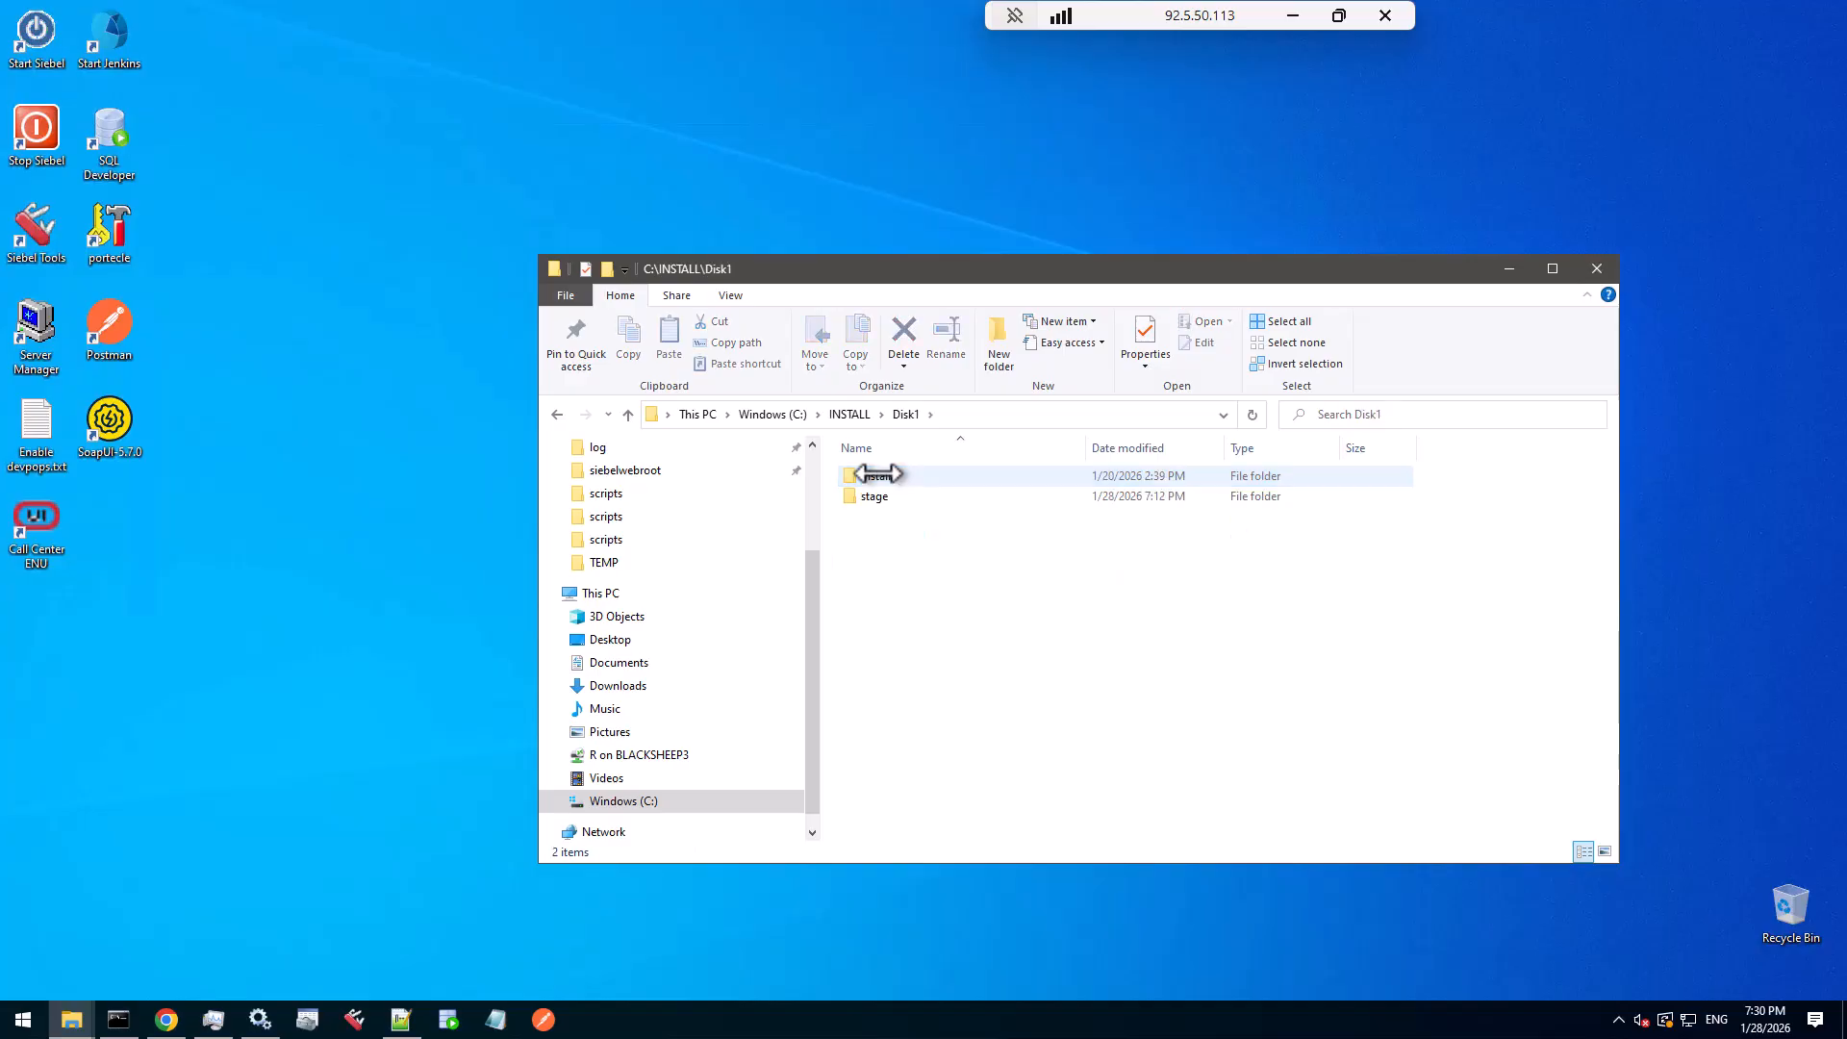
{"action": "left_click", "coordinate": [878, 474]}
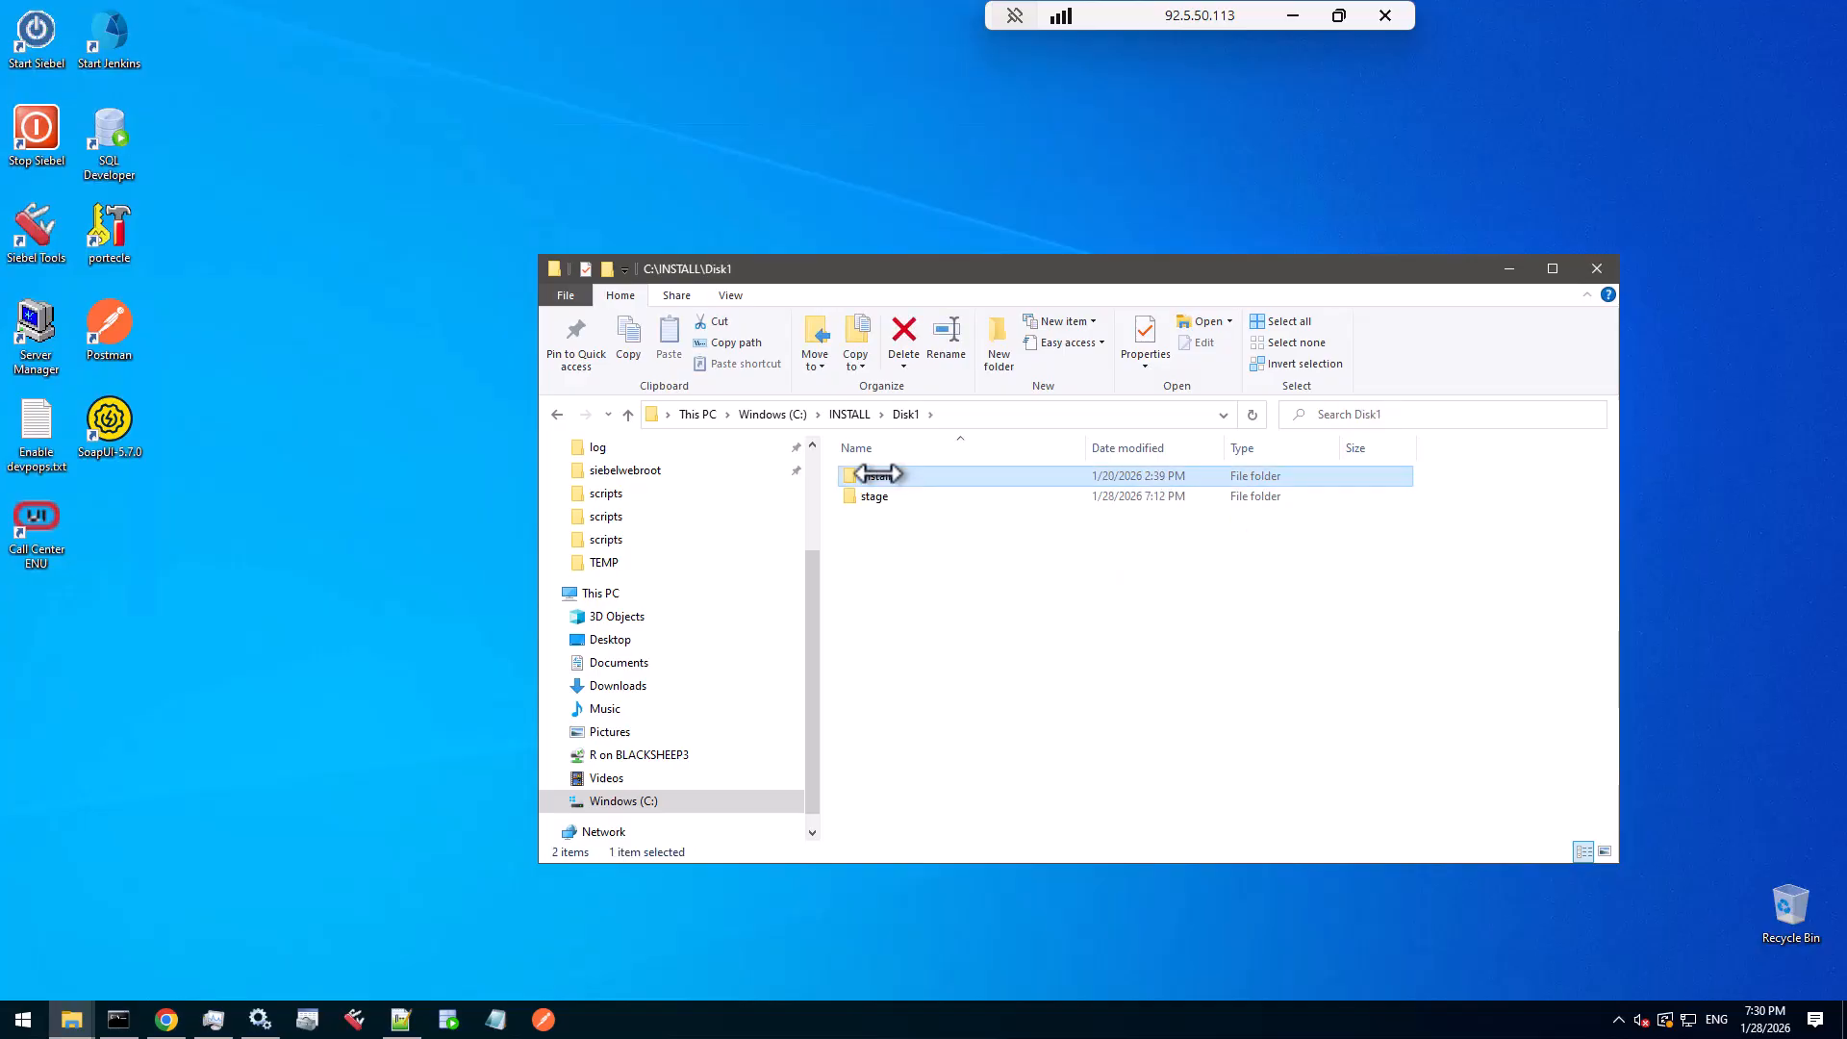
{"action": "double_click", "coordinate": [878, 474]}
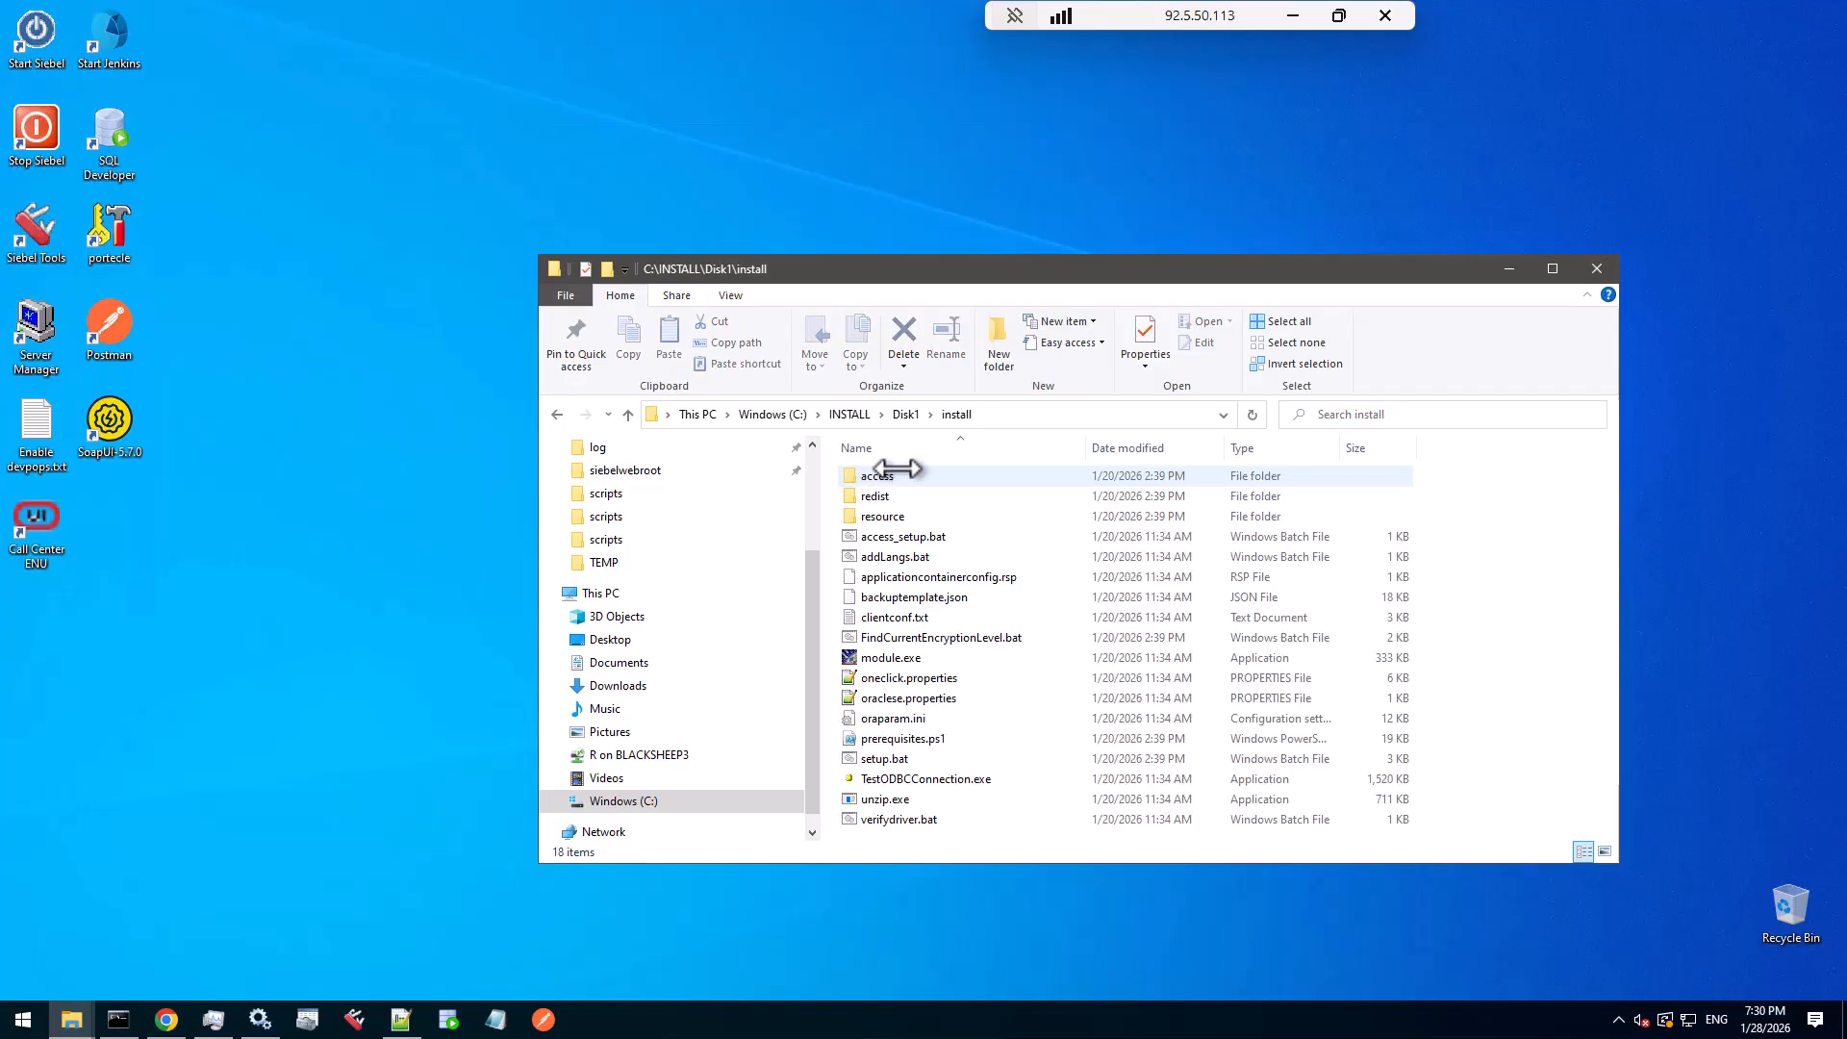
{"action": "right_click", "coordinate": [885, 758]}
{"action": "left_click", "coordinate": [977, 478]}
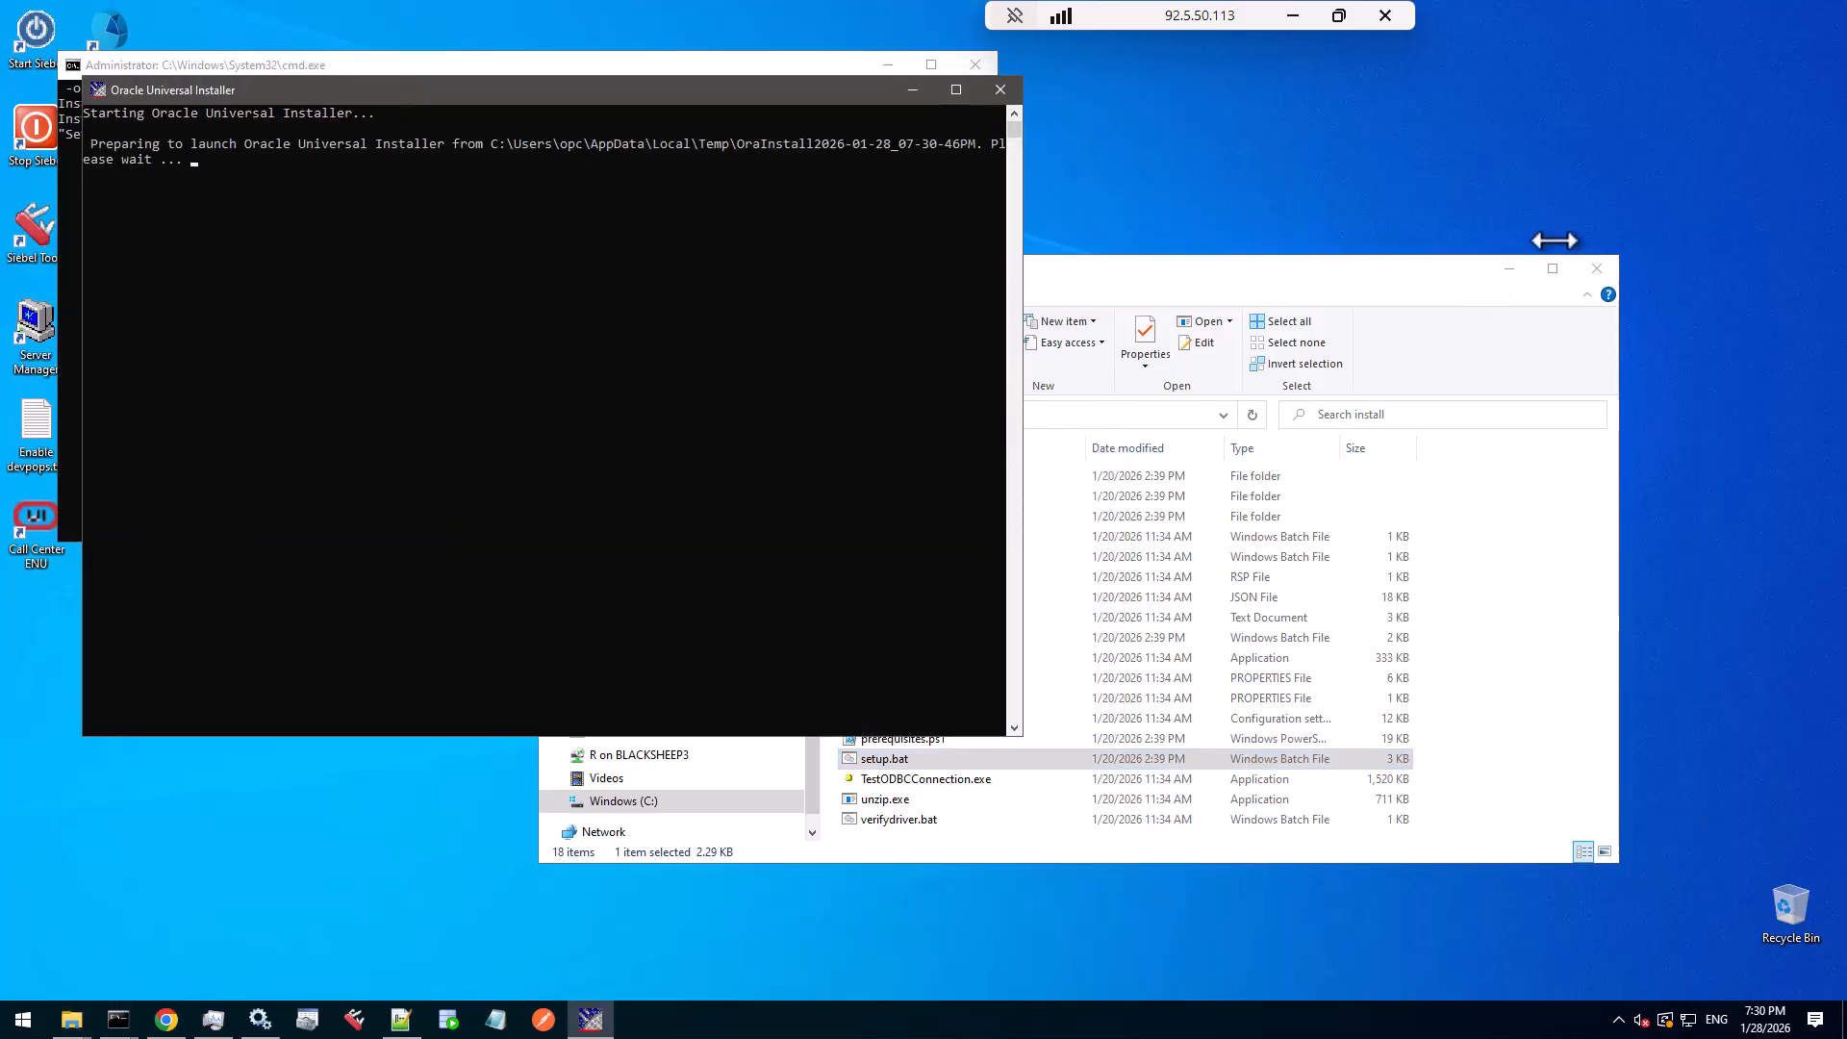
{"action": "left_click", "coordinate": [1509, 269]}
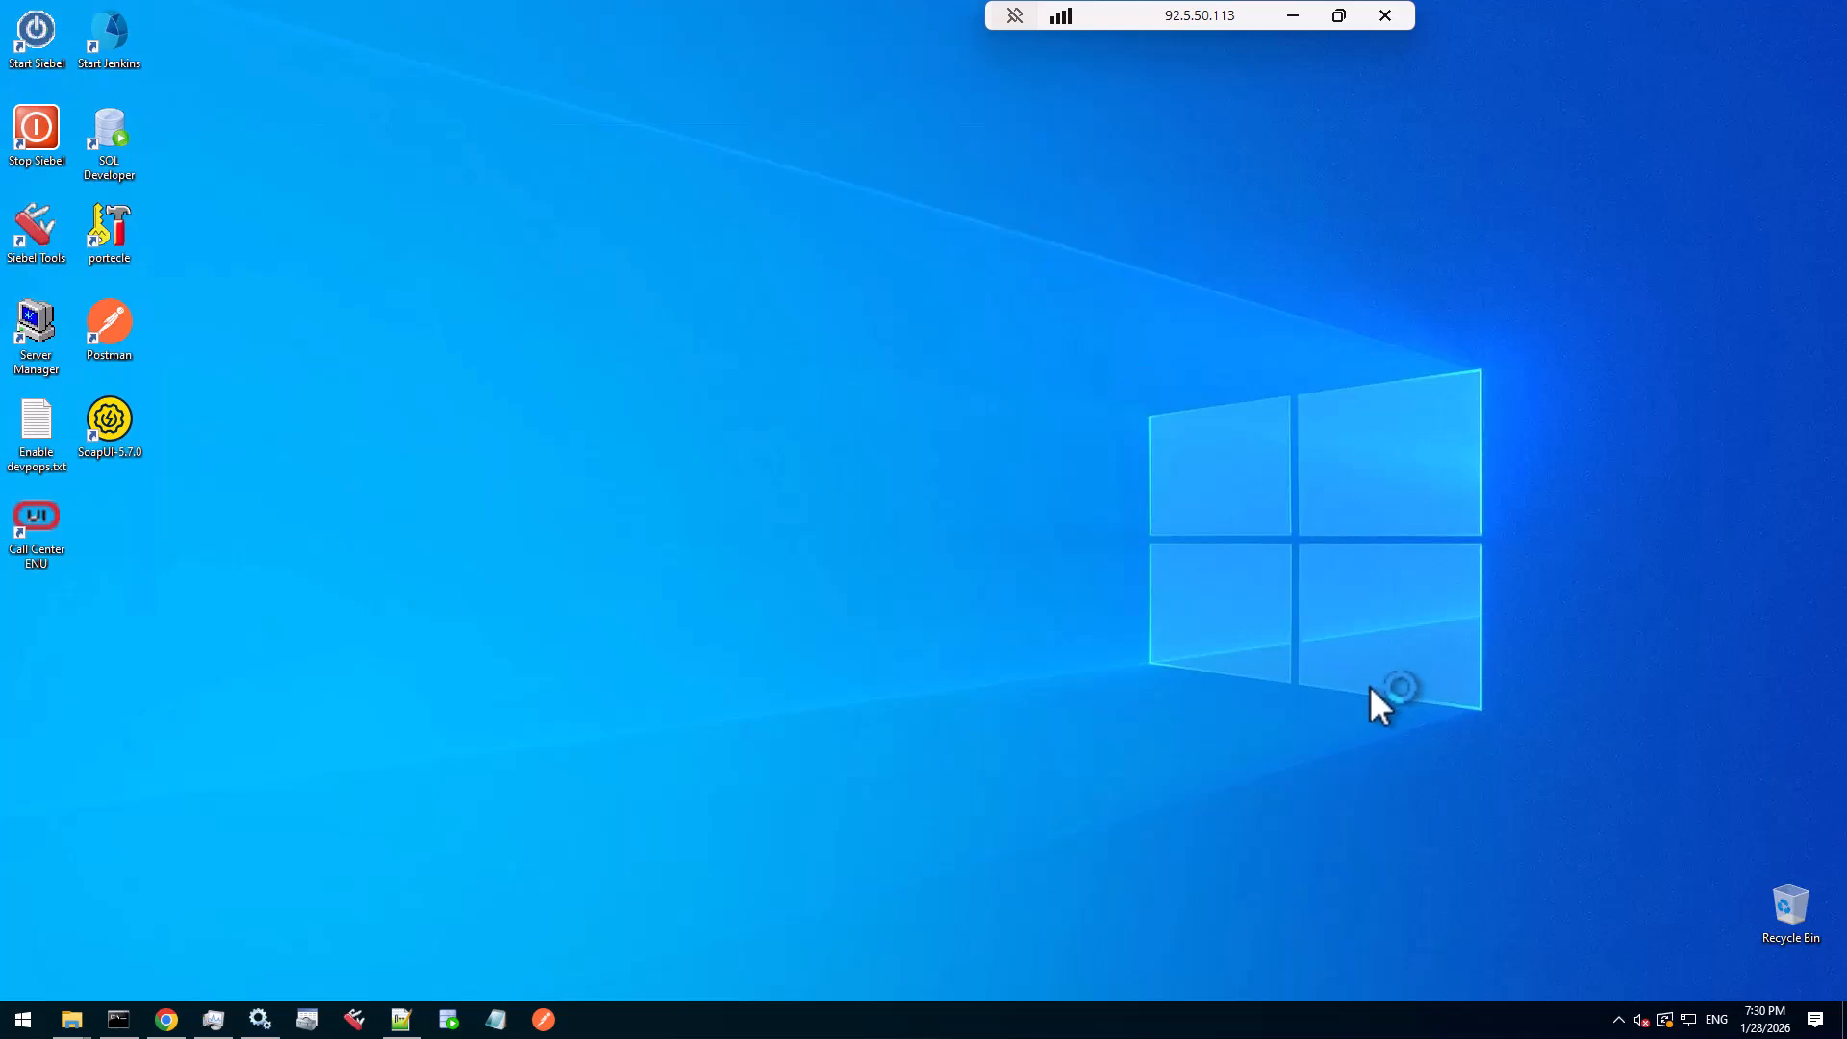
- Pick C:\Siebel\sidecar as the install to update and untick Restart Services before the Summary
{"action": "left_click", "coordinate": [1258, 526]}
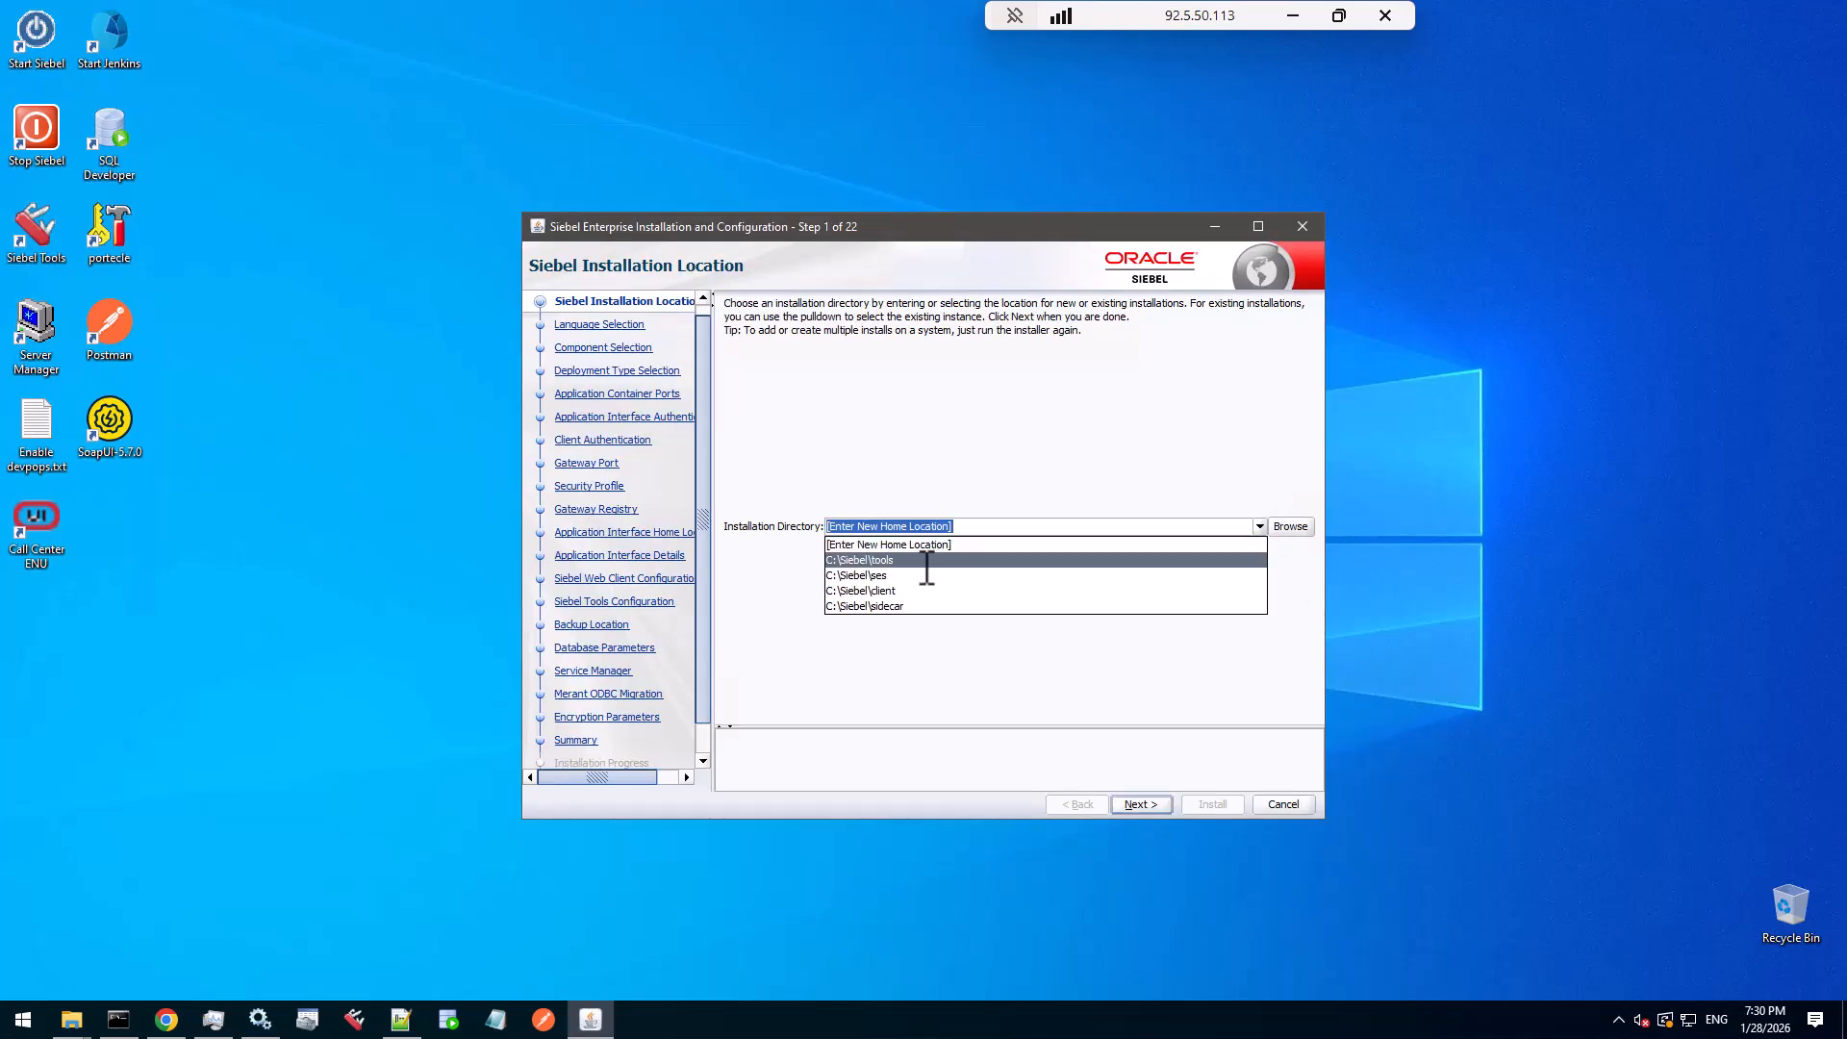
{"action": "left_click", "coordinate": [889, 606]}
{"action": "left_click_drag", "start_coordinate": [1047, 234], "coordinate": [988, 124]}
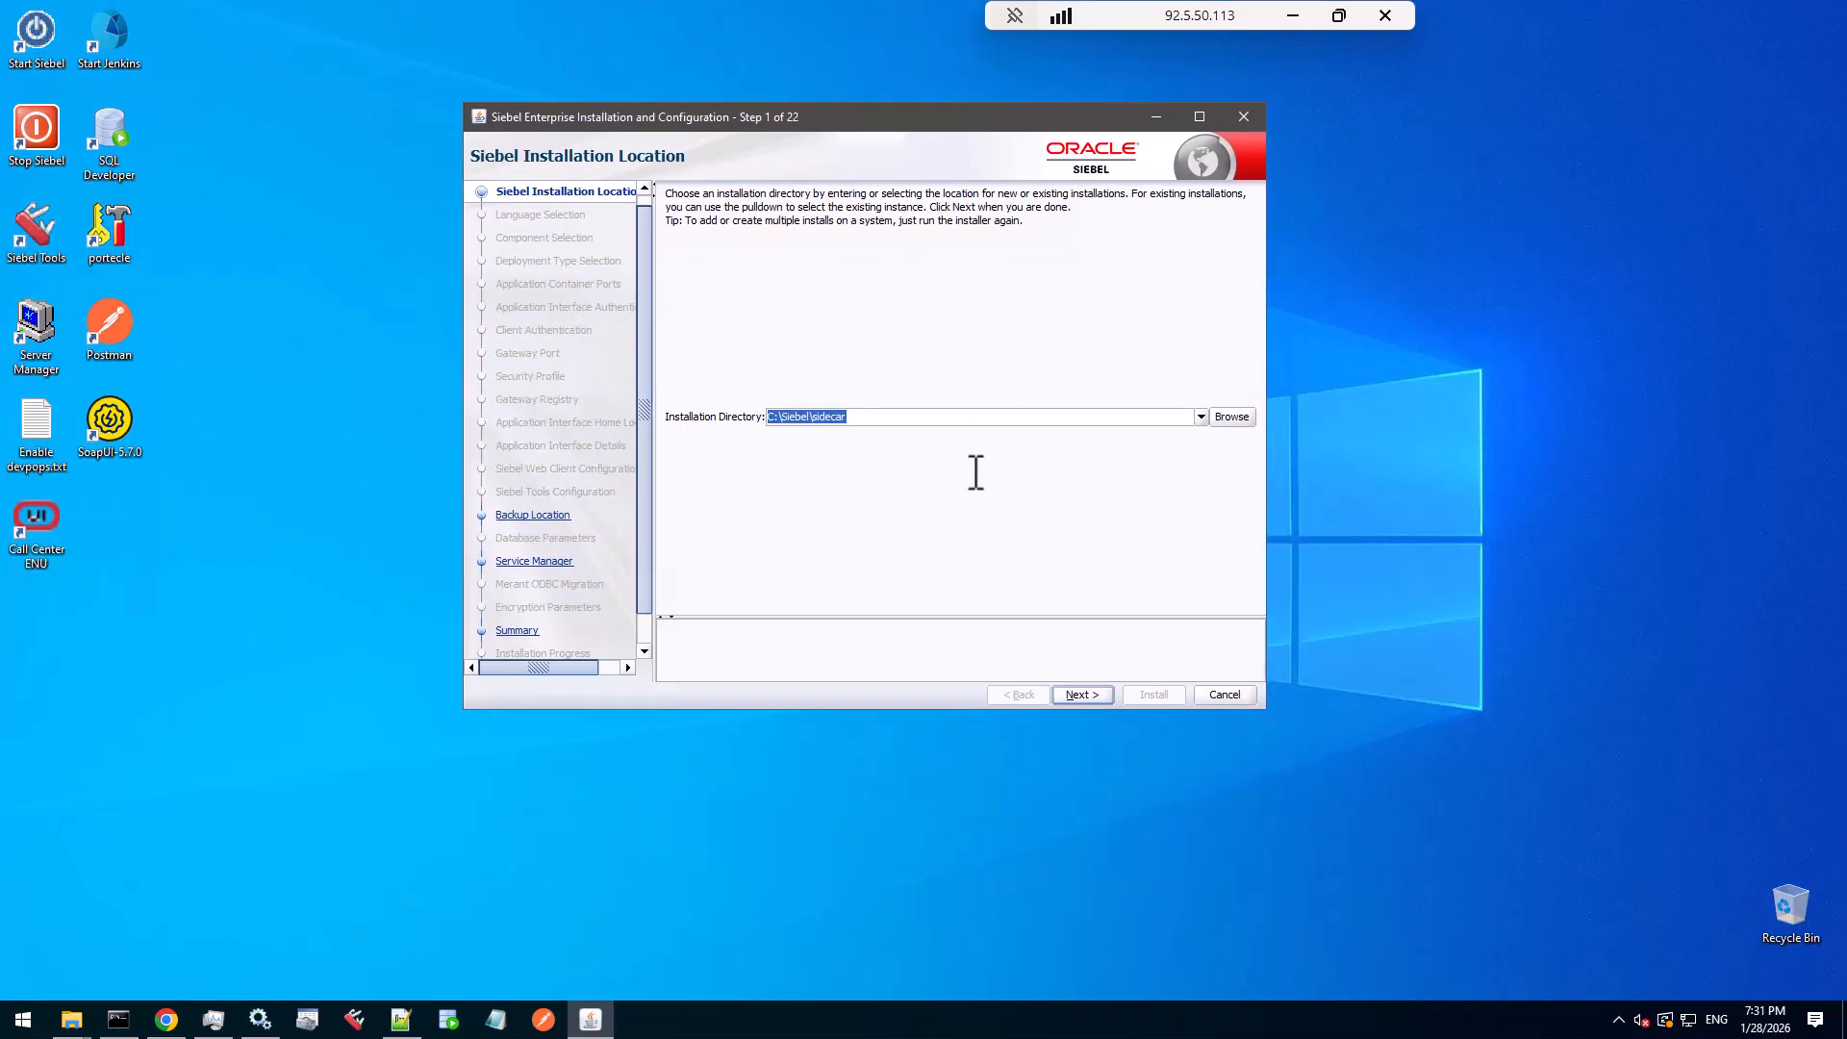
{"action": "left_click", "coordinate": [1087, 692]}
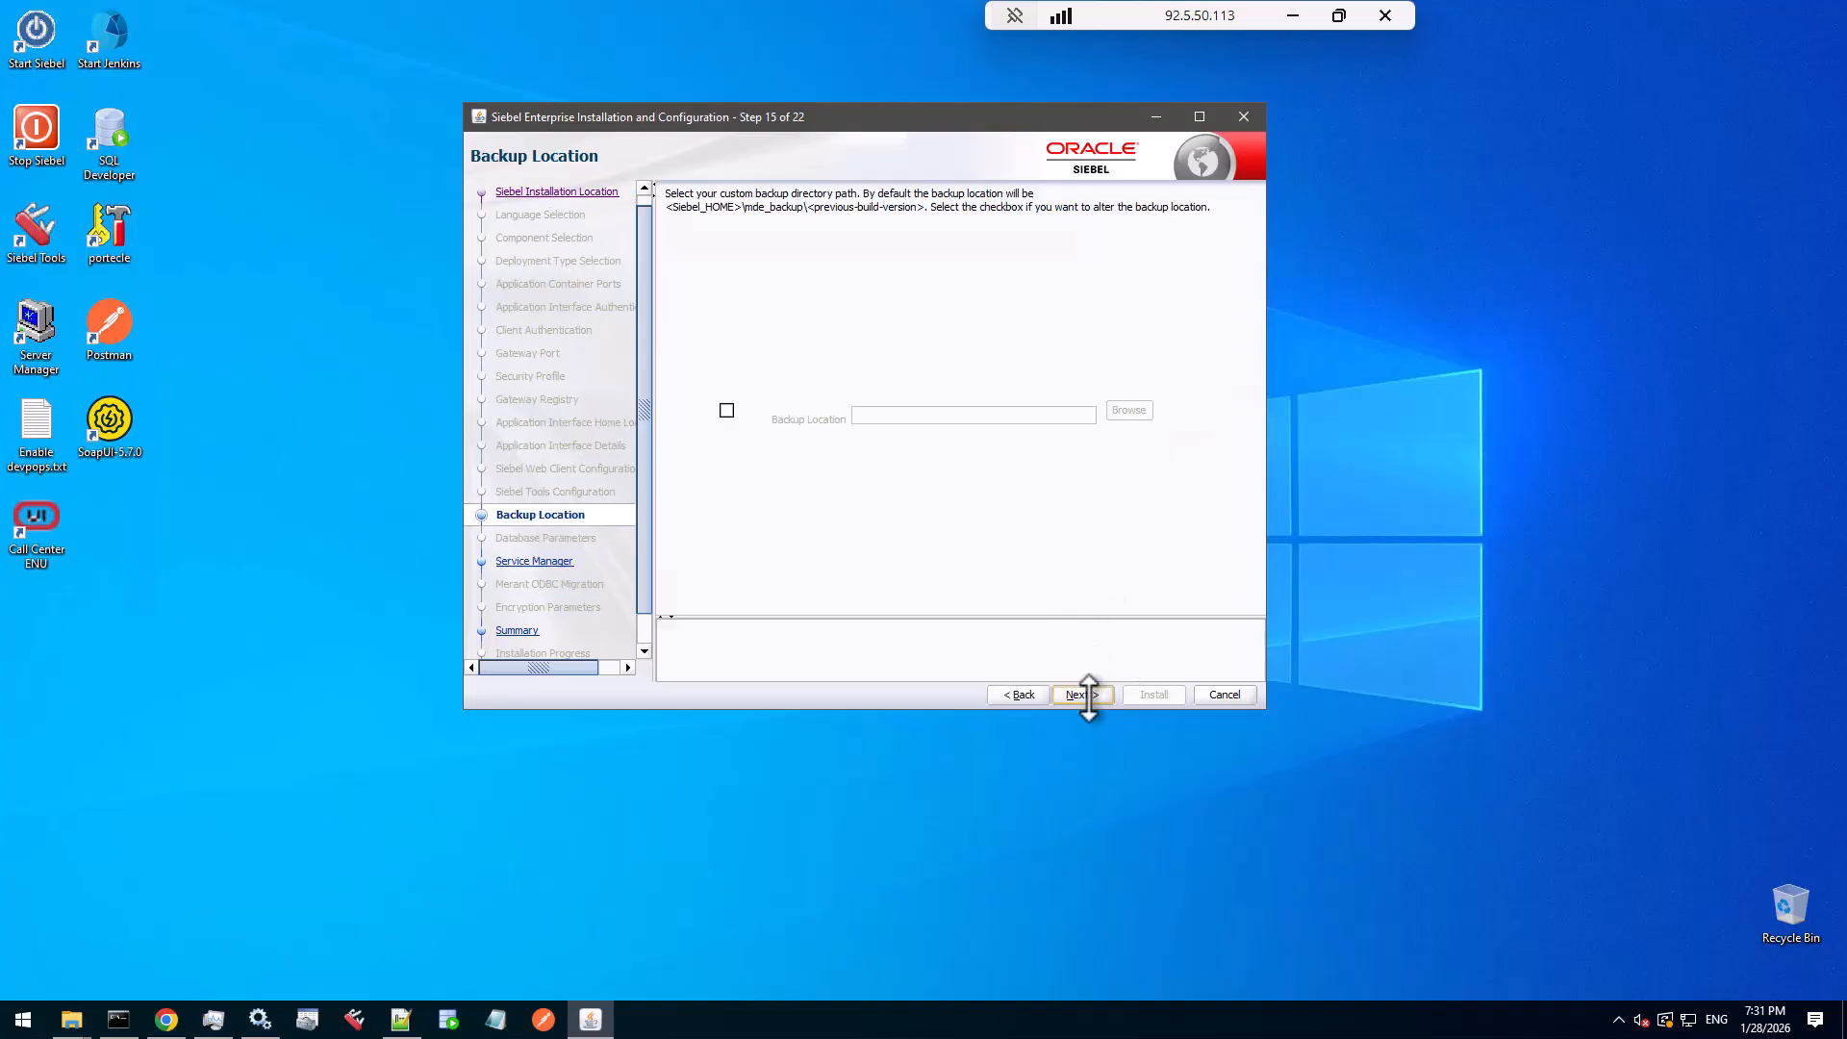
{"action": "left_click", "coordinate": [1088, 694]}
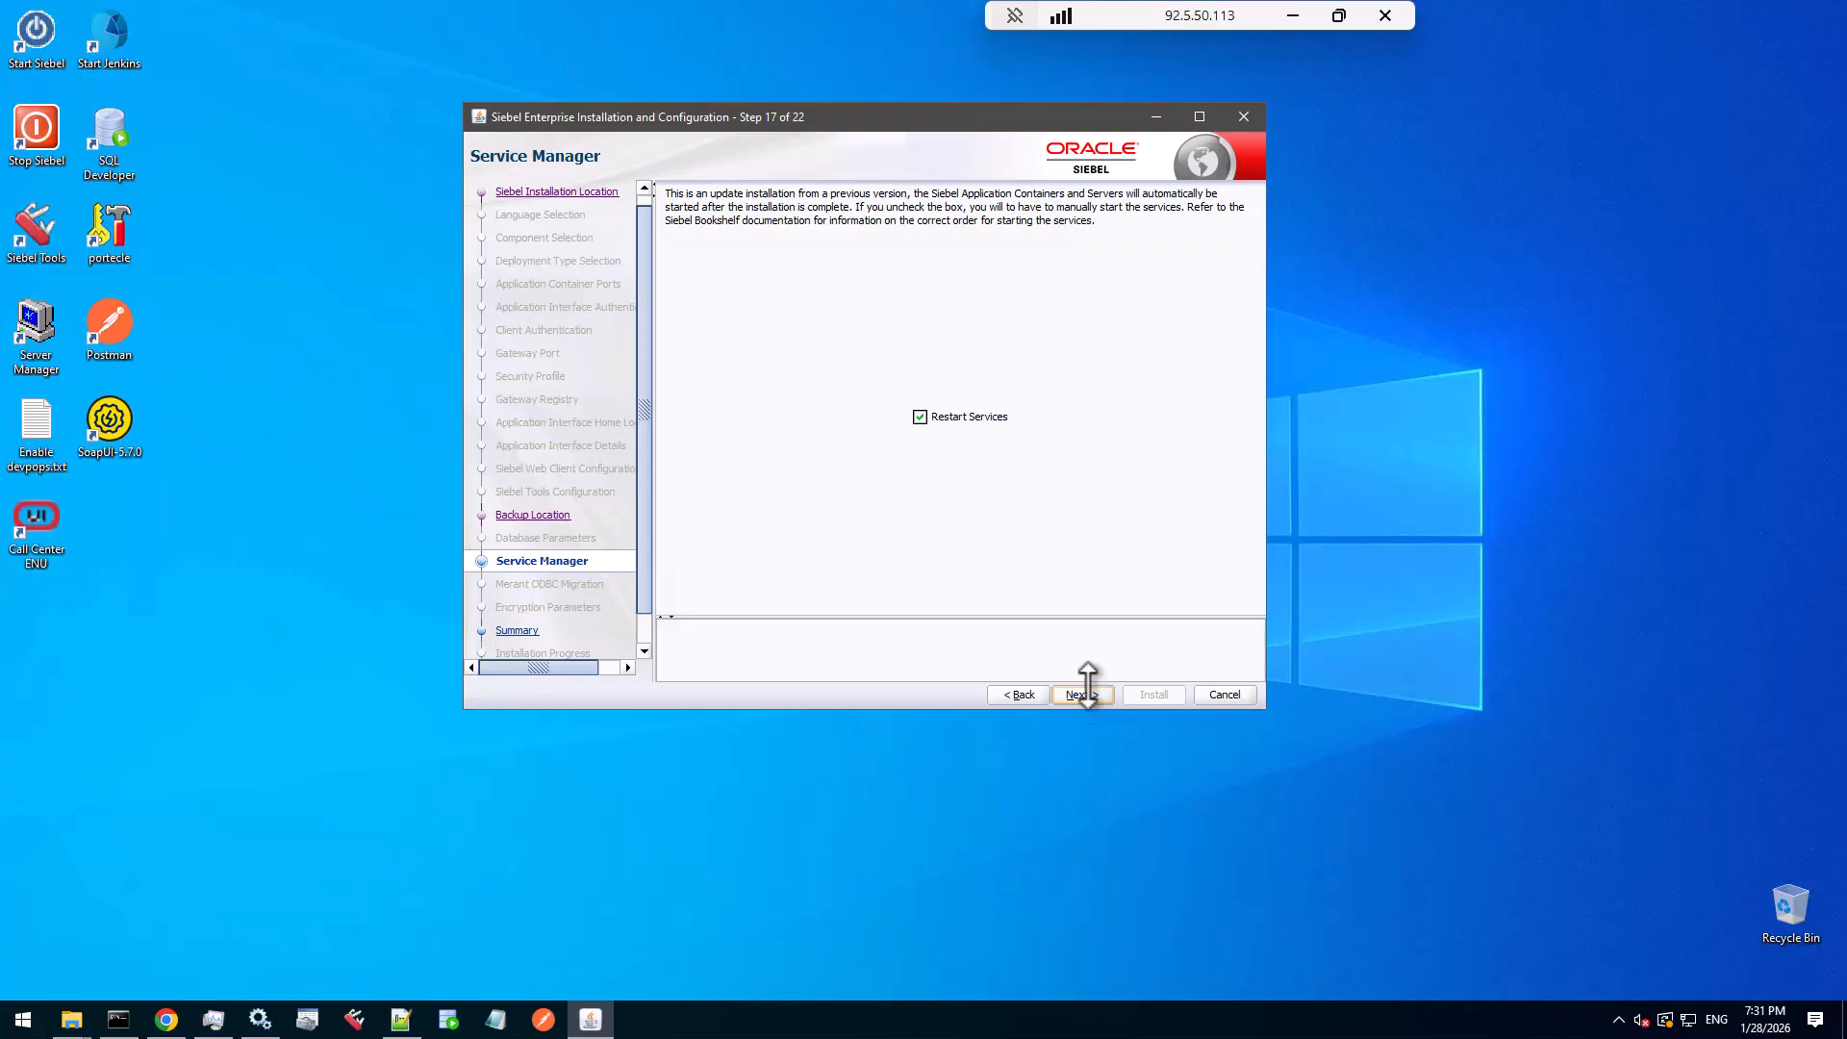
{"action": "left_click", "coordinate": [919, 415]}
{"action": "left_click", "coordinate": [1093, 693]}
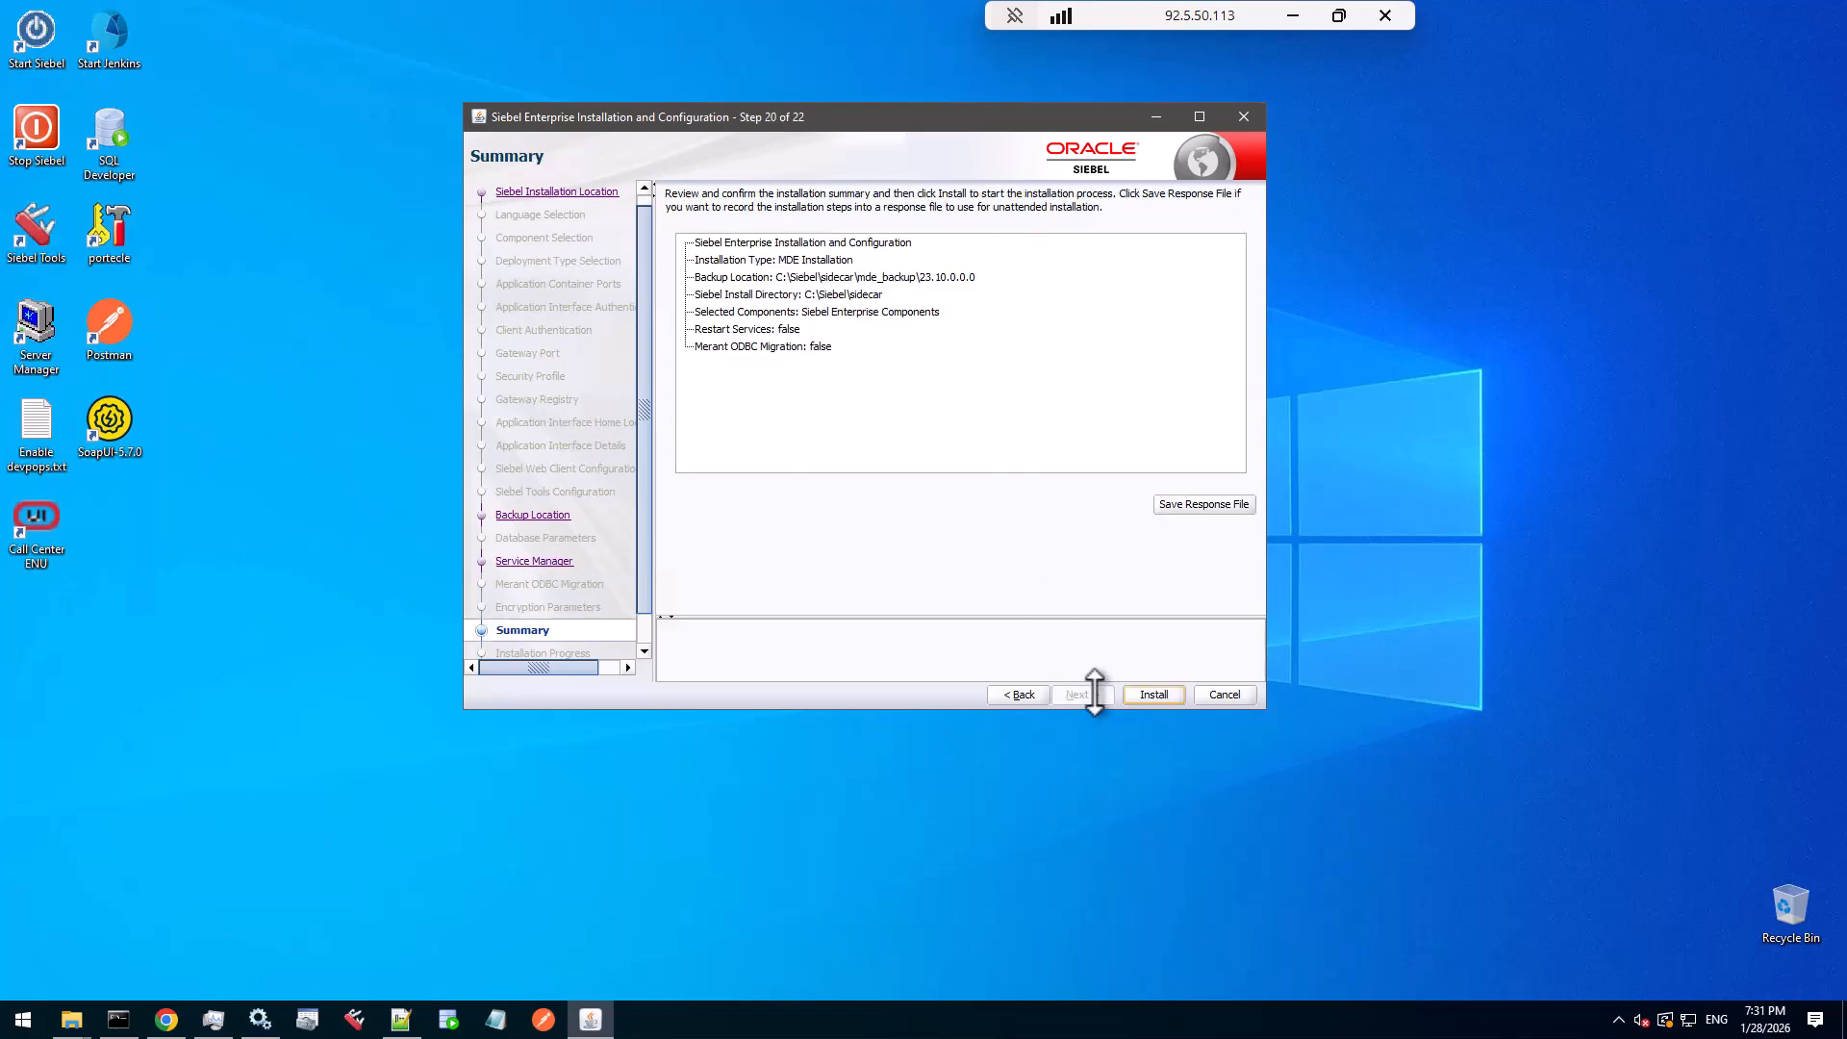
- Install the C:\Siebel\sidecar update to 100%, then close and confirm exiting the installer
{"action": "left_click", "coordinate": [1153, 694]}
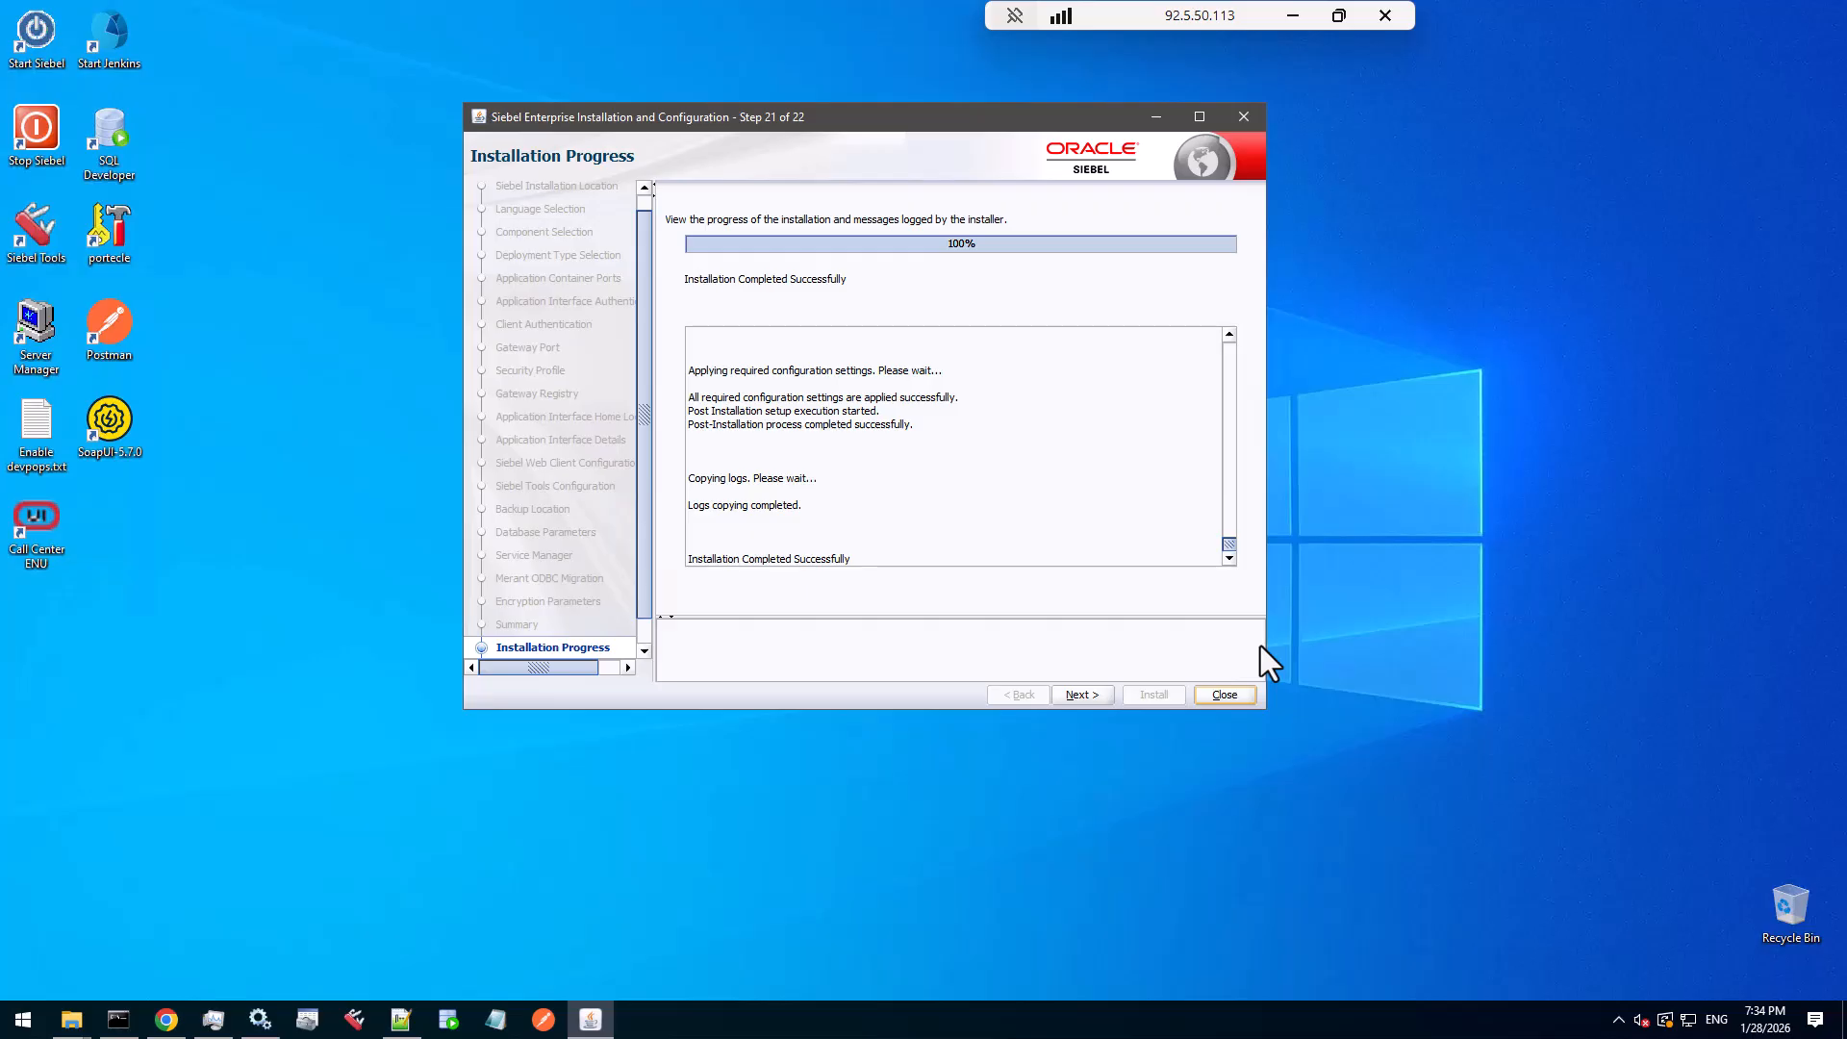
{"action": "left_click", "coordinate": [1091, 694]}
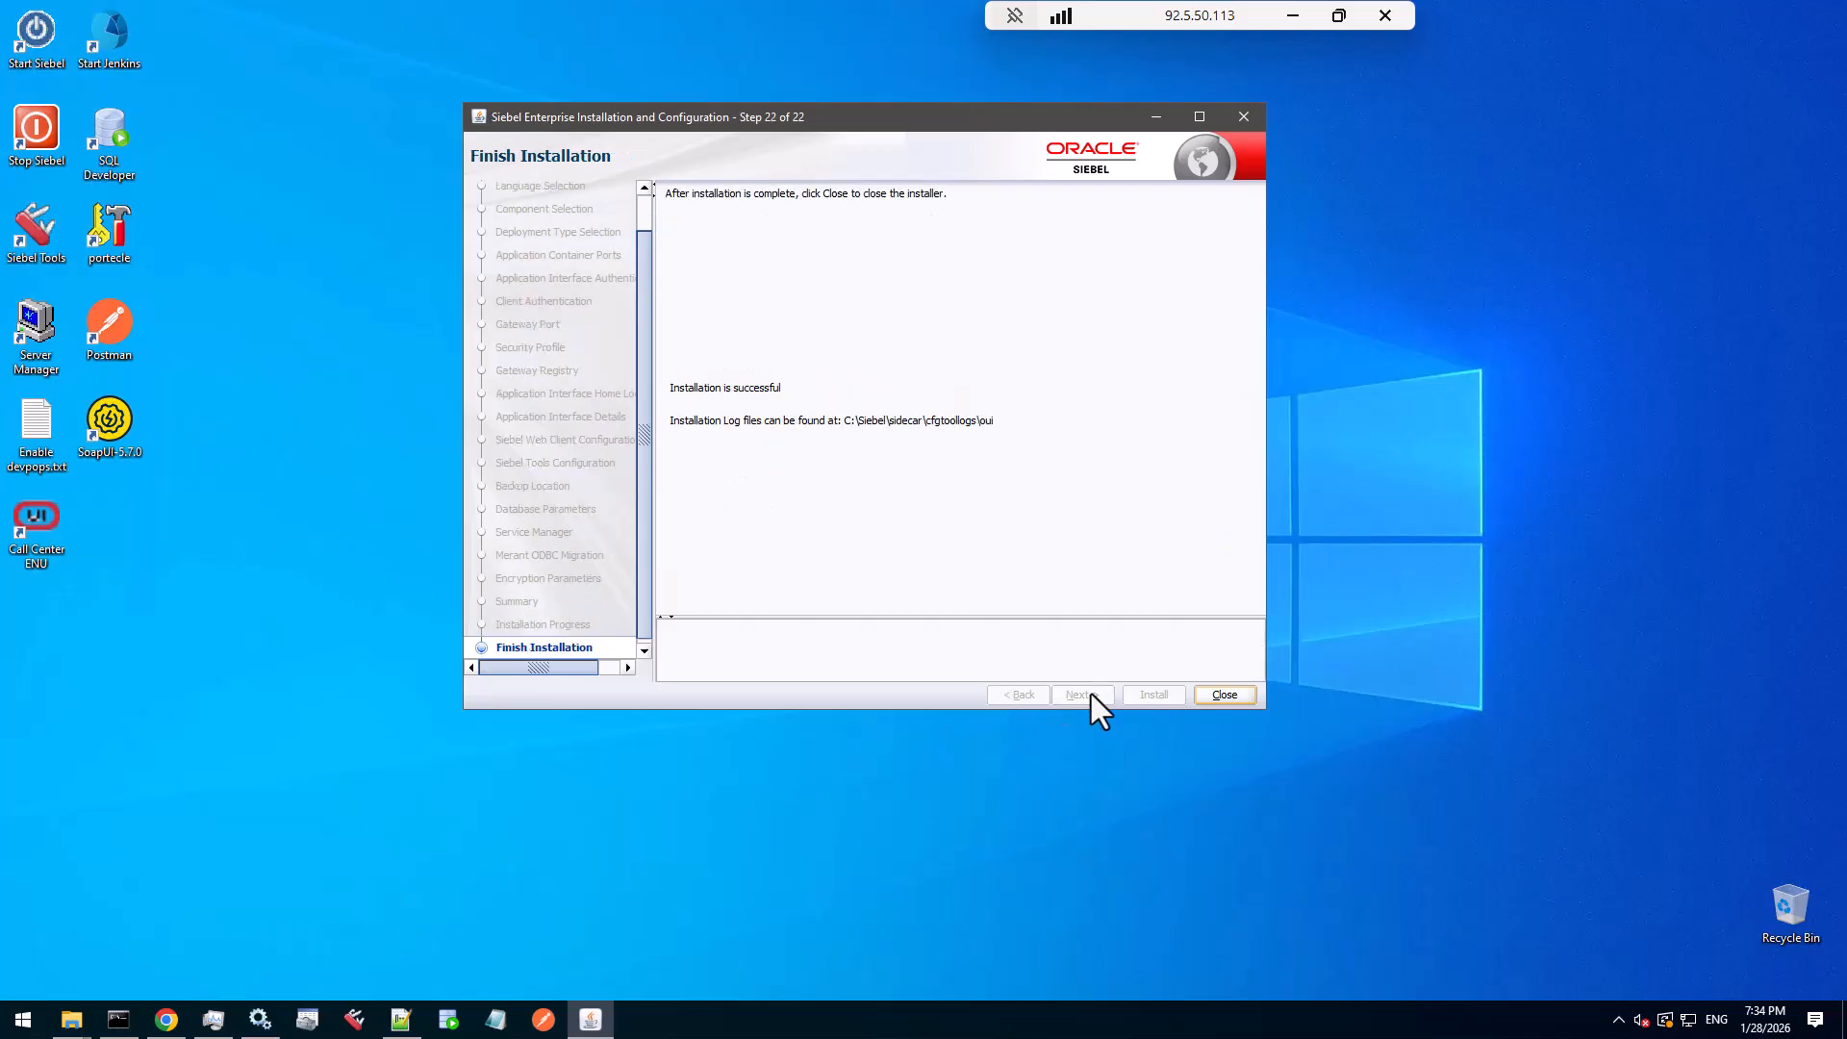
{"action": "left_click", "coordinate": [1223, 694]}
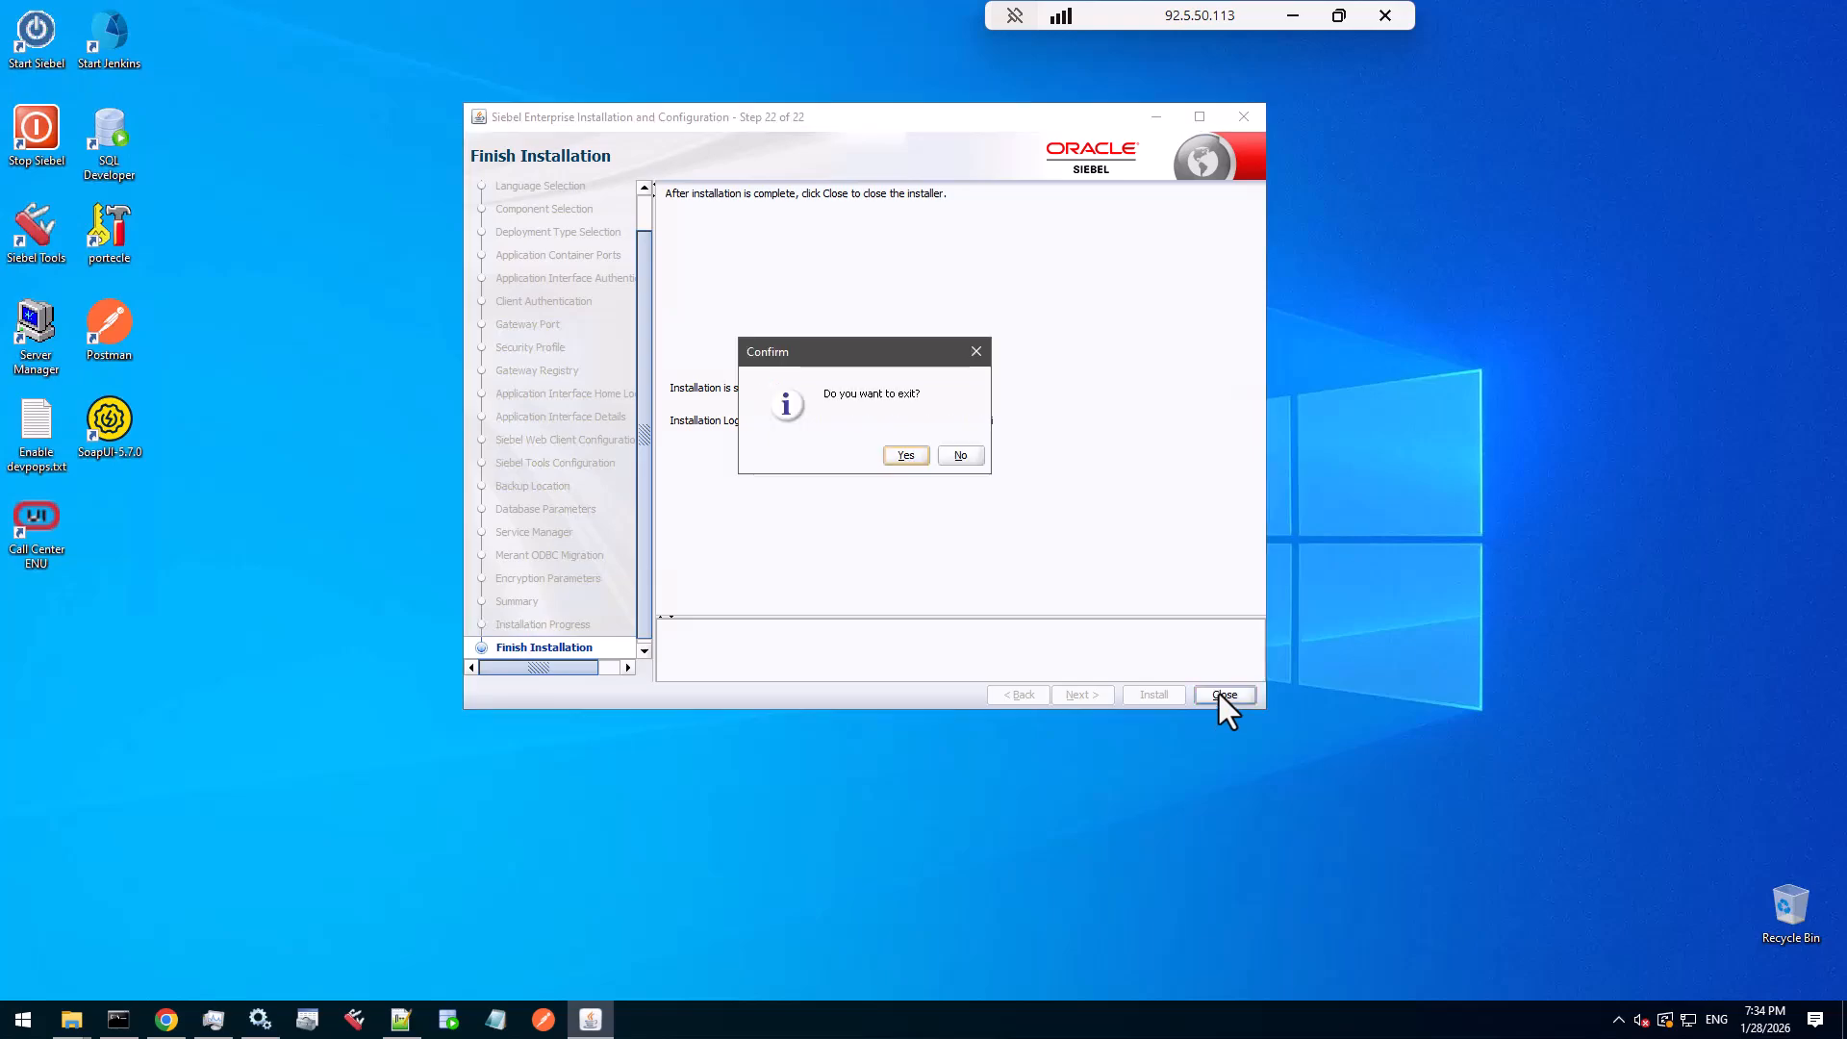
{"action": "left_click", "coordinate": [919, 460]}
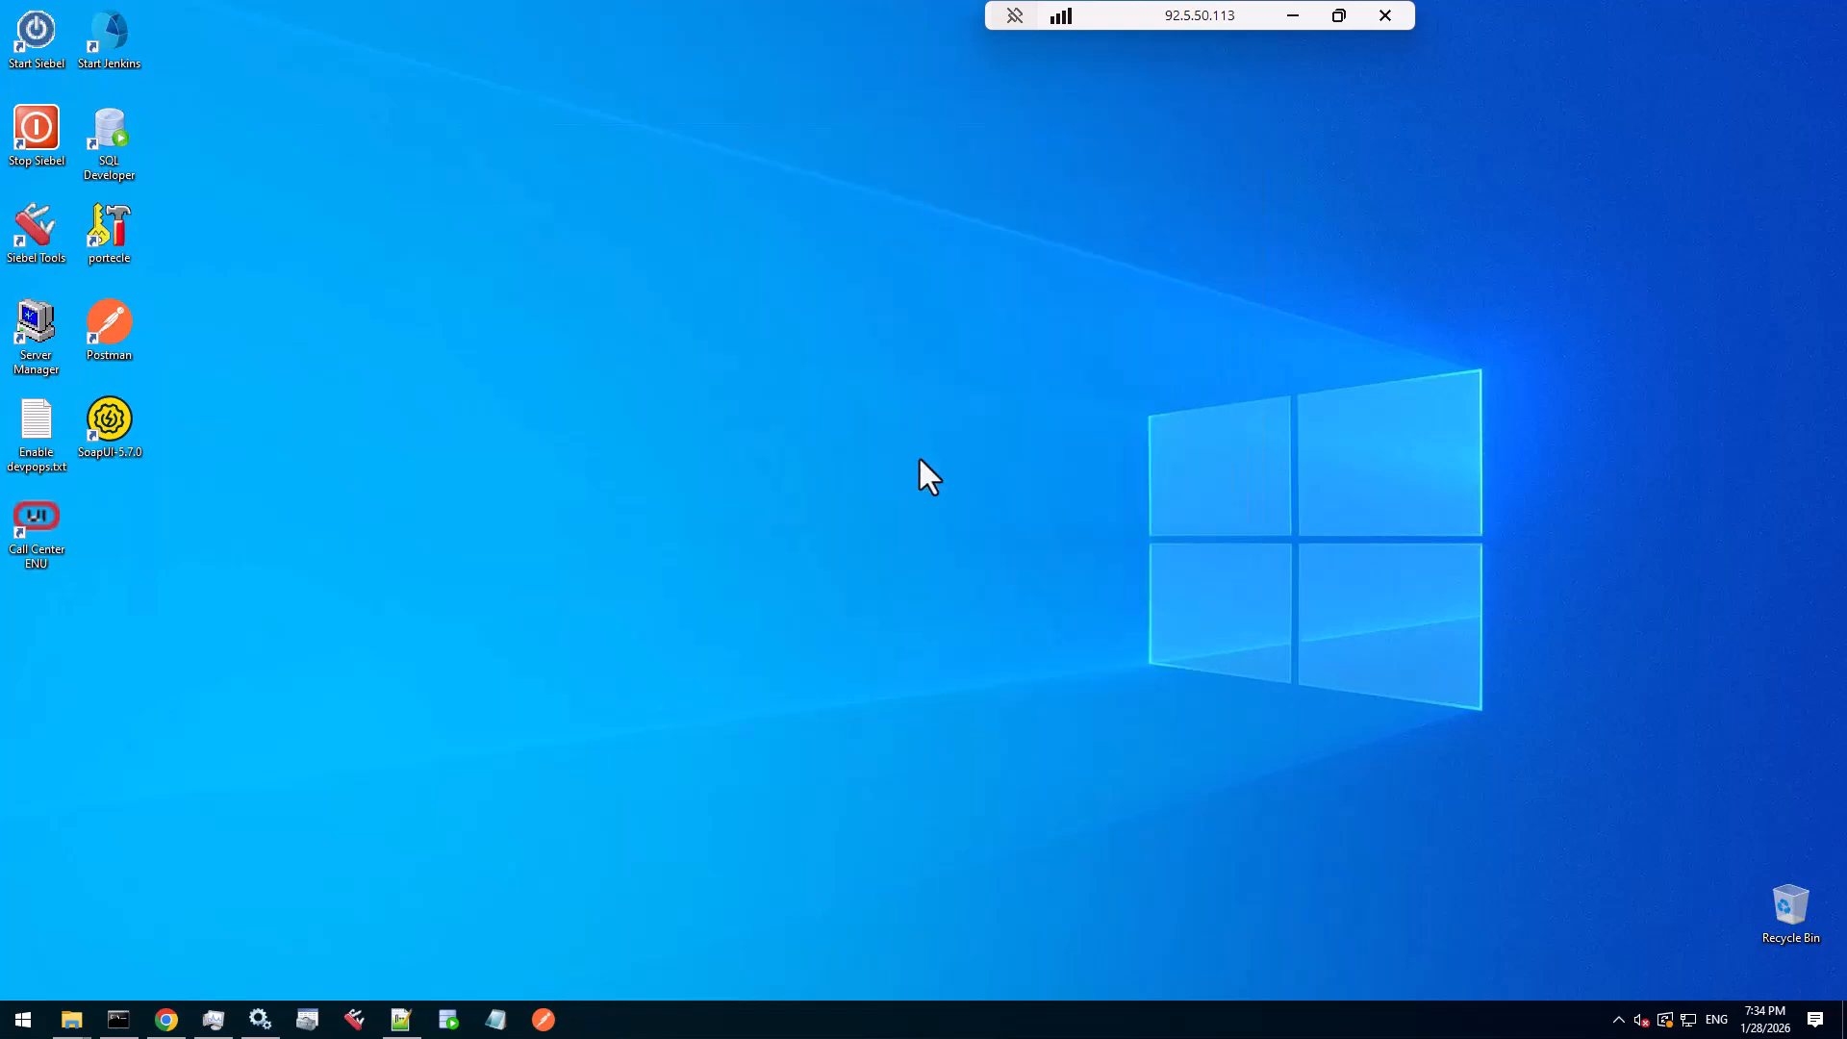
{"action": "left_click", "coordinate": [260, 1020]}
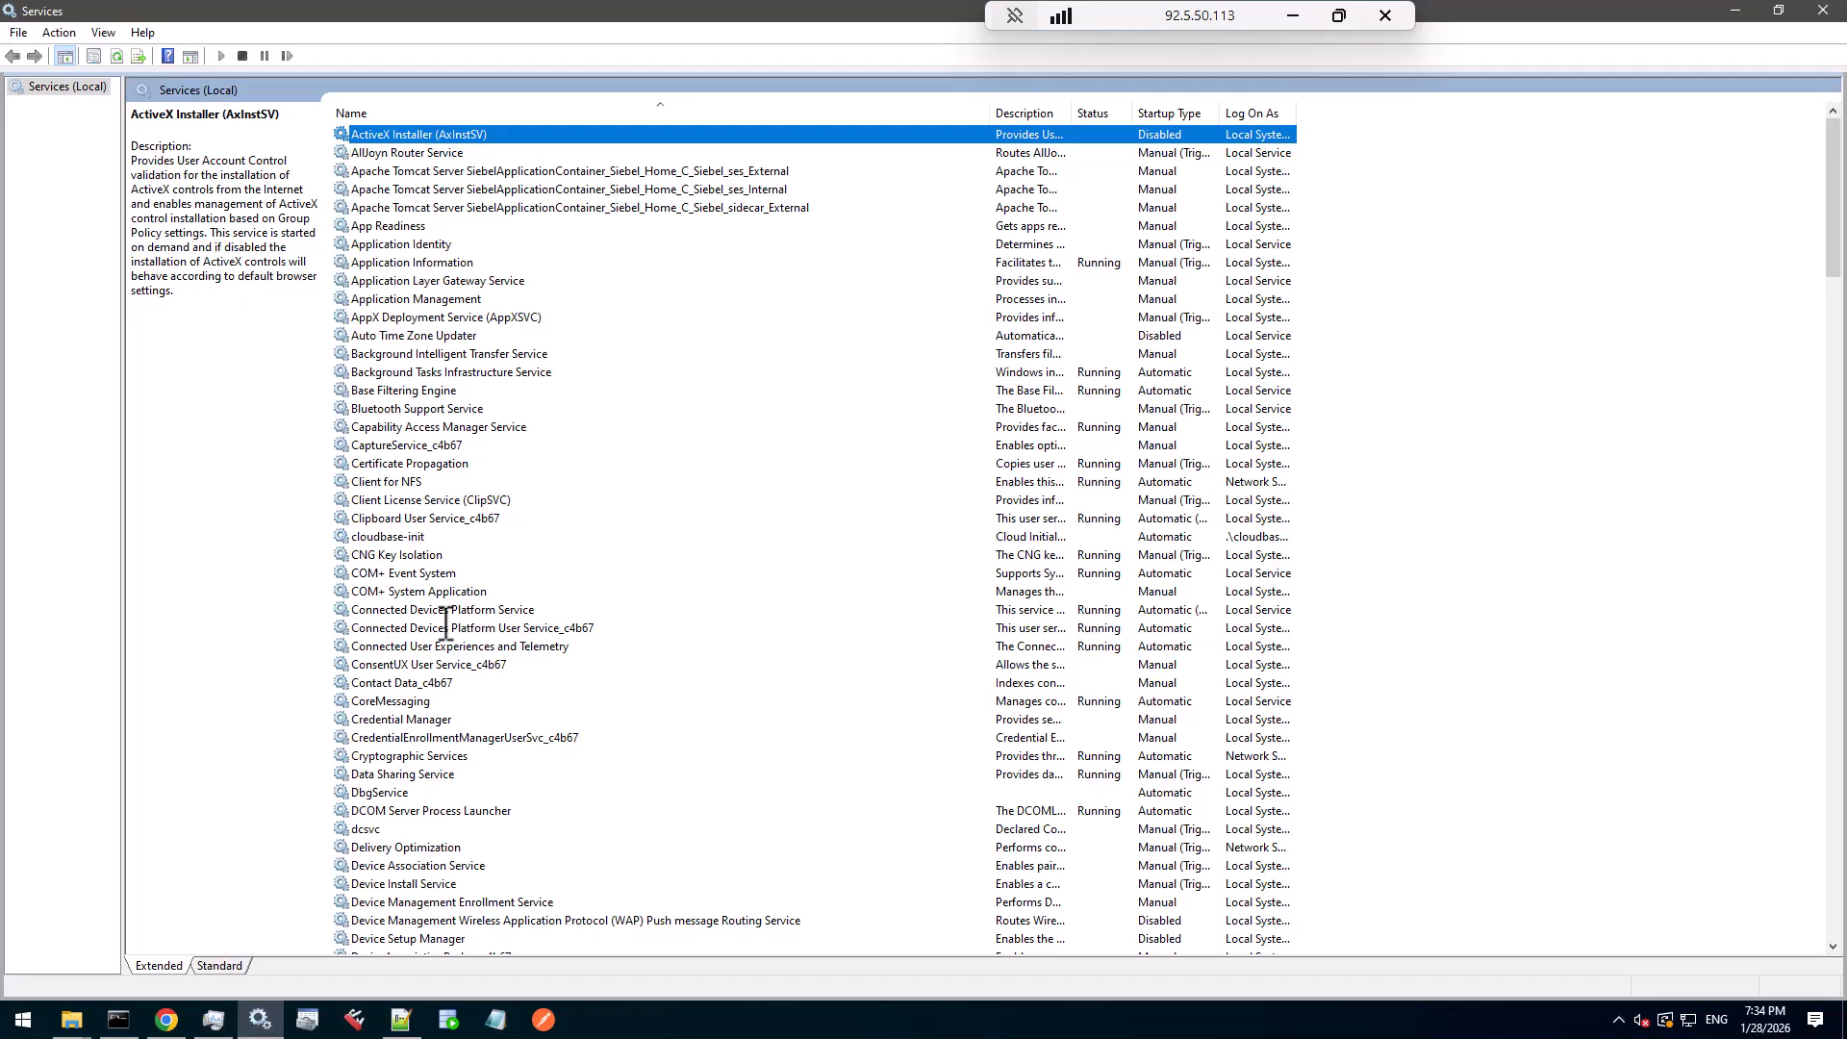
- Refresh Services and copy the Tomcat sidecar_External service's full Path to executable
{"action": "left_click", "coordinate": [116, 56]}
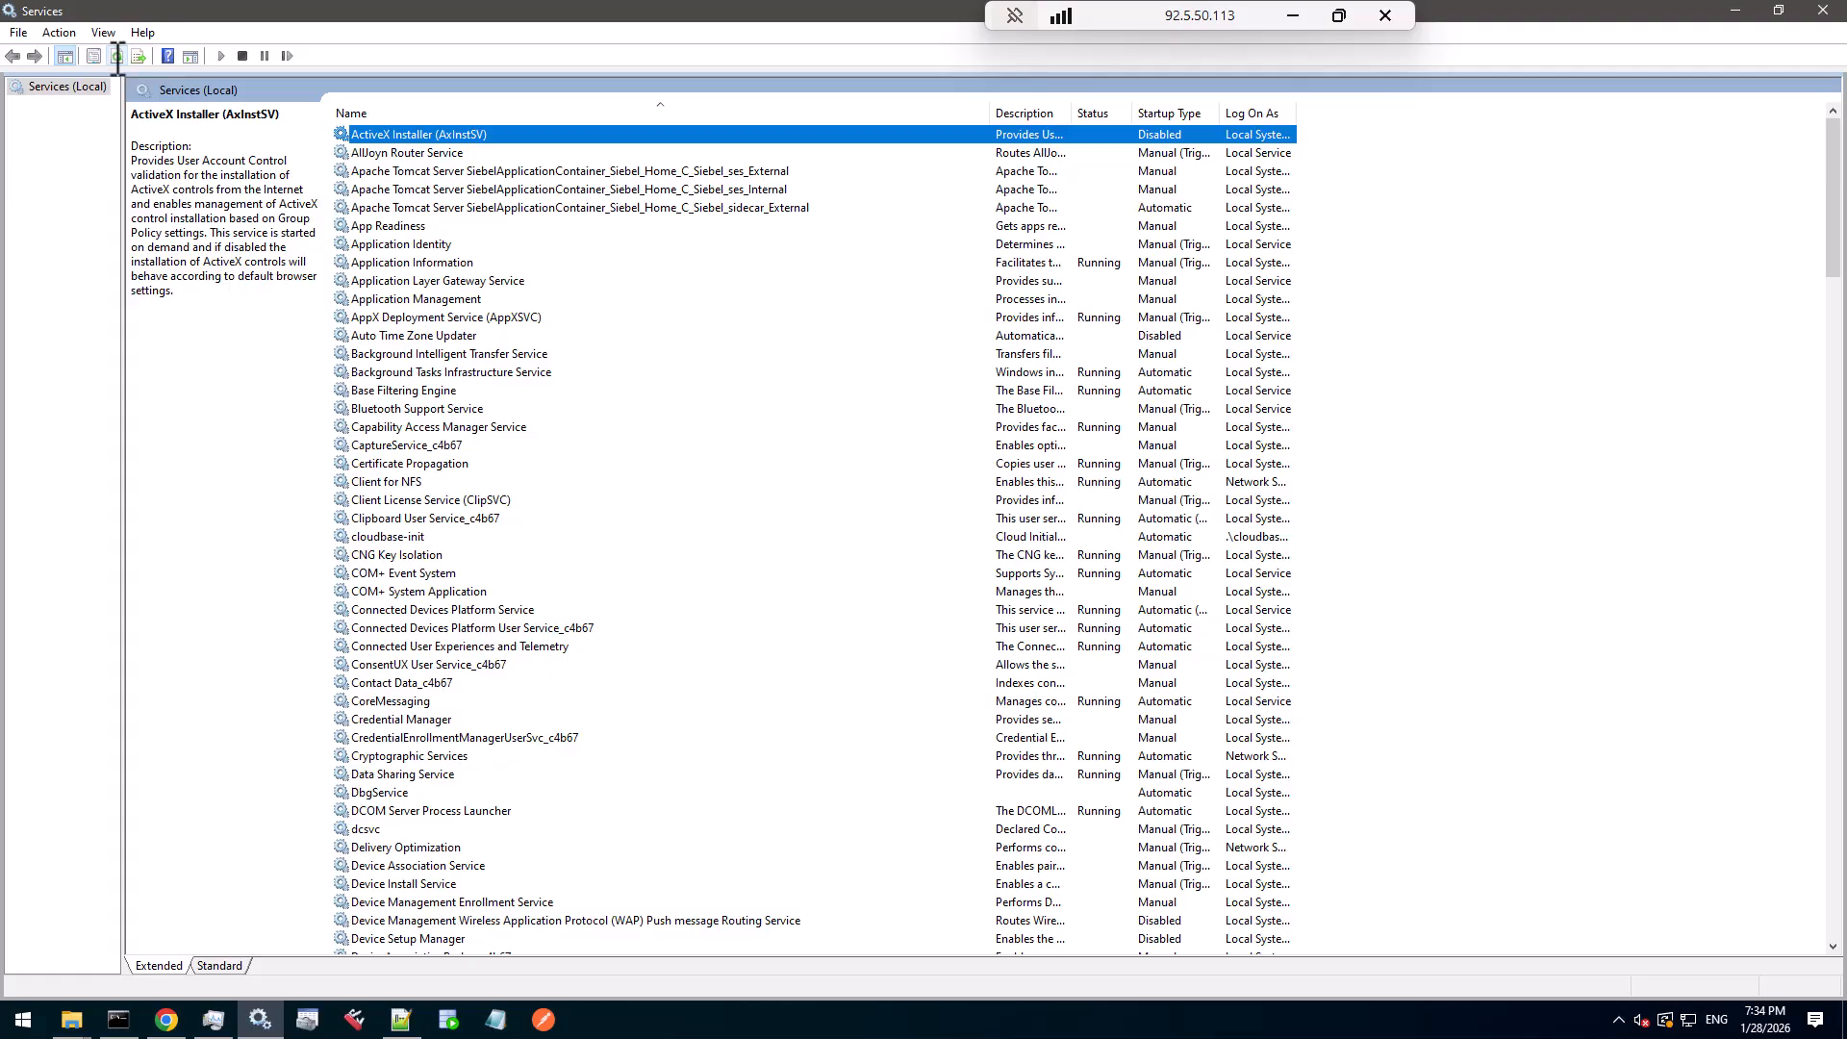
{"action": "left_click", "coordinate": [787, 207]}
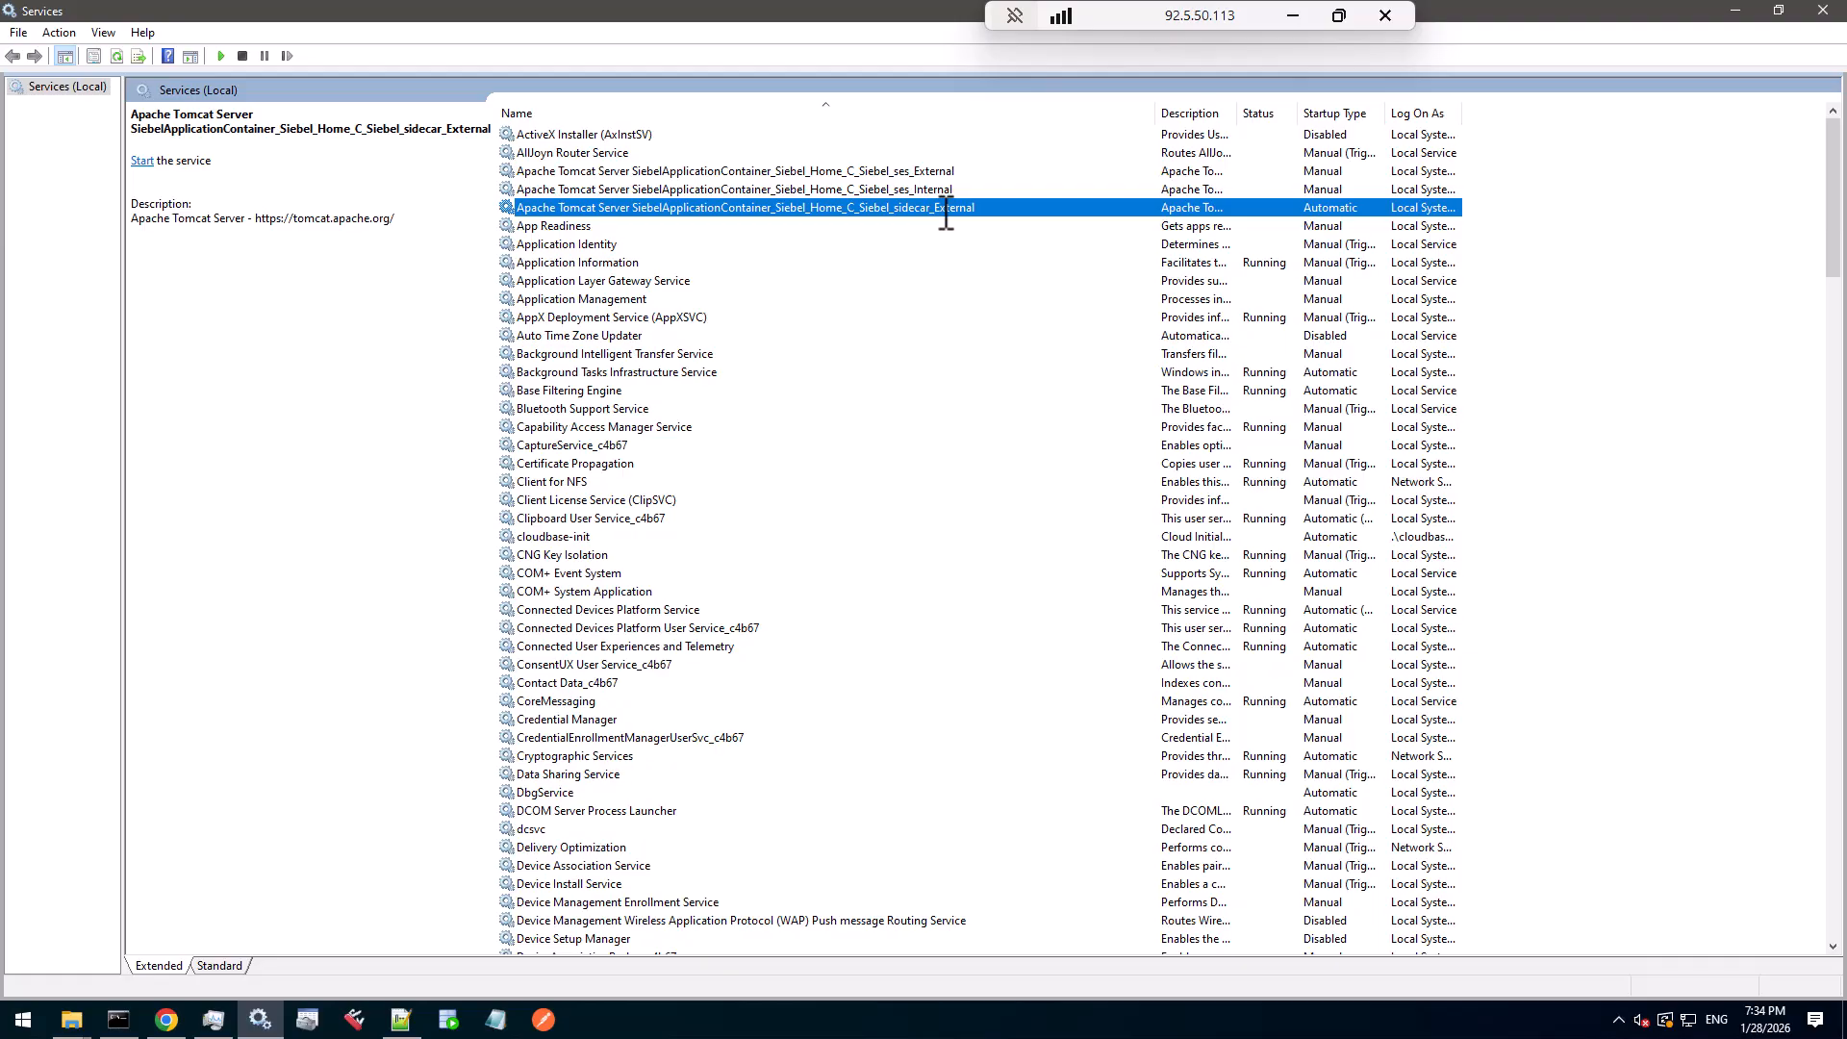
{"action": "double_click", "coordinate": [840, 207]}
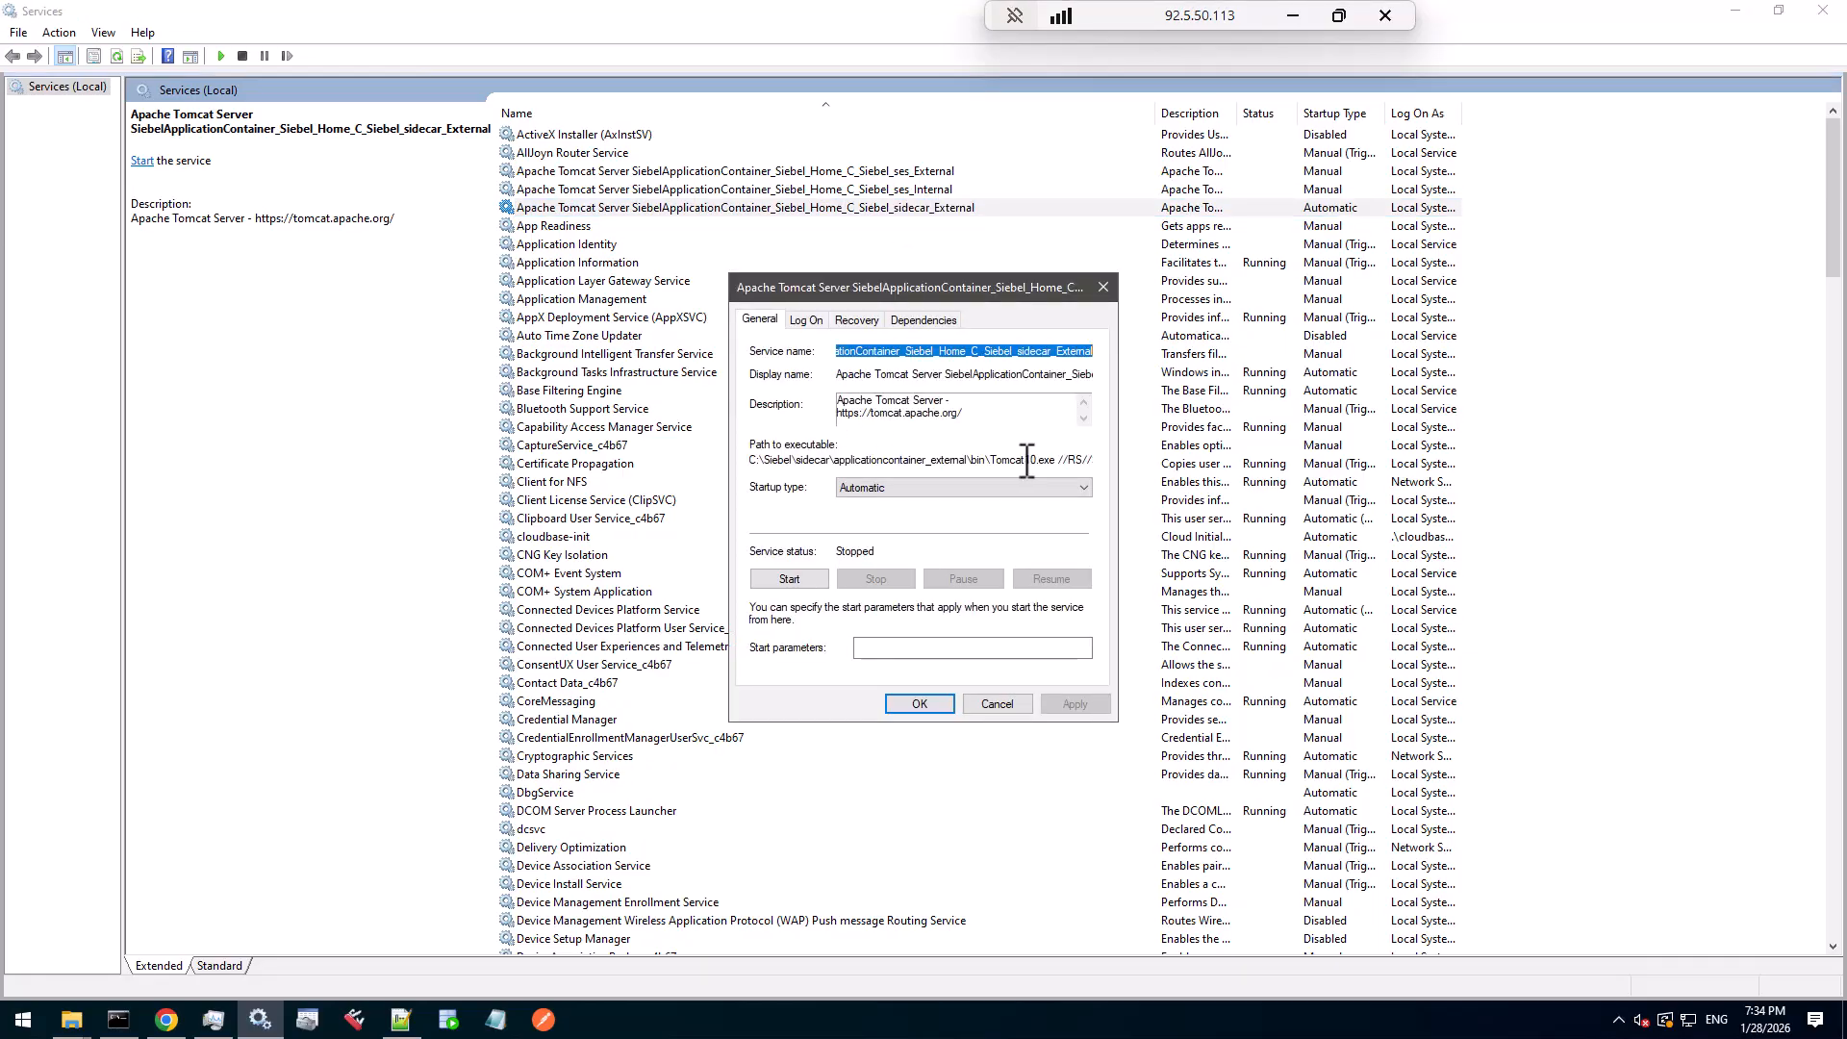
{"action": "left_click_drag", "start_coordinate": [1022, 460], "coordinate": [1064, 458]}
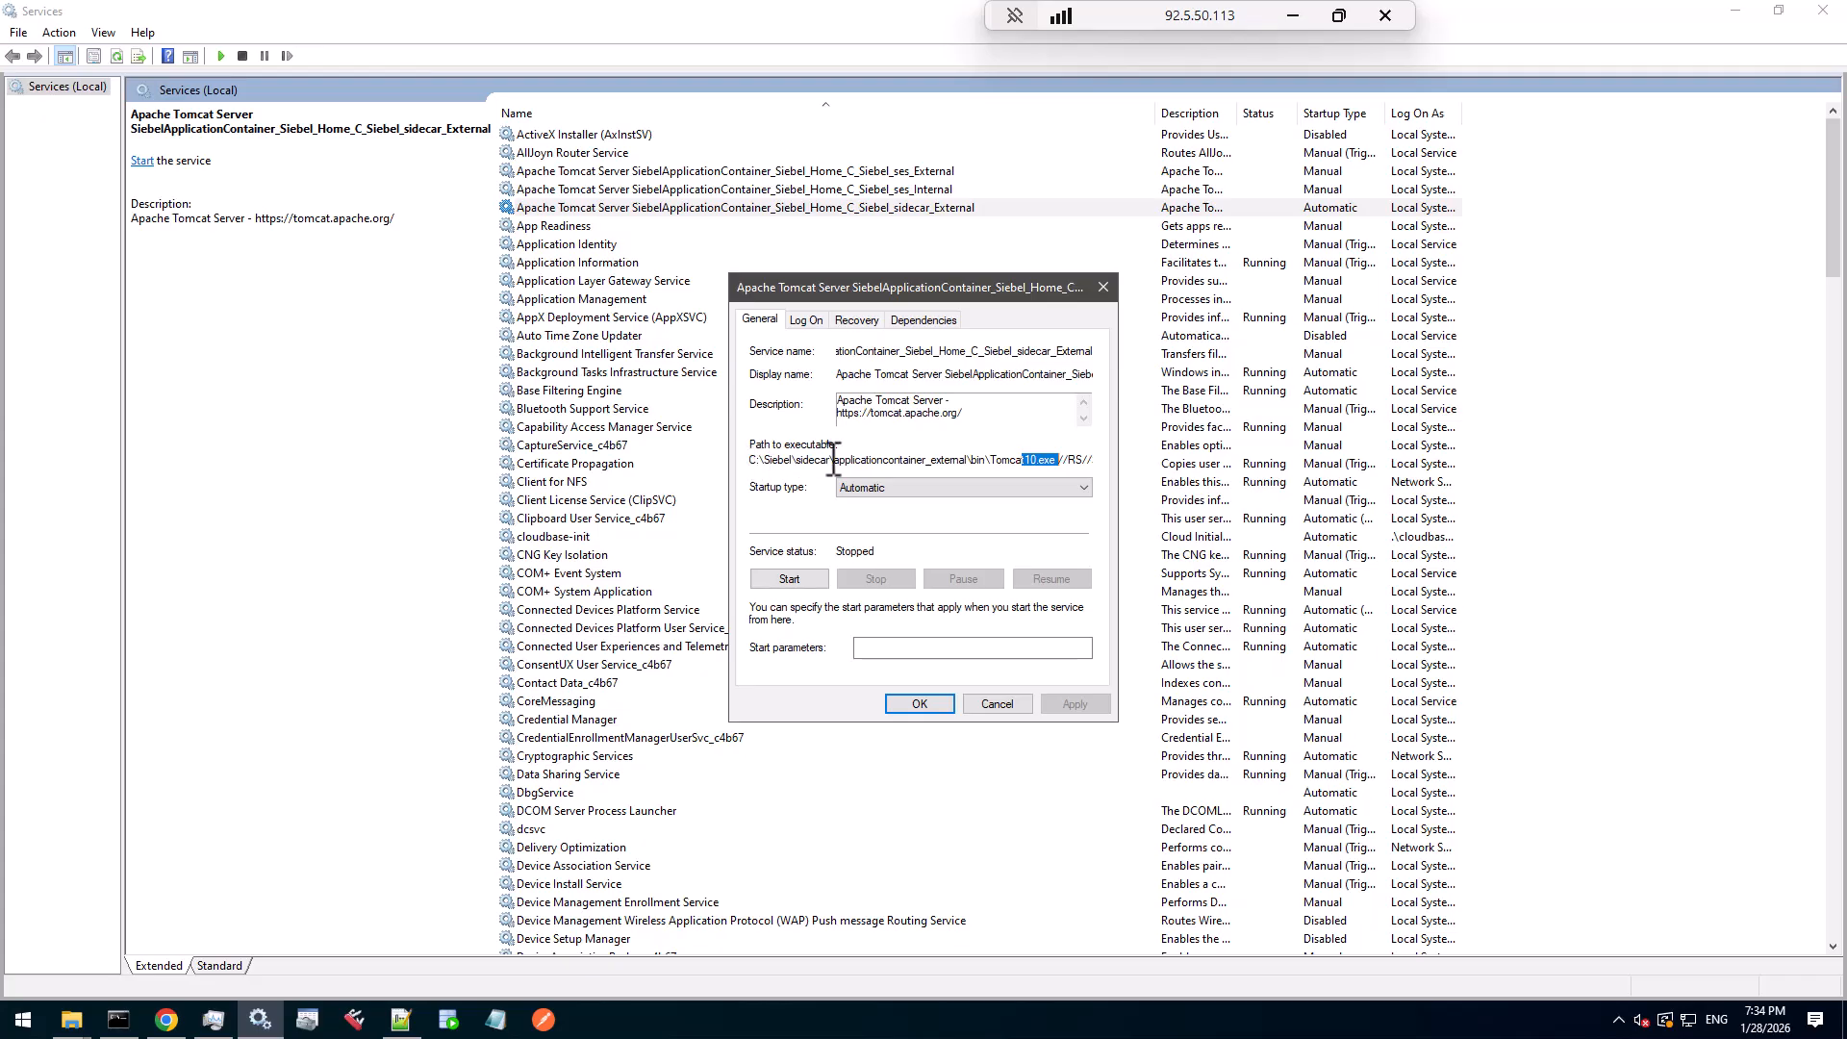
{"action": "left_click_drag", "start_coordinate": [752, 461], "coordinate": [1131, 456]}
{"action": "right_click", "coordinate": [1056, 460]}
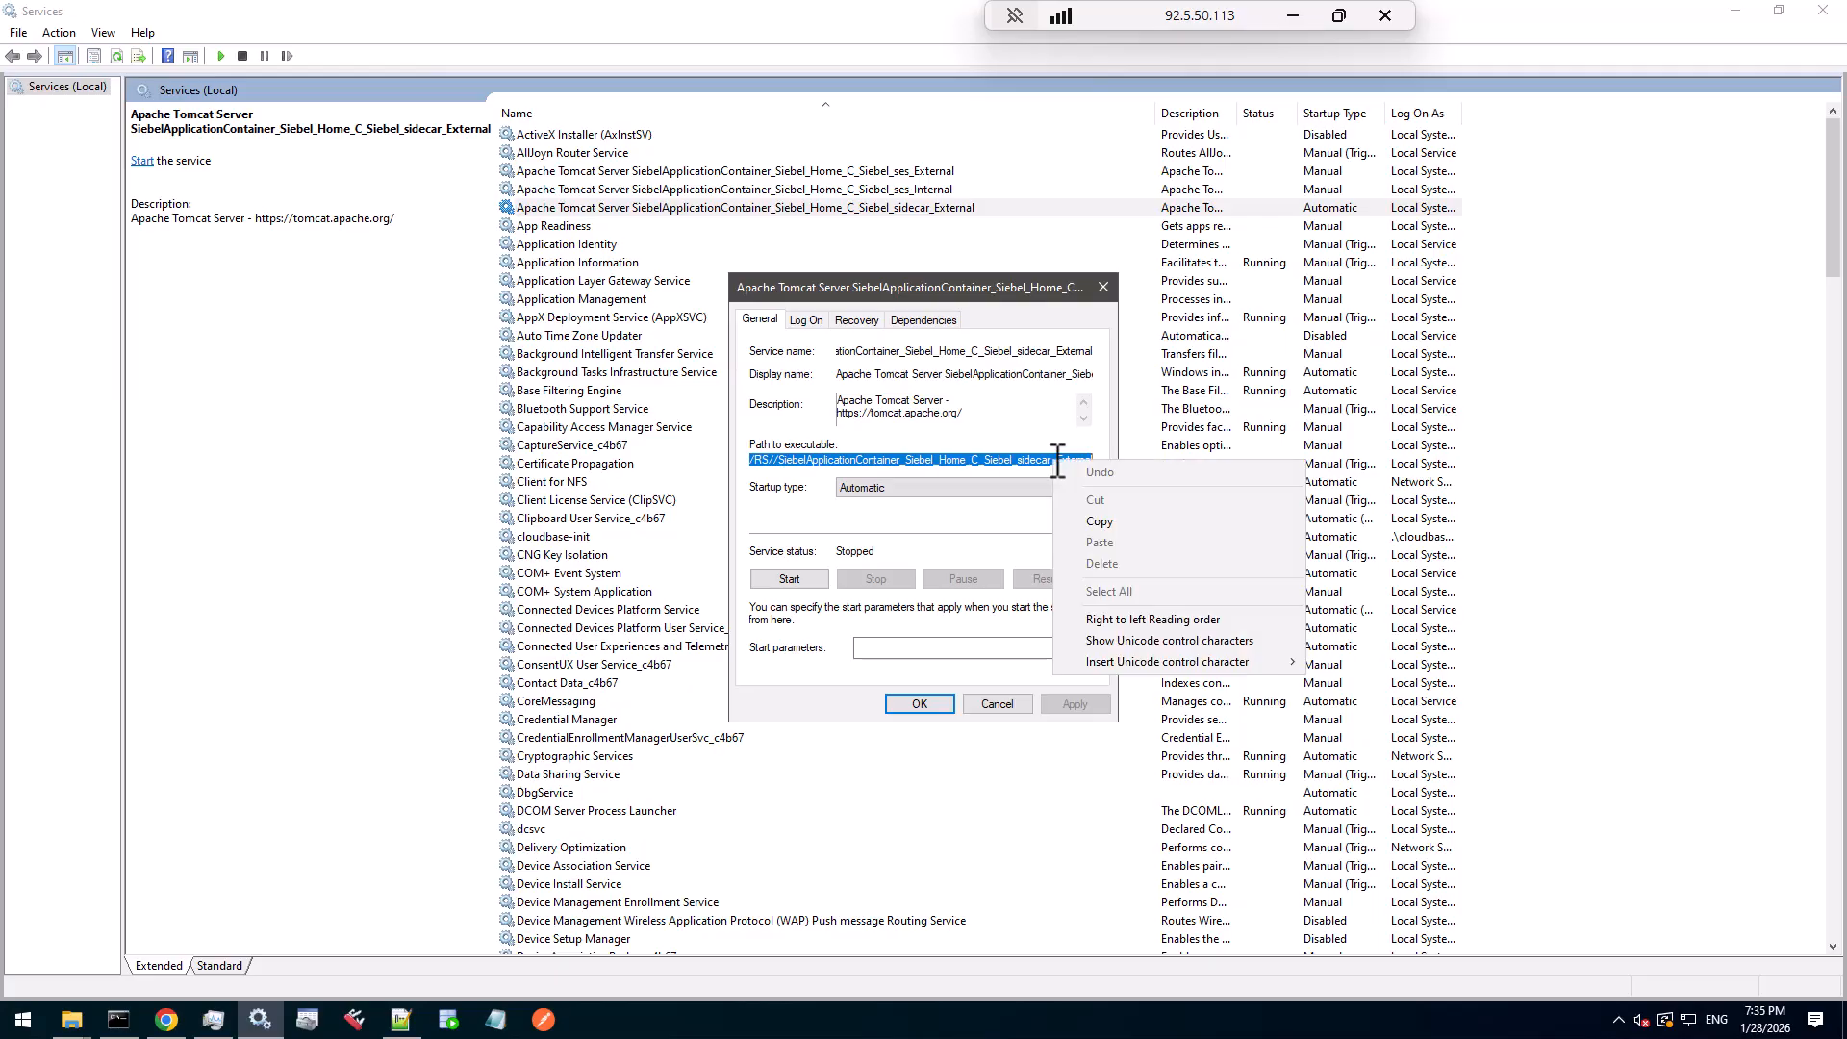
{"action": "left_click", "coordinate": [1098, 521]}
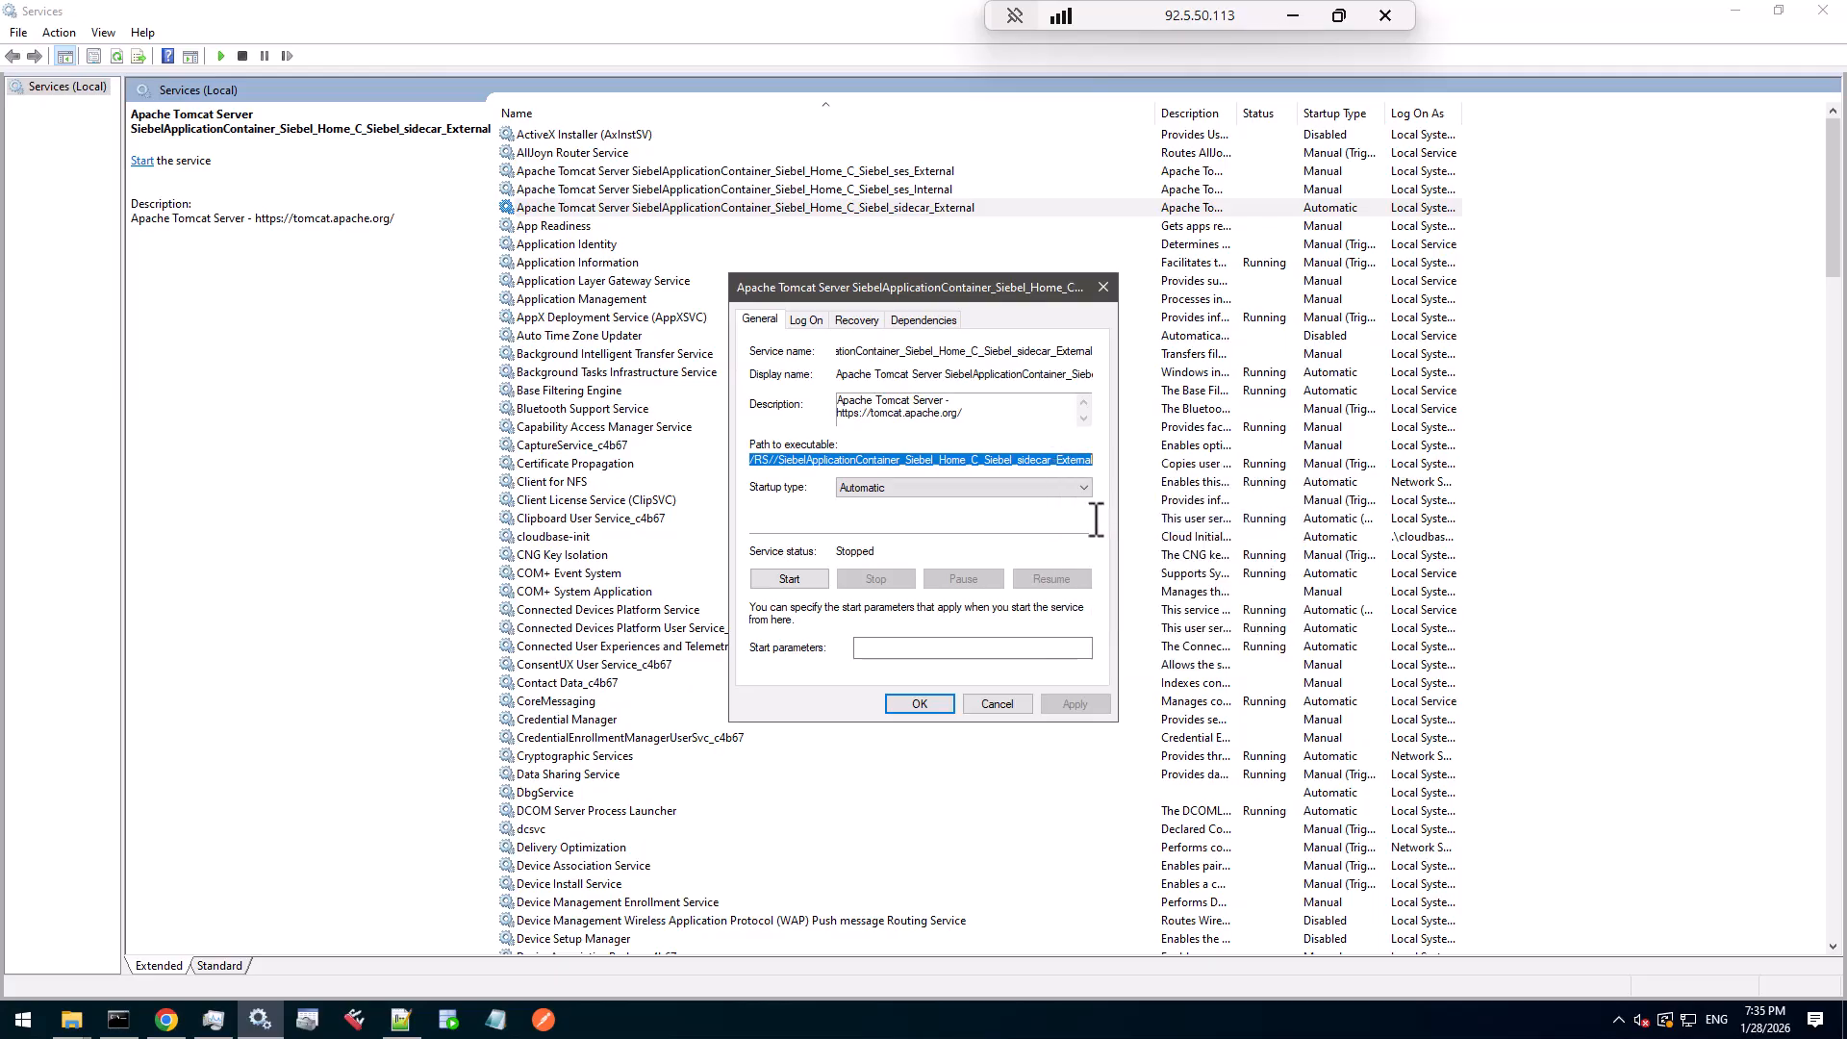
- Paste the Tomcat10 path as line 6 in tomcat_settings.txt, changing it to Tomcat10w with //ES//
{"action": "left_click", "coordinate": [400, 1019]}
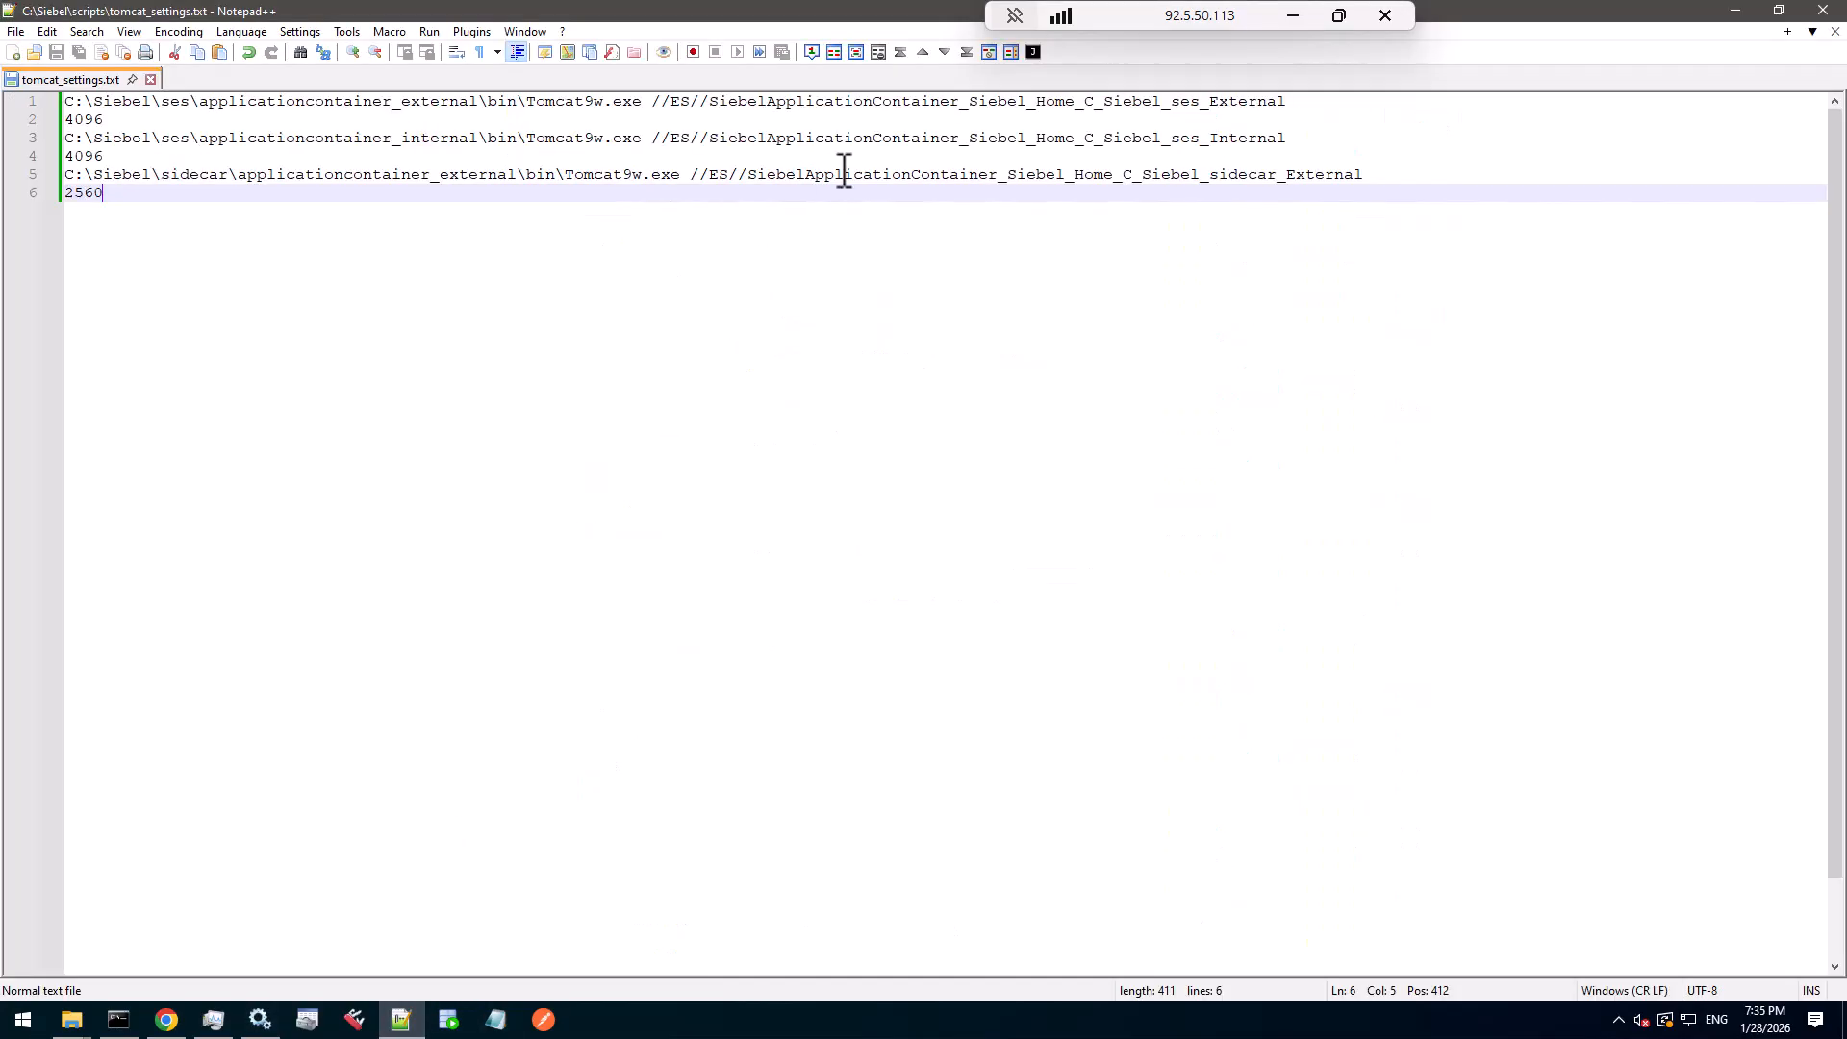
{"action": "left_click", "coordinate": [1401, 178]}
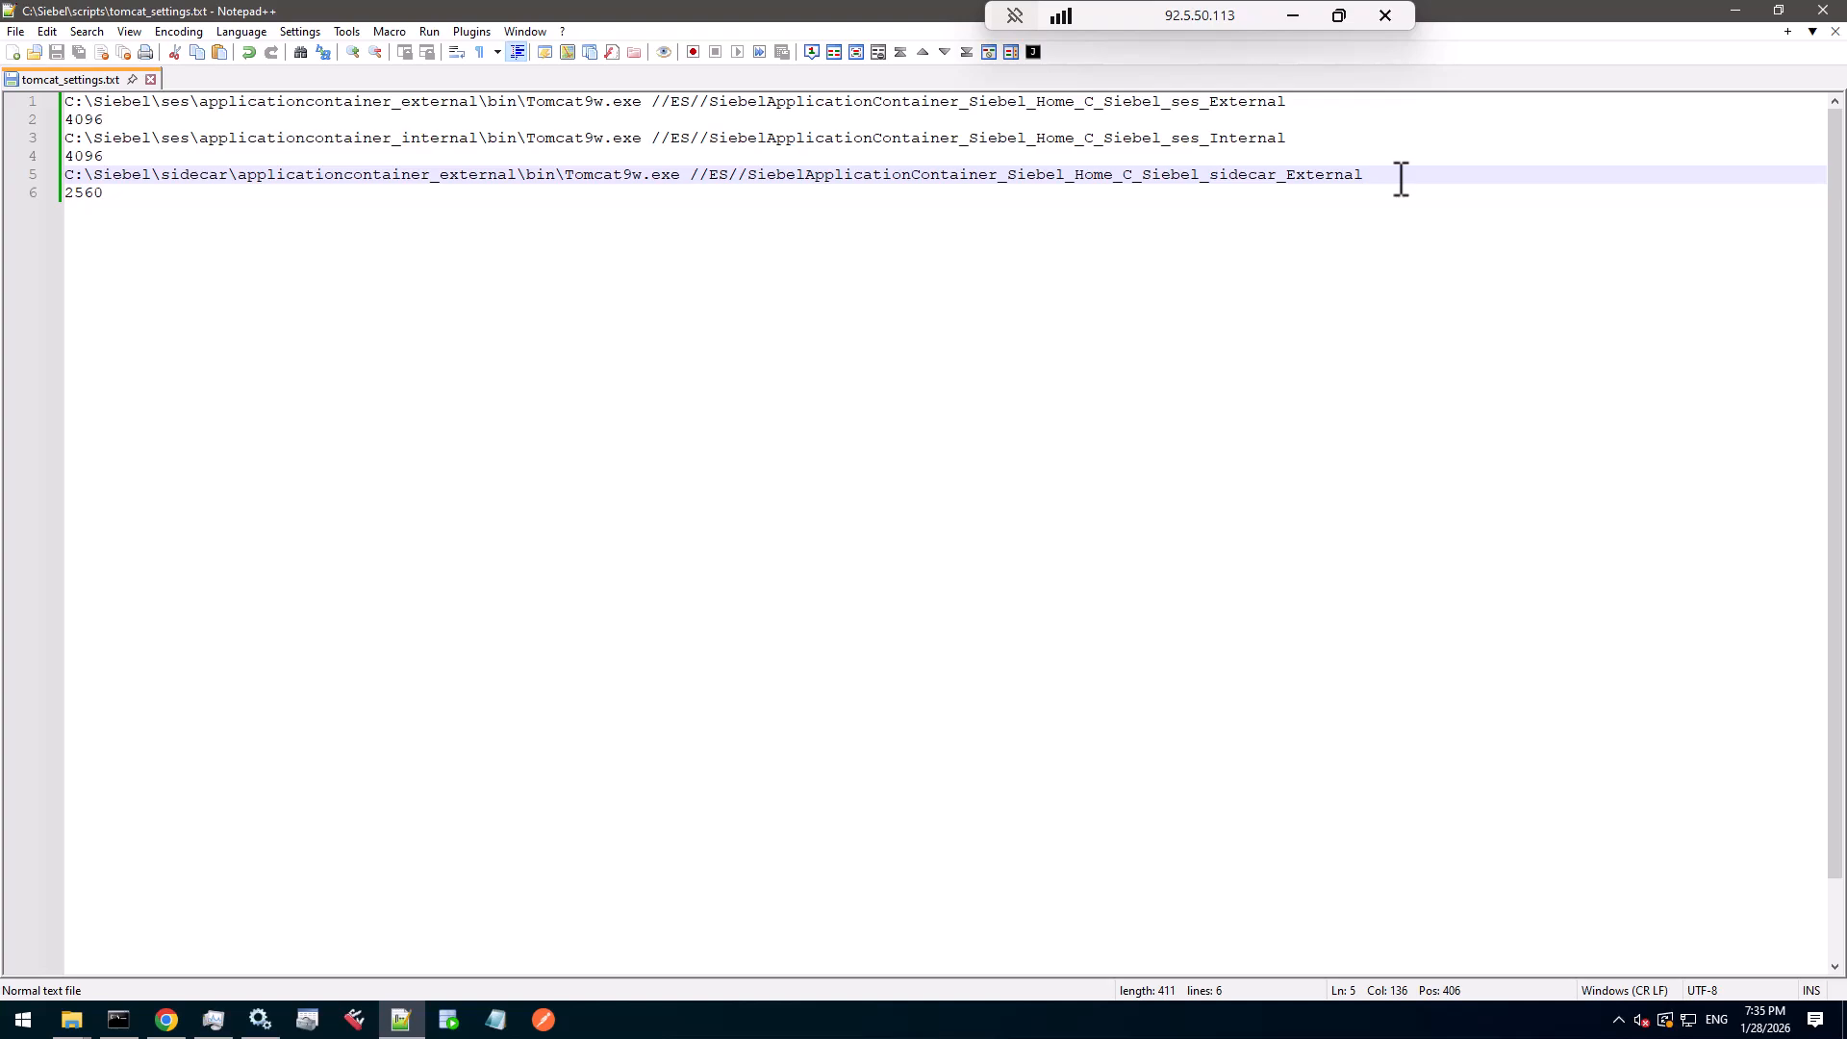
{"action": "key", "text": "Return"}
{"action": "key", "text": "ctrl+v"}
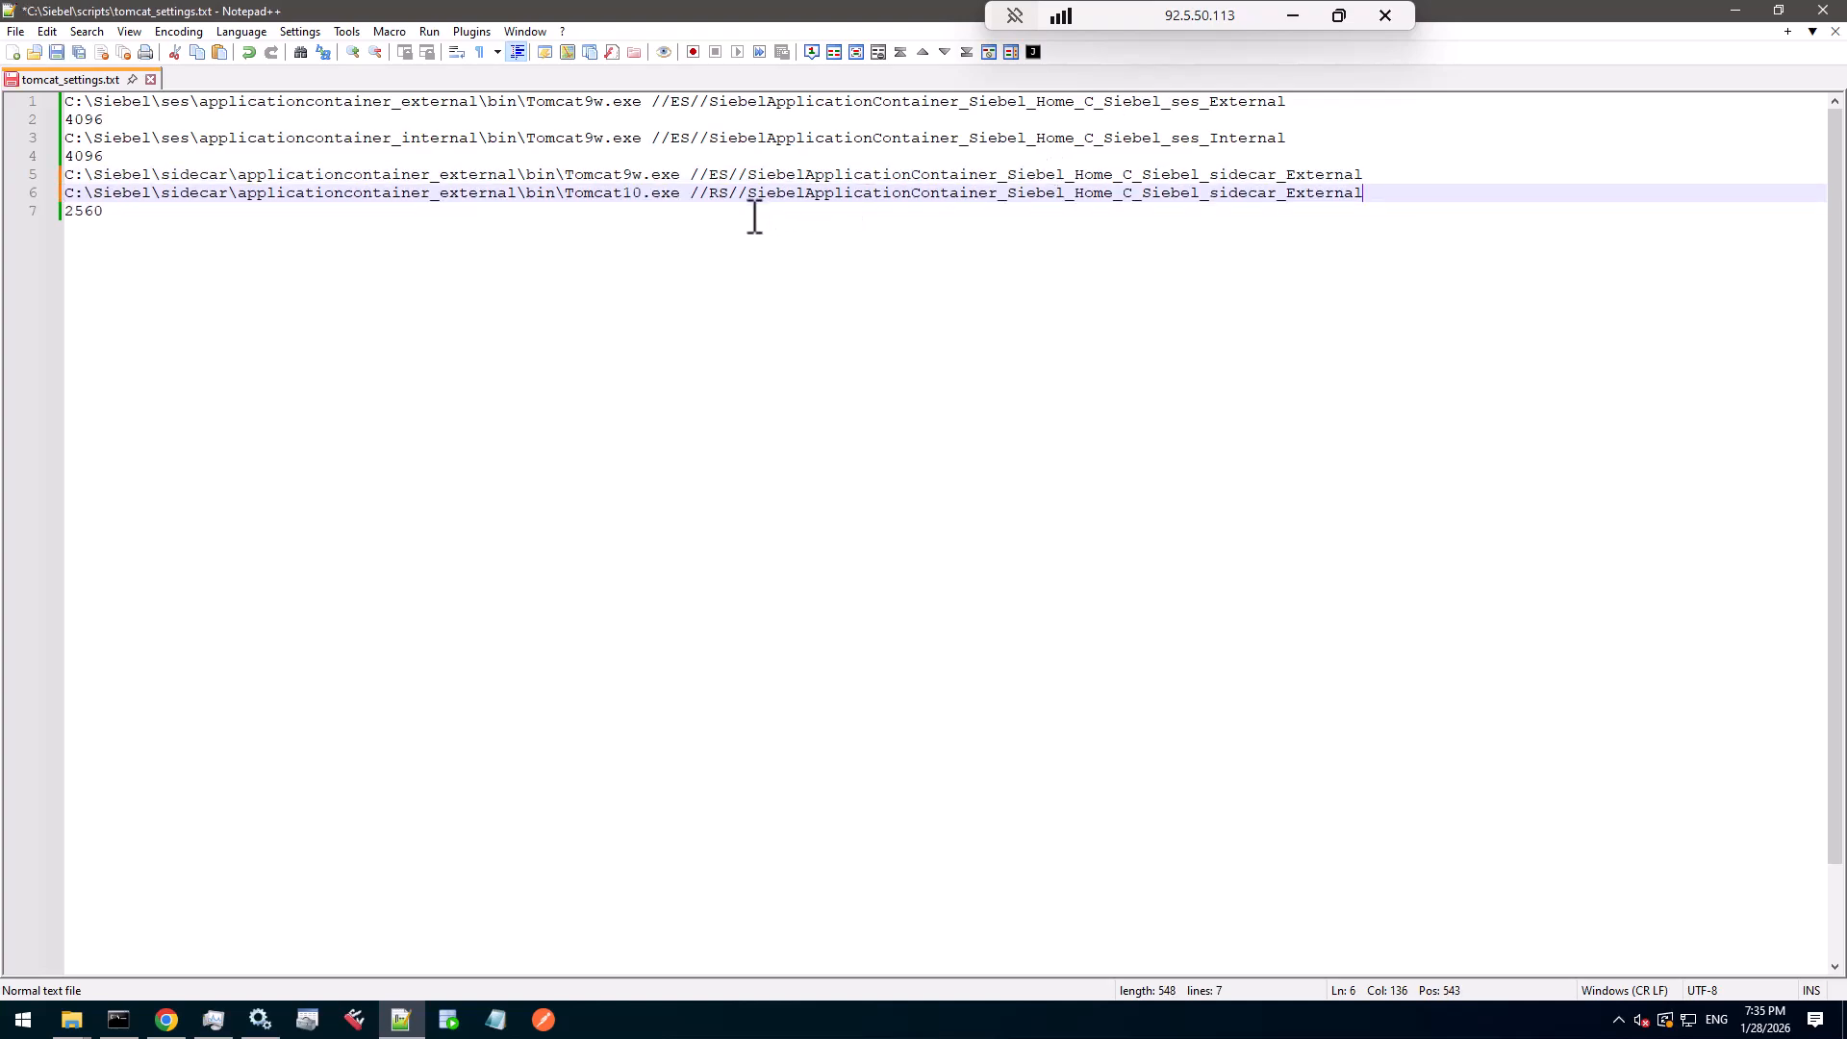
{"action": "left_click", "coordinate": [646, 196]}
{"action": "type", "text": "w"}
{"action": "left_click", "coordinate": [729, 195]}
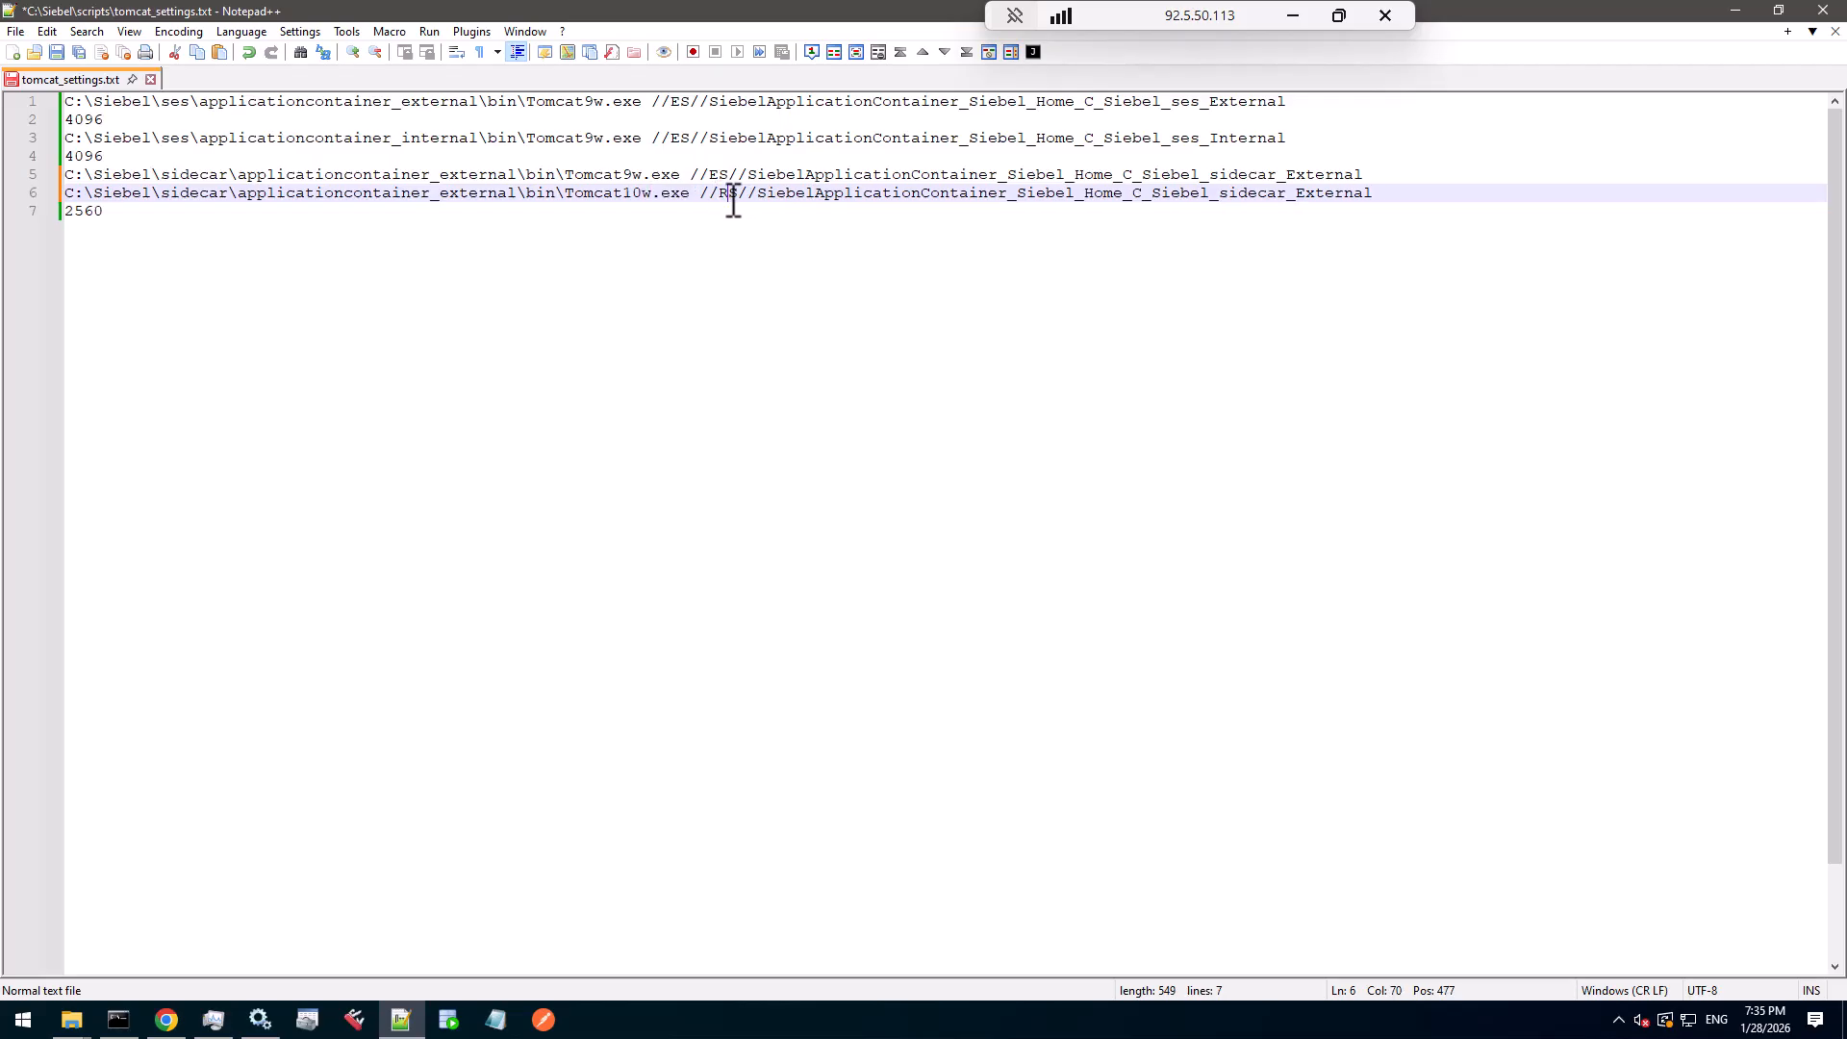
{"action": "key", "text": "BackSpace"}
{"action": "type", "text": "E"}
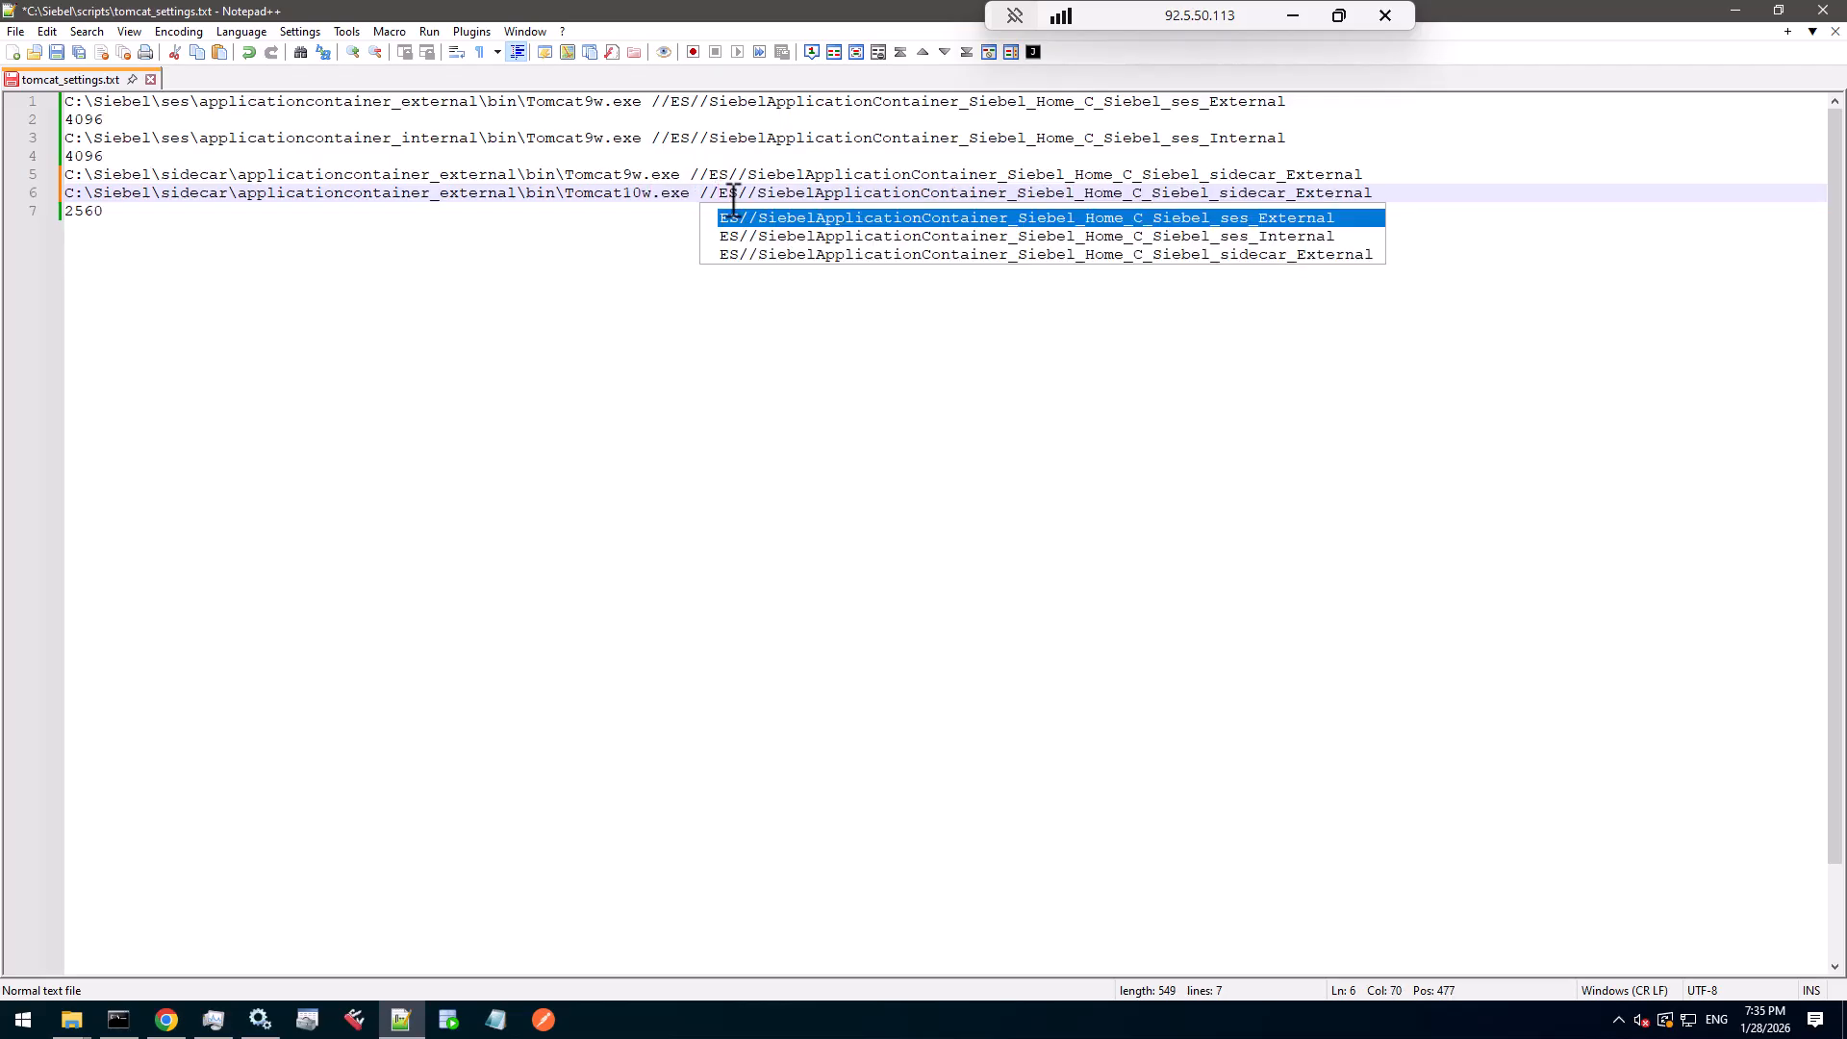
- Delete the old Tomcat9w sidecar line and copy the Tomcat10w //ES// command
{"action": "left_click", "coordinate": [1392, 175]}
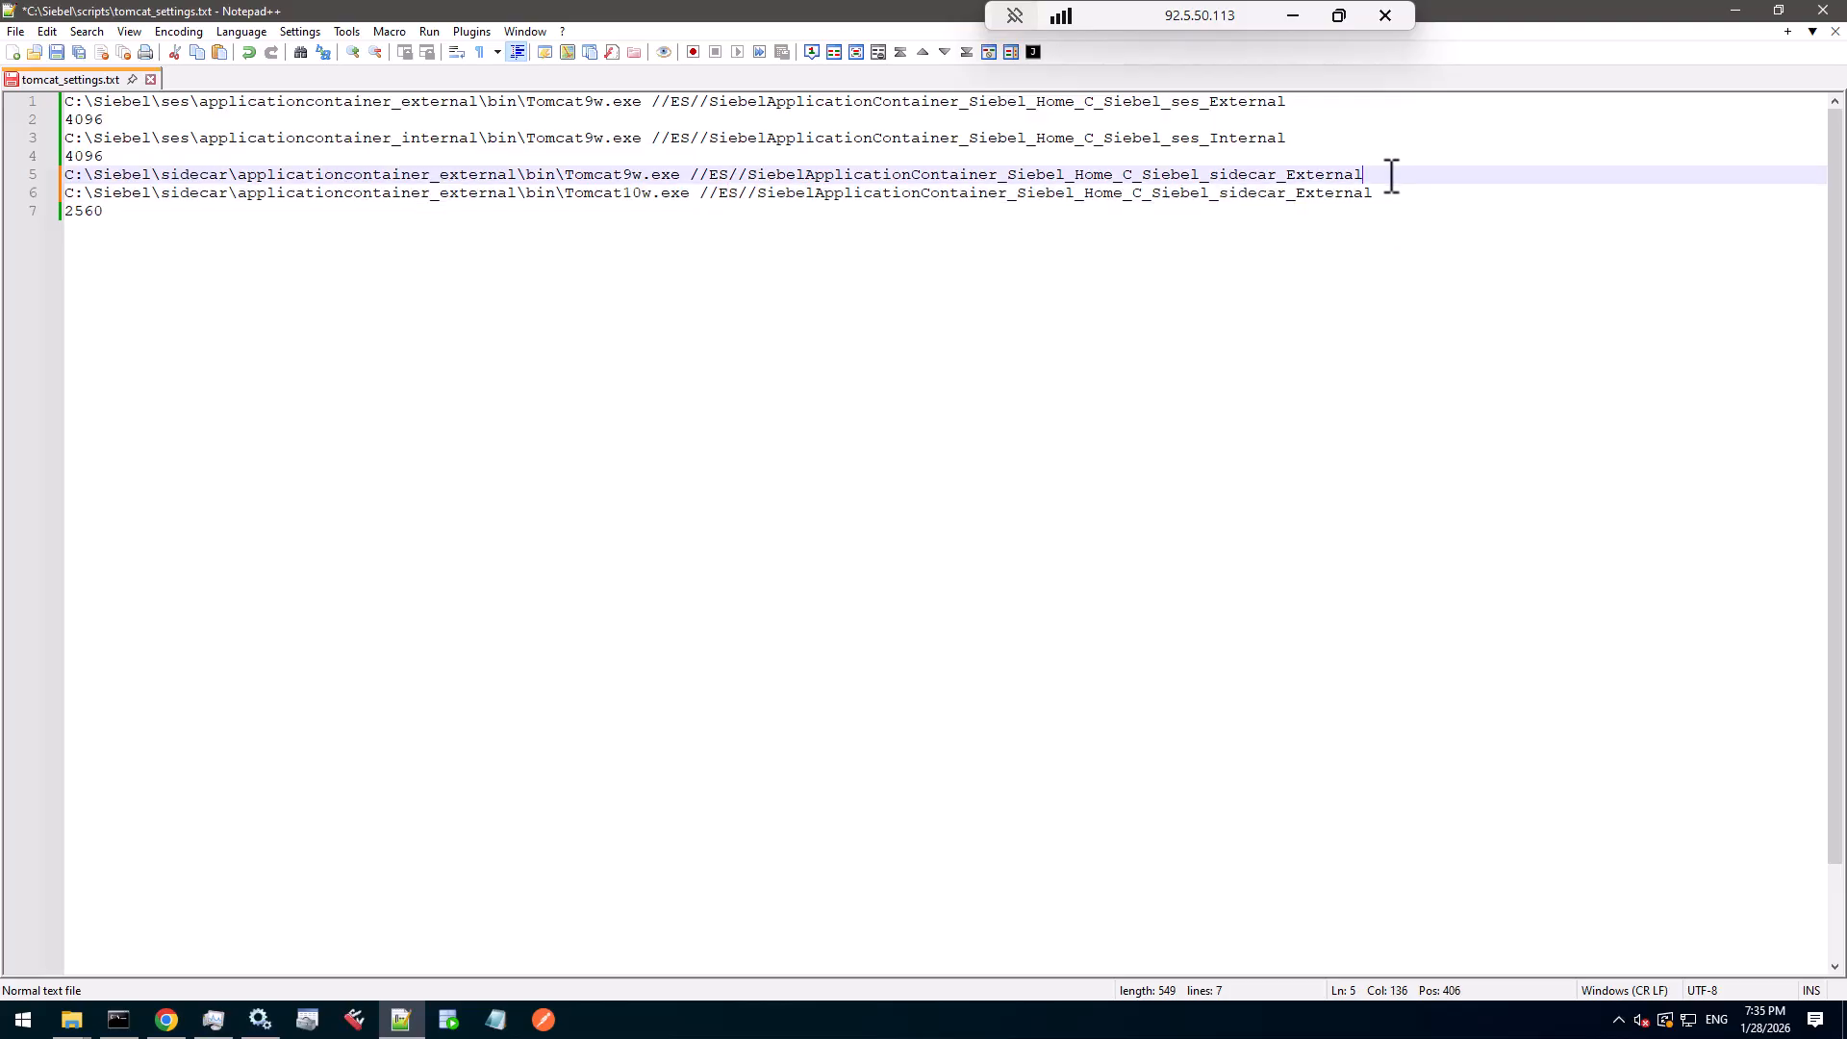
{"action": "key", "text": "shift+Home"}
{"action": "key", "text": "Delete"}
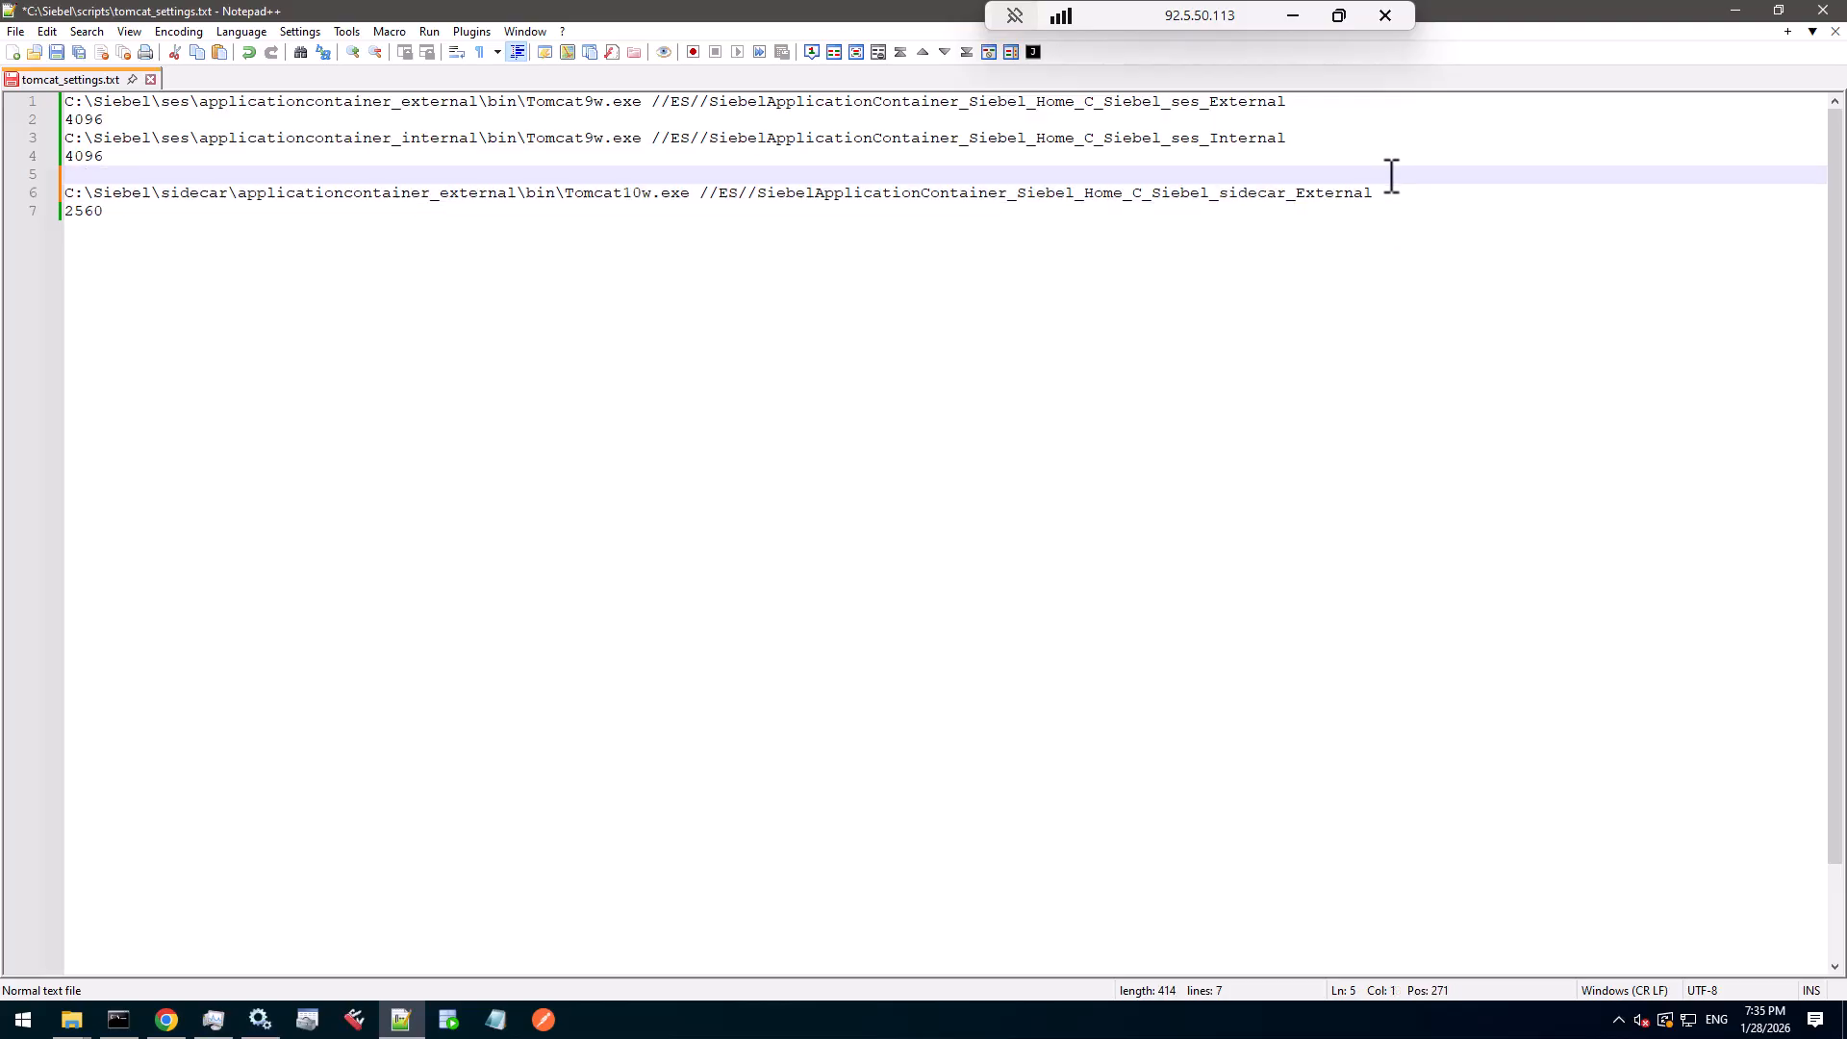
{"action": "left_click", "coordinate": [1404, 191]}
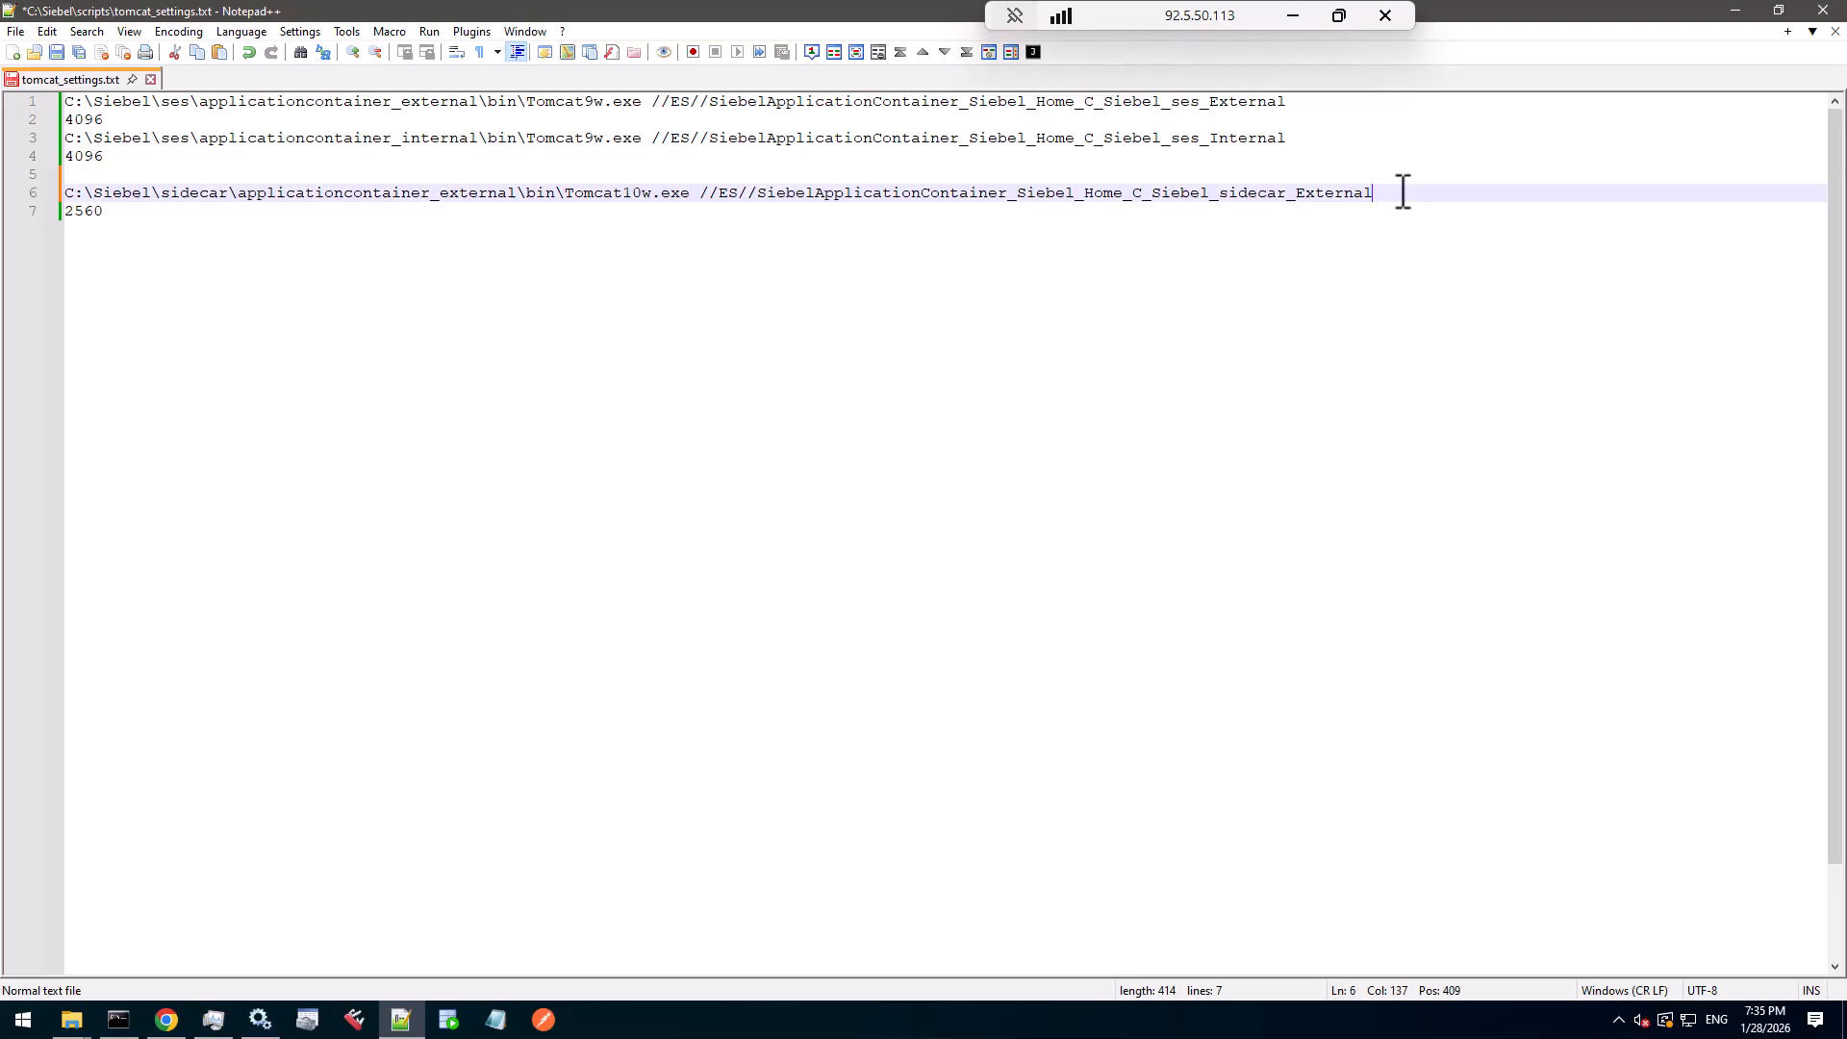
{"action": "key", "text": "shift+Home"}
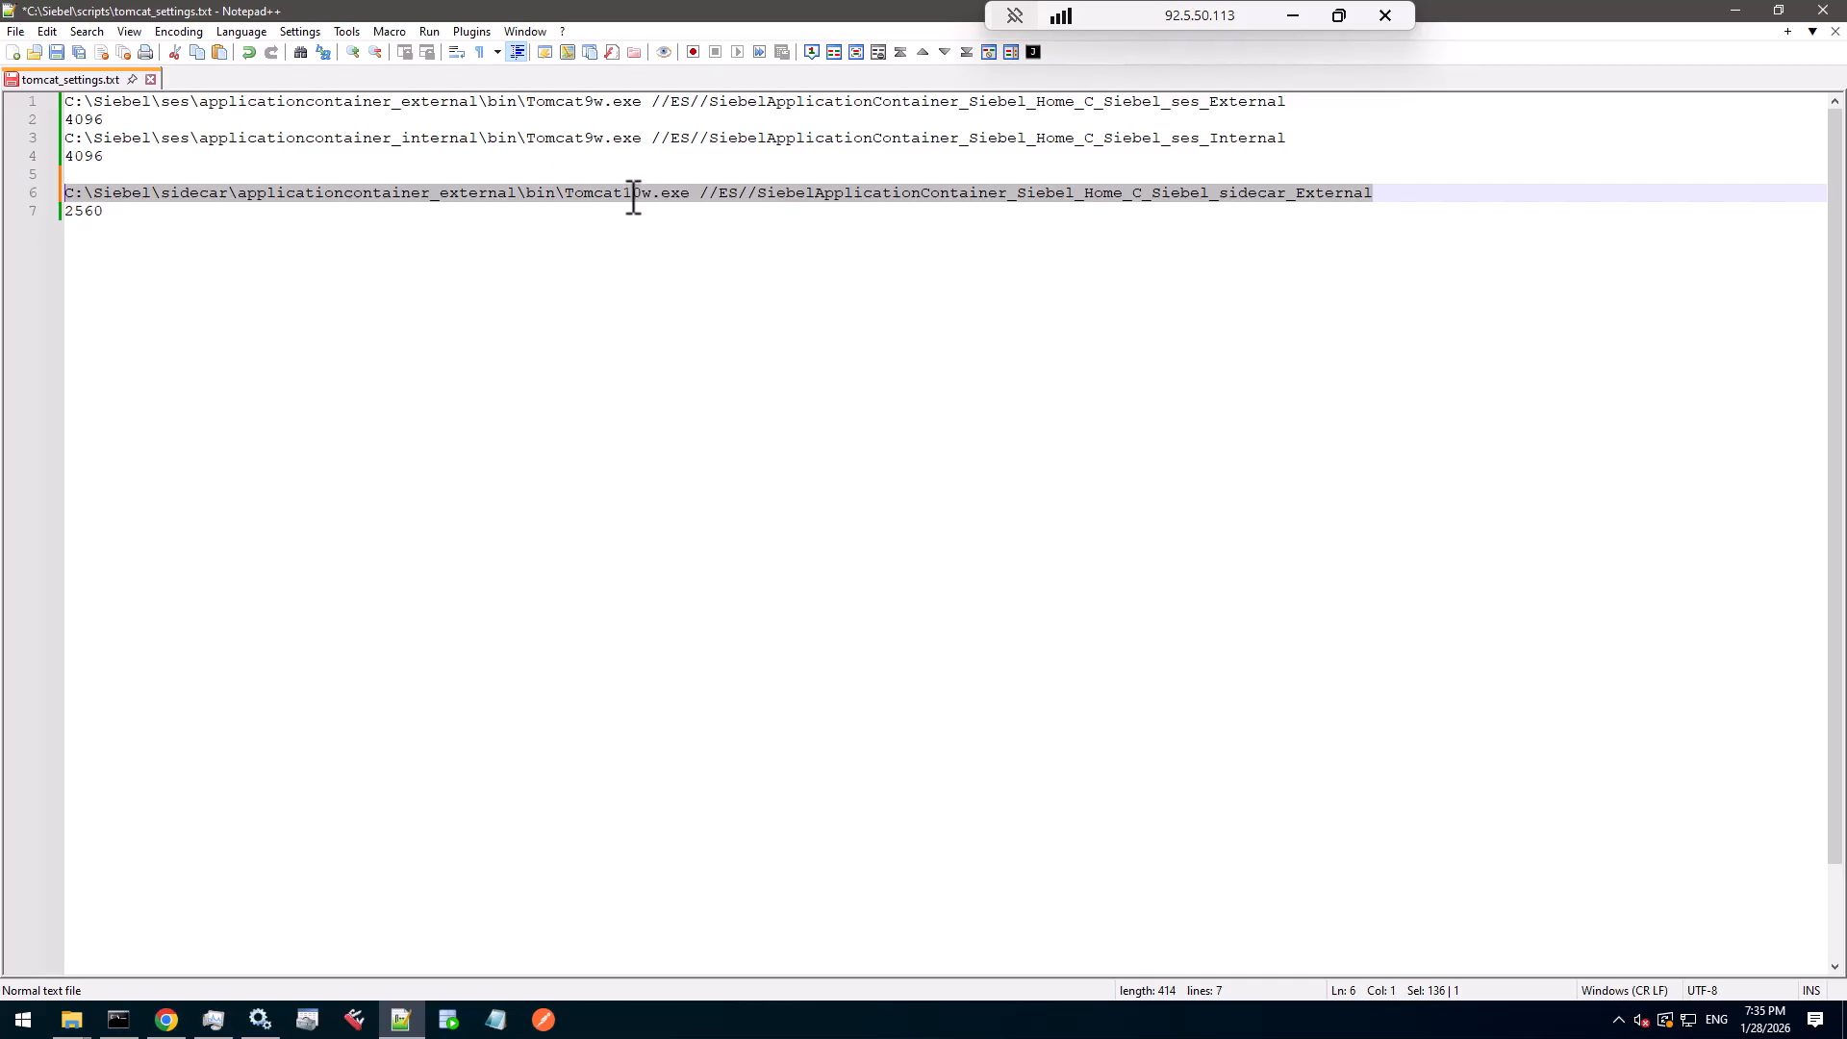
{"action": "double_click", "coordinate": [634, 198]}
{"action": "left_click", "coordinate": [1401, 197]}
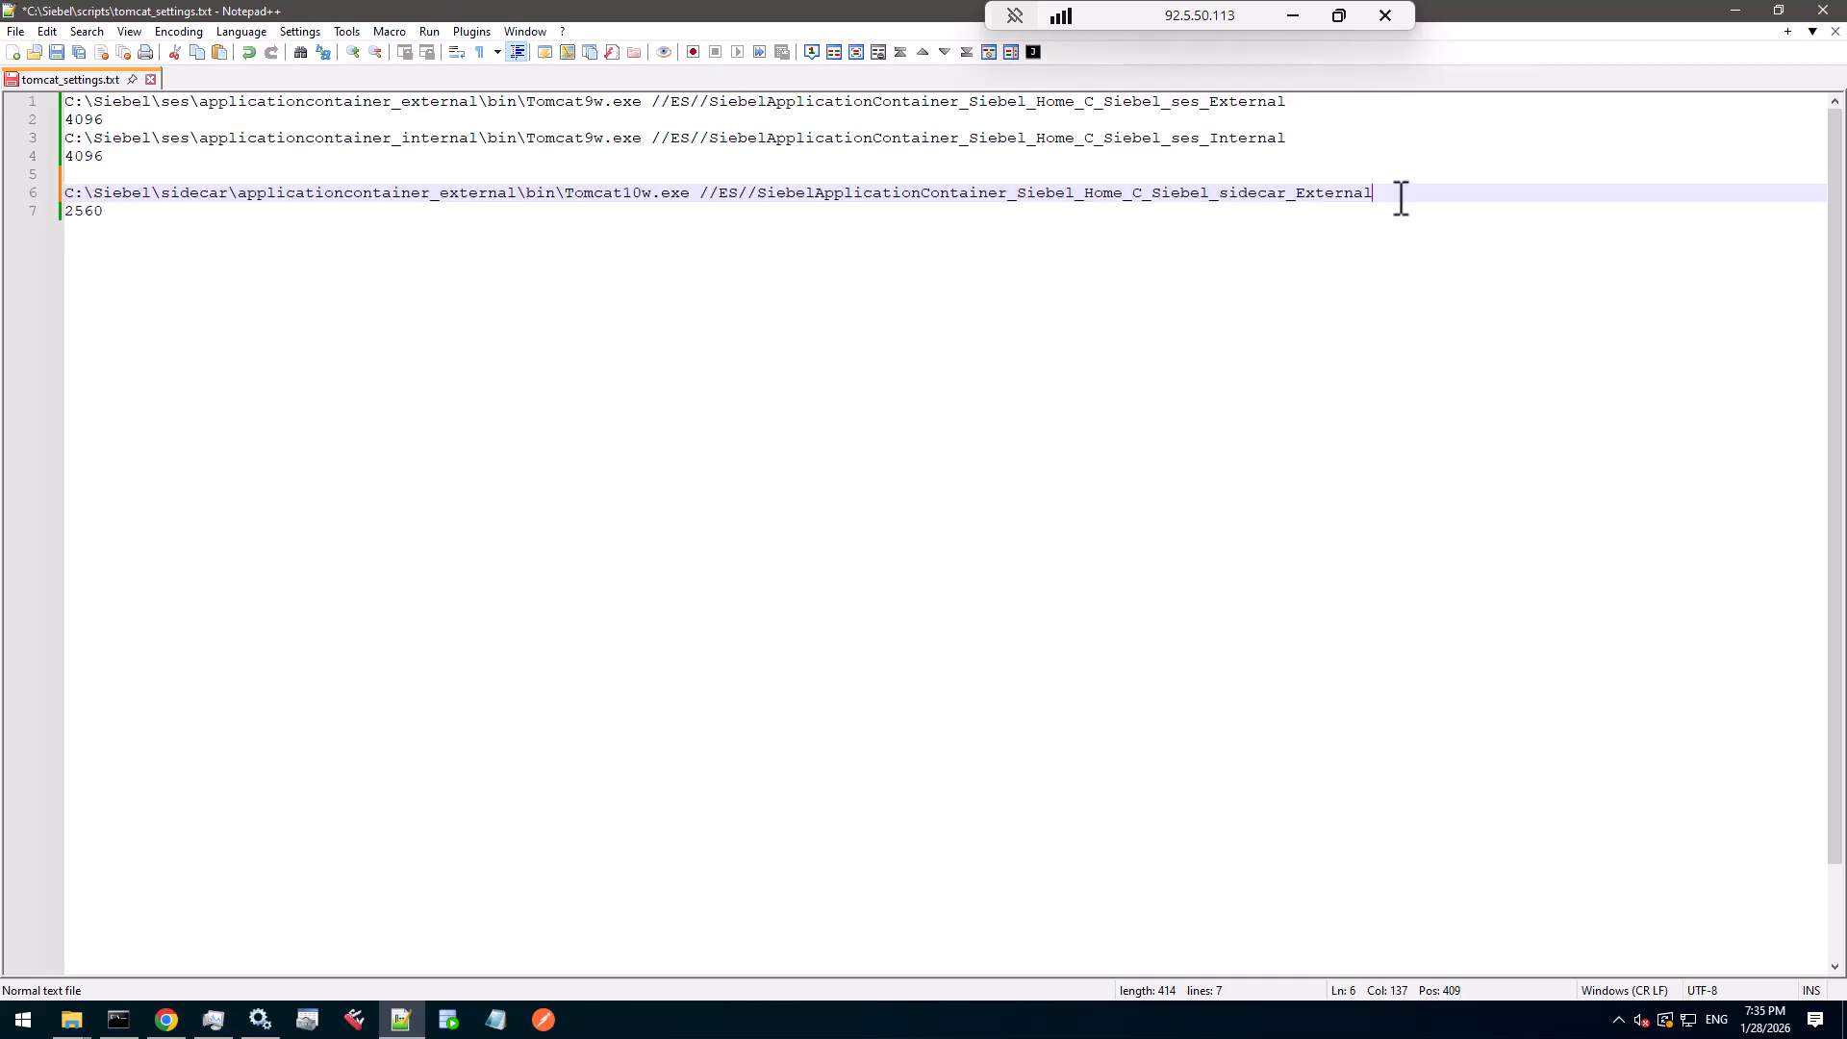
{"action": "key", "text": "shift+Home"}
{"action": "key", "text": "super+c"}
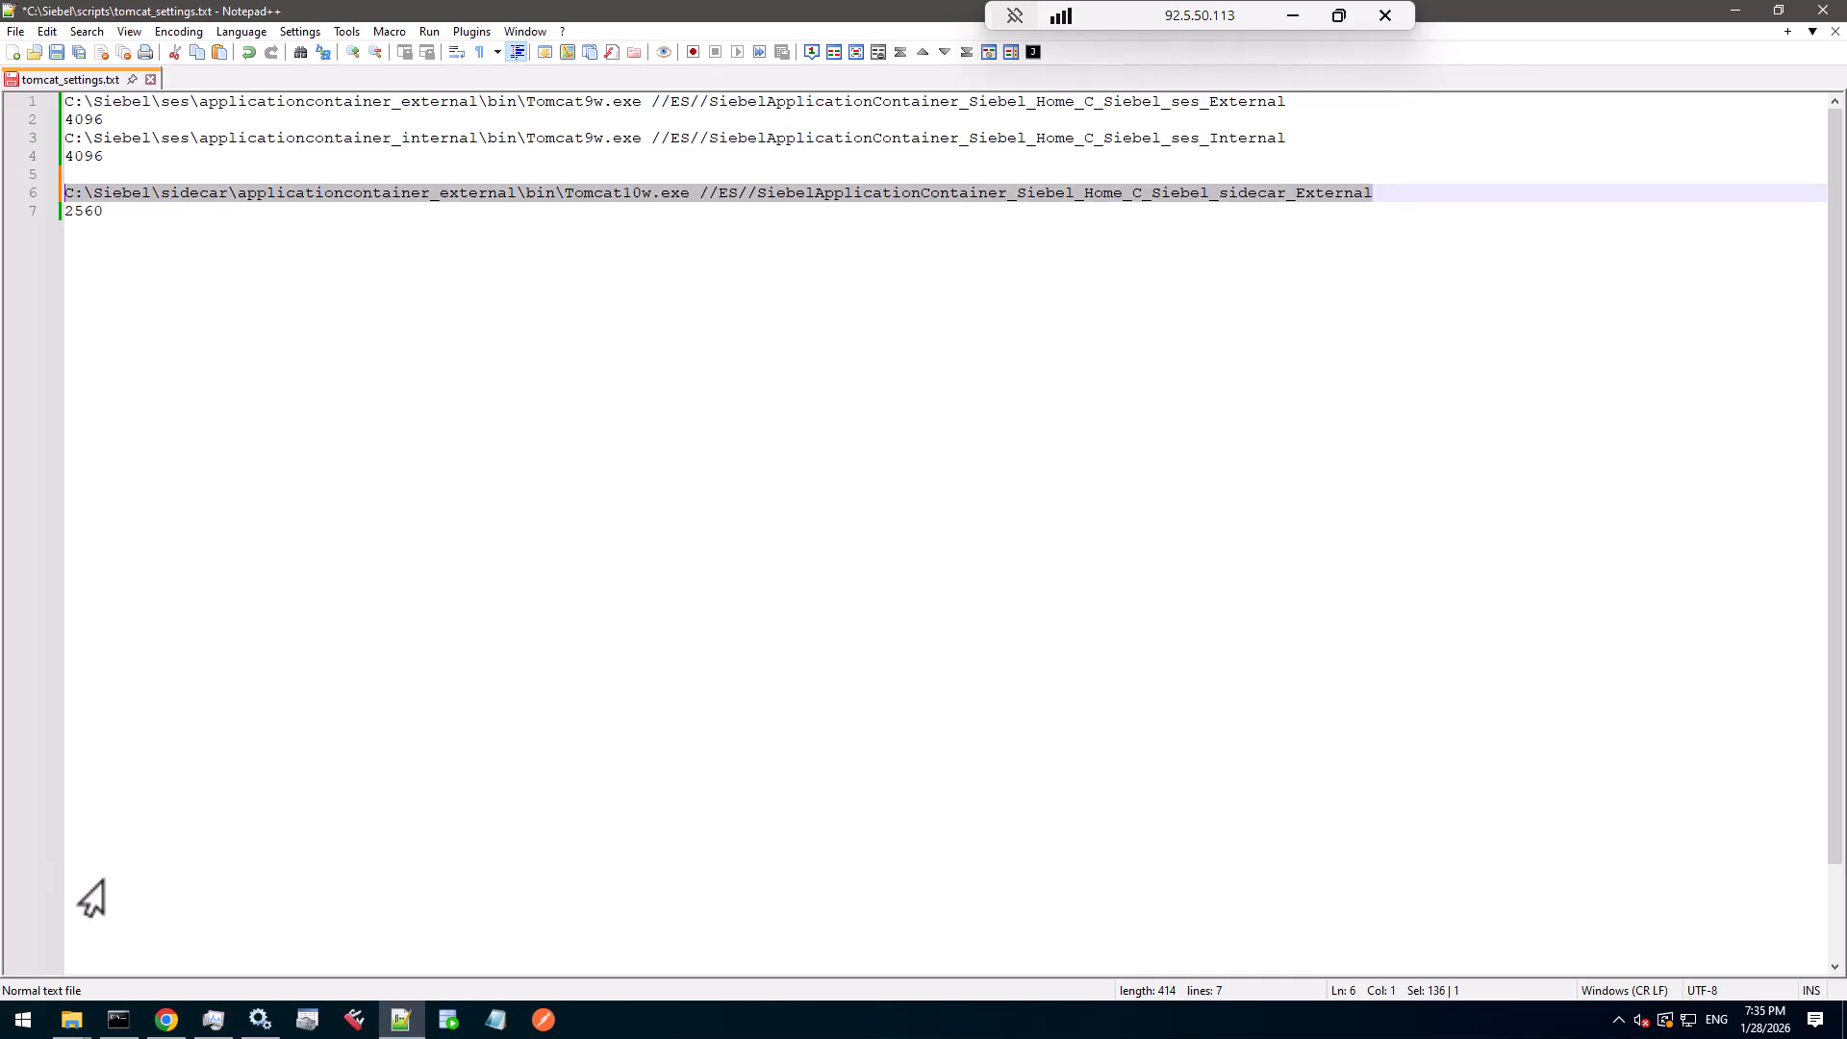
{"action": "left_click", "coordinate": [133, 1021]}
- Run the pasted Tomcat10w command and set the service's startup type to Manual
{"action": "right_click", "coordinate": [436, 512]}
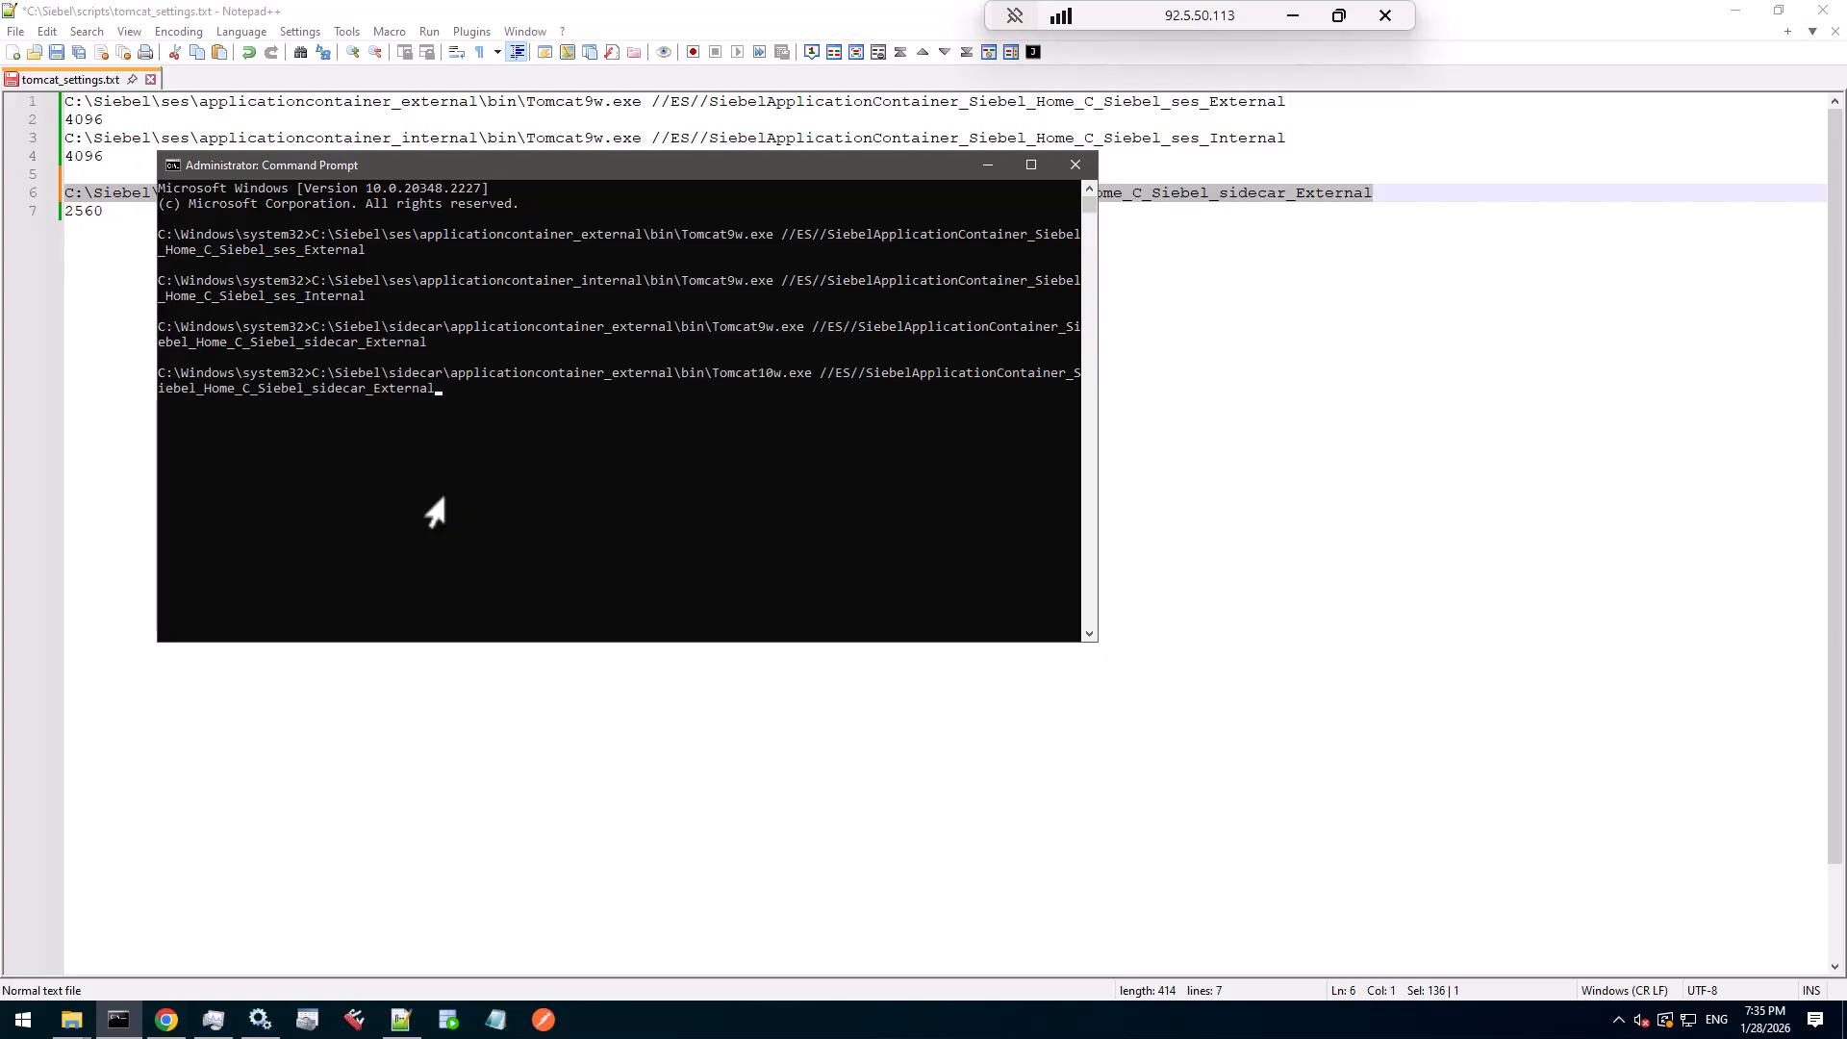
{"action": "key", "text": "Return"}
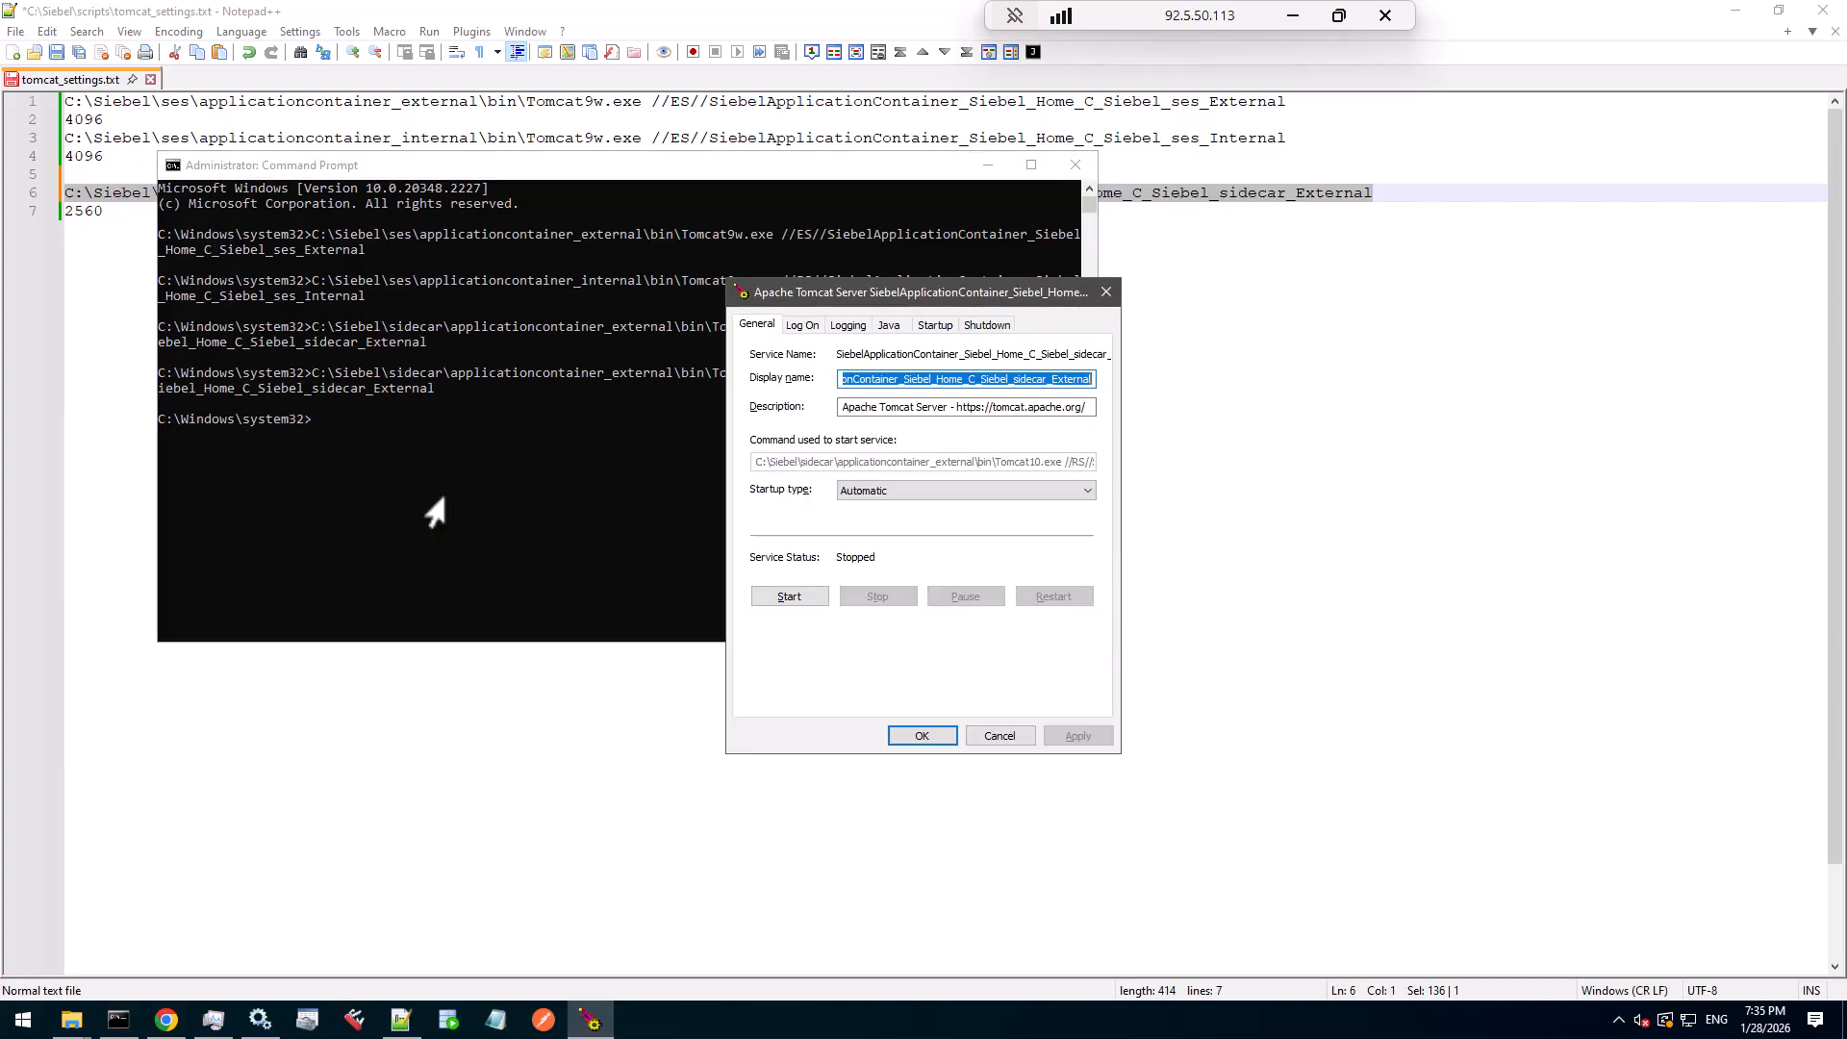
{"action": "left_click", "coordinate": [962, 493]}
{"action": "left_click", "coordinate": [859, 539]}
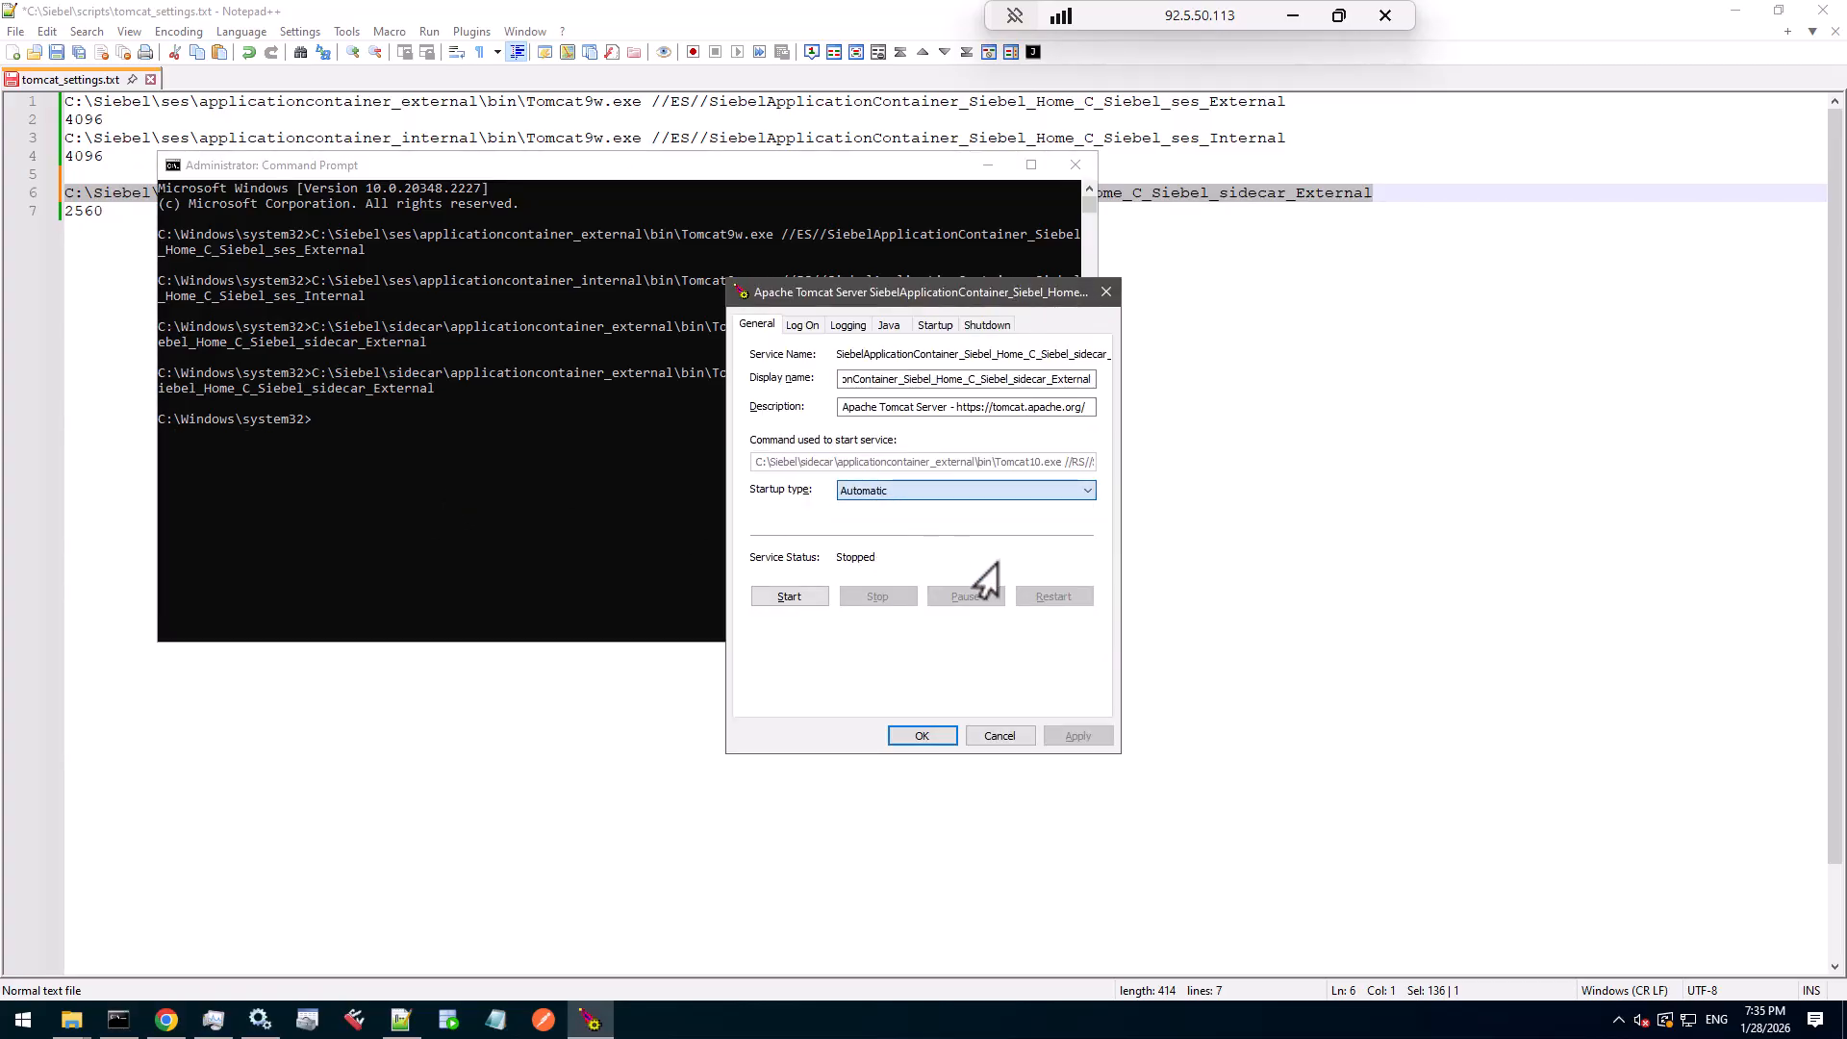
- Set the Java initial memory pool to 1280 MB and the maximum to 2560 MB
{"action": "left_click", "coordinate": [889, 327]}
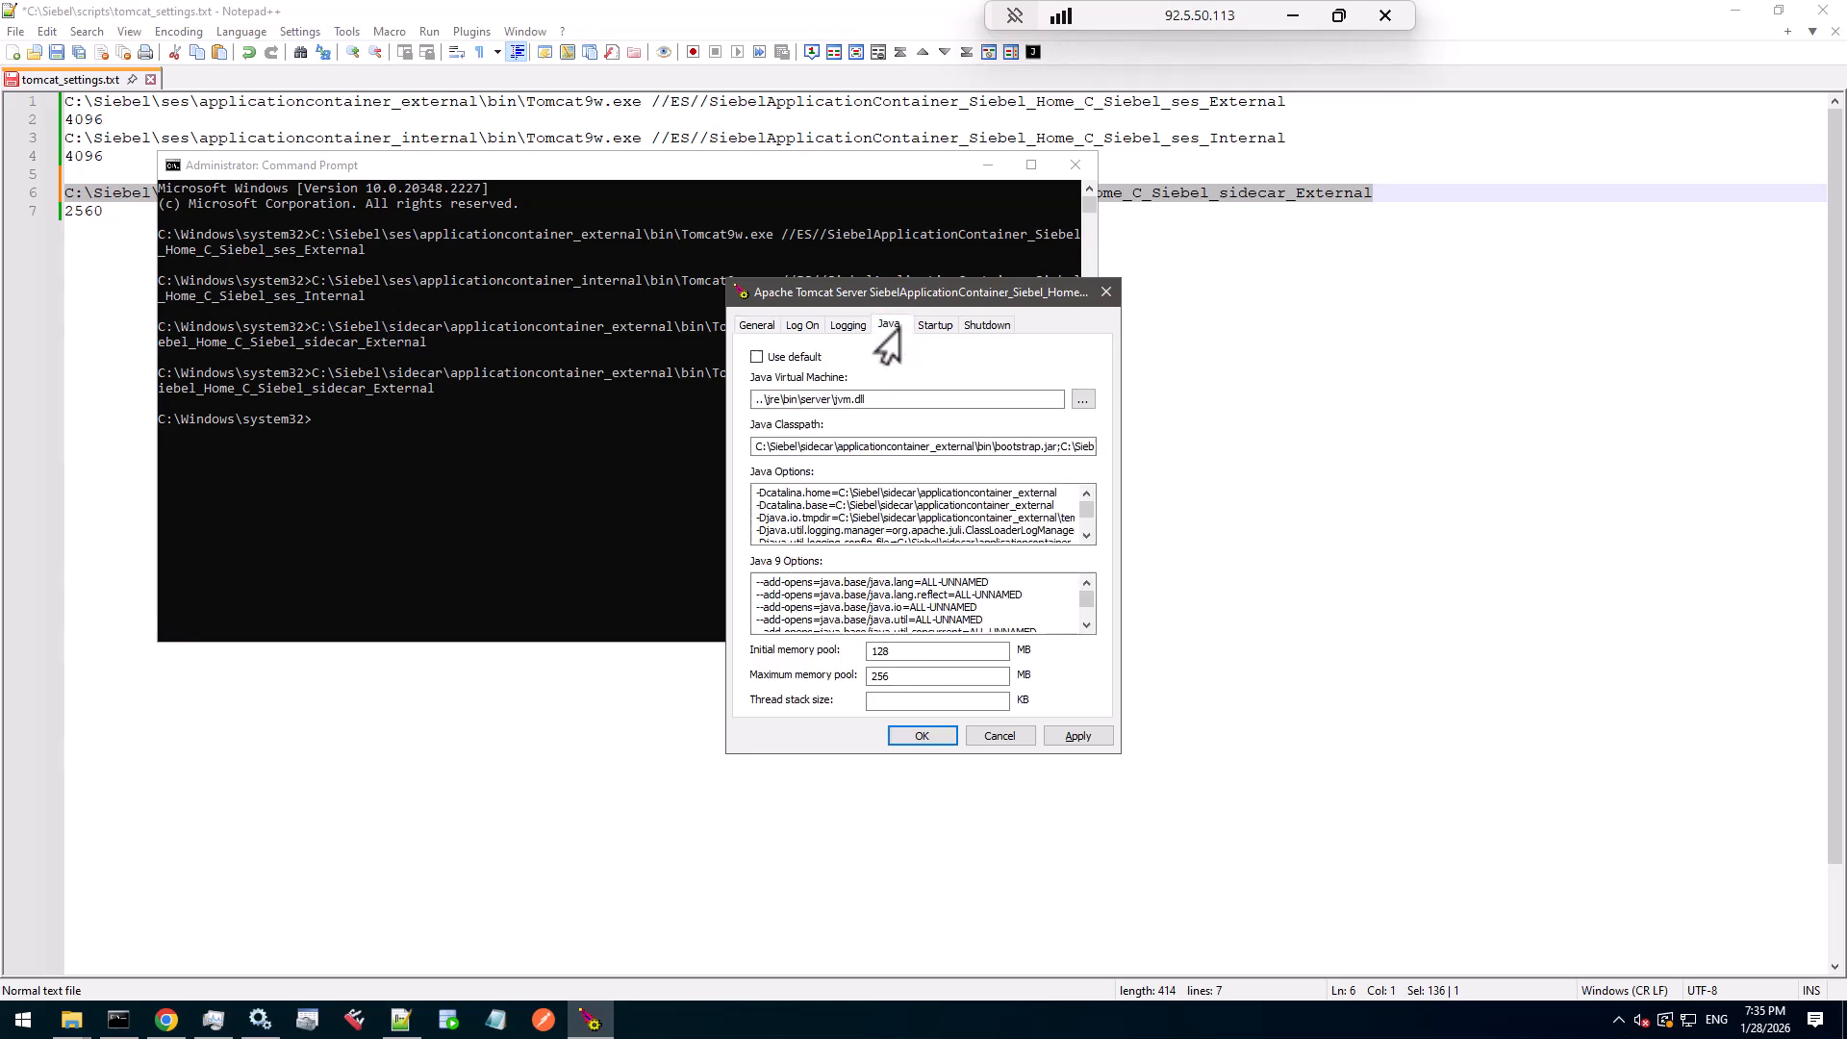
{"action": "left_click", "coordinate": [900, 679]}
{"action": "type", "text": "0"}
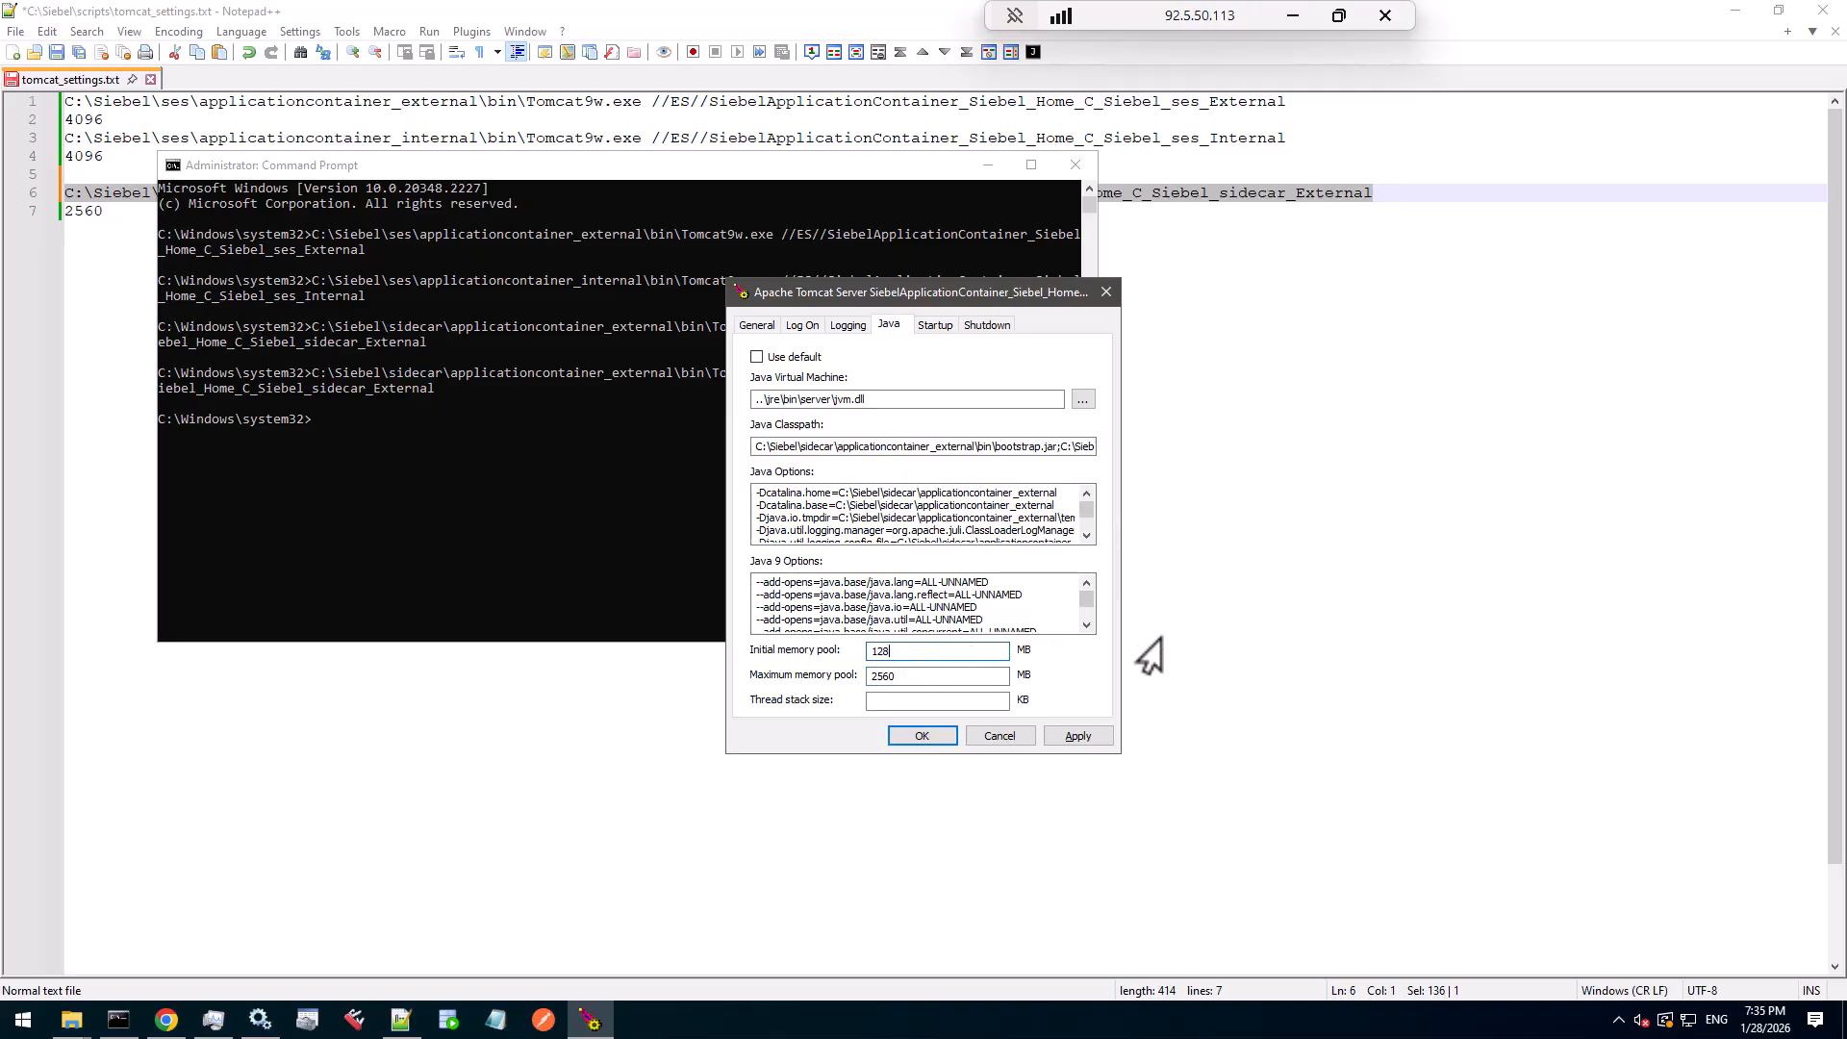
{"action": "left_click", "coordinate": [908, 654]}
{"action": "type", "text": "0"}
{"action": "left_click", "coordinate": [923, 678]}
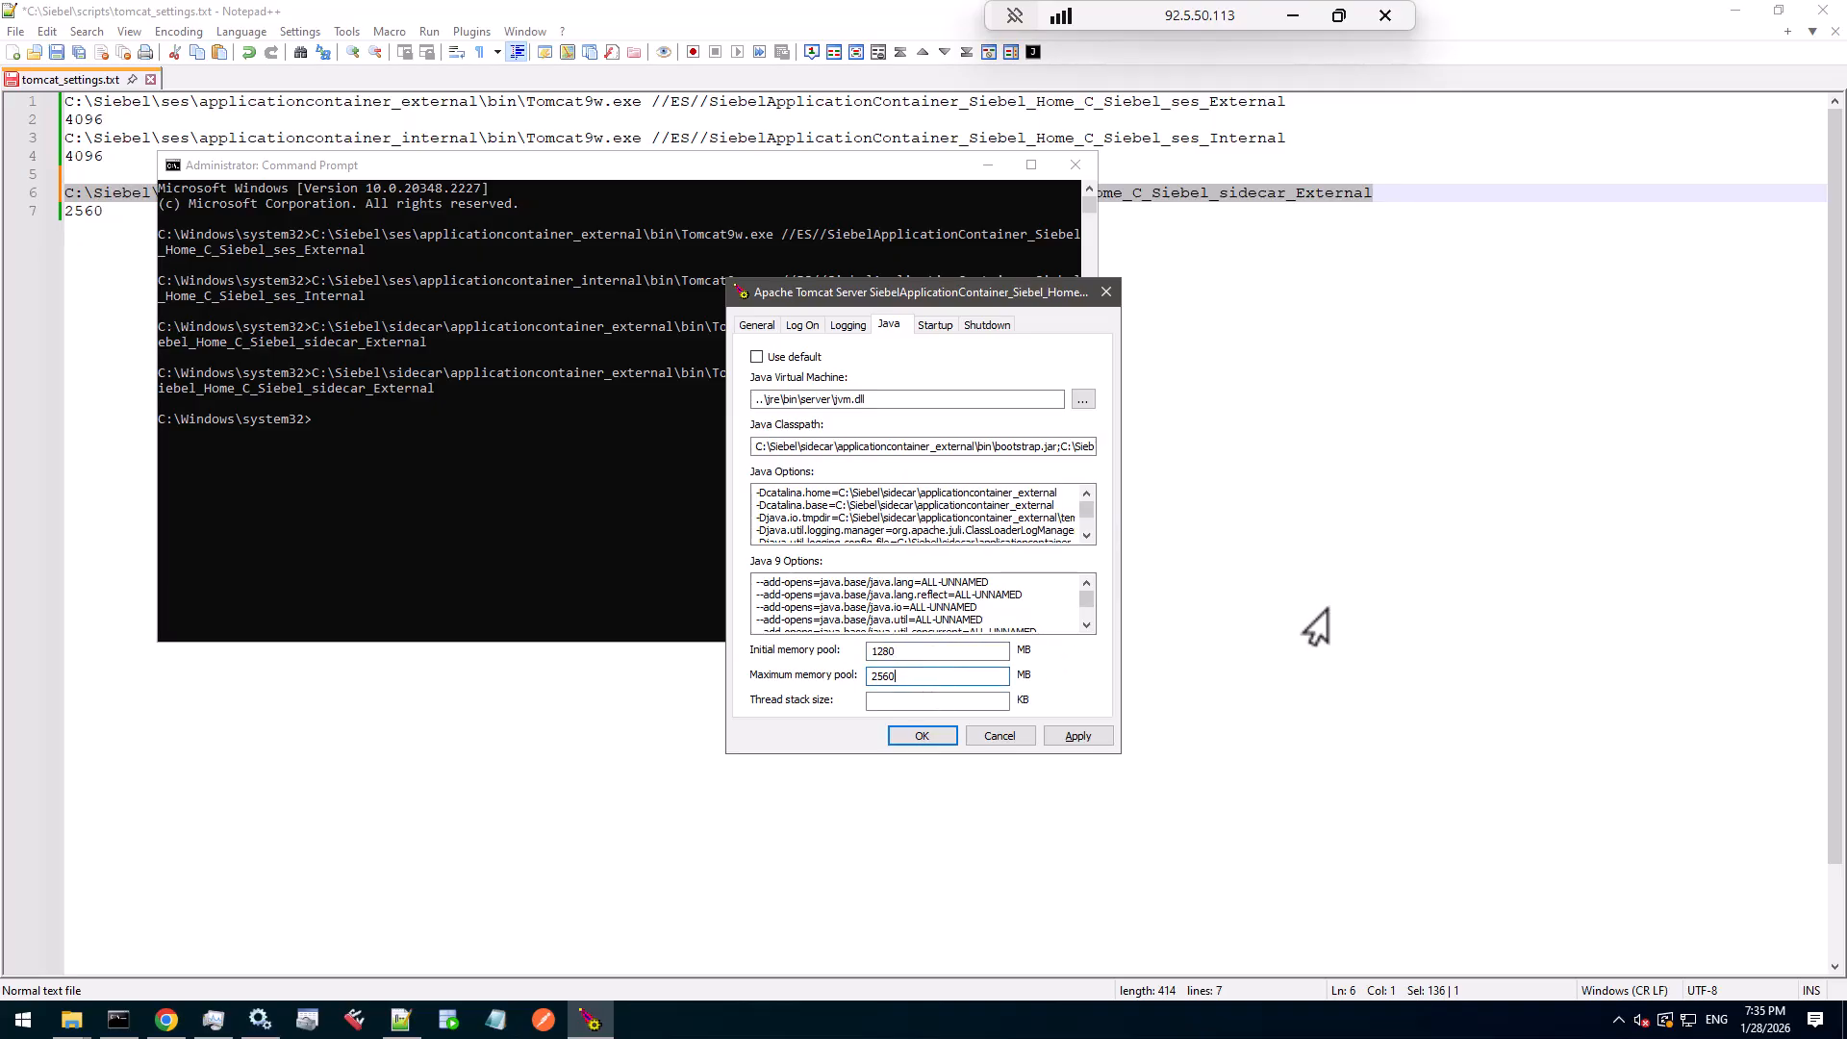
{"action": "left_click_drag", "start_coordinate": [989, 297], "coordinate": [1067, 235]}
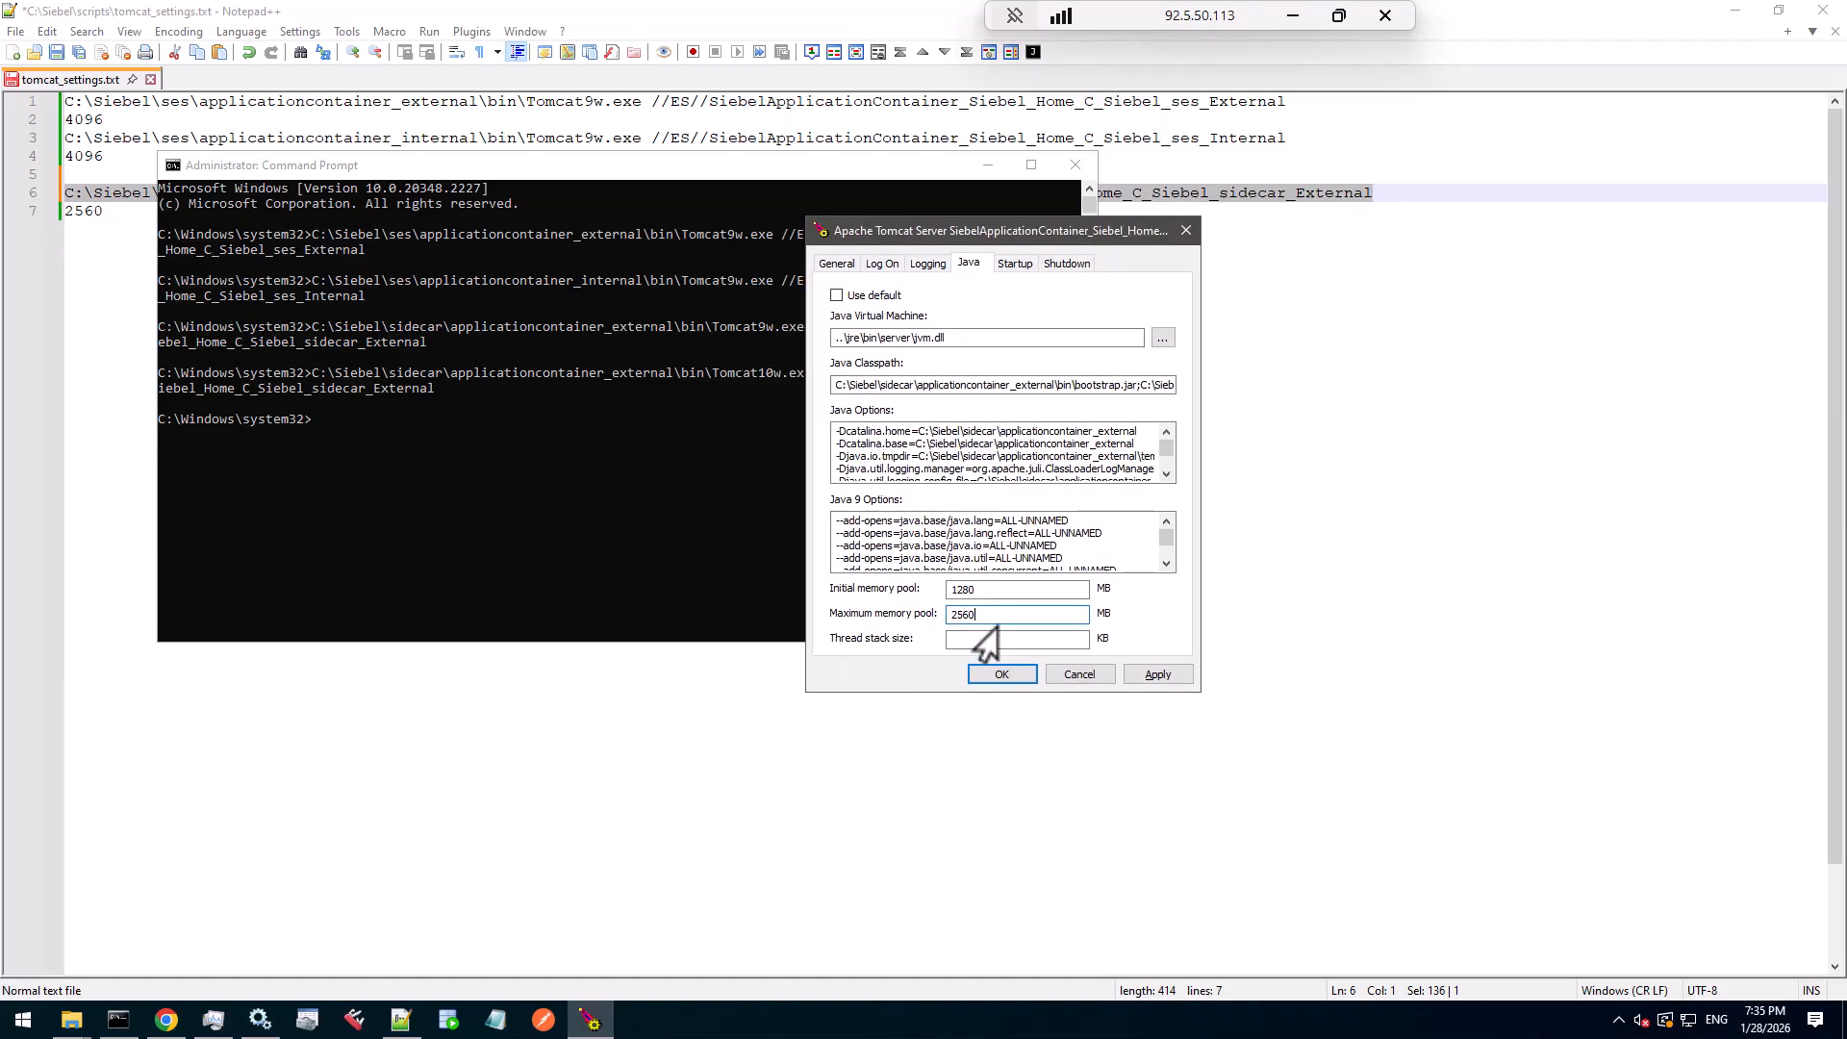
{"action": "scroll", "coordinate": [1162, 469], "scroll_direction": "down", "scroll_amount": 1}
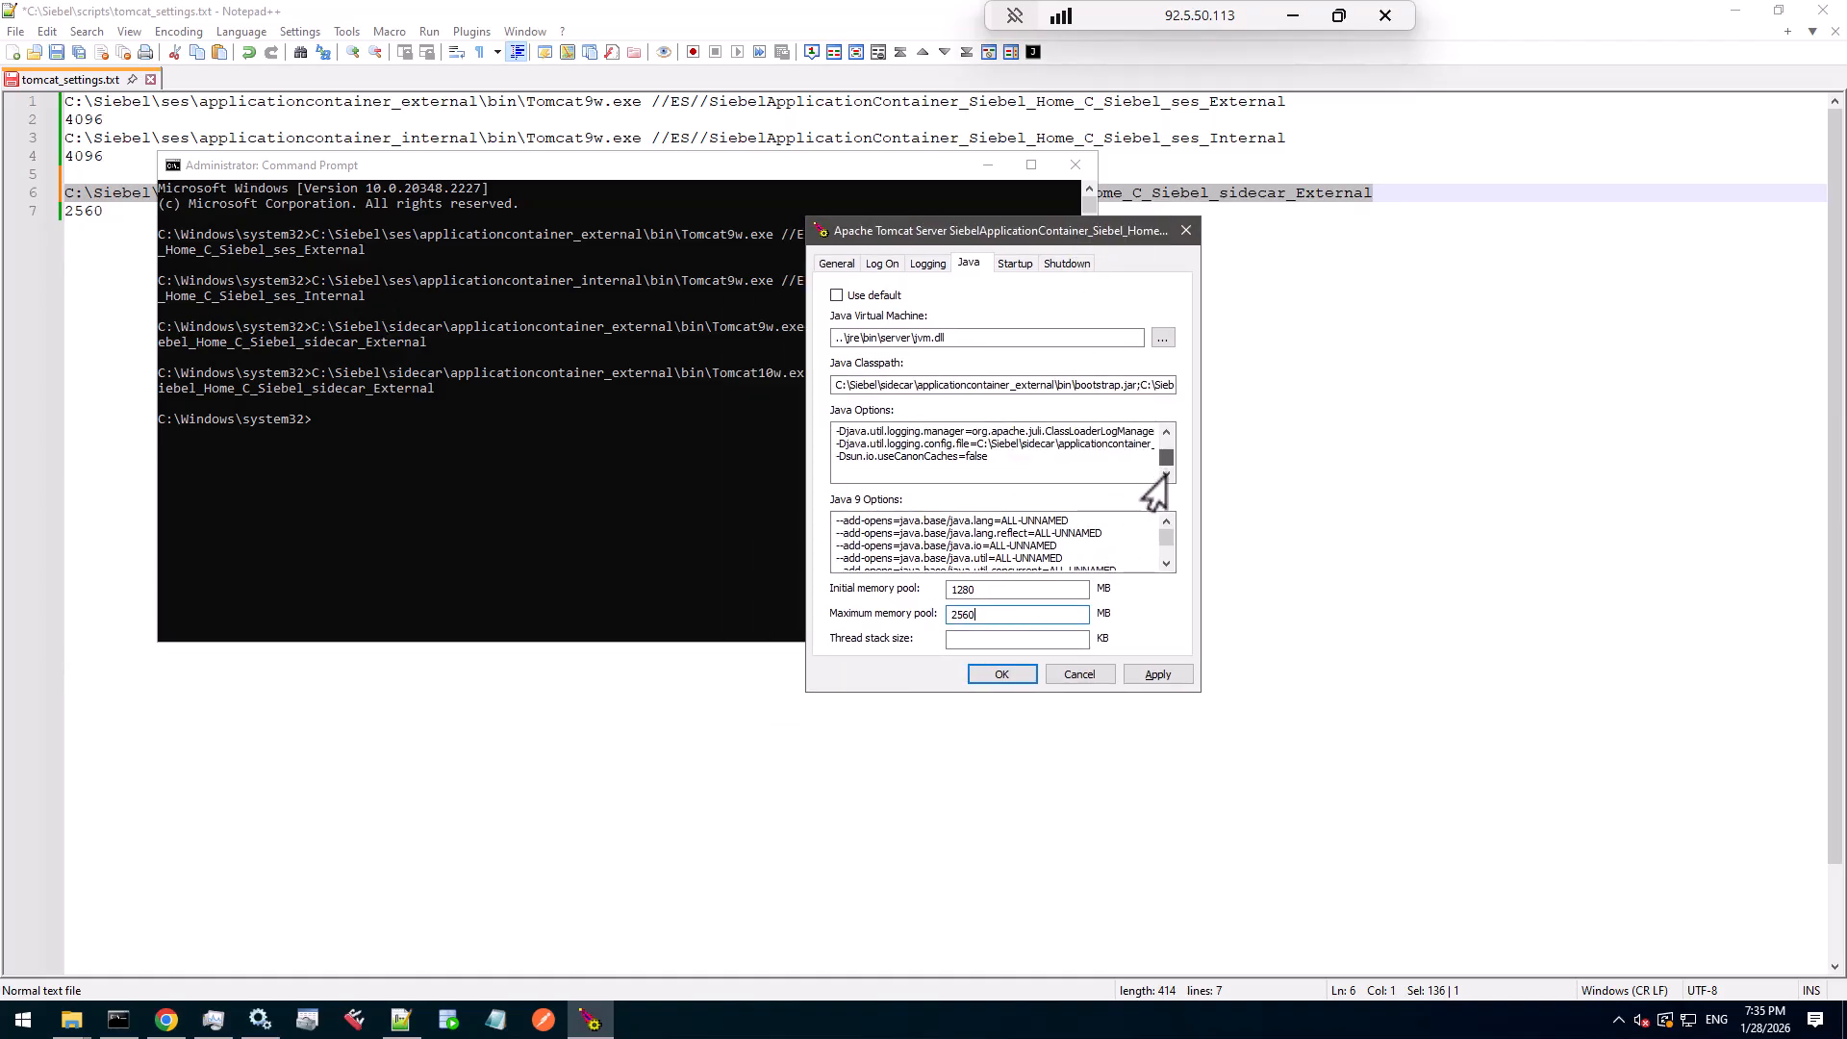
{"action": "scroll", "coordinate": [1164, 462], "scroll_direction": "up", "scroll_amount": 1}
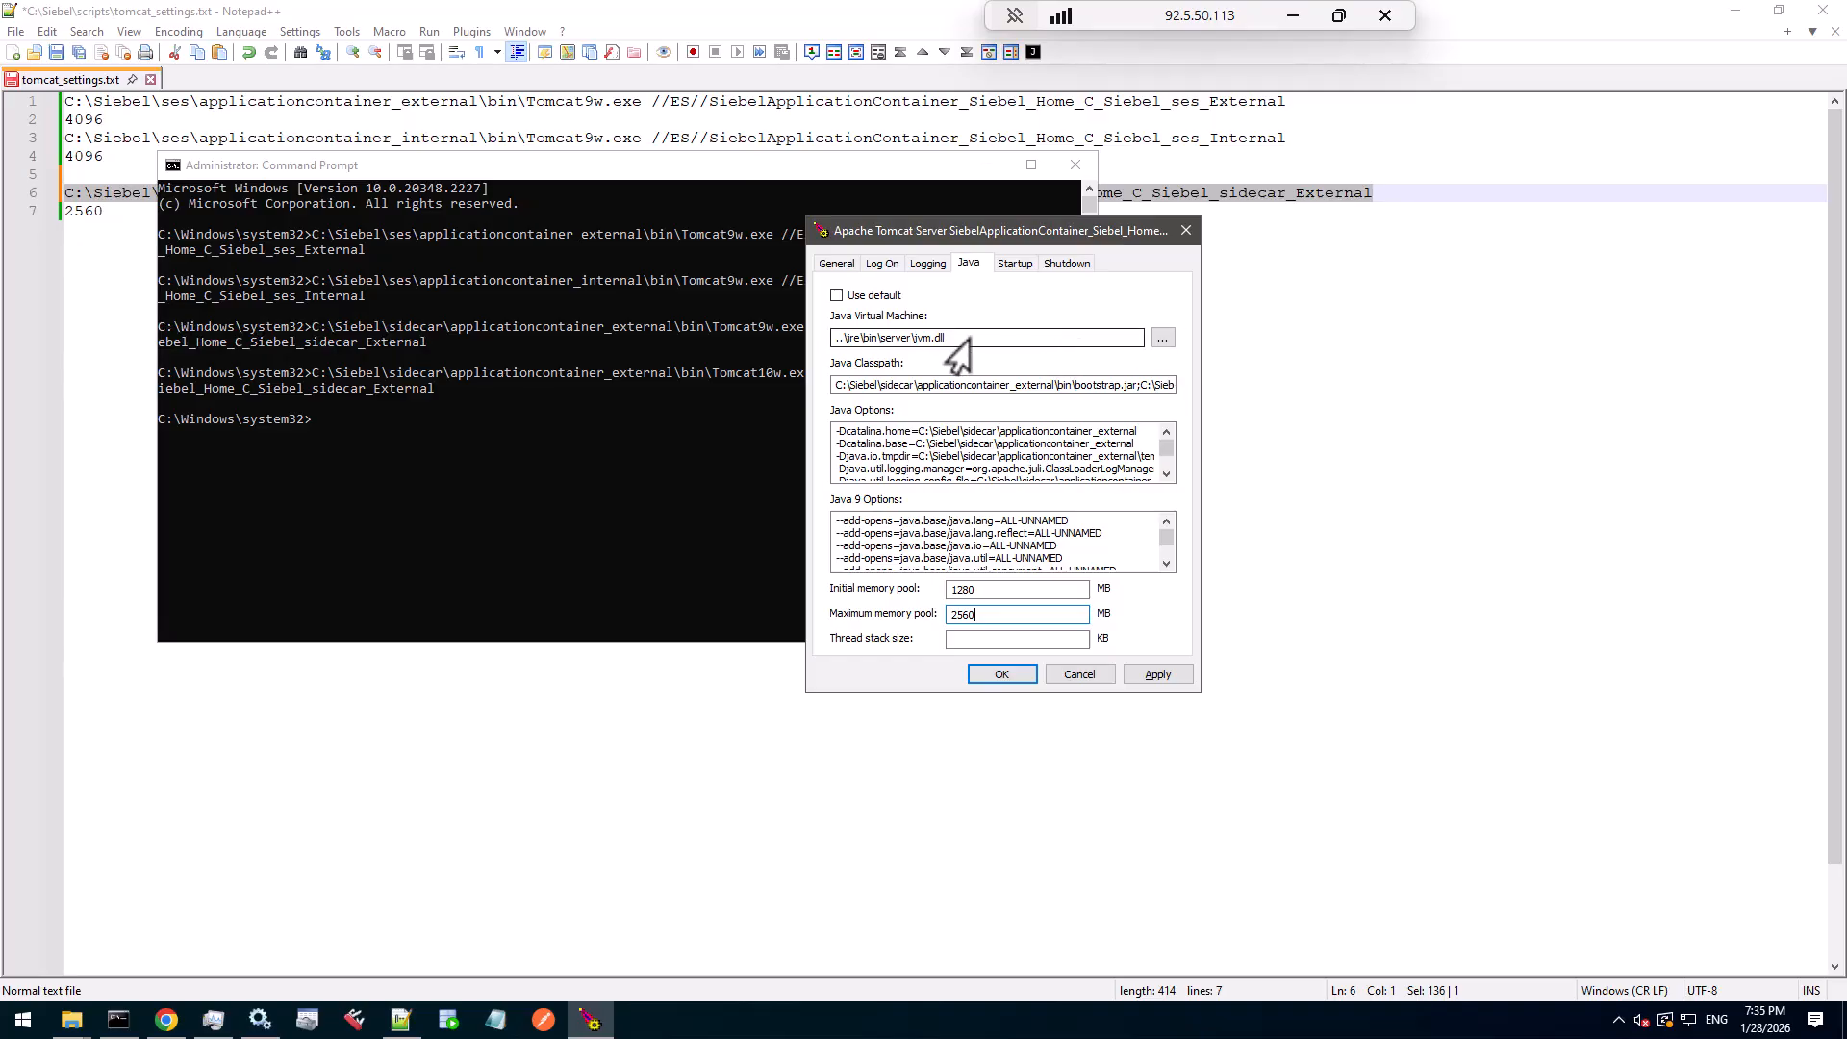
{"action": "left_click_drag", "start_coordinate": [949, 339], "coordinate": [817, 351]}
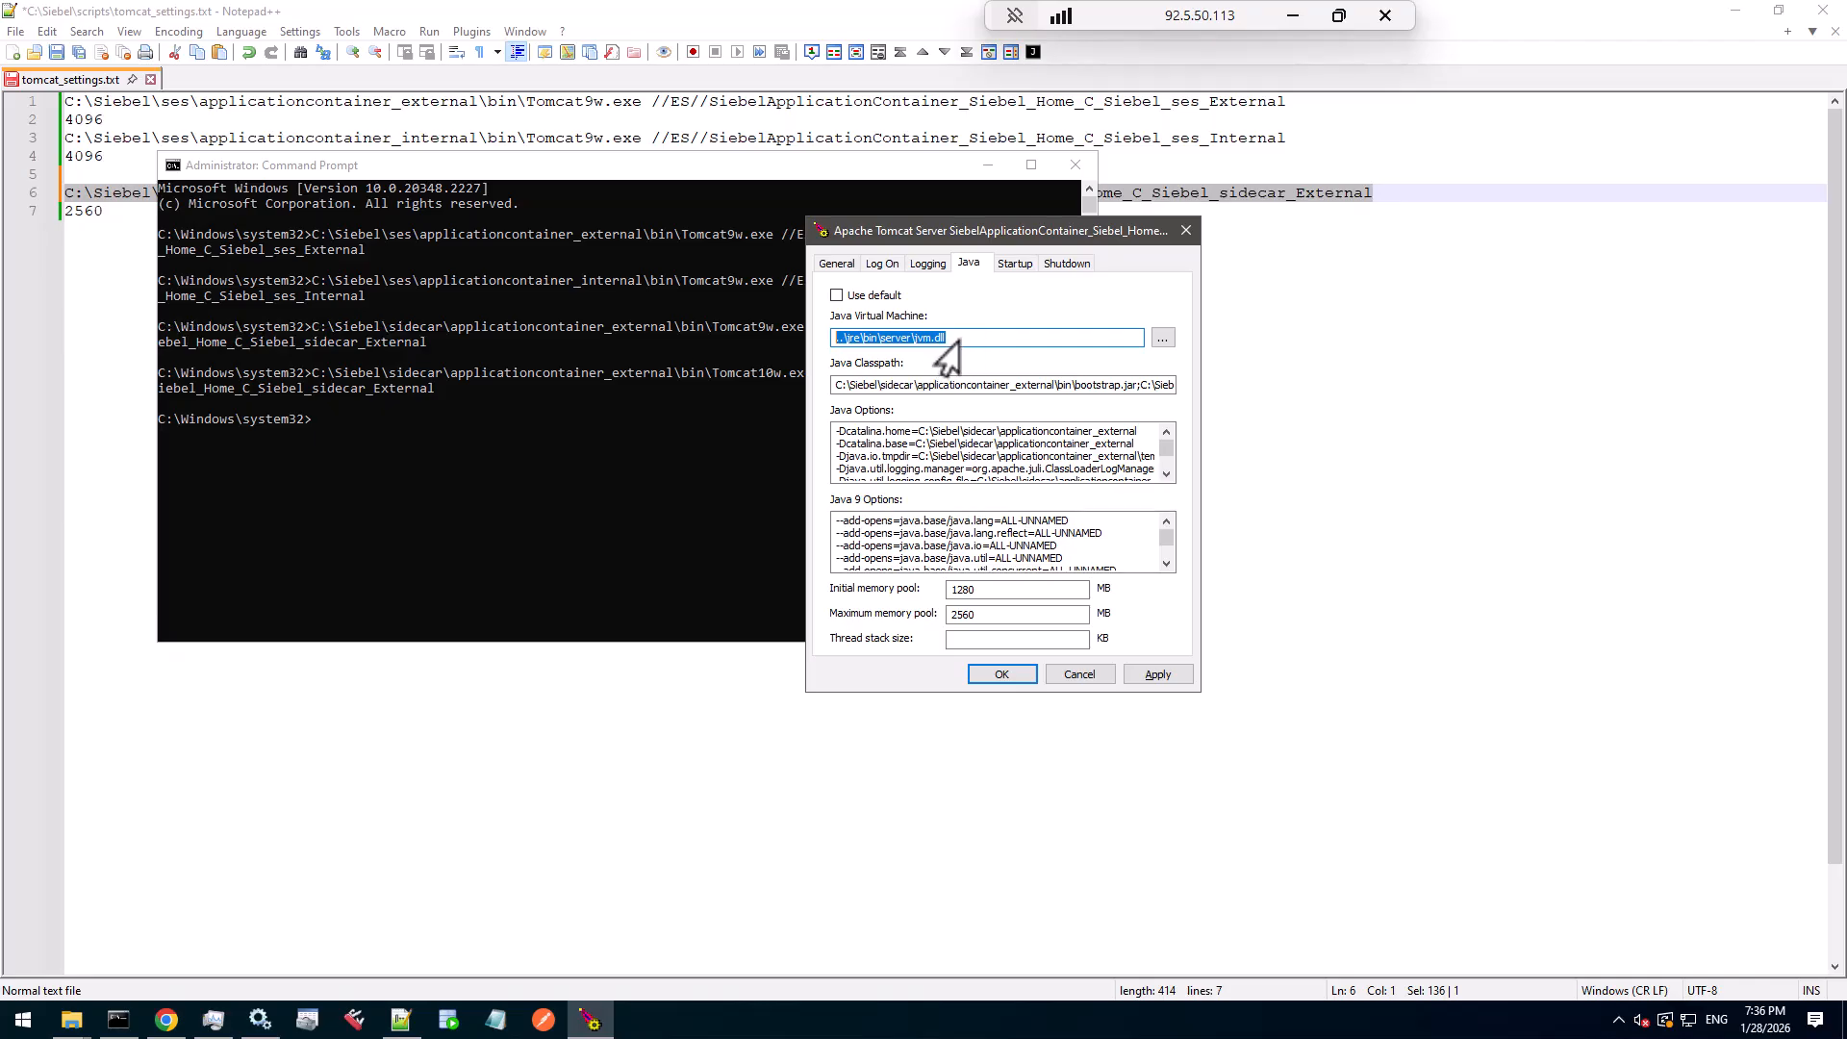
- Point the sidecar service's Java Virtual Machine to C:\Siebel\sidecar\jre\21.0\bin\server\jvm.dll
{"action": "left_click", "coordinate": [1160, 339]}
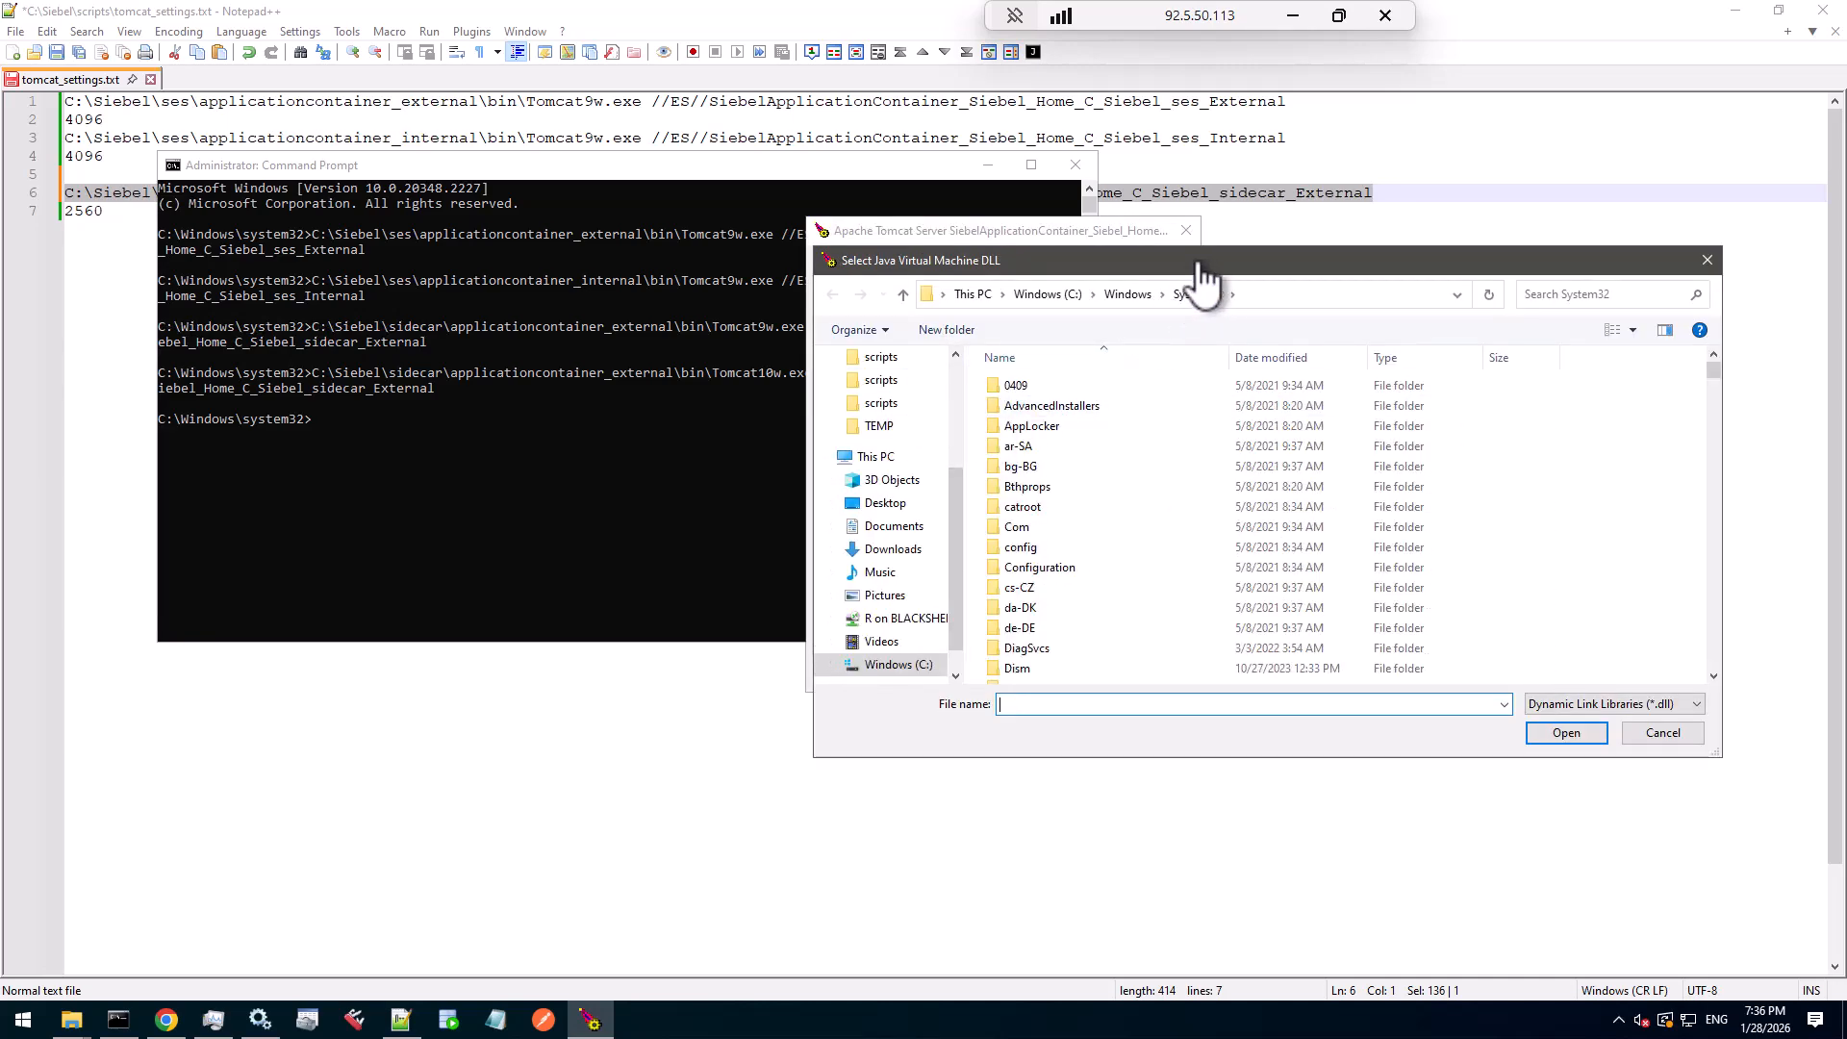
{"action": "left_click_drag", "start_coordinate": [1208, 270], "coordinate": [971, 410]}
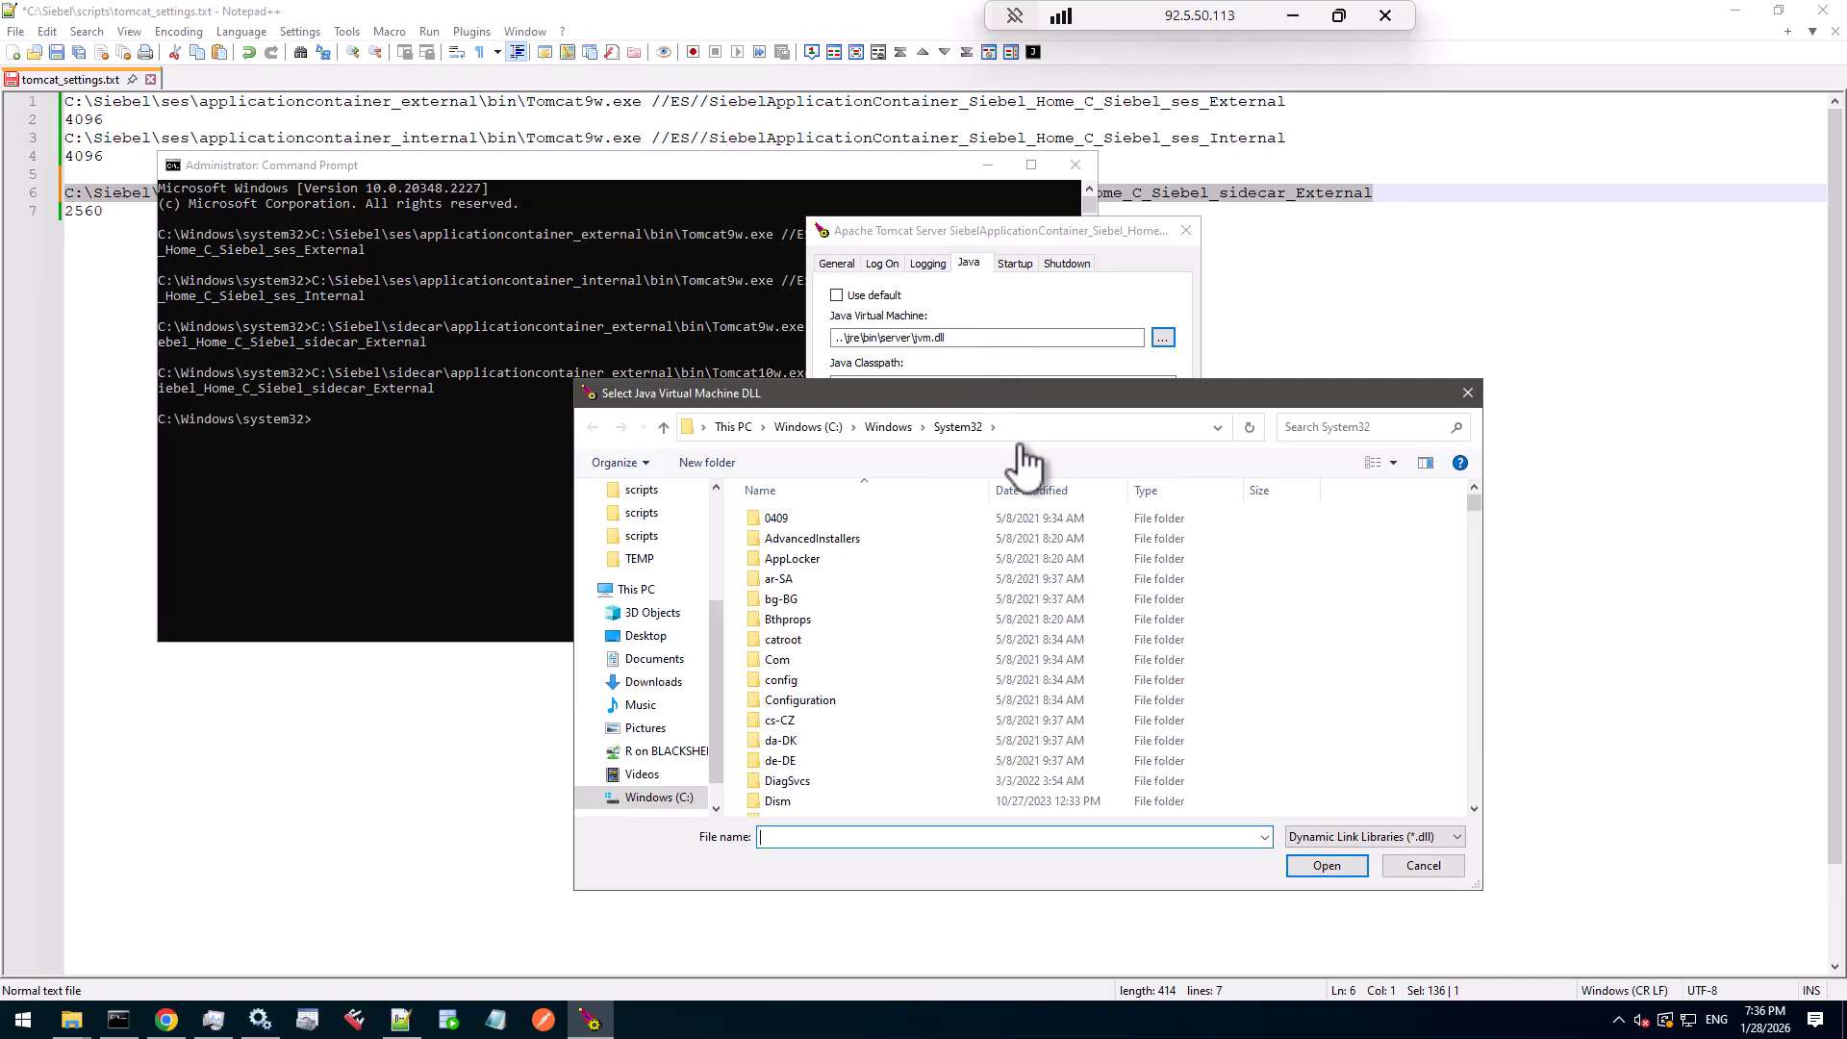
{"action": "scroll", "coordinate": [664, 567], "scroll_direction": "up", "scroll_amount": 2}
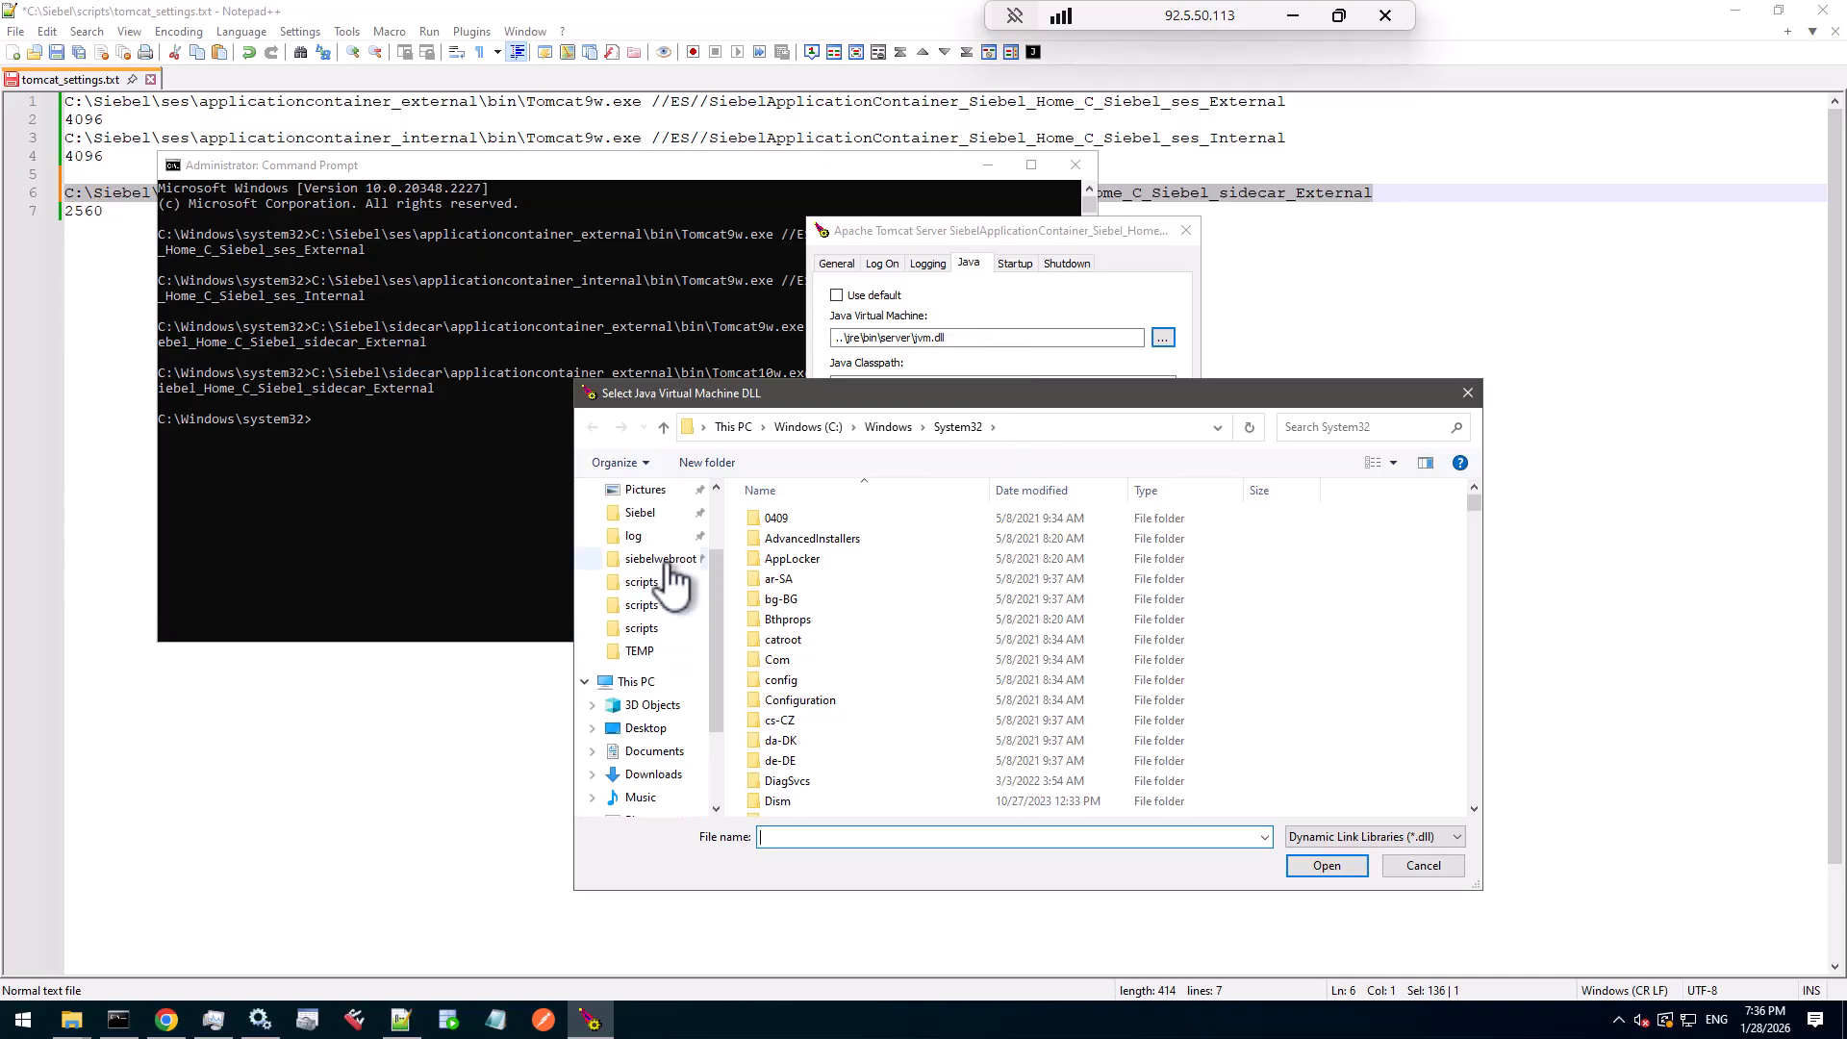
{"action": "left_click", "coordinate": [641, 513]}
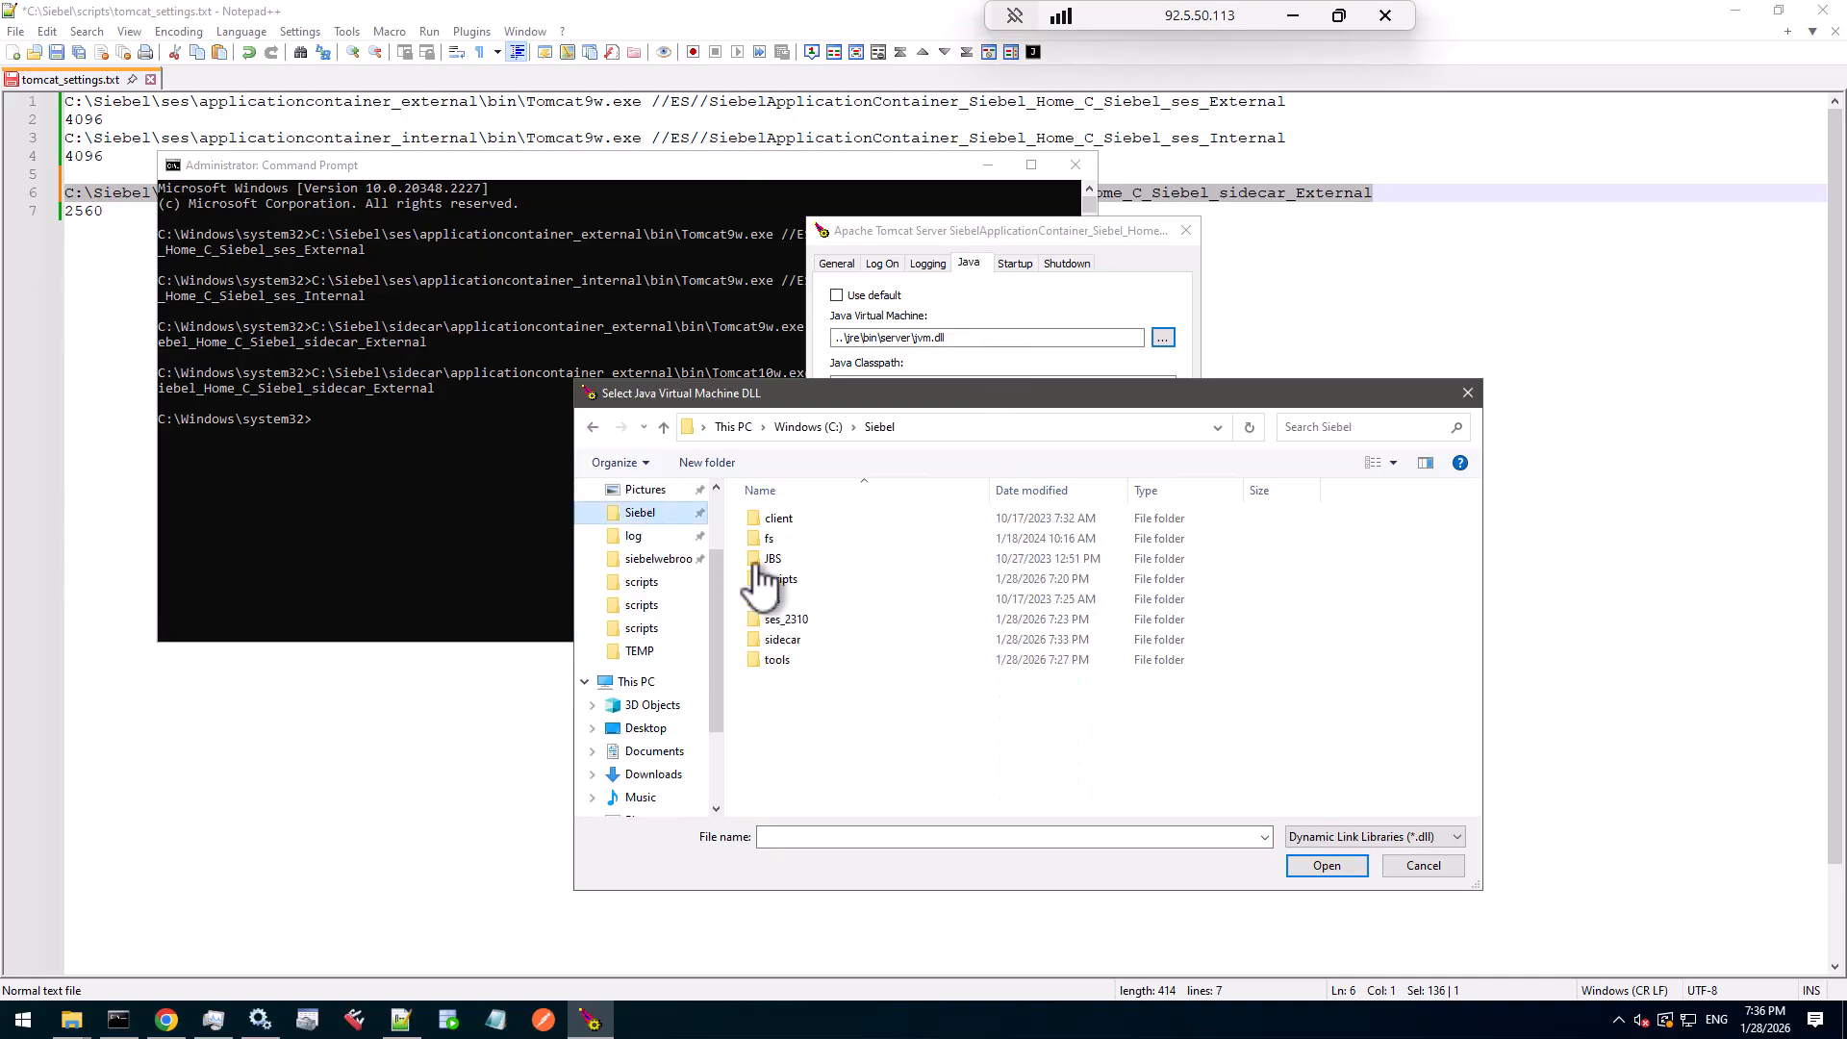
{"action": "double_click", "coordinate": [810, 654]}
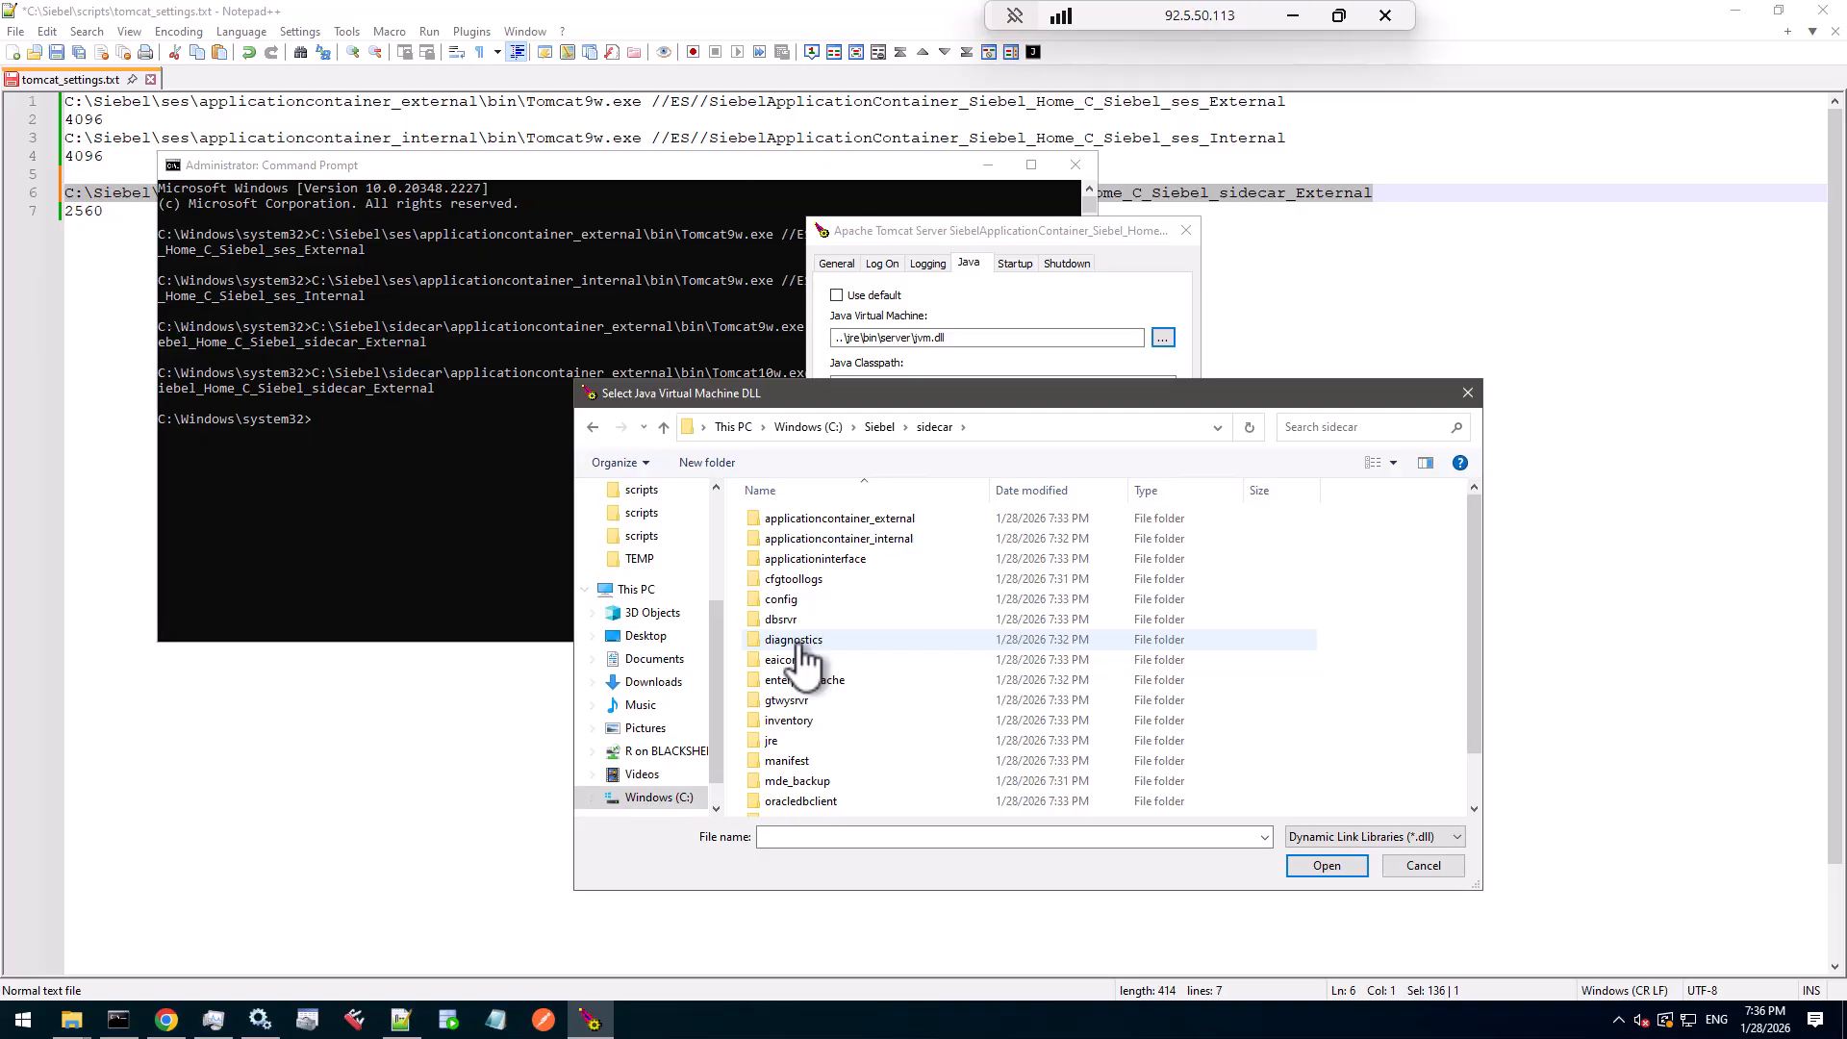
{"action": "double_click", "coordinate": [789, 743]}
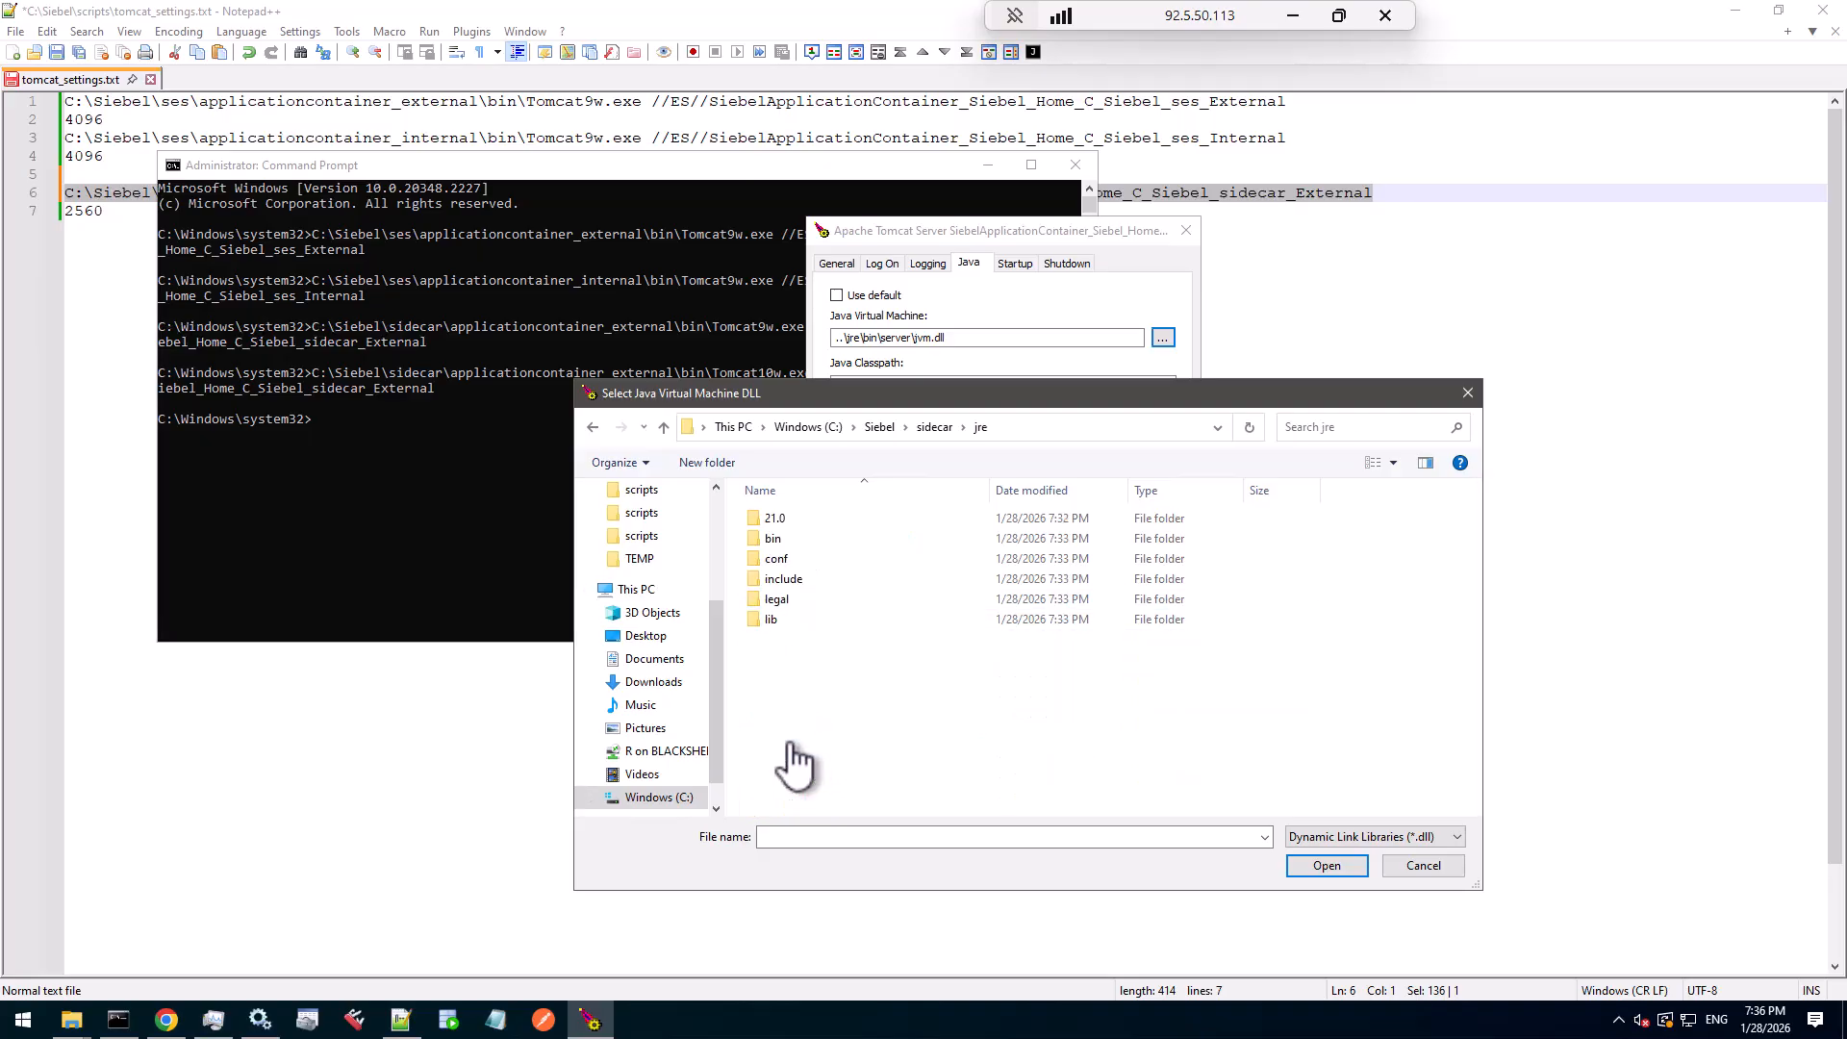
{"action": "double_click", "coordinate": [777, 538]}
{"action": "double_click", "coordinate": [804, 519]}
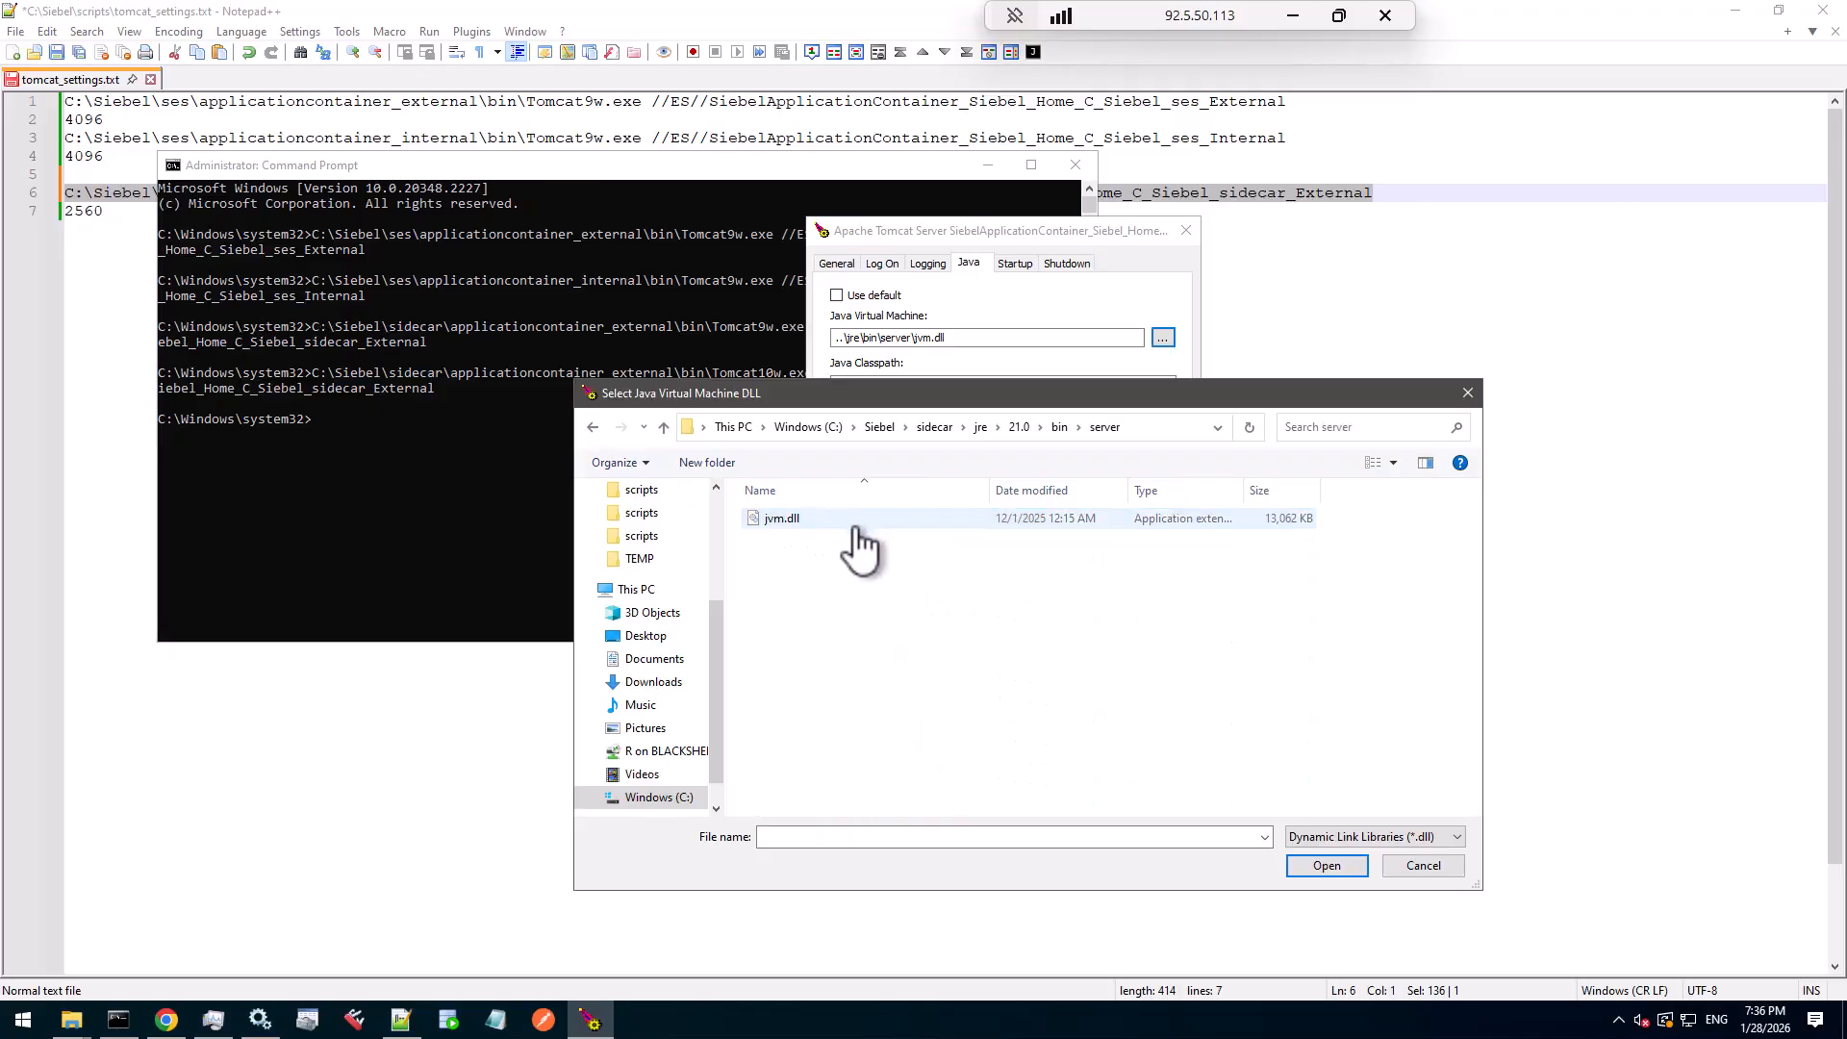
{"action": "left_click", "coordinate": [779, 520]}
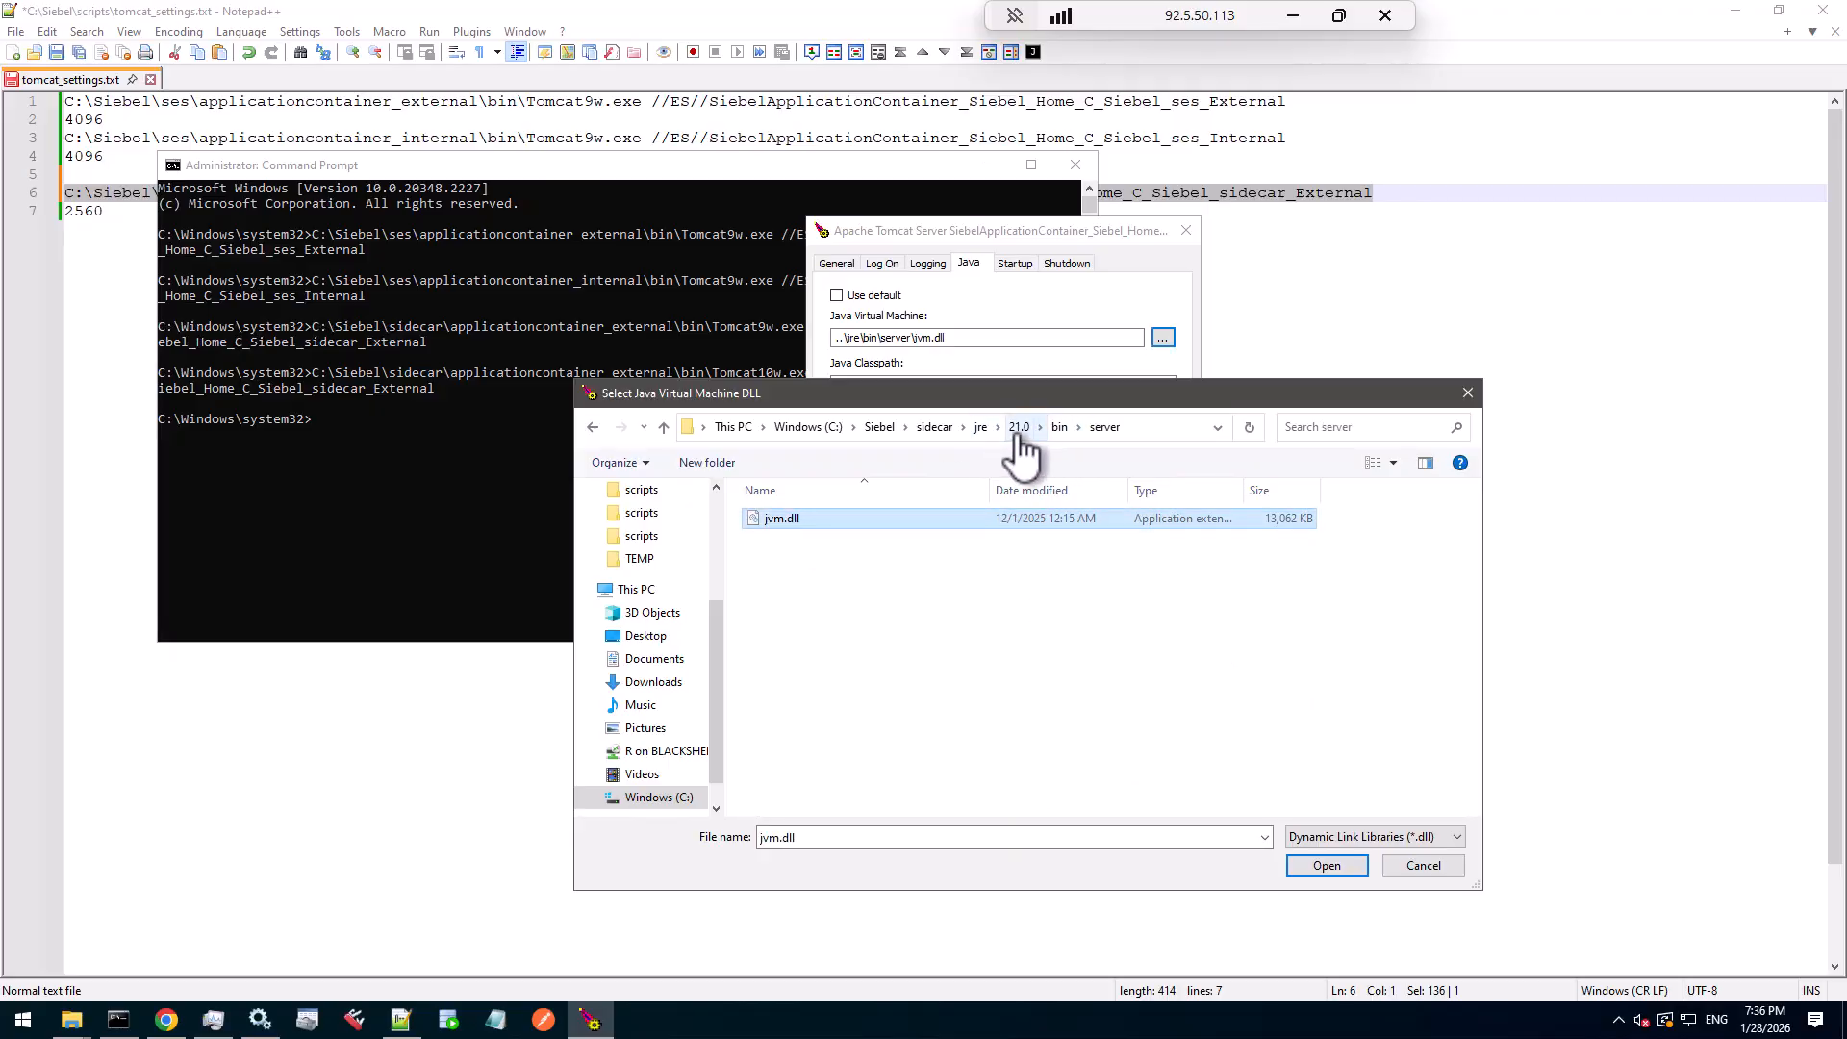
{"action": "left_click", "coordinate": [1332, 866]}
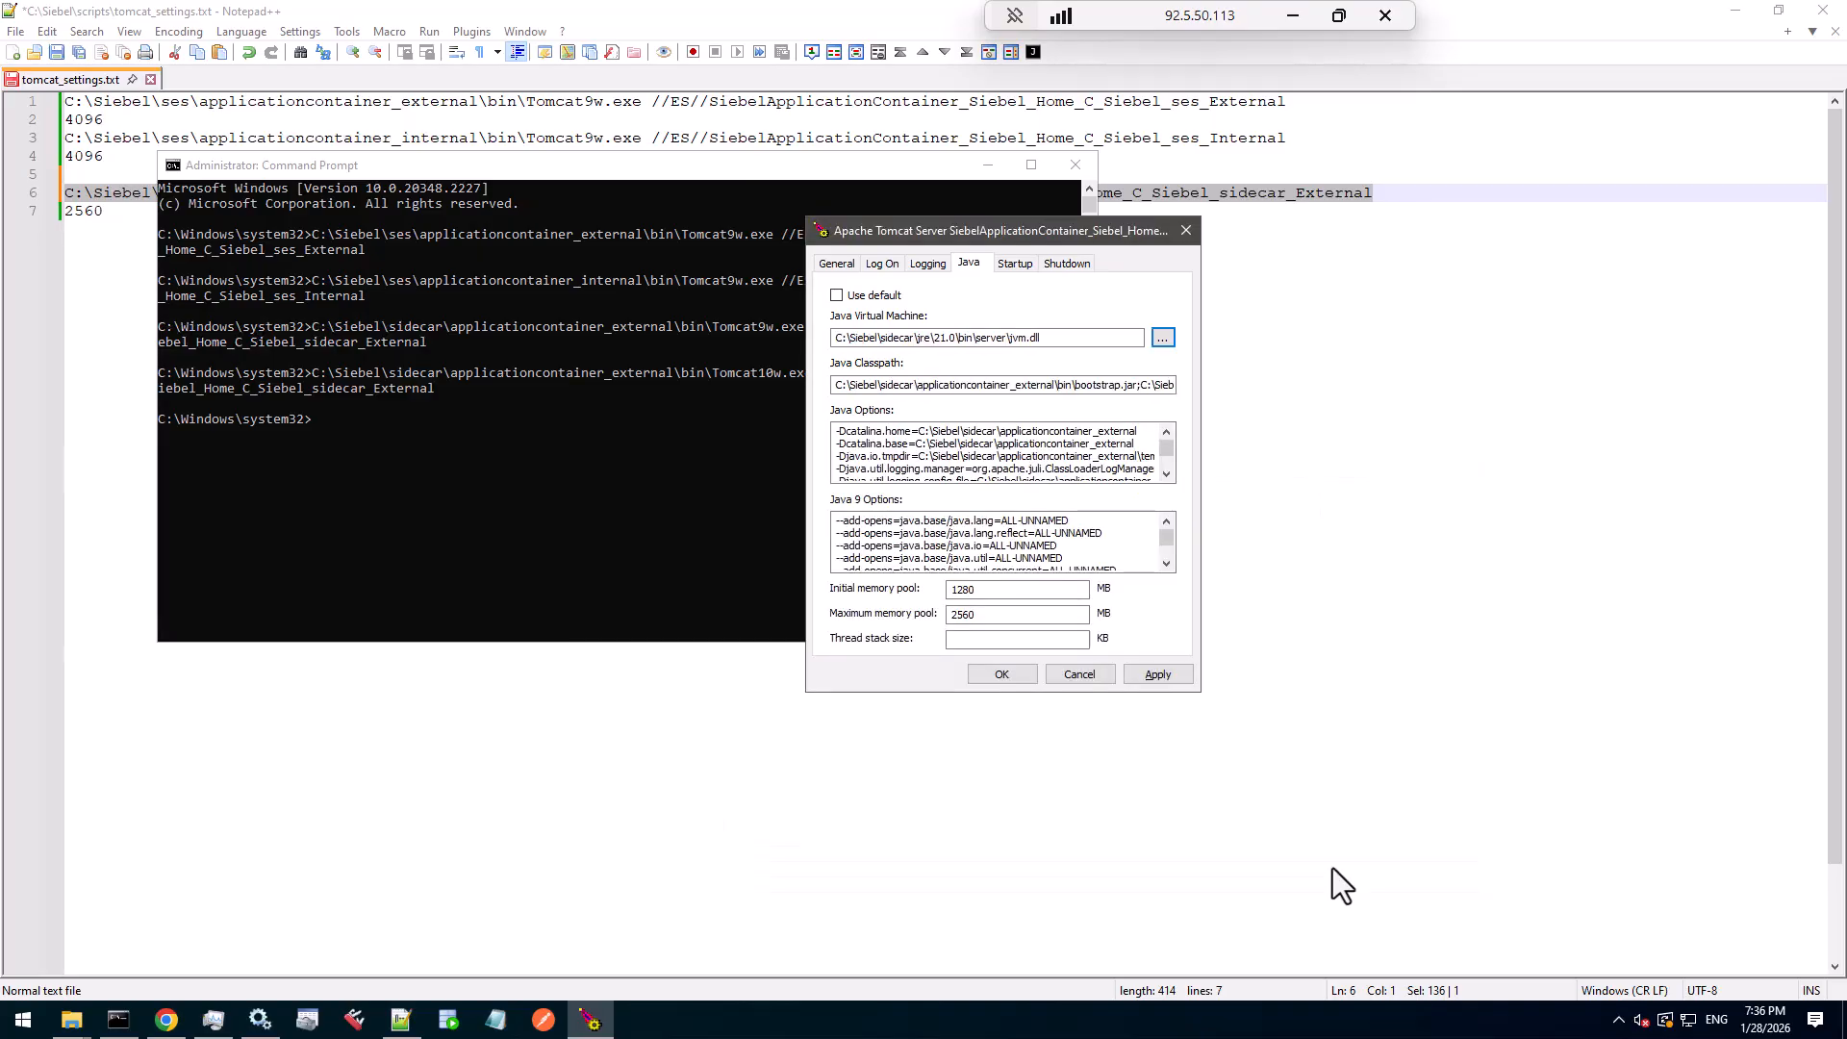
- Check the new JVM path, then apply the service settings and close the dialog
{"action": "left_click_drag", "start_coordinate": [1102, 336], "coordinate": [800, 344]}
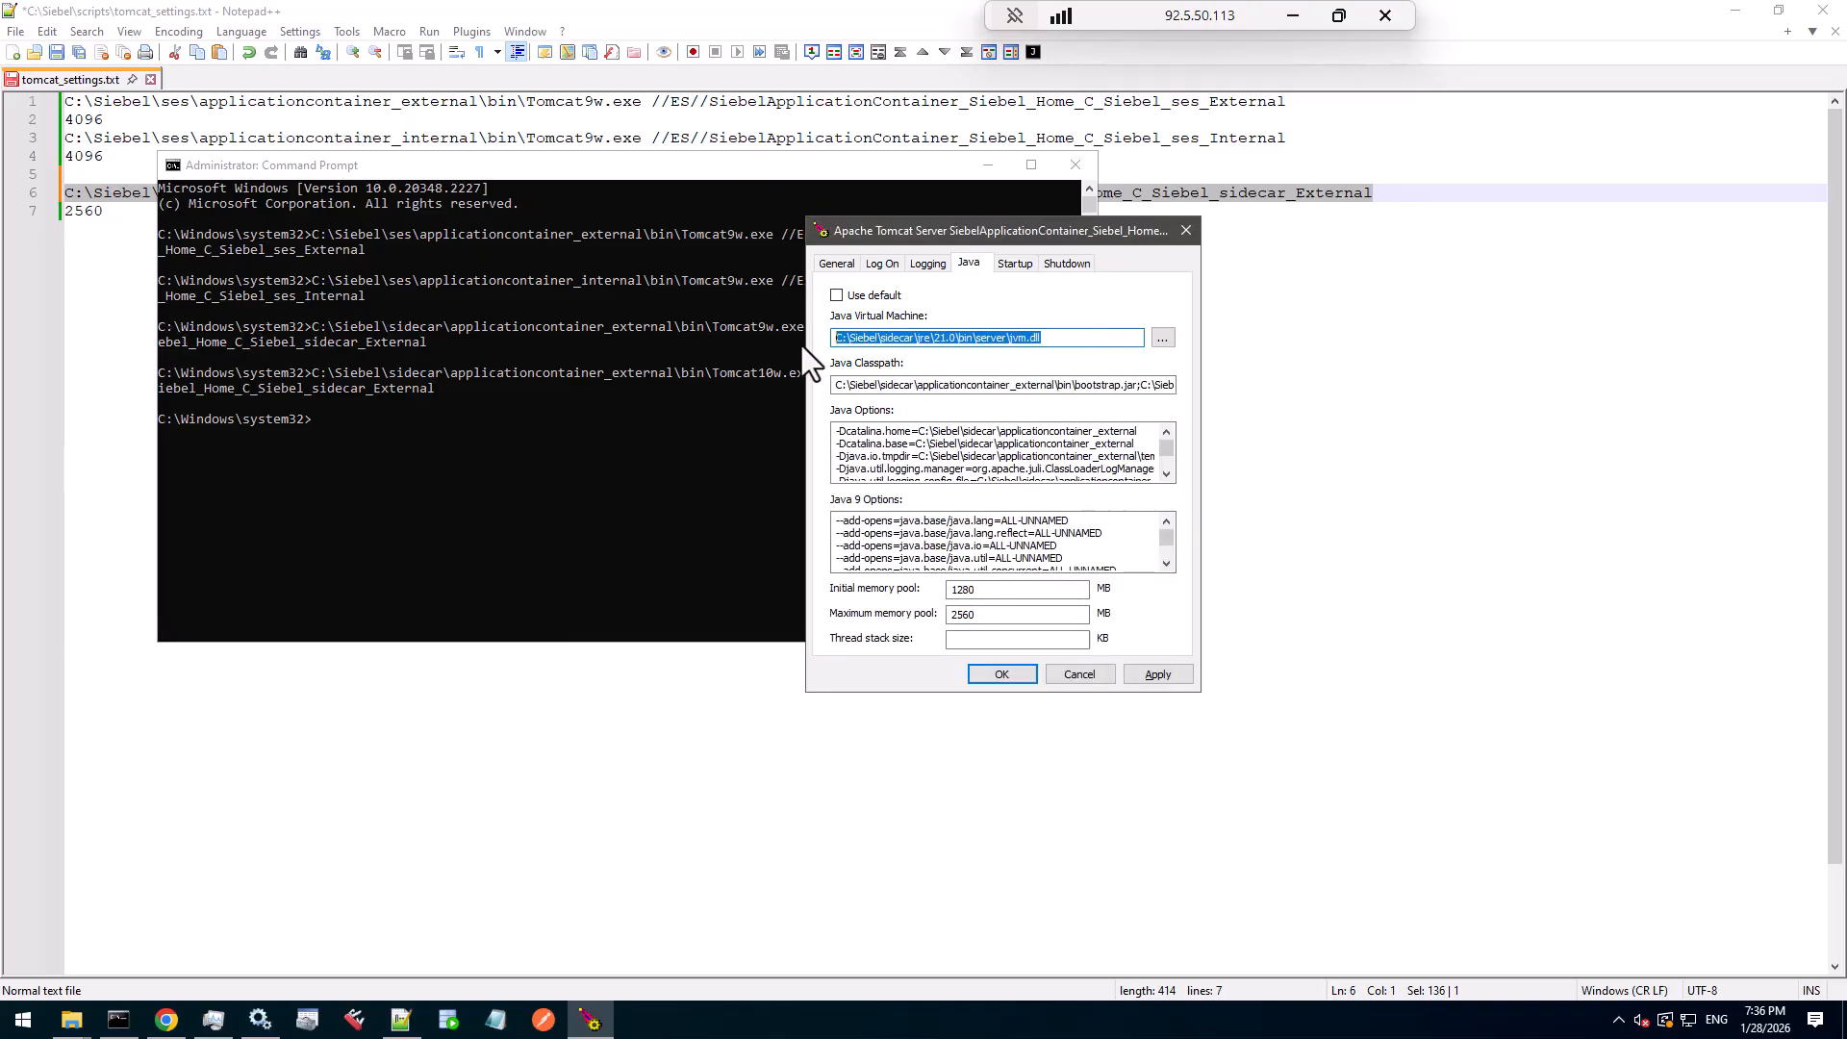
{"action": "left_click", "coordinate": [1171, 676]}
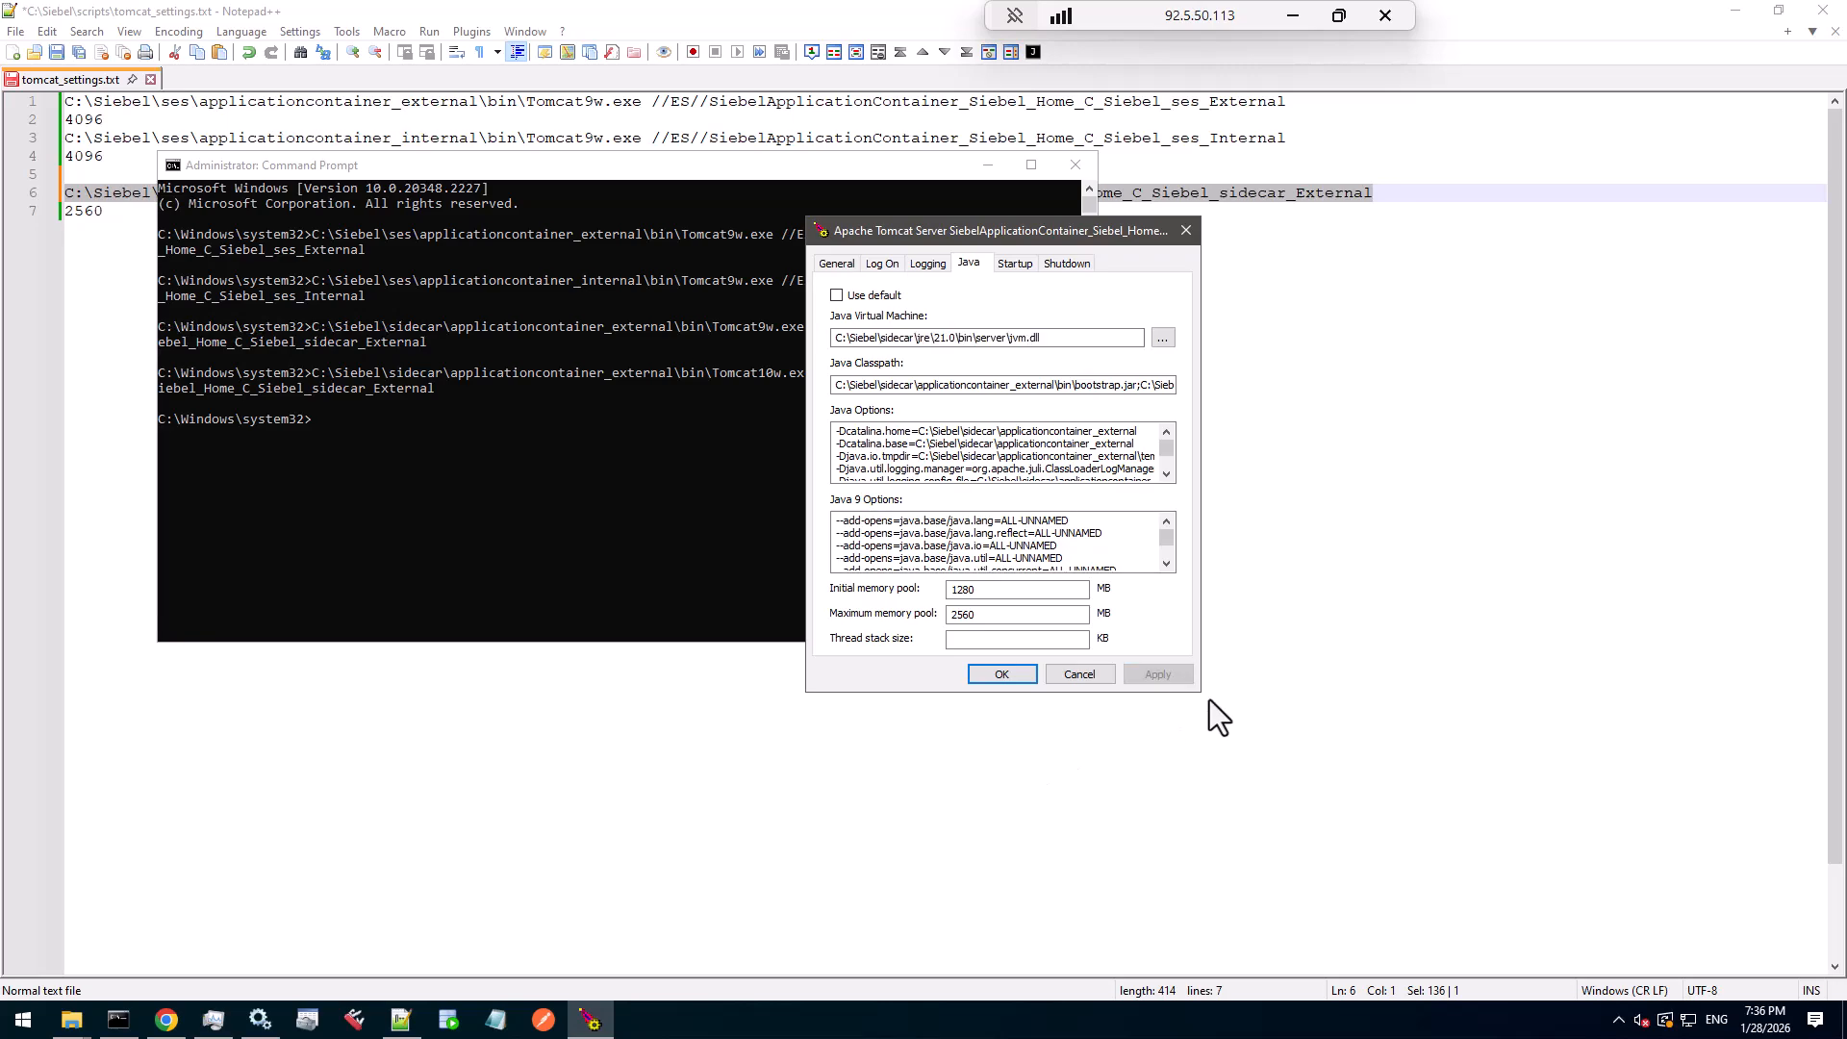
{"action": "left_click", "coordinate": [1065, 337]}
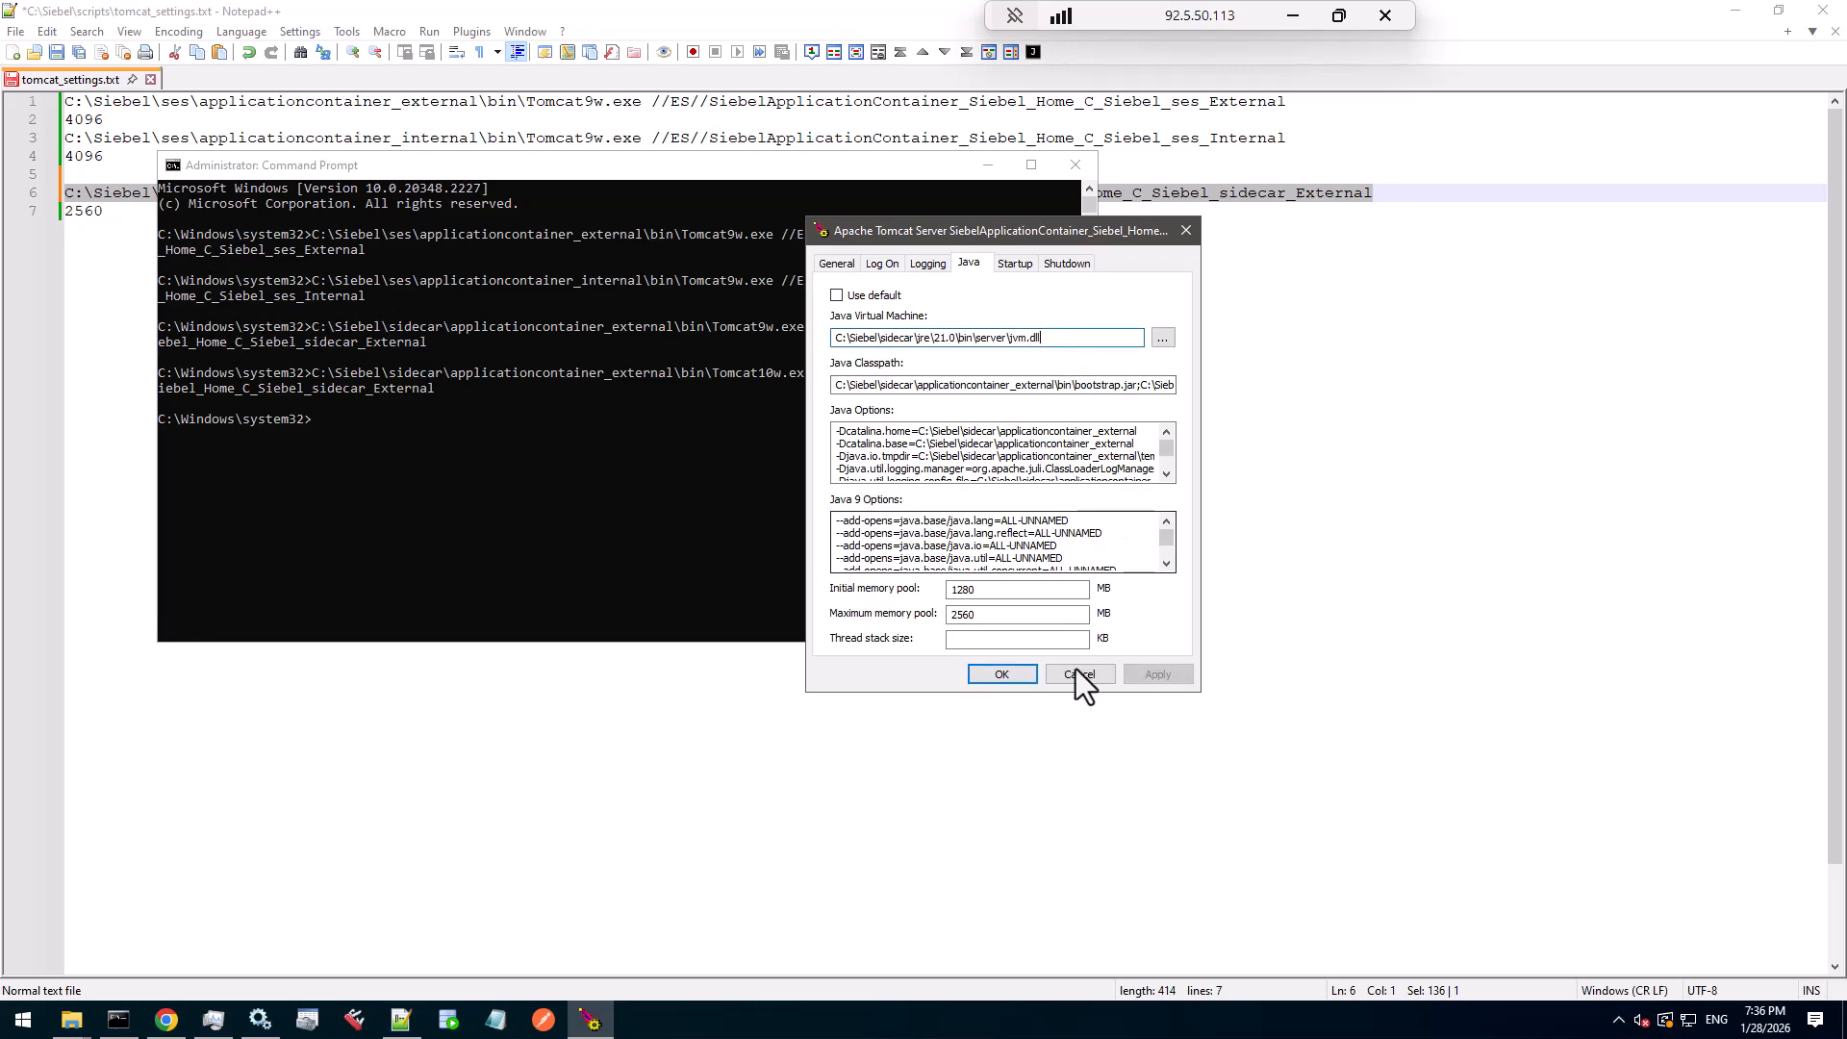
{"action": "left_click", "coordinate": [1013, 678]}
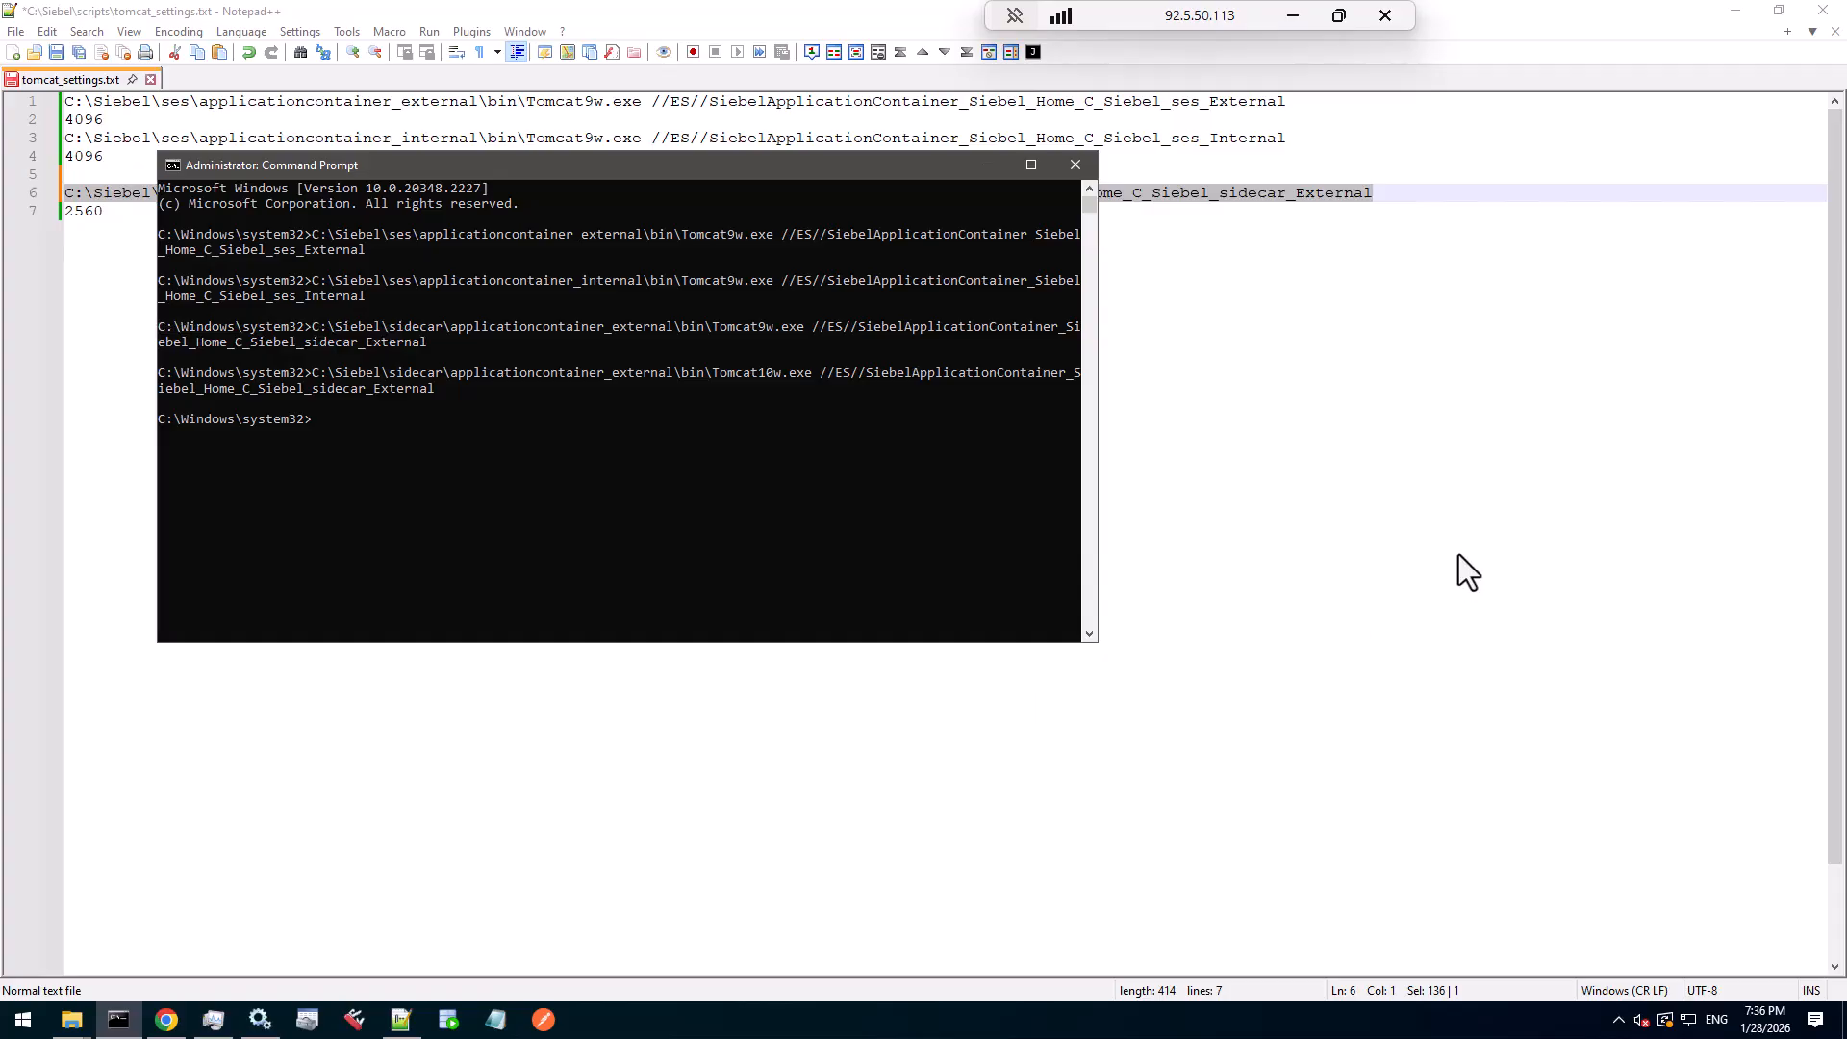
- Minimize Notepad++, Services and the command console, and close the Tomcat service properties
{"action": "left_click", "coordinate": [1445, 470]}
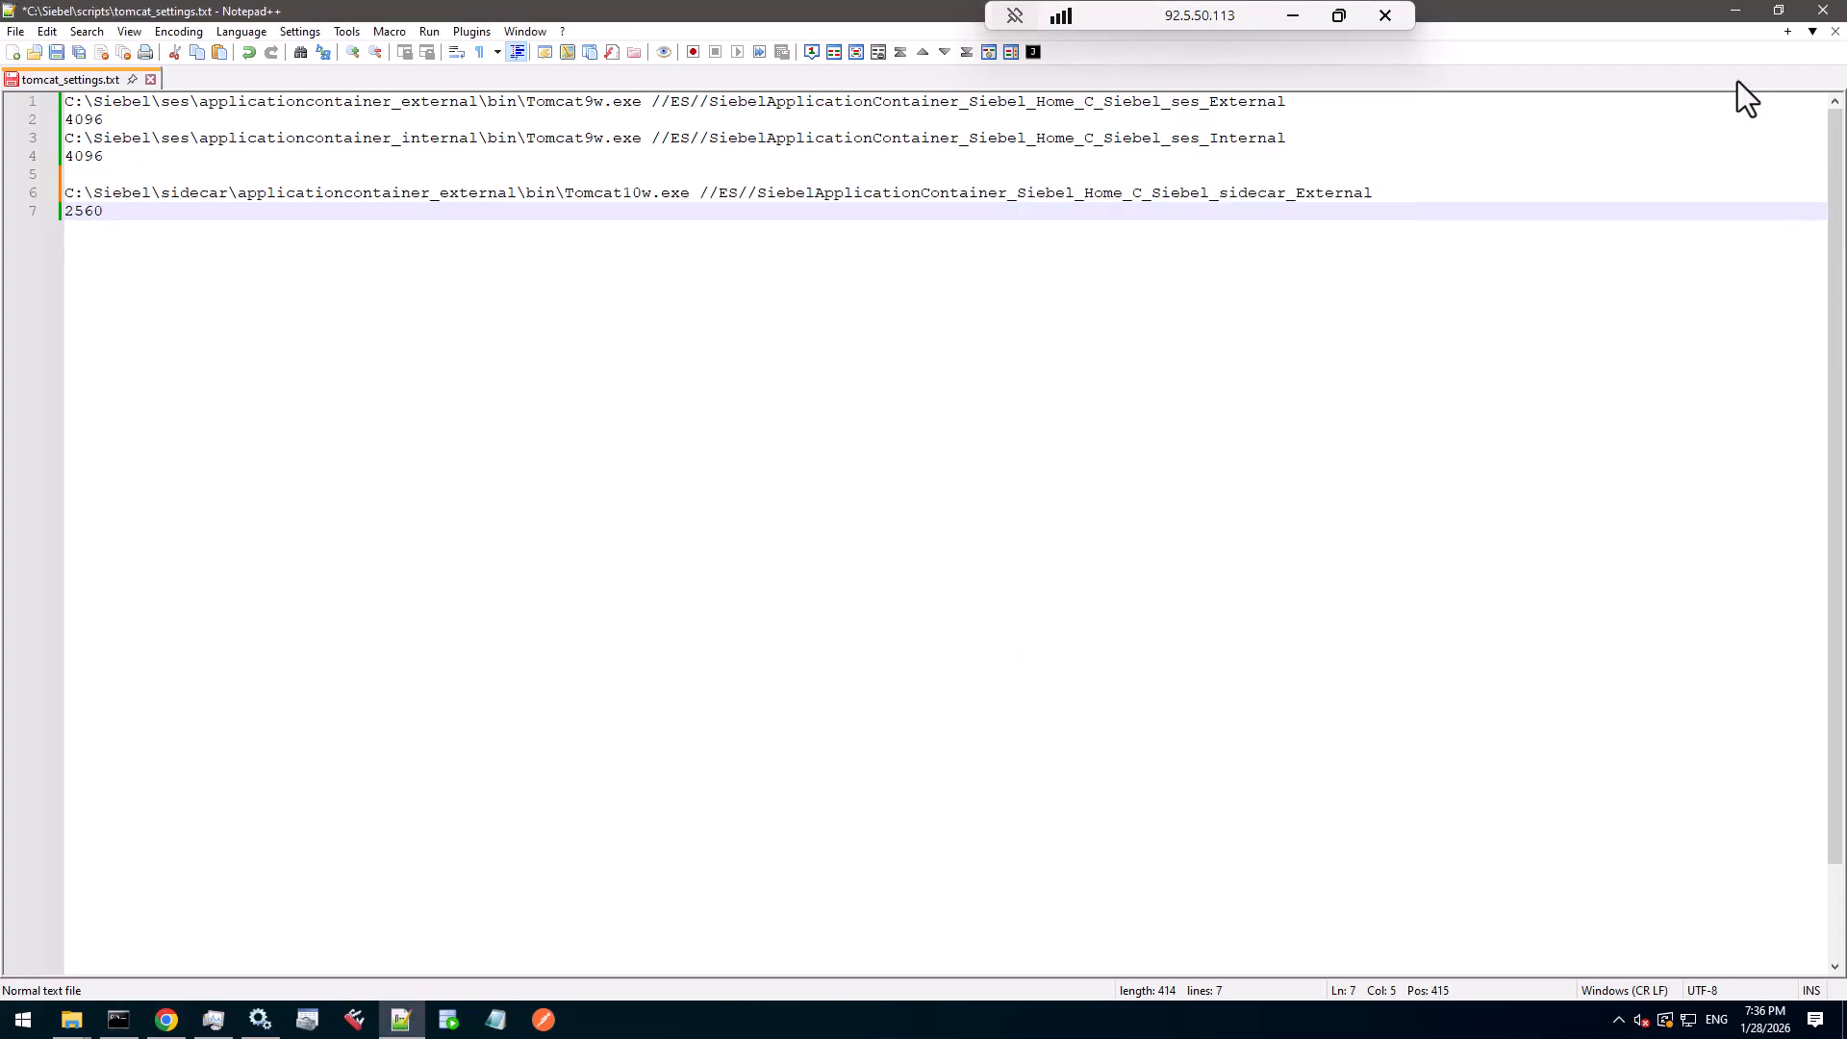
{"action": "left_click", "coordinate": [1745, 11]}
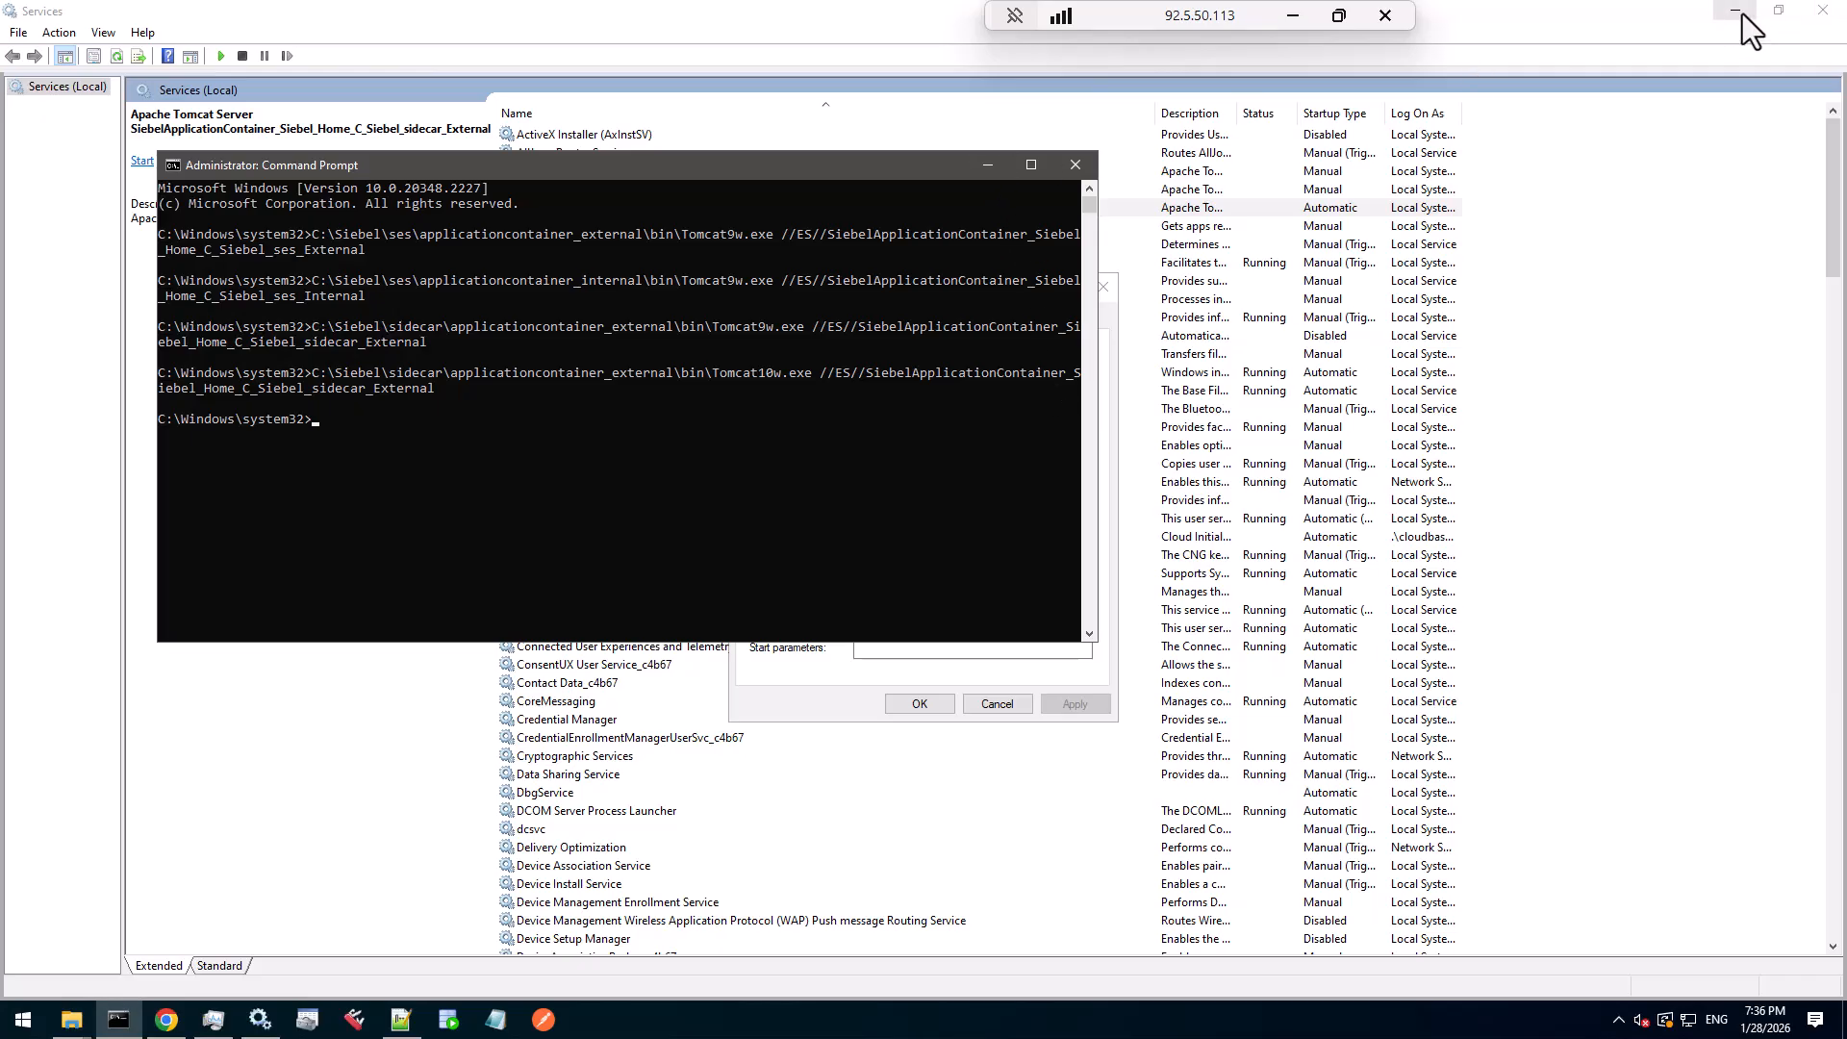
{"action": "left_click", "coordinate": [1737, 11]}
{"action": "left_click", "coordinate": [989, 164]}
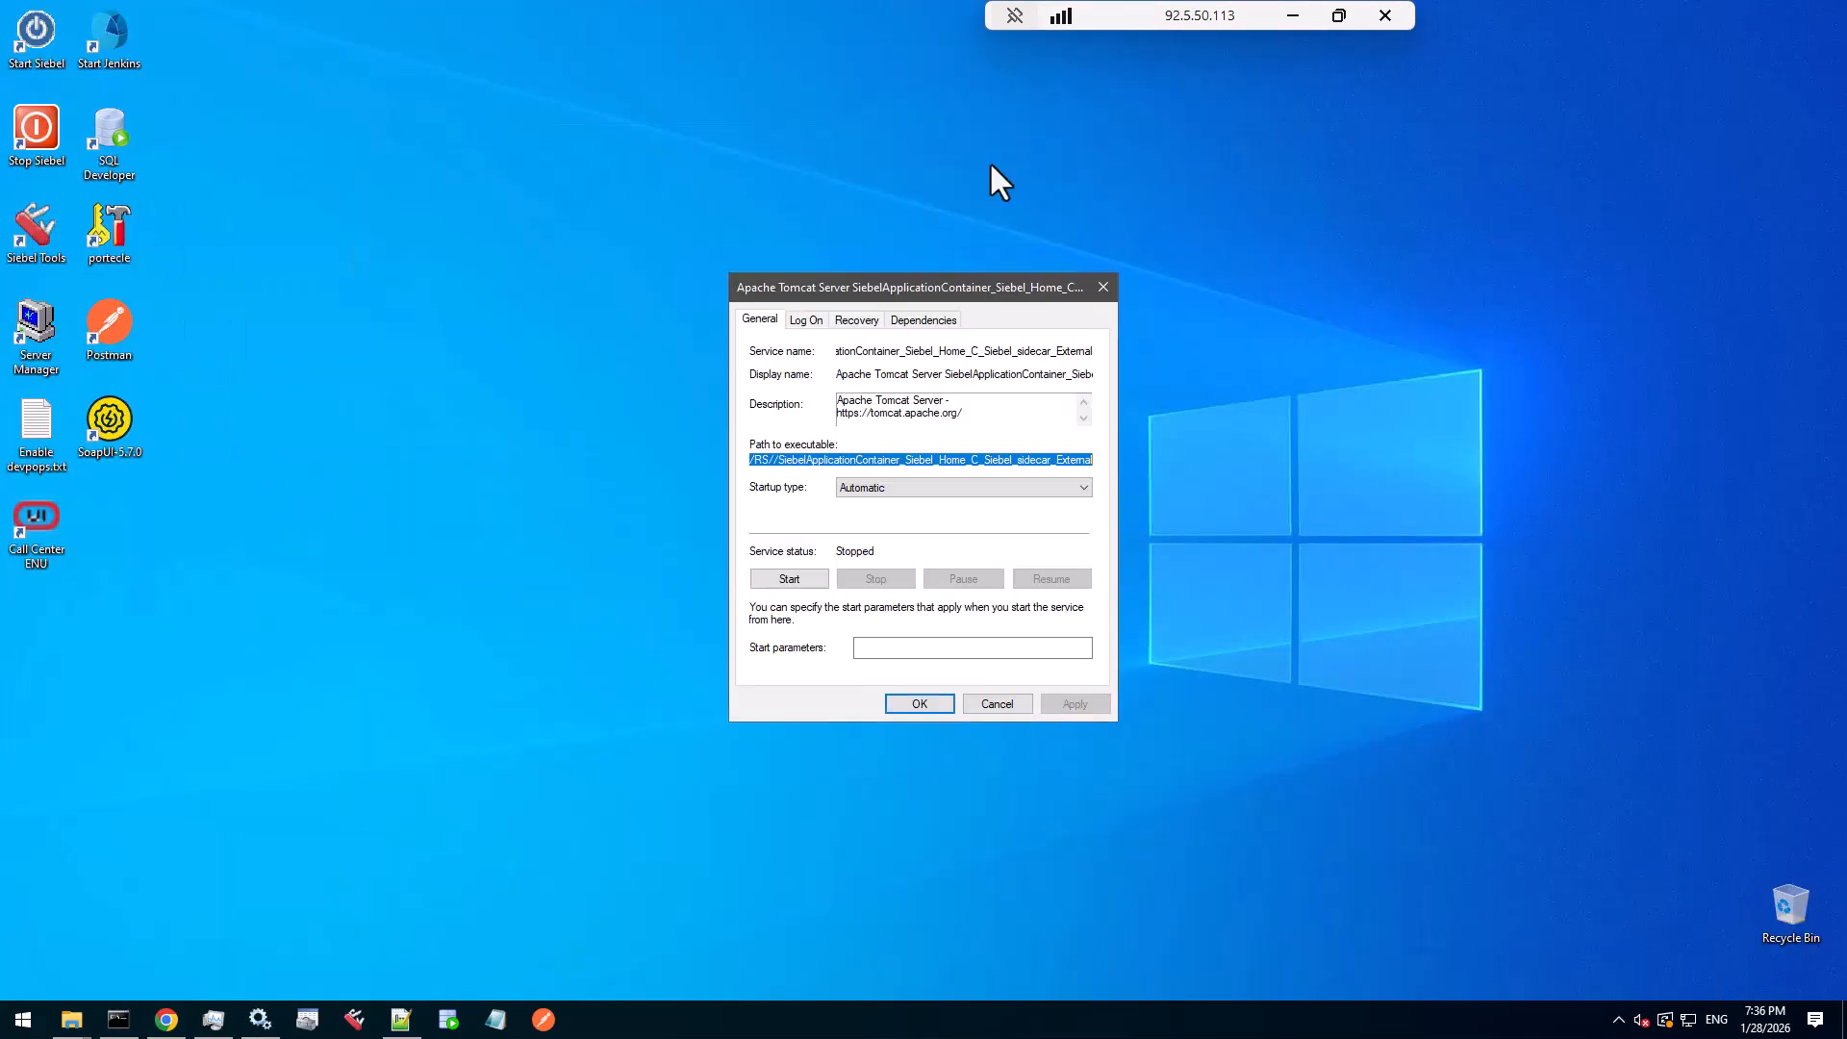
{"action": "left_click", "coordinate": [1104, 285]}
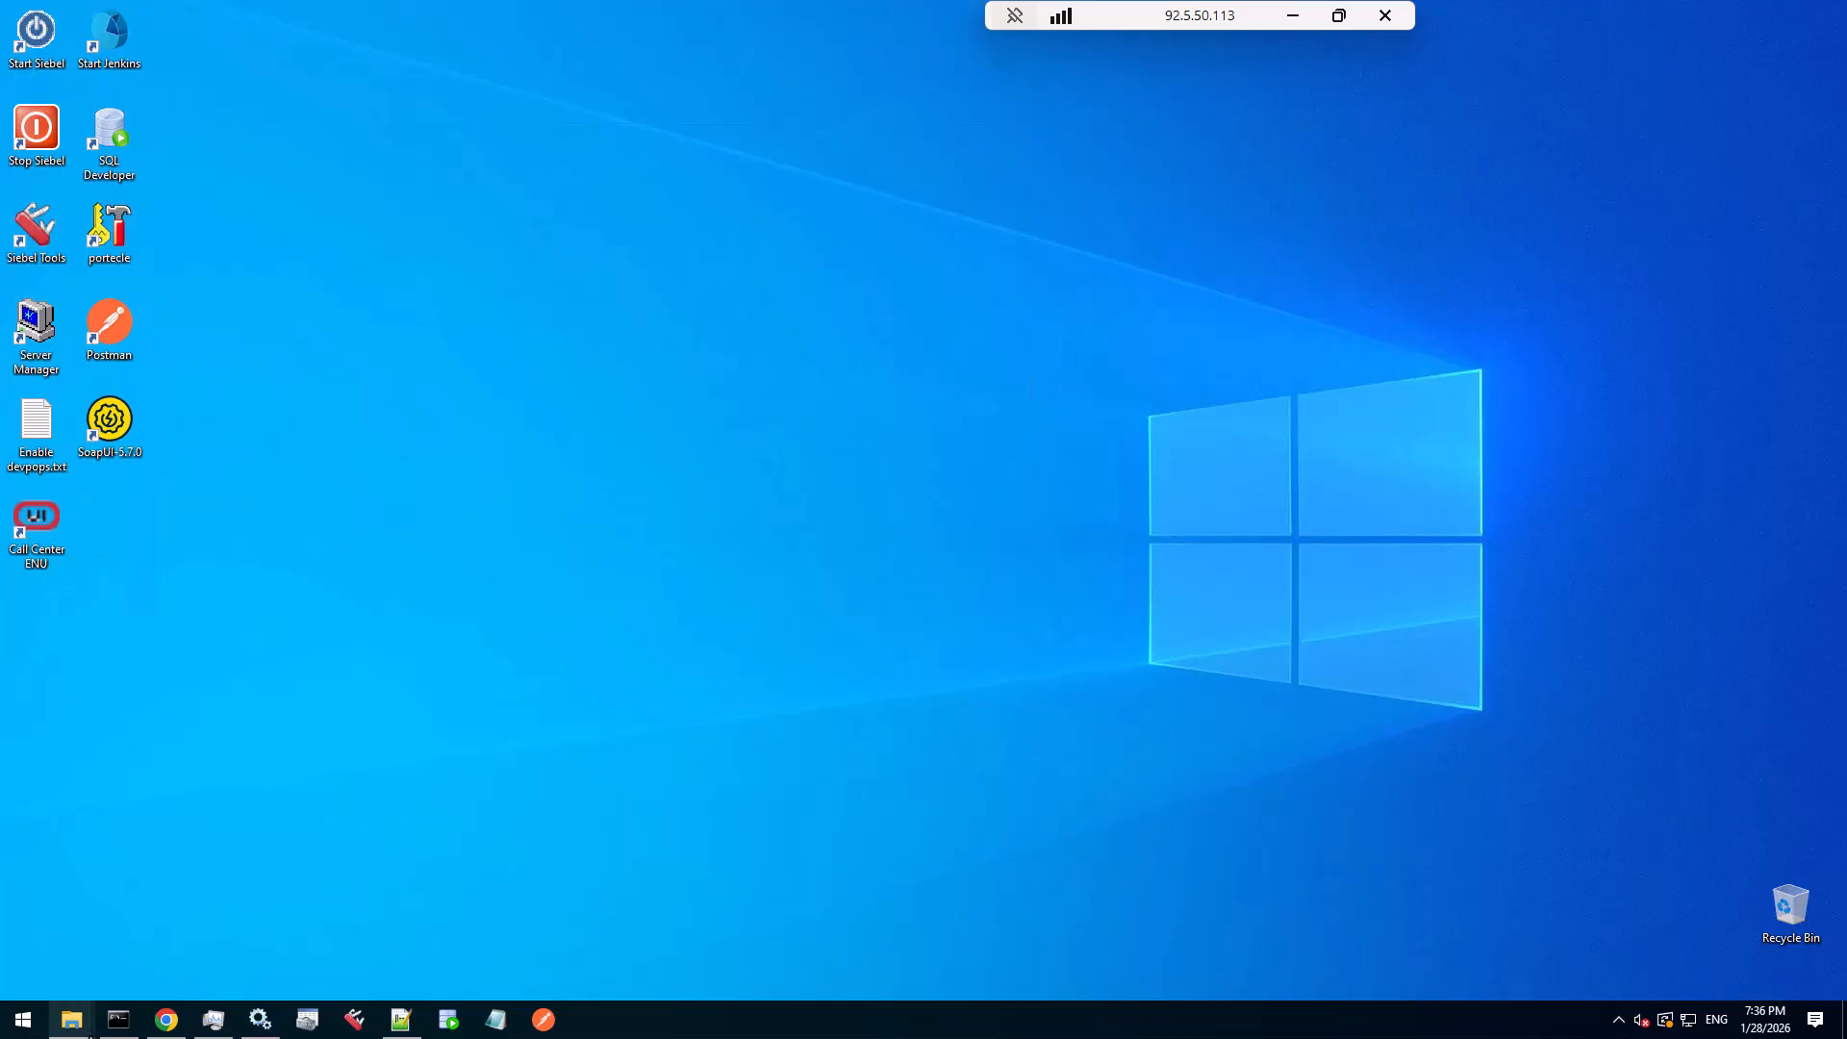
- Run setup.bat from C:\INSTALL\Disk1\install as administrator
{"action": "mouse_move", "coordinate": [85, 1029]}
{"action": "left_click", "coordinate": [336, 933]}
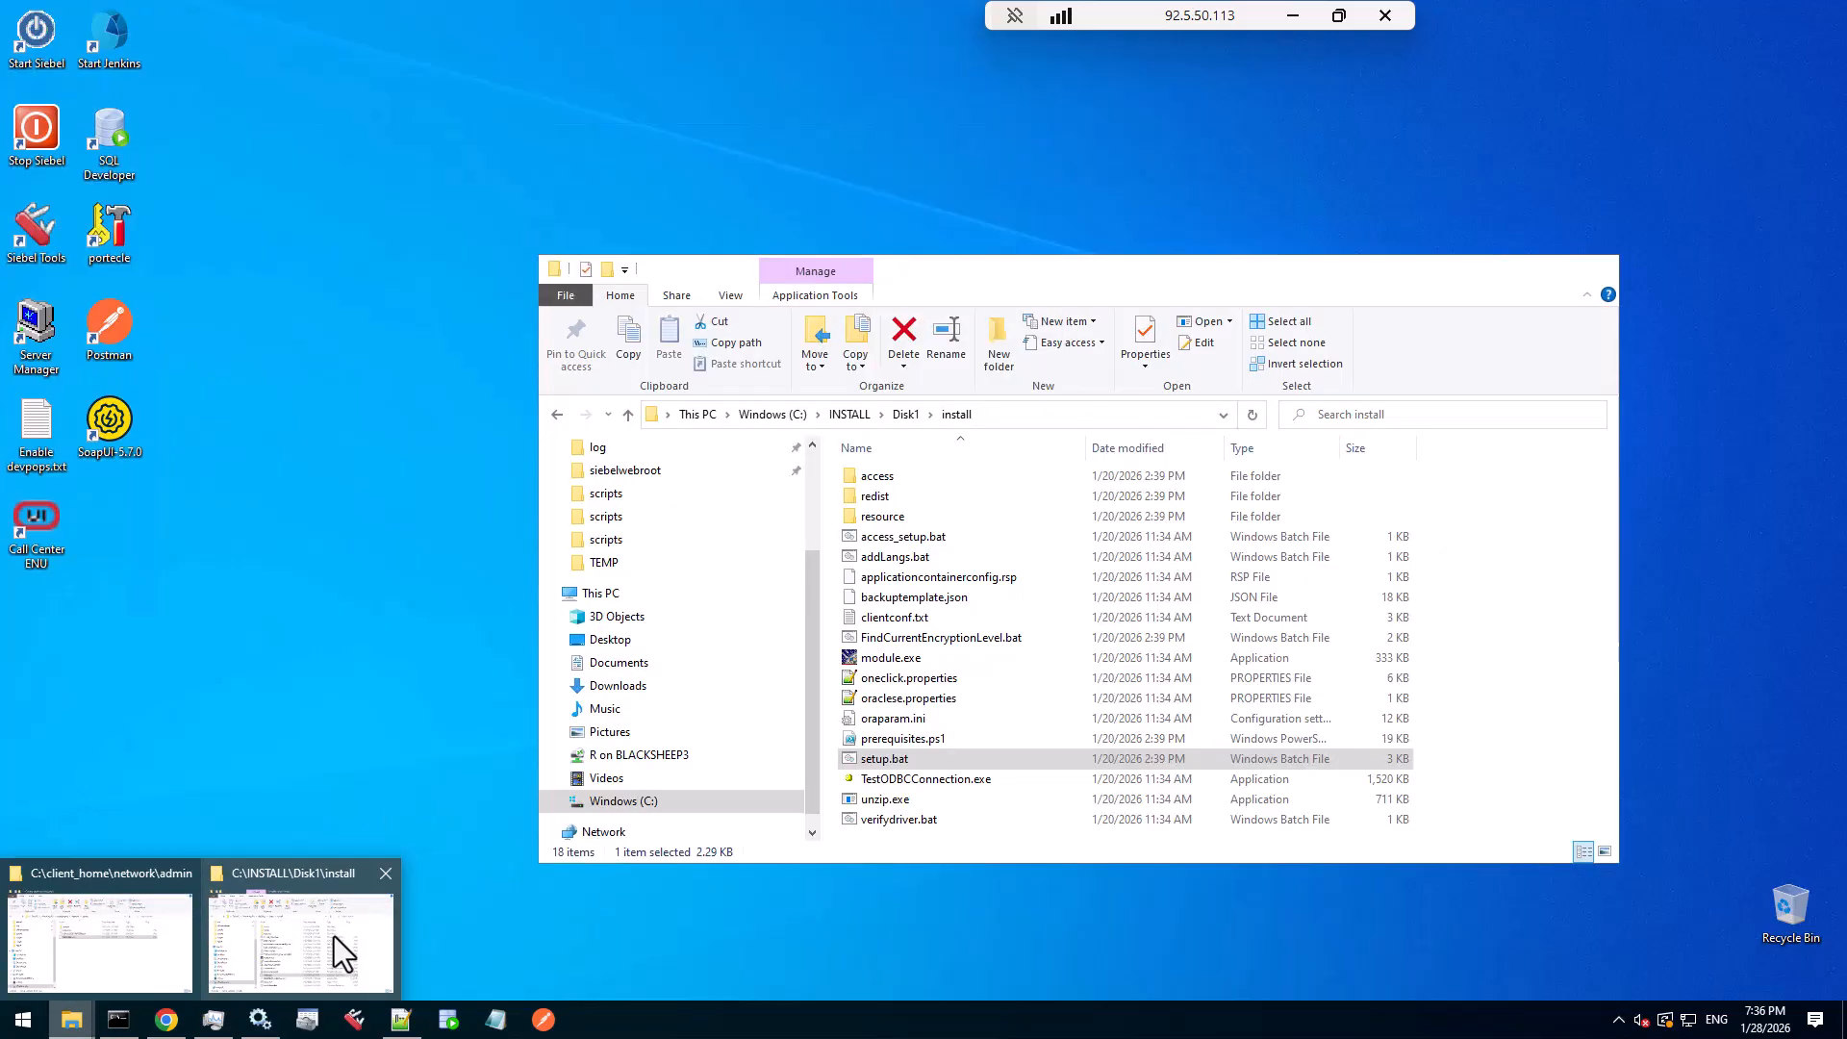
{"action": "right_click", "coordinate": [898, 763]}
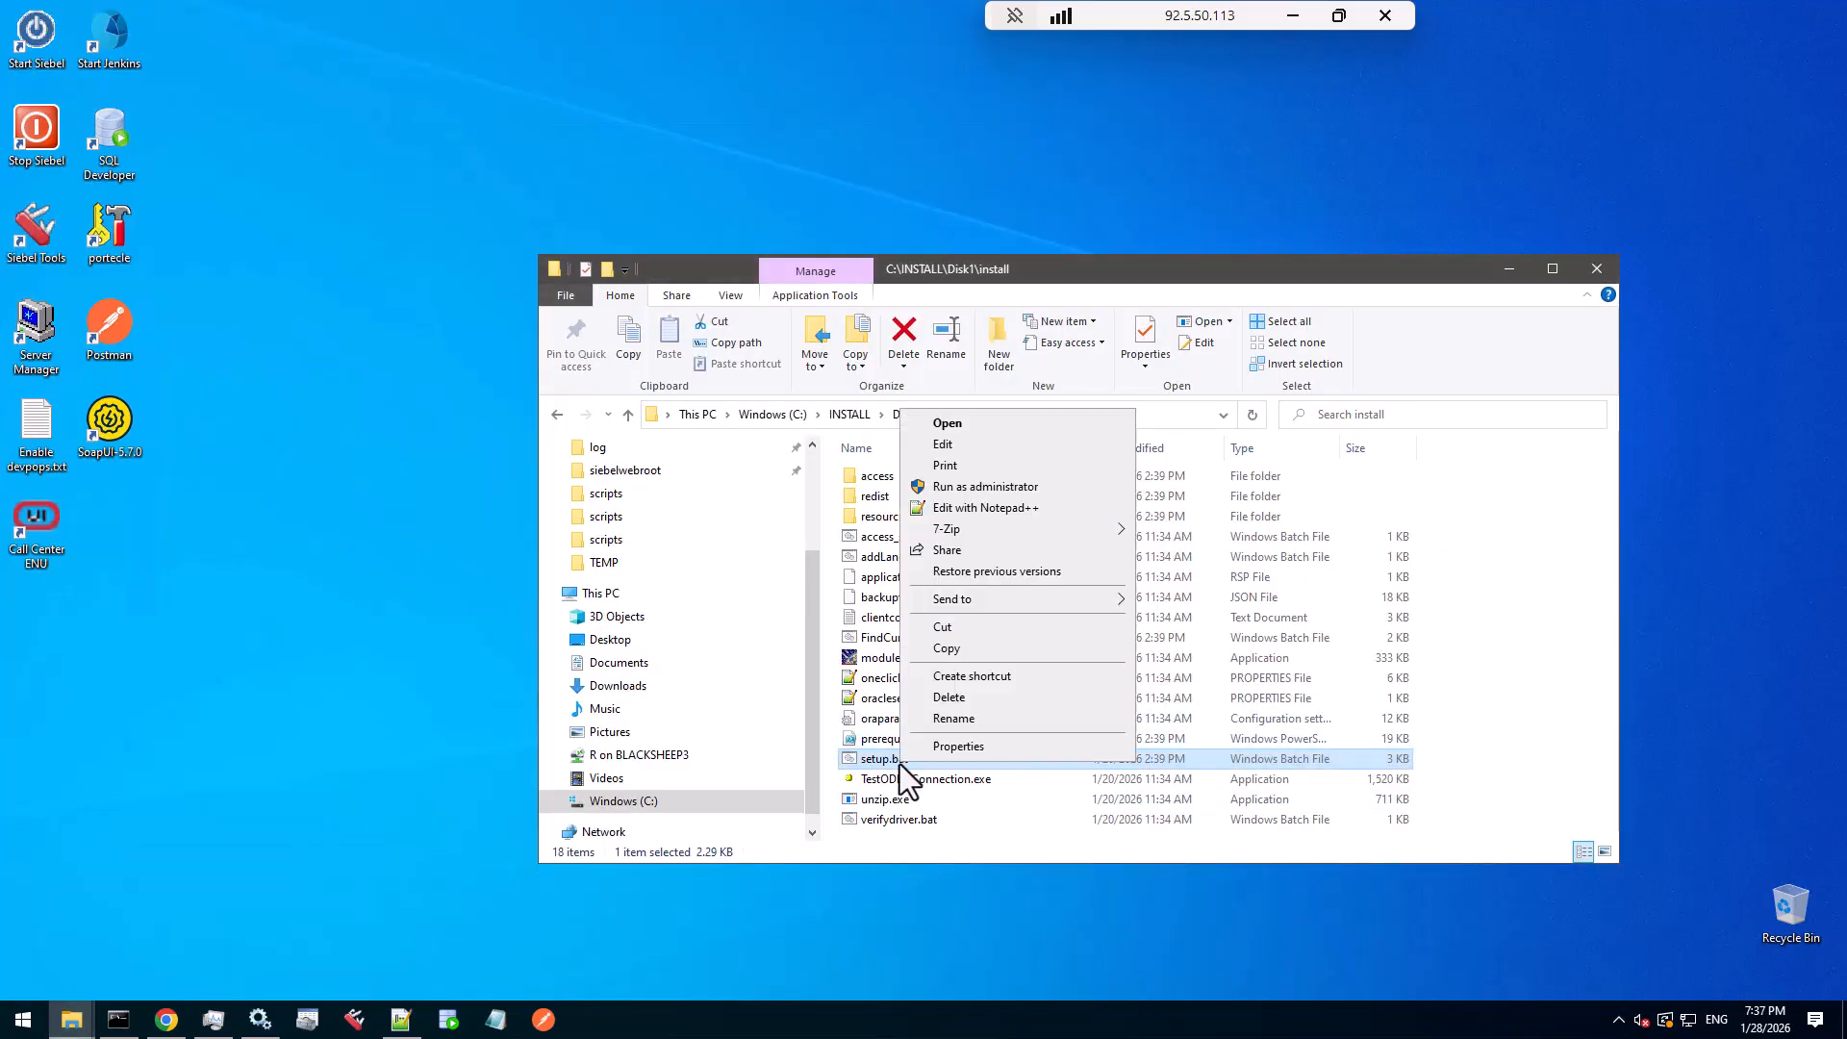
{"action": "left_click", "coordinate": [1011, 487]}
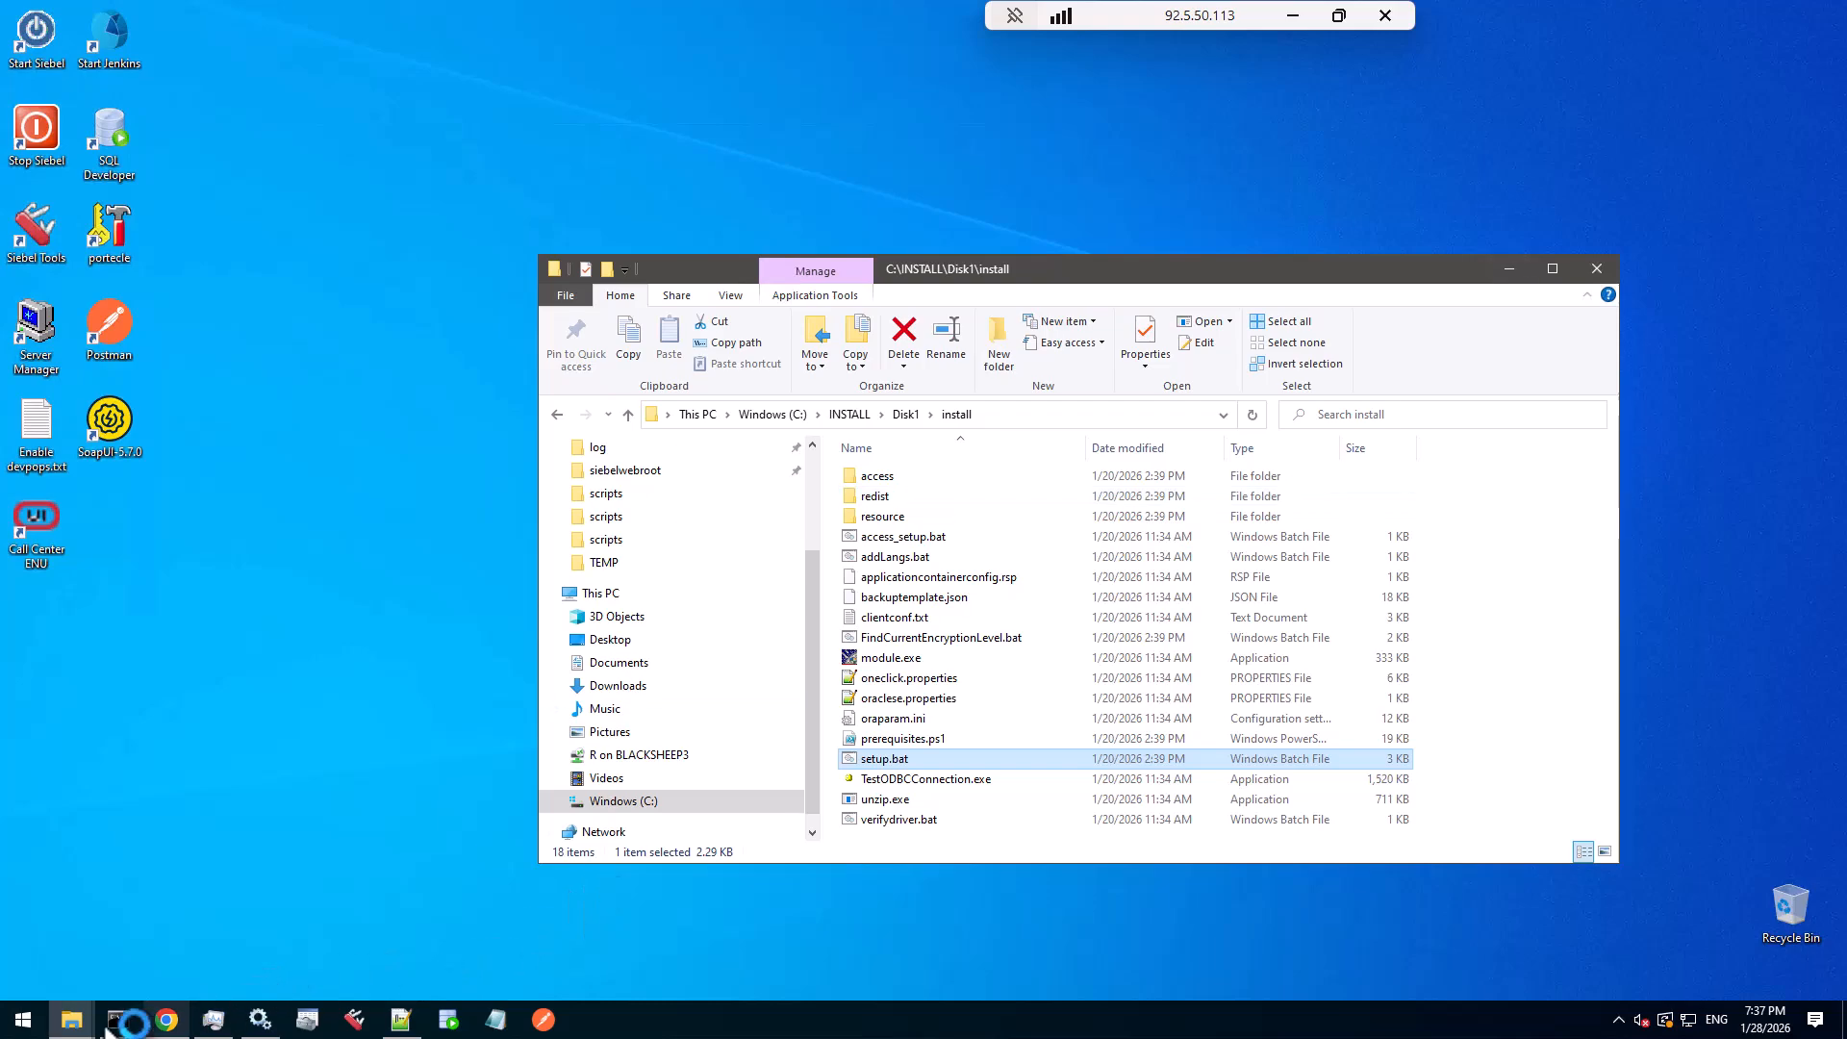
- Select the client_home network admin folder path and clear the folder windows to reveal the installer
{"action": "mouse_move", "coordinate": [77, 1018]}
{"action": "left_click", "coordinate": [82, 974]}
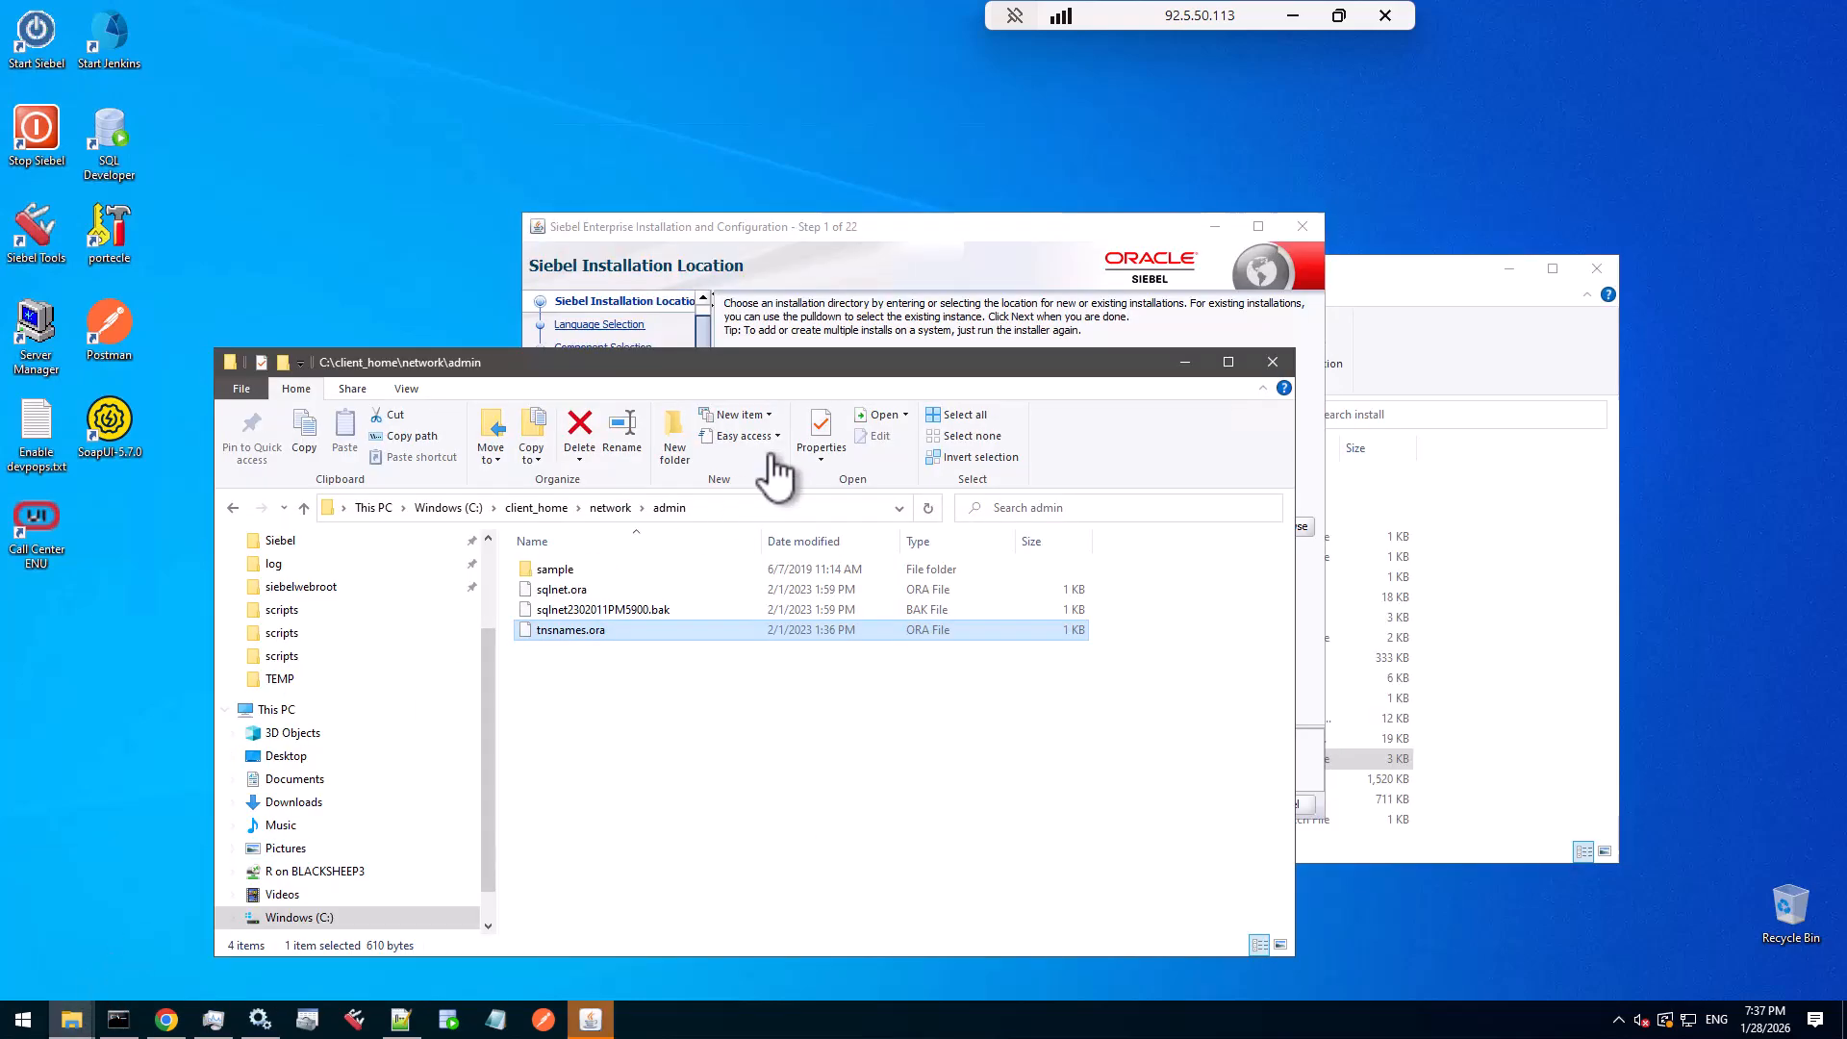
{"action": "left_click", "coordinate": [750, 511]}
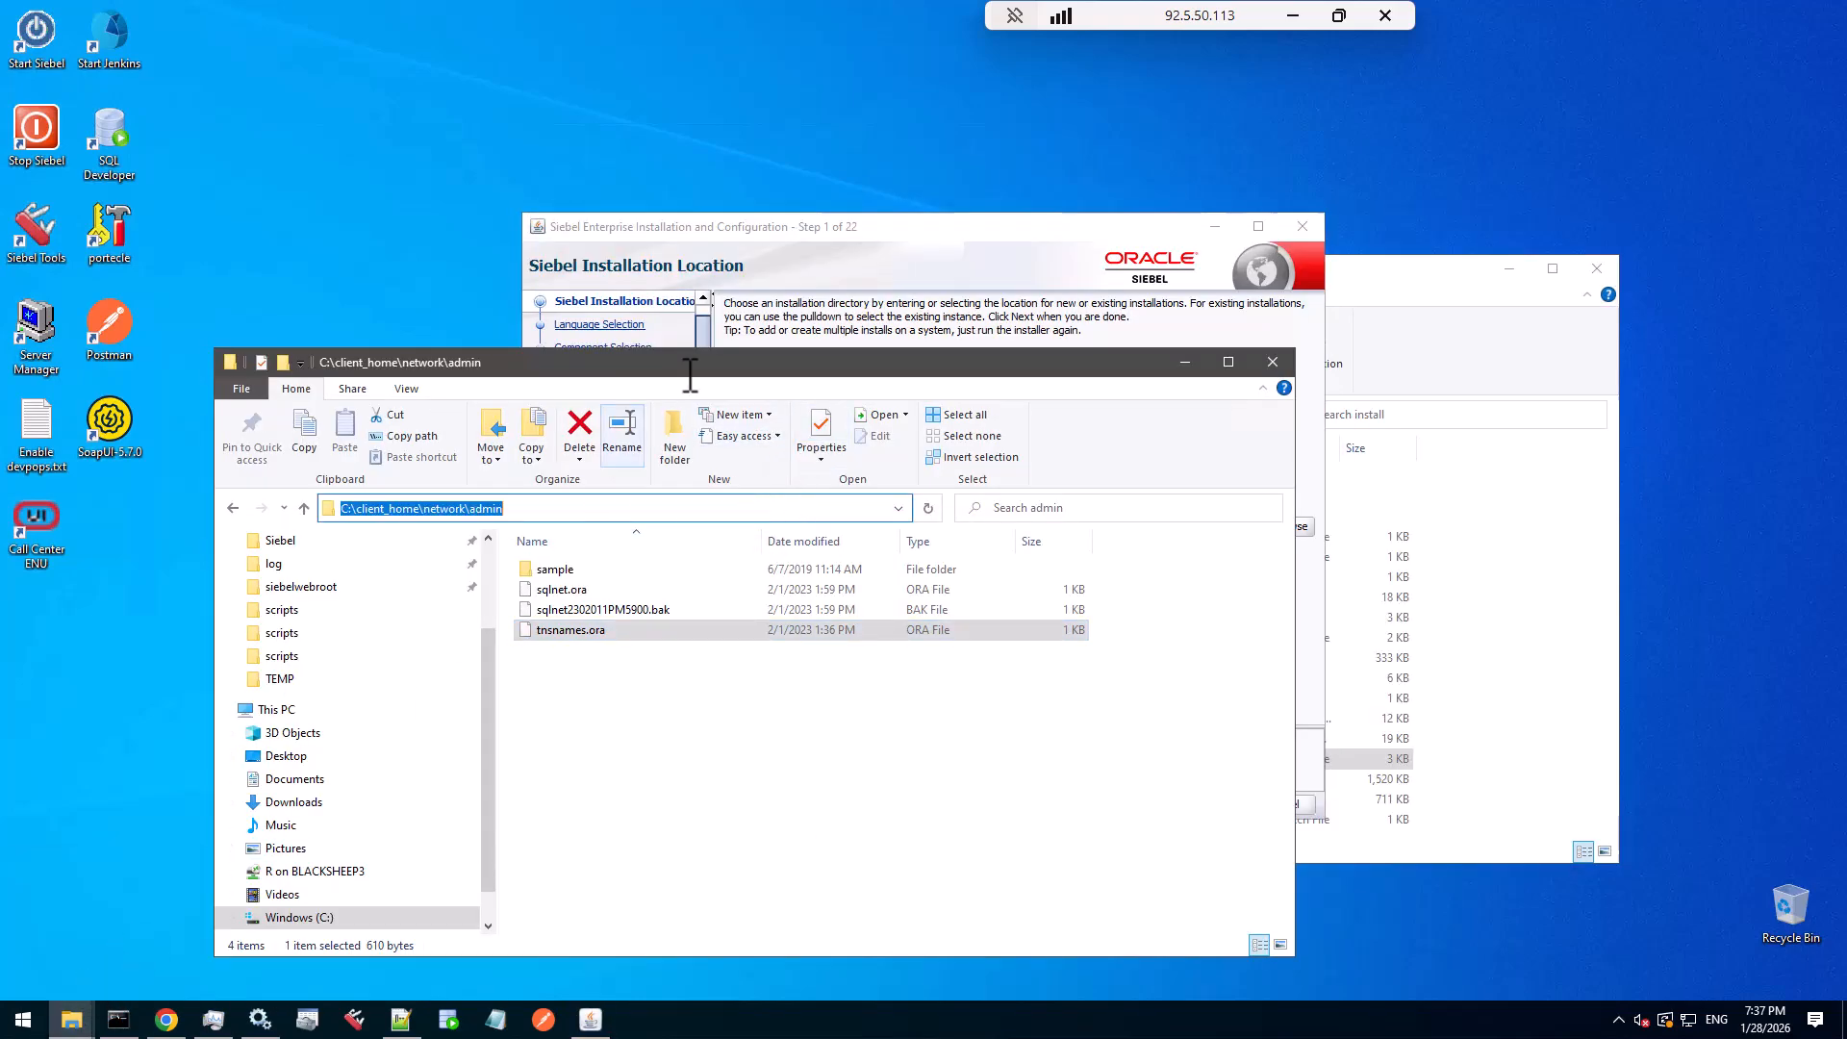
{"action": "left_click", "coordinate": [1214, 217]}
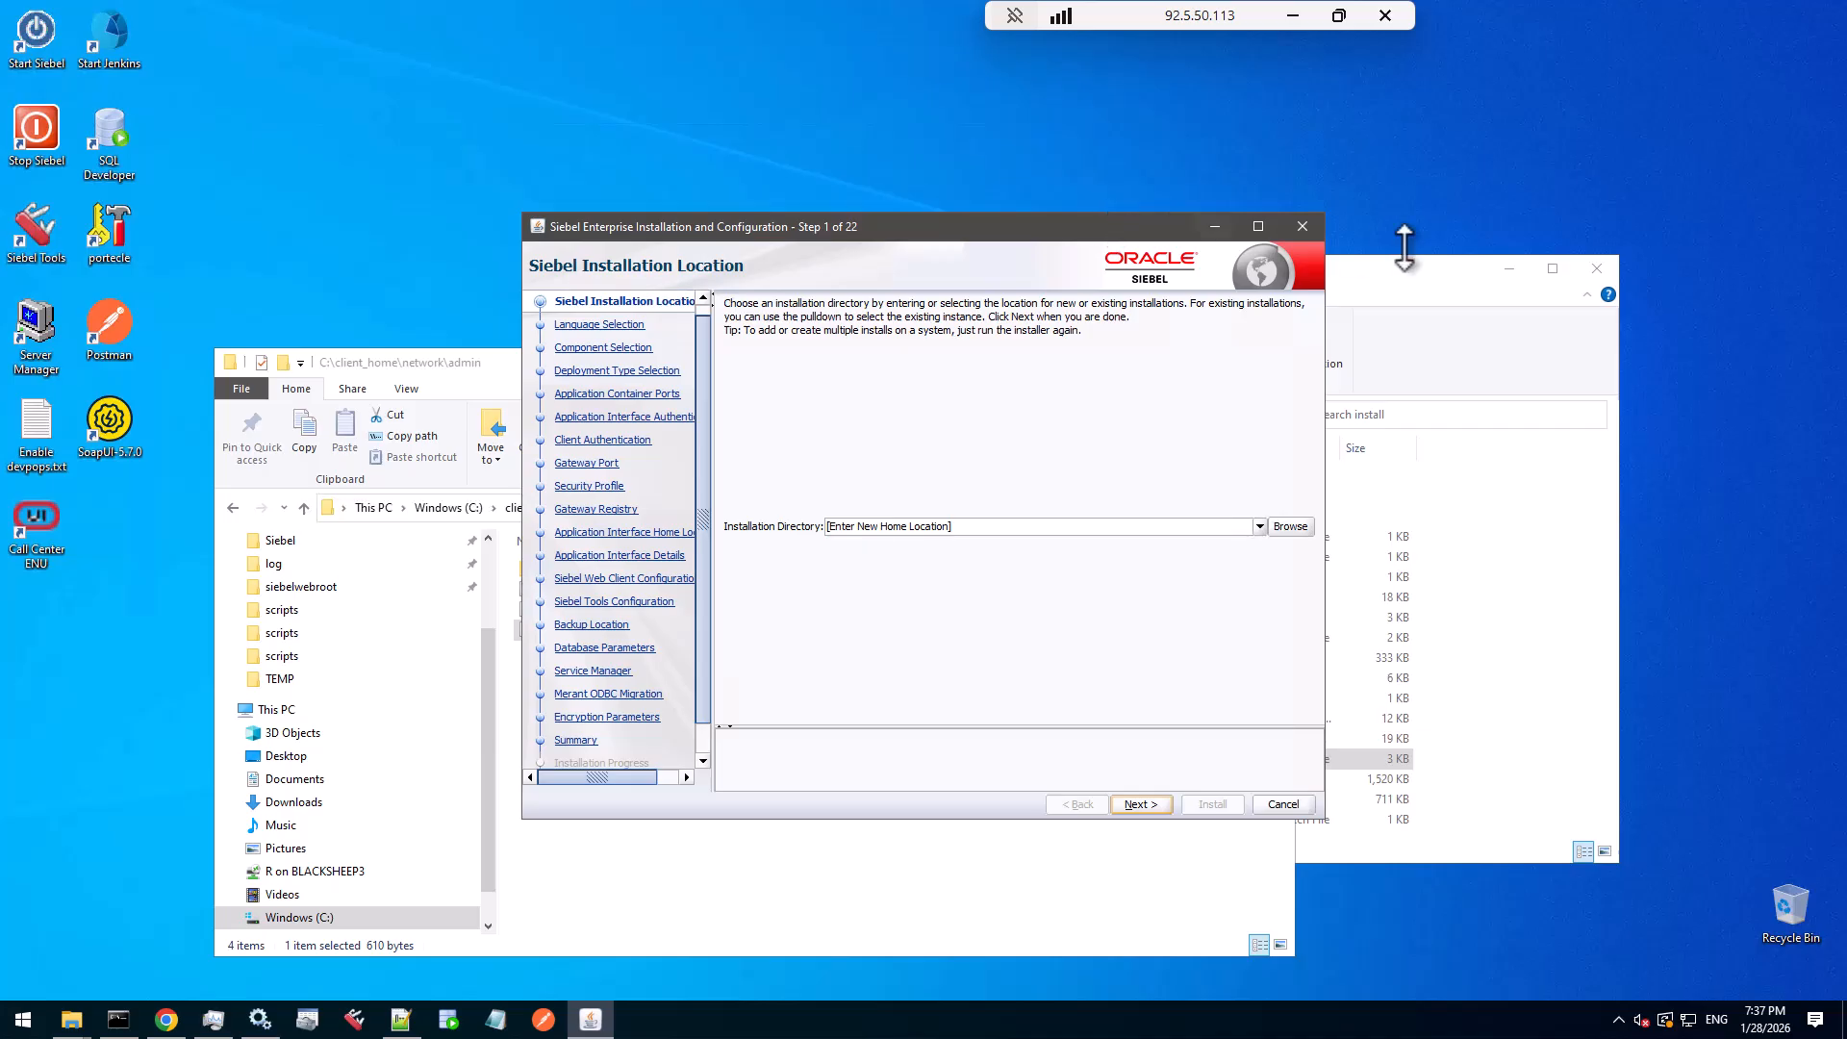
{"action": "left_click", "coordinate": [1509, 269]}
{"action": "left_click", "coordinate": [488, 364]}
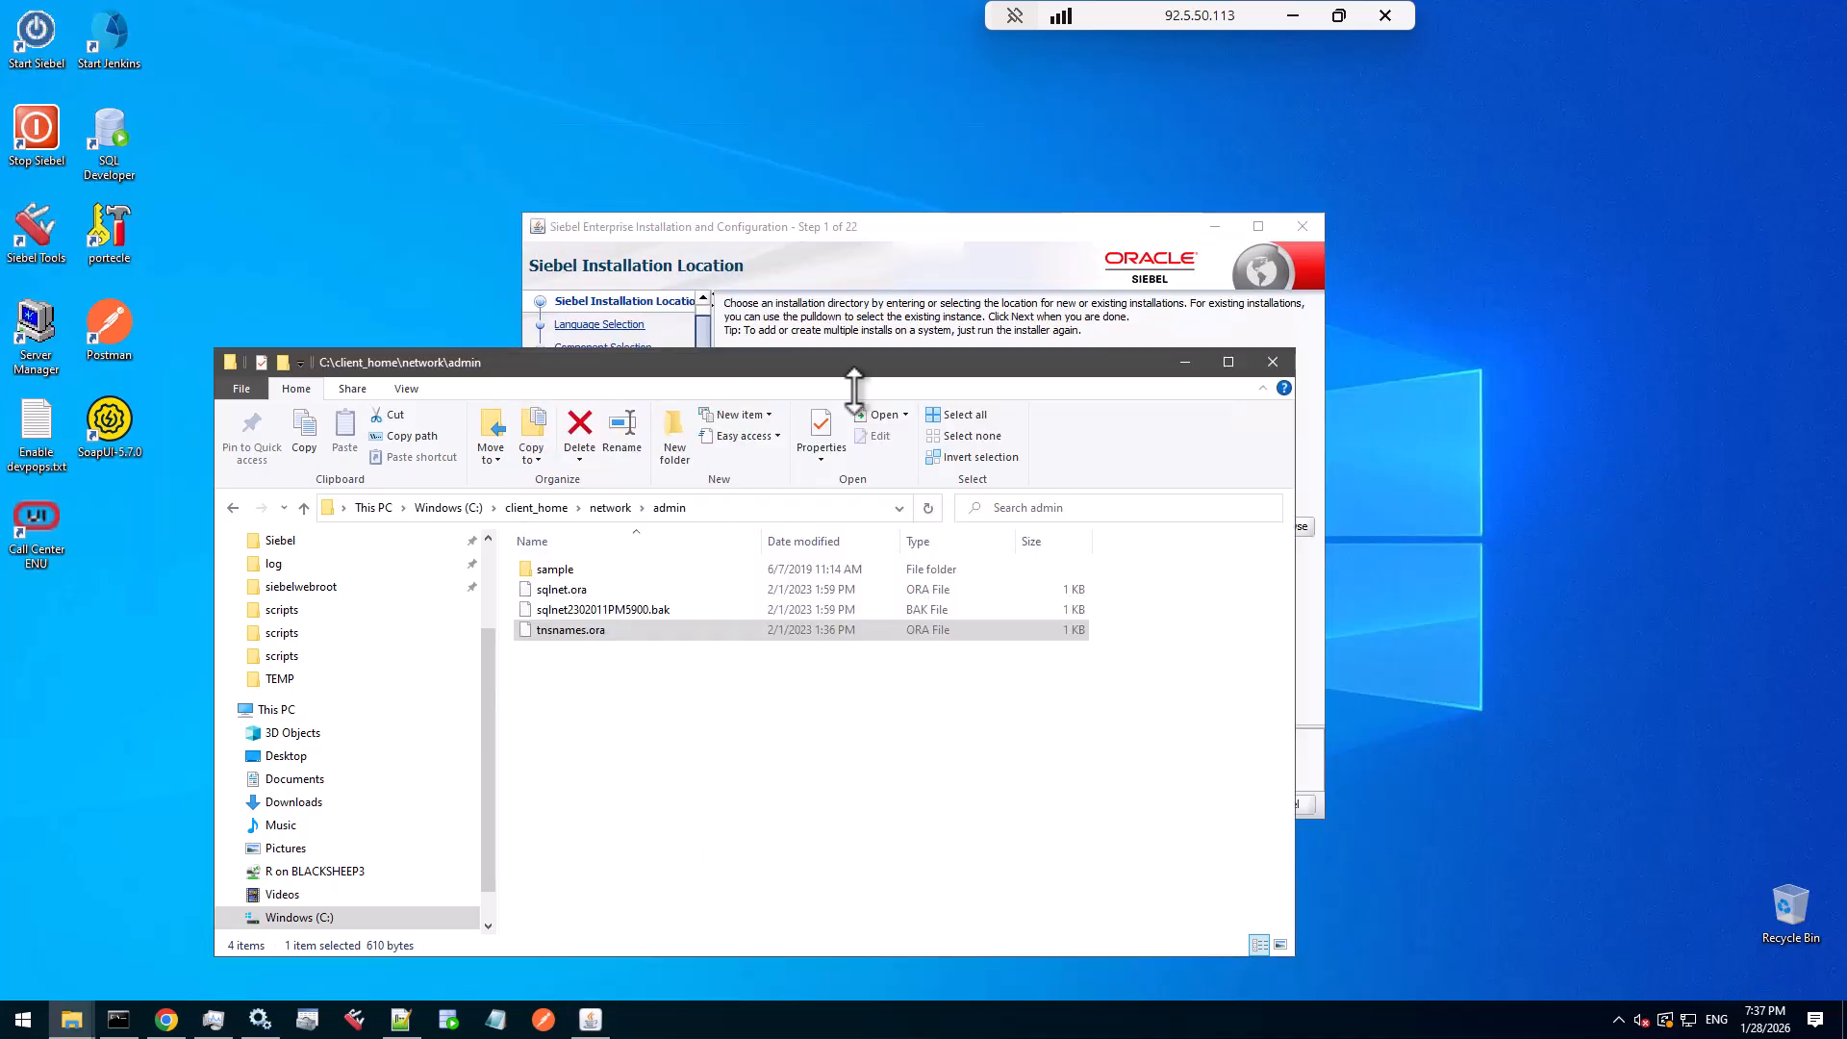
{"action": "left_click", "coordinate": [1174, 362]}
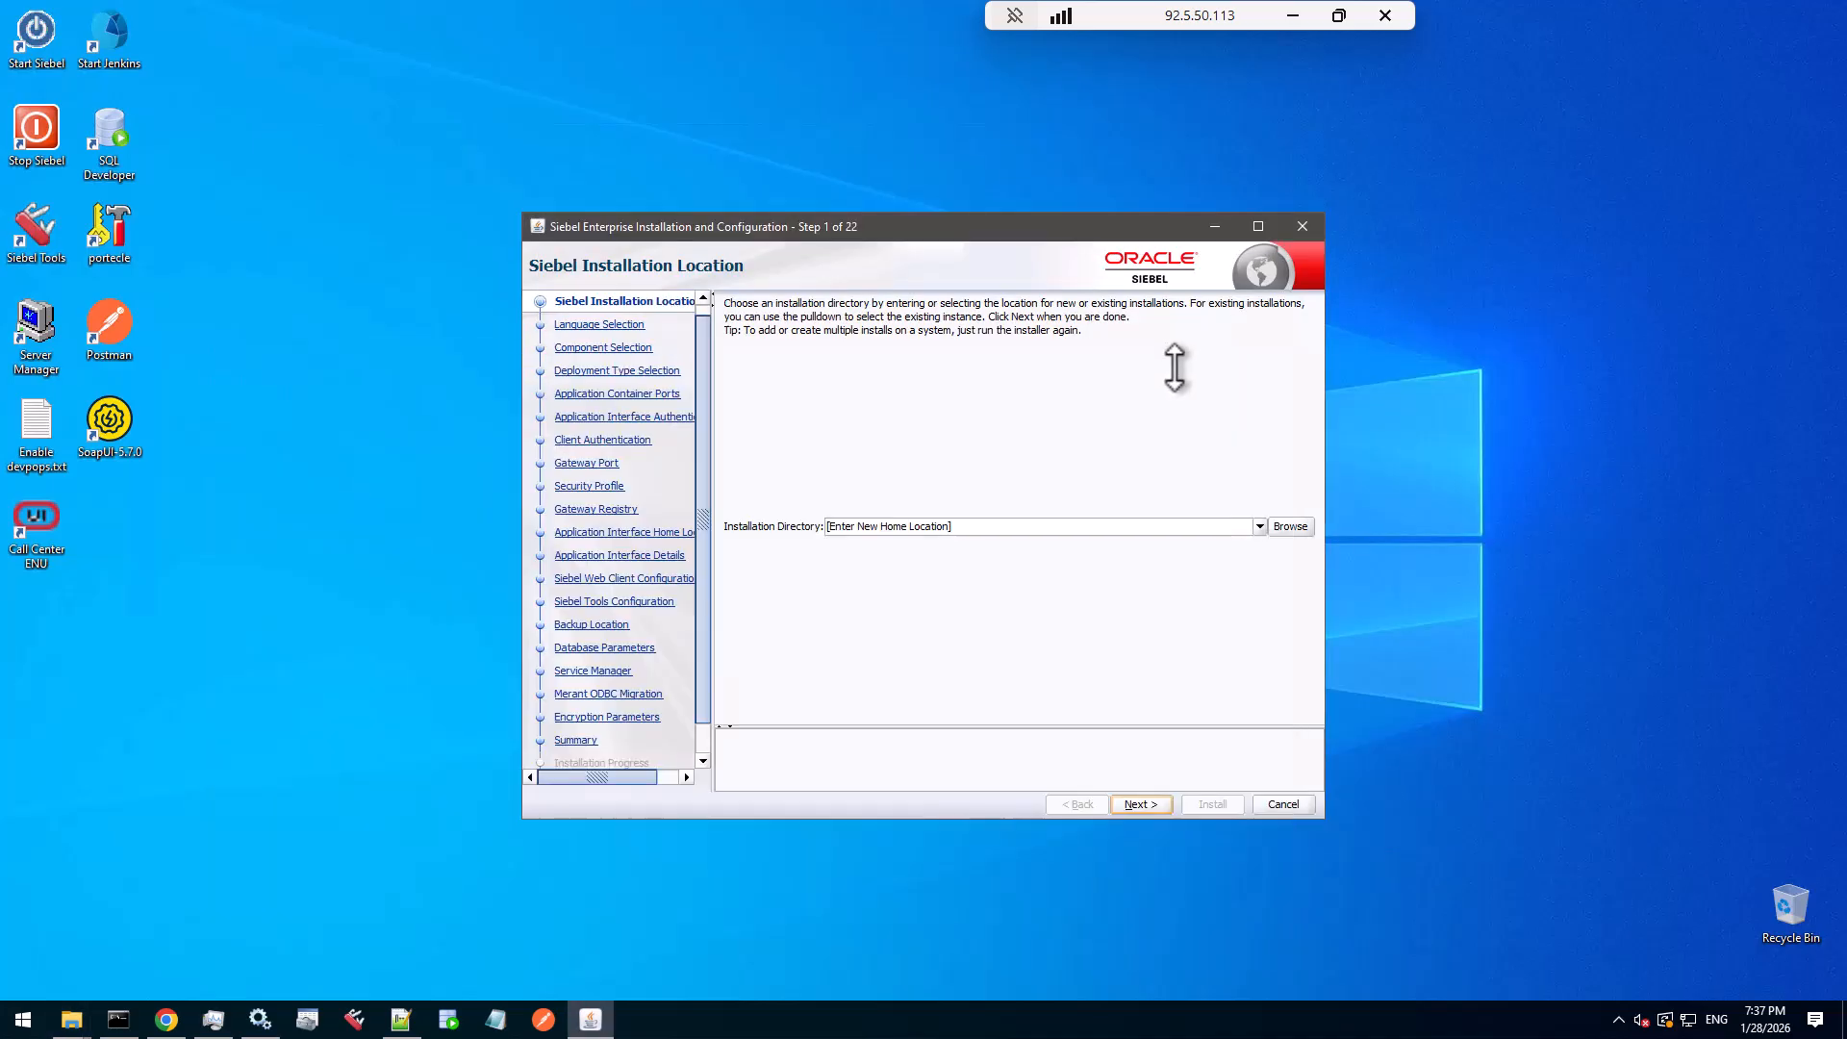
- Choose C:\Siebel\ses as the installation directory and confirm it runs on Oracle Database
{"action": "left_click", "coordinate": [1258, 526]}
{"action": "left_click", "coordinate": [900, 575]}
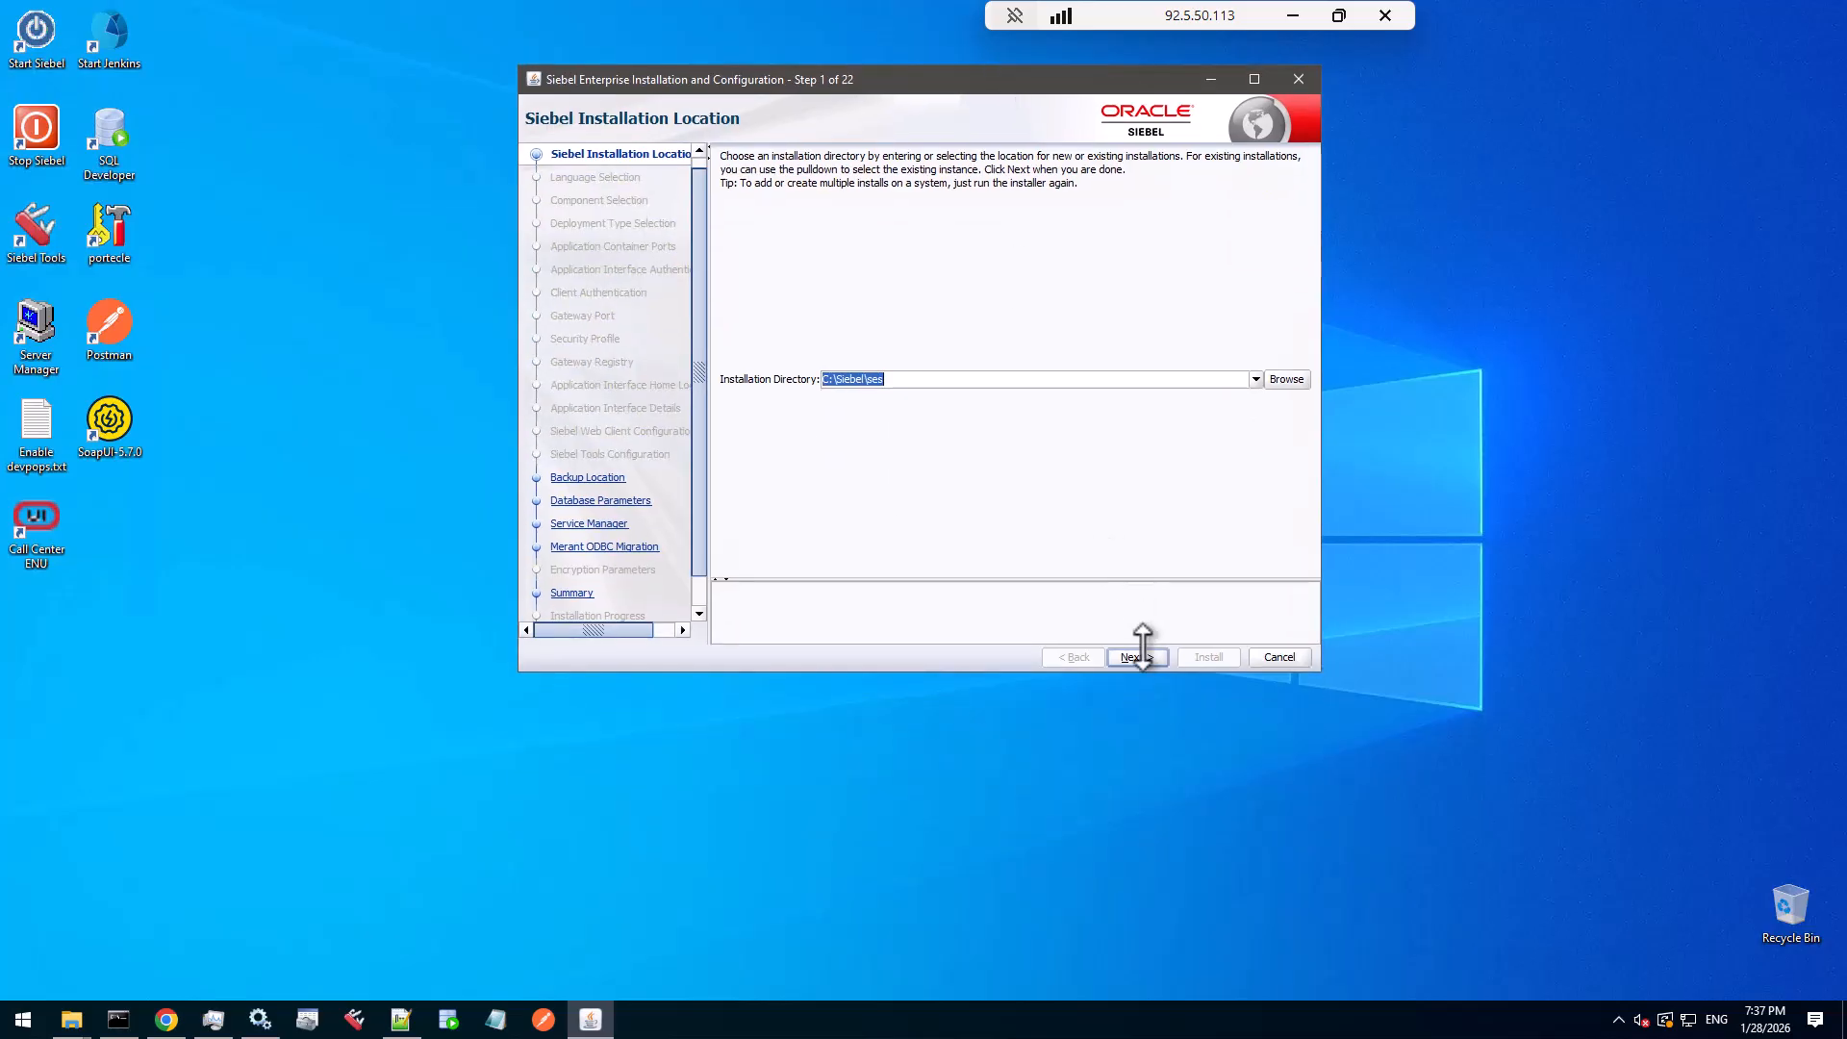
{"action": "left_click", "coordinate": [1138, 657]}
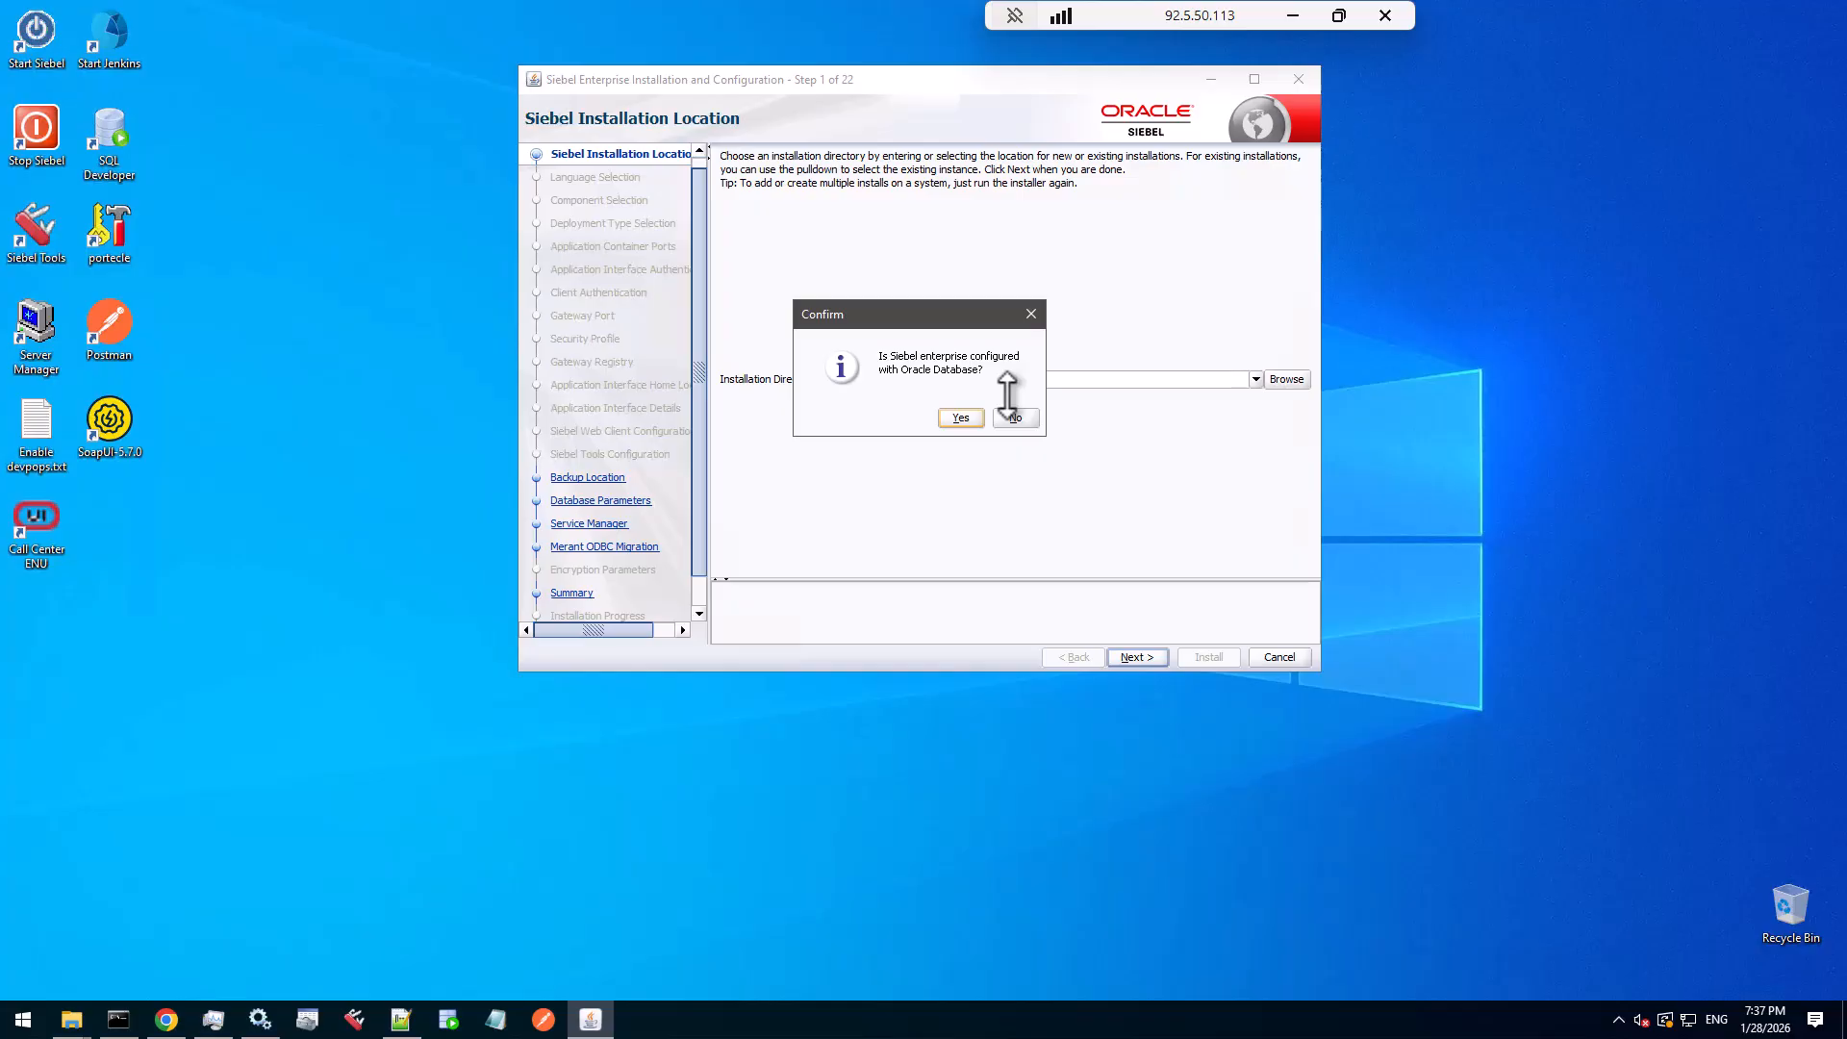
{"action": "left_click", "coordinate": [960, 416]}
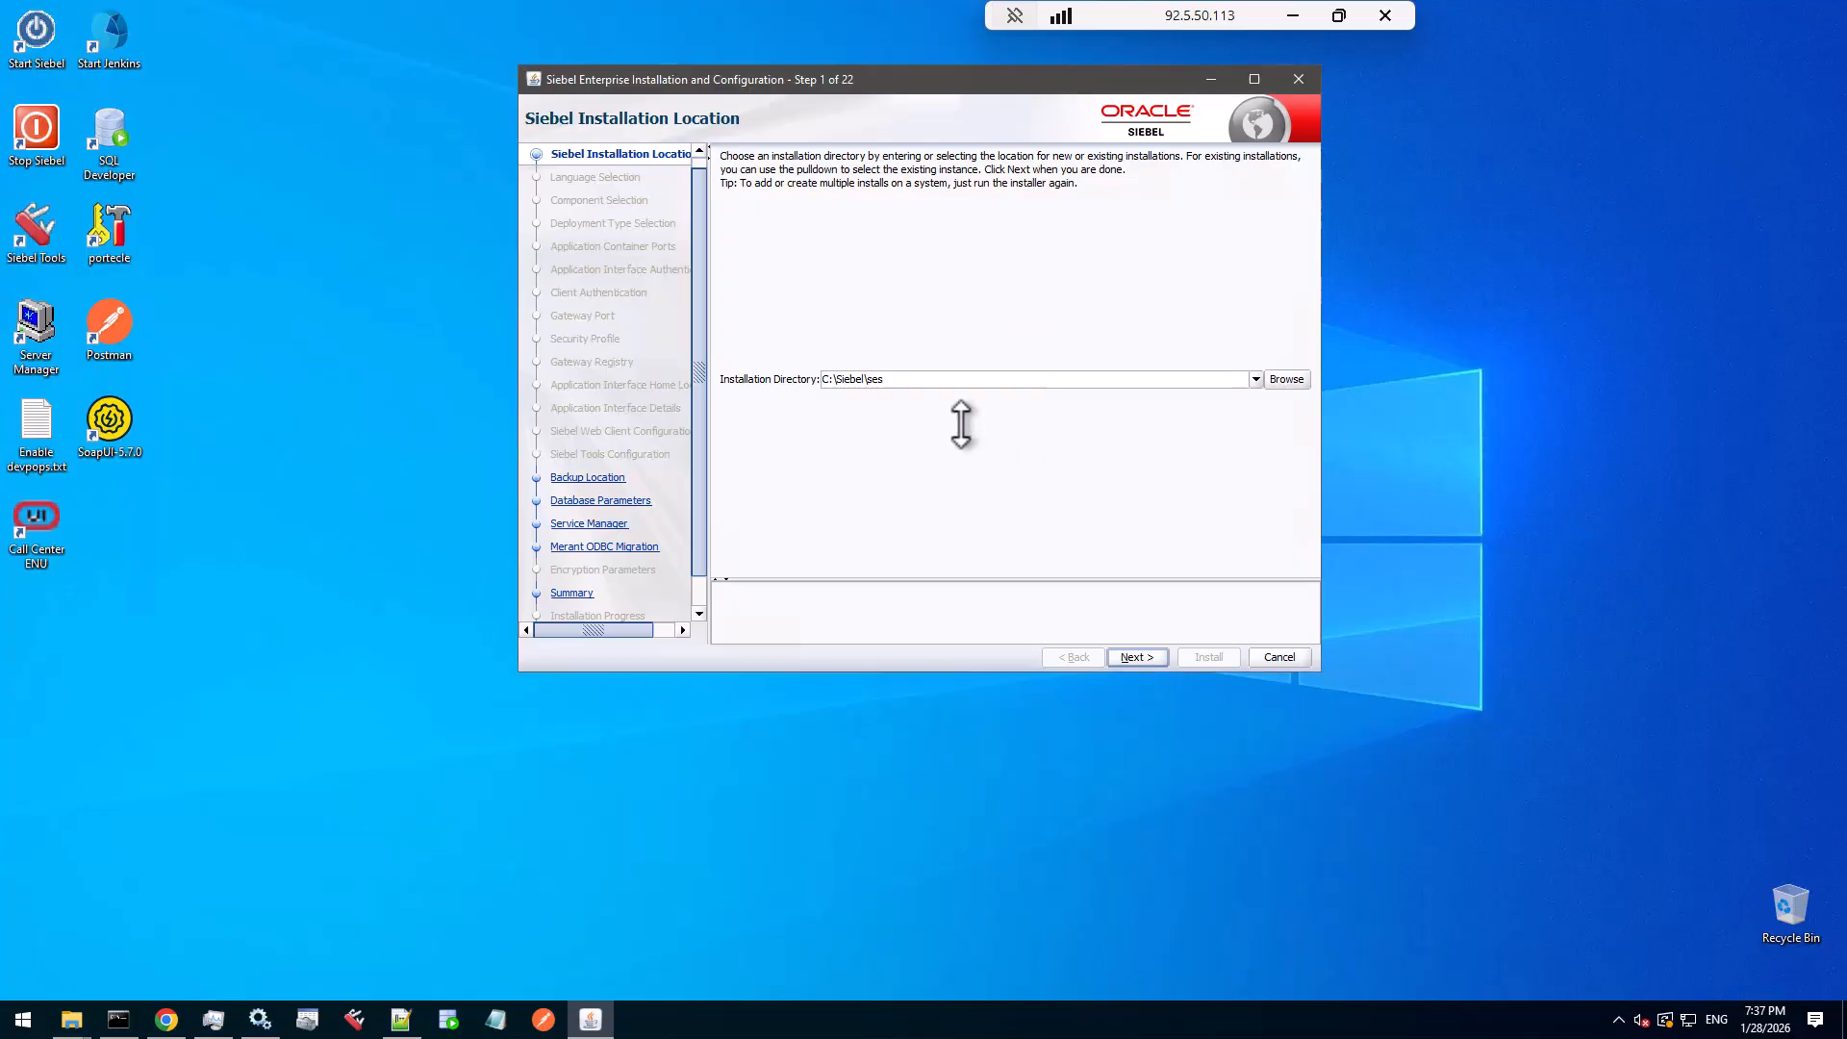
- Keep the default backup location and enlarge the installer window
{"action": "left_click", "coordinate": [1143, 657]}
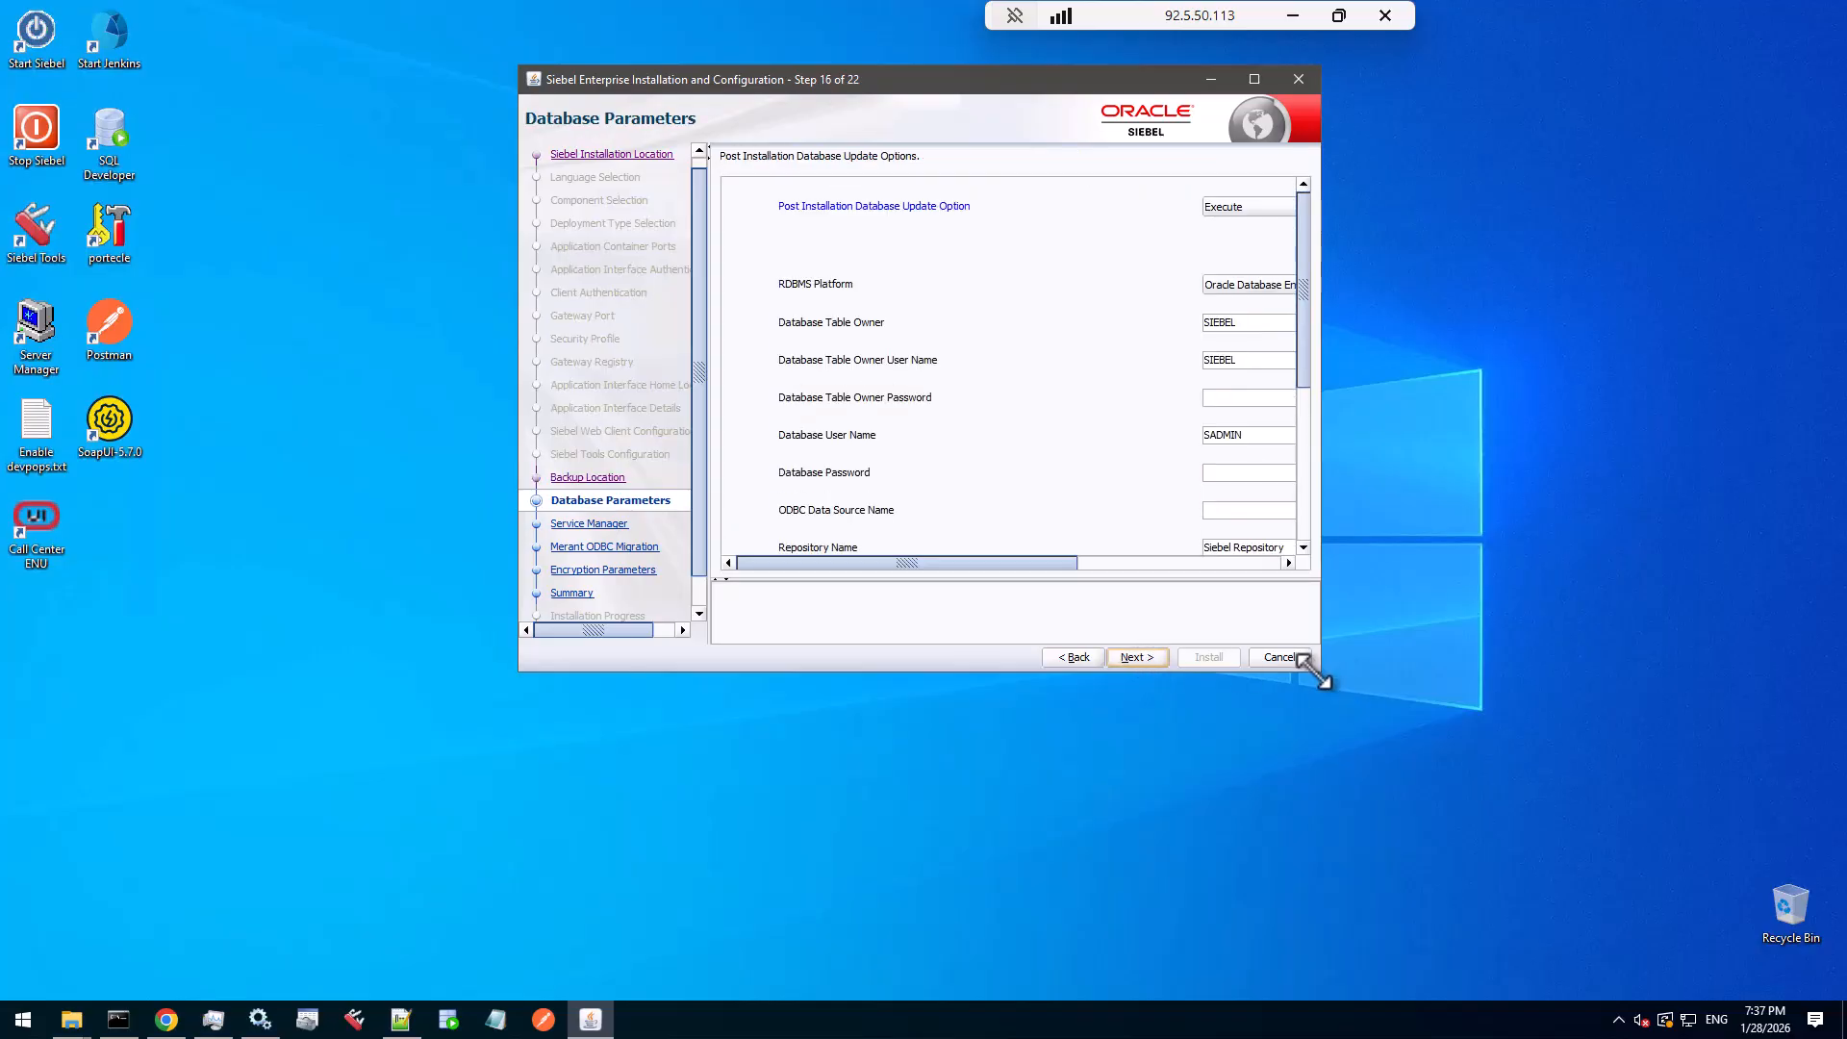
{"action": "left_click_drag", "start_coordinate": [1320, 677], "coordinate": [1751, 832]}
{"action": "left_click_drag", "start_coordinate": [1266, 85], "coordinate": [1078, 96]}
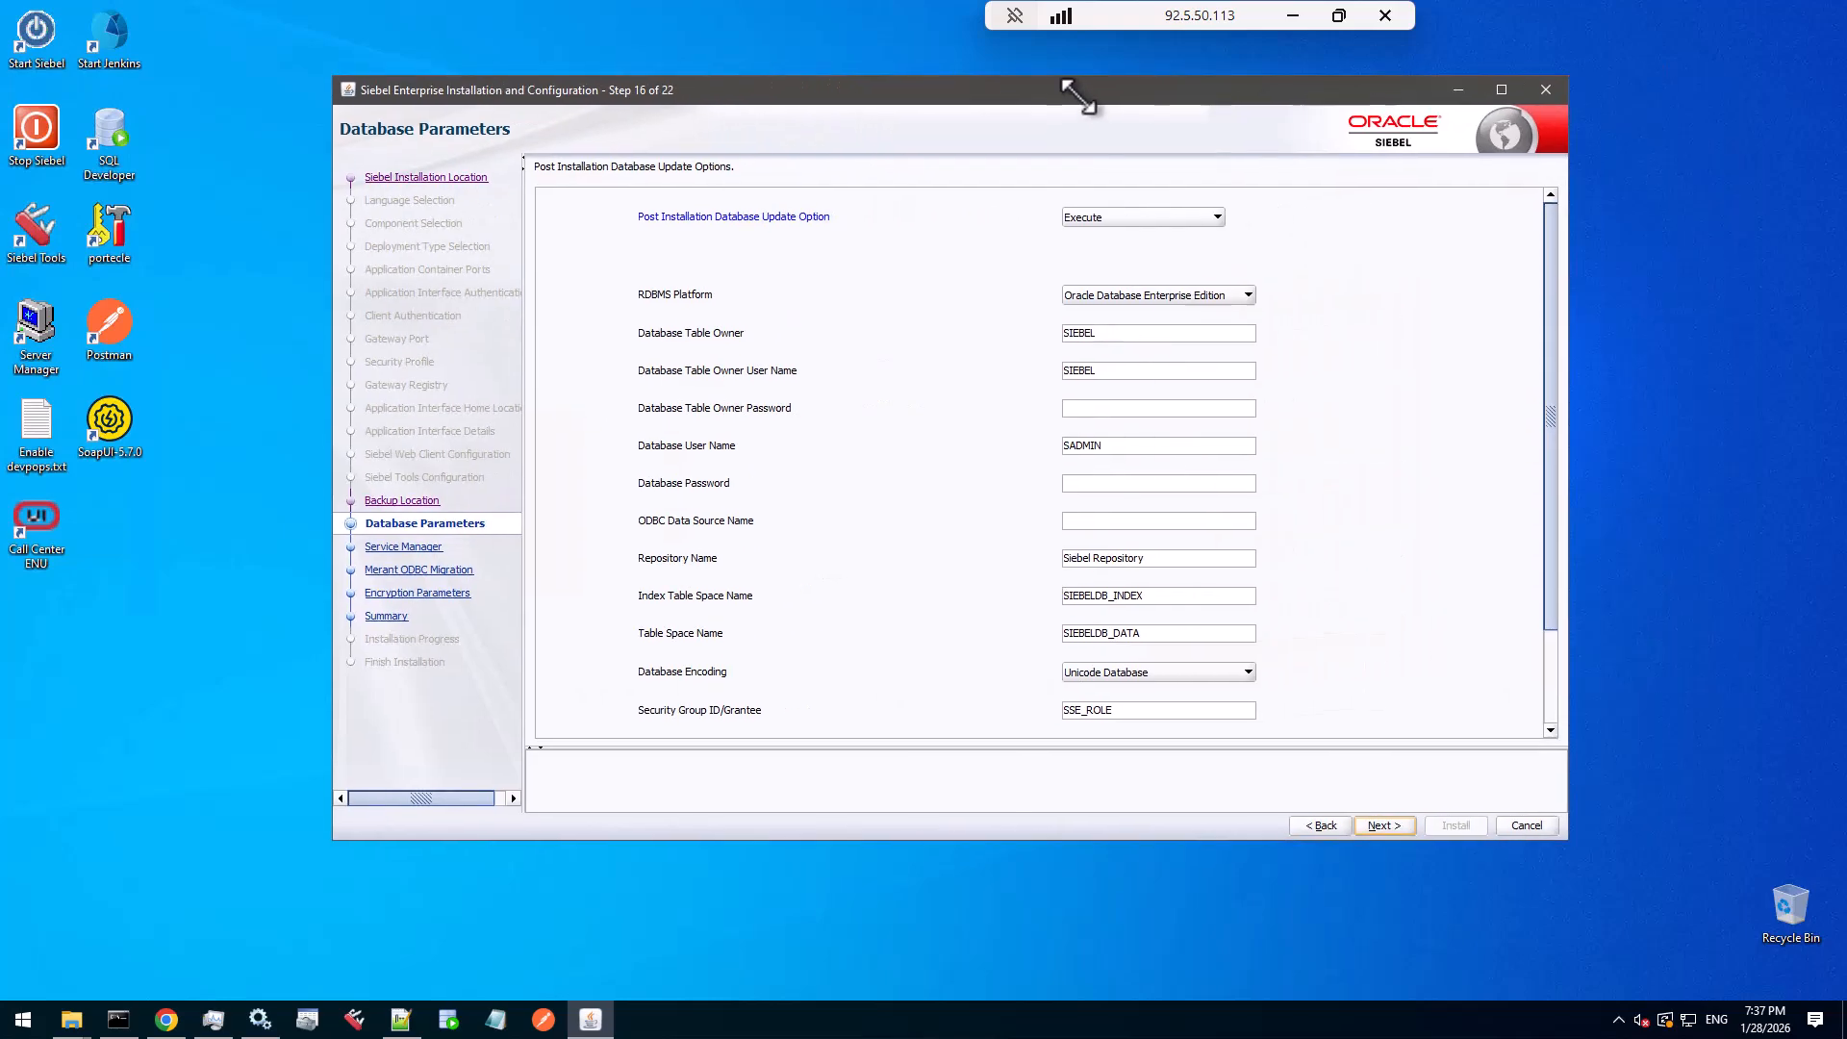
- Set Post Installation Database Update Option to Skip and confirm the skip warning
{"action": "left_click", "coordinate": [1217, 215]}
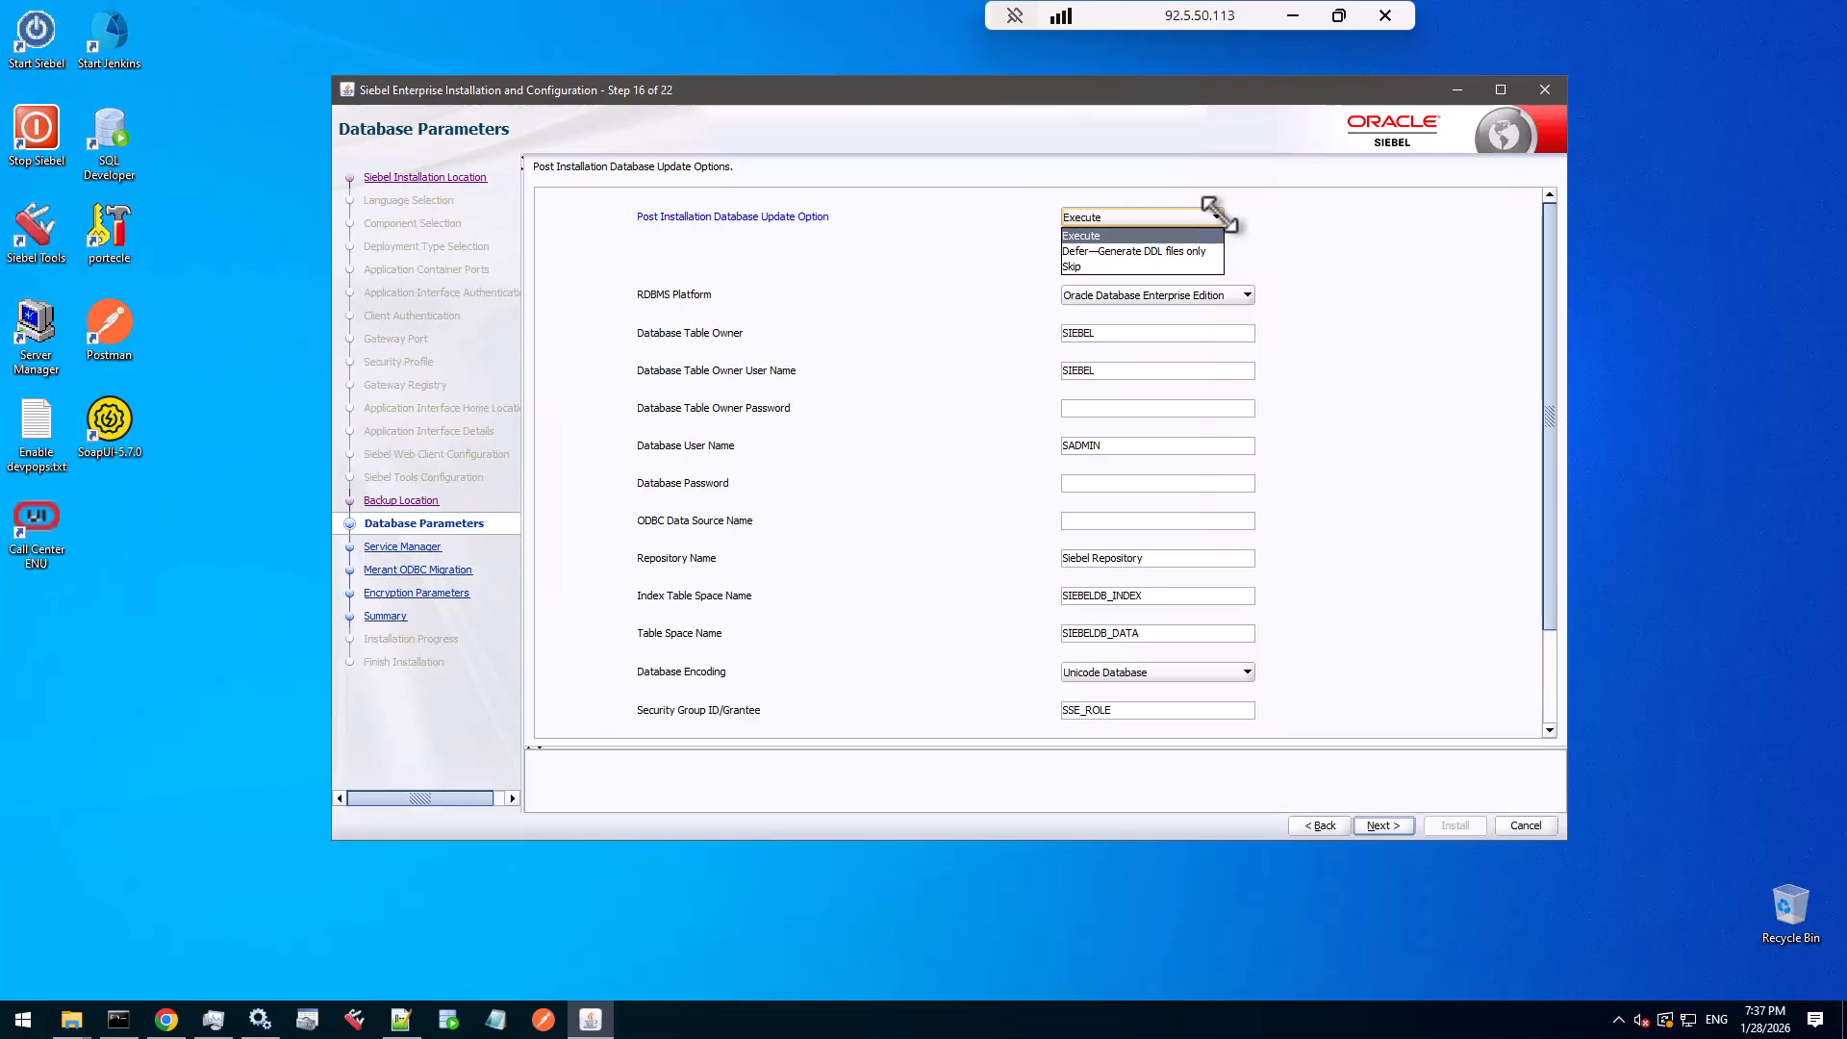
{"action": "left_click", "coordinate": [1186, 266]}
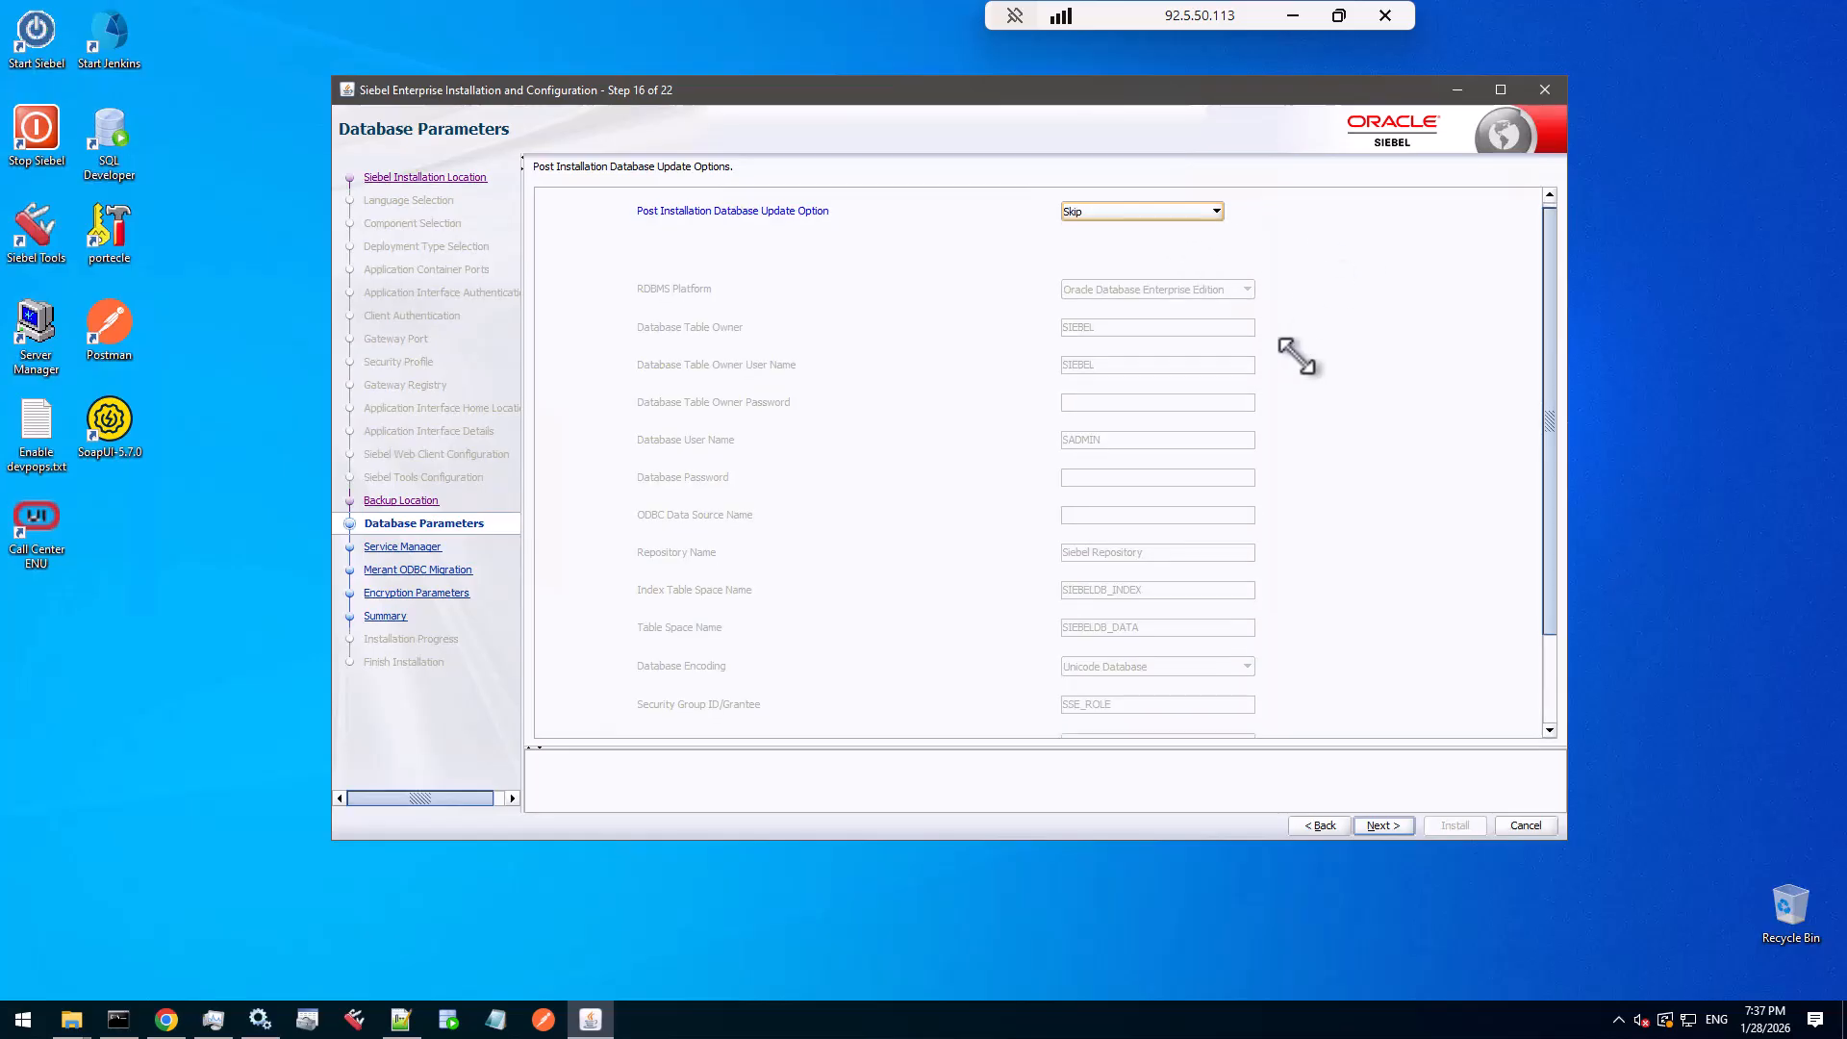
{"action": "left_click", "coordinate": [1382, 825]}
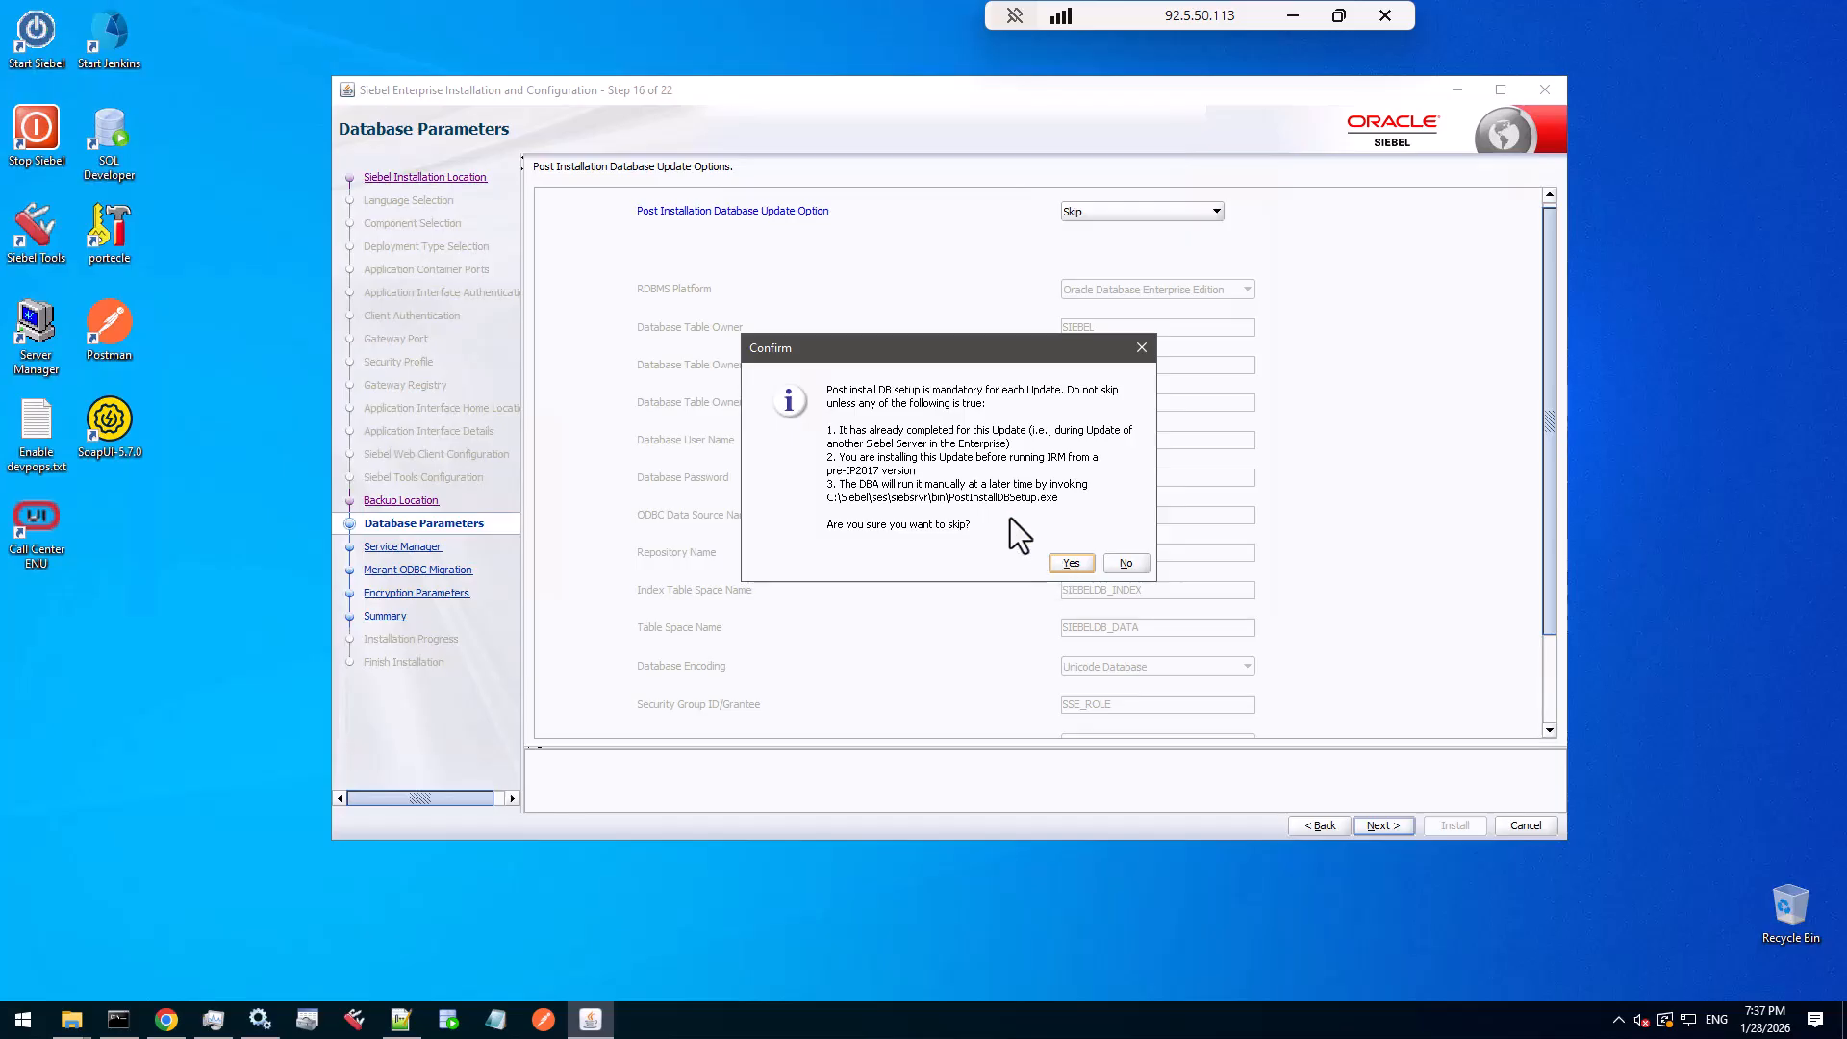
{"action": "left_click", "coordinate": [1071, 563]}
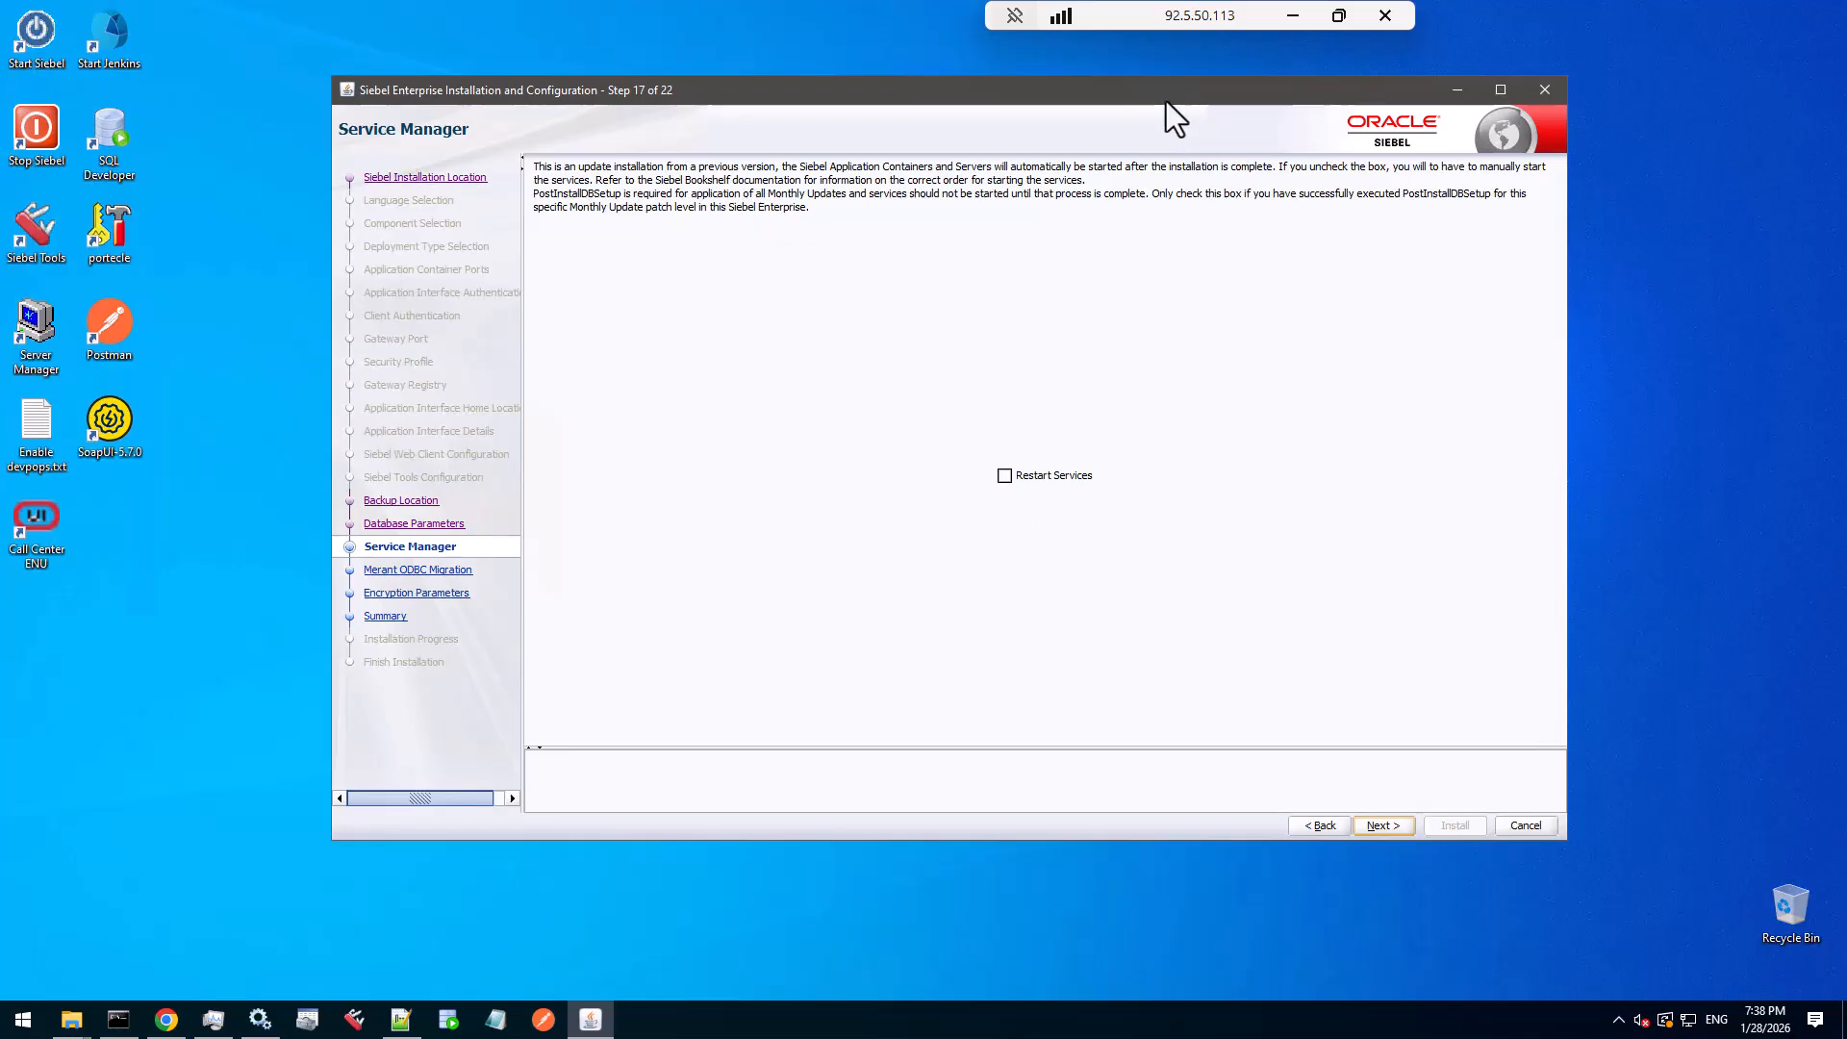
- Reposition the installer window, leaving Restart Services unchecked on the Service Manager step
{"action": "left_click_drag", "start_coordinate": [1166, 101], "coordinate": [1131, 108]}
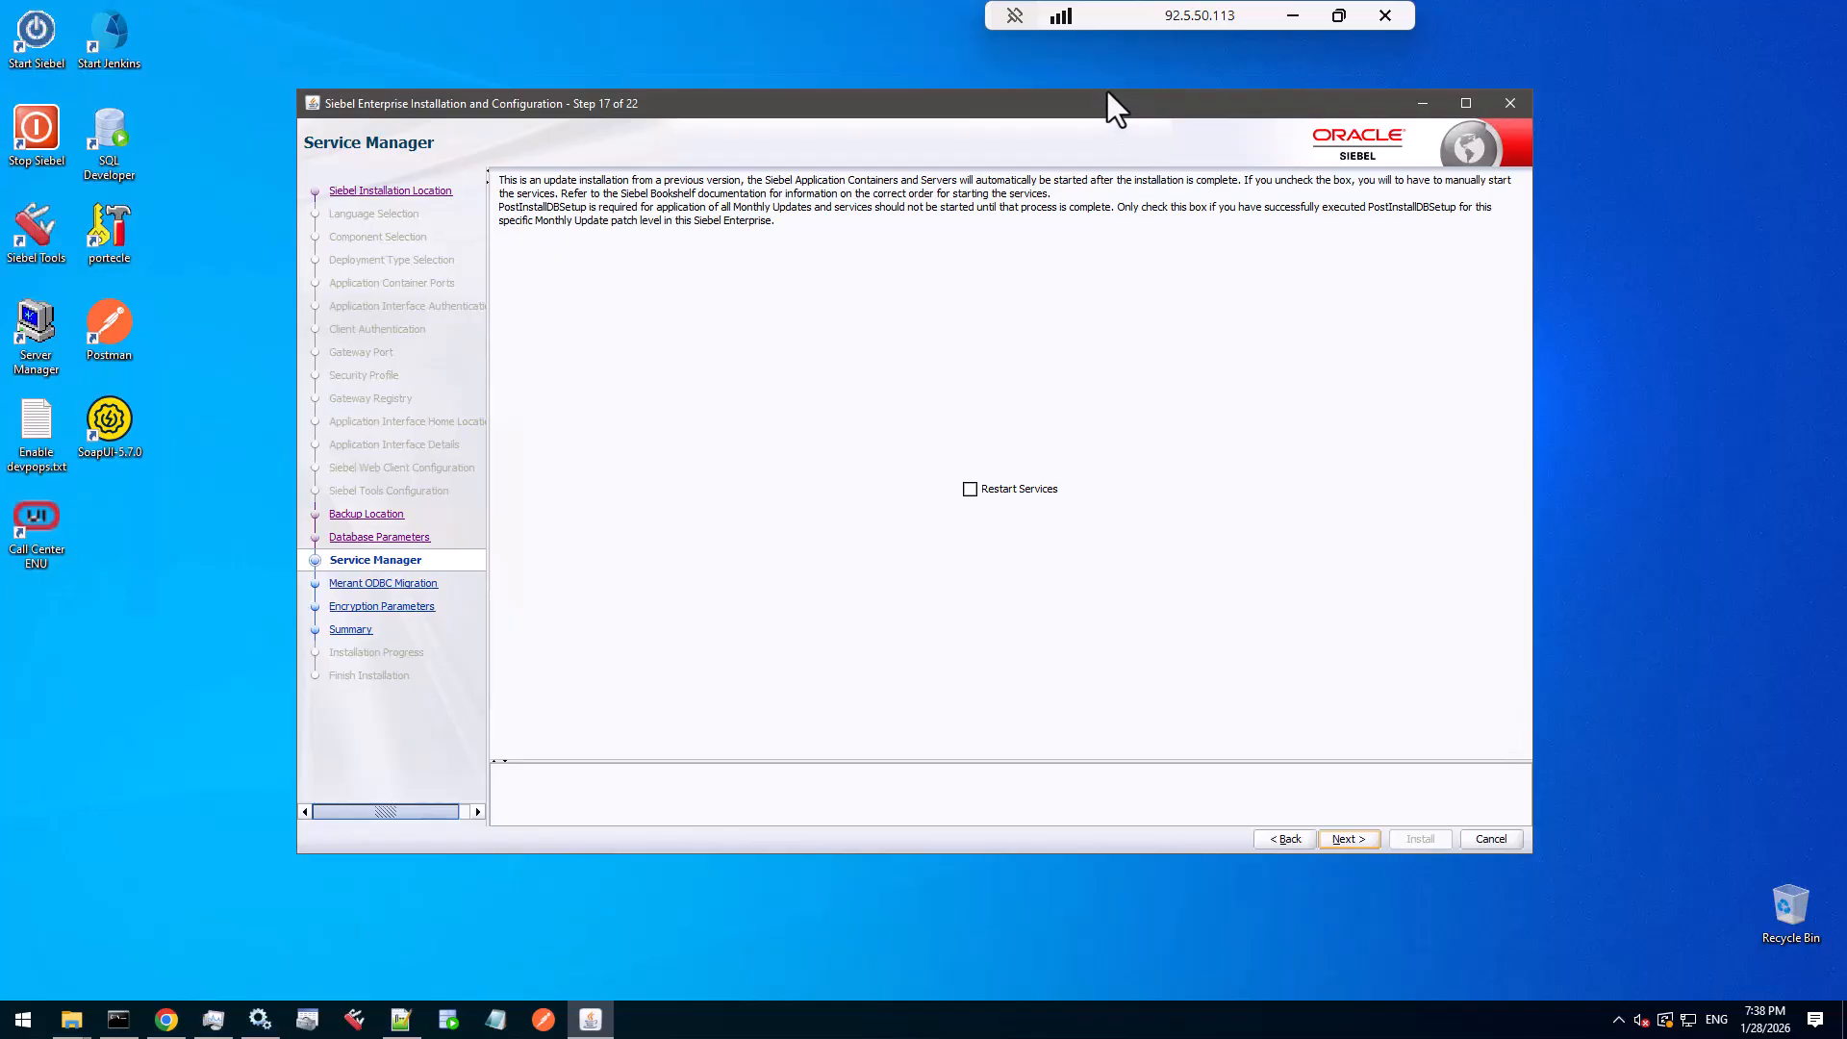
{"action": "mouse_move", "coordinate": [1114, 108]}
{"action": "left_mouse_down"}
{"action": "mouse_move", "coordinate": [1112, 71]}
{"action": "mouse_move", "coordinate": [1103, 135]}
{"action": "left_mouse_up"}
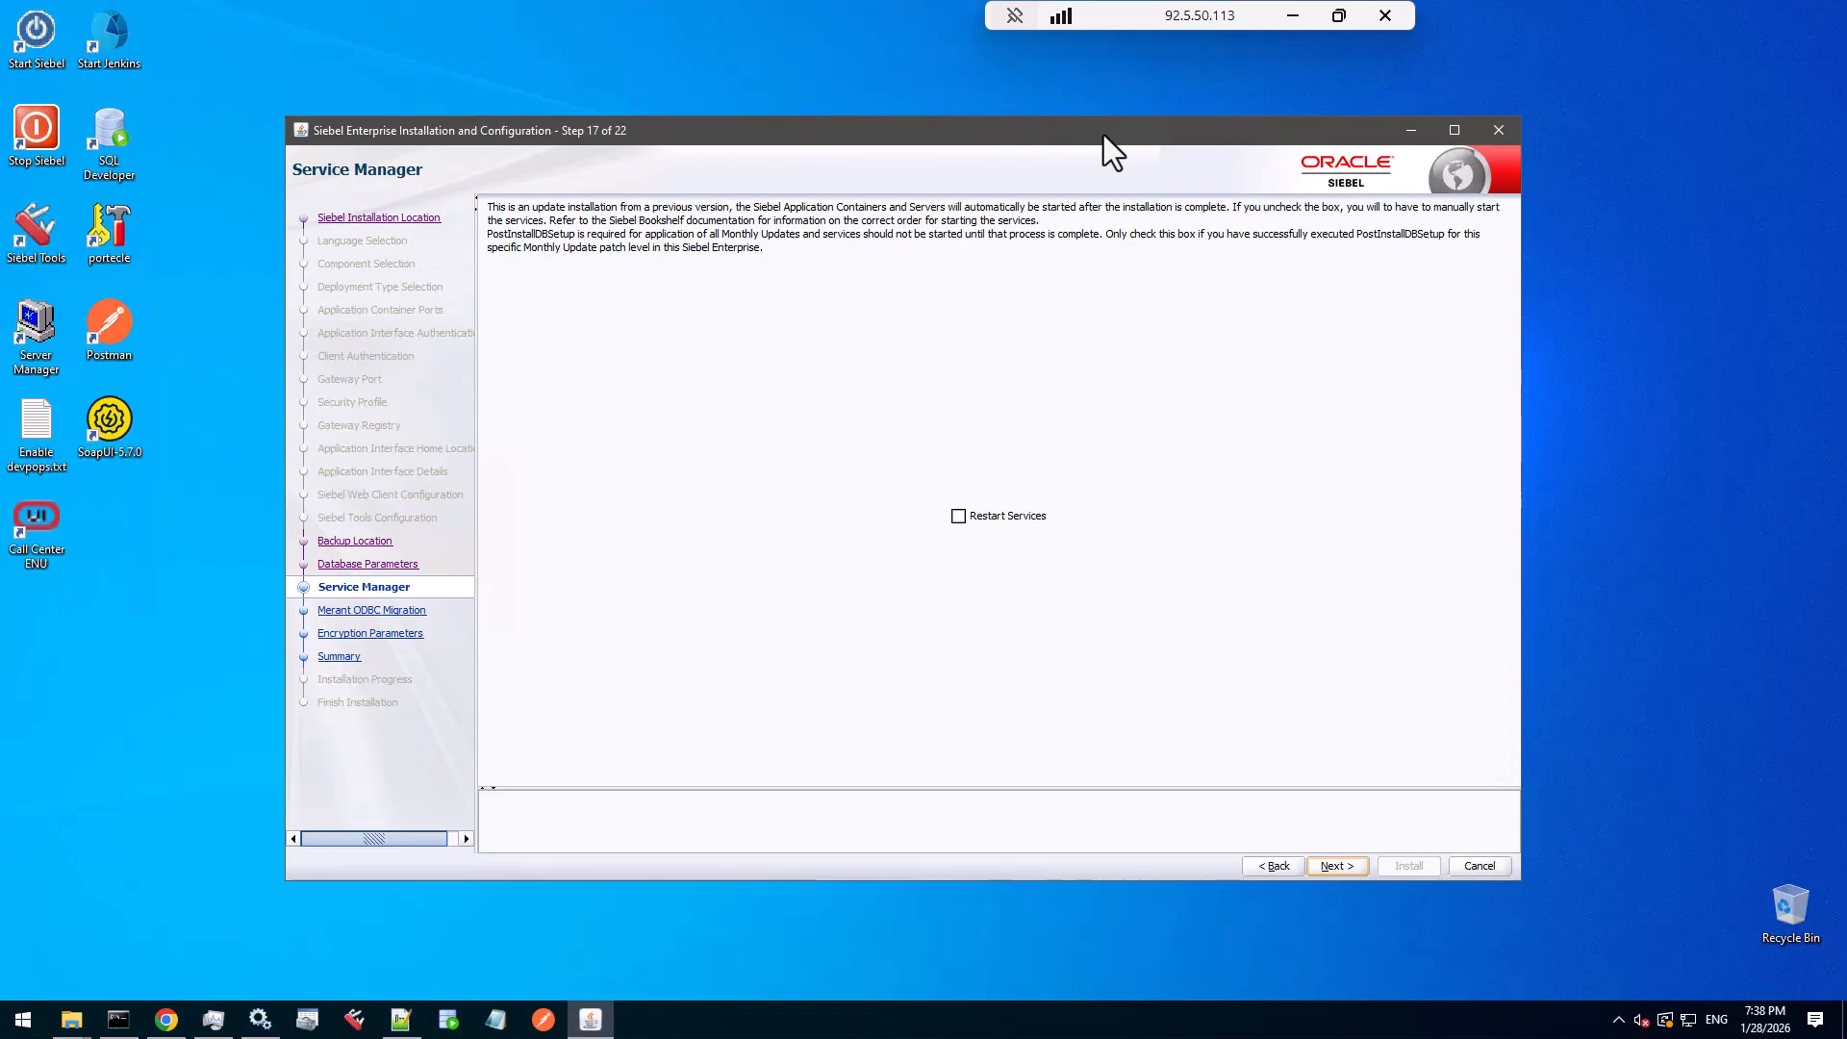
{"action": "left_click_drag", "start_coordinate": [1104, 135], "coordinate": [1106, 101]}
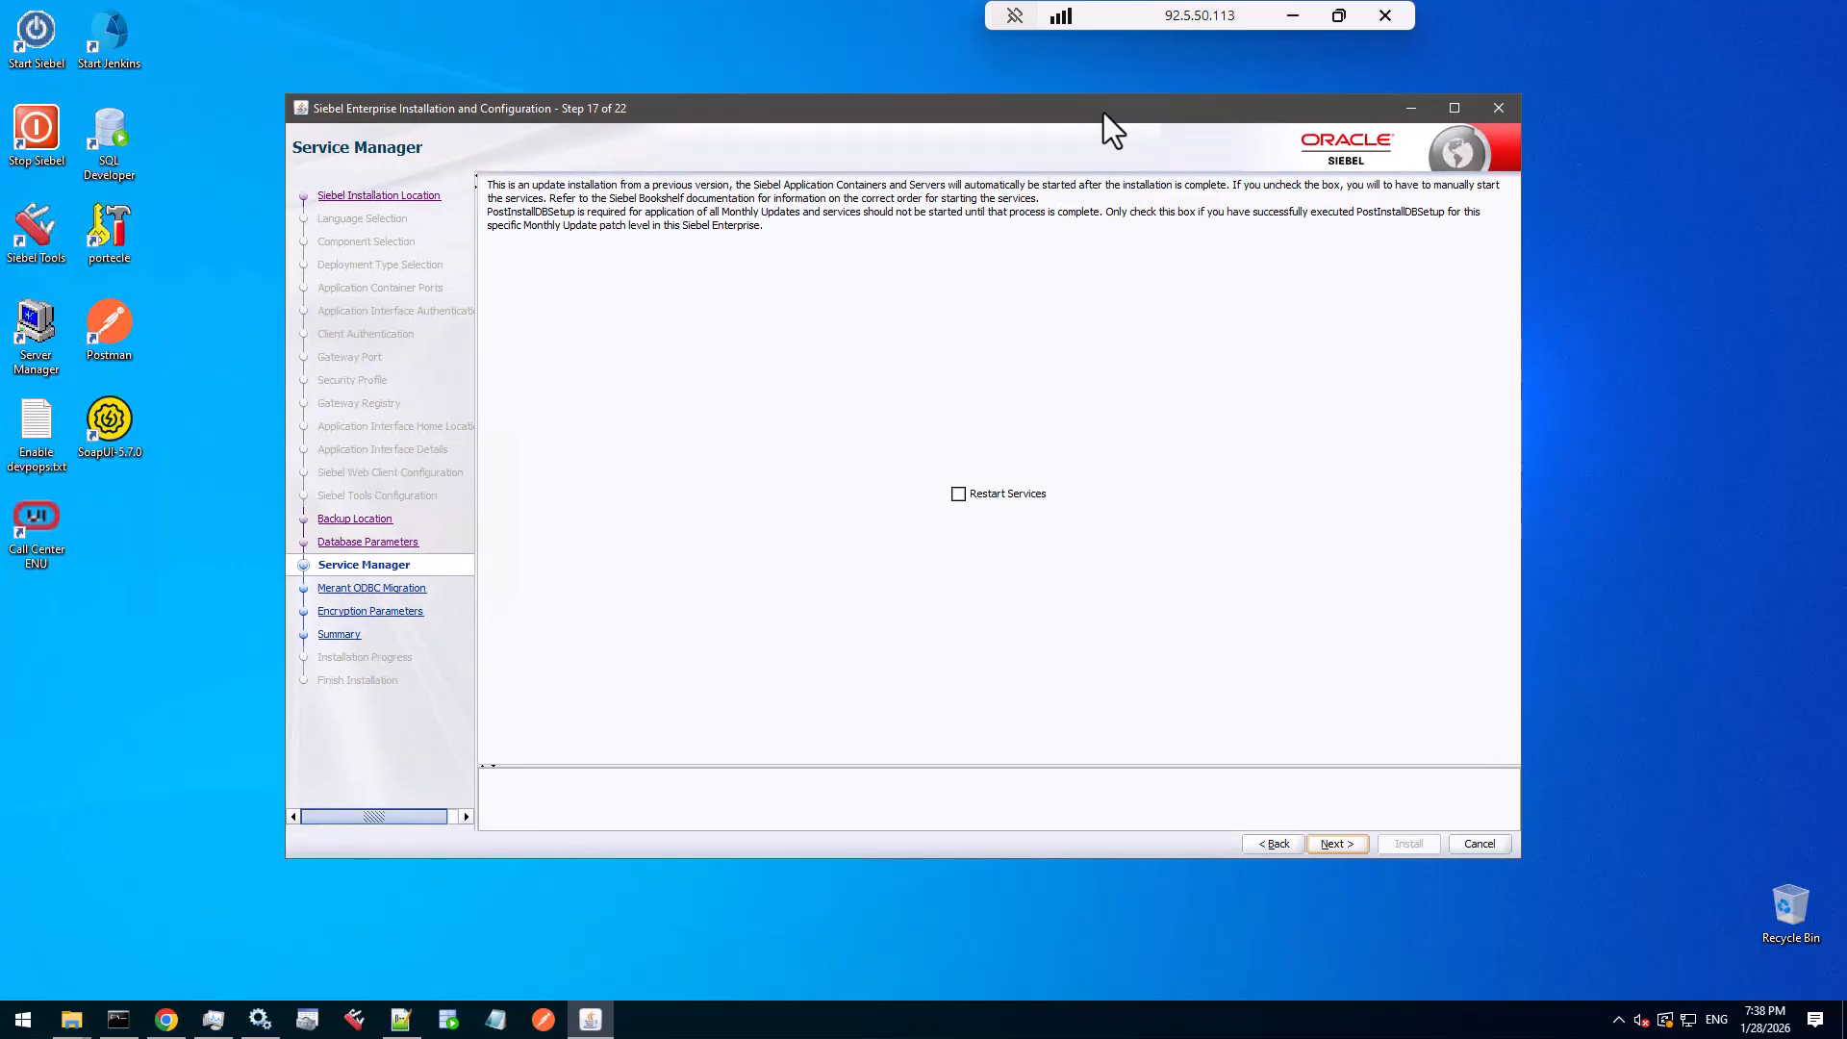
- On Merant ODBC Migration, paste C:\client_home\network\admin\ as the SQL*Net source location
{"action": "left_click", "coordinate": [1336, 844]}
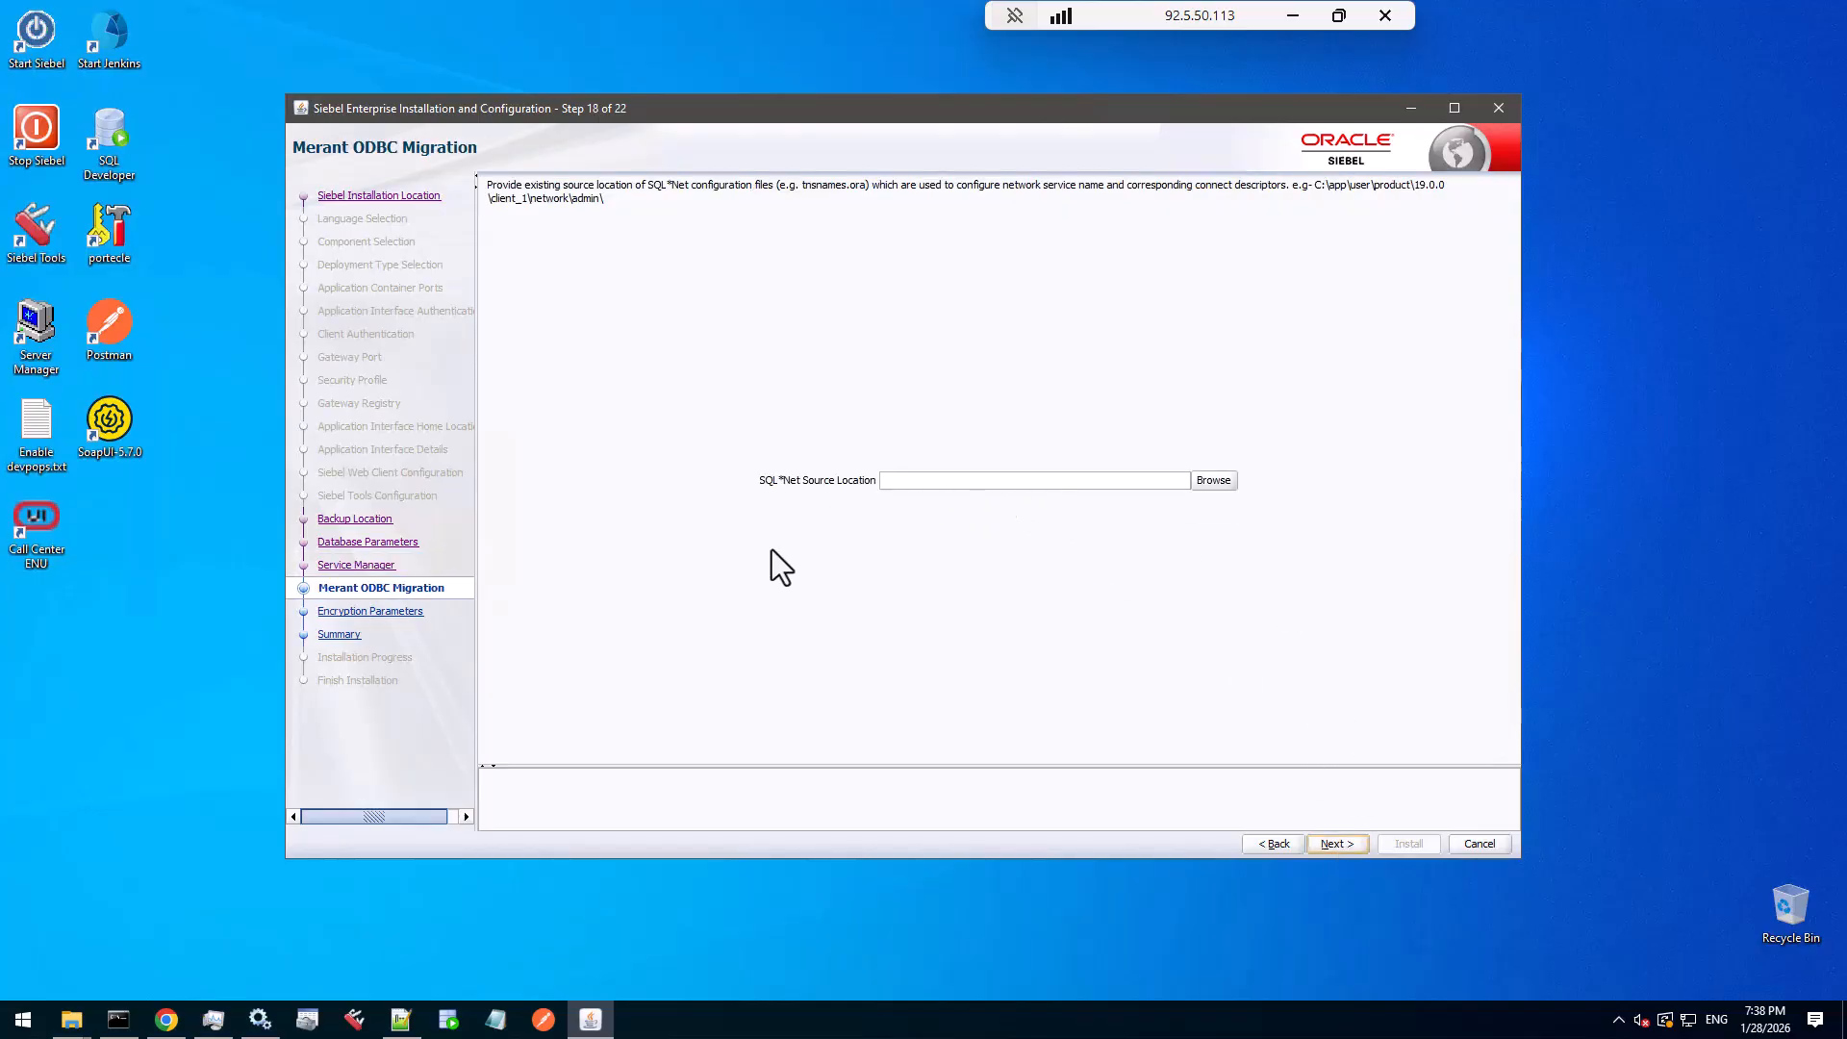
{"action": "left_click", "coordinate": [71, 1019]}
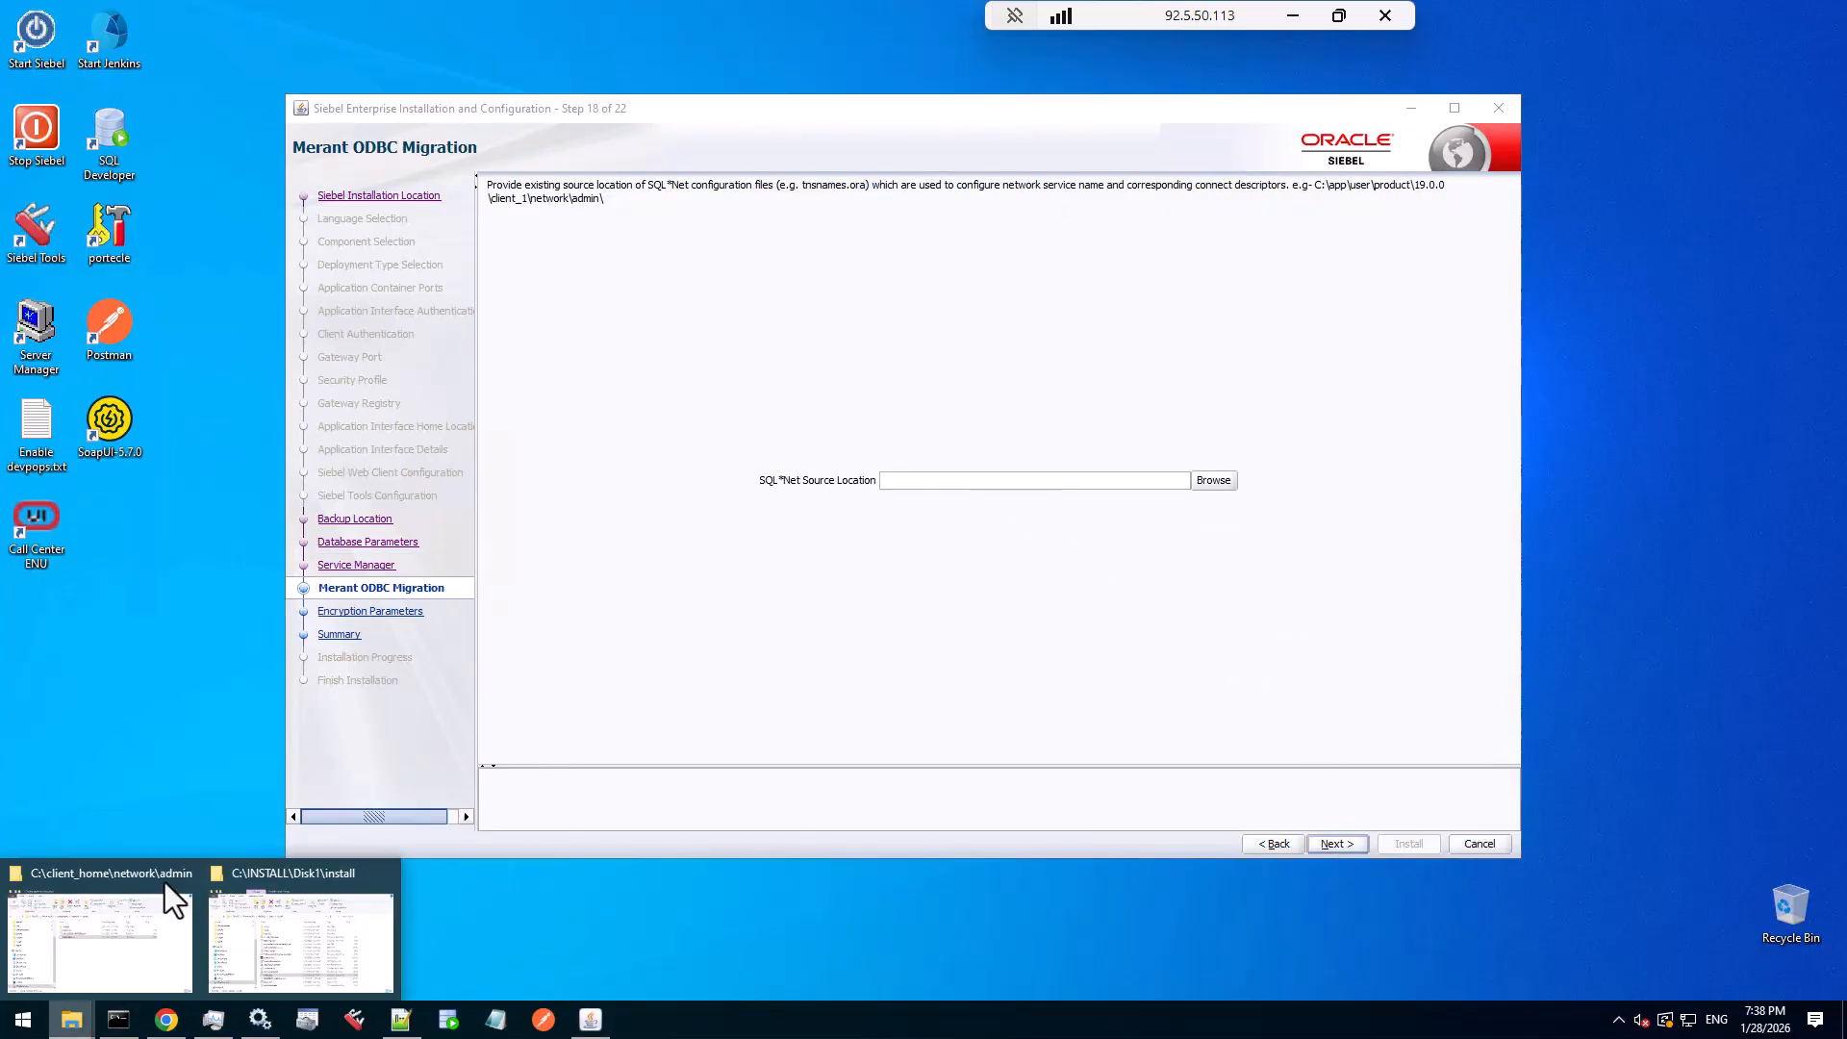
{"action": "left_click", "coordinate": [153, 937]}
{"action": "left_click", "coordinate": [765, 503]}
{"action": "key", "text": "ctrl+c"}
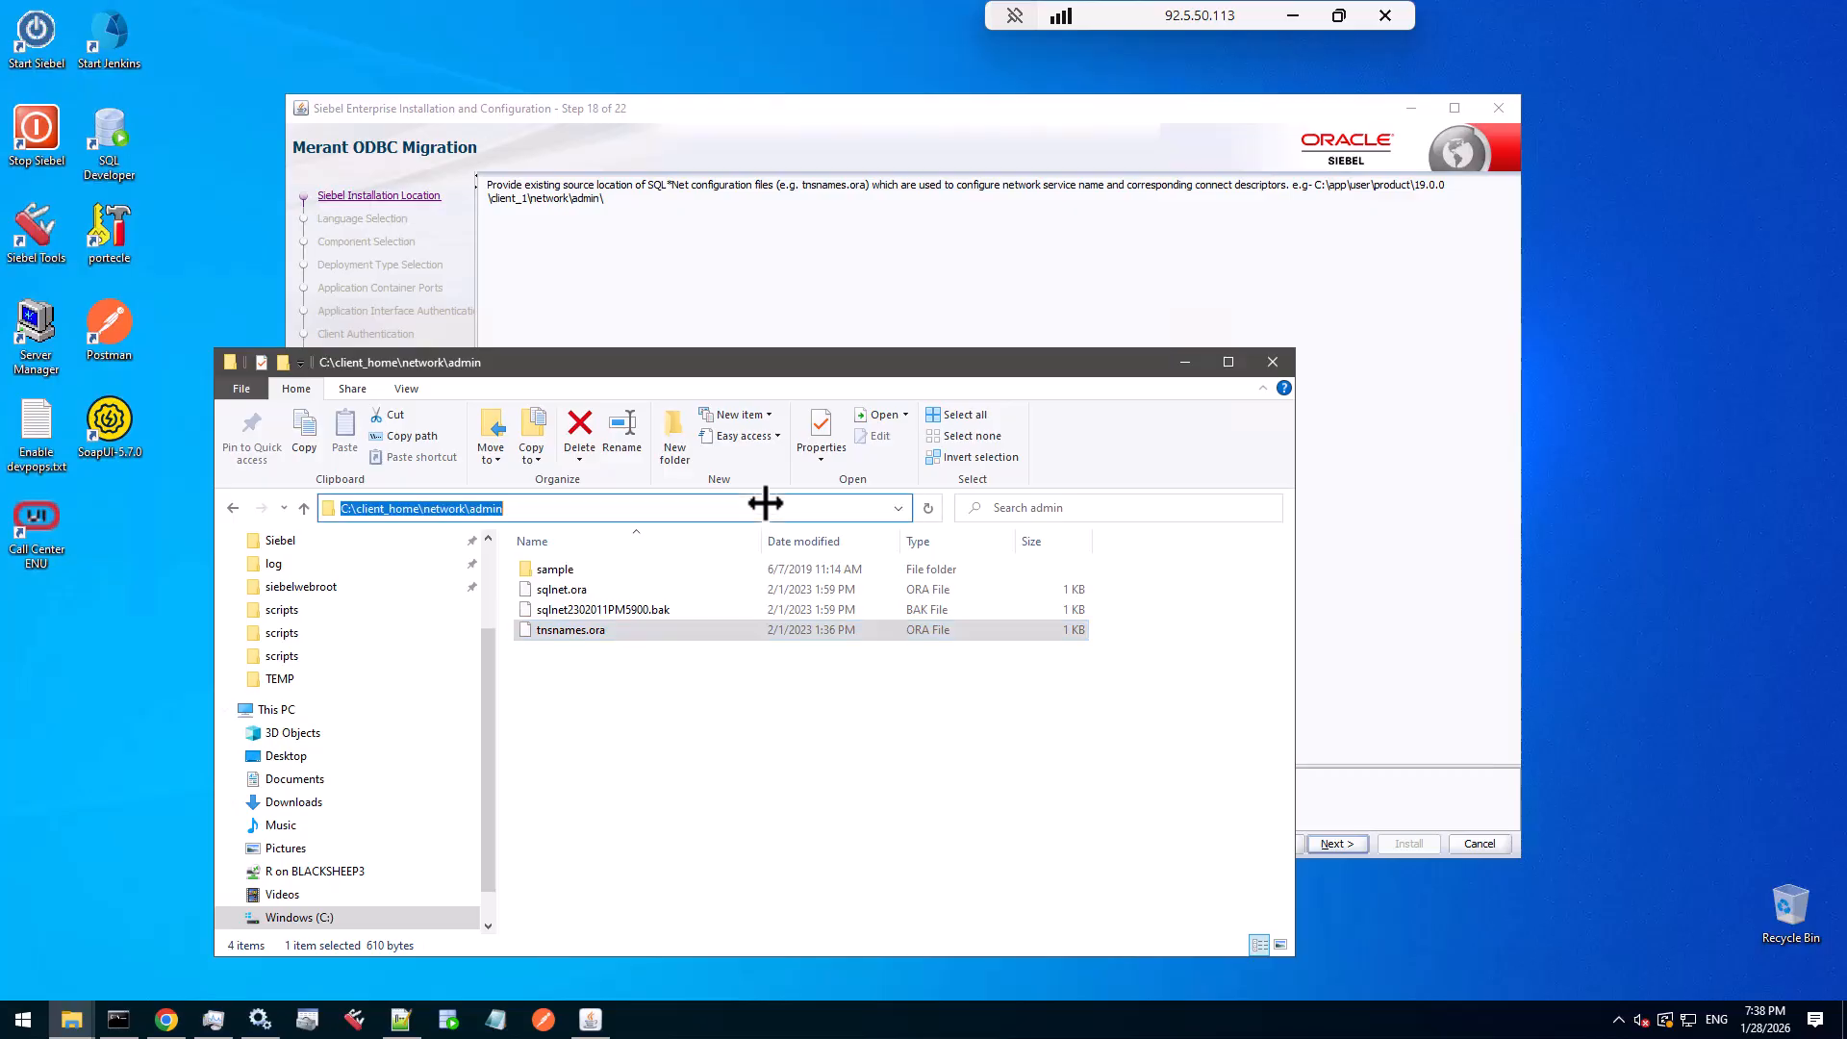
{"action": "left_click", "coordinate": [904, 111]}
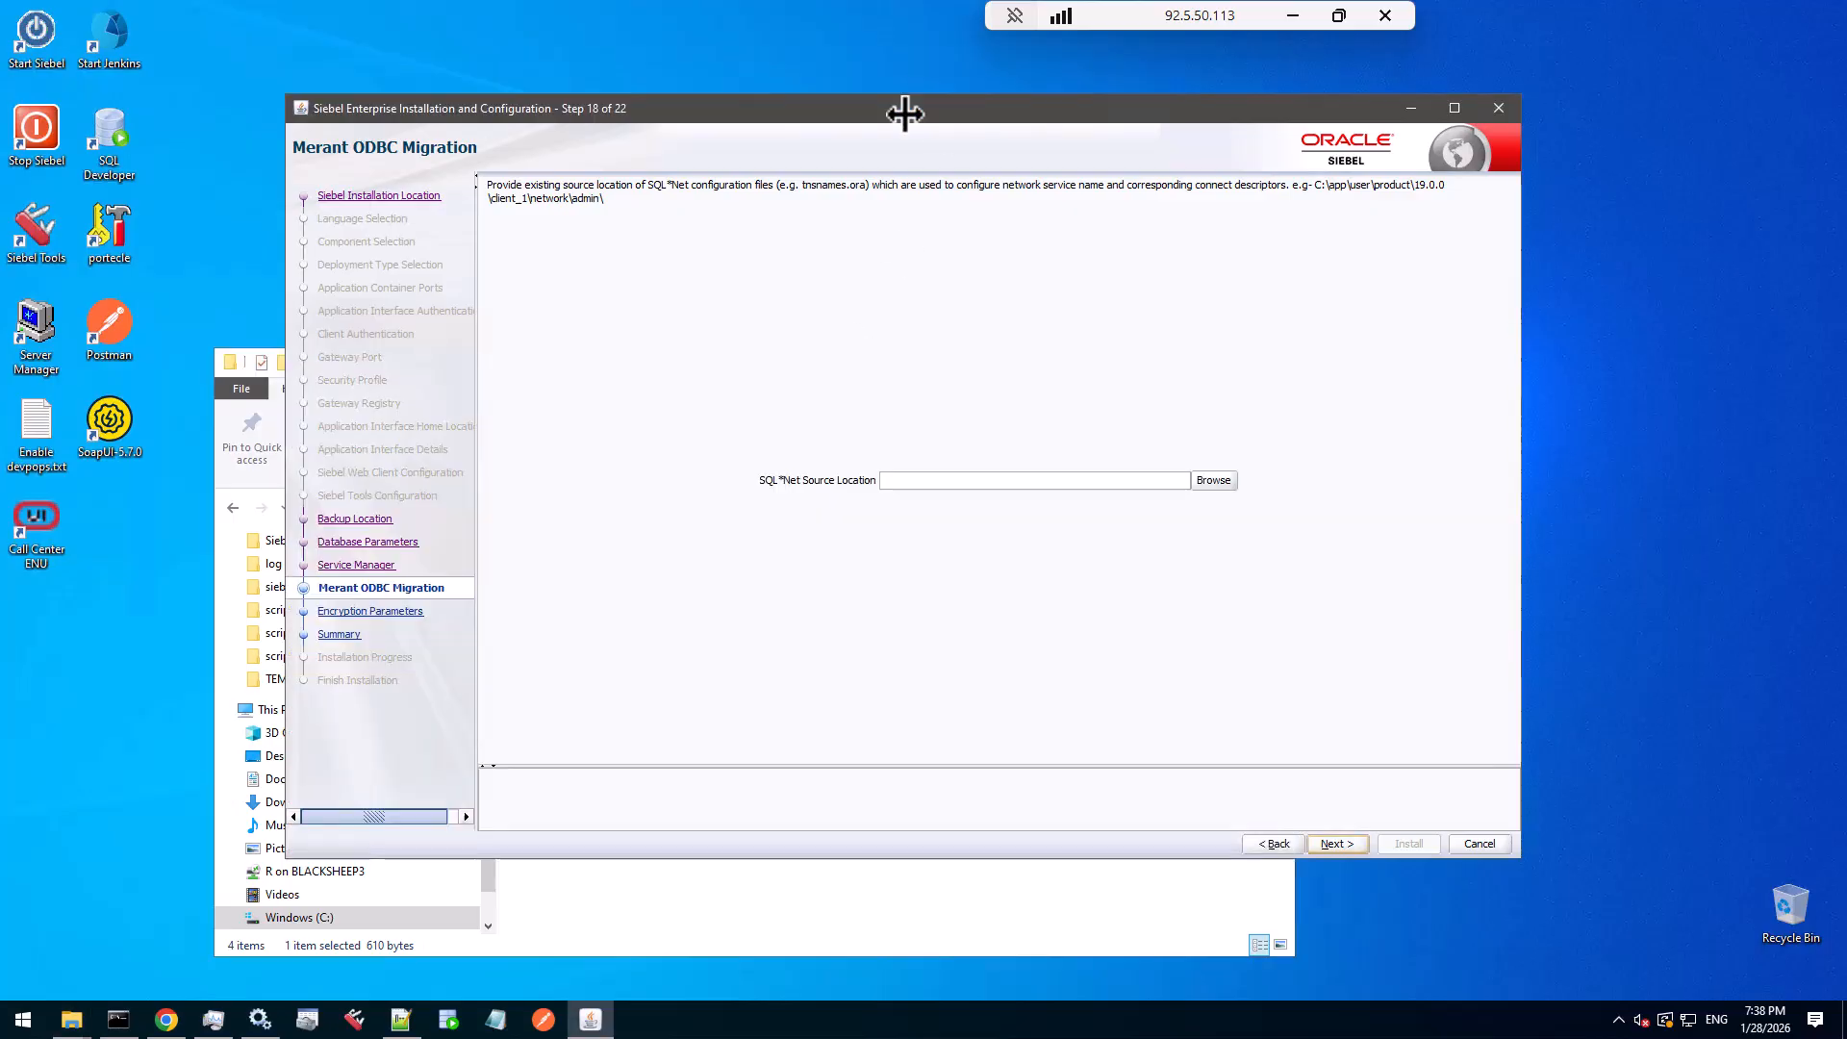
{"action": "left_click", "coordinate": [895, 481]}
{"action": "key", "text": "ctrl+v"}
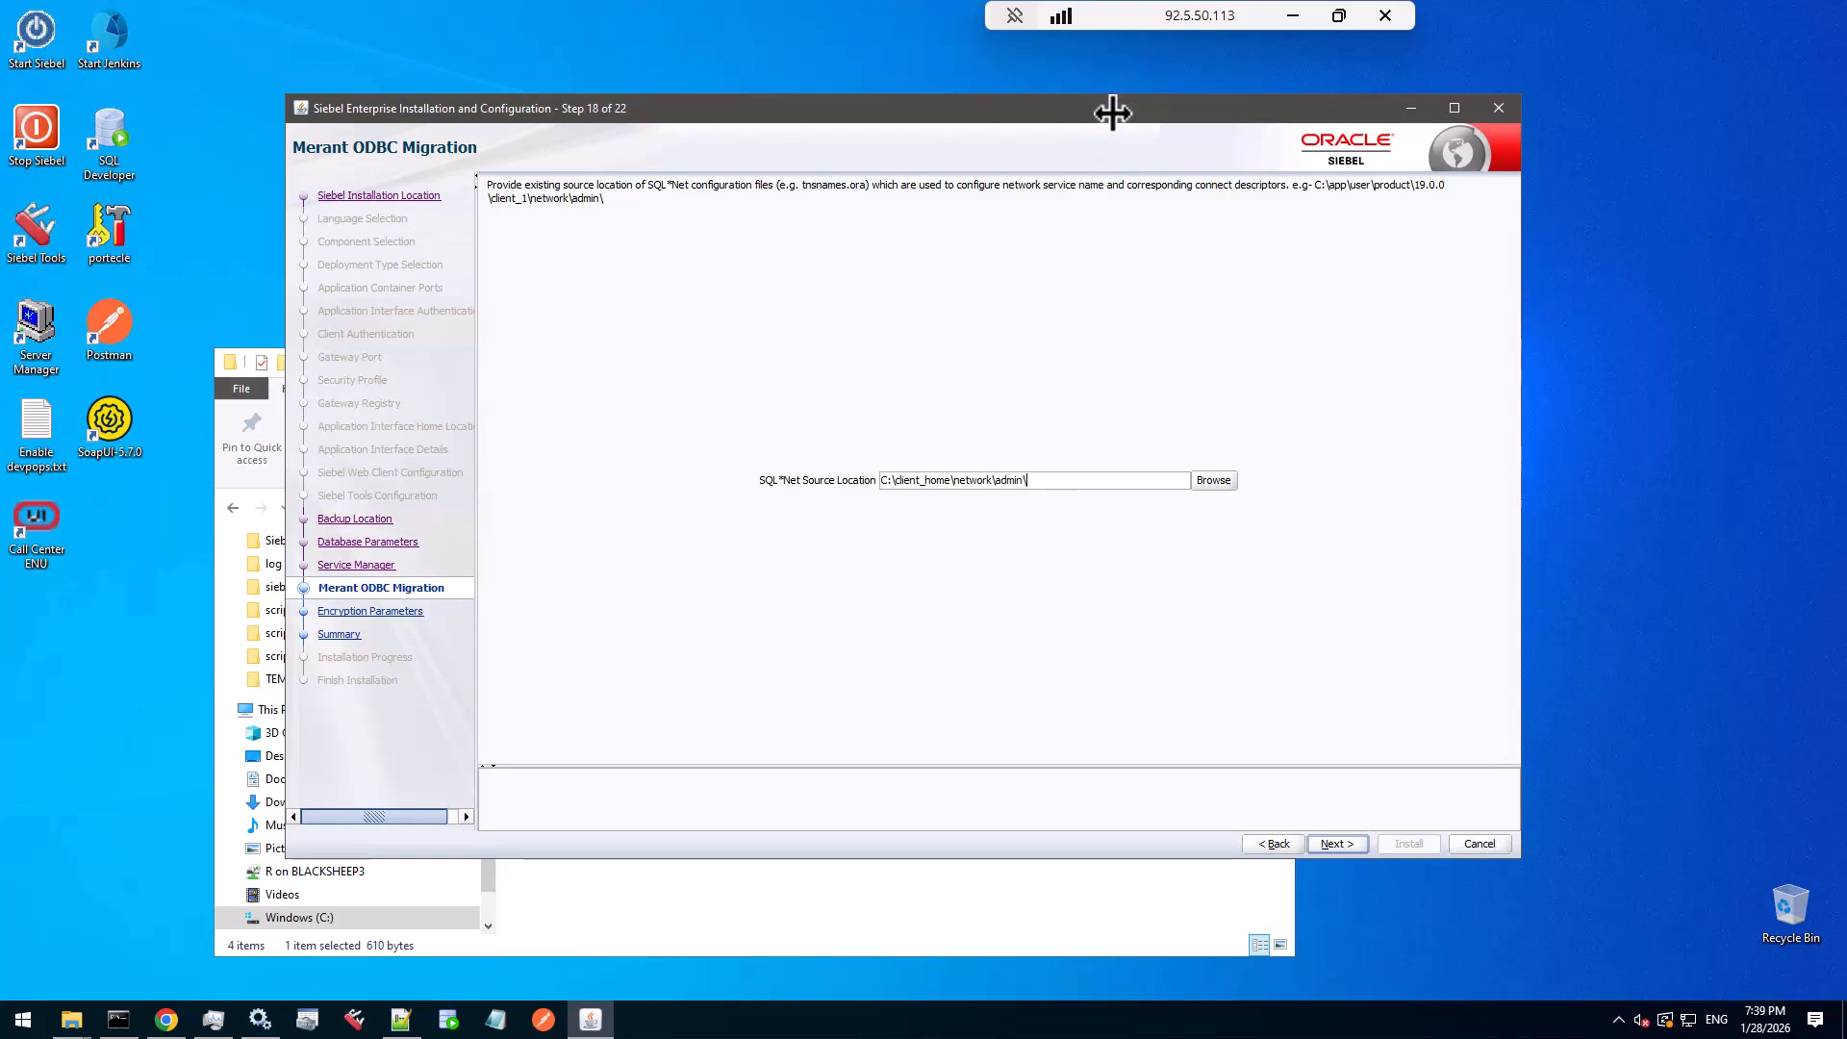
- Continue past the step and confirm copying the SQL*Net configuration
{"action": "left_click_drag", "start_coordinate": [1113, 113], "coordinate": [1111, 76]}
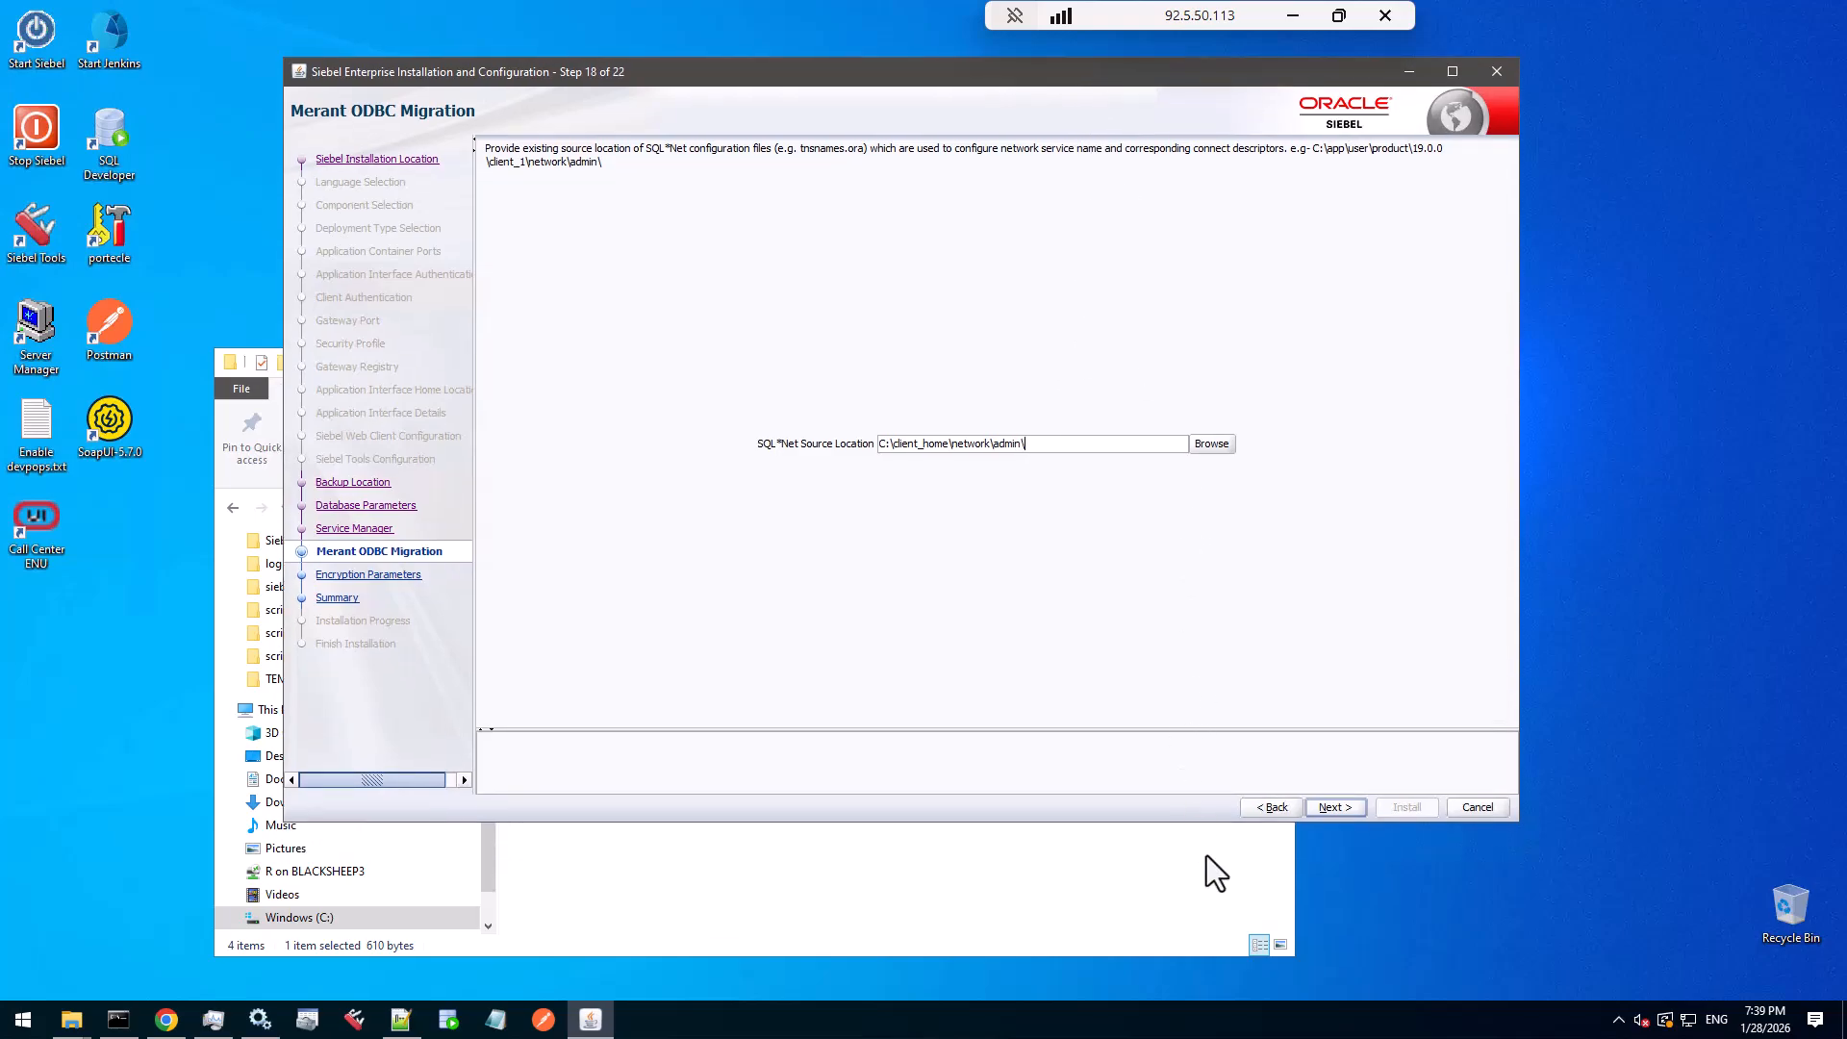
{"action": "left_click", "coordinate": [1343, 807]}
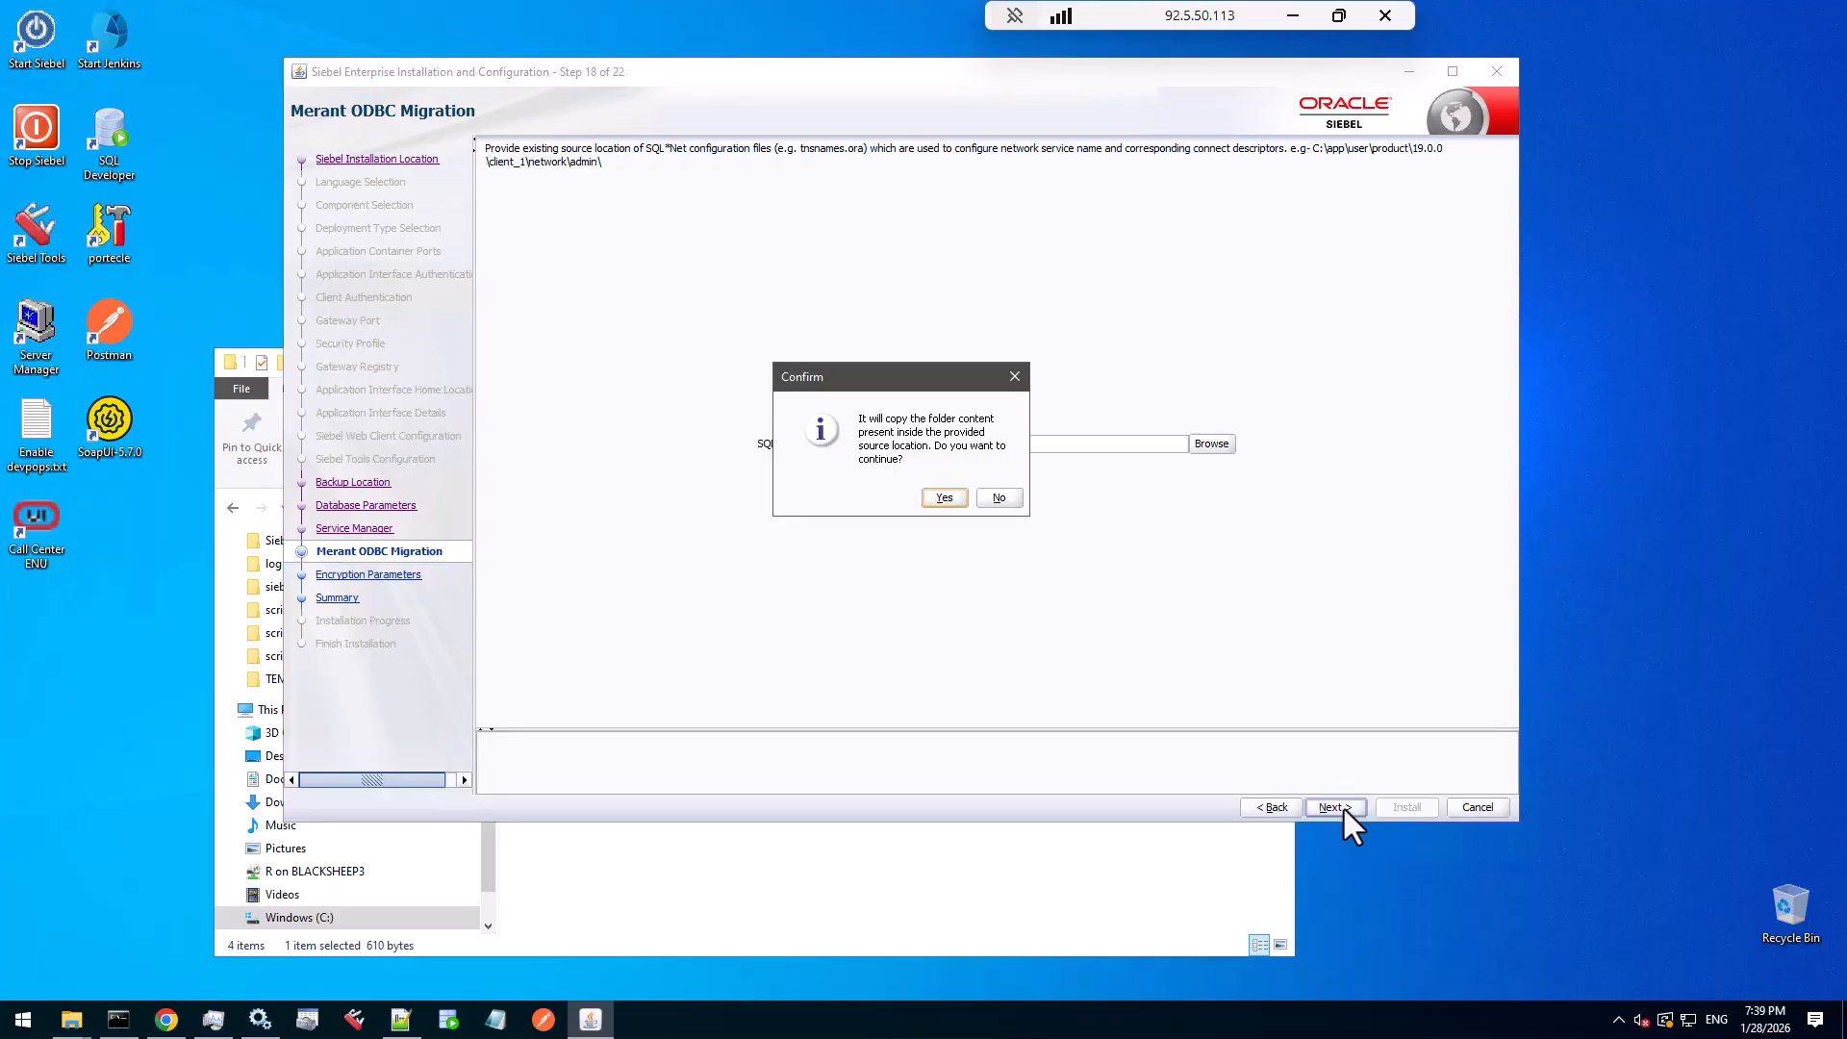
{"action": "left_click", "coordinate": [950, 500]}
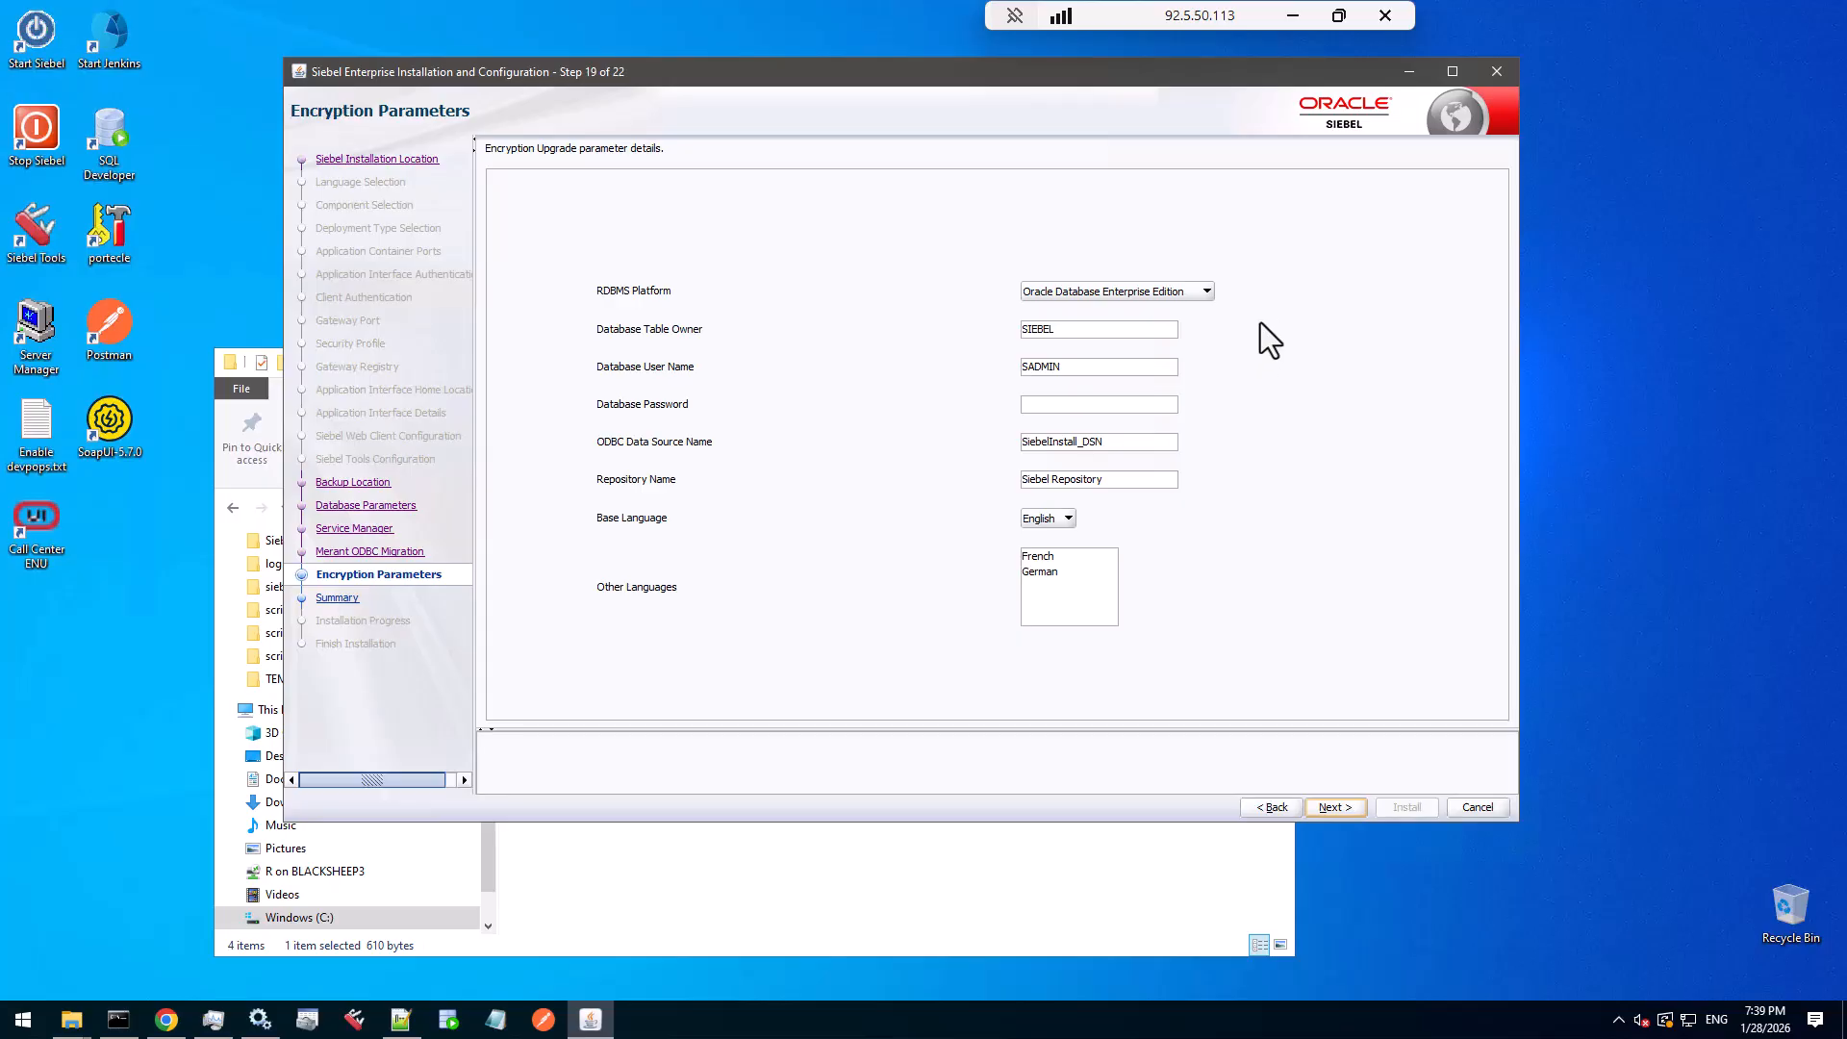
- Keep Oracle Database Enterprise Edition as RDBMS platform, enter the database password, and bring up Task Manager
{"action": "left_click", "coordinate": [1208, 296]}
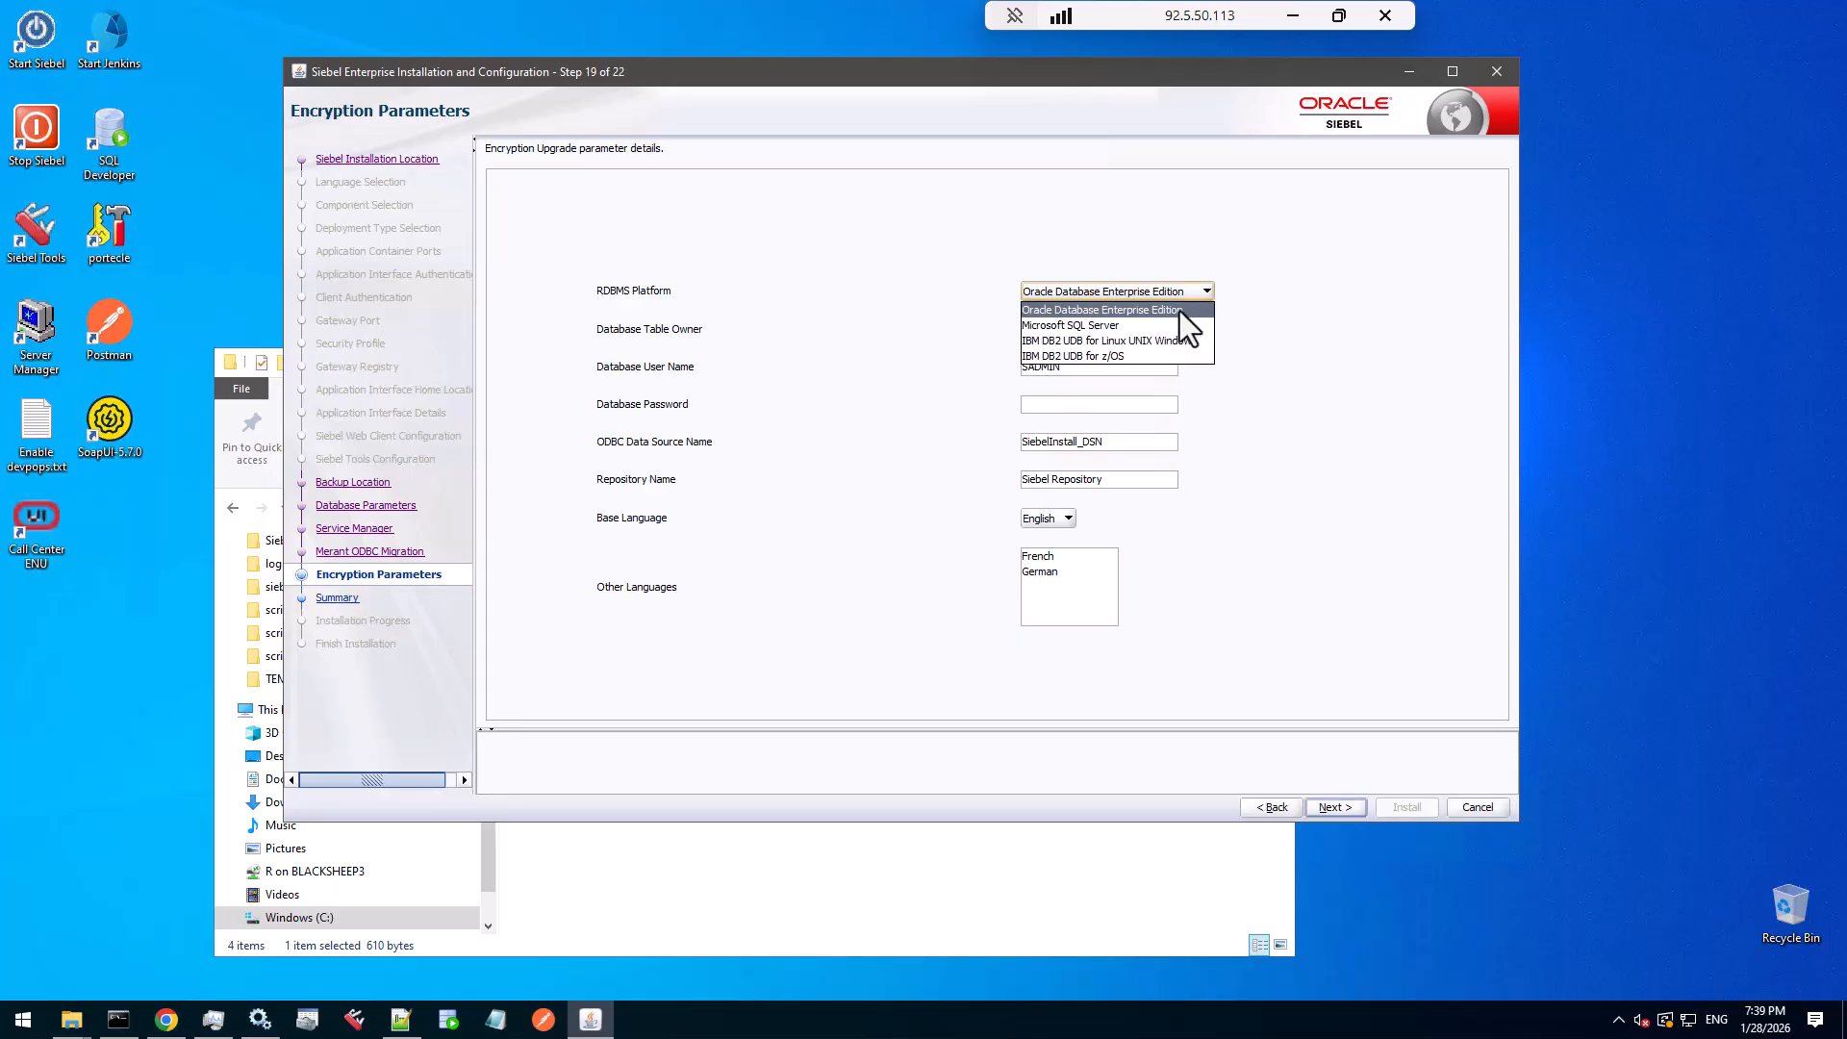
{"action": "left_click", "coordinate": [1180, 309]}
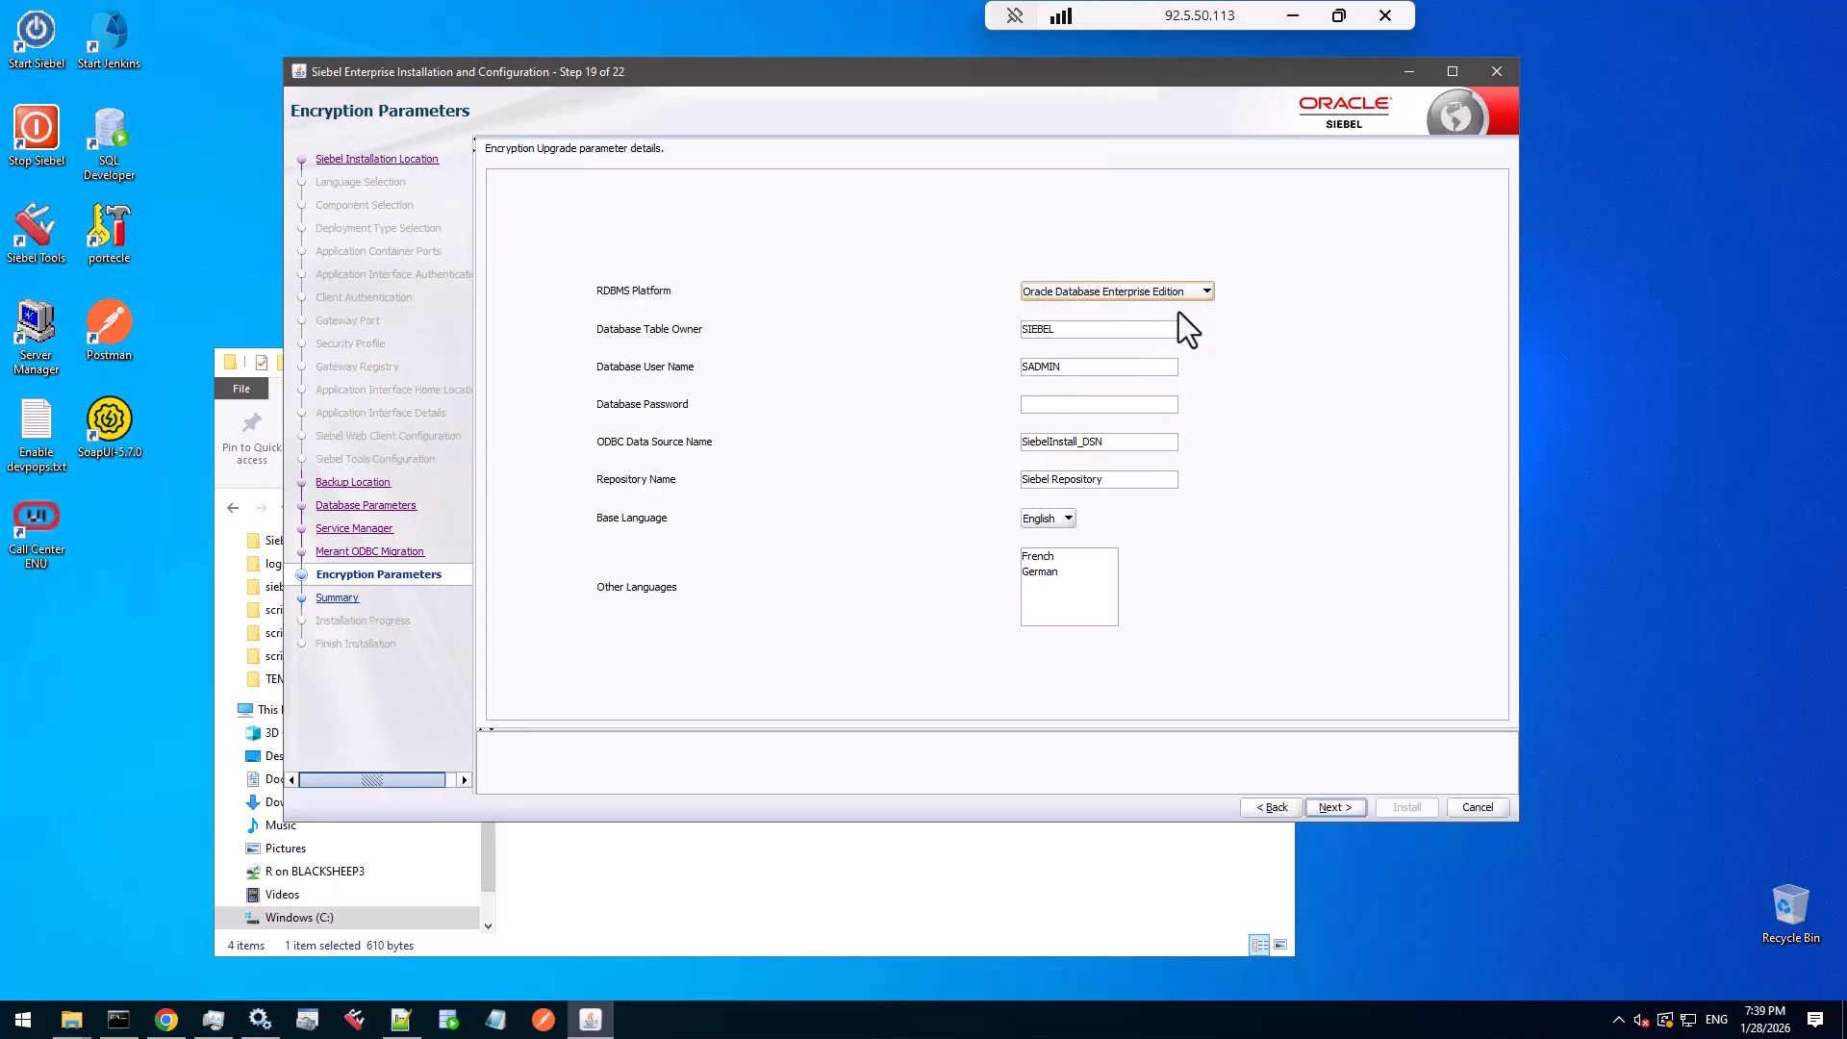
{"action": "left_click", "coordinate": [1070, 408]}
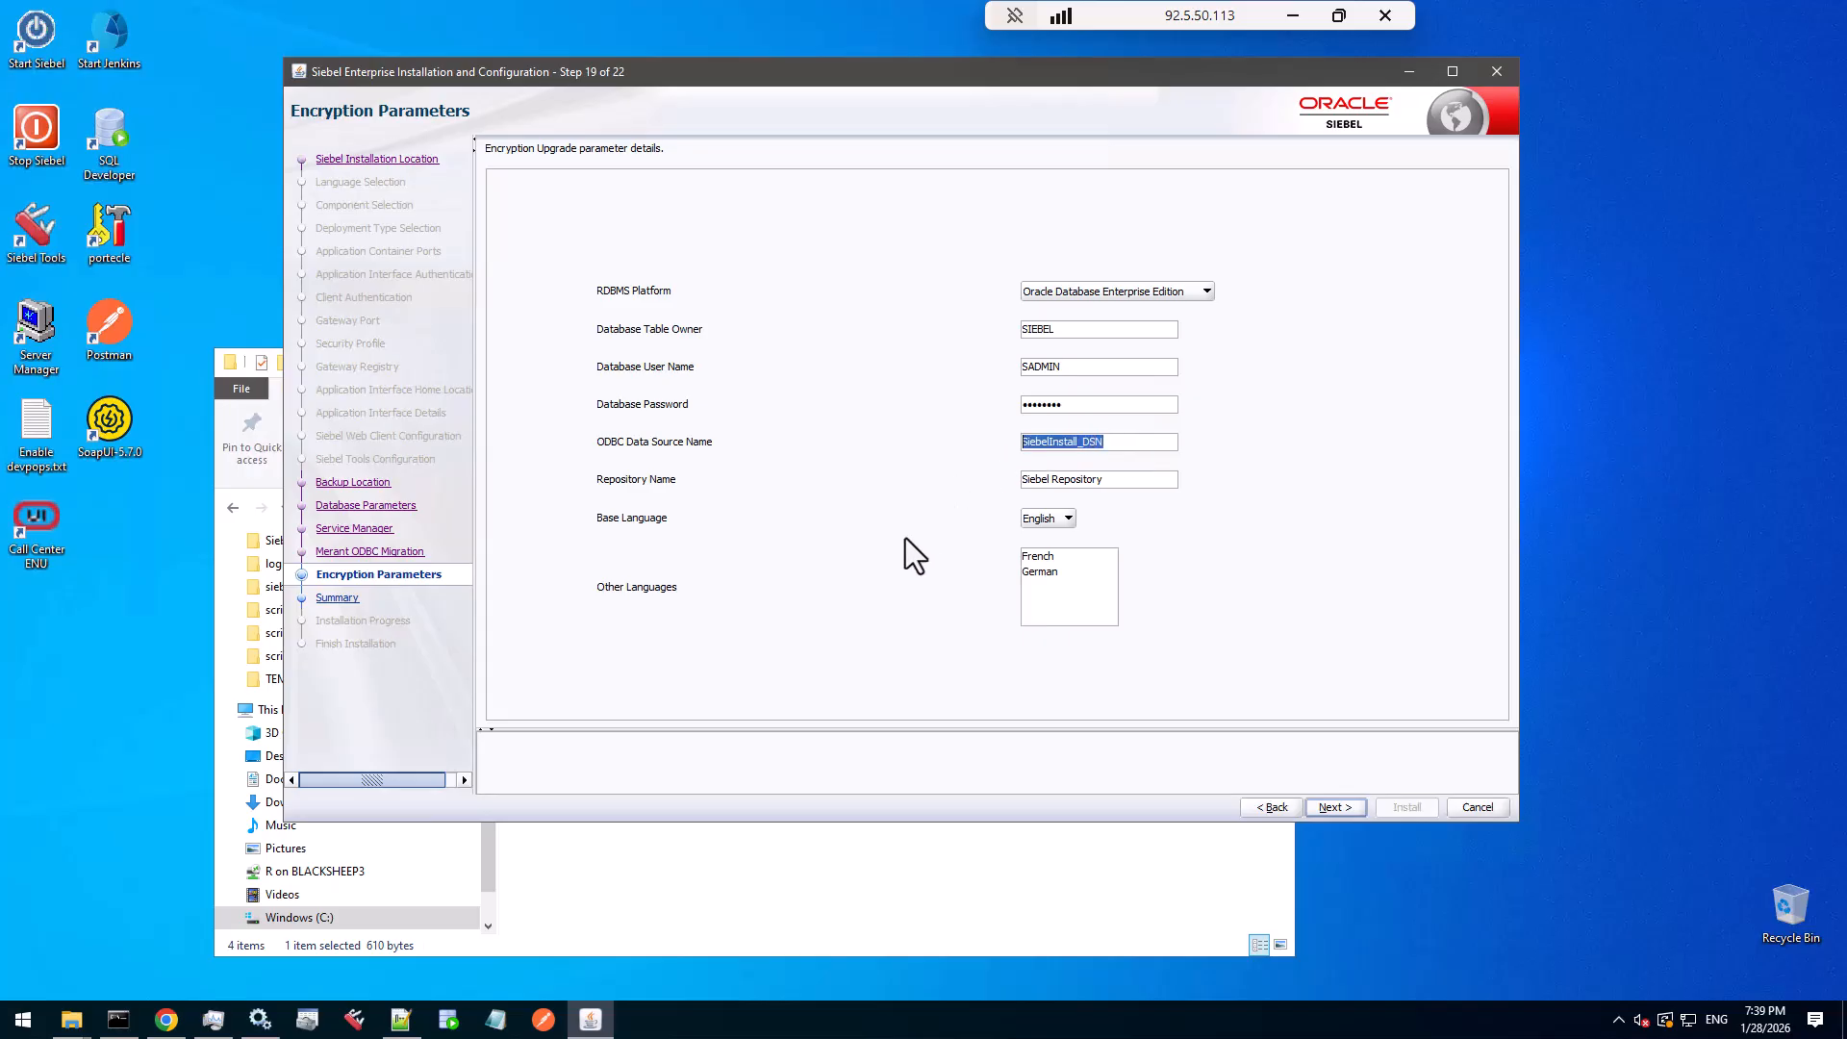
{"action": "left_click", "coordinate": [215, 1022]}
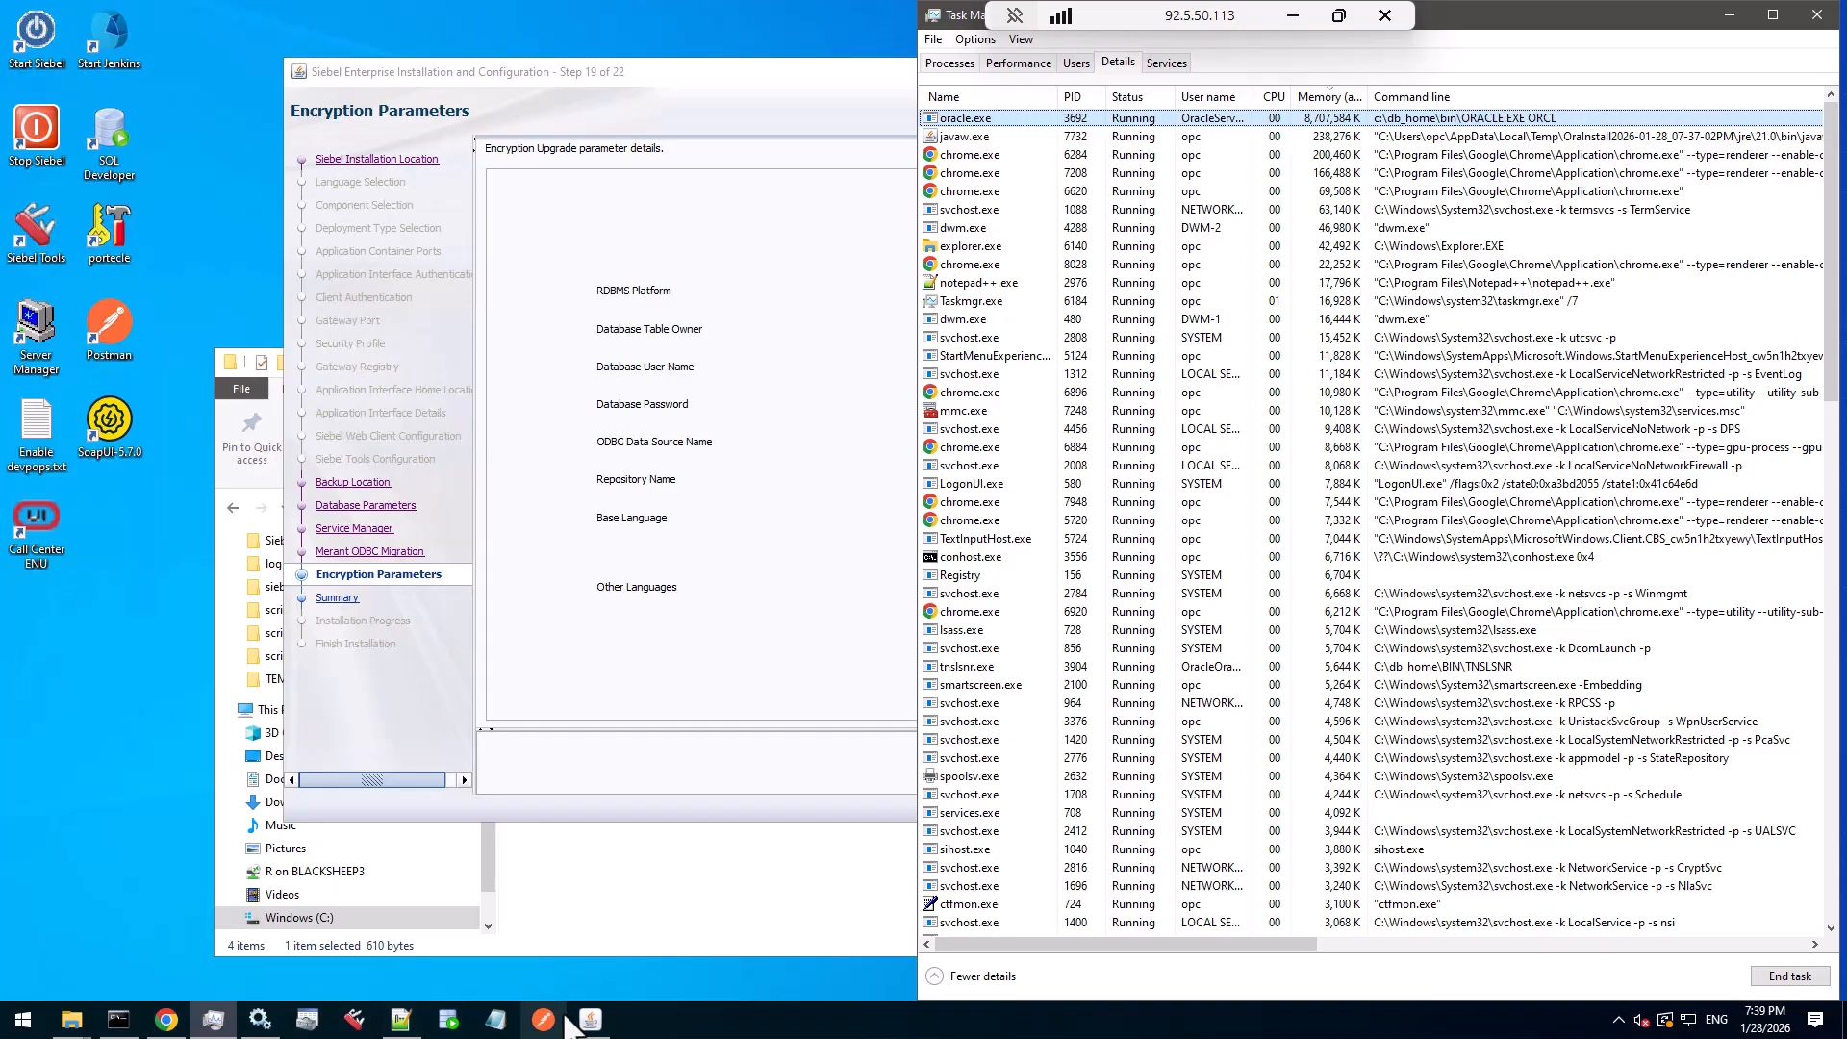
- Check the TRAINING_DSN system data source settings (server orcl), then return to the installer's ODBC field
{"action": "left_click", "coordinate": [307, 1020]}
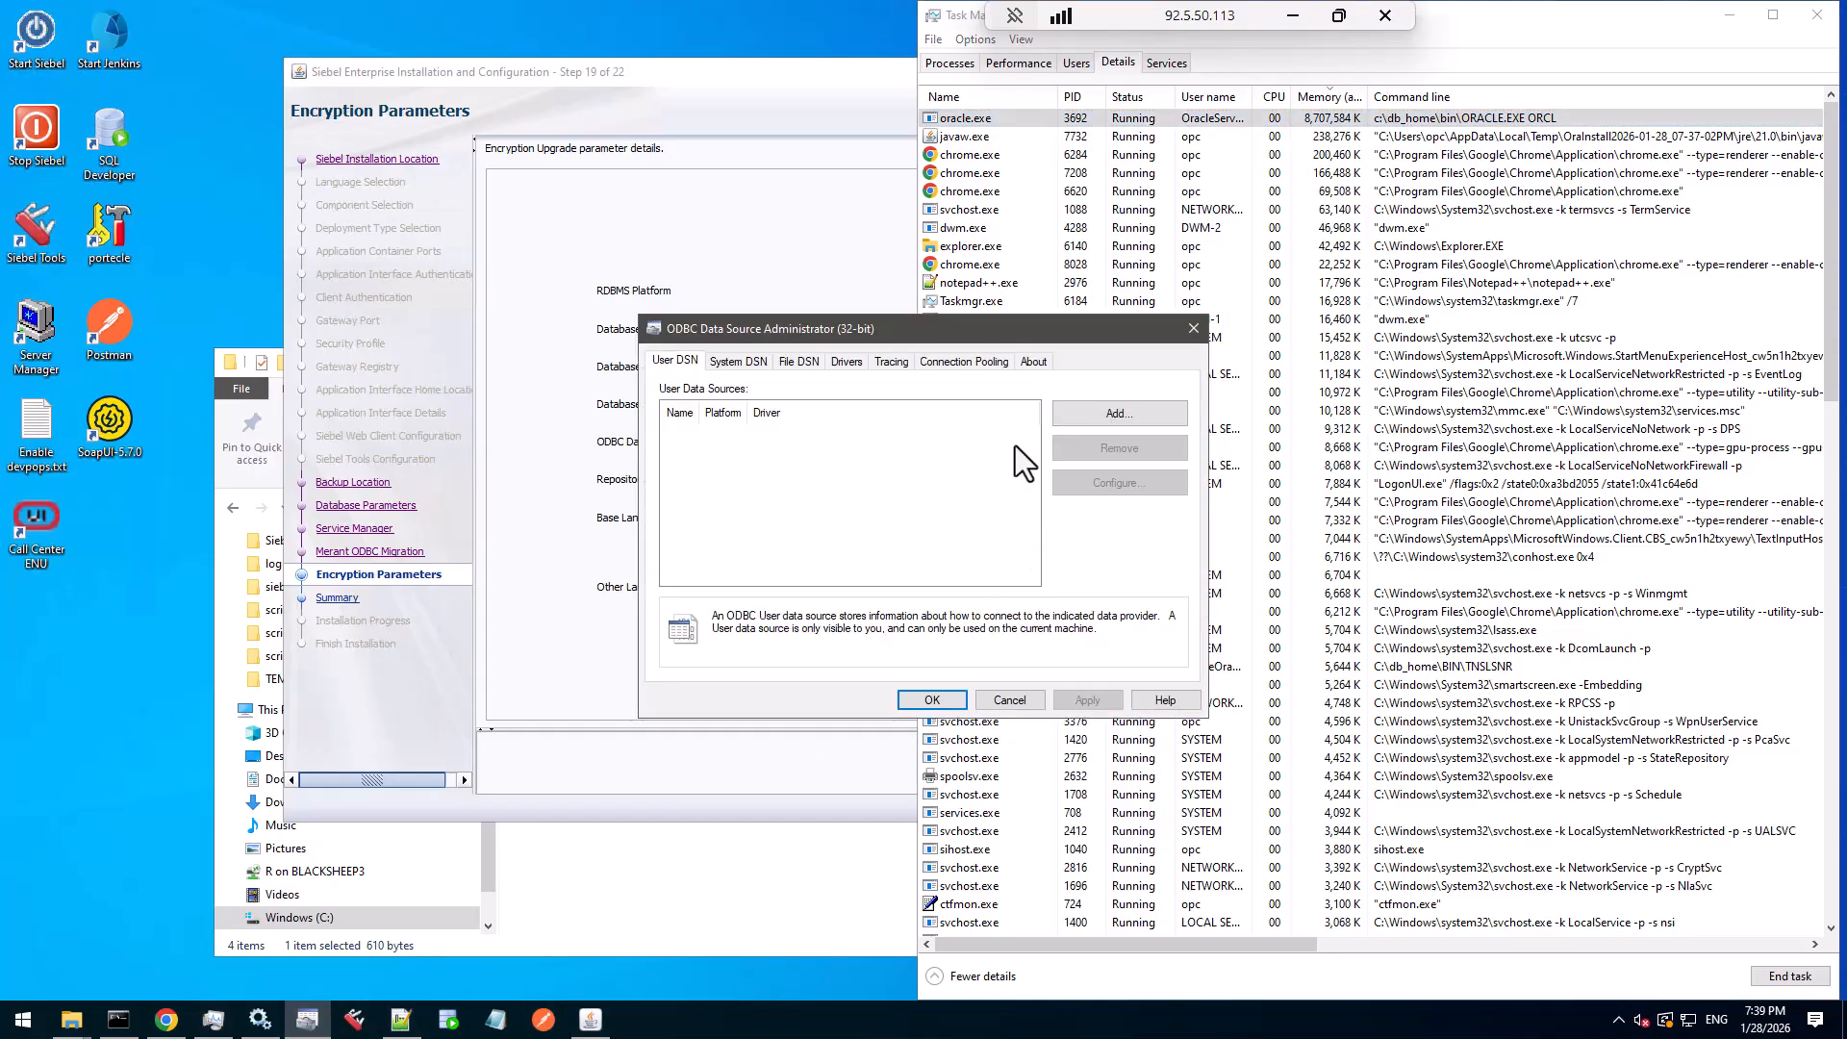
{"action": "left_click", "coordinate": [754, 366]}
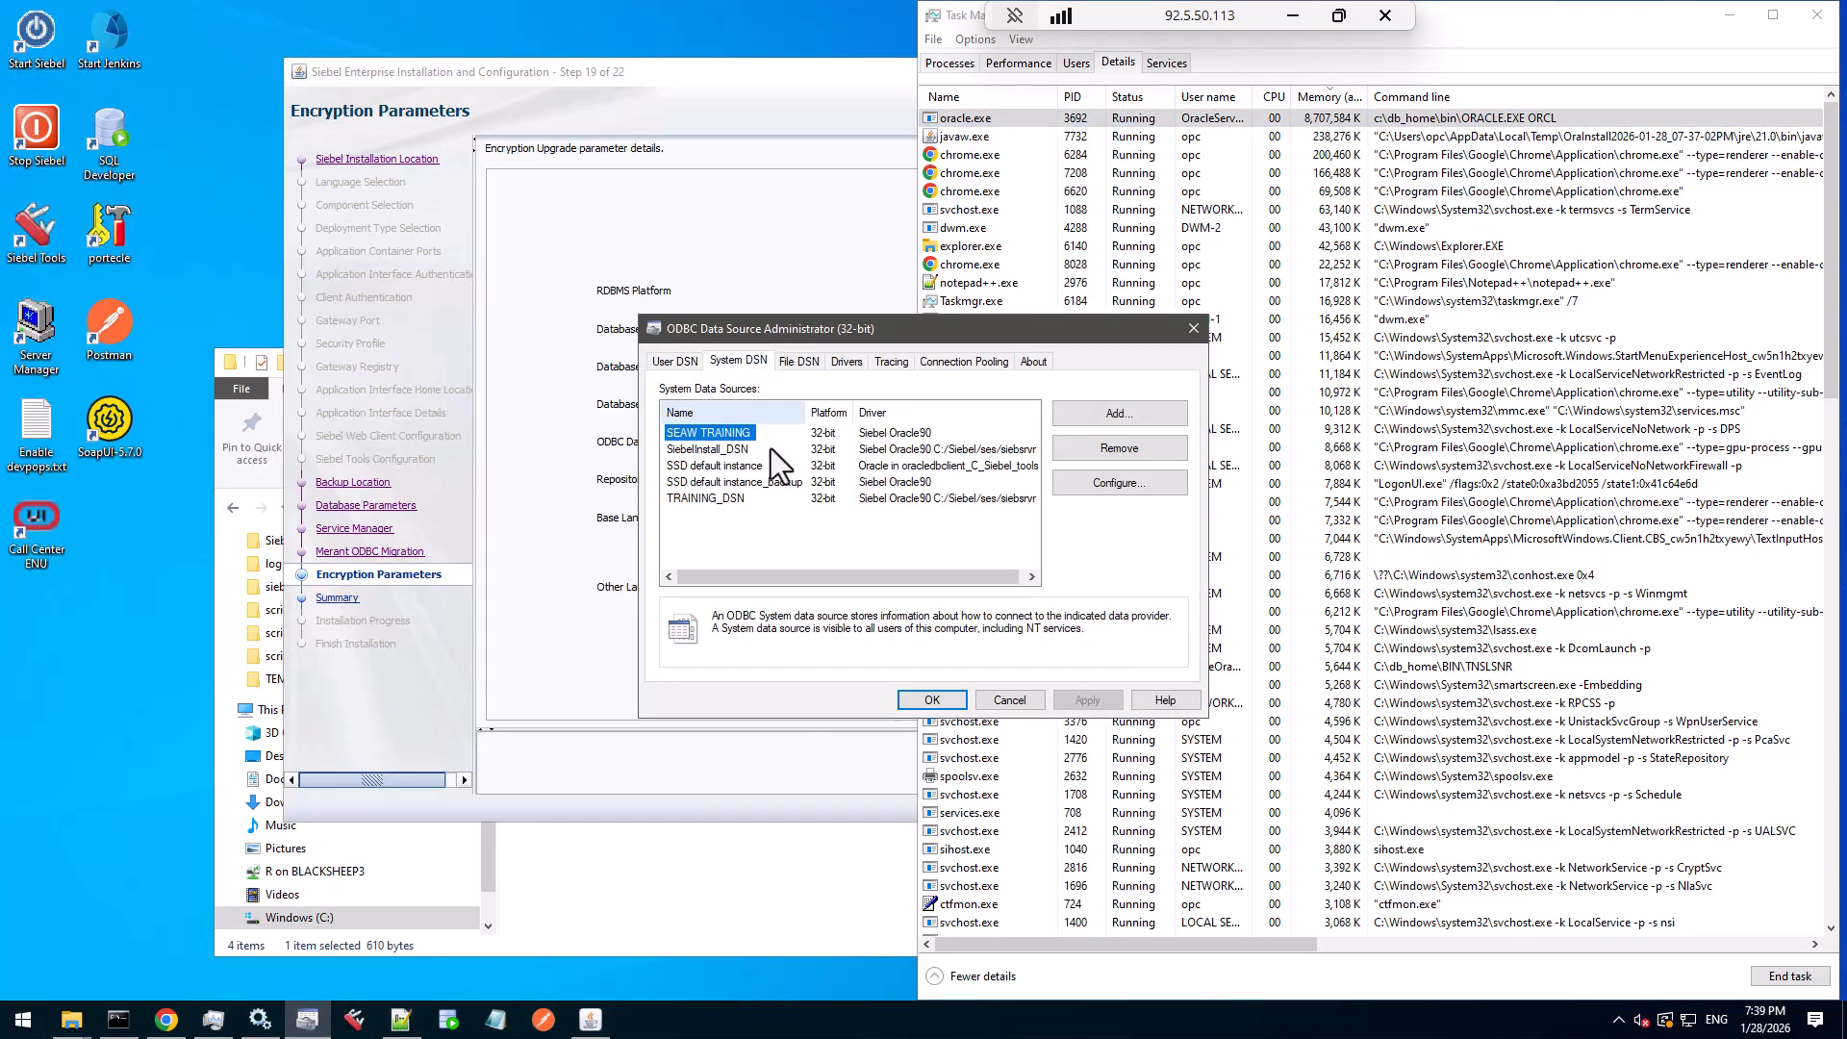
{"action": "left_click", "coordinate": [713, 501]}
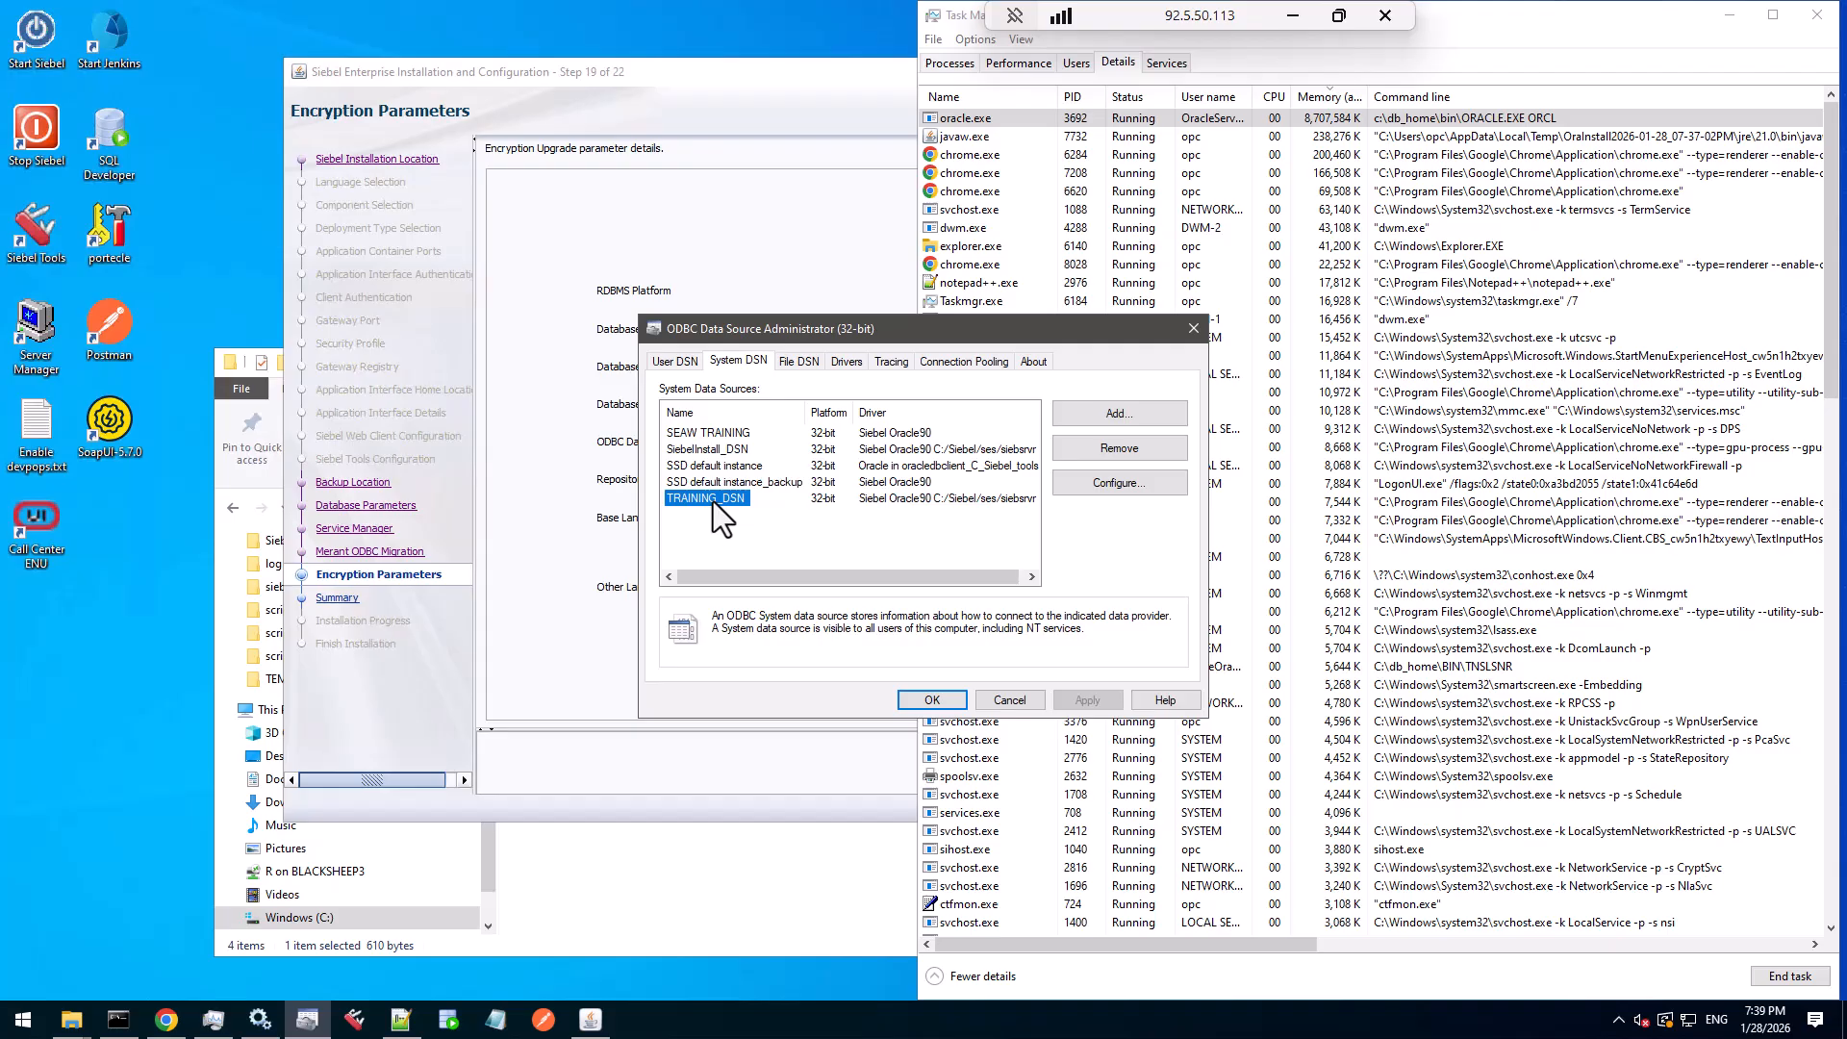
{"action": "double_click", "coordinate": [713, 500]}
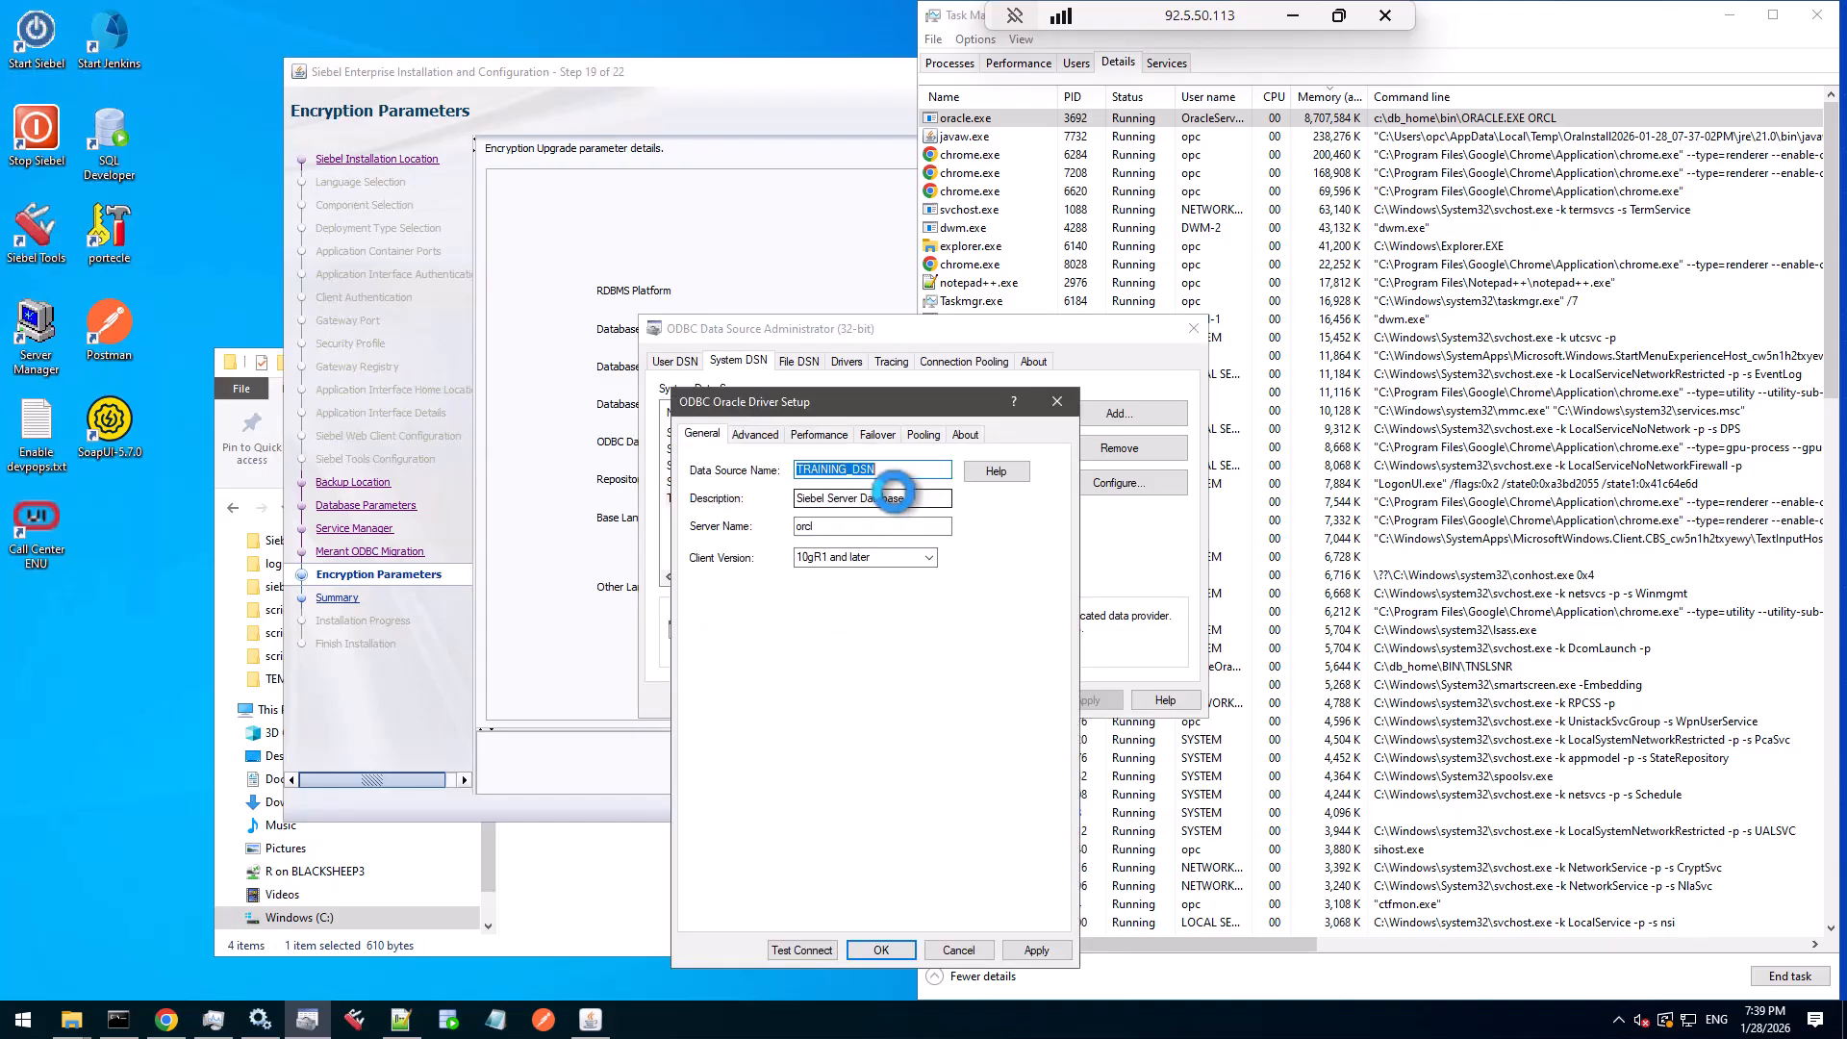
{"action": "left_click", "coordinate": [958, 949]}
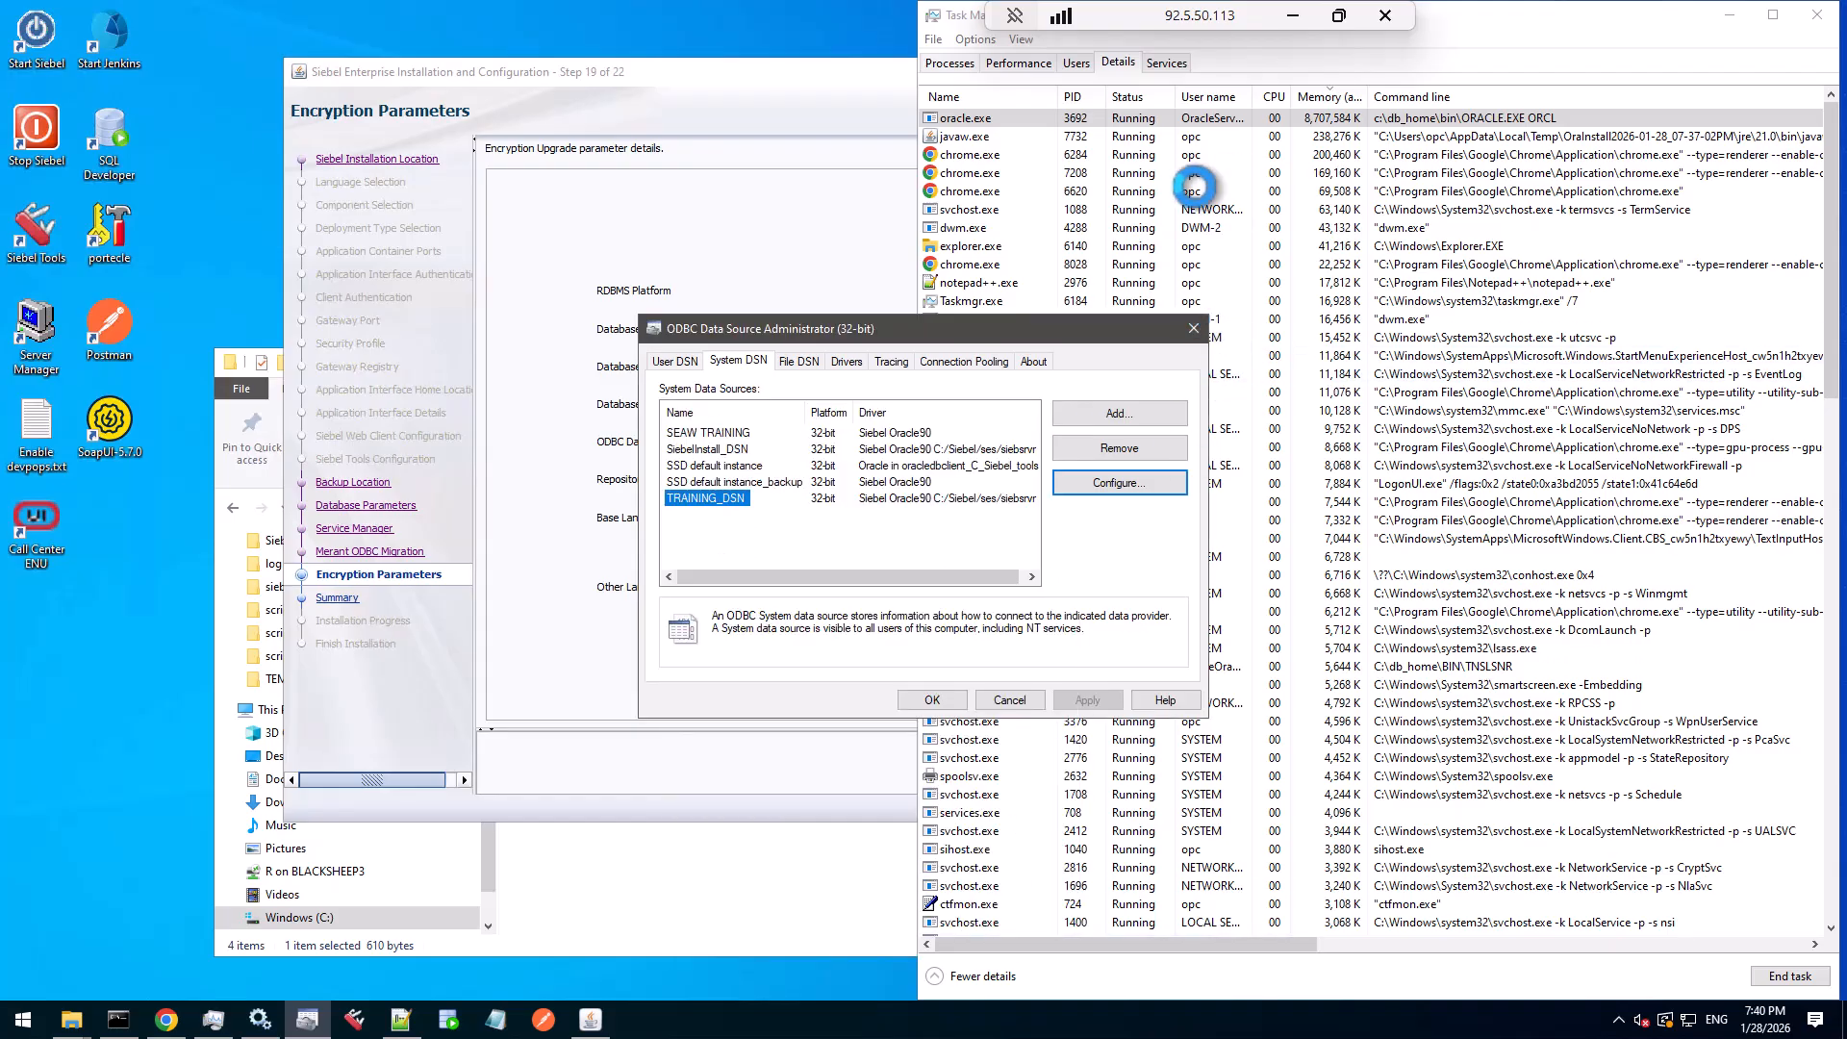
{"action": "left_click", "coordinate": [1194, 328]}
{"action": "left_click", "coordinate": [802, 236]}
- Set ODBC Data Source Name to TRAINING_DSN and add French and German as other languages
{"action": "double_click", "coordinate": [1093, 442]}
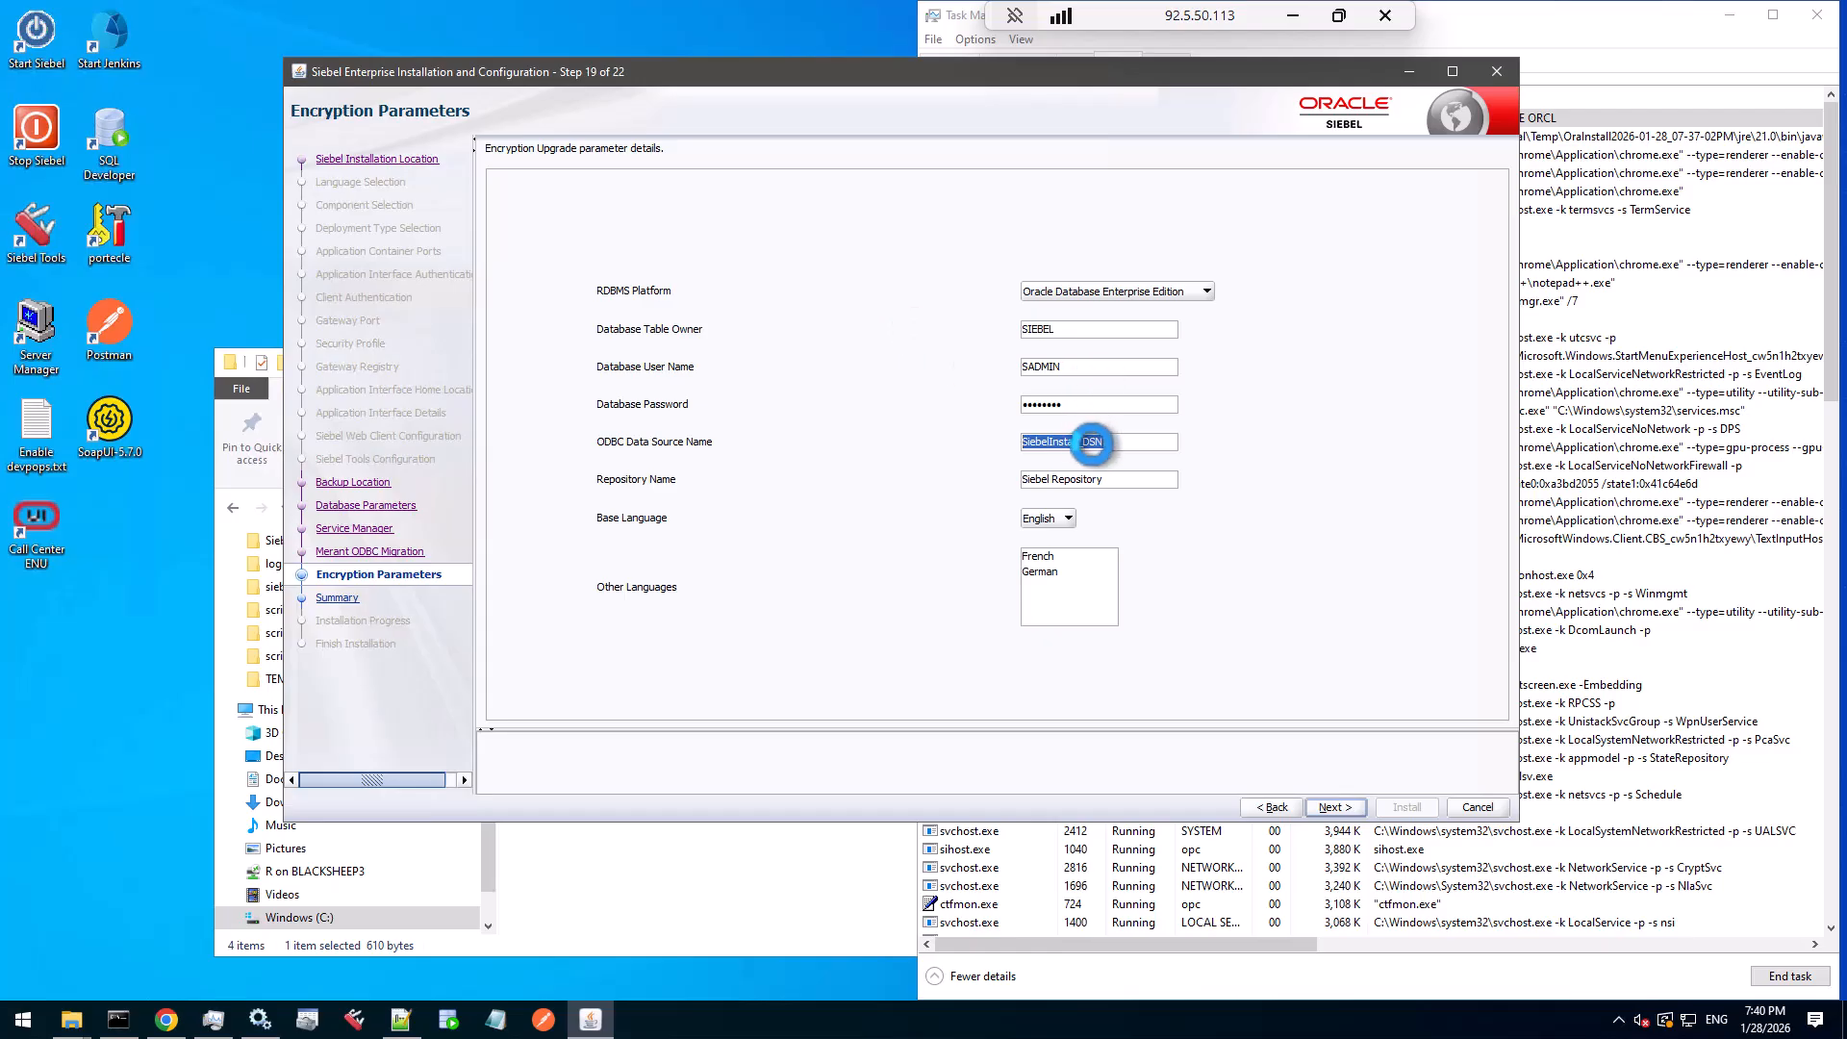
{"action": "type", "text": "TRAINING_DSN"}
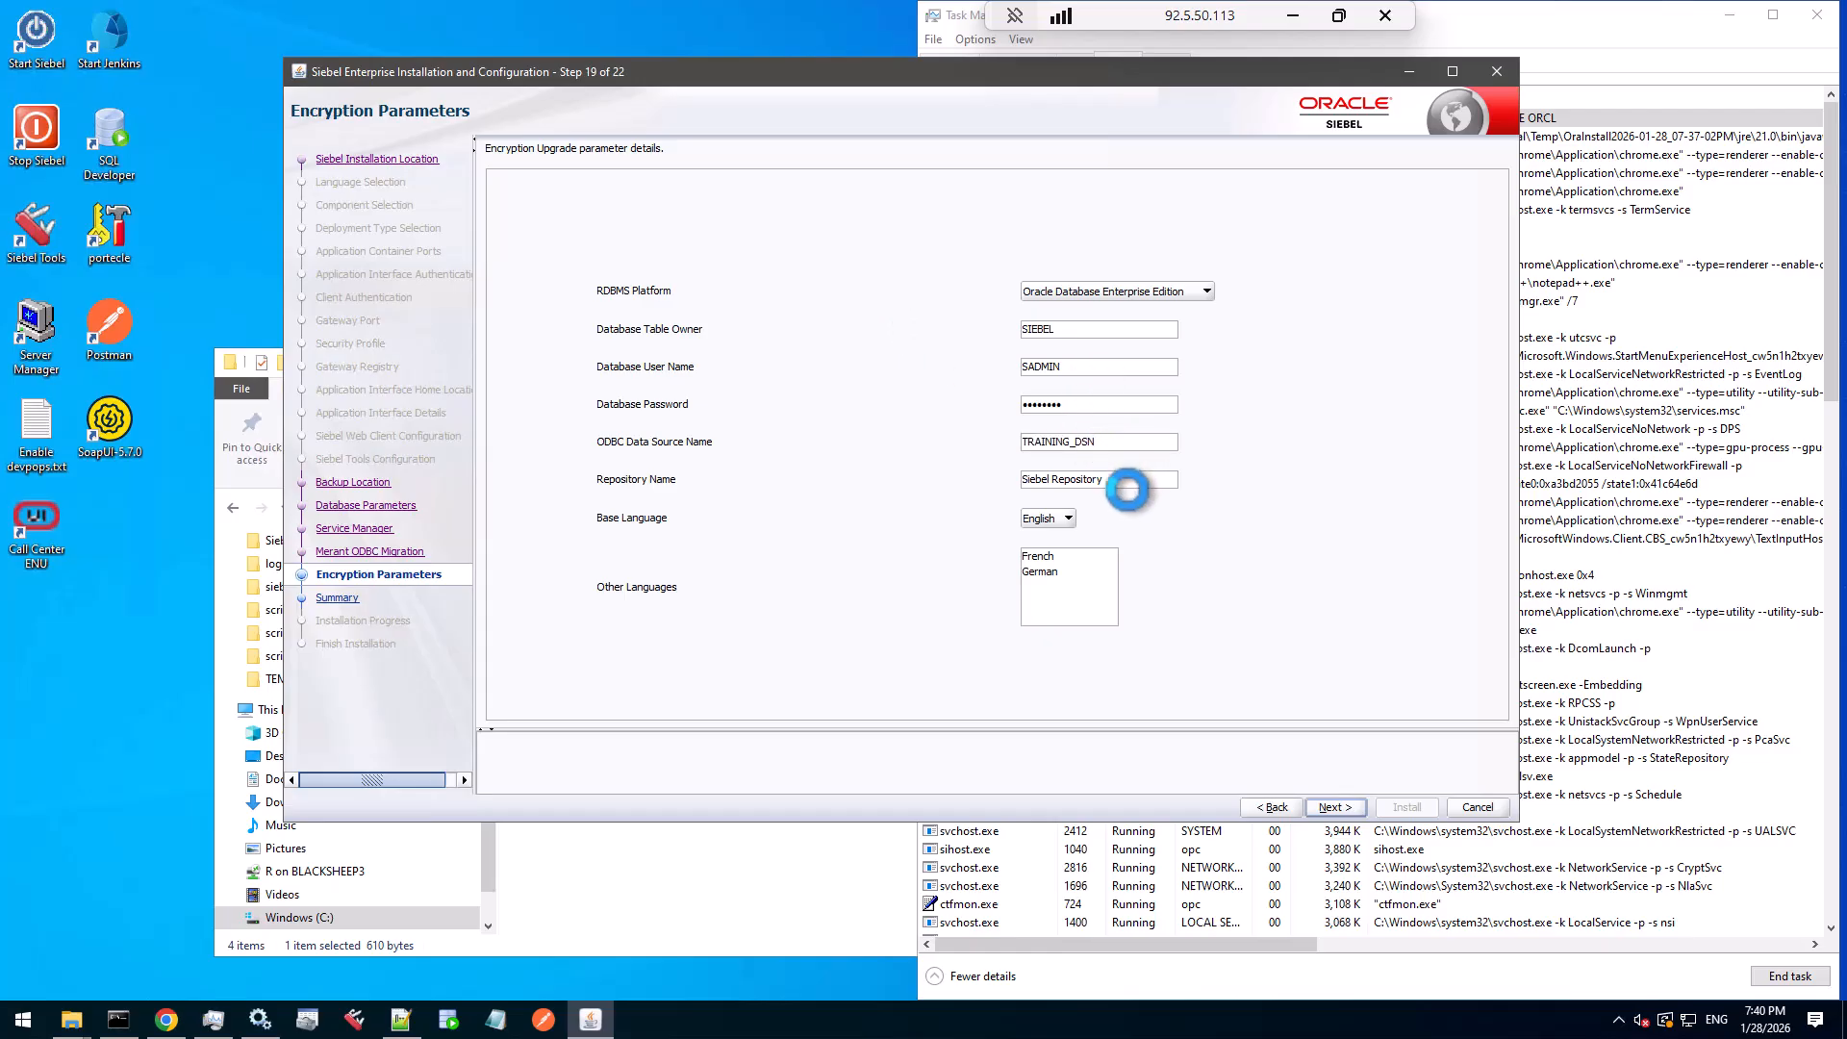
{"action": "left_click", "coordinate": [1066, 558]}
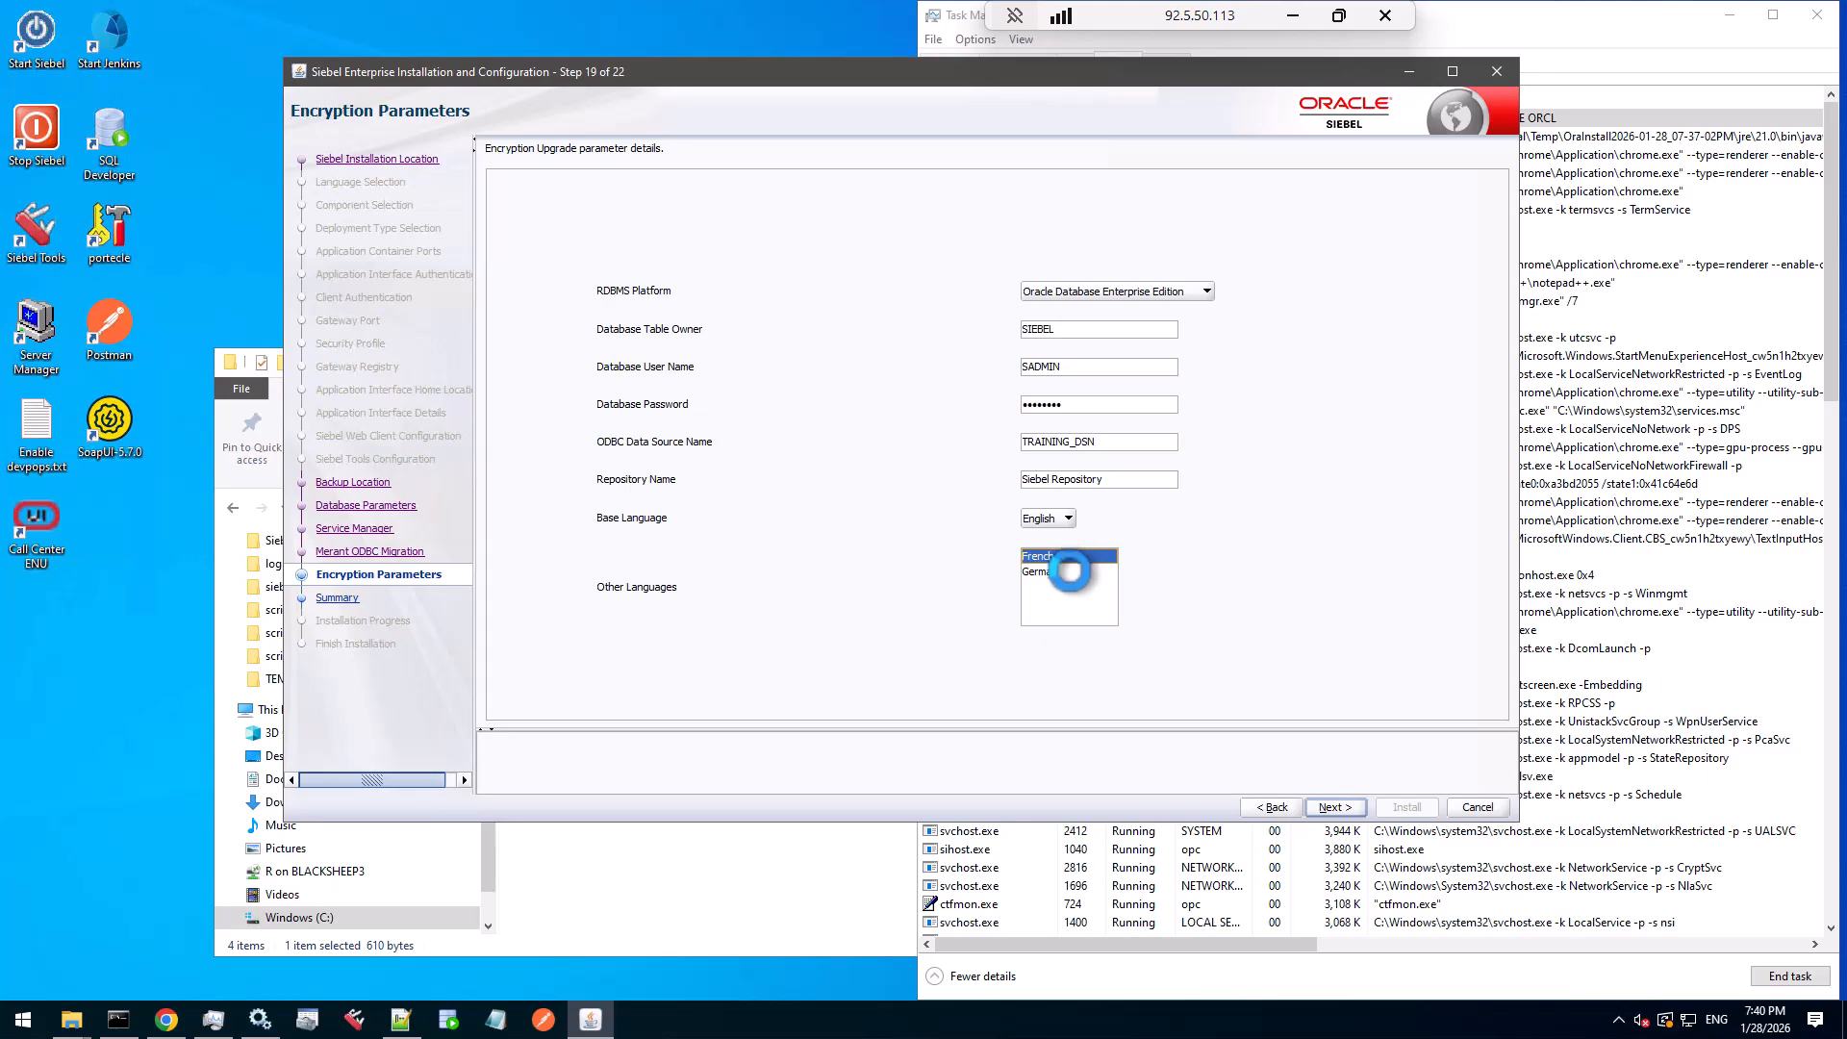
{"action": "left_click", "coordinate": [1069, 571], "text": "ctrl"}
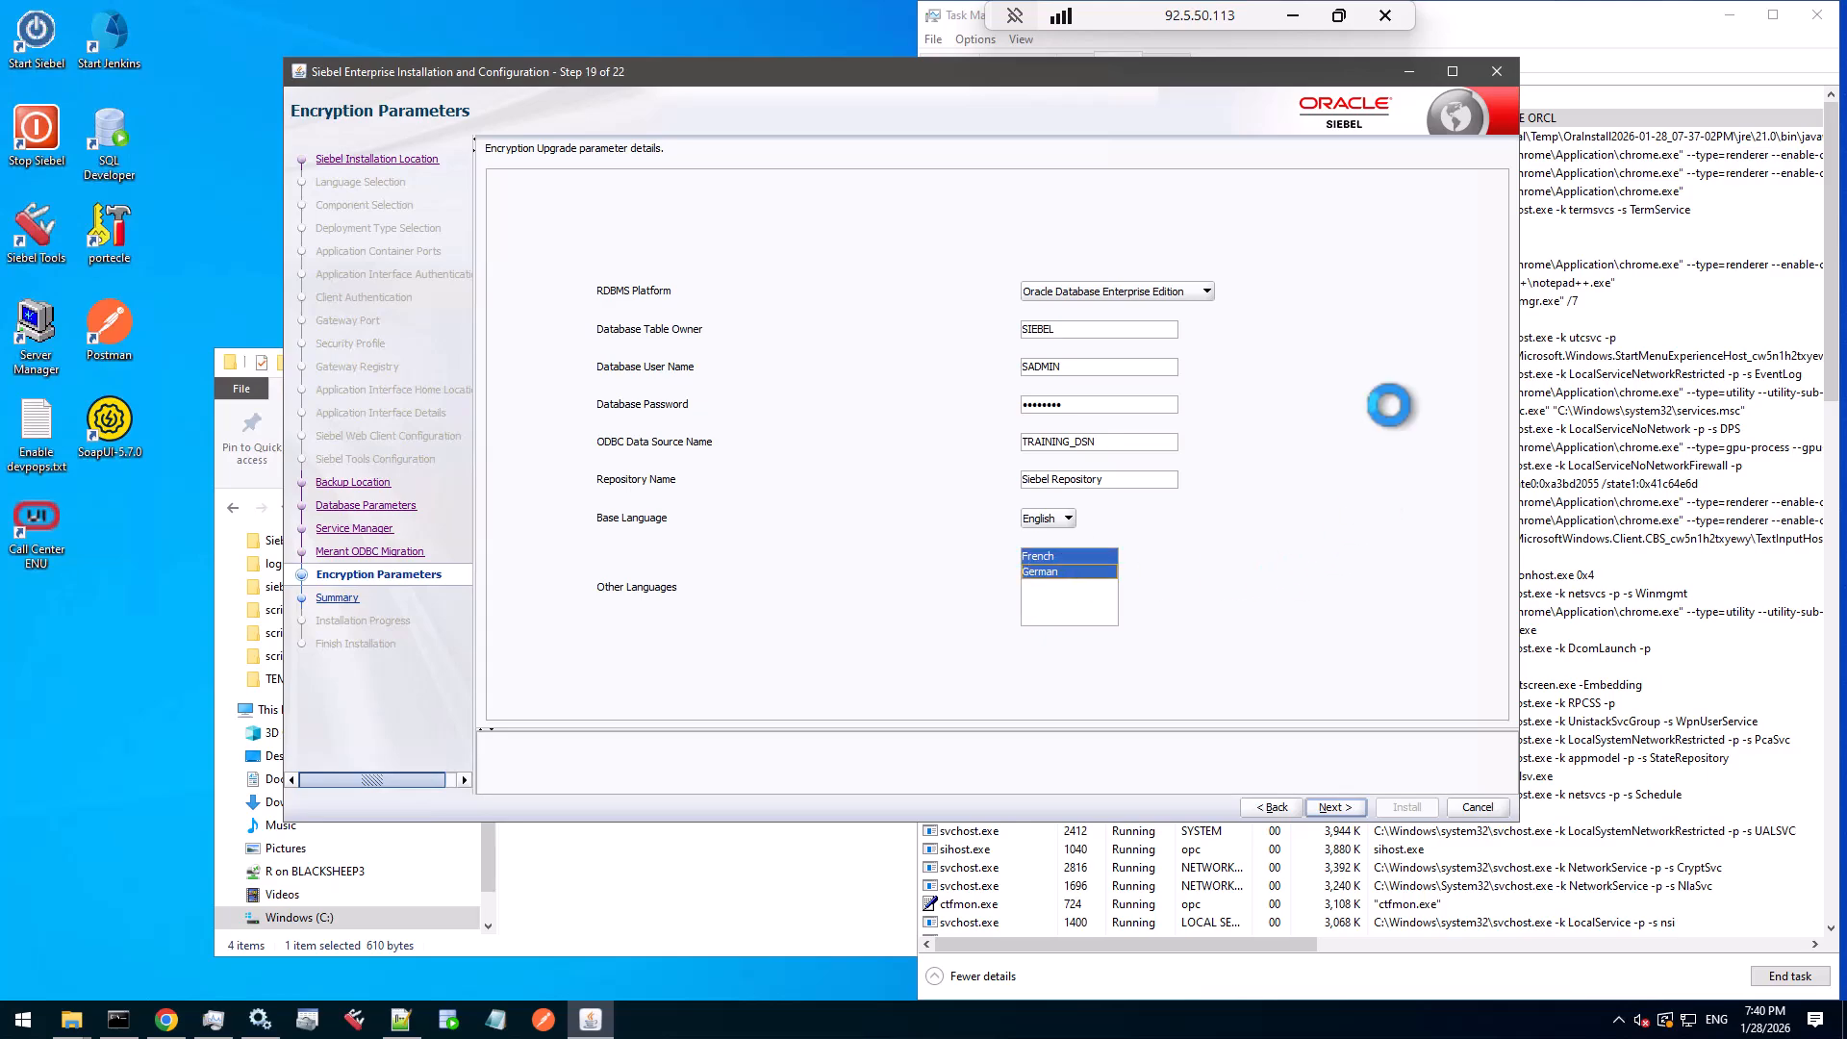
- Move the installer window and minimize Task Manager and File Explorer
{"action": "left_click_drag", "start_coordinate": [1264, 71], "coordinate": [1223, 48]}
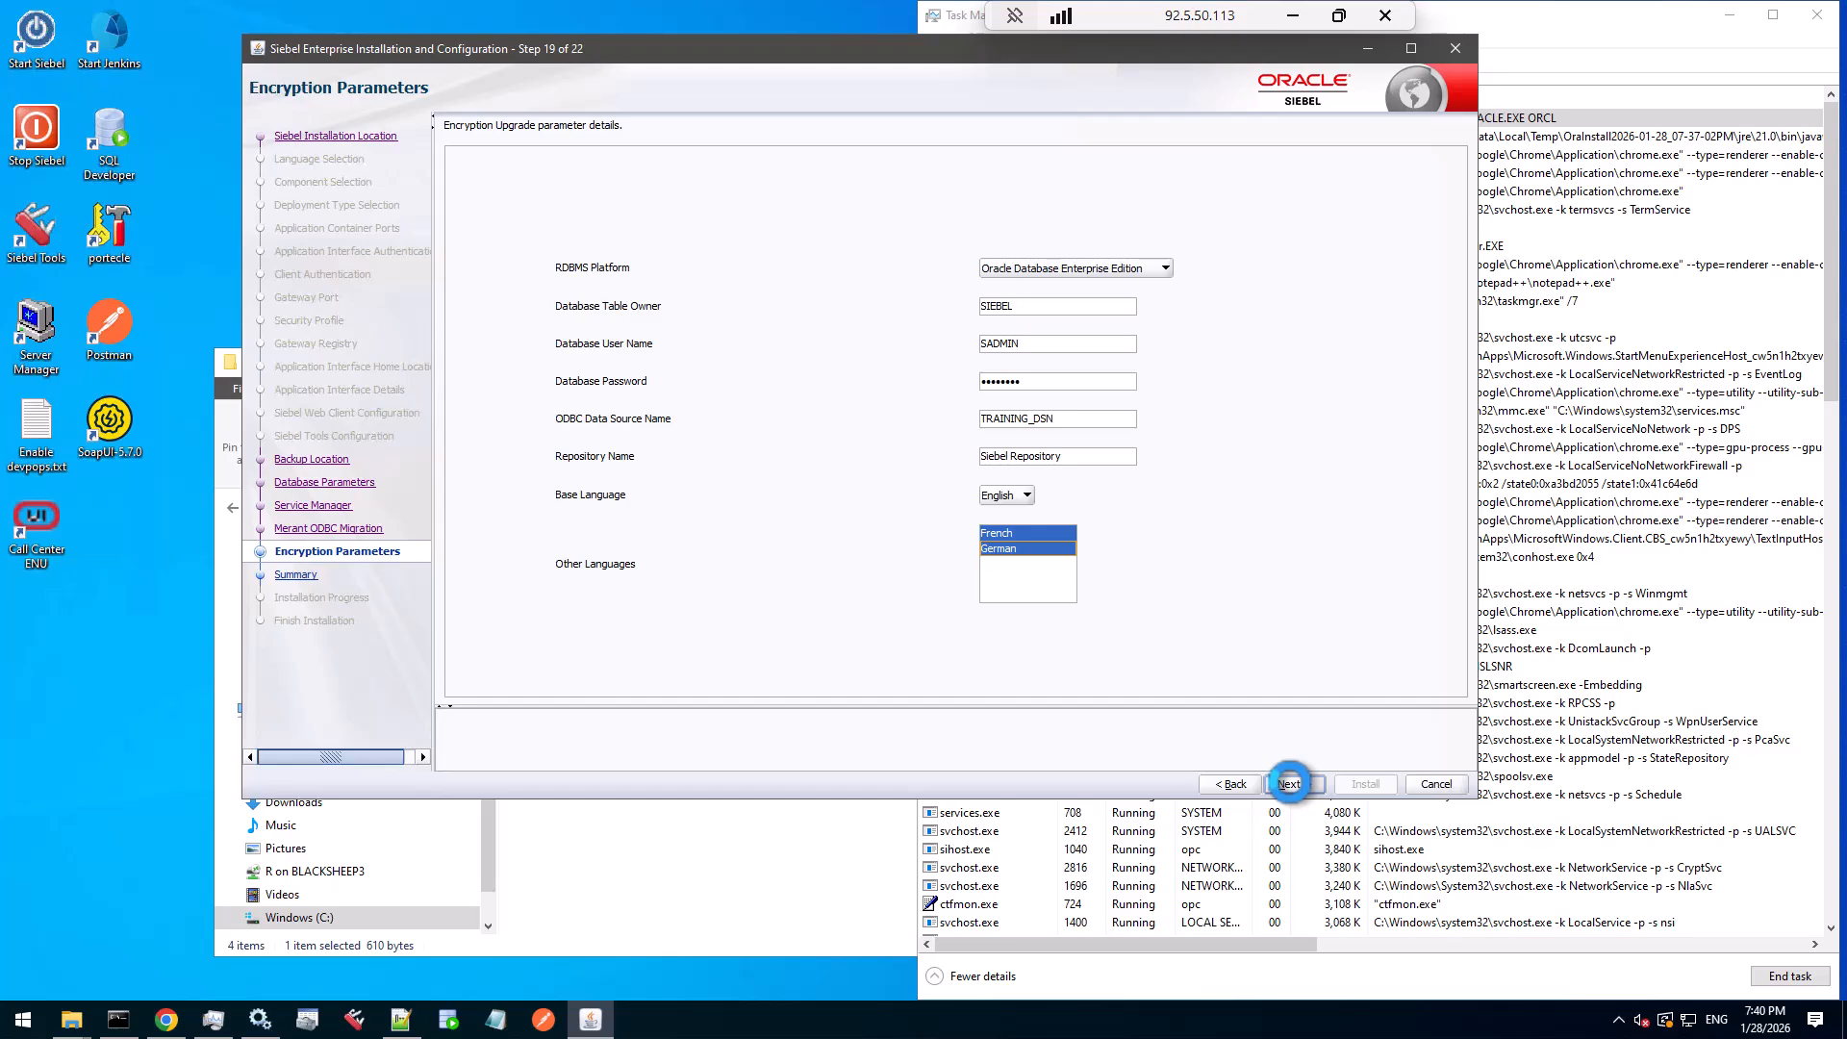
{"action": "left_click", "coordinate": [1729, 15]}
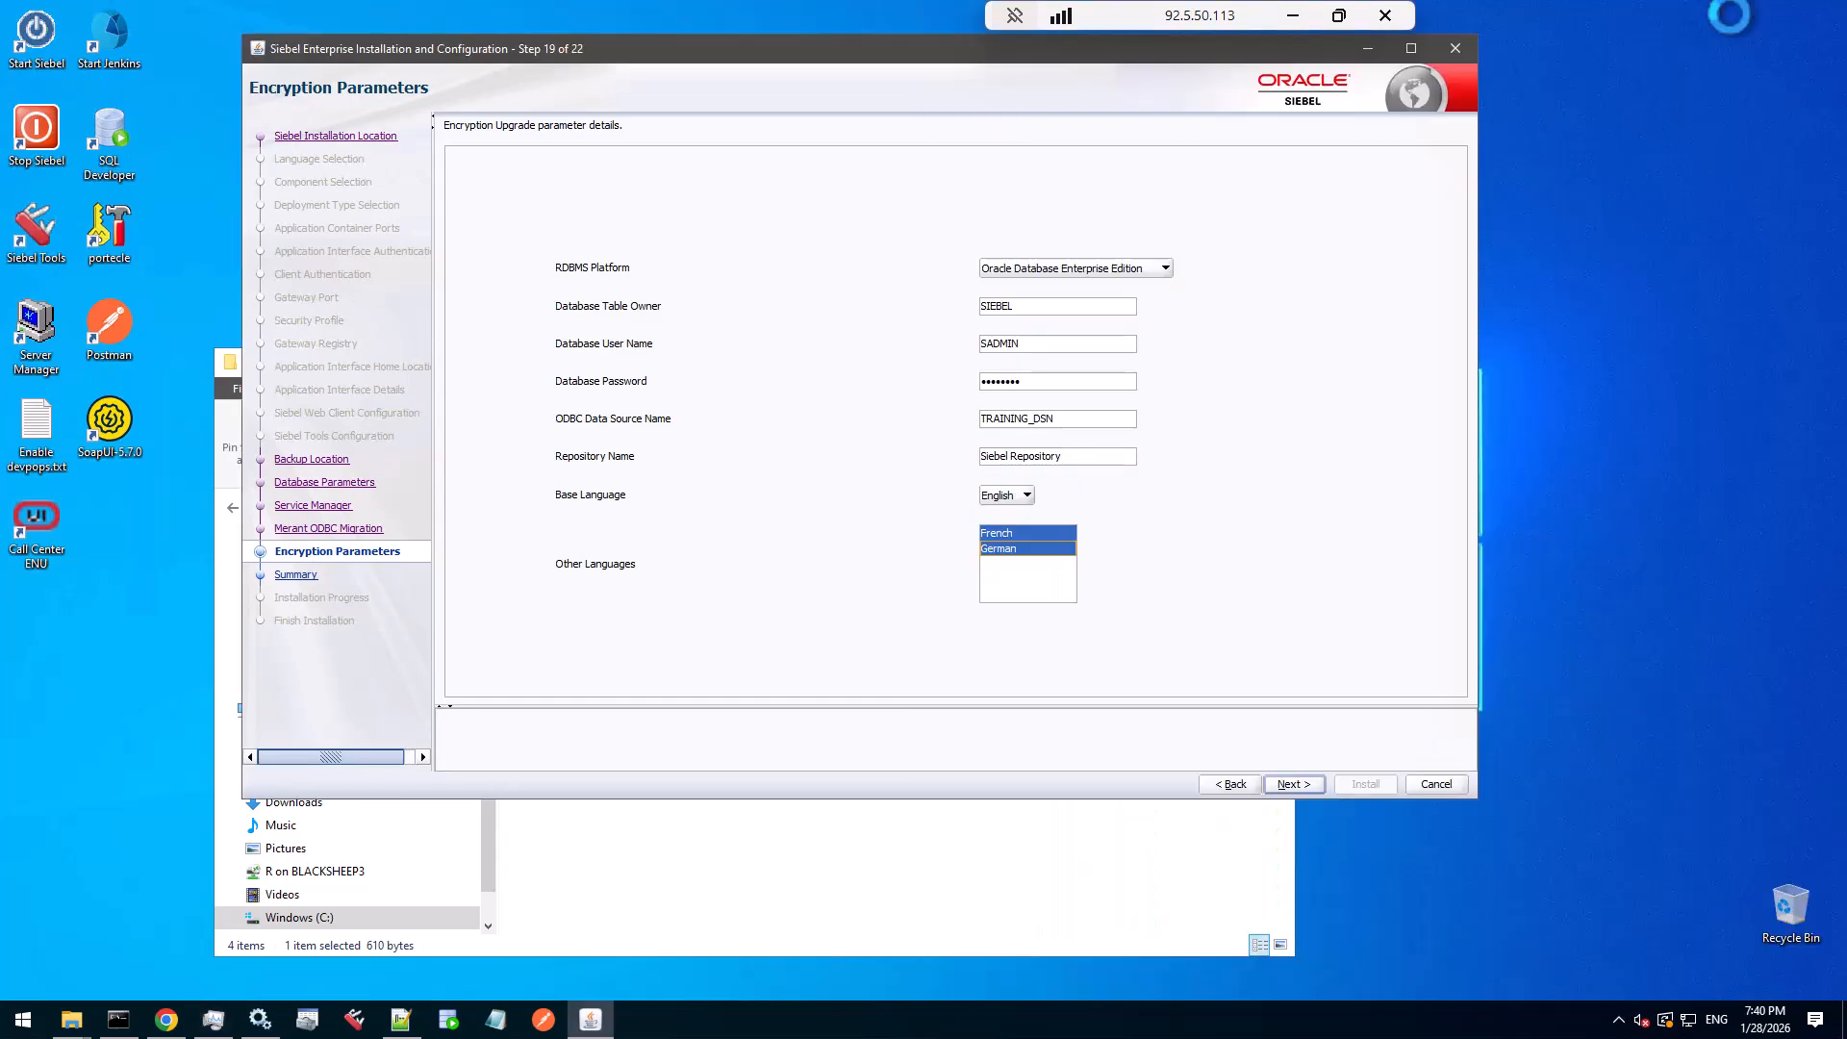
{"action": "left_click", "coordinate": [877, 846]}
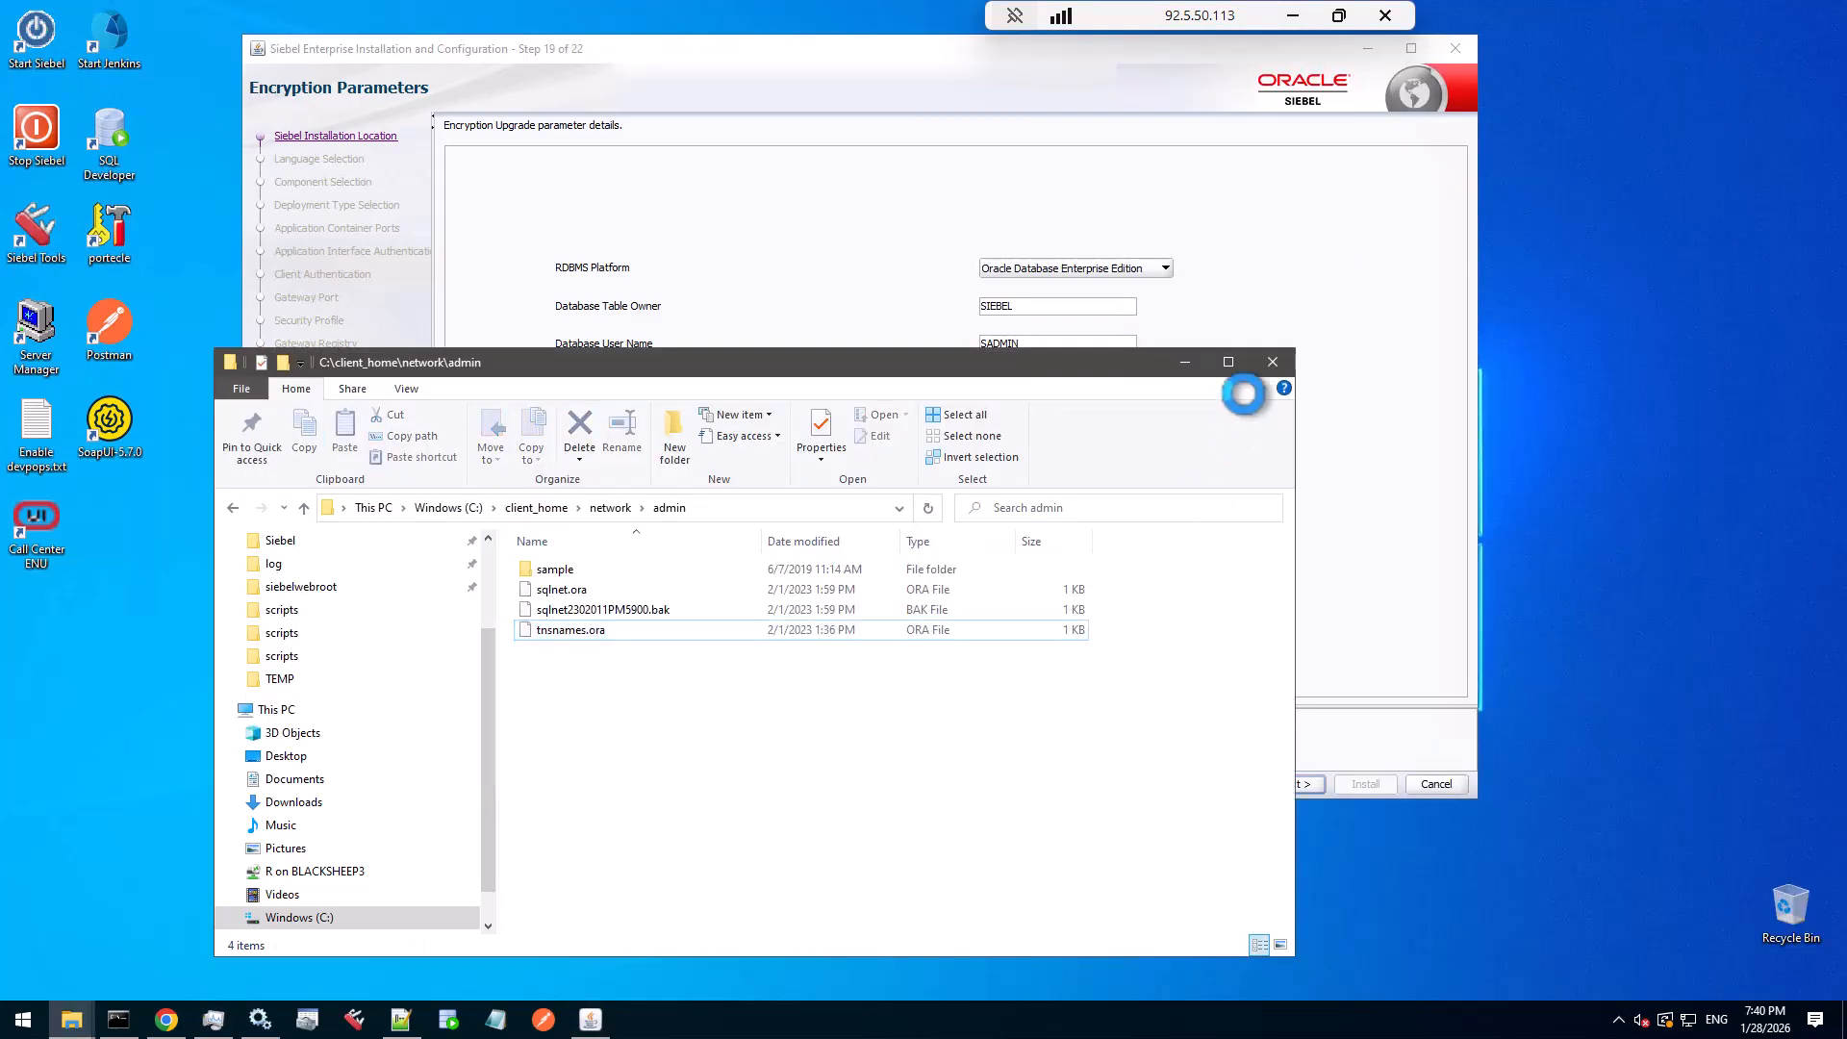
{"action": "left_click", "coordinate": [1191, 363]}
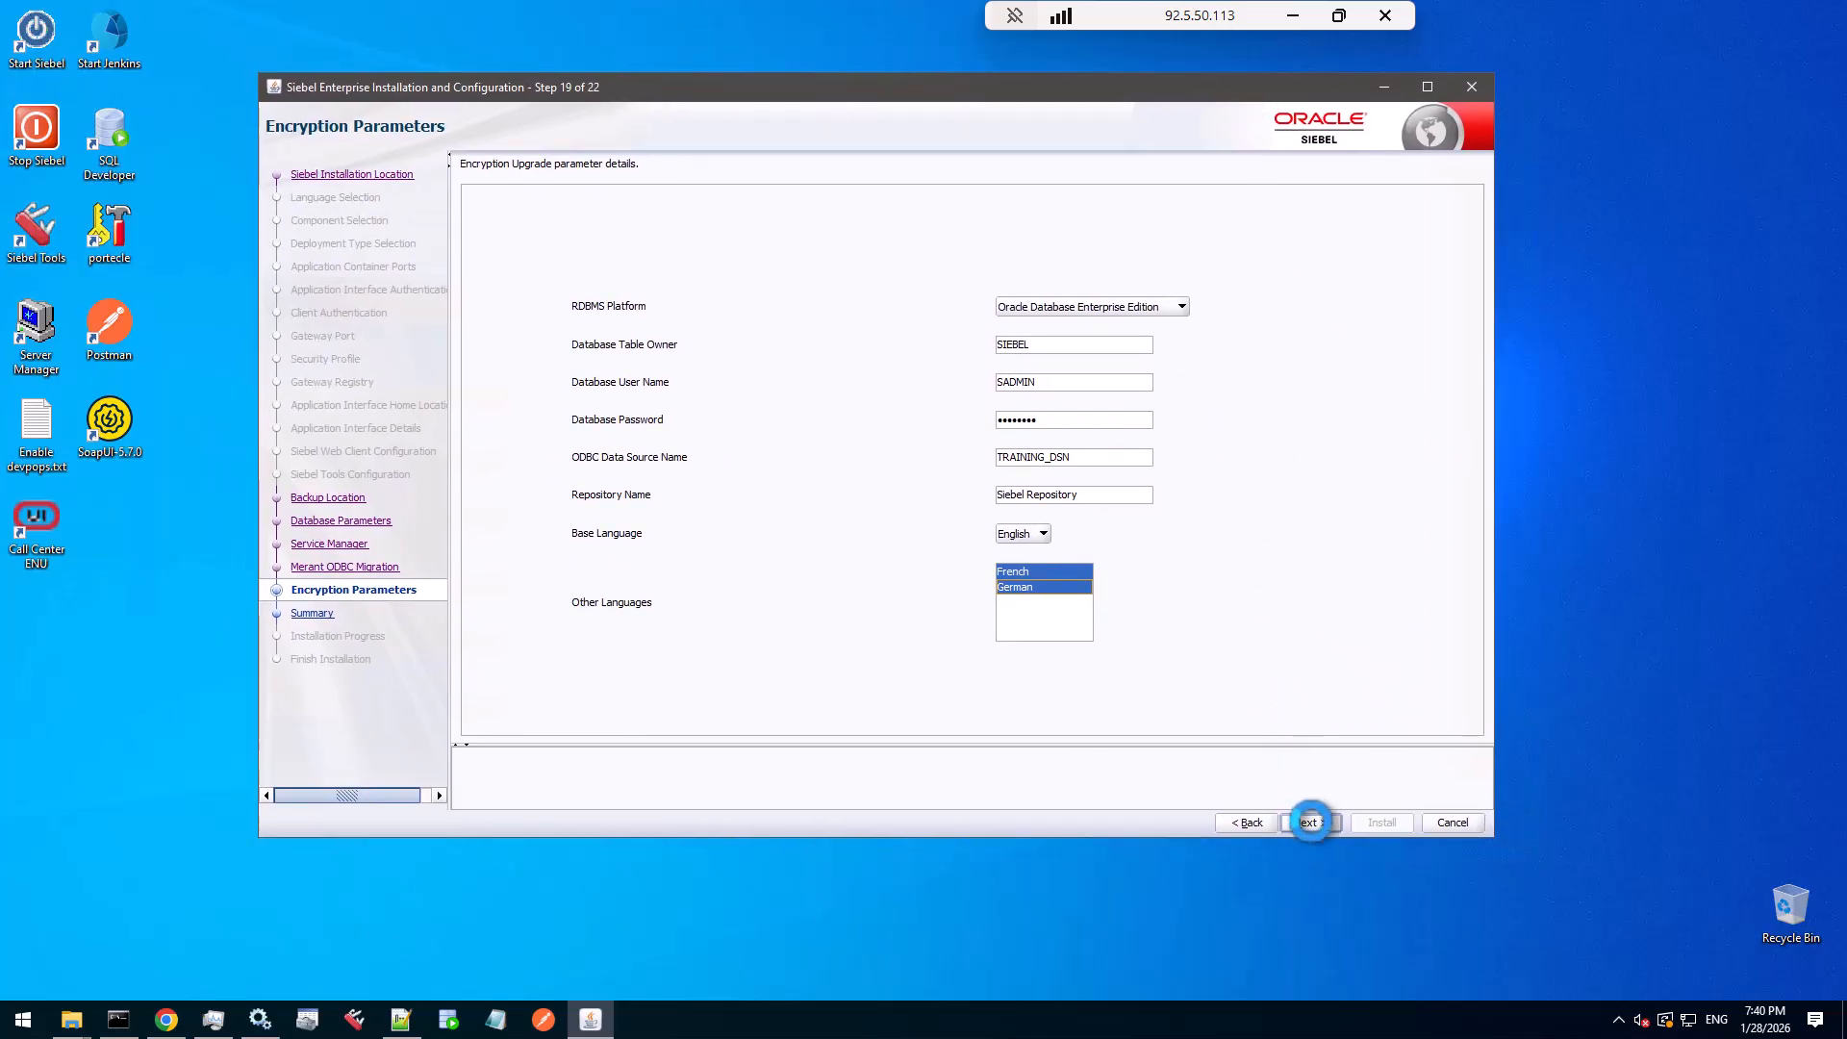
- Review the Step 20 Summary for C:\Siebel\ses, including backup location mde_backup\23.10.0.0.0, and click Install
{"action": "left_click", "coordinate": [1310, 821]}
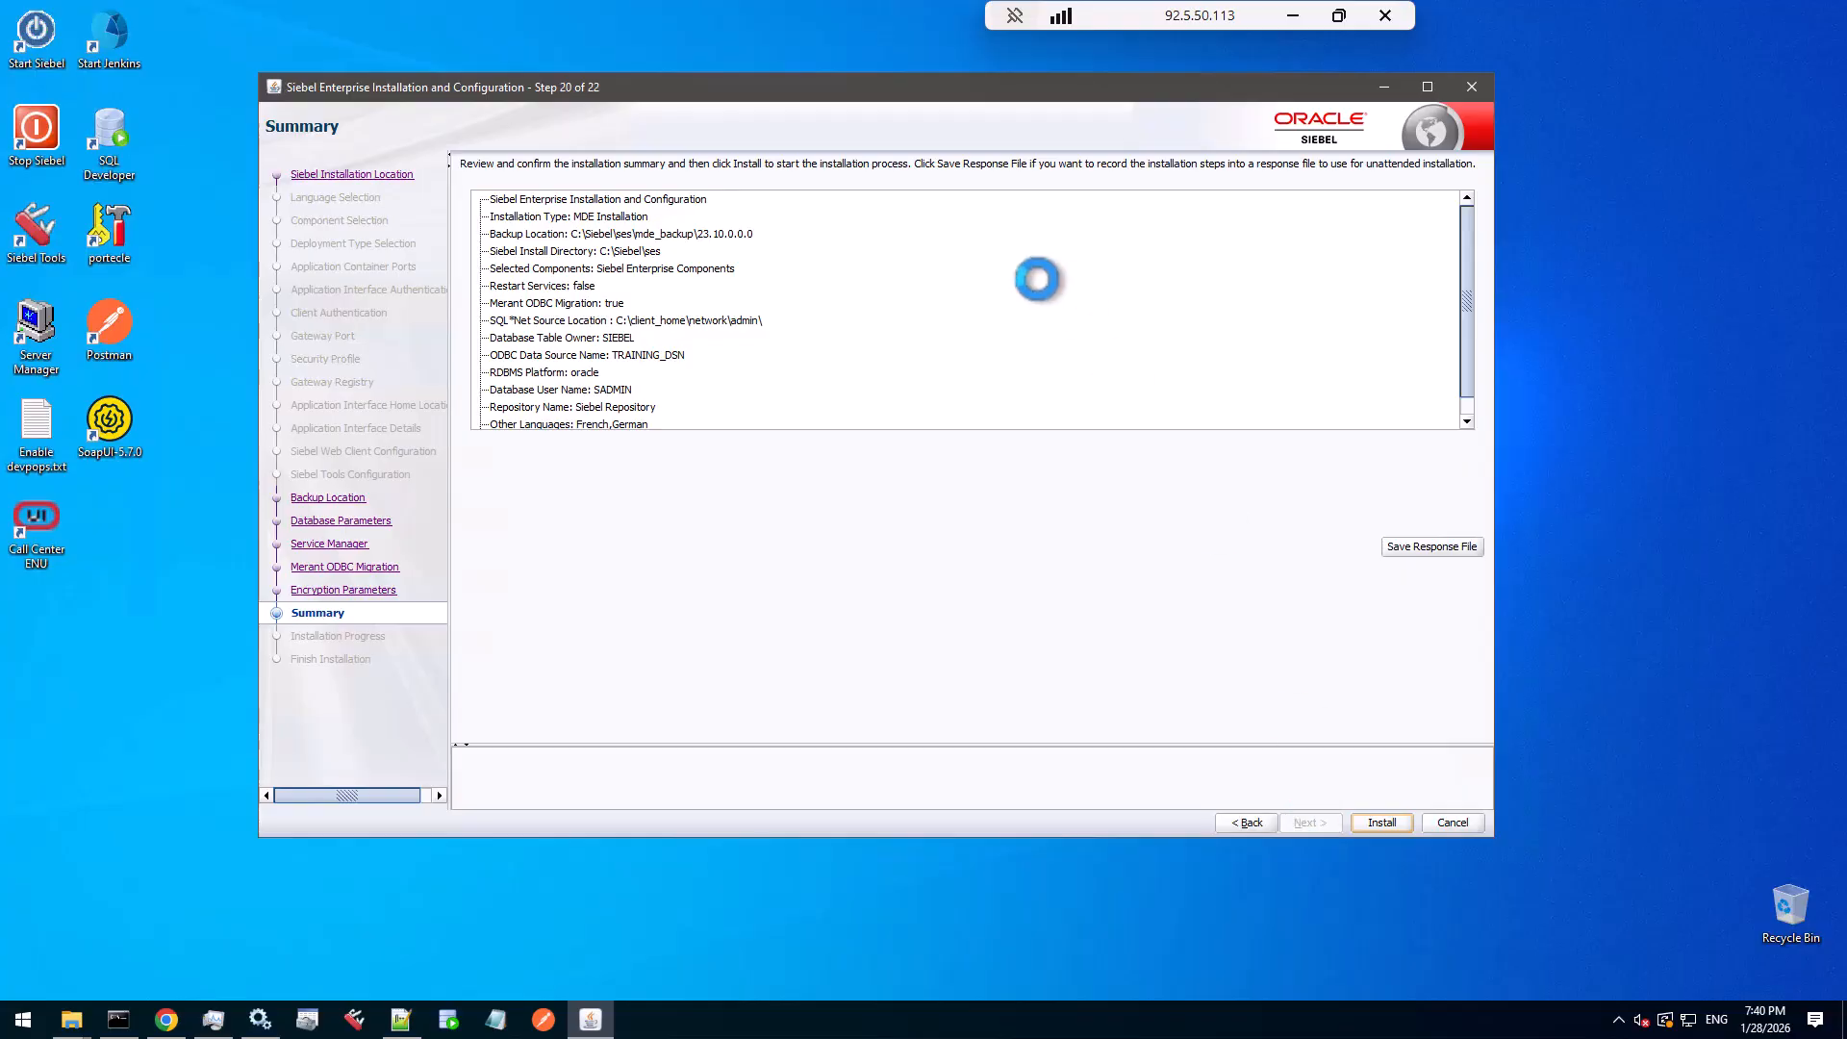
{"action": "scroll", "coordinate": [1469, 330], "scroll_direction": "down", "scroll_amount": 1}
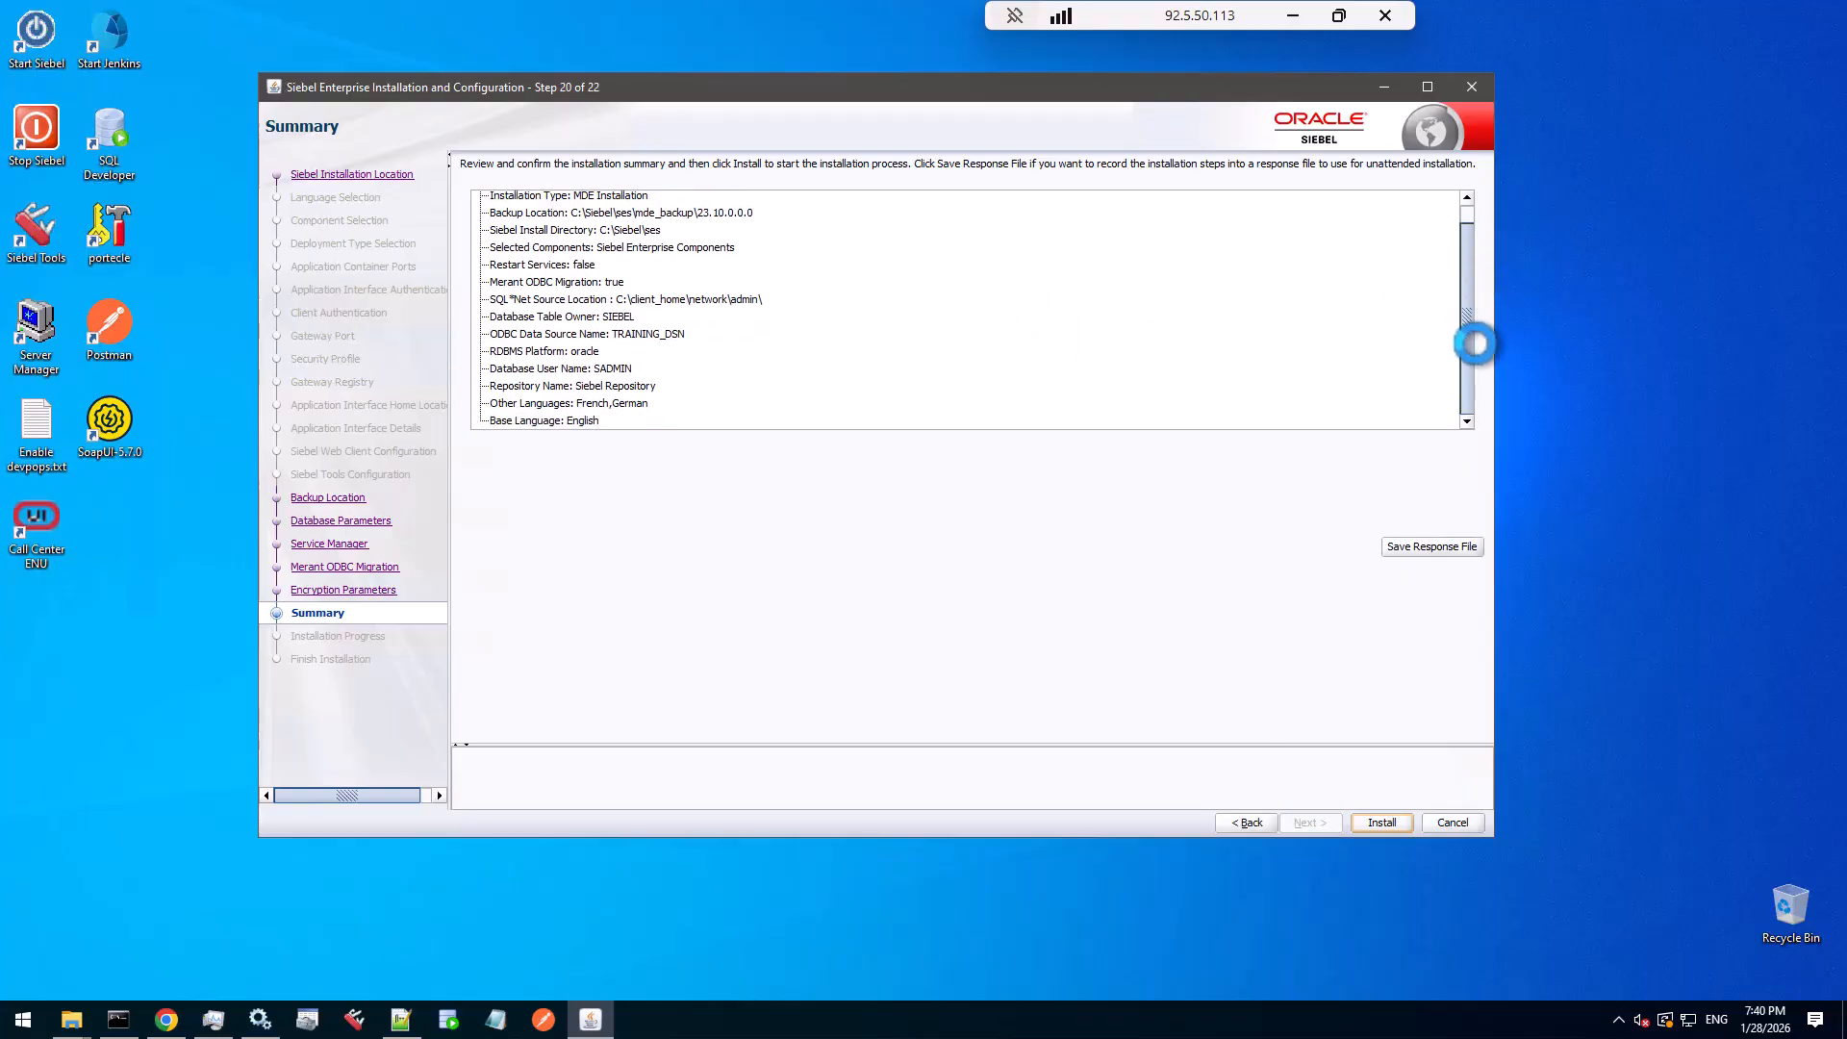
{"action": "scroll", "coordinate": [1482, 272], "scroll_direction": "up", "scroll_amount": 1}
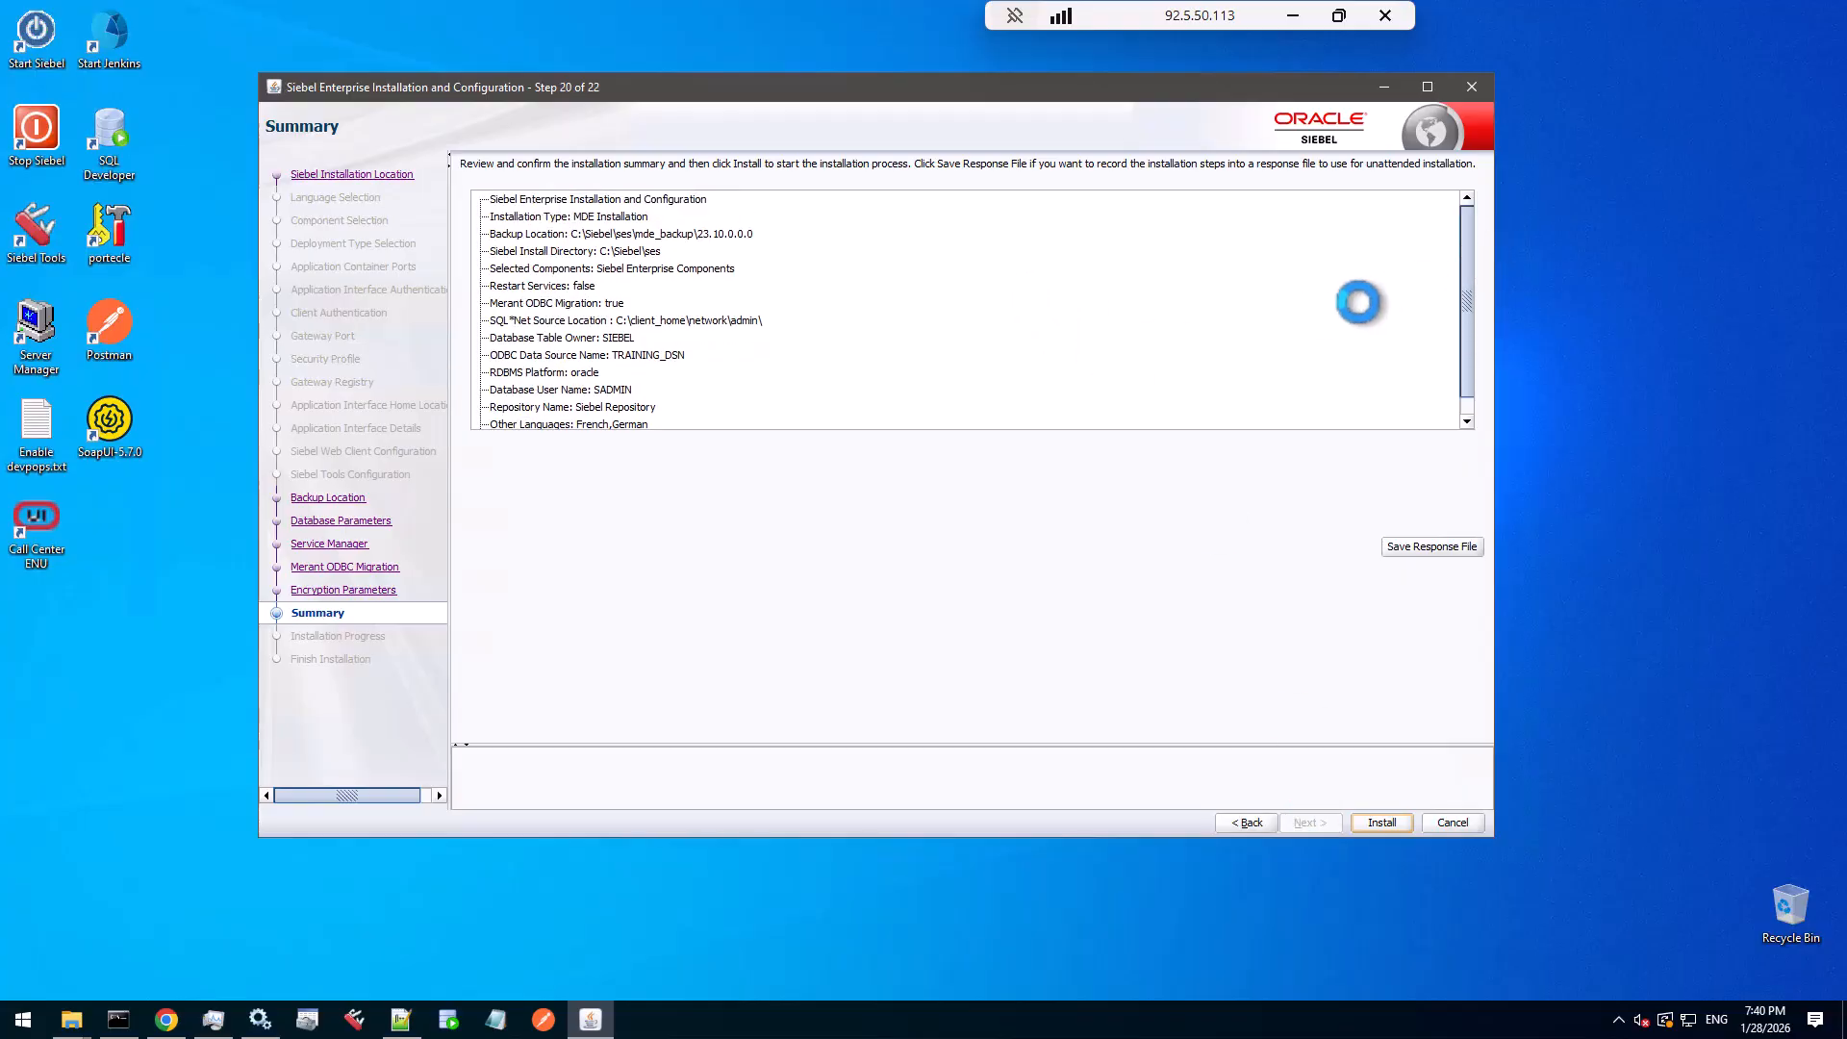
{"action": "left_click", "coordinate": [724, 235]}
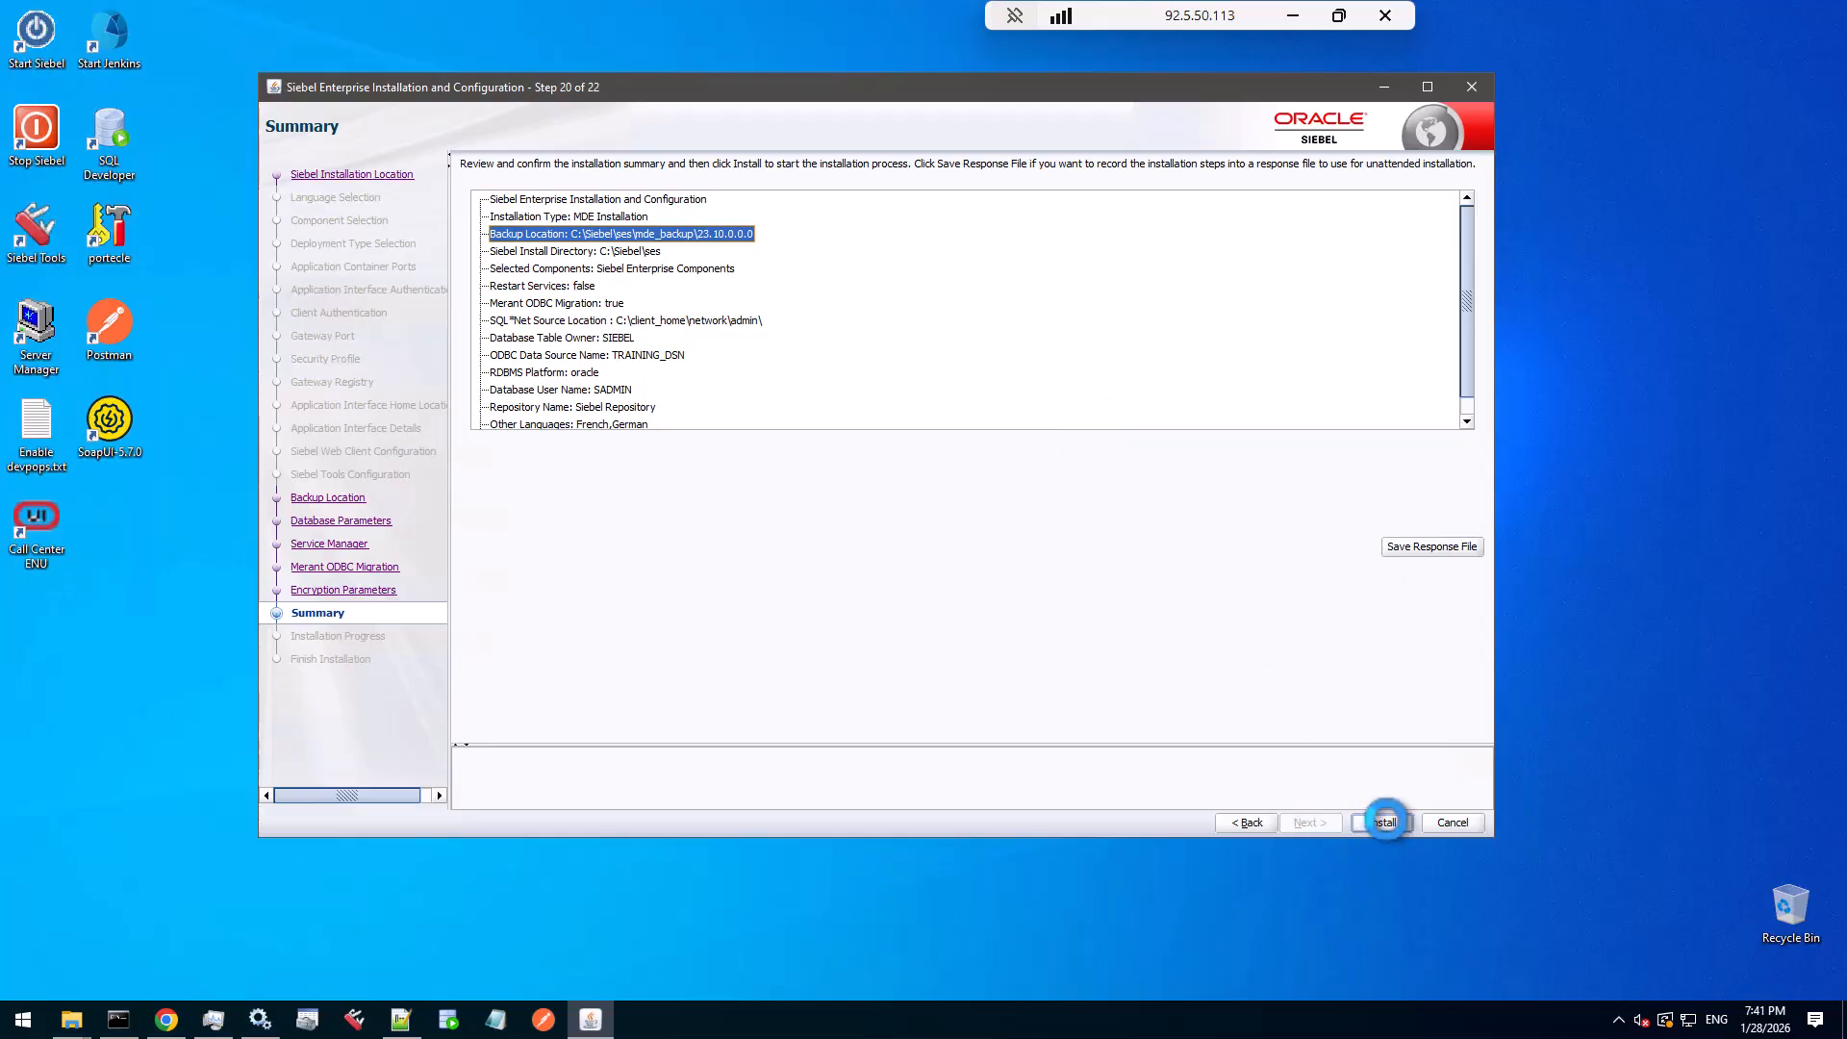
{"action": "left_click", "coordinate": [1386, 822]}
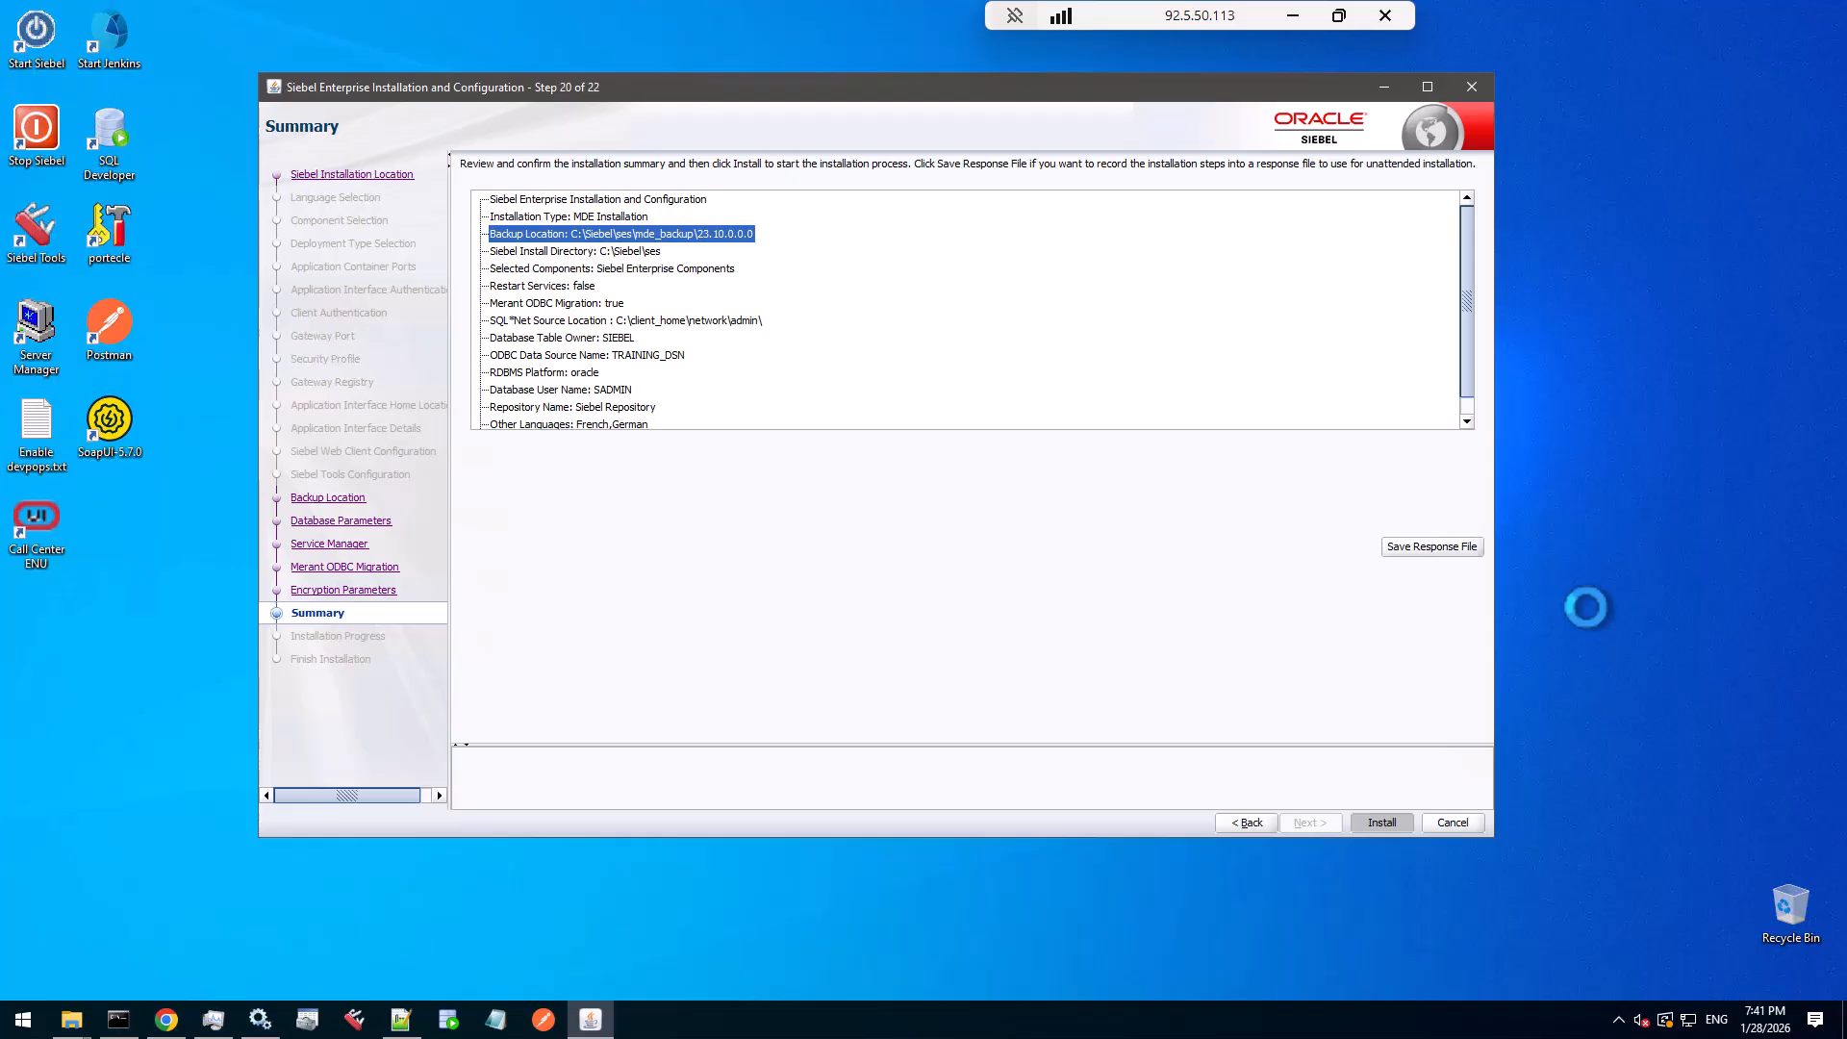
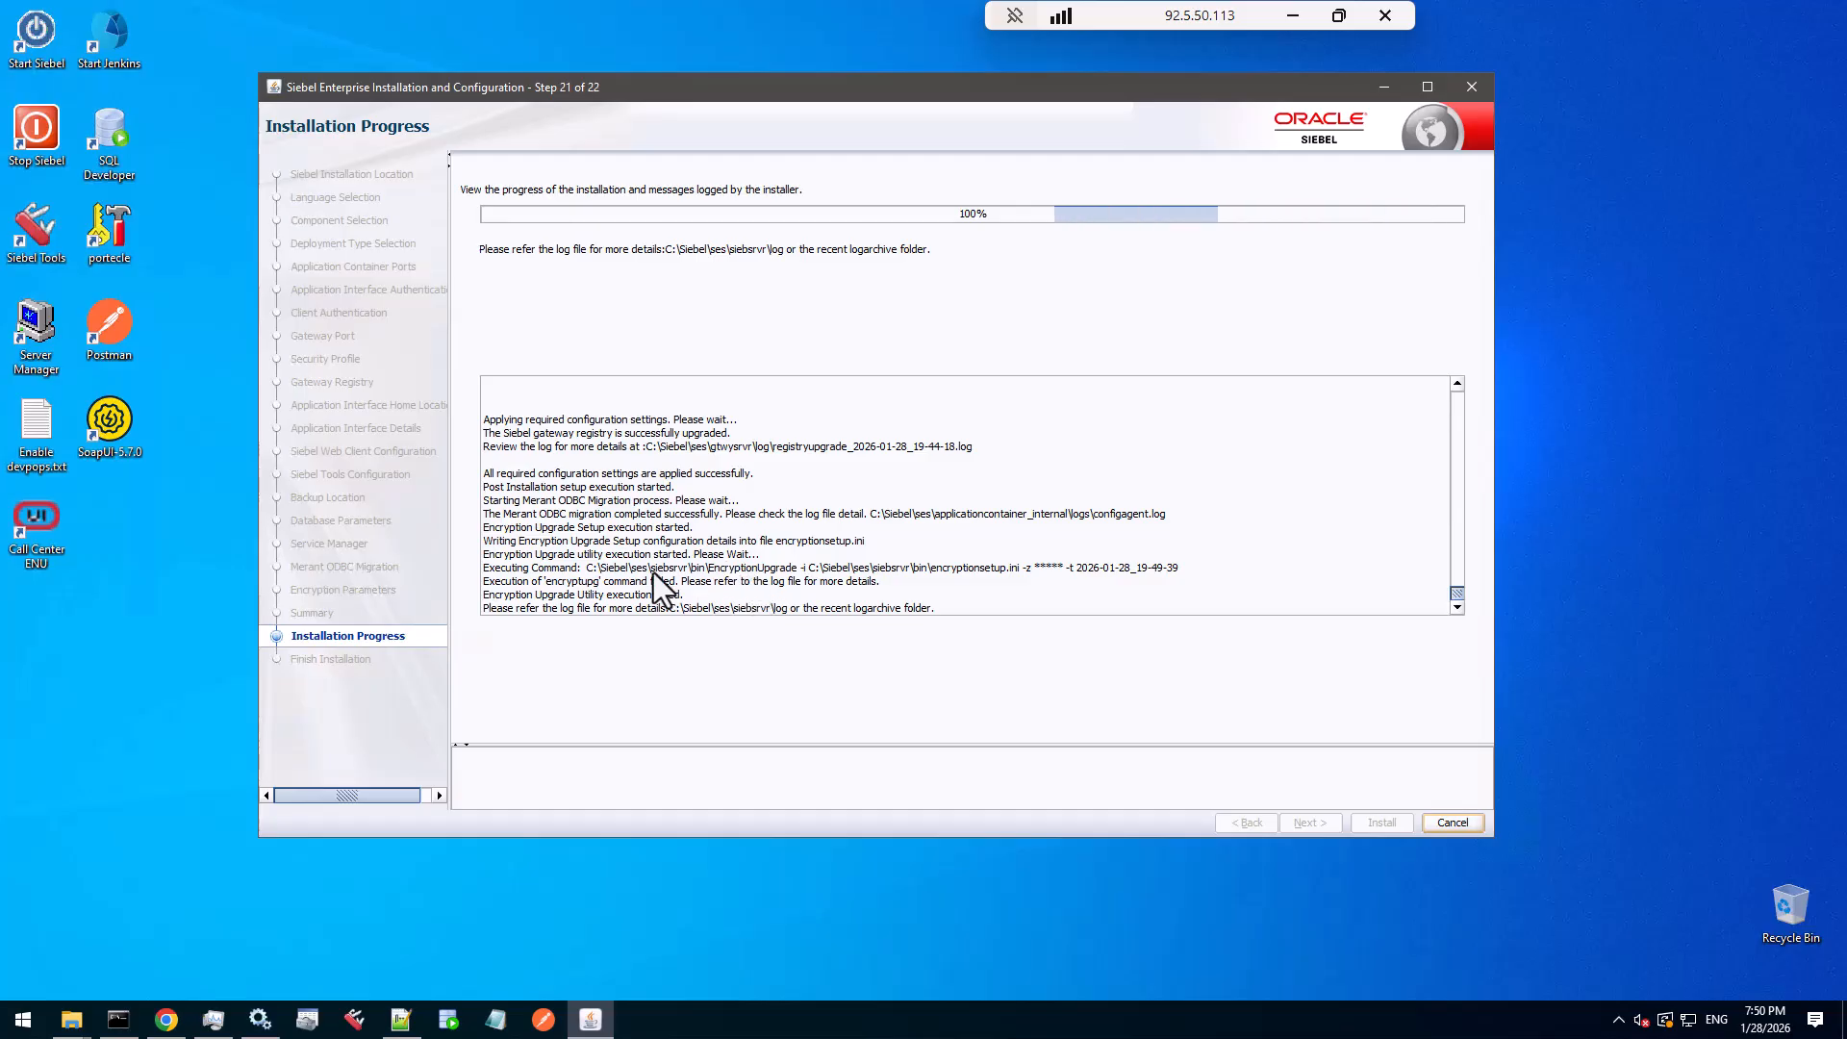
- Highlight the full 'Executing Command' EncryptionUpgrade line in the installer's progress log
{"action": "left_click", "coordinate": [585, 568]}
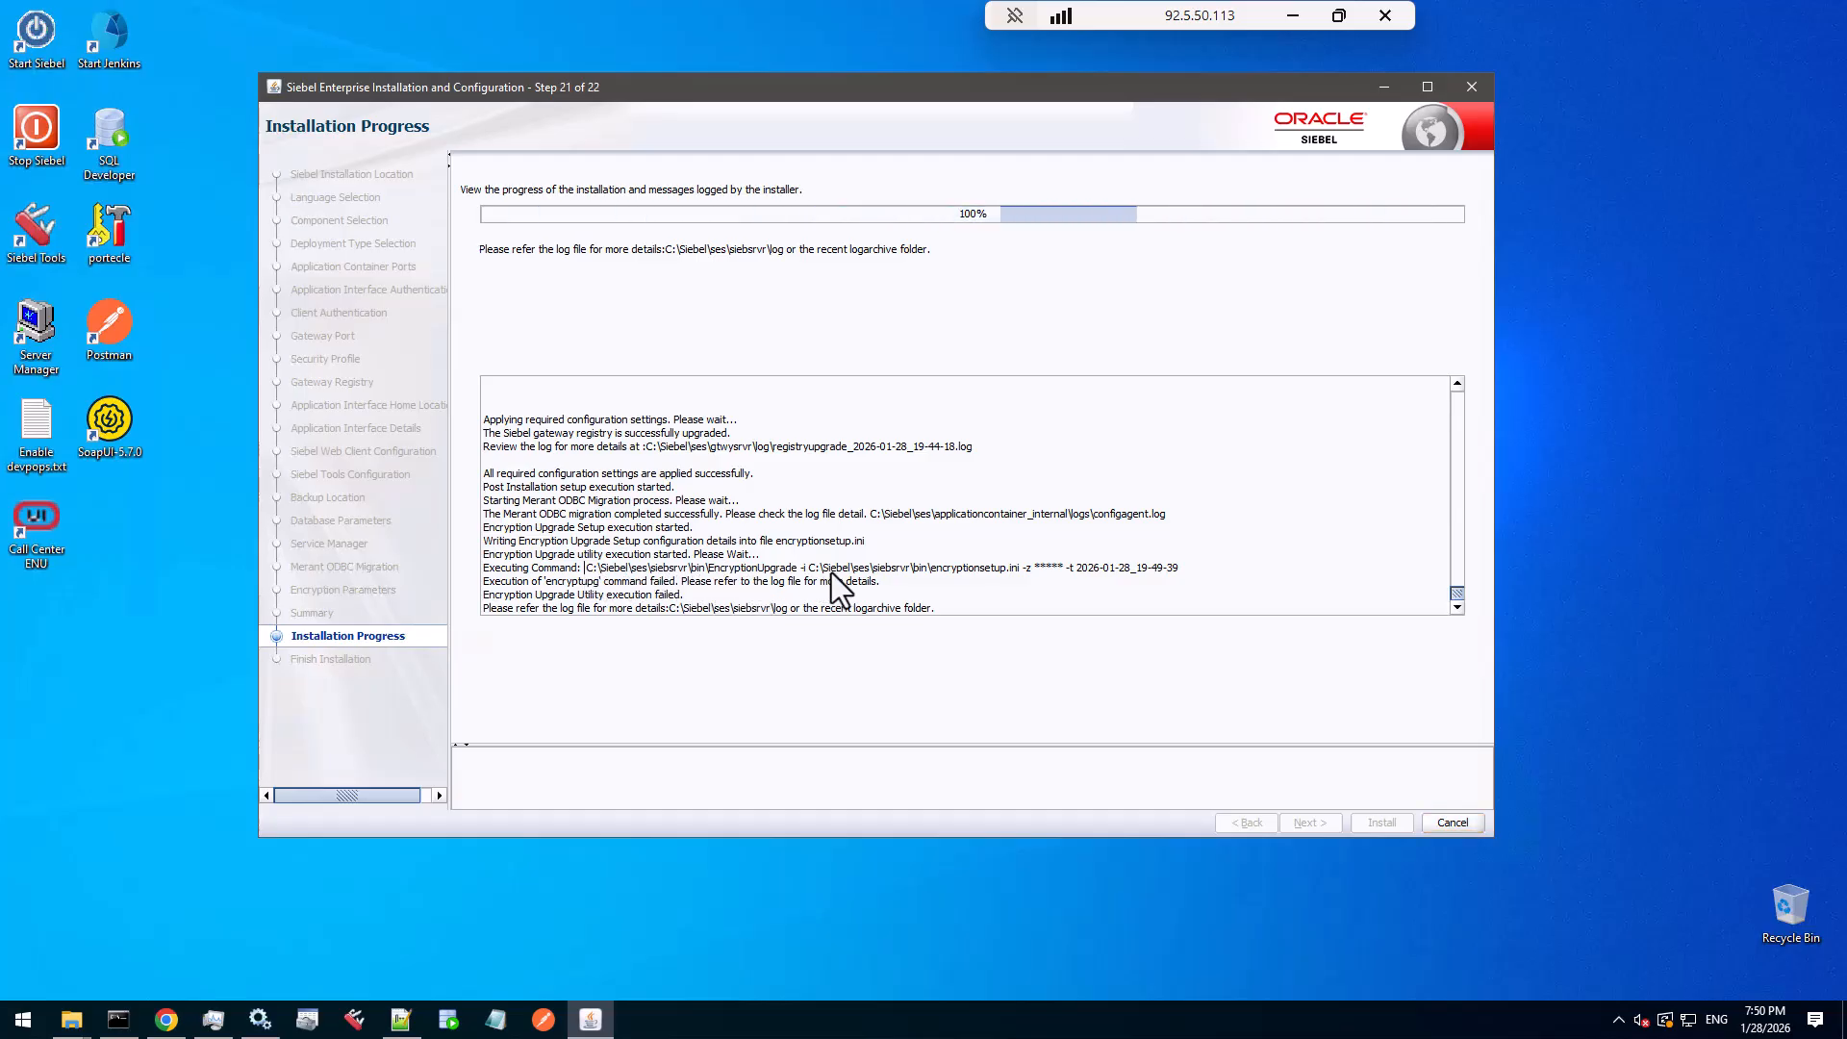
{"action": "left_click_drag", "start_coordinate": [851, 567], "coordinate": [1030, 572]}
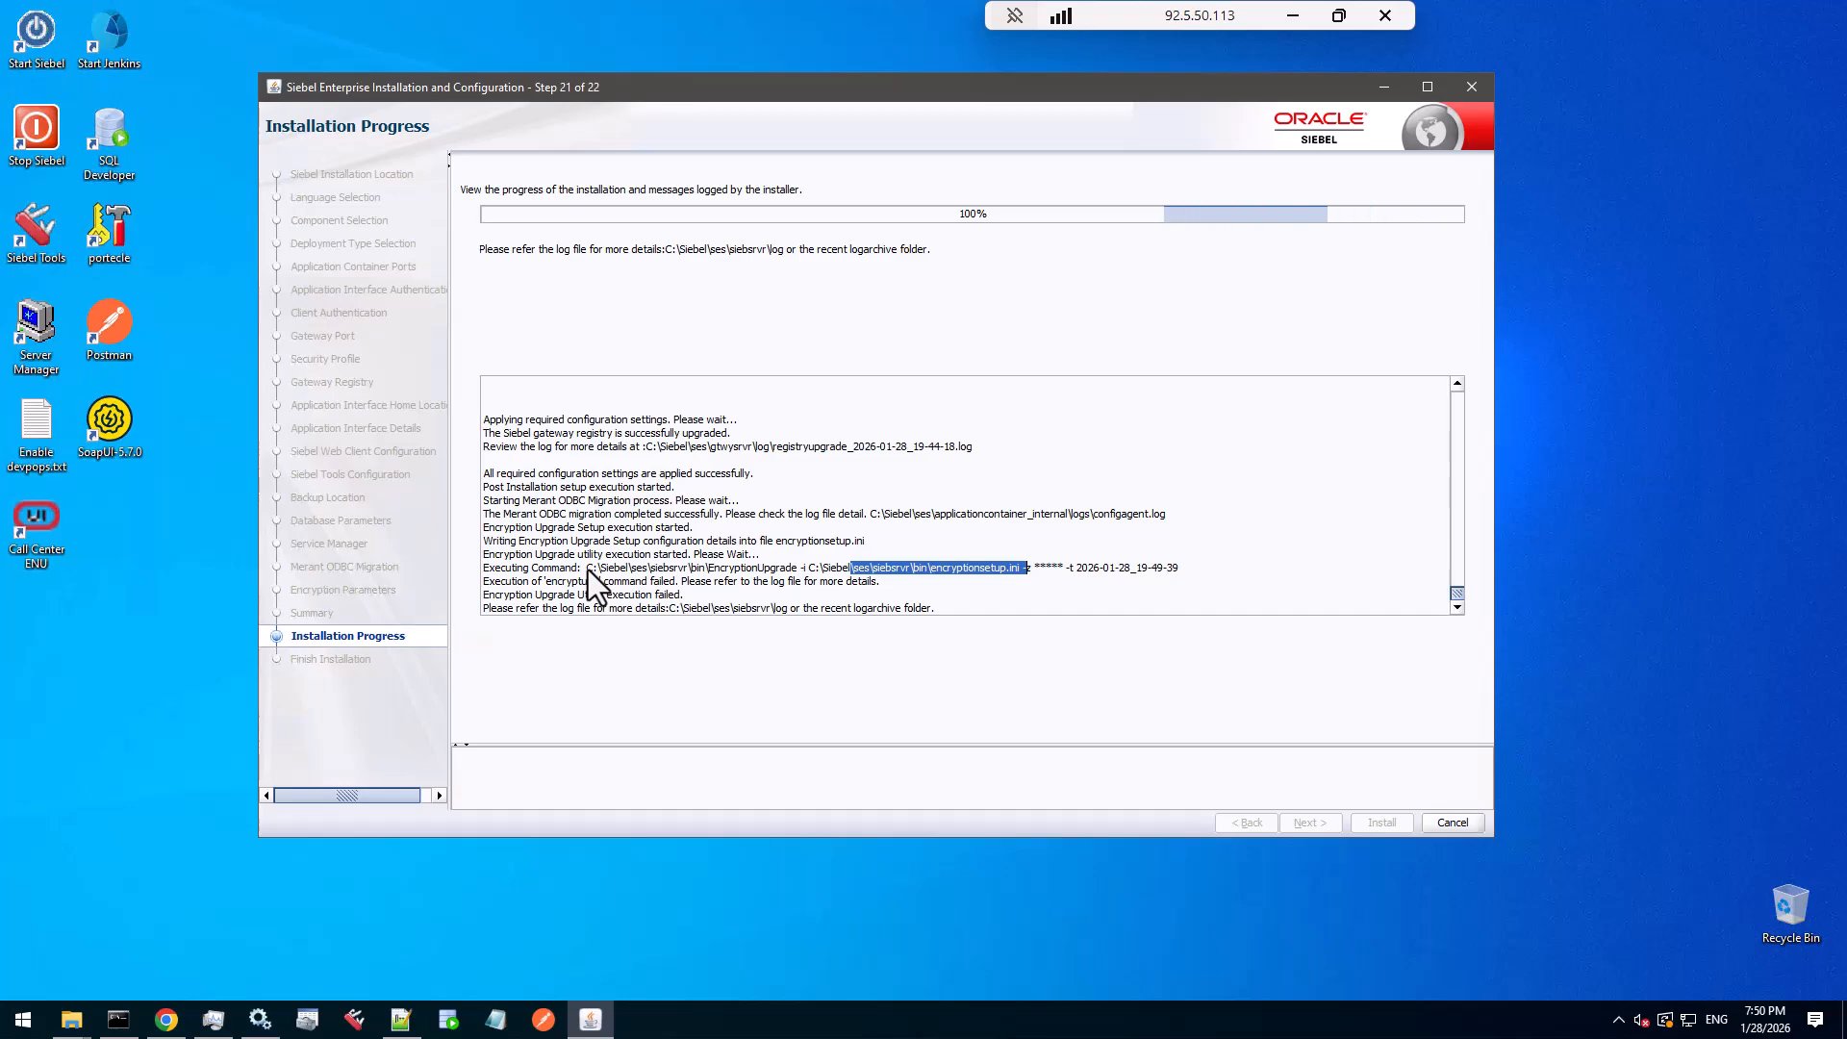
{"action": "left_click_drag", "start_coordinate": [586, 569], "coordinate": [1187, 567]}
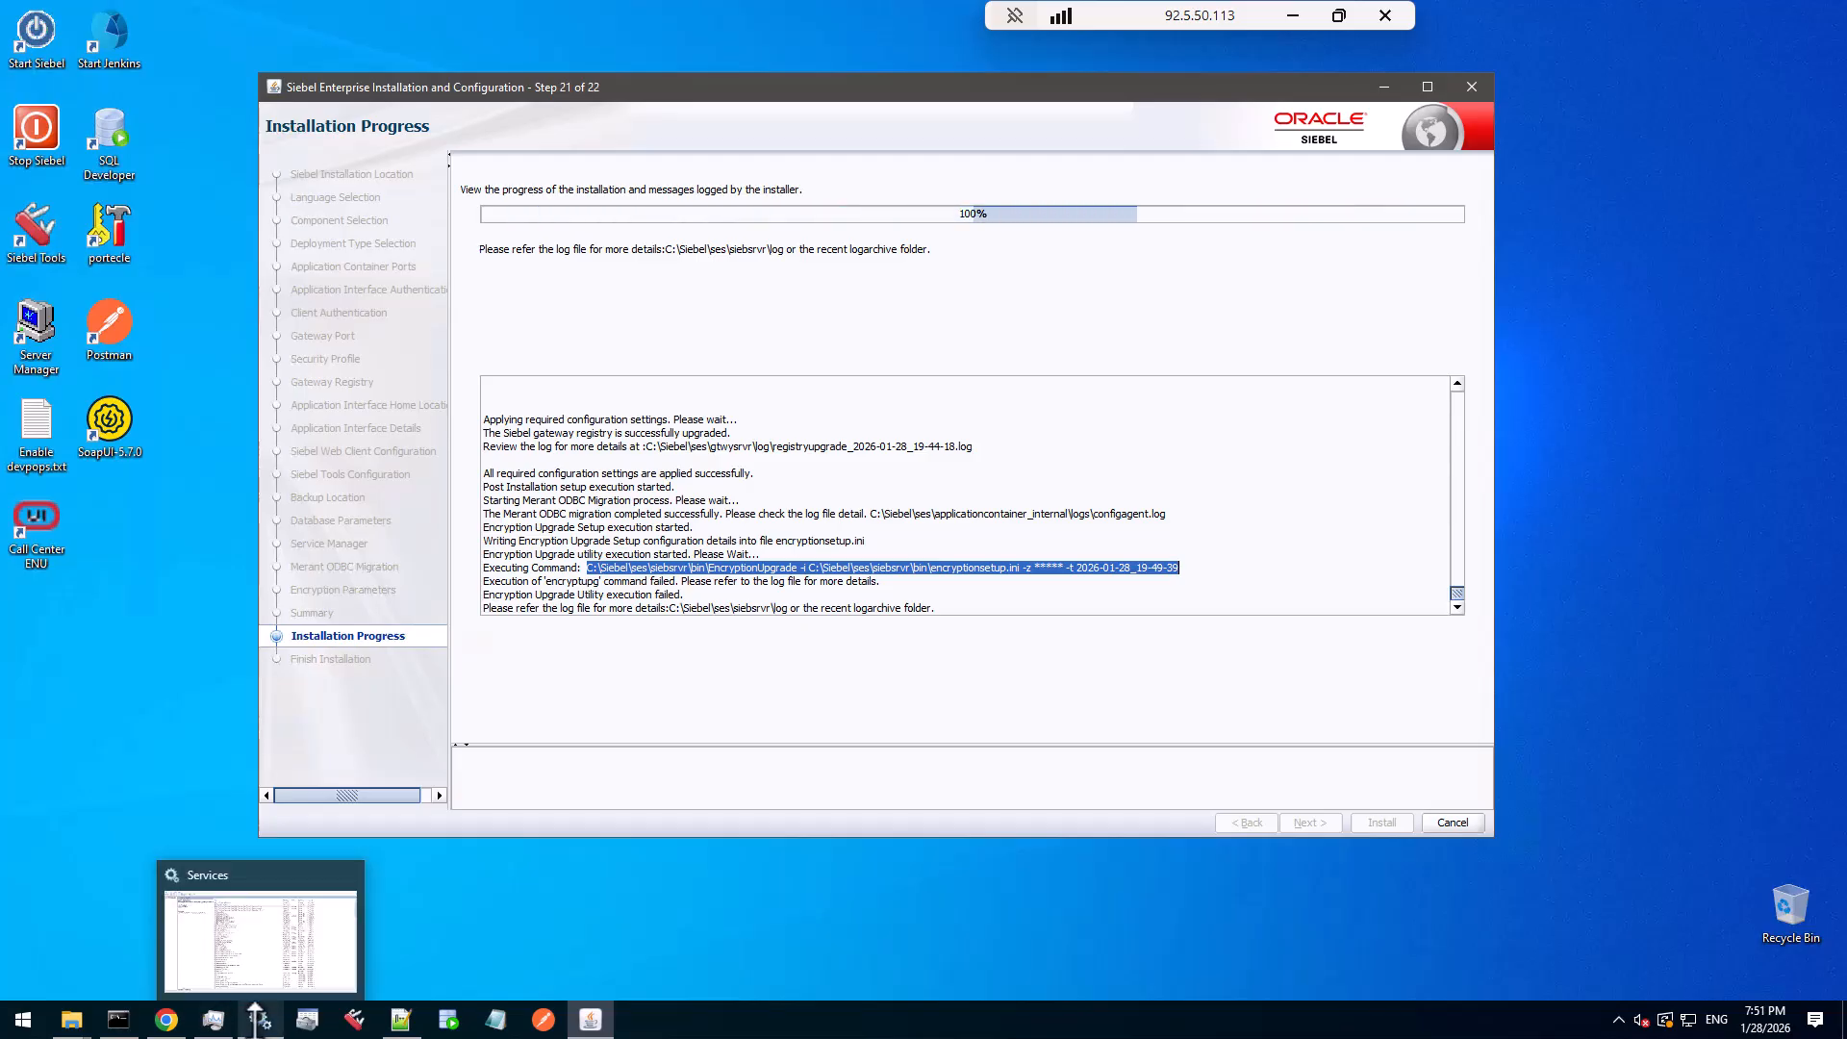
- Check the ses_External and ses_Internal Tomcat services and Siebel Gateway Registry, then return to the installer
{"action": "left_click", "coordinate": [256, 1012]}
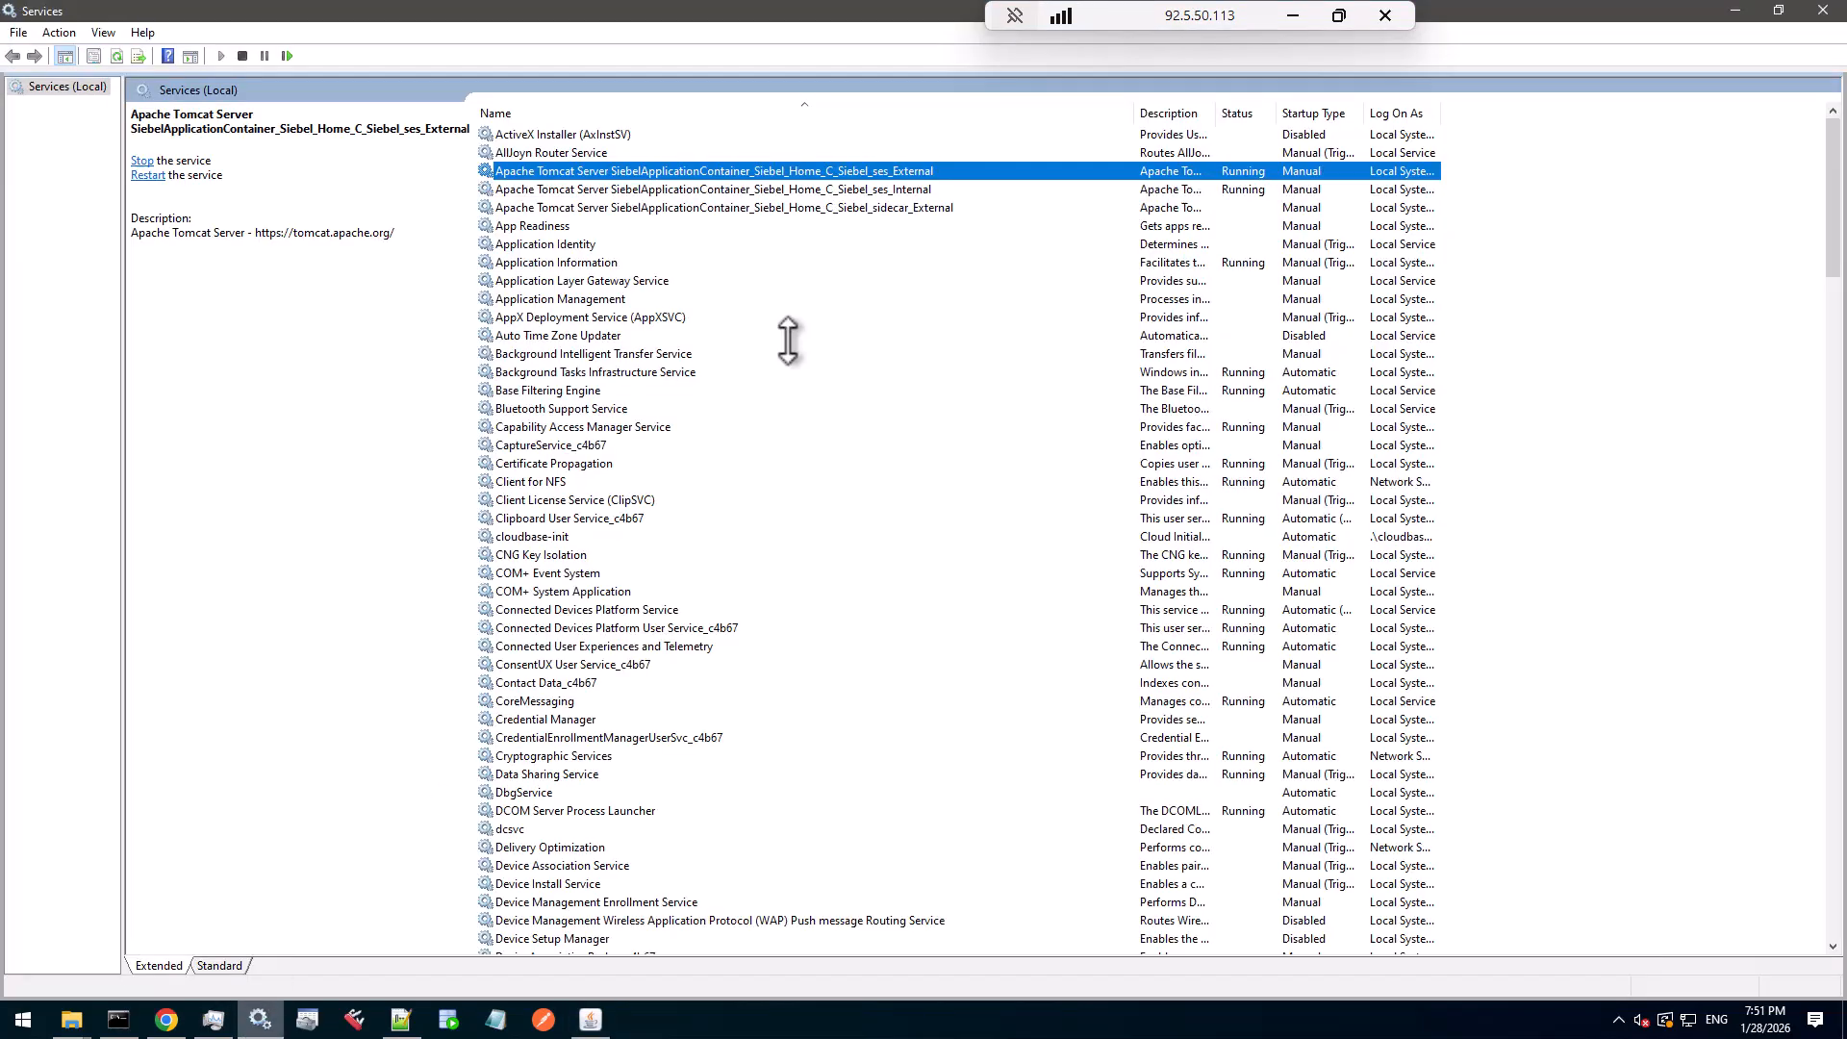
{"action": "left_click", "coordinate": [811, 190]}
{"action": "left_click", "coordinate": [811, 173]}
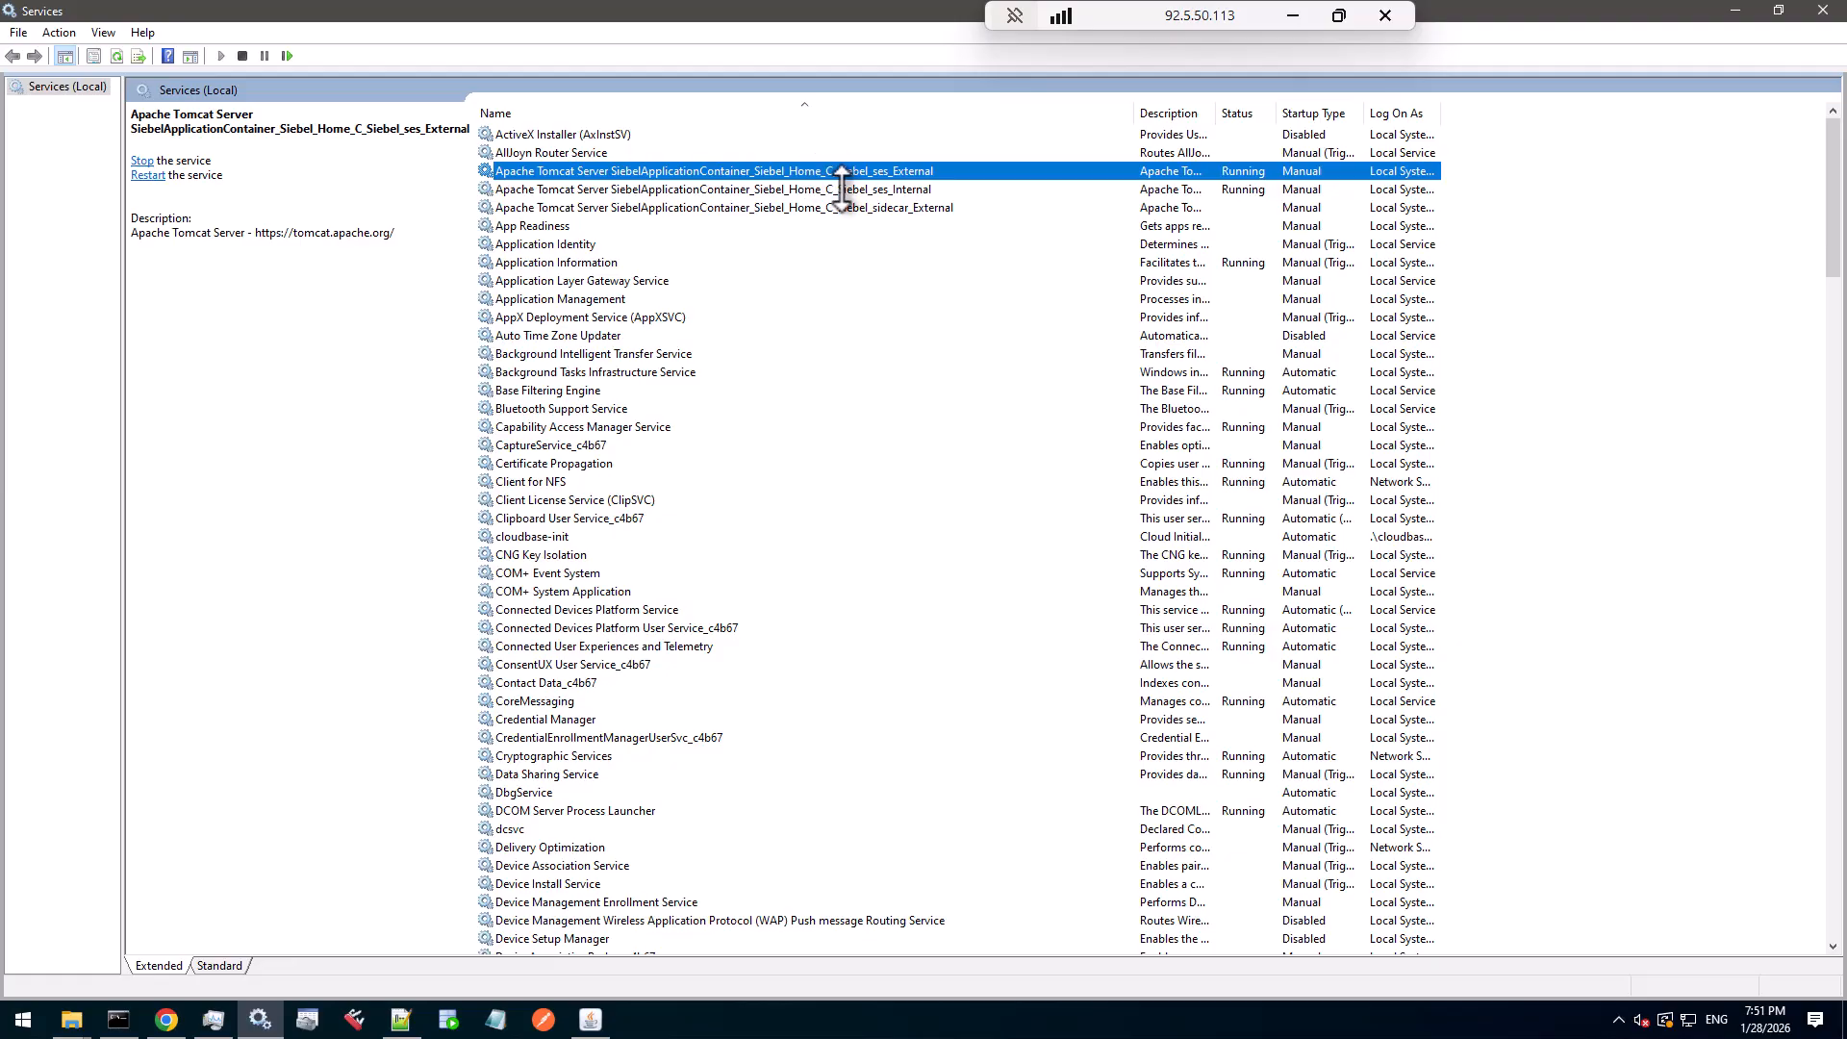
{"action": "left_click", "coordinate": [847, 191]}
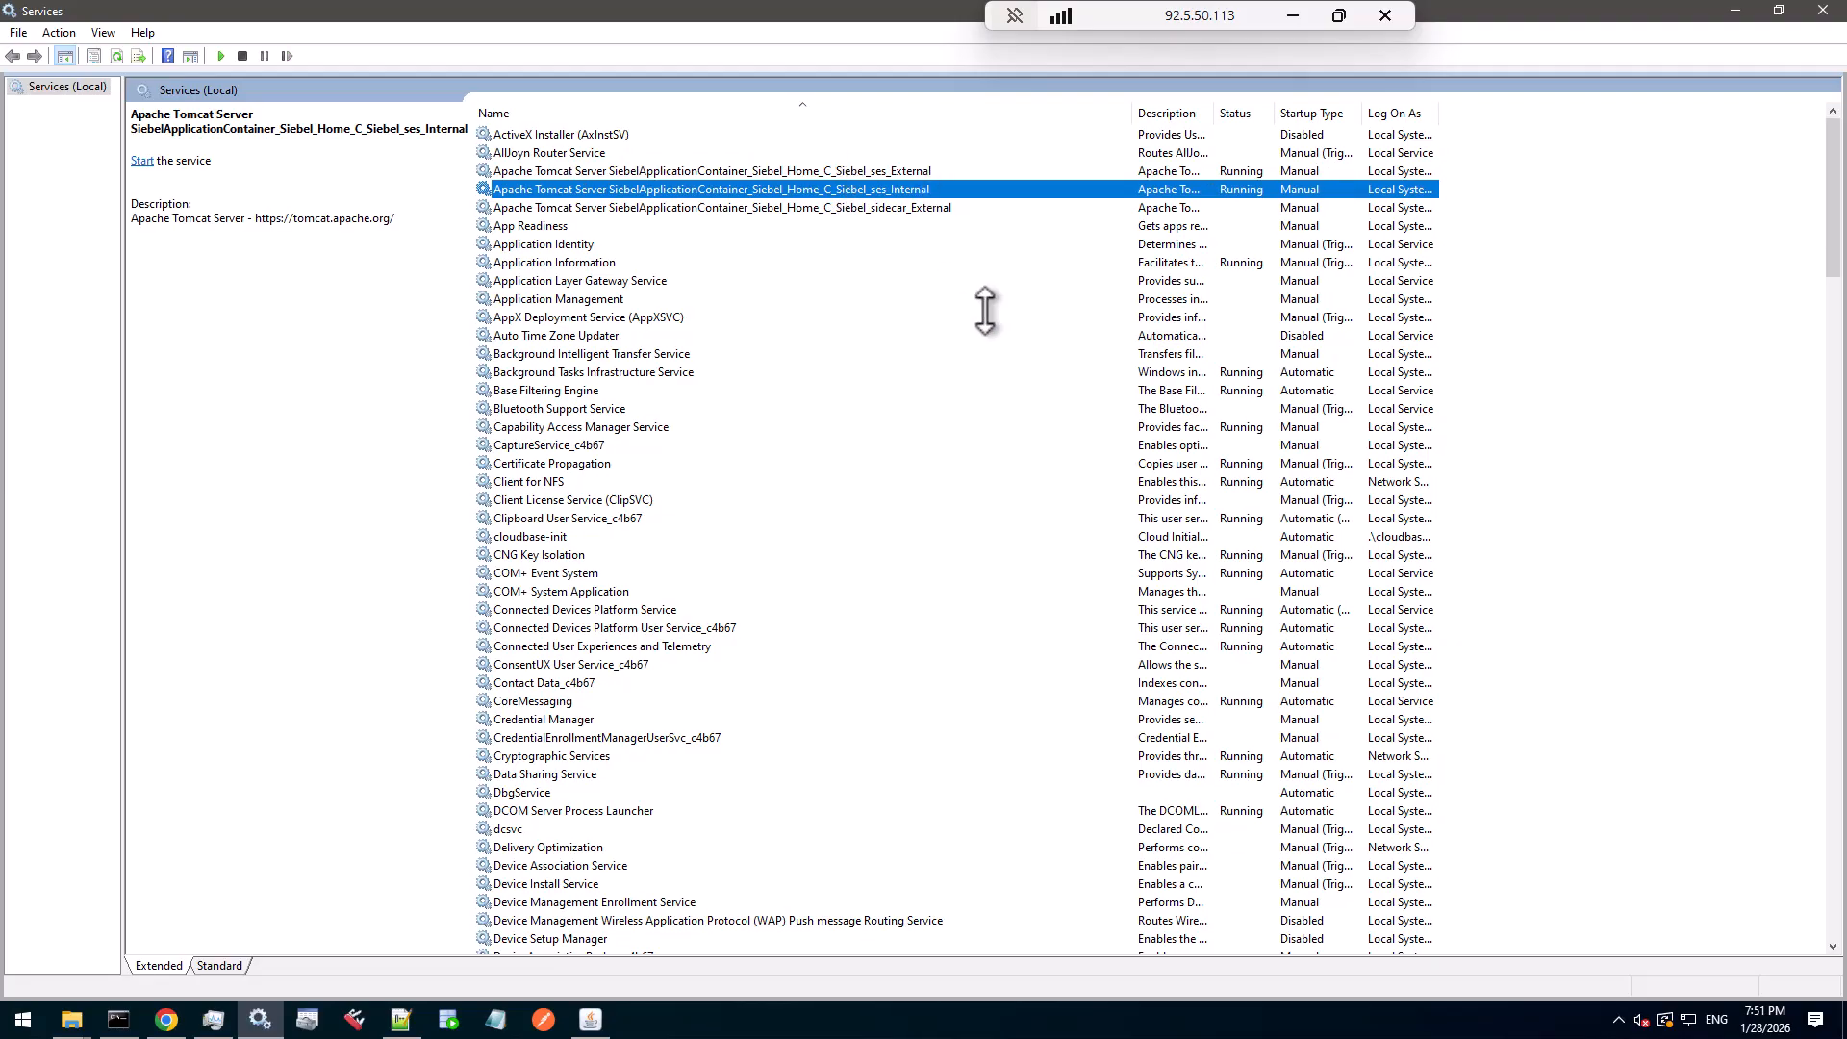
{"action": "left_click", "coordinate": [623, 679]}
{"action": "key", "text": "s"}
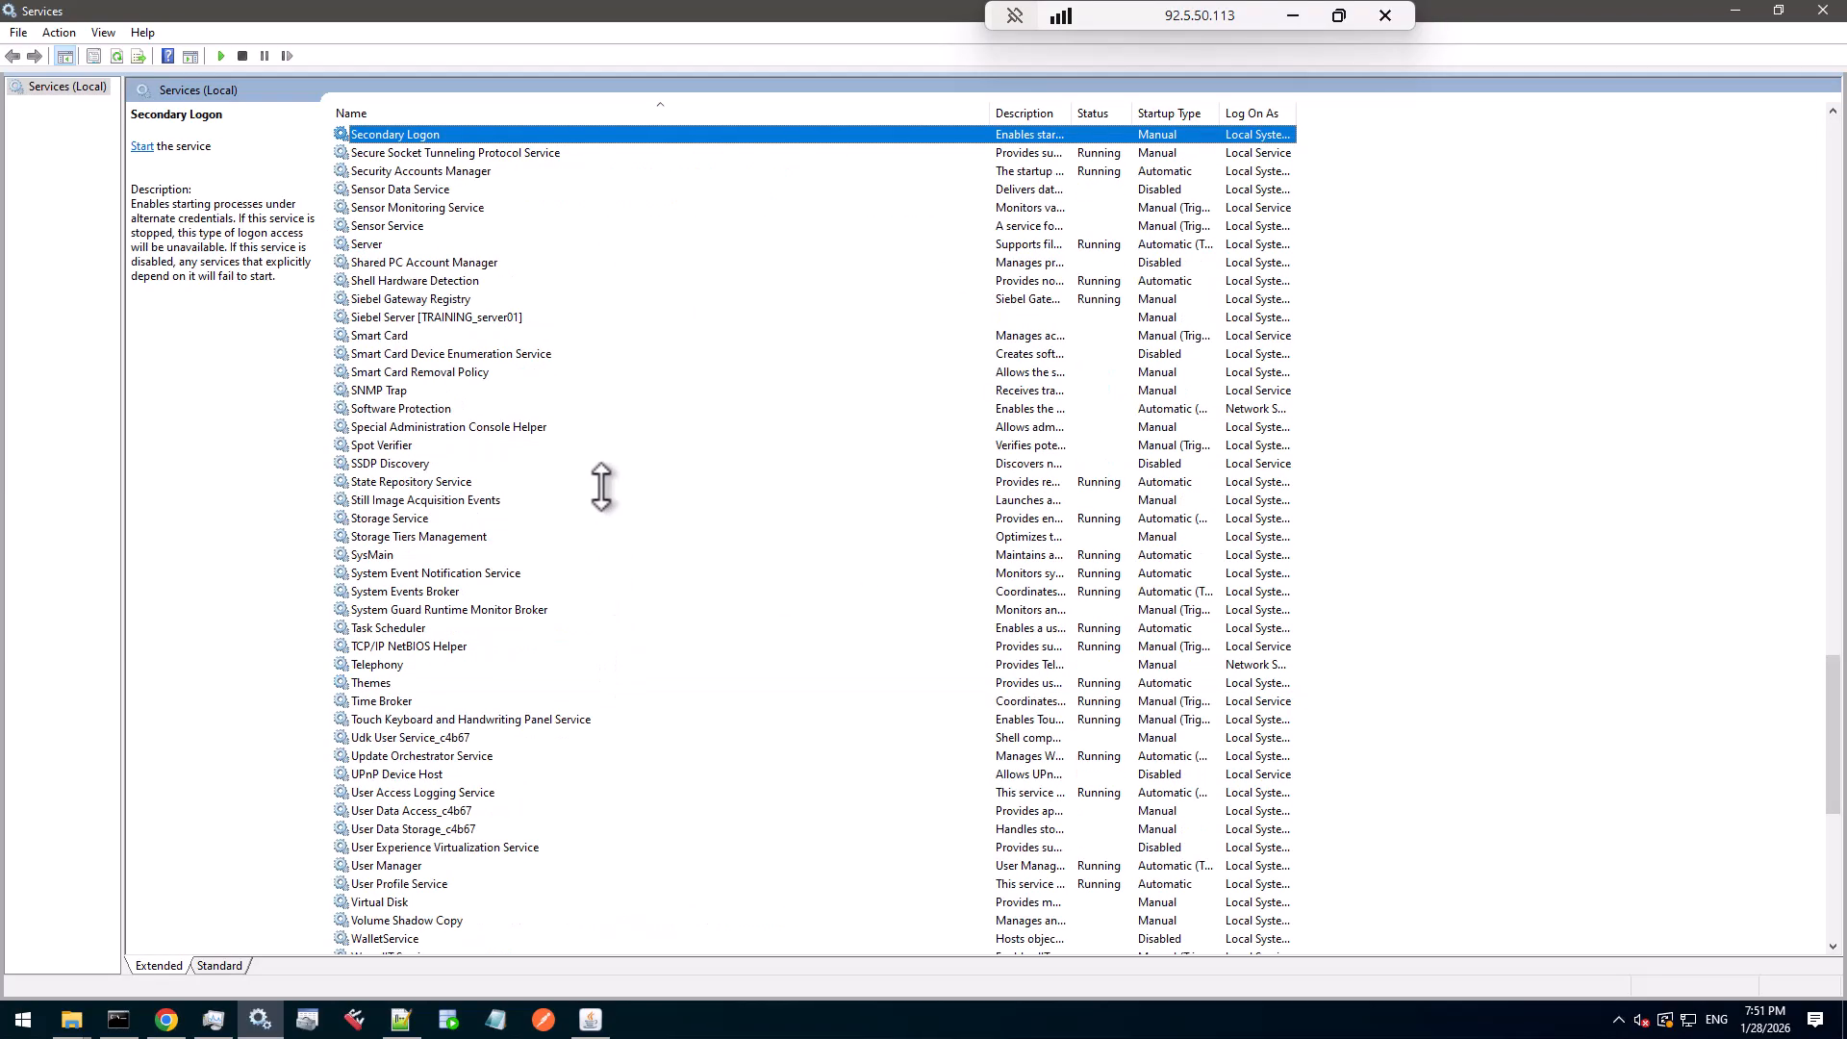
{"action": "left_click", "coordinate": [460, 299]}
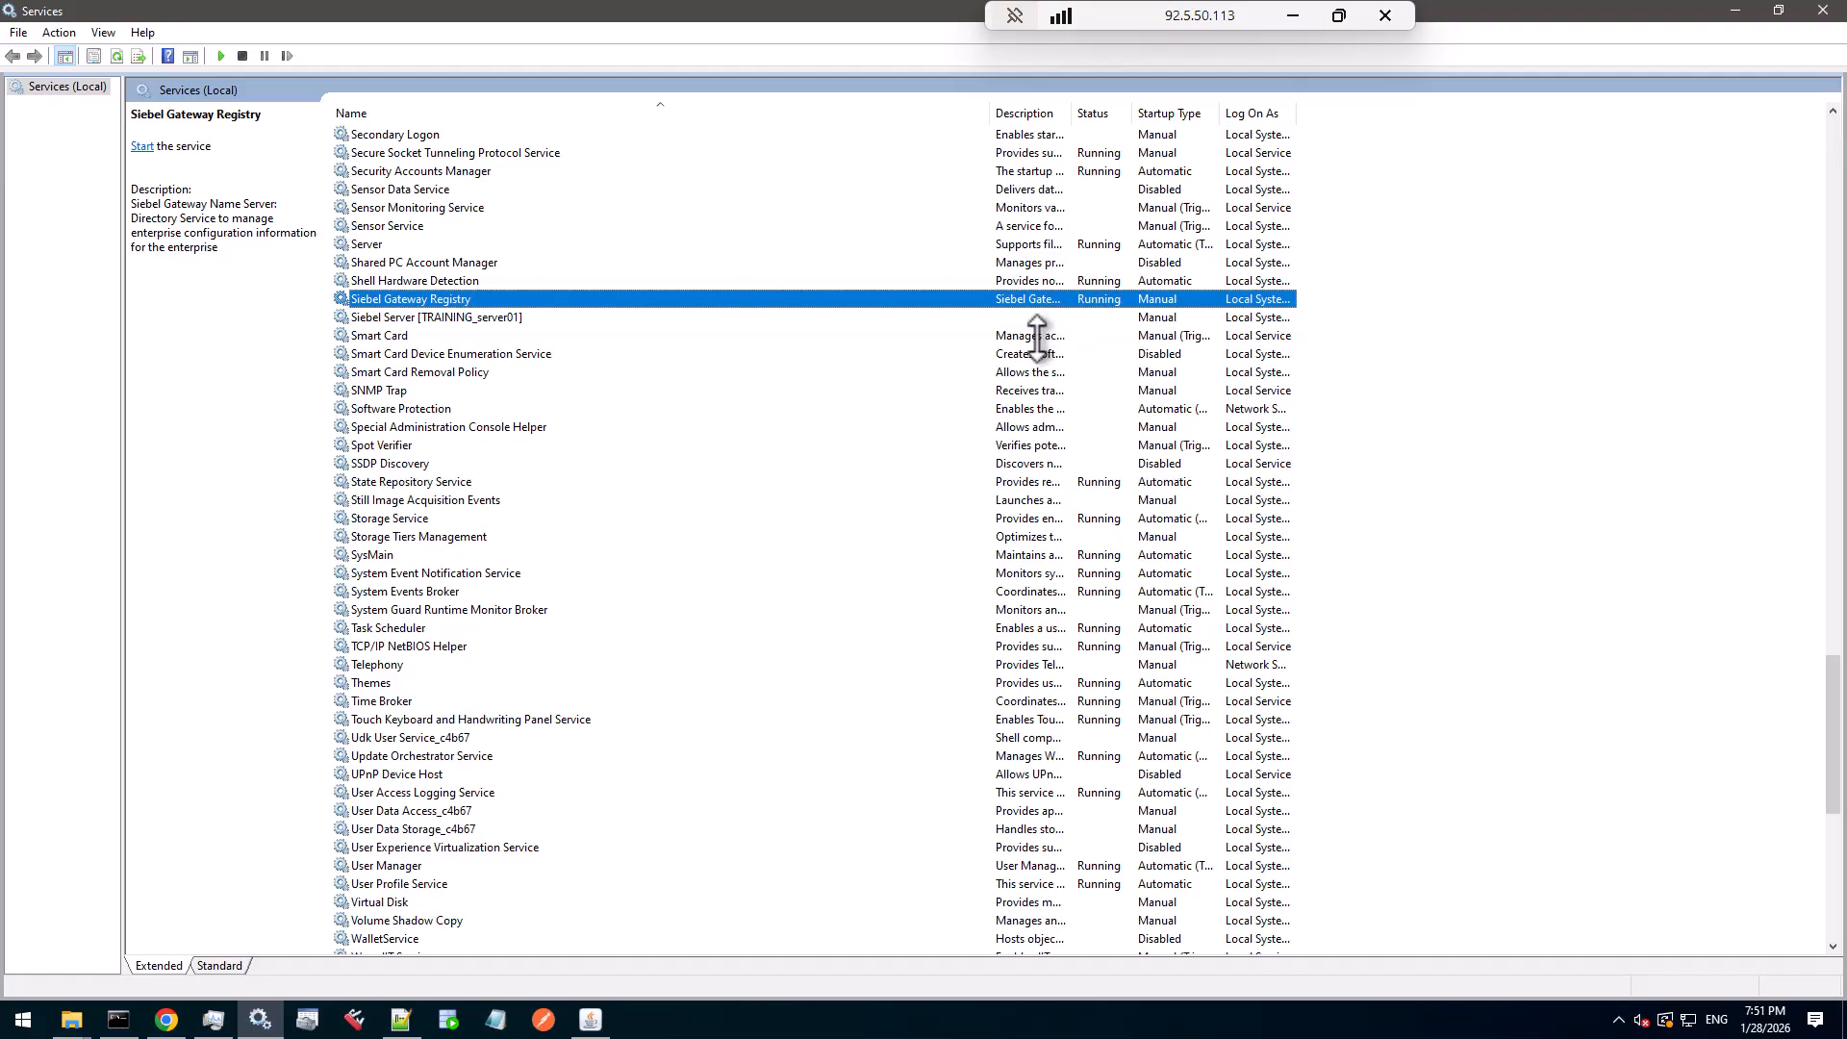
{"action": "left_click", "coordinate": [590, 1015]}
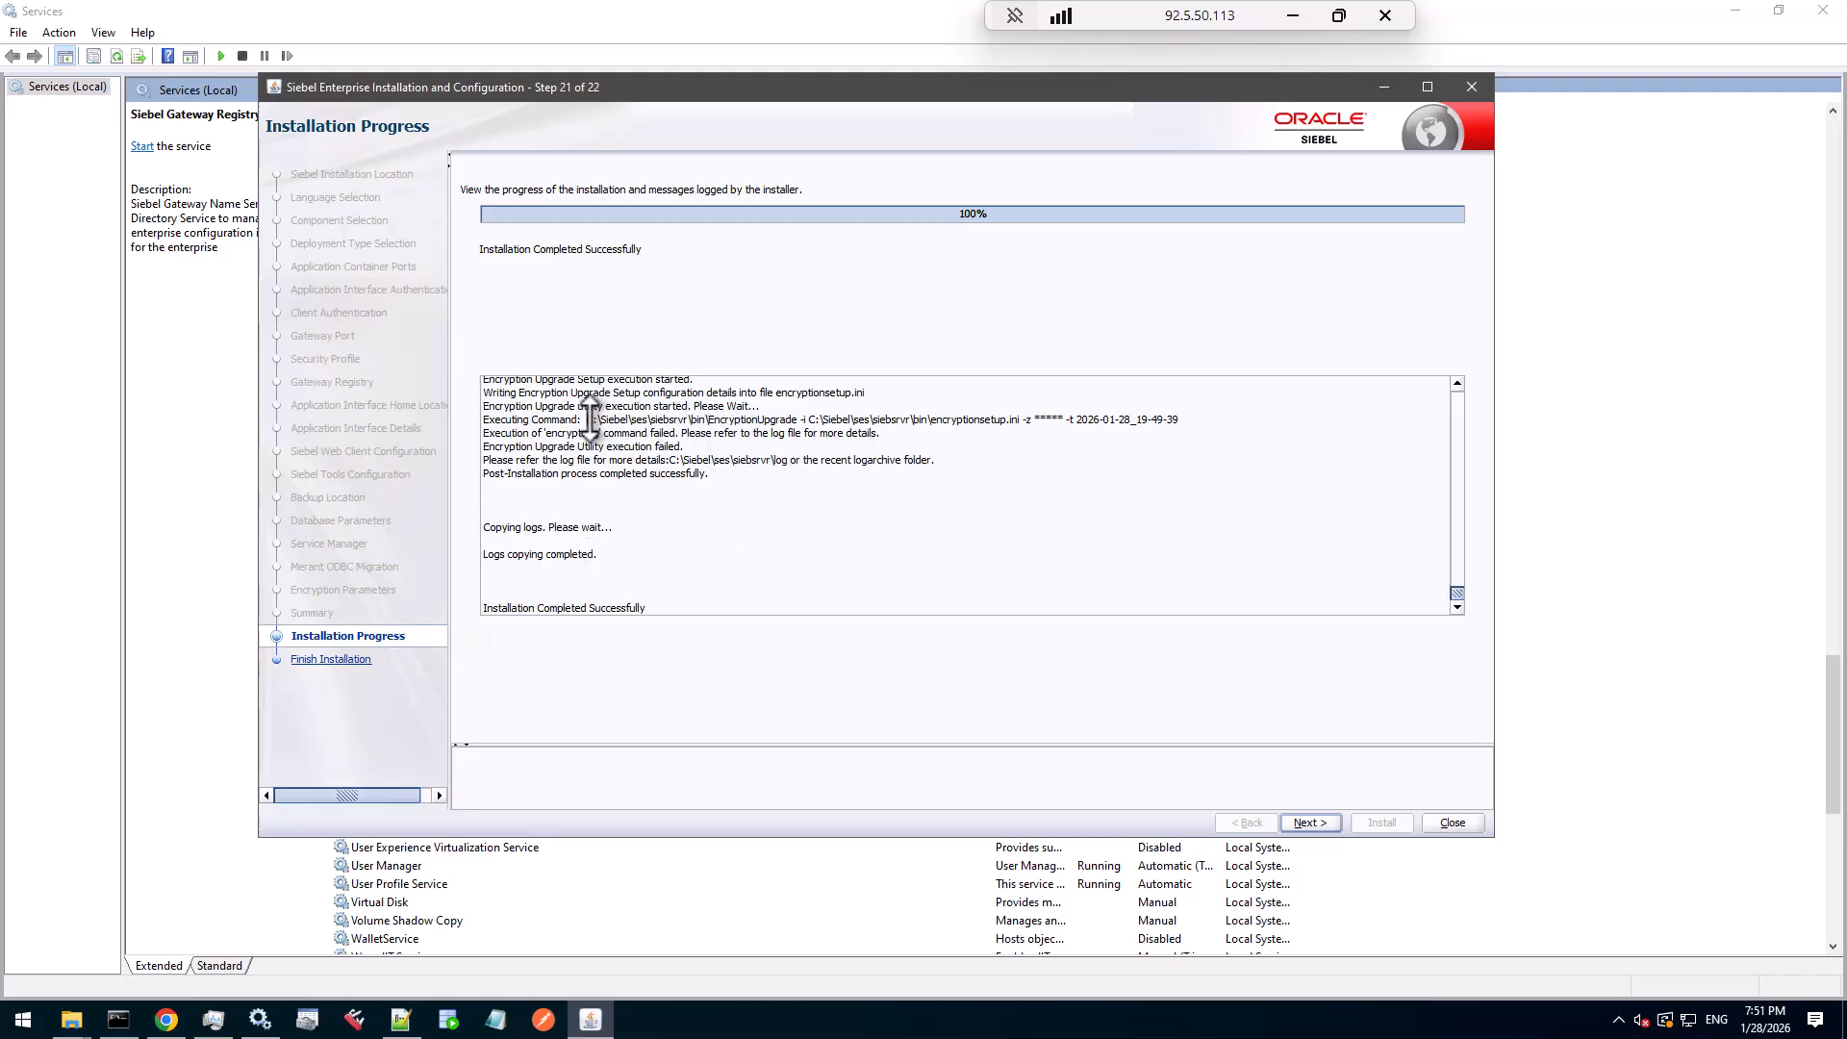
- Highlight the logged EncryptionUpgrade command from C:\Siebel up to the -z option
{"action": "left_click_drag", "start_coordinate": [587, 419], "coordinate": [643, 419]}
{"action": "left_click_drag", "start_coordinate": [658, 607], "coordinate": [550, 608]}
{"action": "left_click_drag", "start_coordinate": [587, 420], "coordinate": [1037, 420]}
{"action": "key", "text": "ctrl+c"}
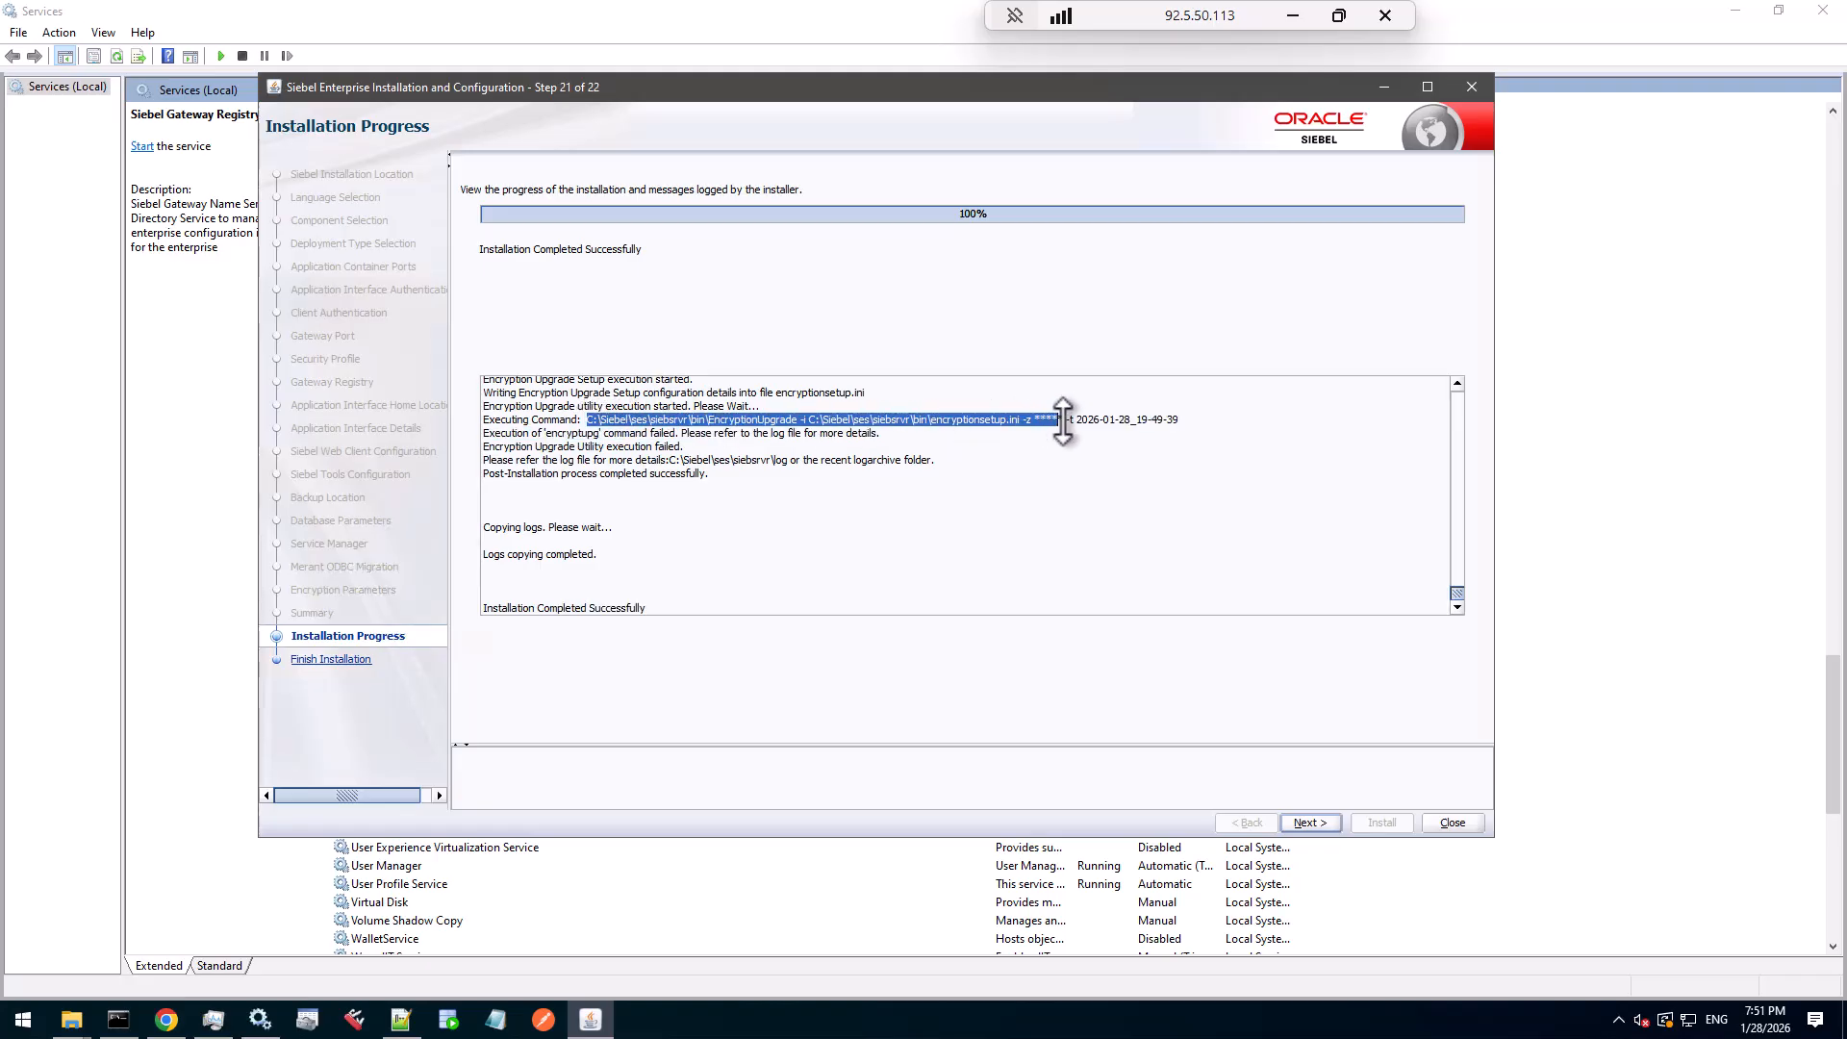
{"action": "left_click_drag", "start_coordinate": [1037, 419], "coordinate": [1025, 420]}
- Paste the EncryptionUpgrade command as line 9 of tomcat_settings.txt, below line 7
{"action": "left_click", "coordinate": [401, 1020]}
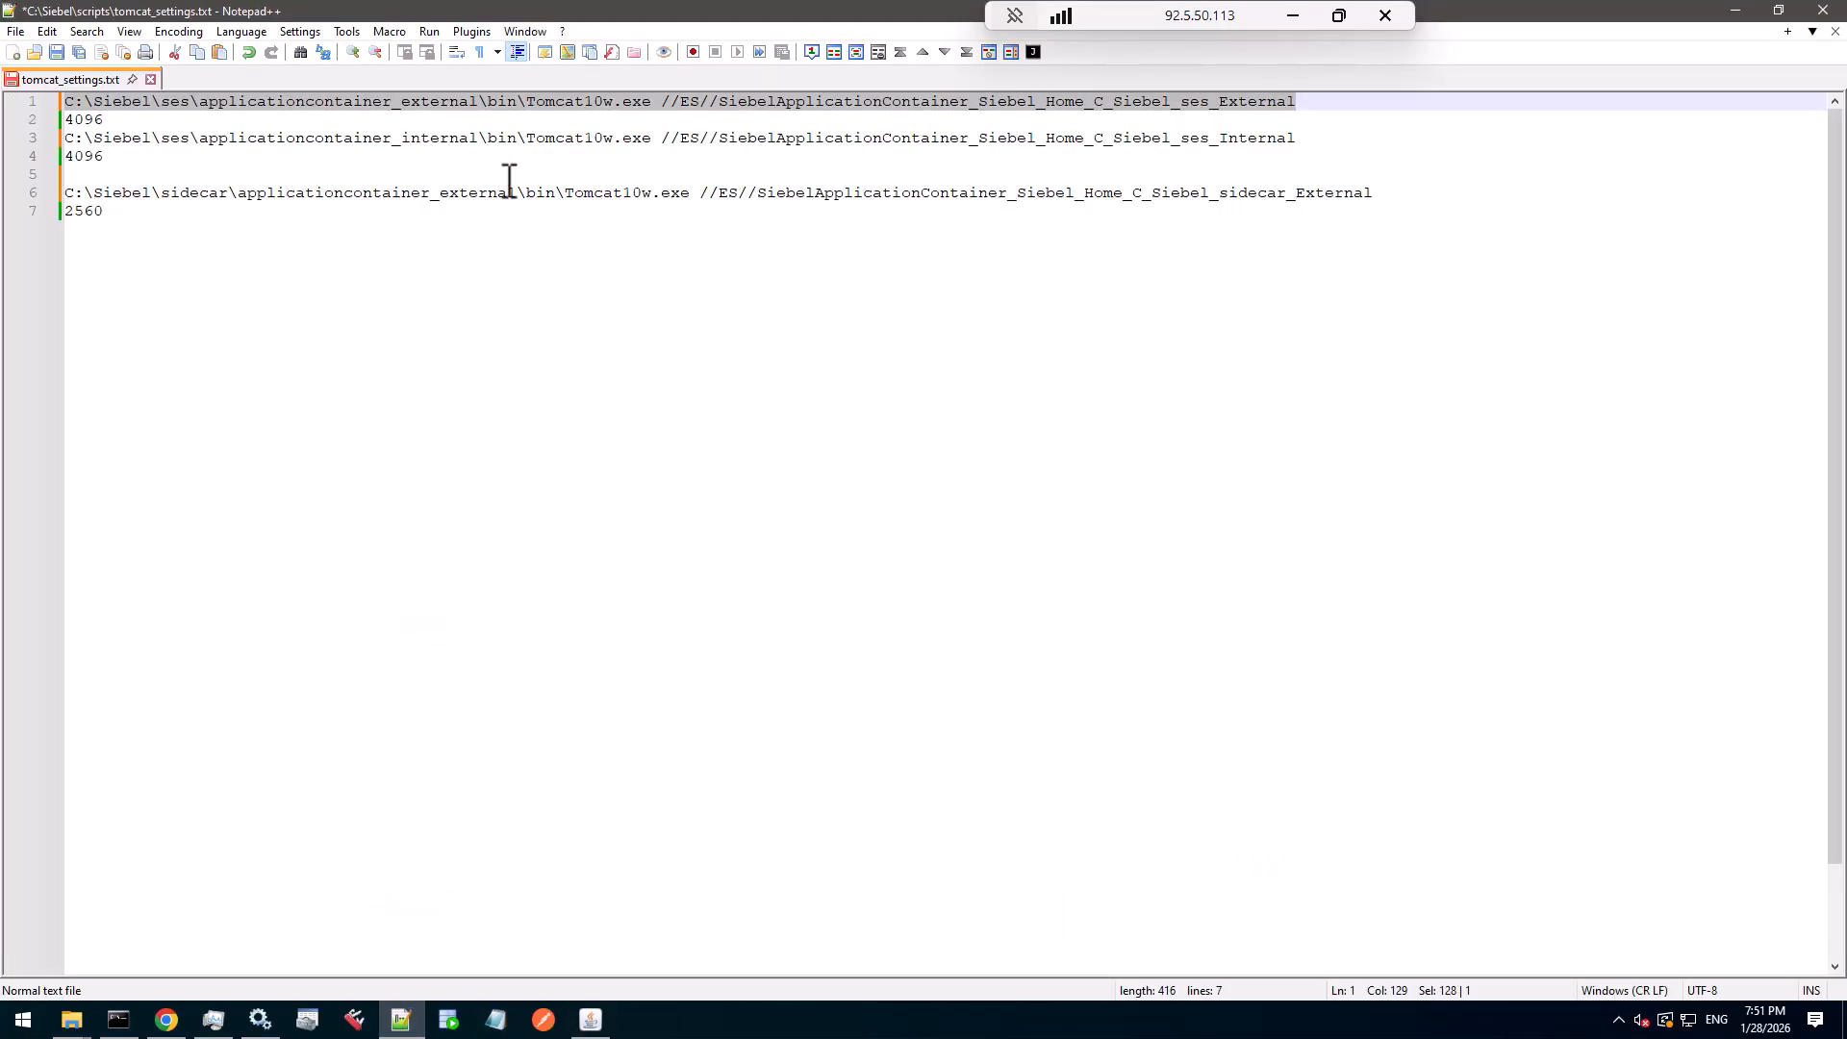
{"action": "left_click", "coordinate": [482, 255]}
{"action": "key", "text": "Return"}
{"action": "key", "text": "Return"}
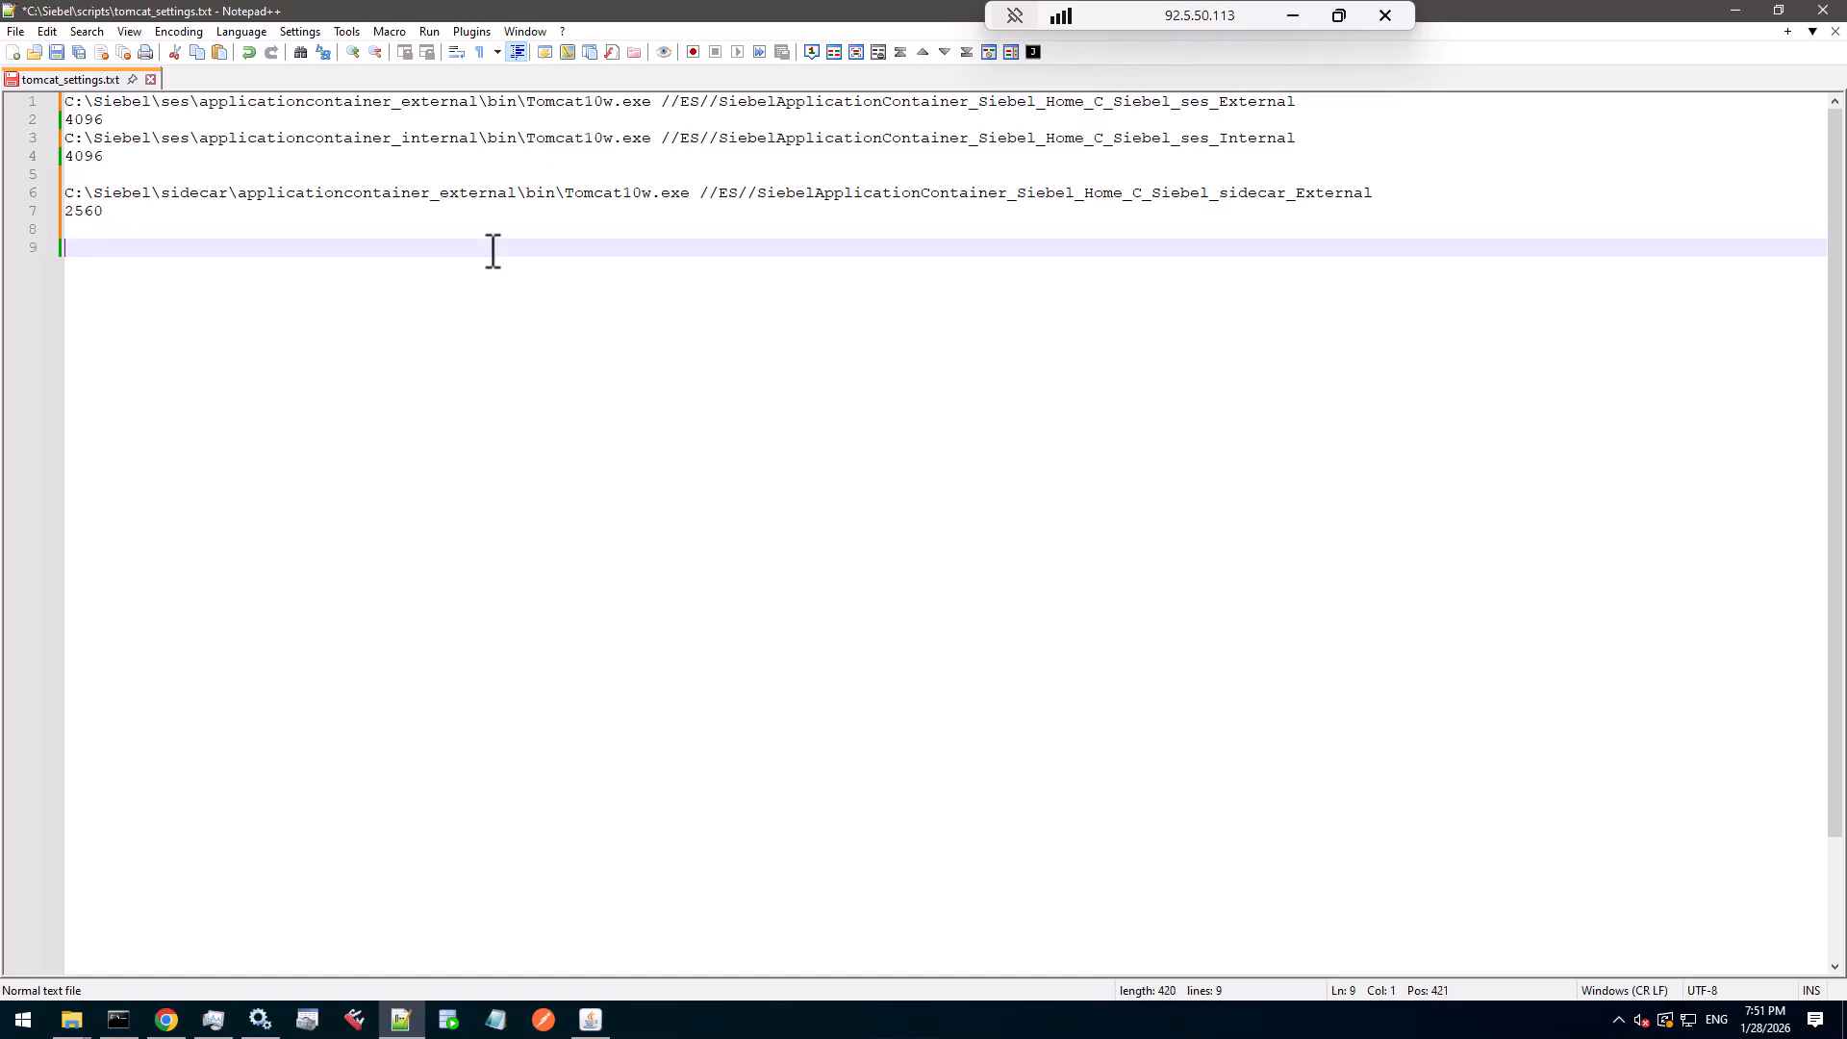
{"action": "key", "text": "ctrl+v"}
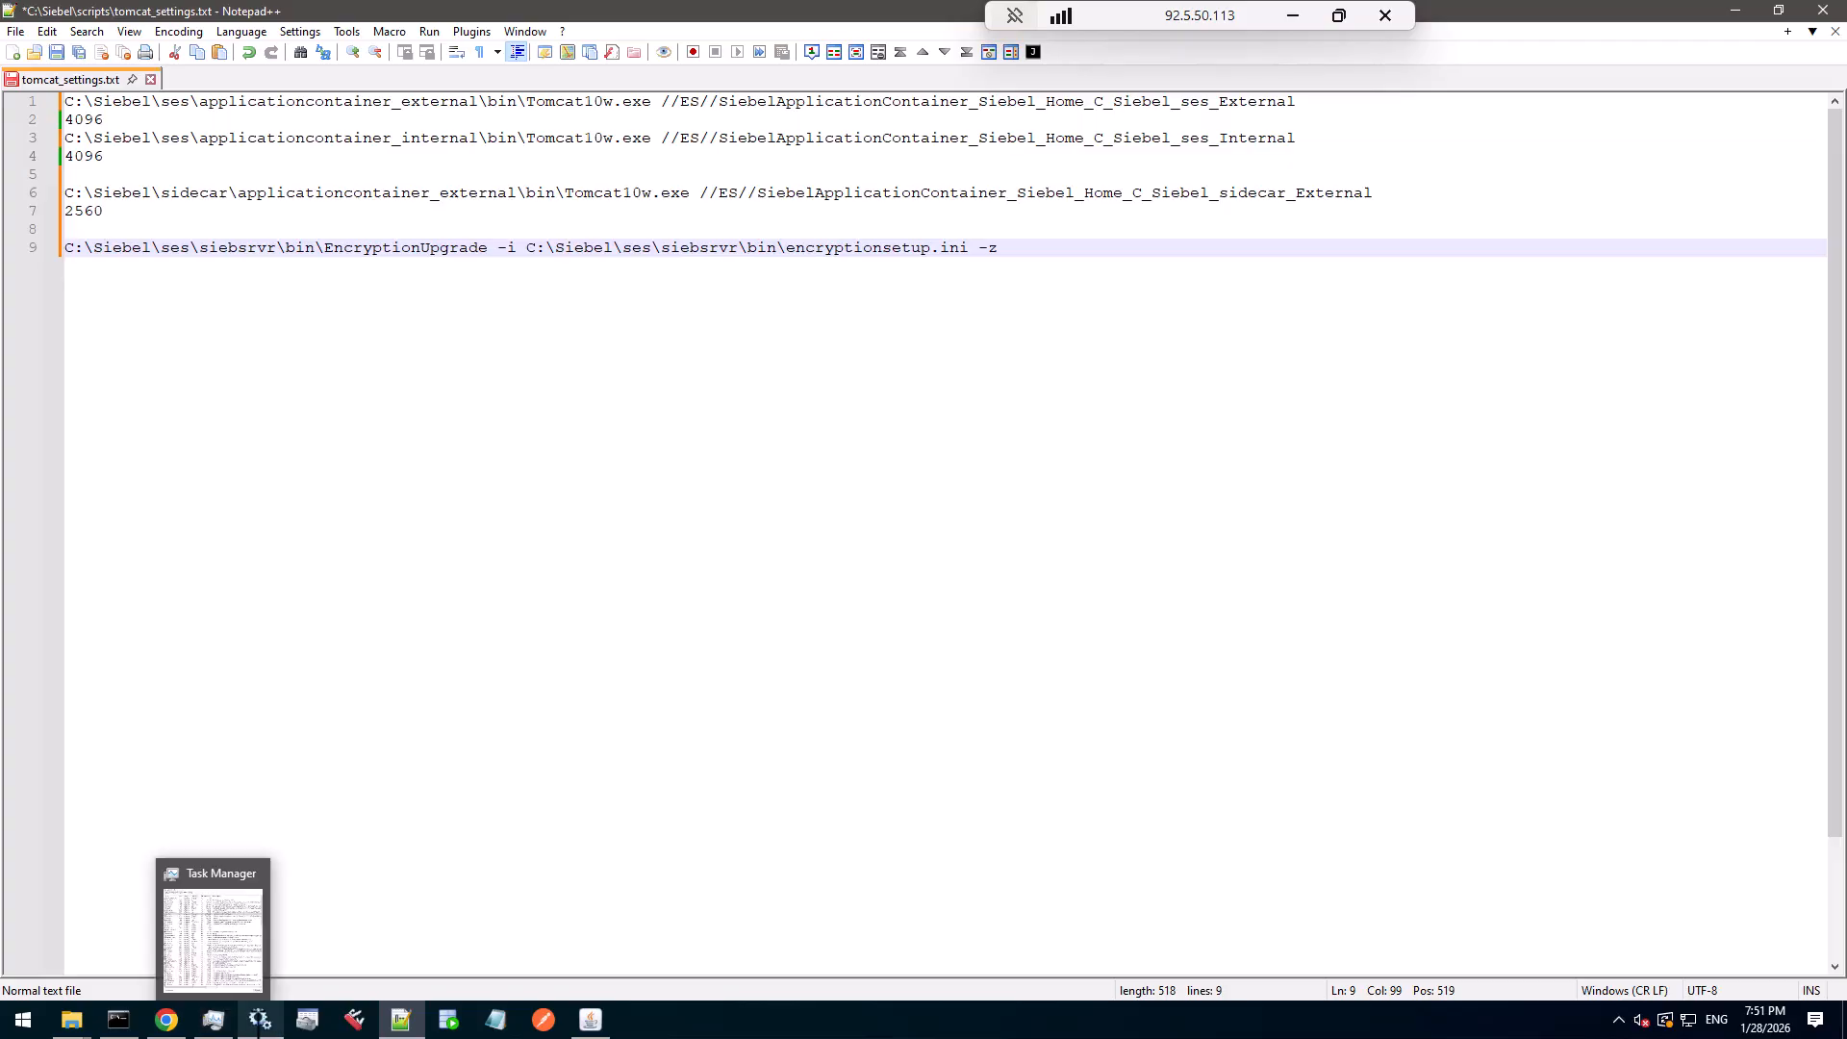
{"action": "mouse_move", "coordinate": [260, 1020]}
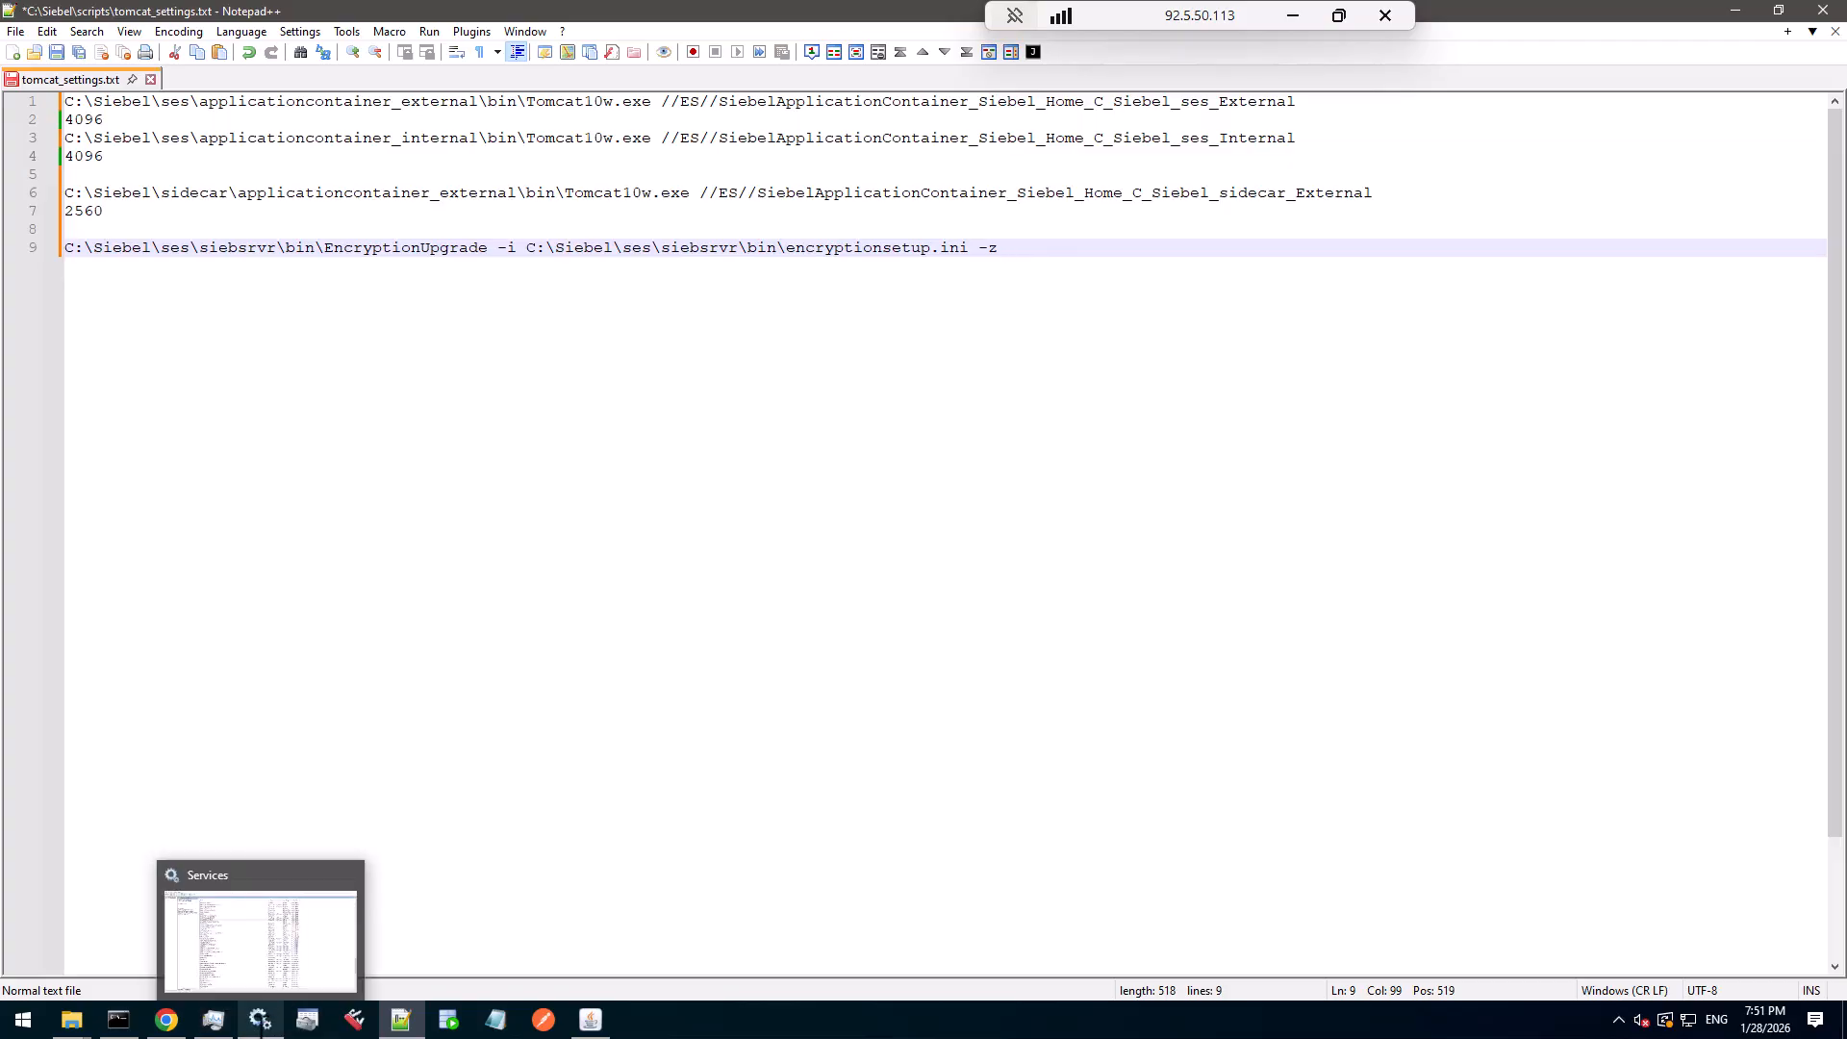
{"action": "left_click", "coordinate": [260, 1020]}
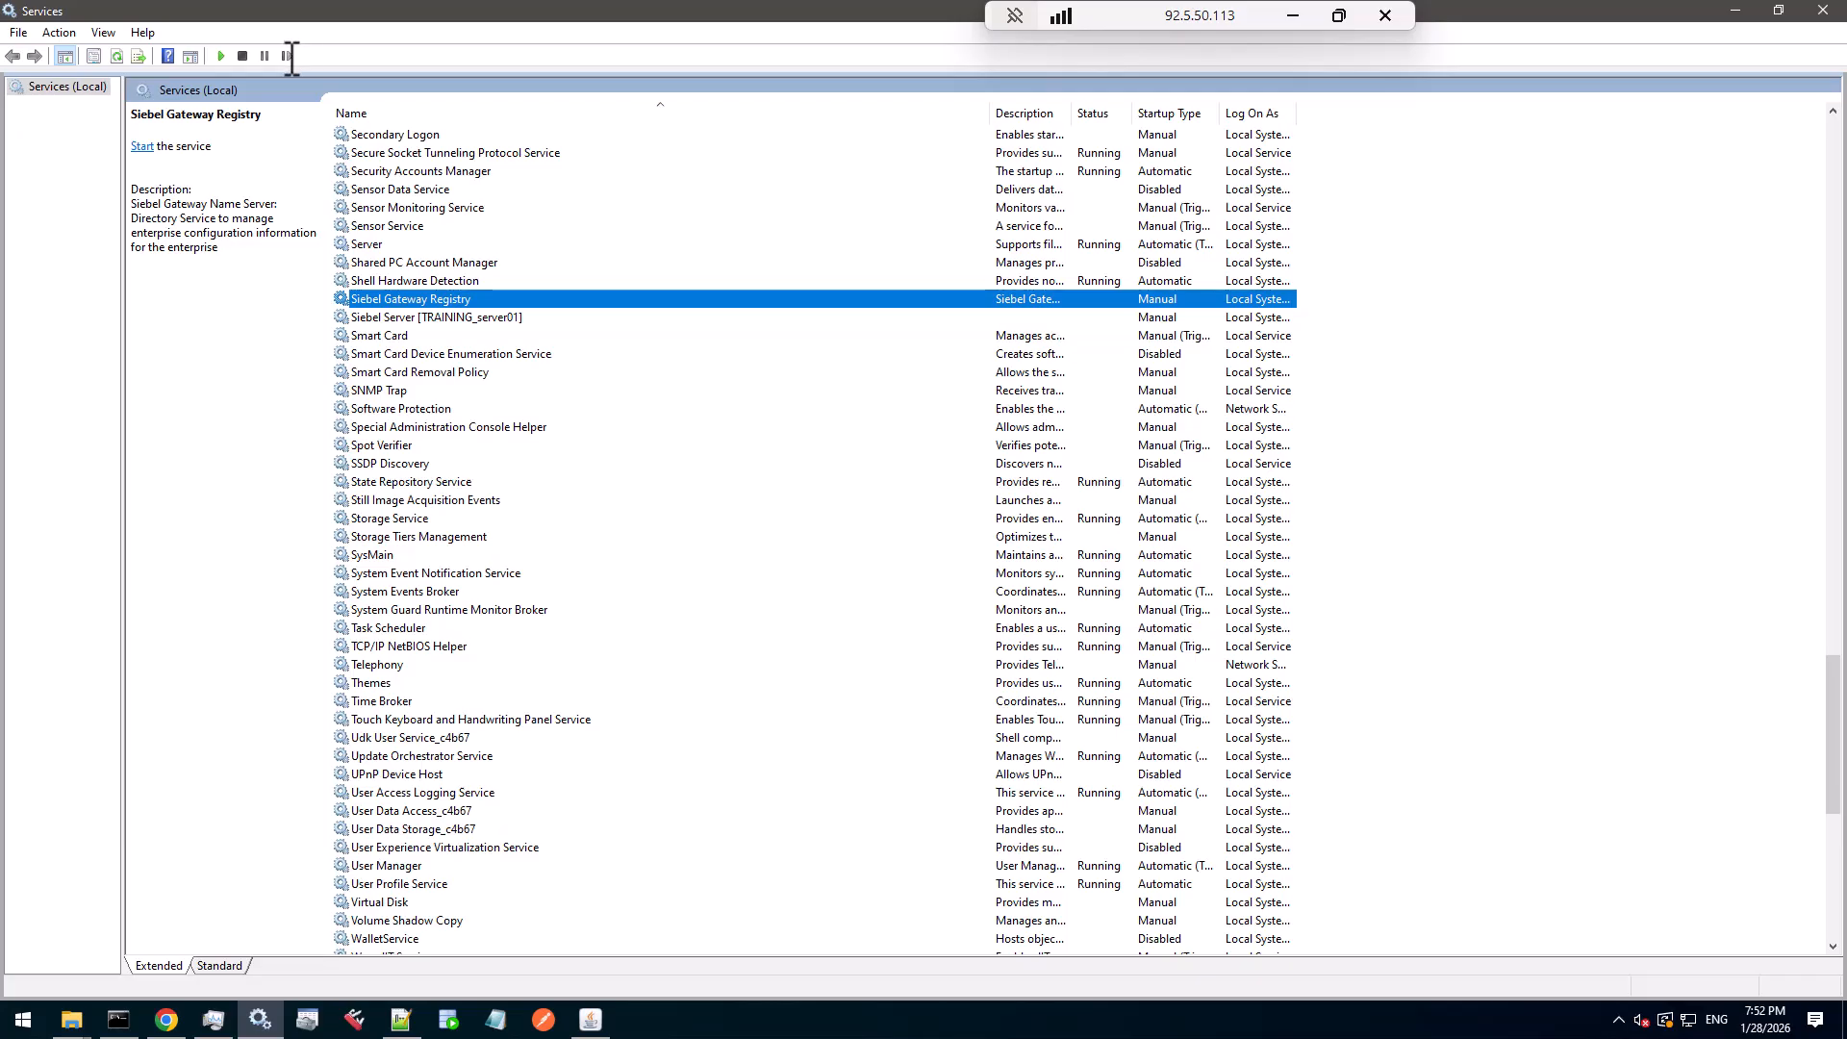
- Start the Siebel Gateway Registry and Apache Tomcat ses_Internal services
{"action": "left_click", "coordinate": [222, 56]}
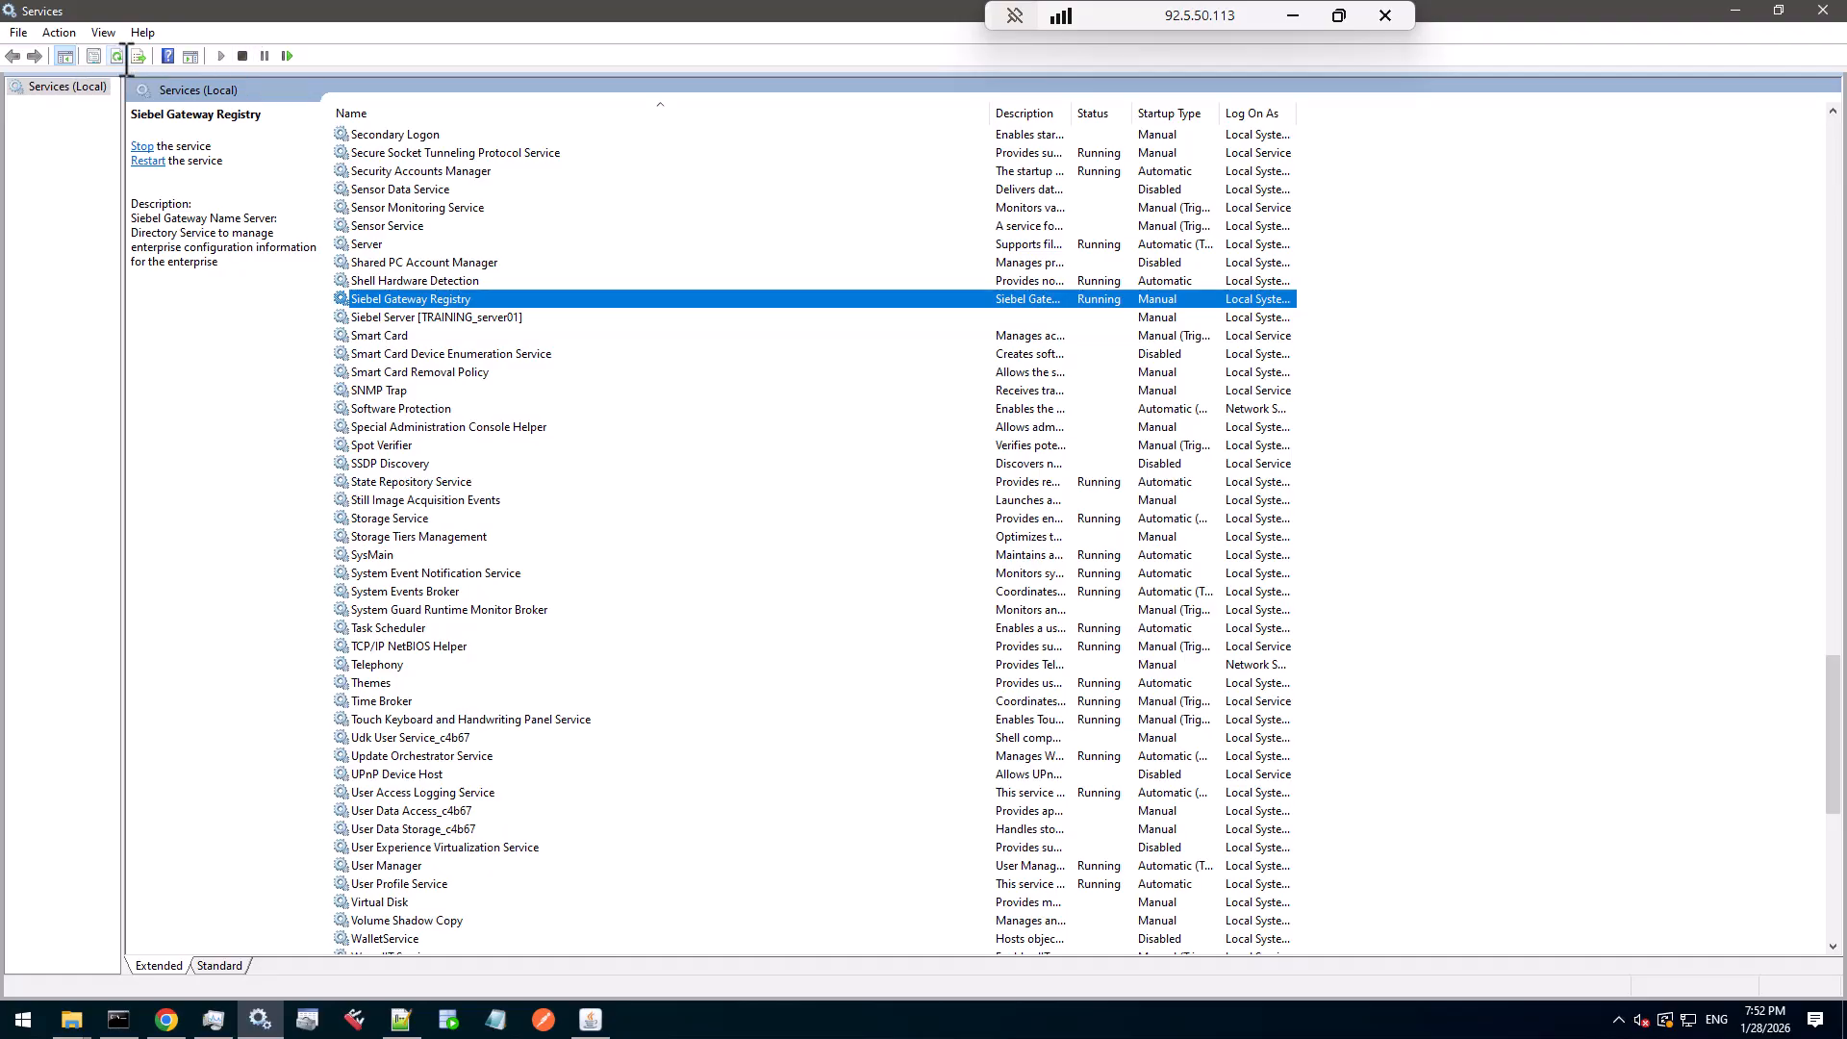
{"action": "left_click", "coordinate": [748, 280]}
{"action": "key", "text": "Home"}
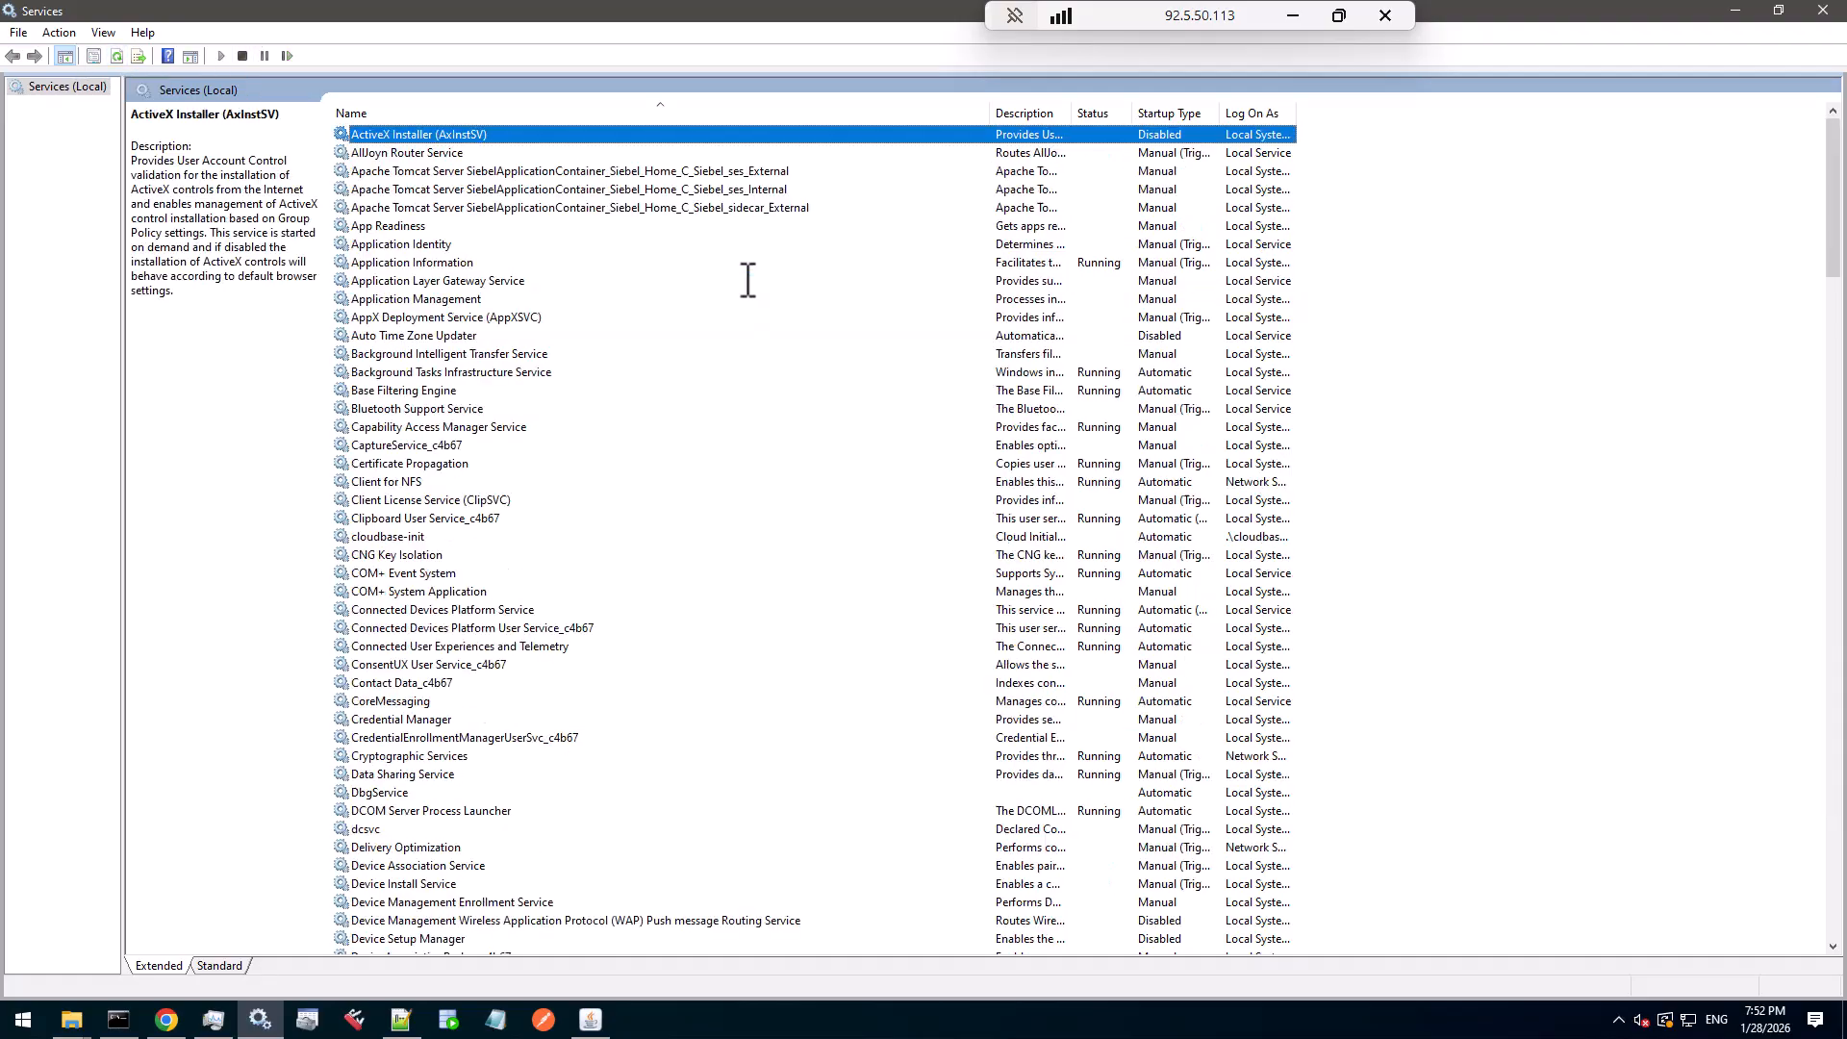
{"action": "left_click", "coordinate": [739, 189]}
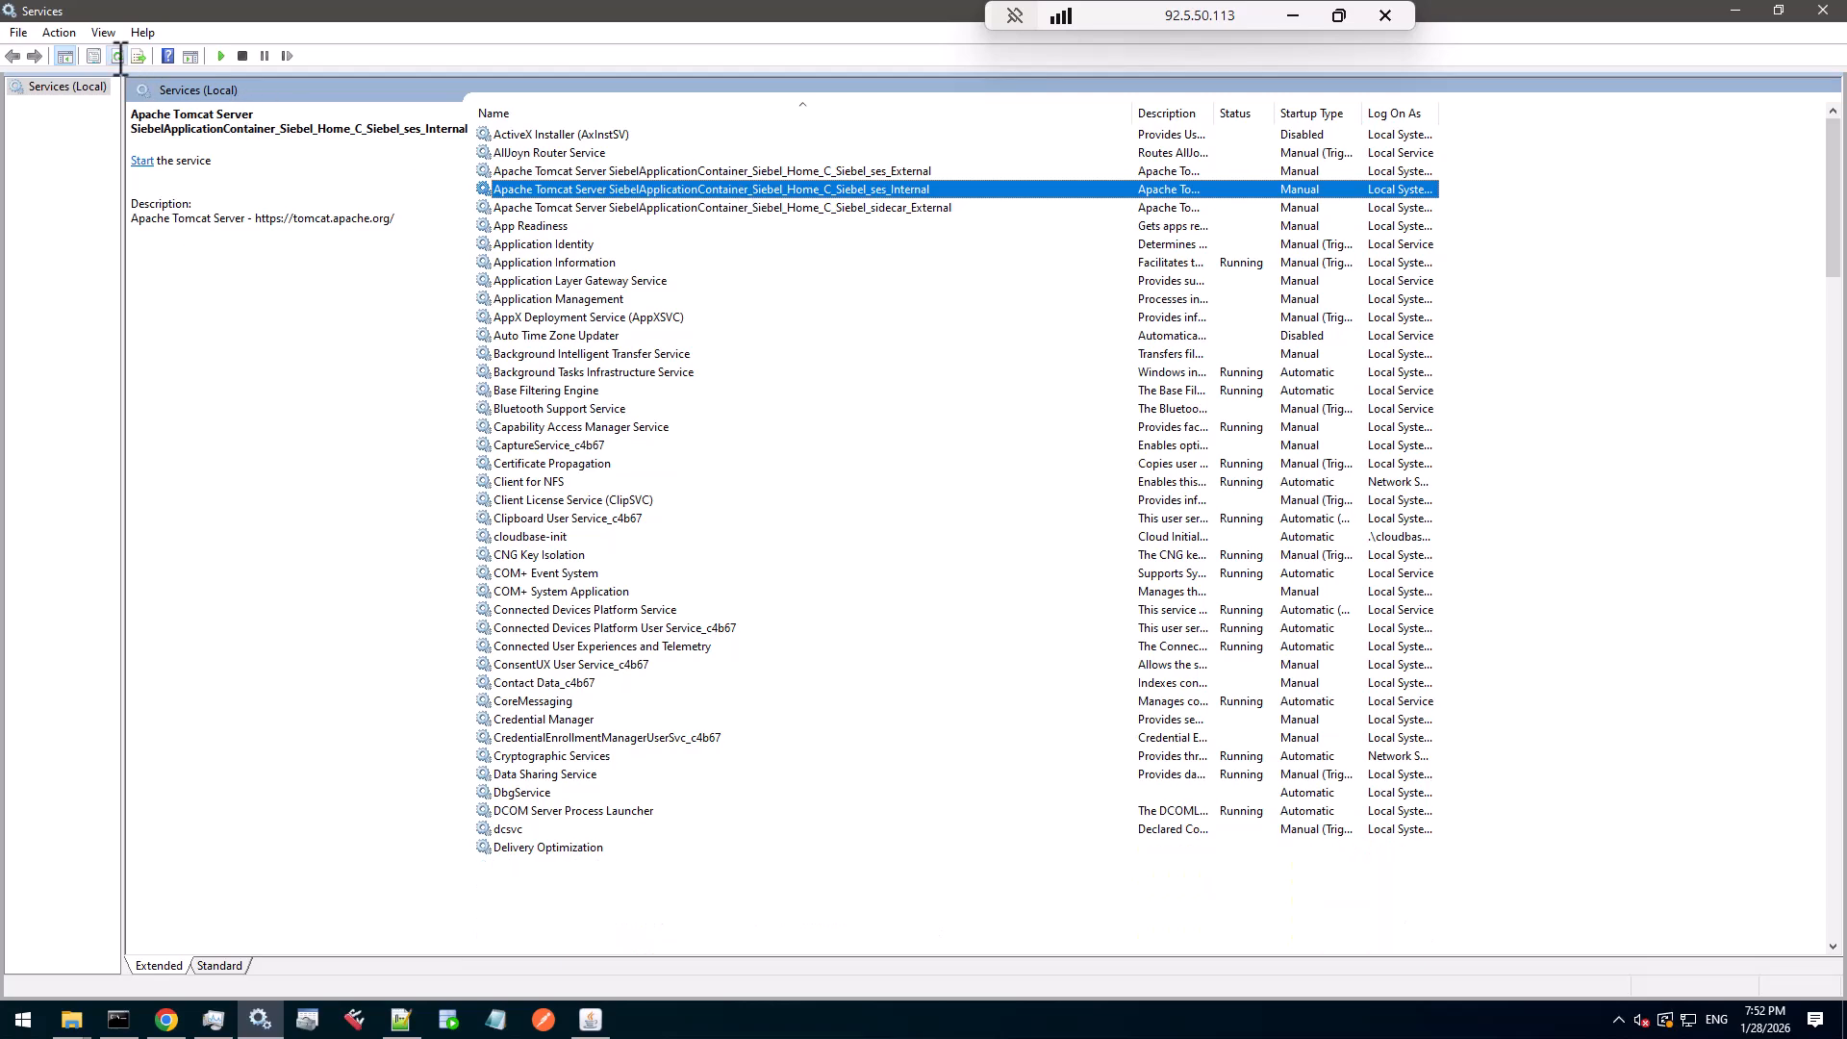
{"action": "left_click", "coordinate": [222, 57]}
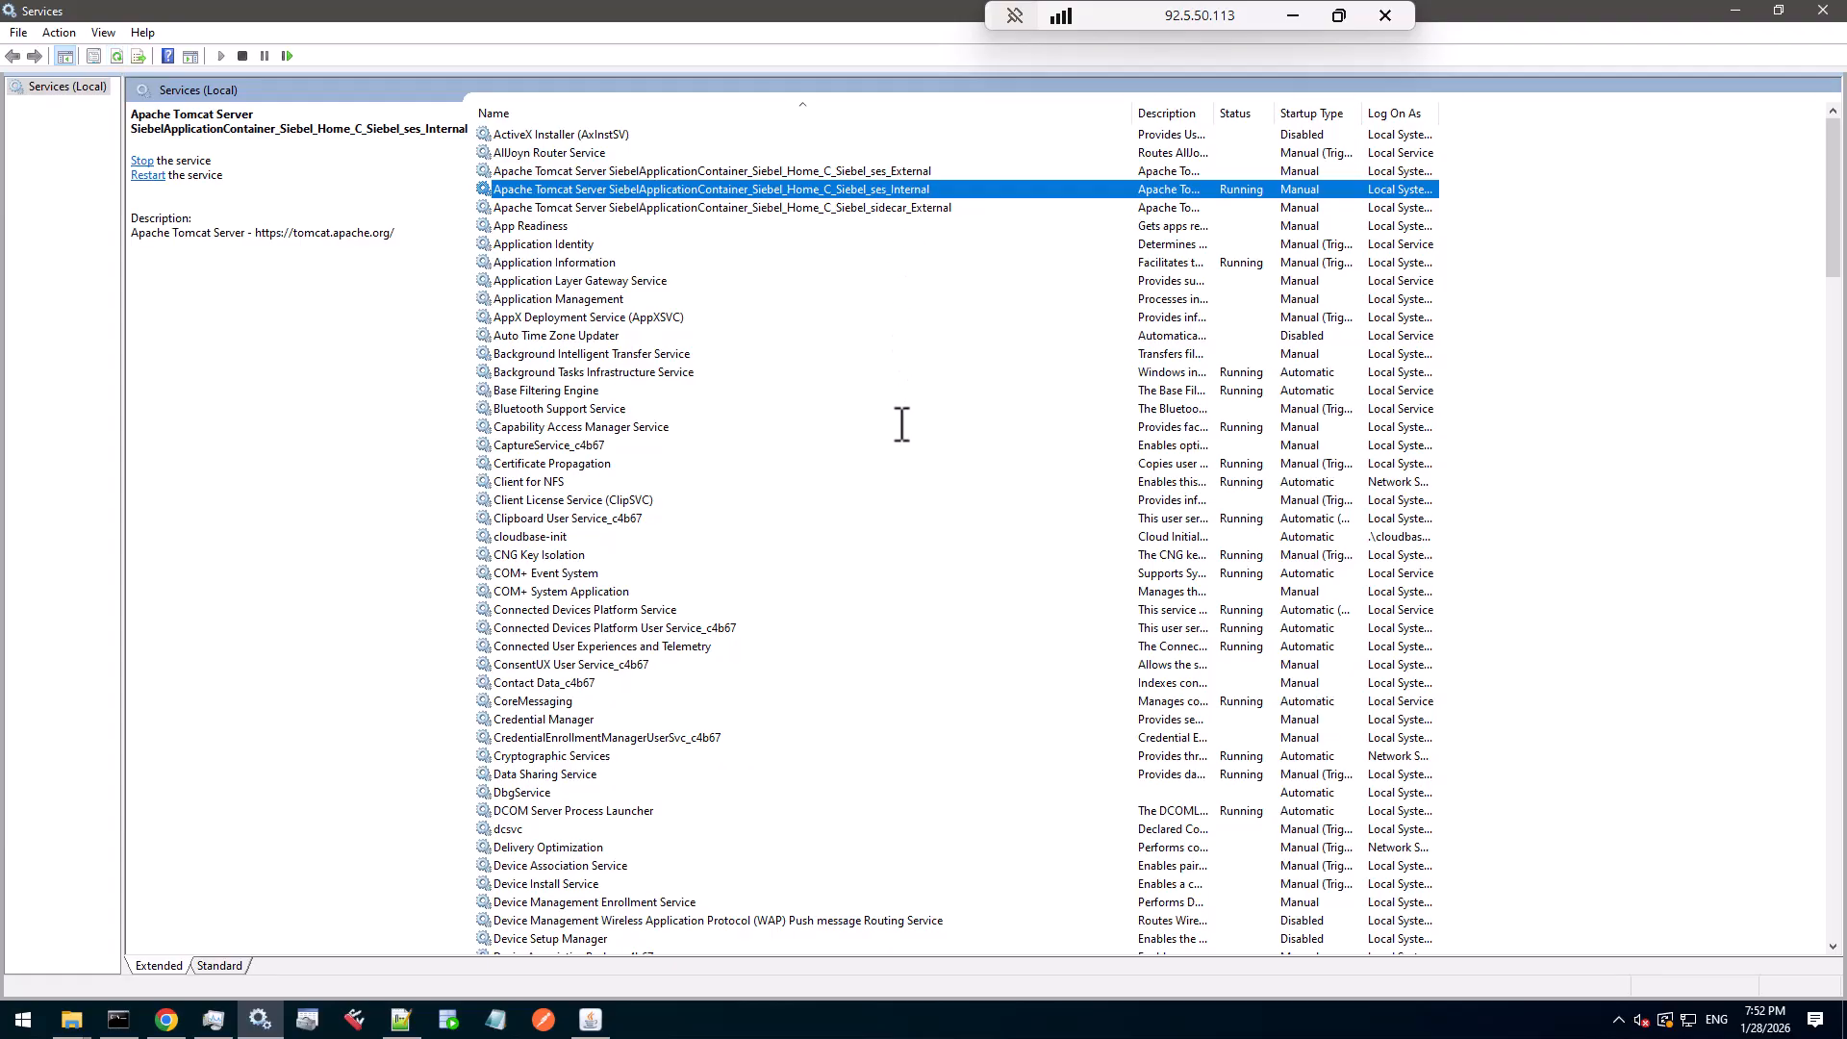
- Confirm Siebel Gateway Registry is running, then return to tomcat_settings.txt in Notepad++
{"action": "scroll", "coordinate": [900, 423], "scroll_direction": "down", "scroll_amount": 12}
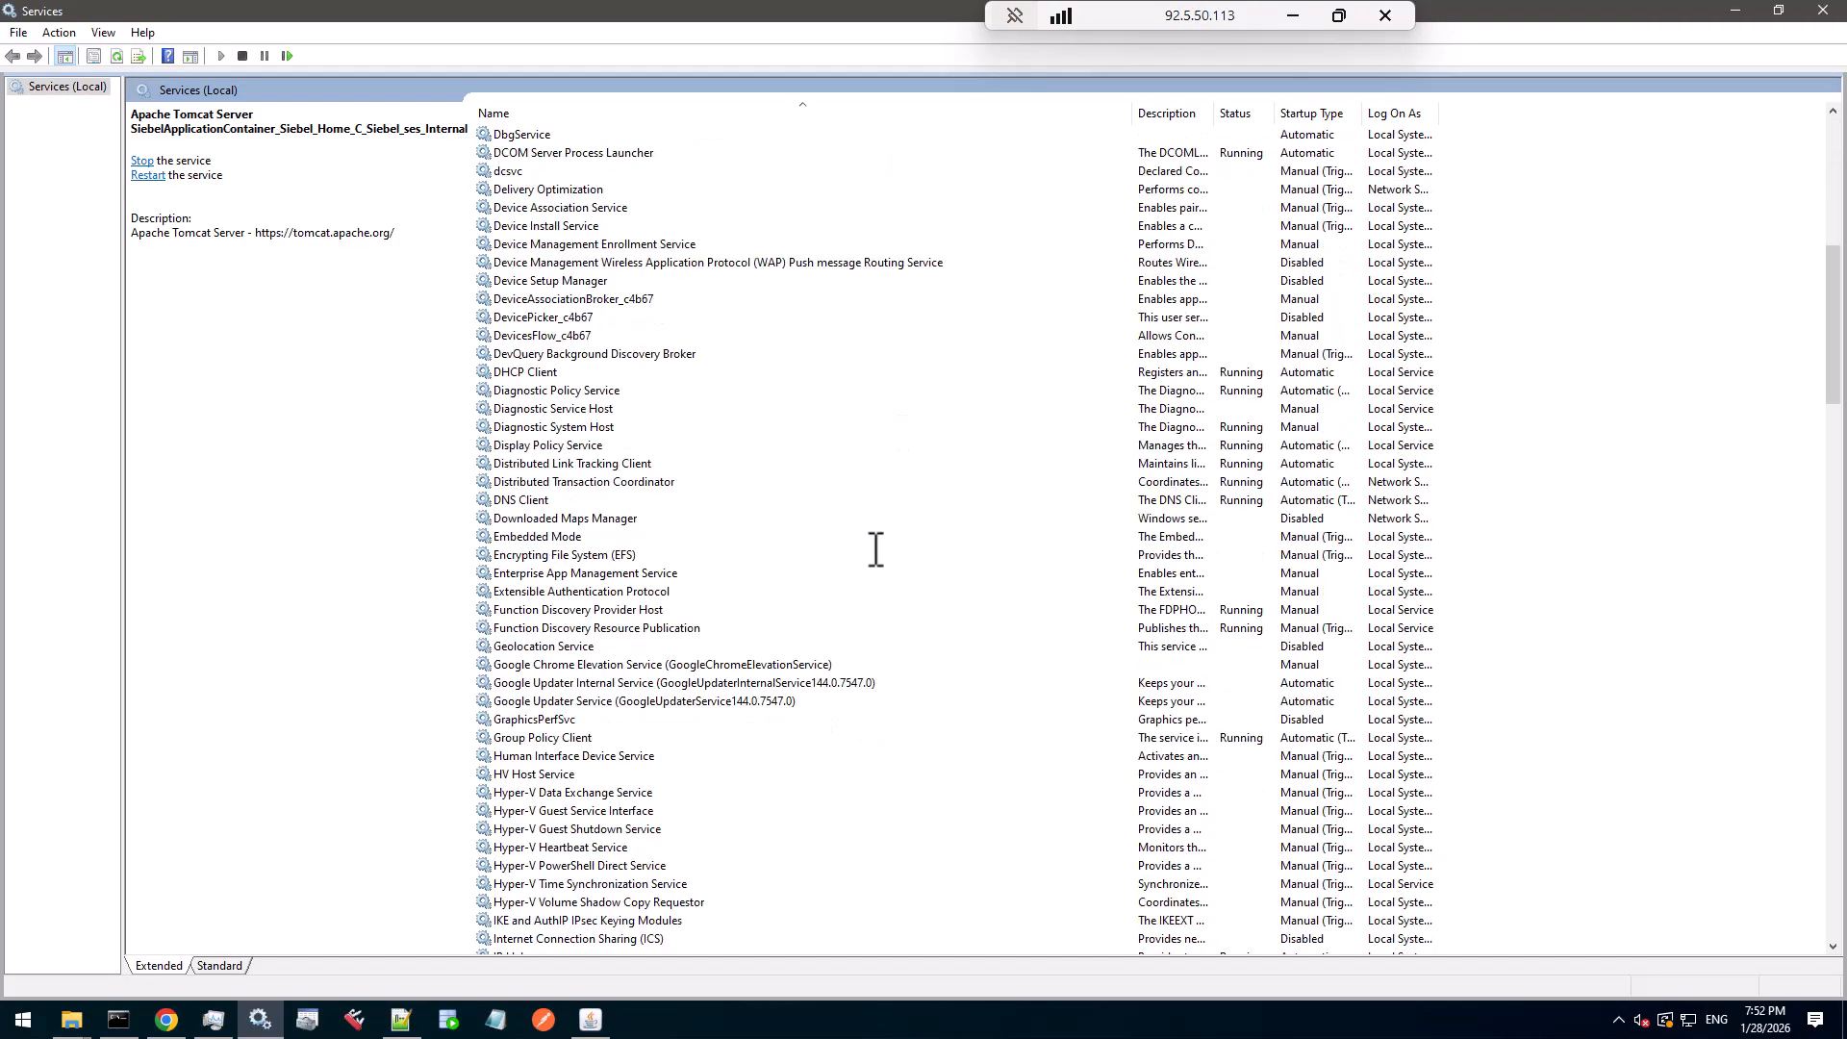
{"action": "scroll", "coordinate": [875, 551], "scroll_direction": "down", "scroll_amount": 13}
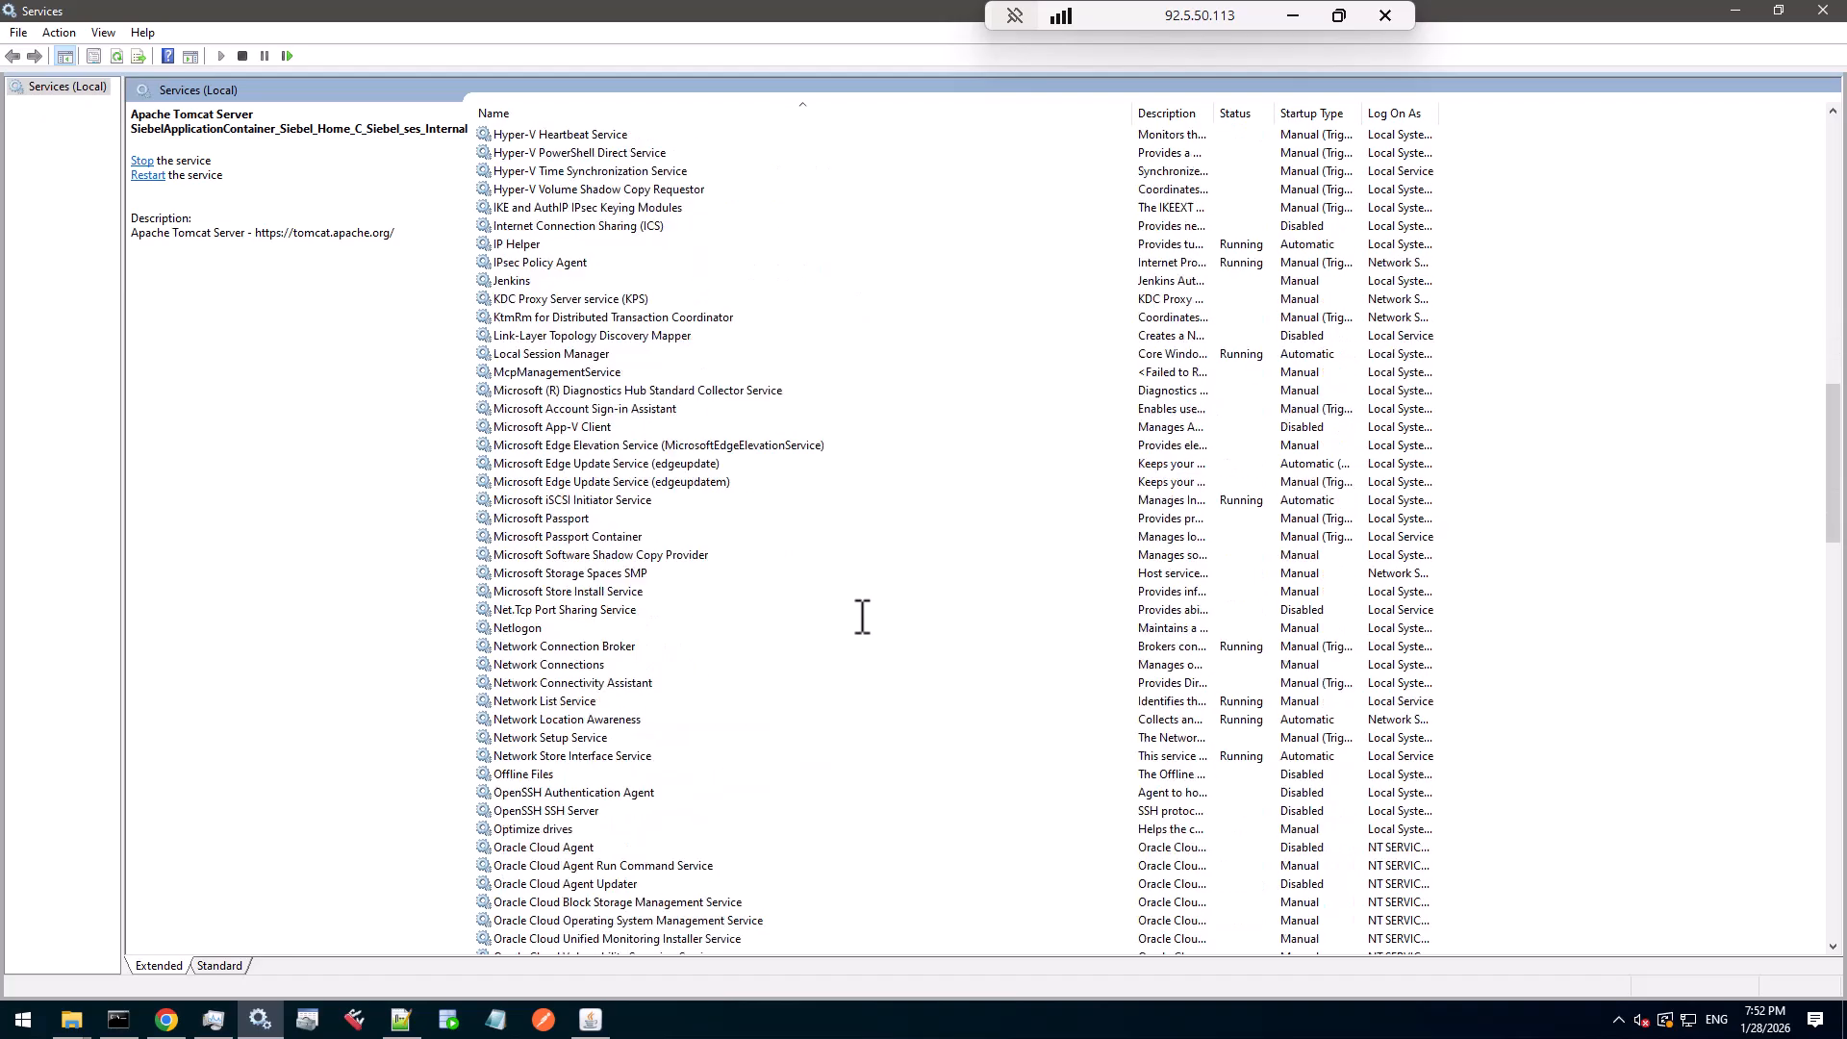
{"action": "scroll", "coordinate": [861, 616], "scroll_direction": "down", "scroll_amount": 3}
{"action": "key", "text": "s"}
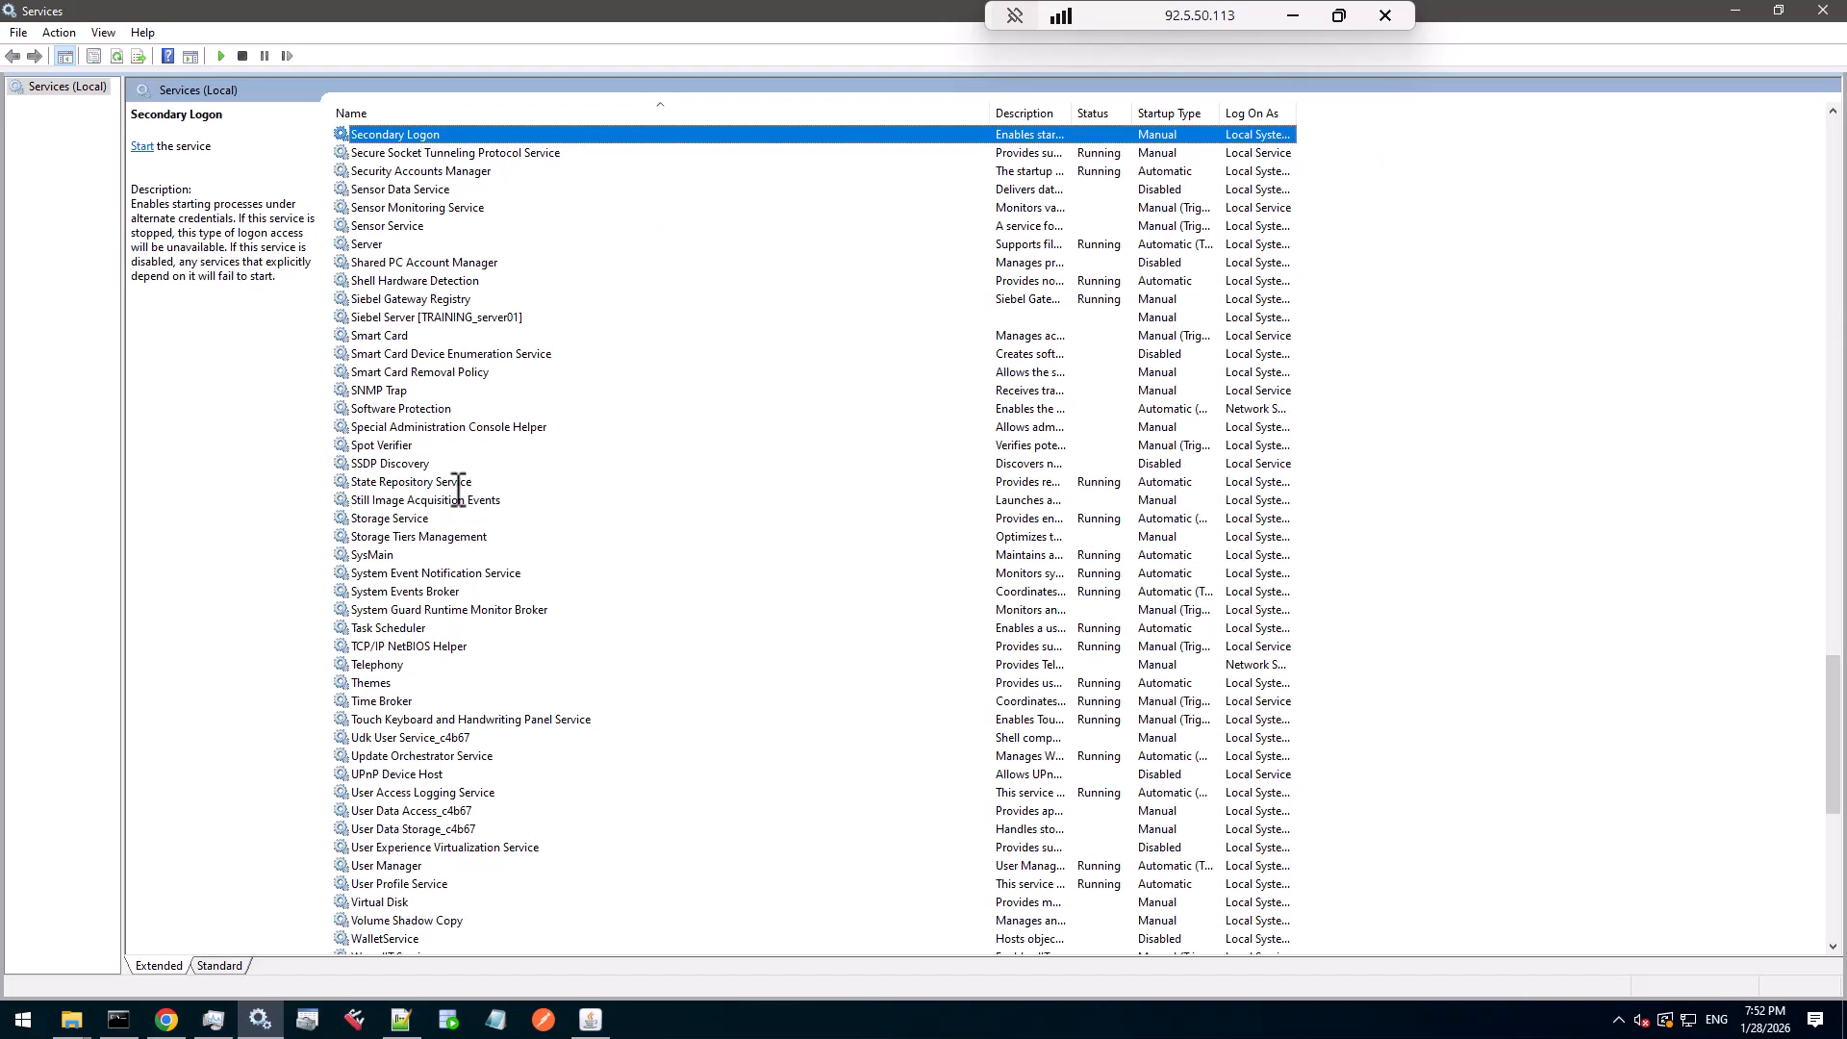
{"action": "left_click", "coordinate": [415, 298]}
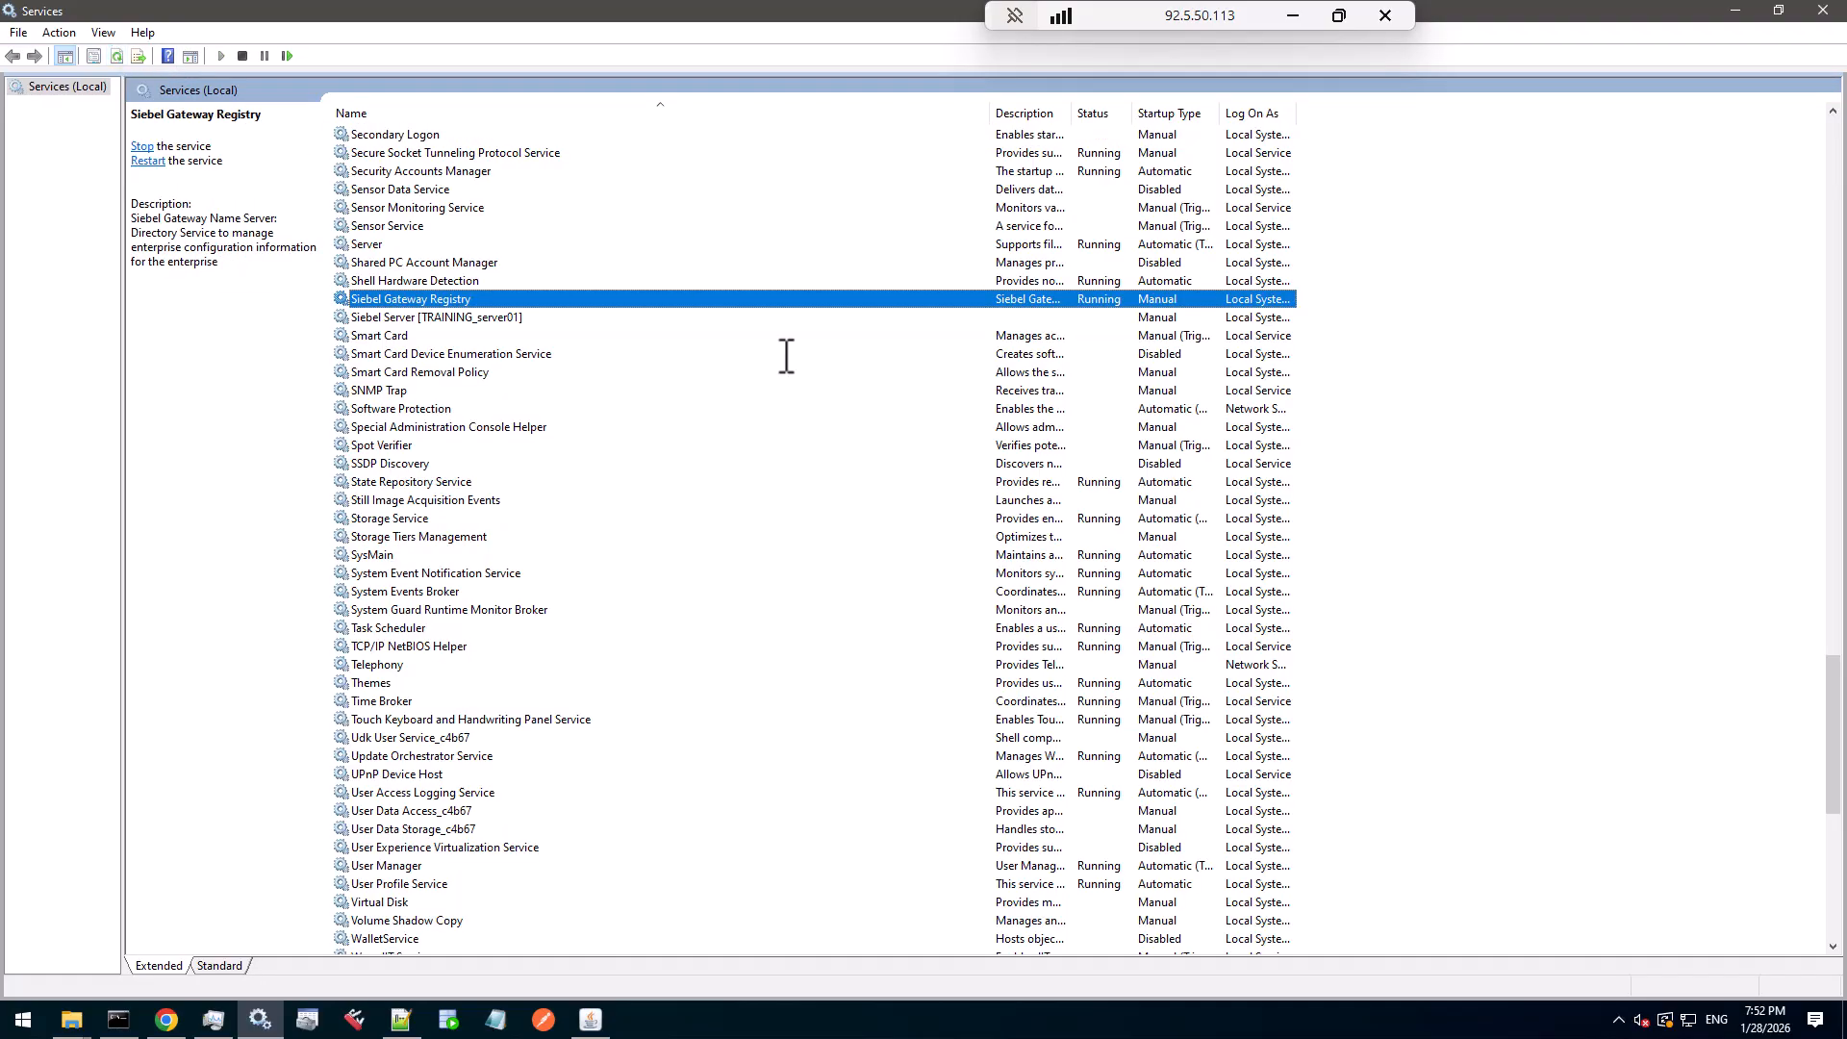
{"action": "key", "text": "Home"}
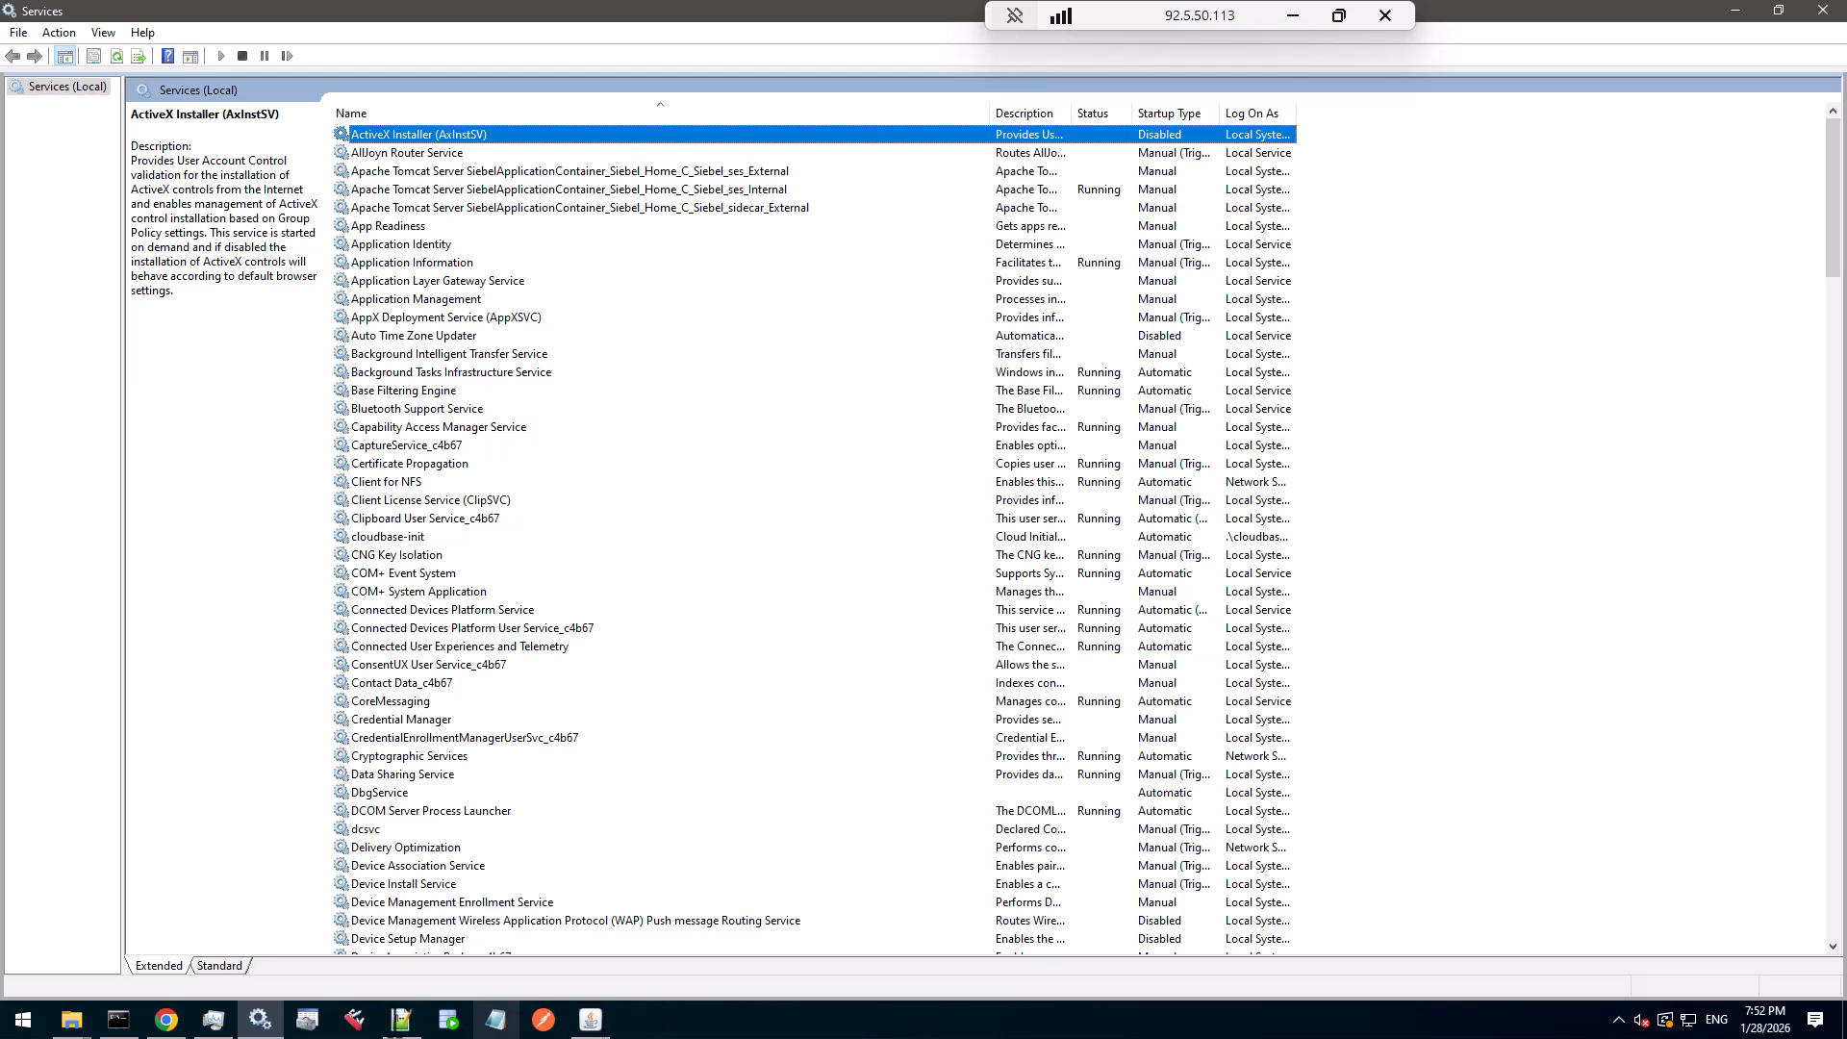
{"action": "left_click", "coordinate": [401, 1019]}
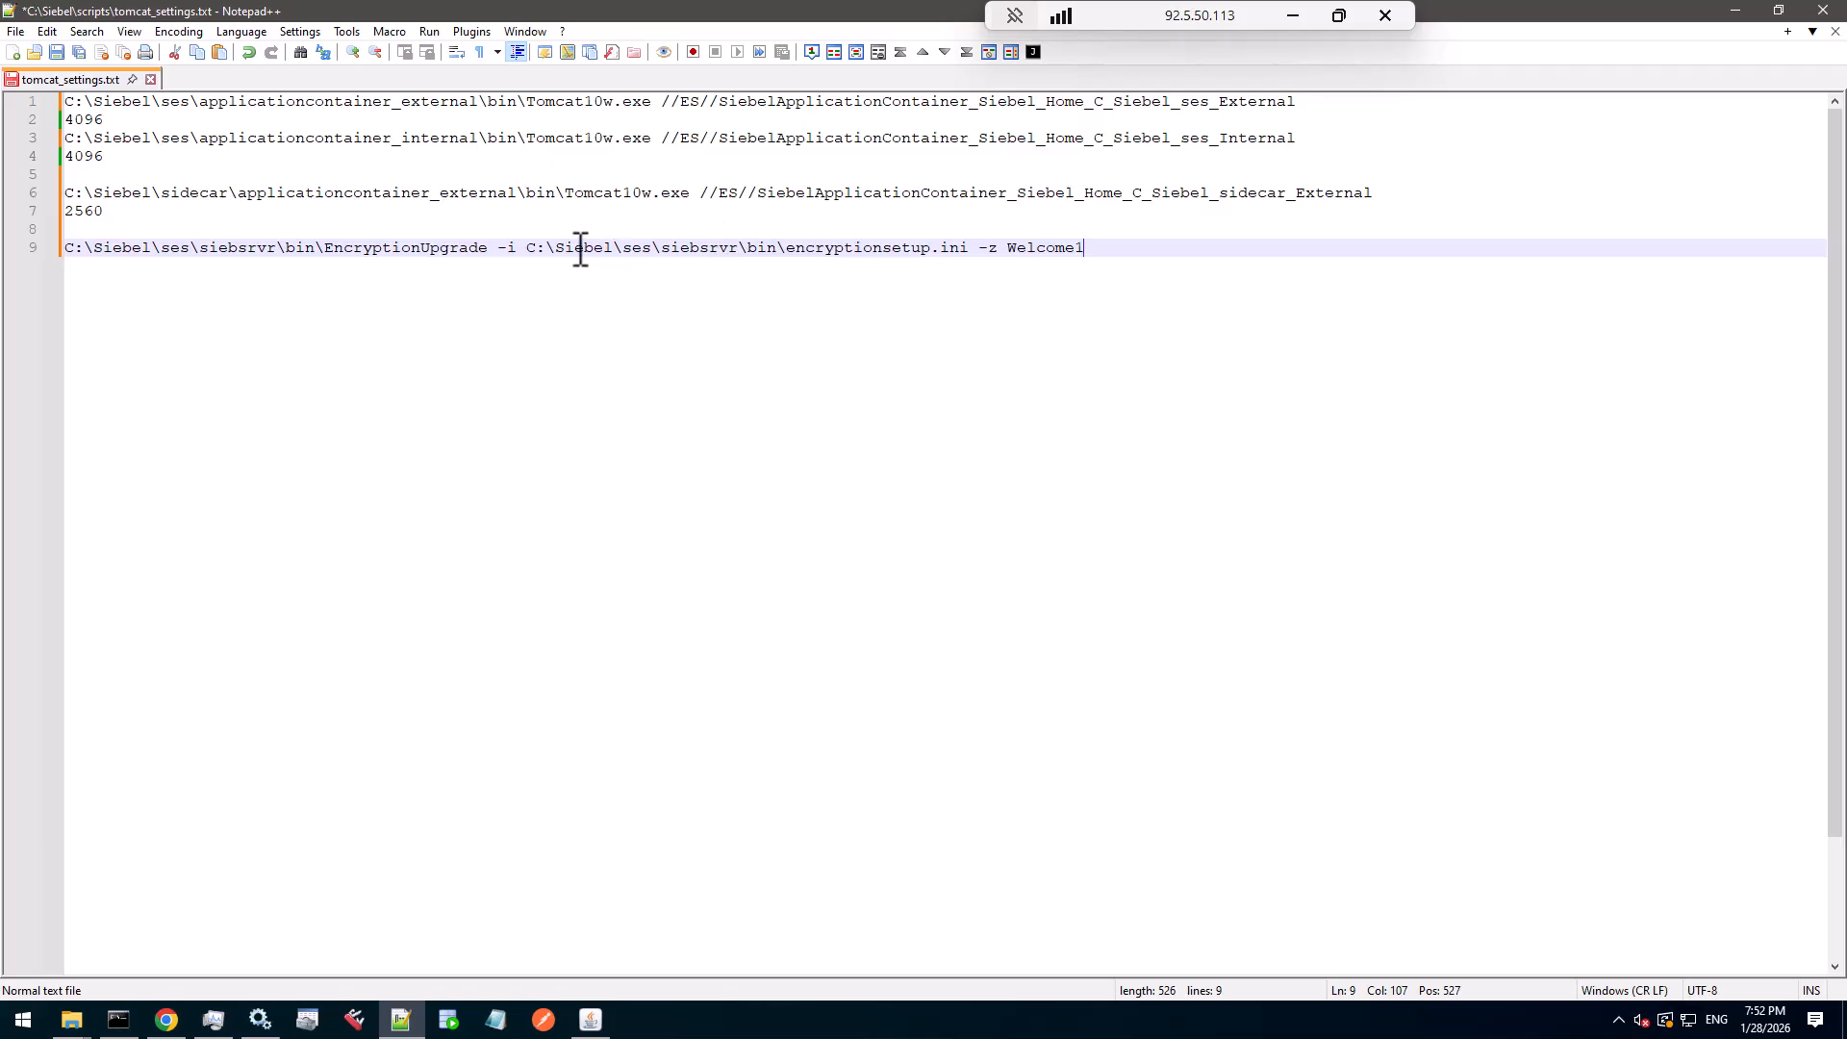
- Open encryptionsetup.ini via the Run box using the path from line 9
{"action": "left_click_drag", "start_coordinate": [528, 252], "coordinate": [976, 252]}
{"action": "key", "text": "ctrl+c"}
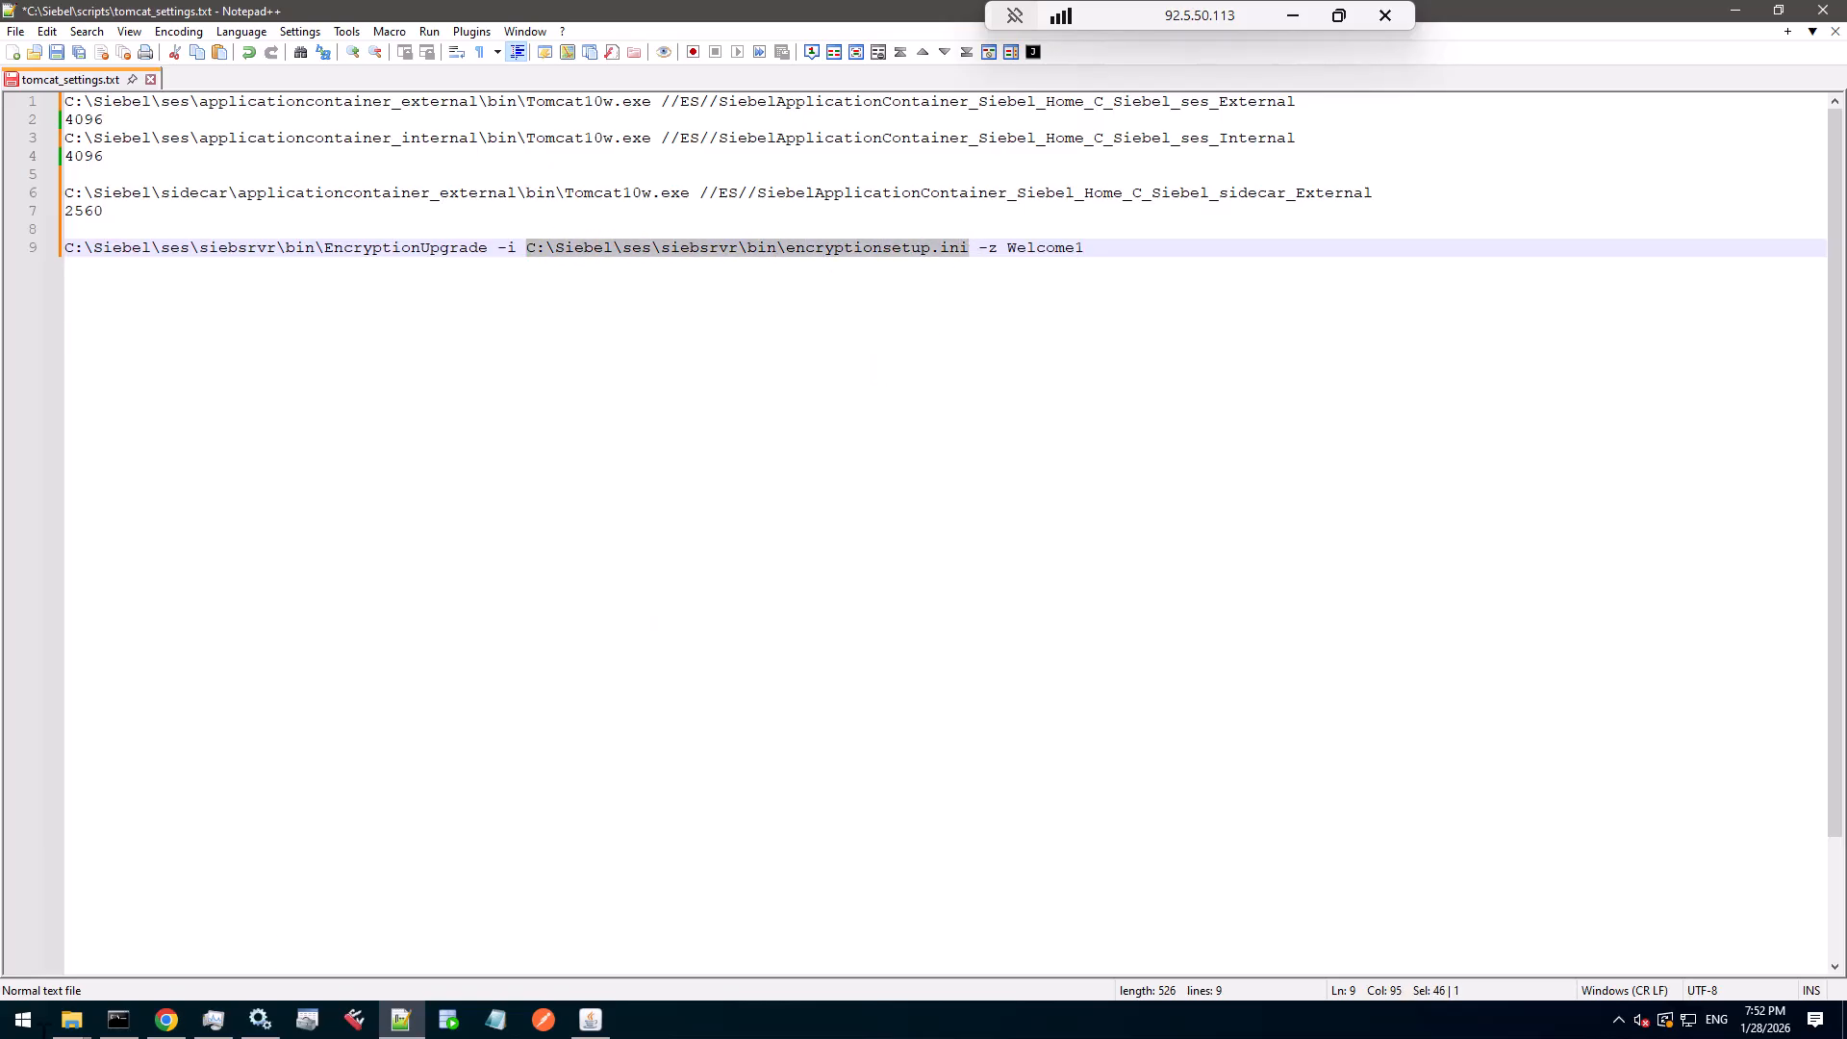
{"action": "key", "text": "super+r"}
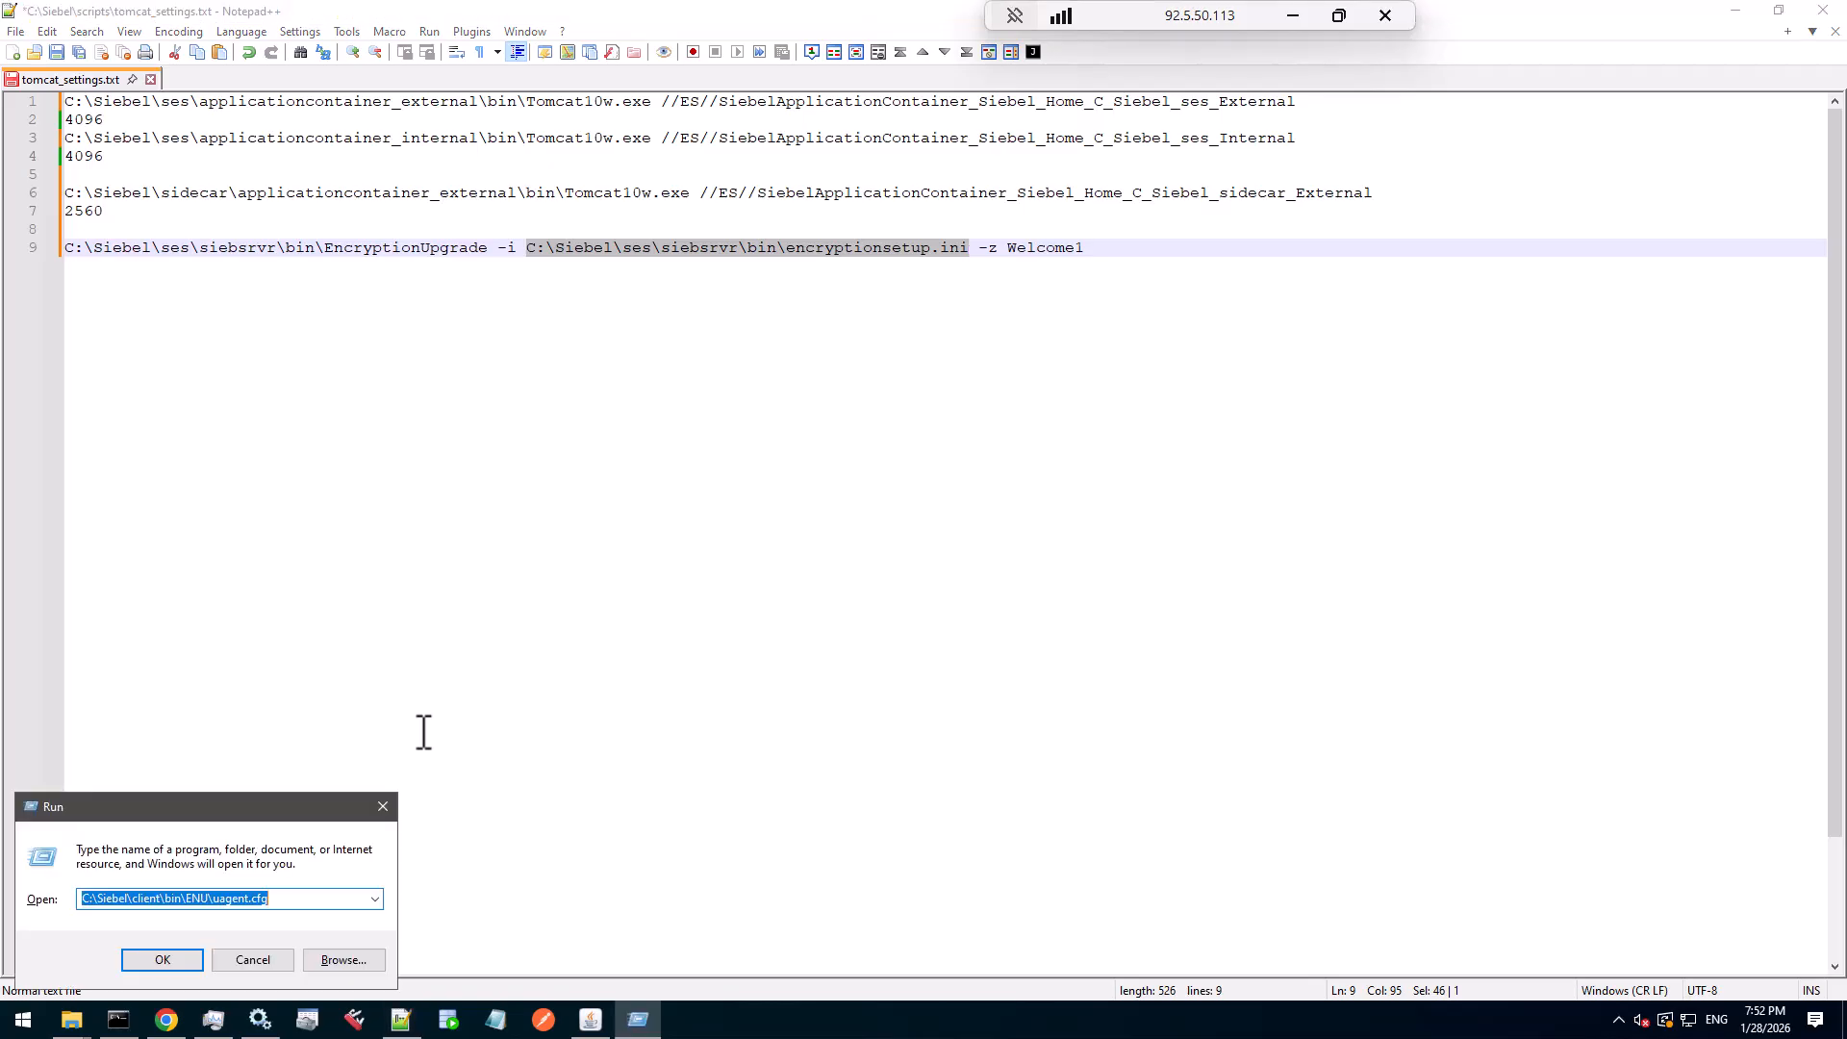
{"action": "key", "text": "ctrl+v"}
{"action": "key", "text": "Return"}
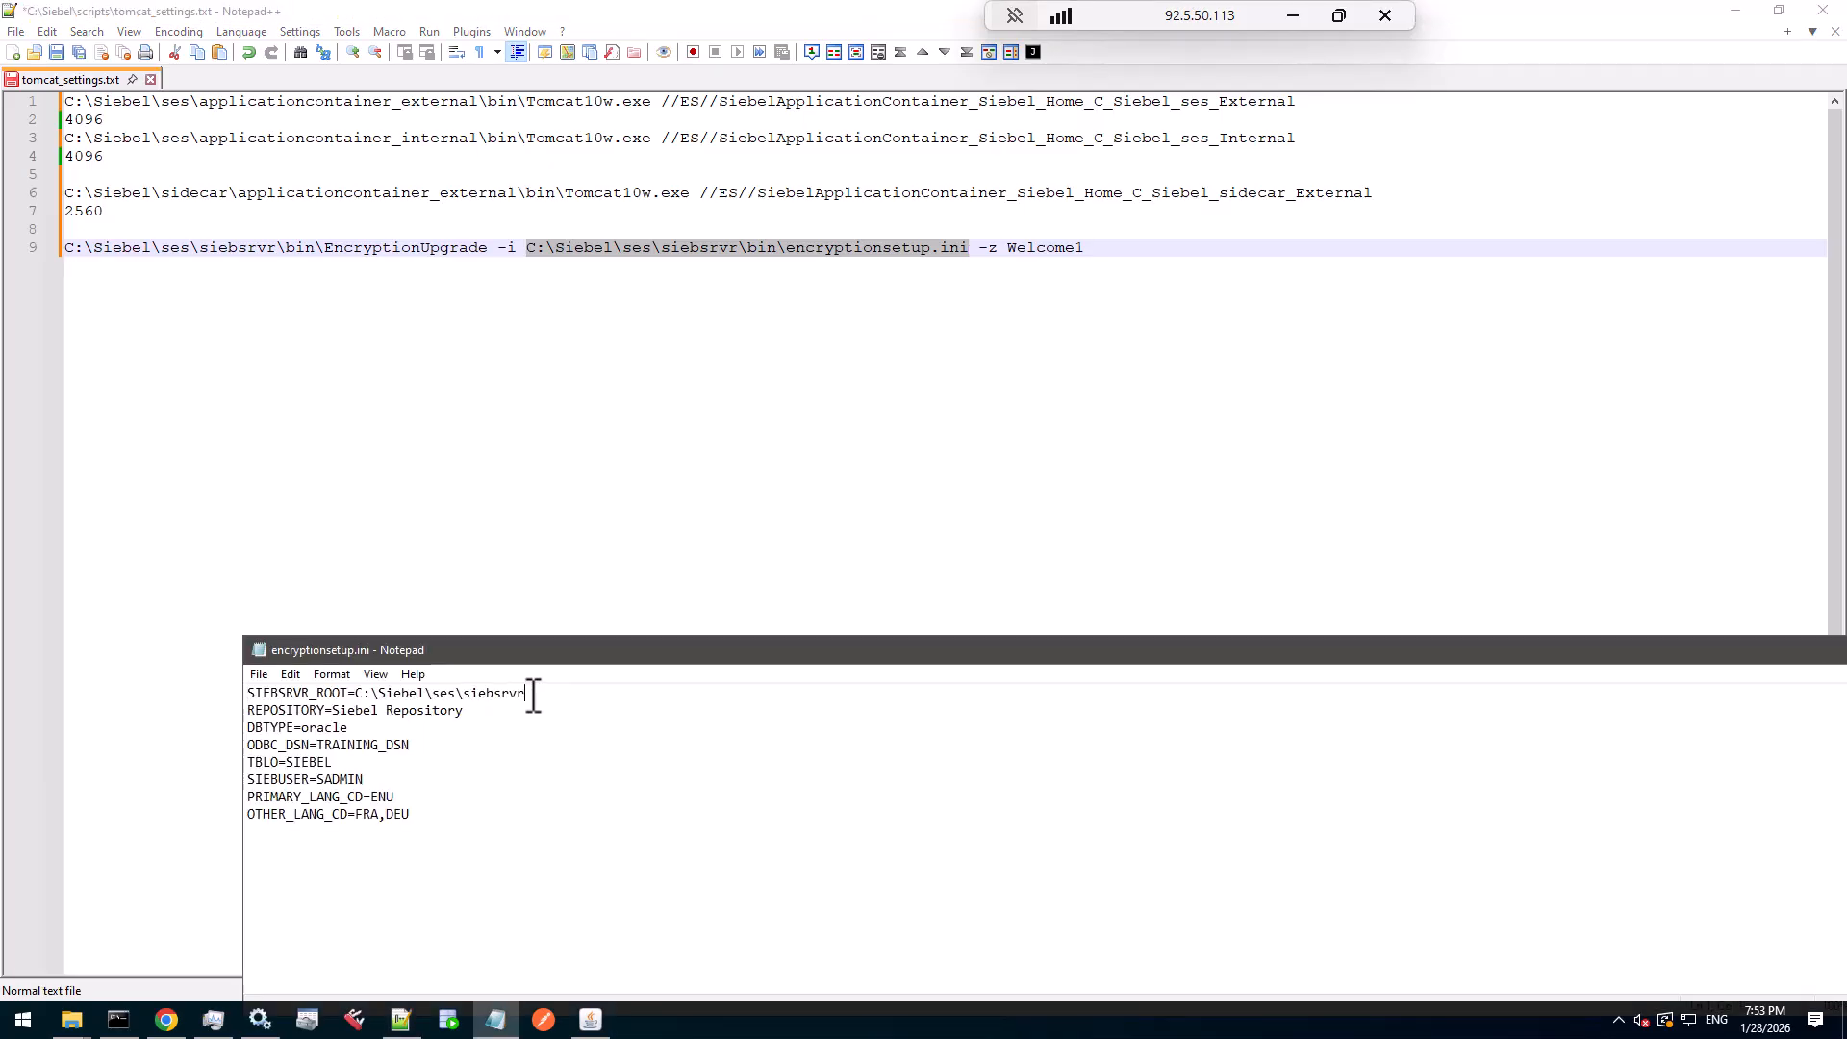
- Check the siebsrvr root path and the ODBC_DSN=TRAINING_DSN entry in encryptionsetup.ini
{"action": "left_click_drag", "start_coordinate": [527, 696], "coordinate": [335, 699]}
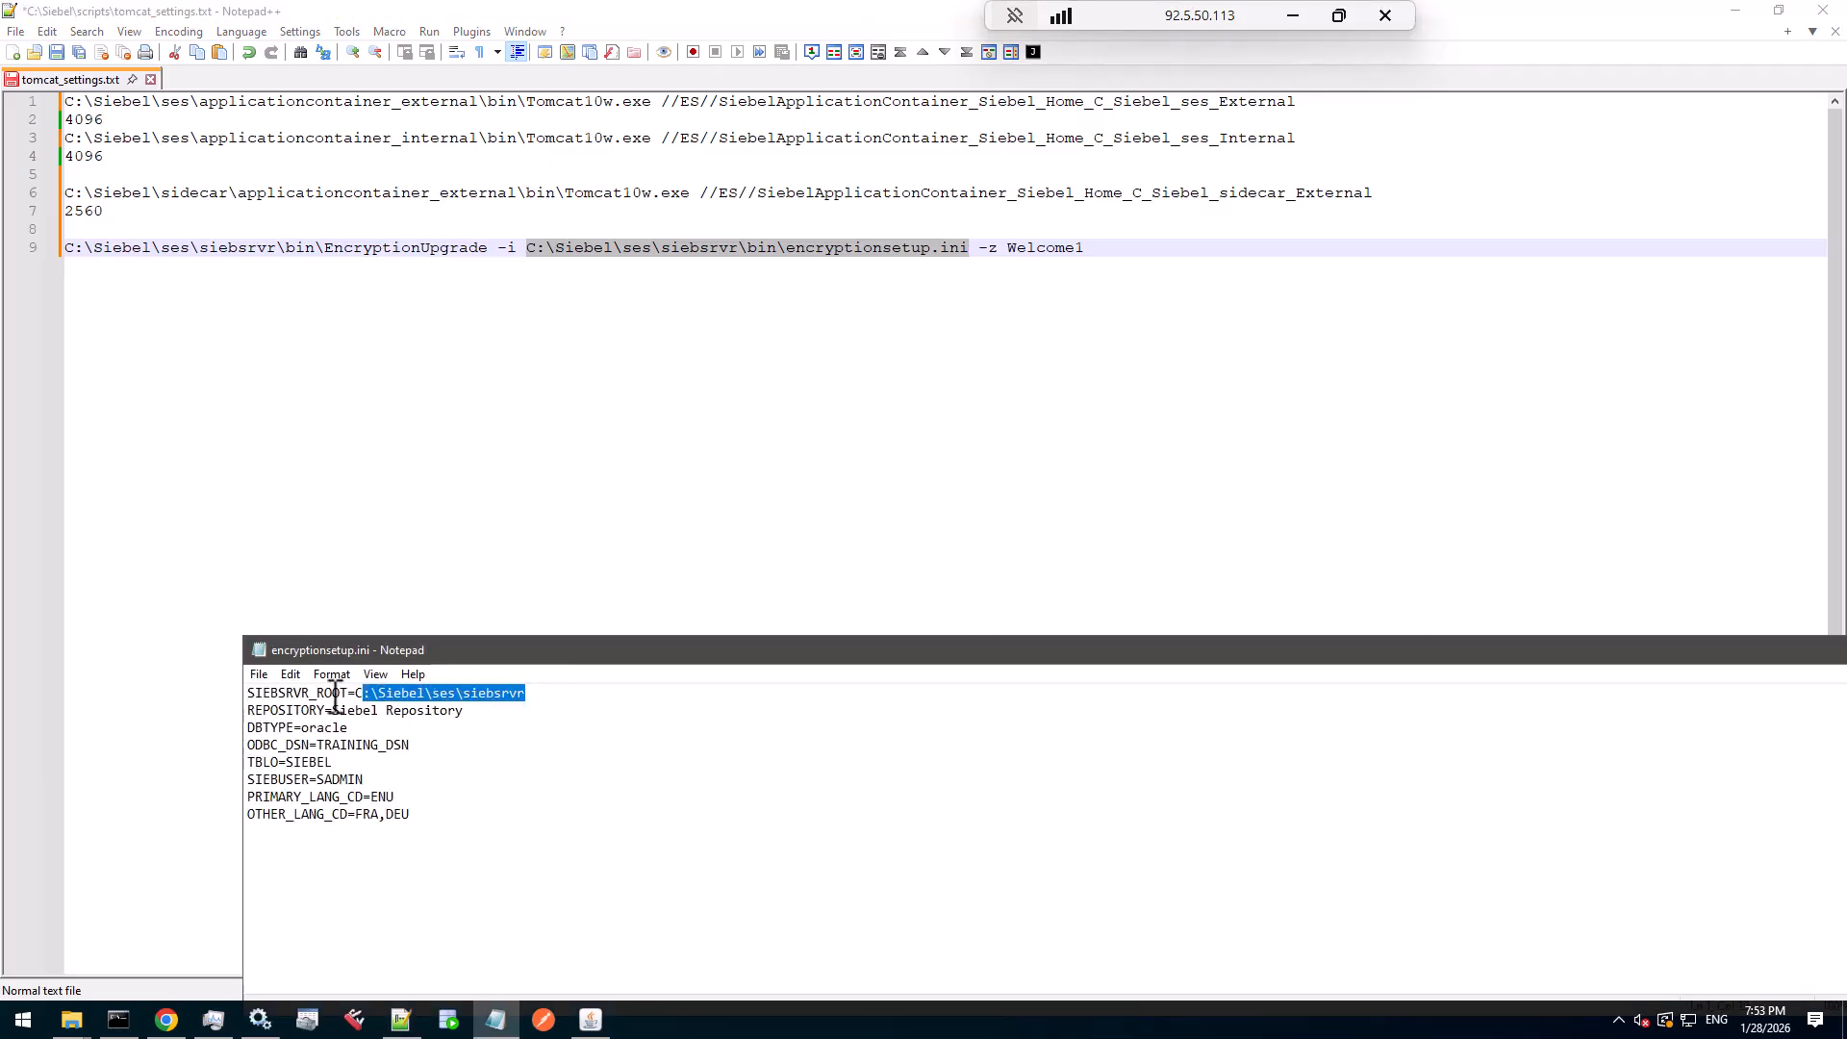
{"action": "double_click", "coordinate": [349, 746]}
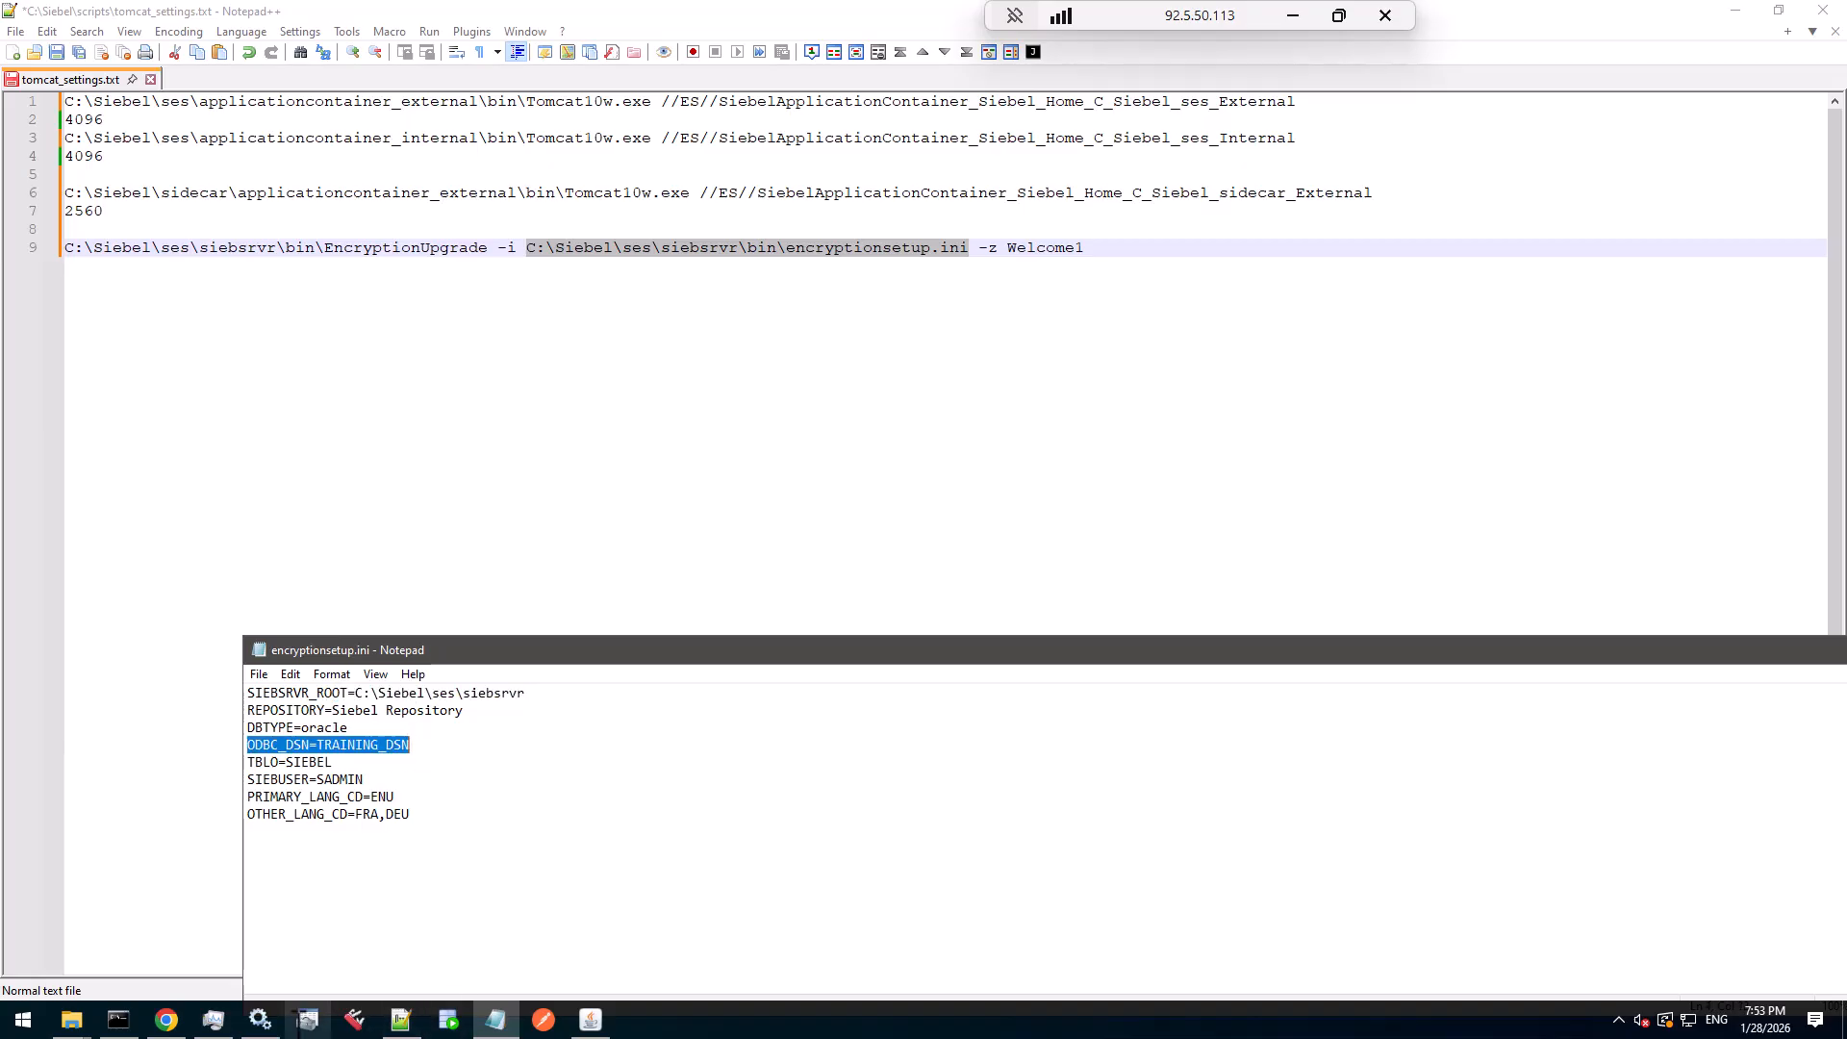
{"action": "left_click", "coordinate": [307, 1020]}
{"action": "left_click", "coordinate": [743, 362]}
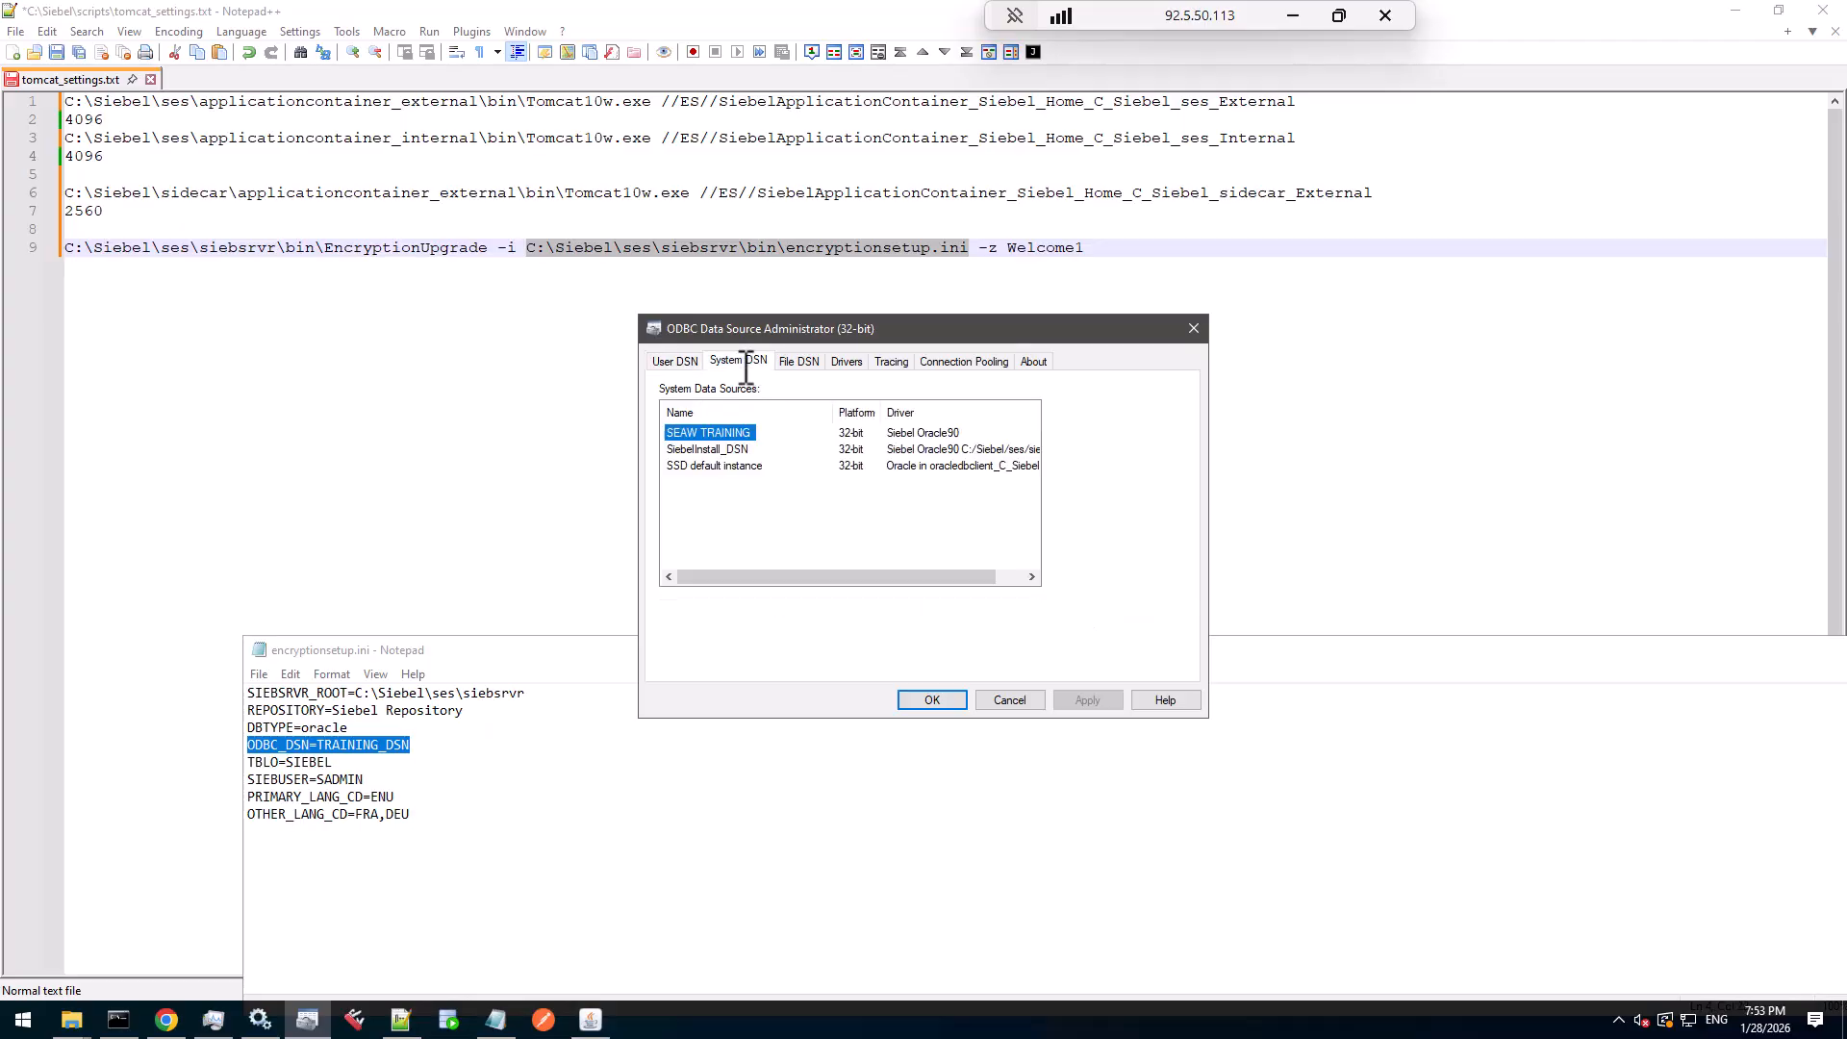
{"action": "left_click", "coordinate": [728, 499]}
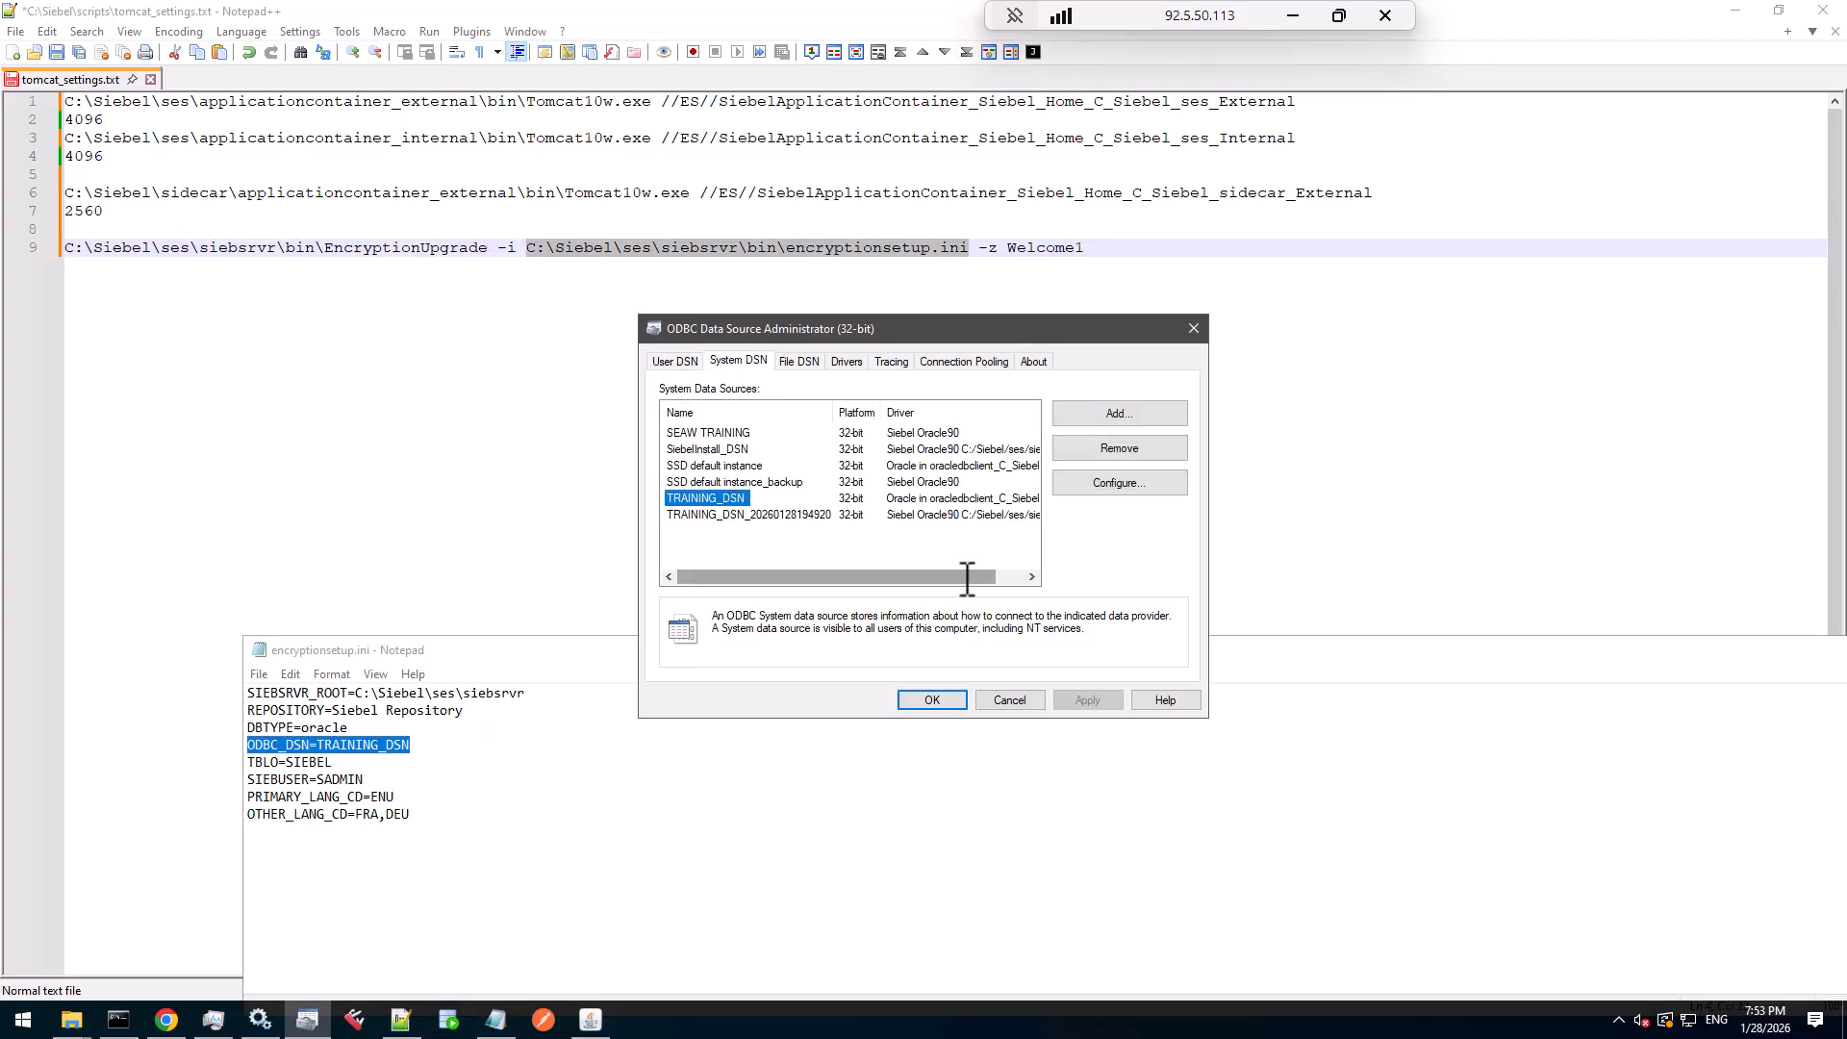
{"action": "left_click_drag", "start_coordinate": [961, 575], "coordinate": [993, 575]}
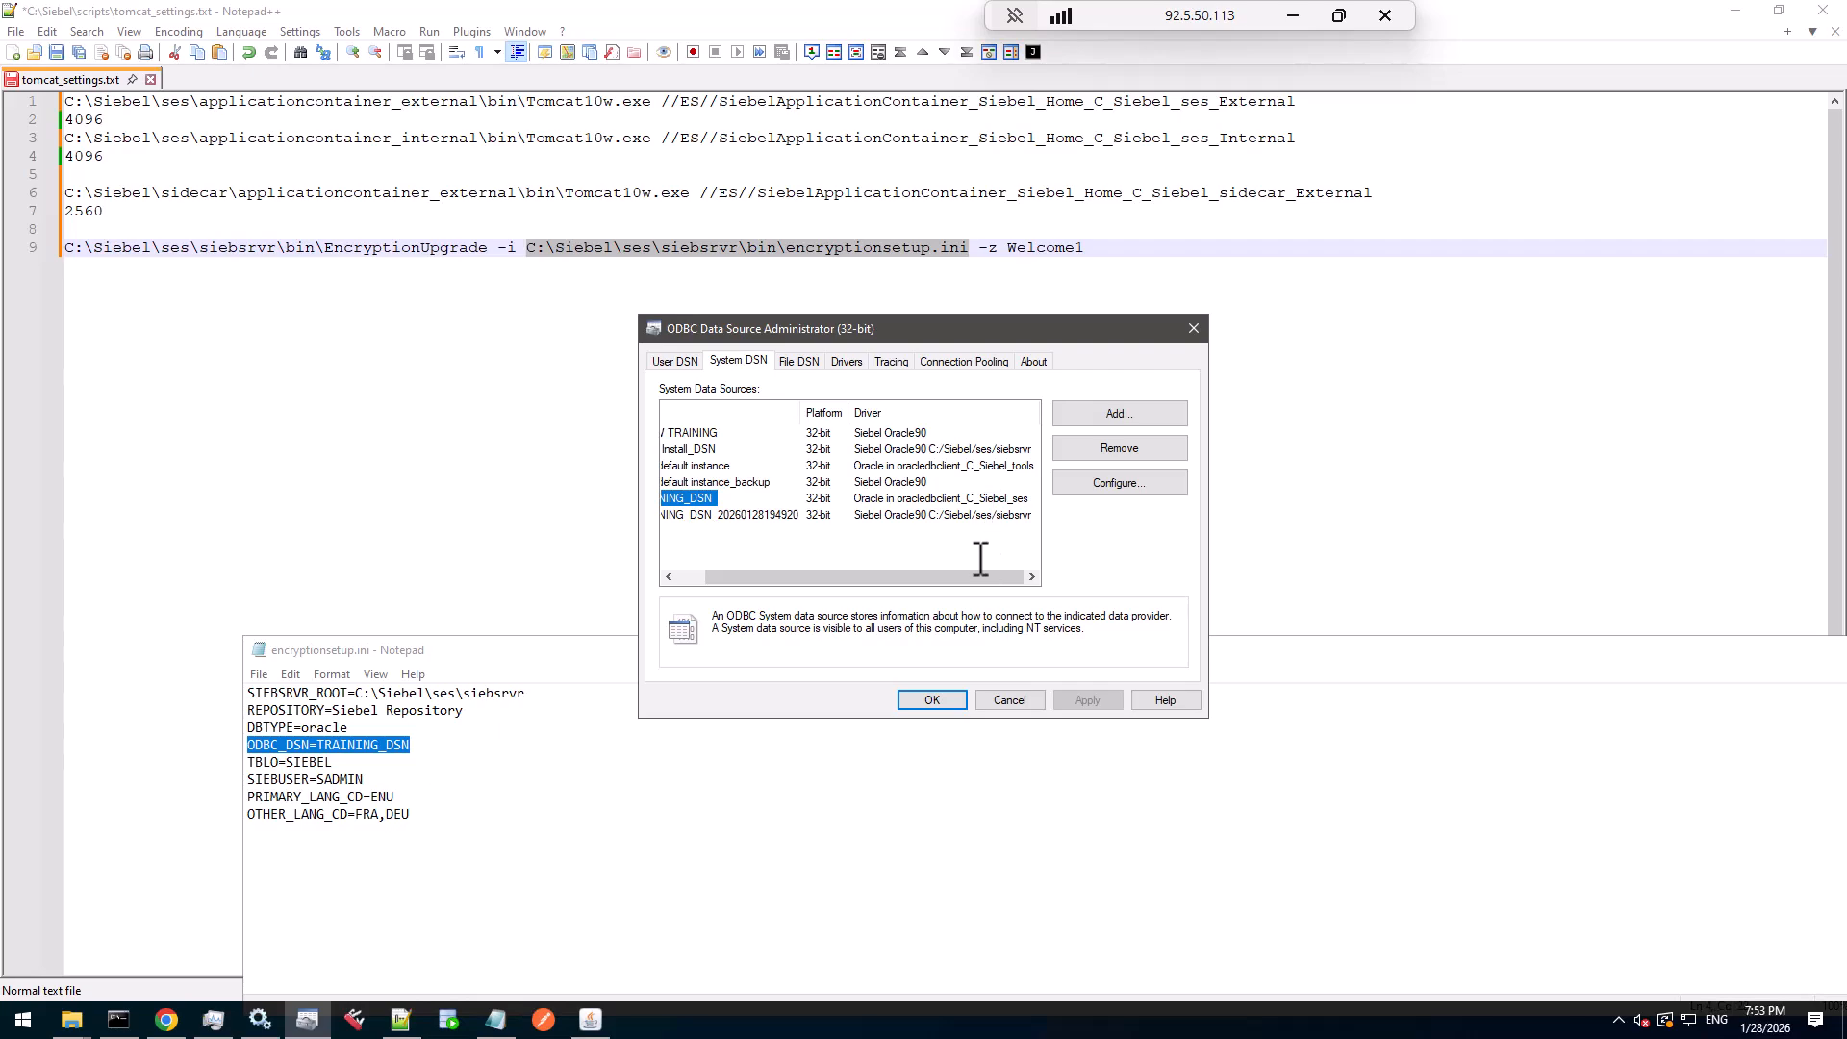
{"action": "left_click_drag", "start_coordinate": [766, 575], "coordinate": [661, 577]}
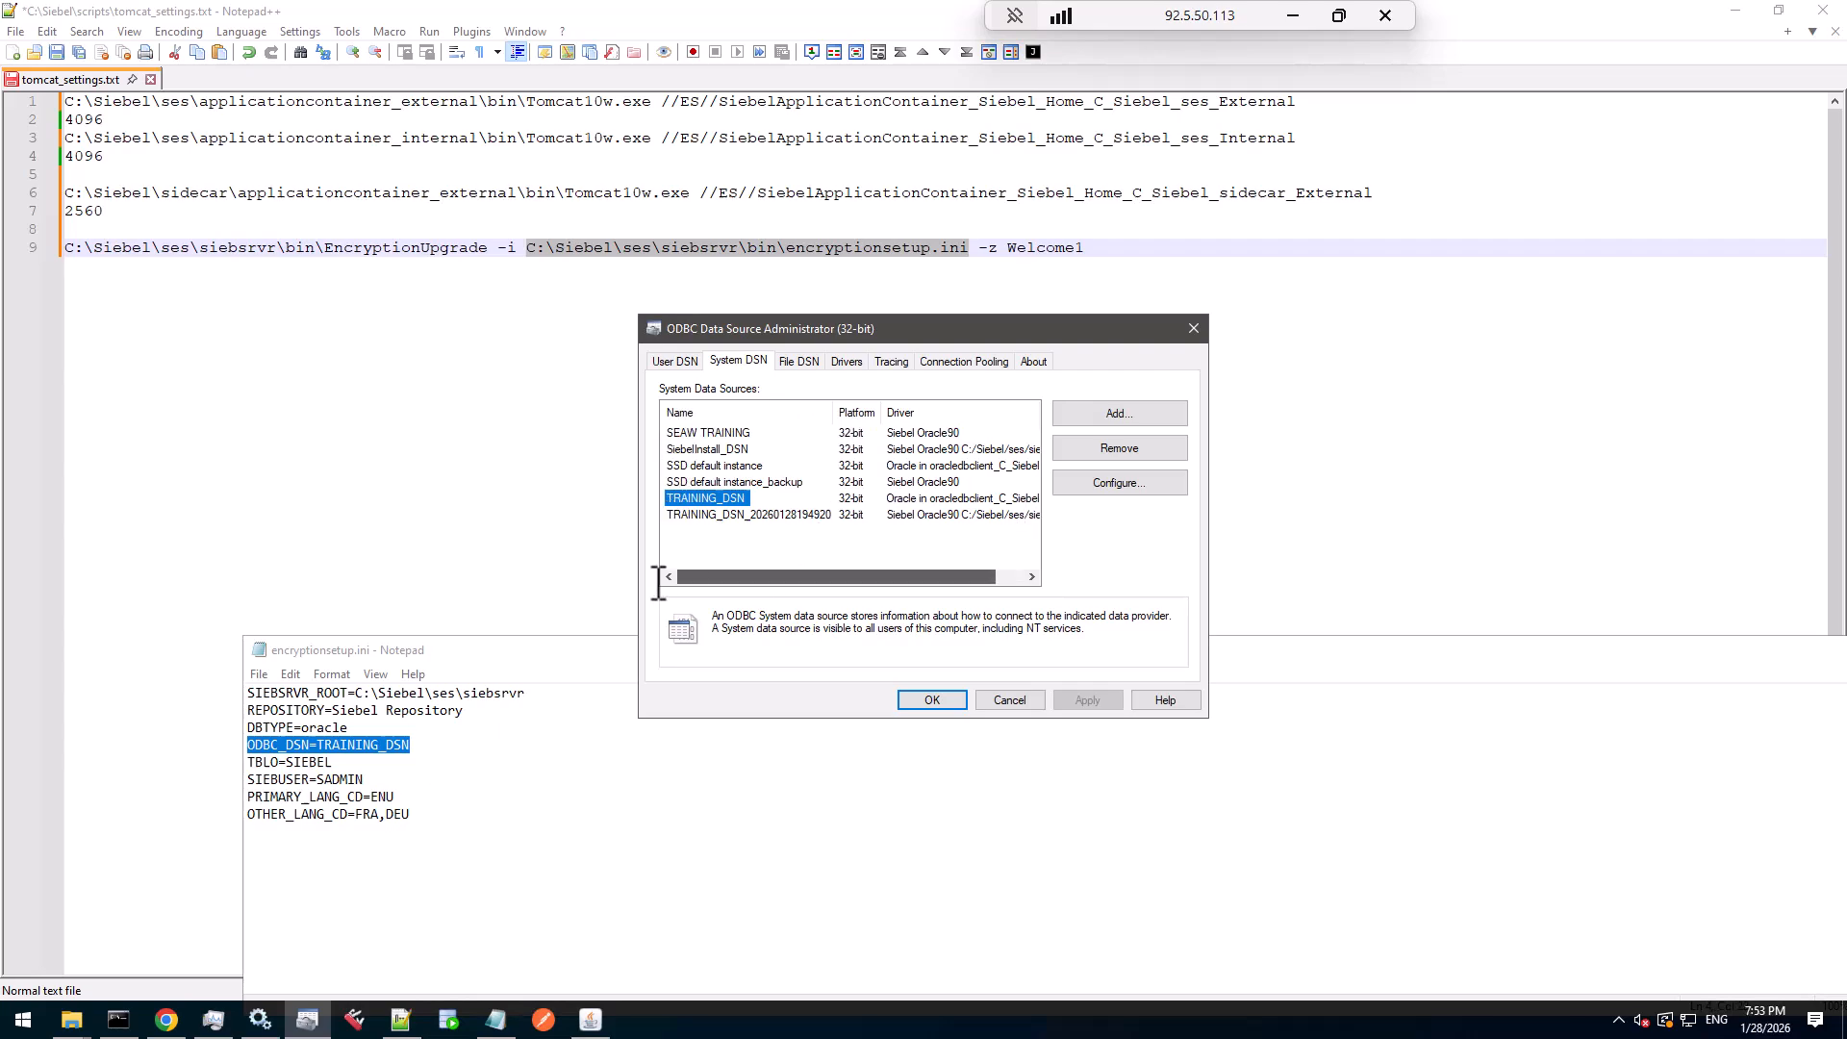
{"action": "left_click", "coordinate": [735, 516]}
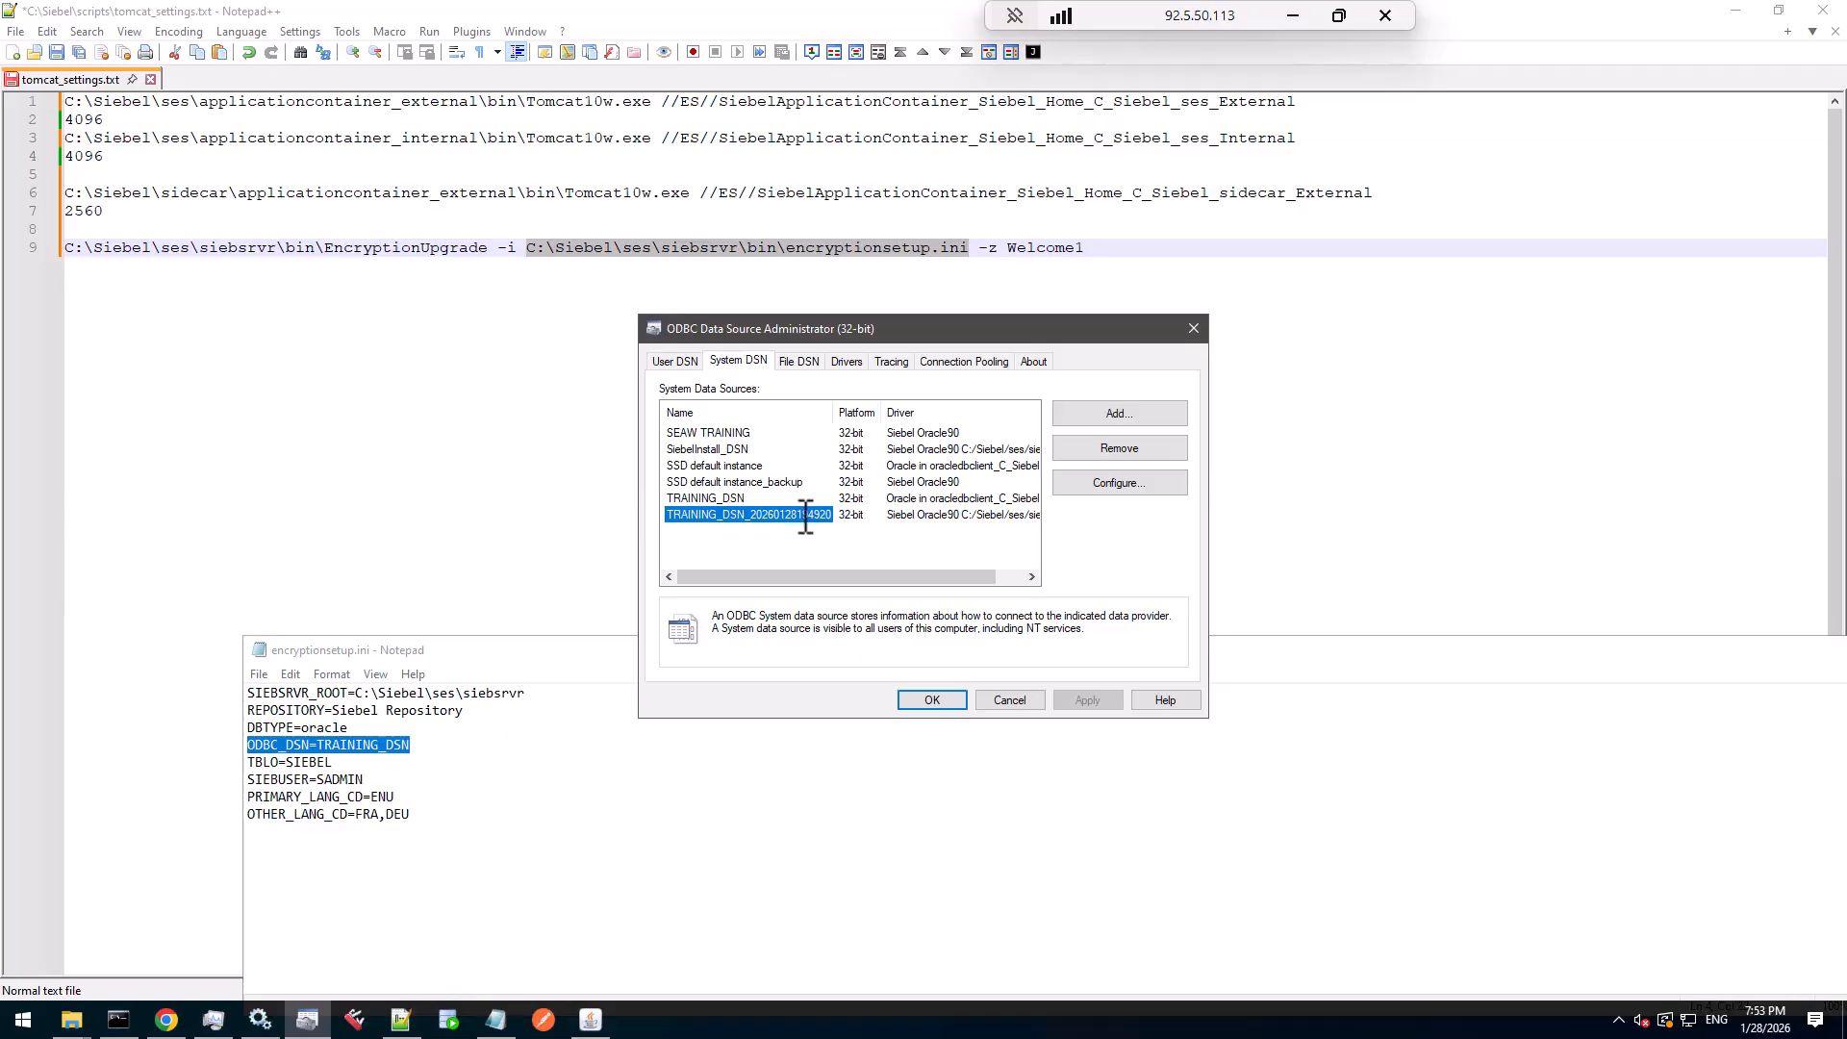
{"action": "left_click", "coordinate": [743, 497]}
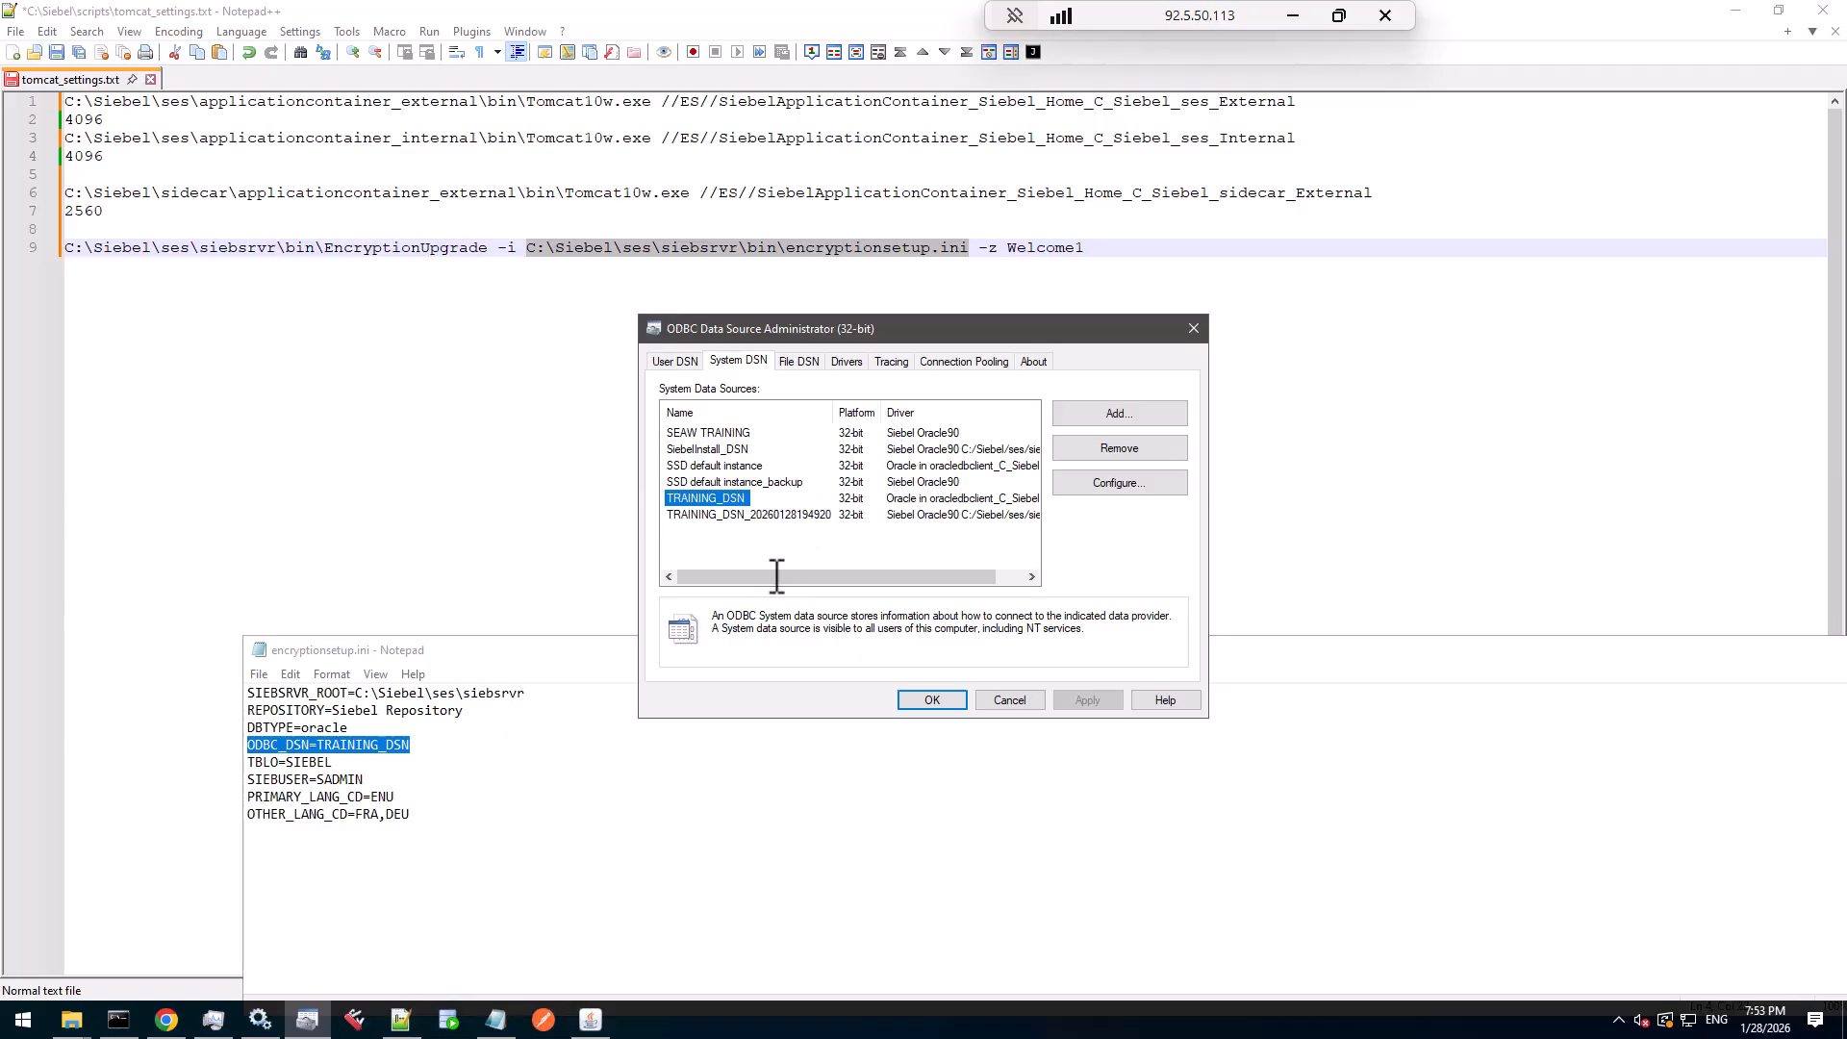
{"action": "left_click", "coordinate": [1009, 700]}
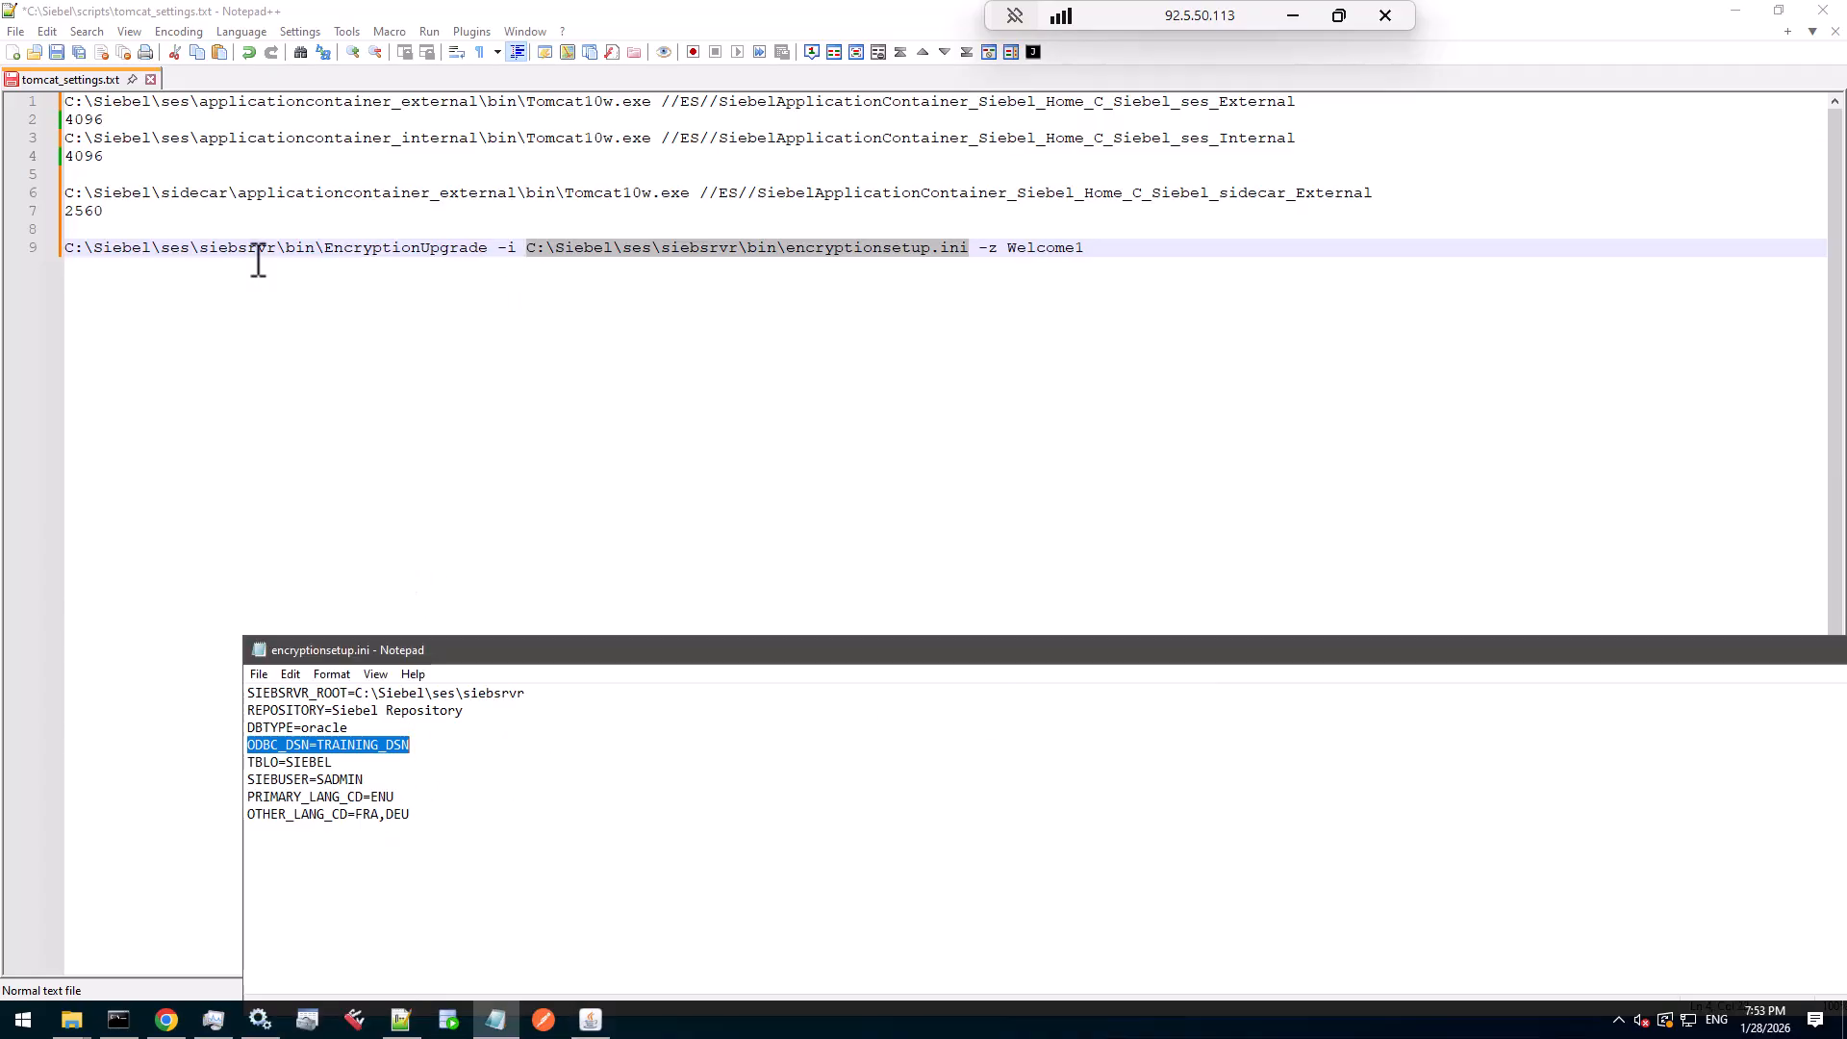
{"action": "left_click", "coordinate": [242, 646]}
{"action": "left_click_drag", "start_coordinate": [1087, 247], "coordinate": [43, 231]}
{"action": "key", "text": "ctrl+c"}
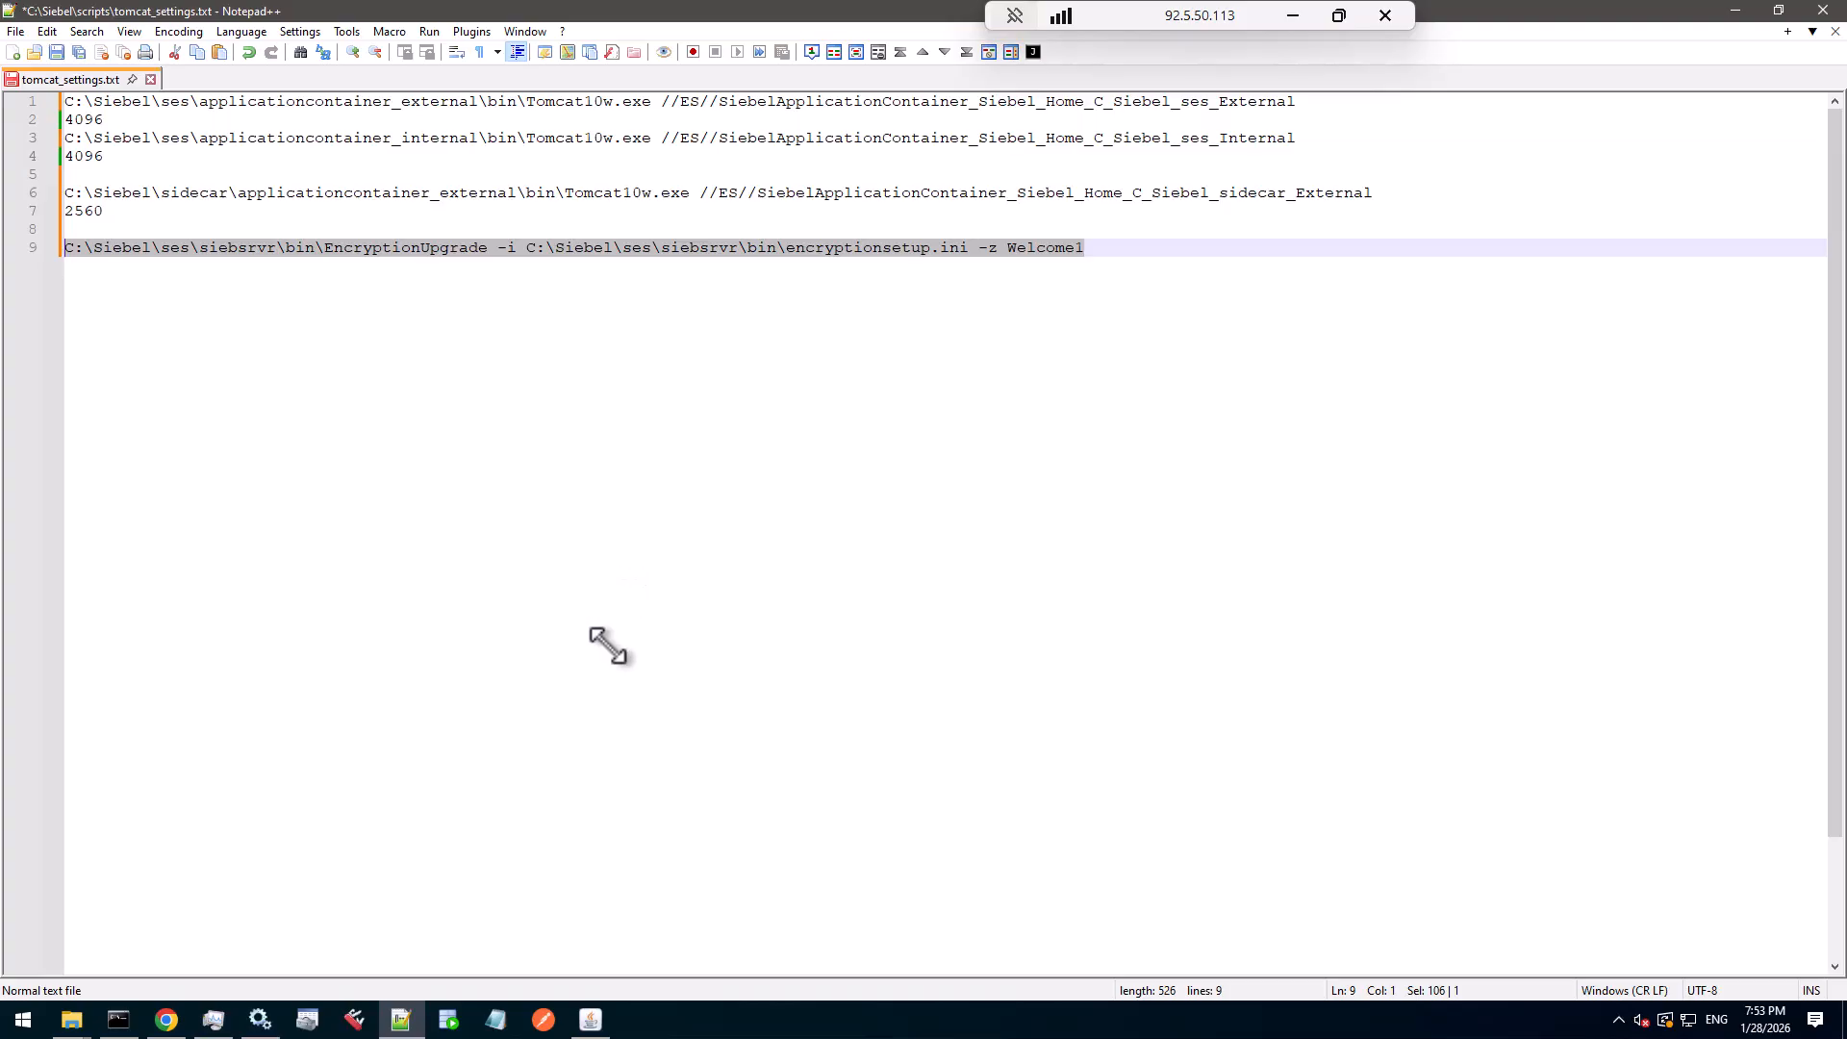
- Clear the console, cd into c:\Siebel\ses\siebsrvr\bin, and paste the EncryptionUpgrade command
{"action": "left_click", "coordinate": [135, 1021]}
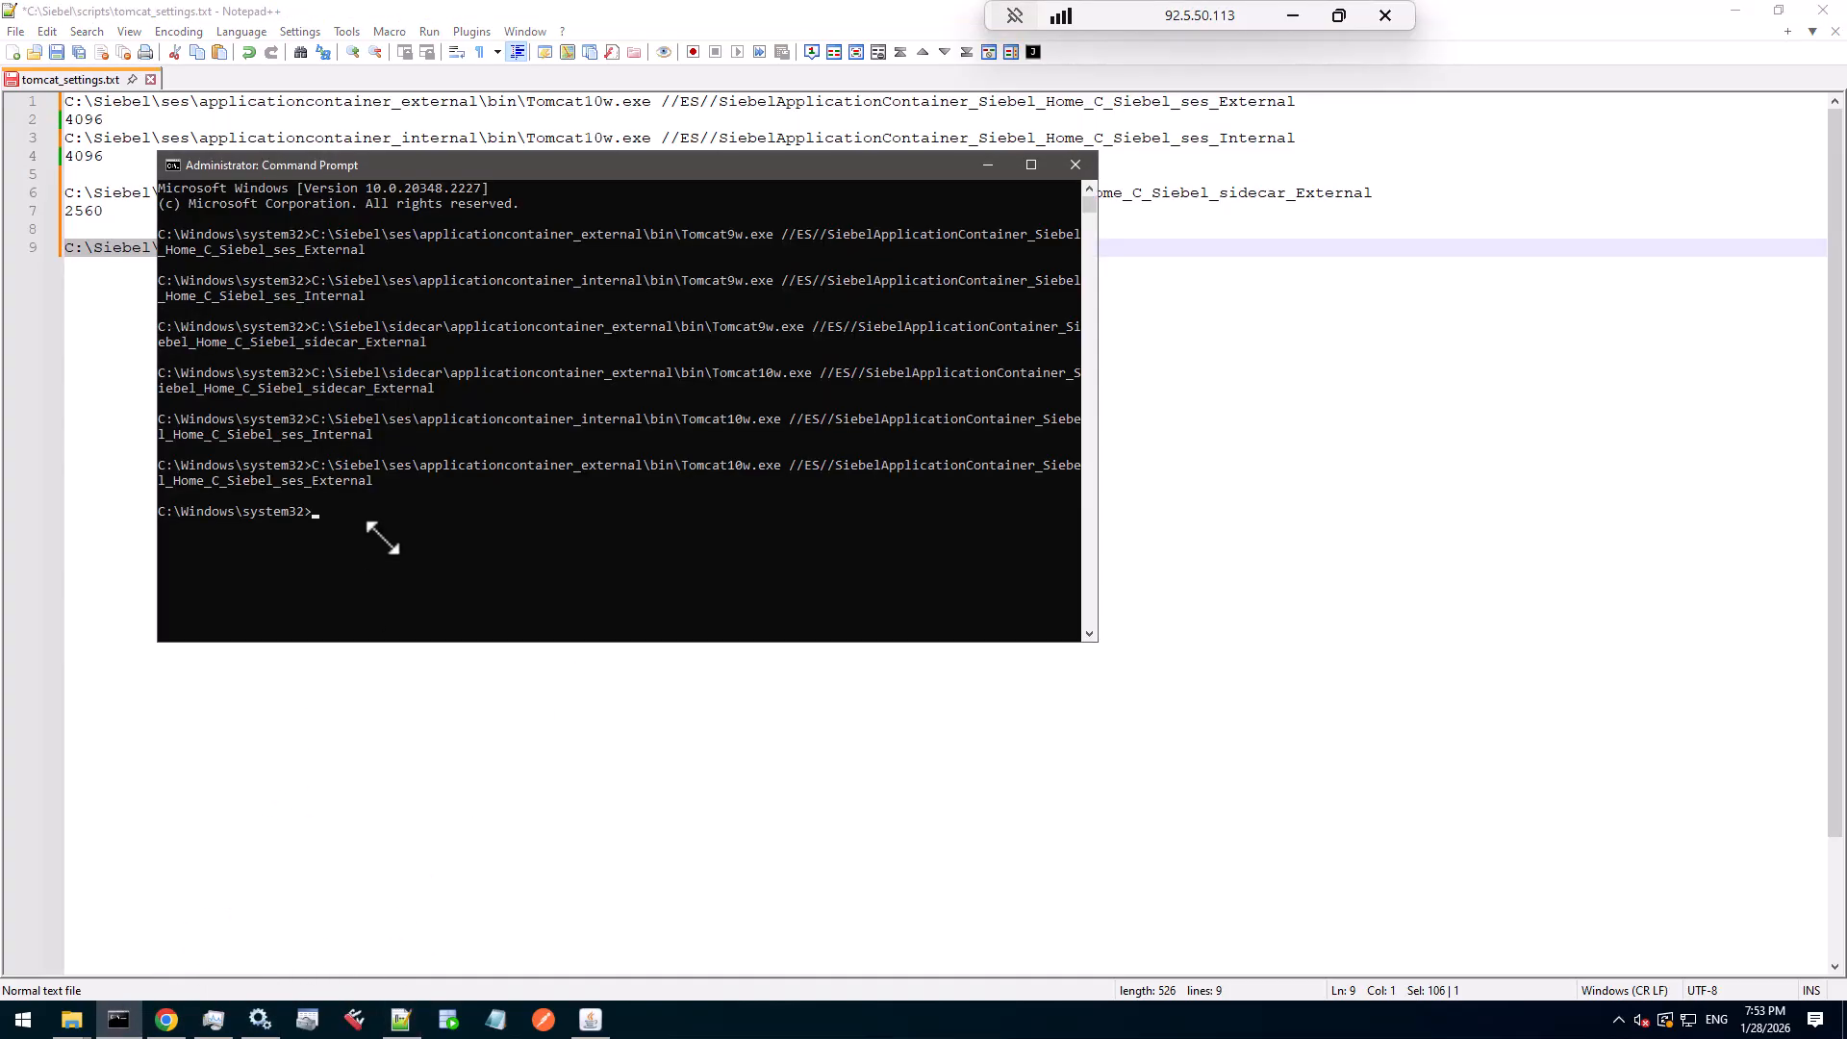
{"action": "type", "text": "cls"}
{"action": "key", "text": "Return"}
{"action": "key", "text": "ctrl+v"}
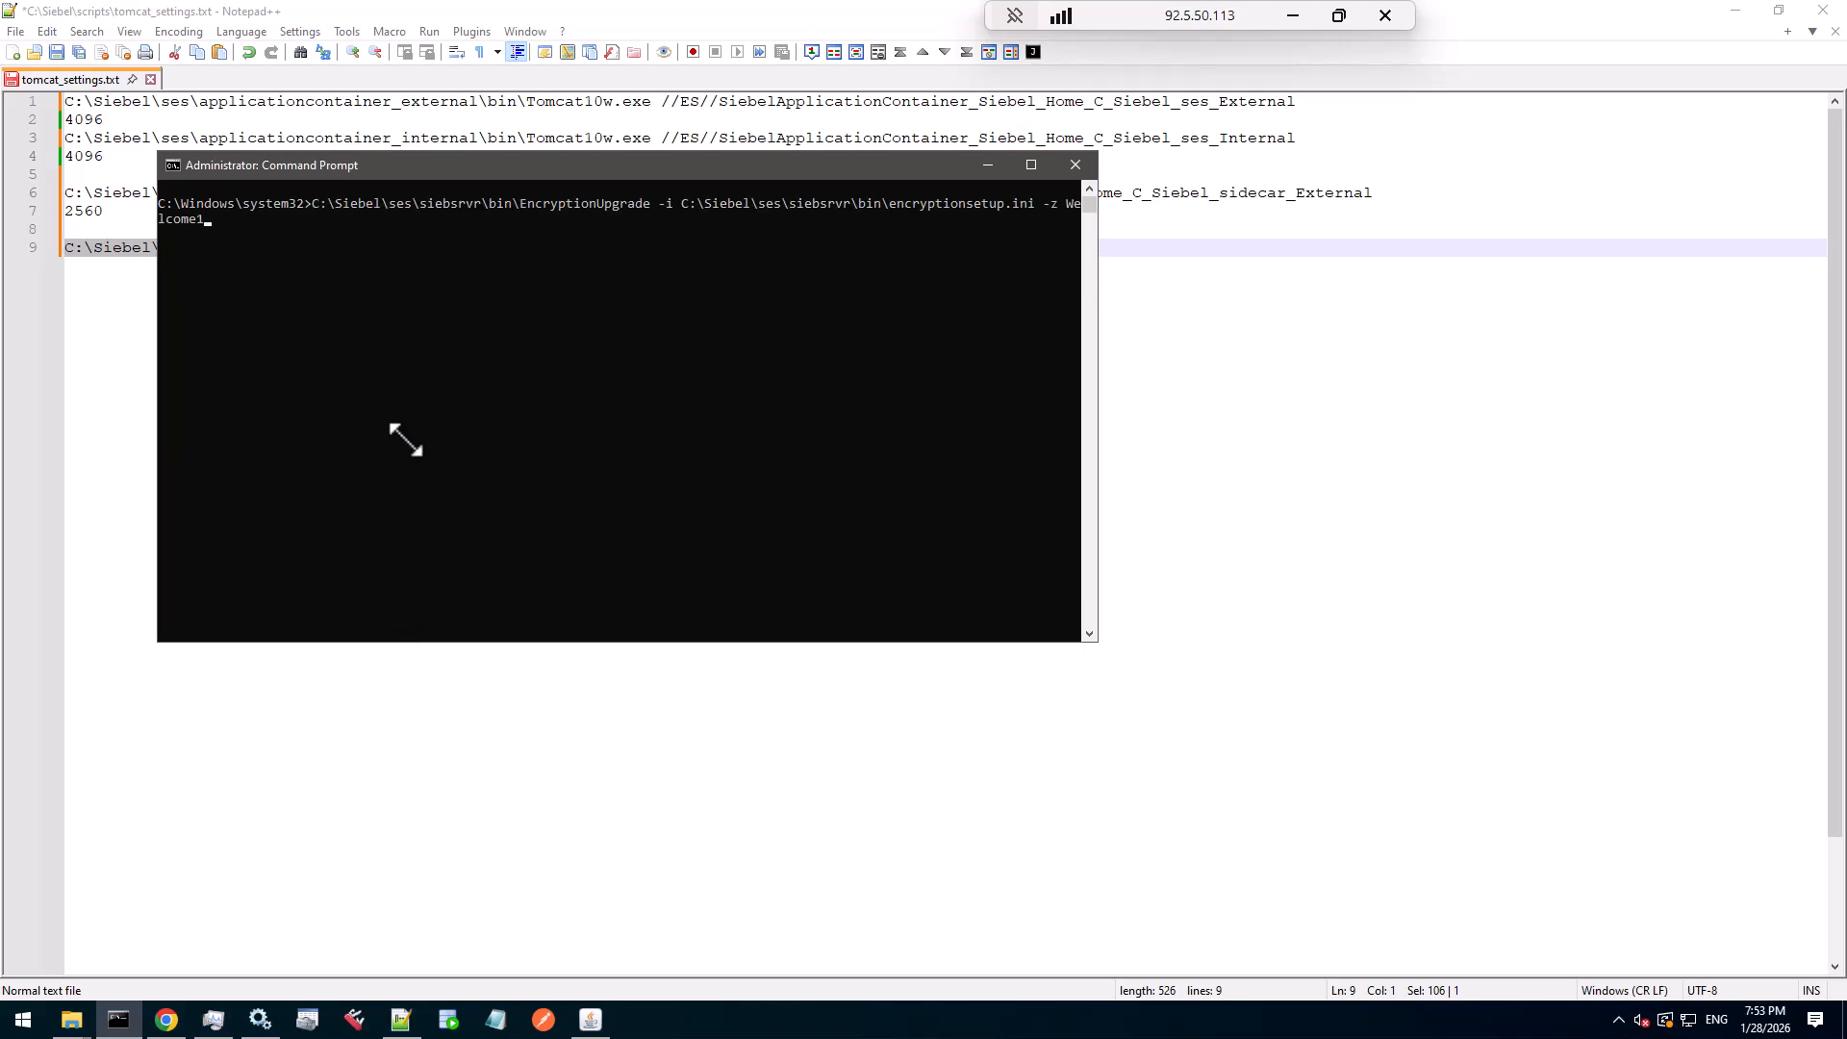
{"action": "key", "text": "Escape"}
{"action": "type", "text": "c"}
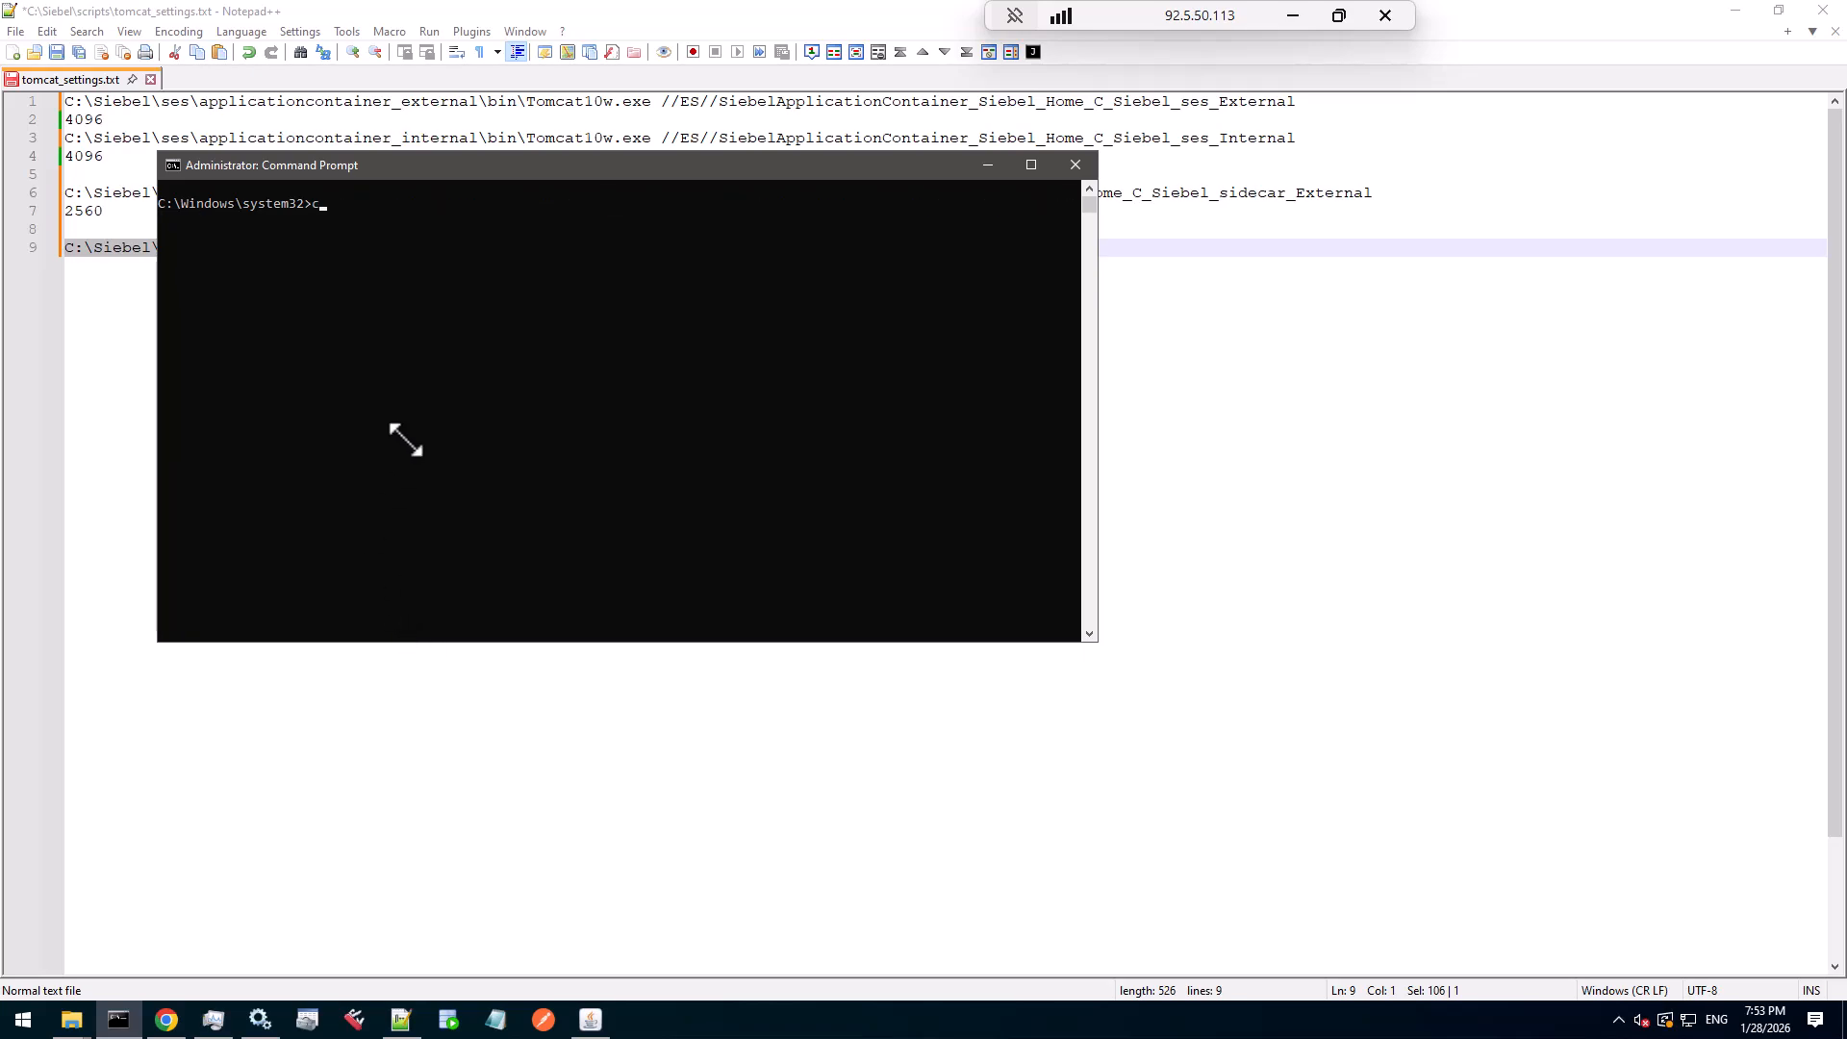
{"action": "type", "text": "d c:\\s"}
{"action": "key", "text": "Tab"}
{"action": "type", "text": "\\ses"}
{"action": "type", "text": "\\siebsrvr"}
{"action": "type", "text": "\bin"}
{"action": "key", "text": "Return"}
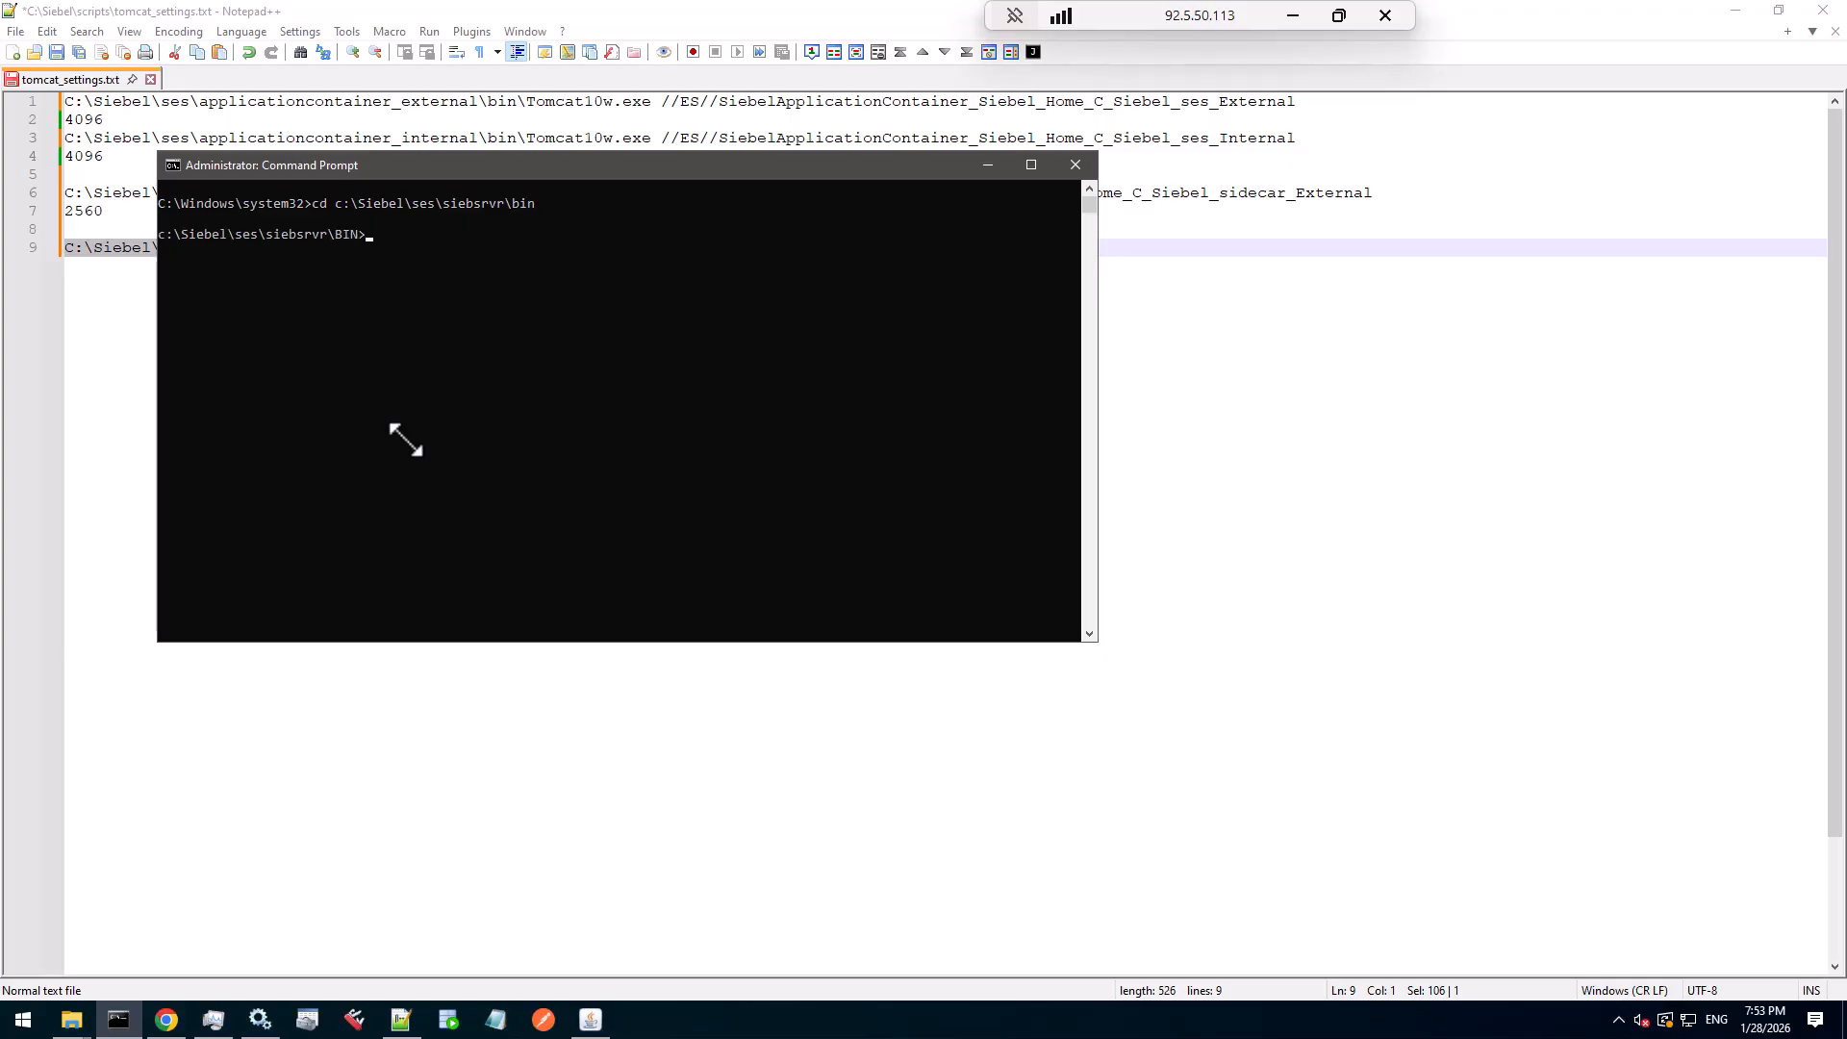
{"action": "key", "text": "ctrl+v"}
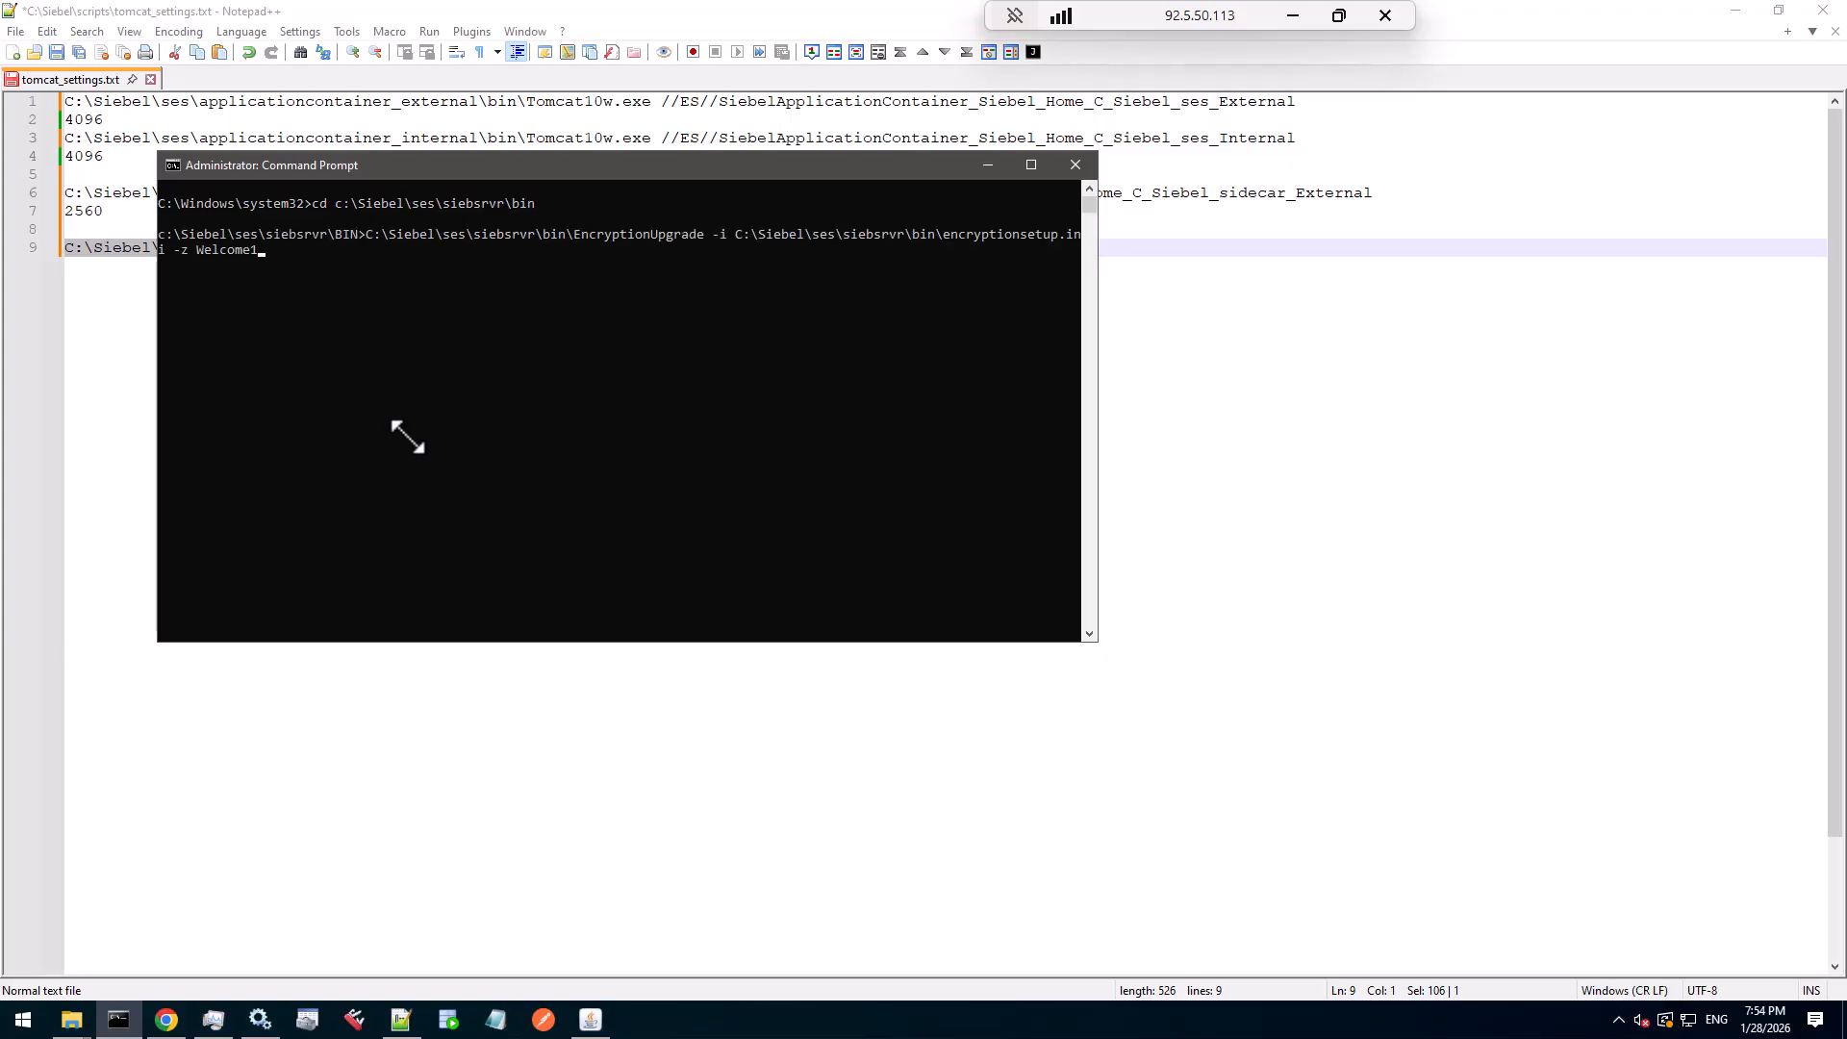
- Run EncryptionUpgrade and highlight the registry upgrade and 'executed successfully' output lines
{"action": "key", "text": "Return"}
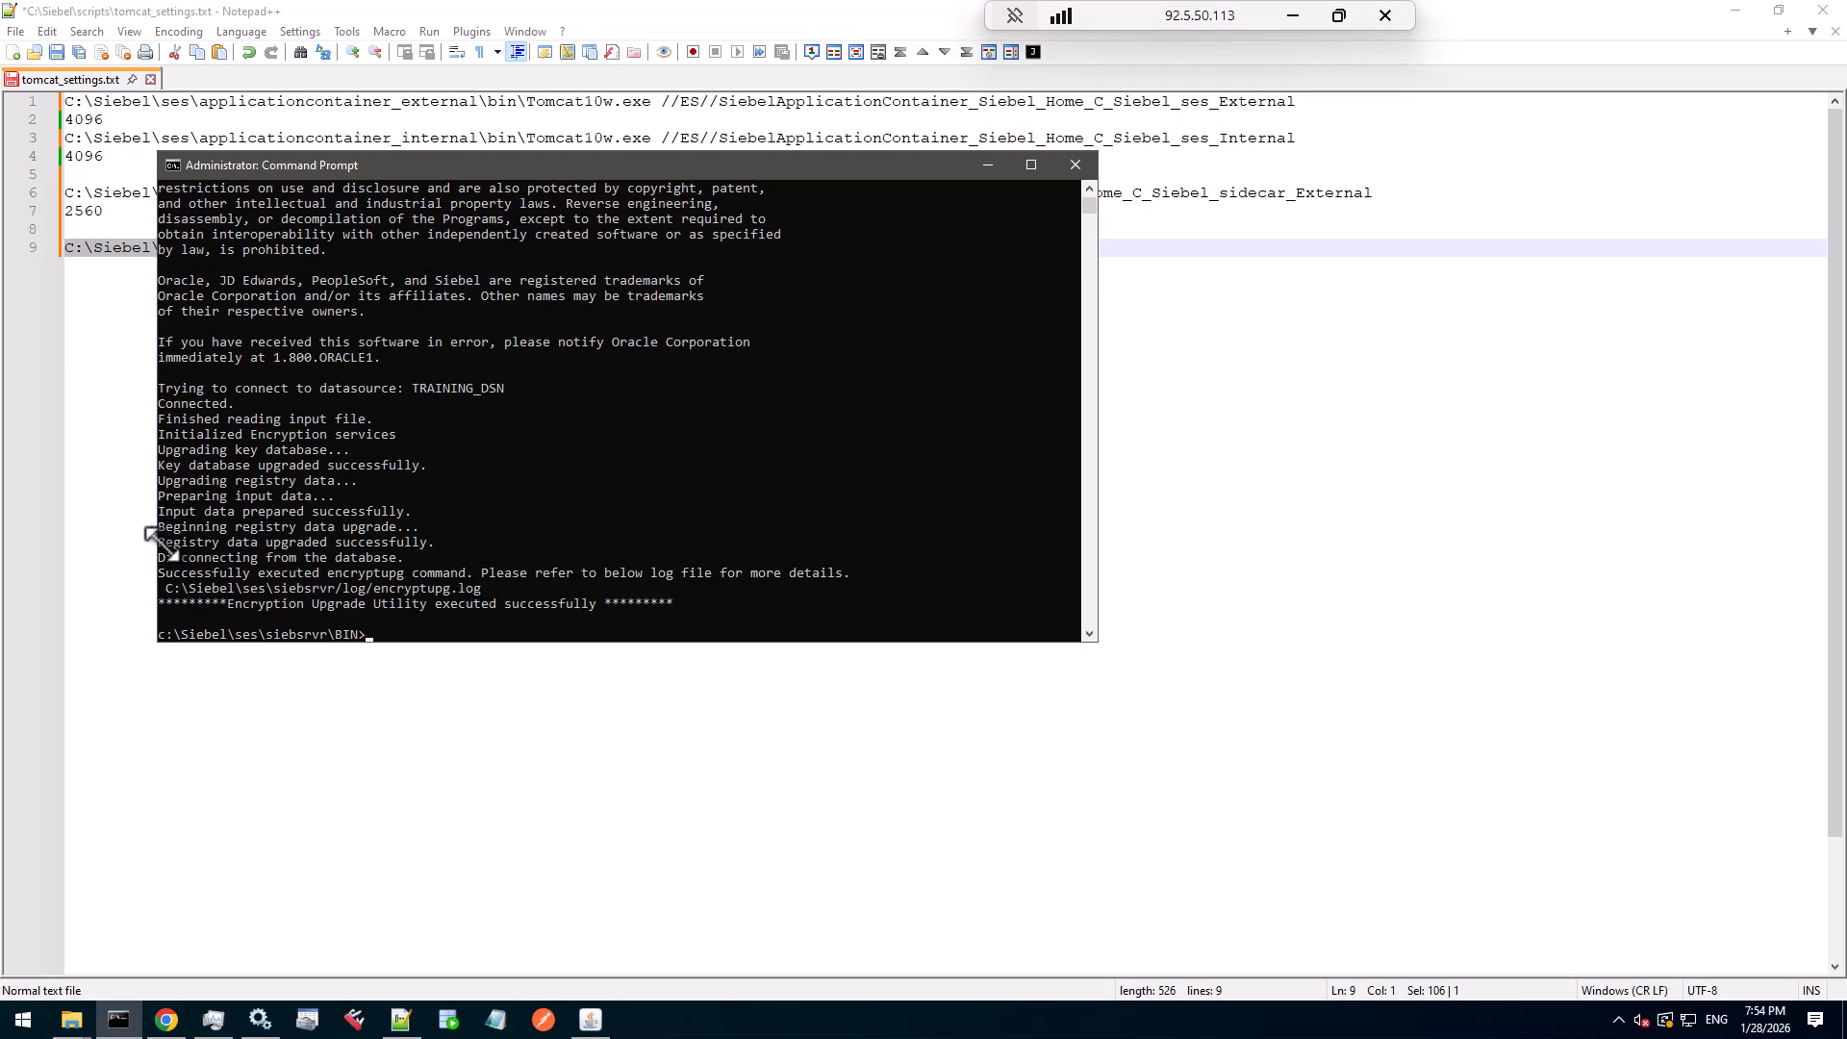
{"action": "left_click_drag", "start_coordinate": [159, 541], "coordinate": [478, 574]}
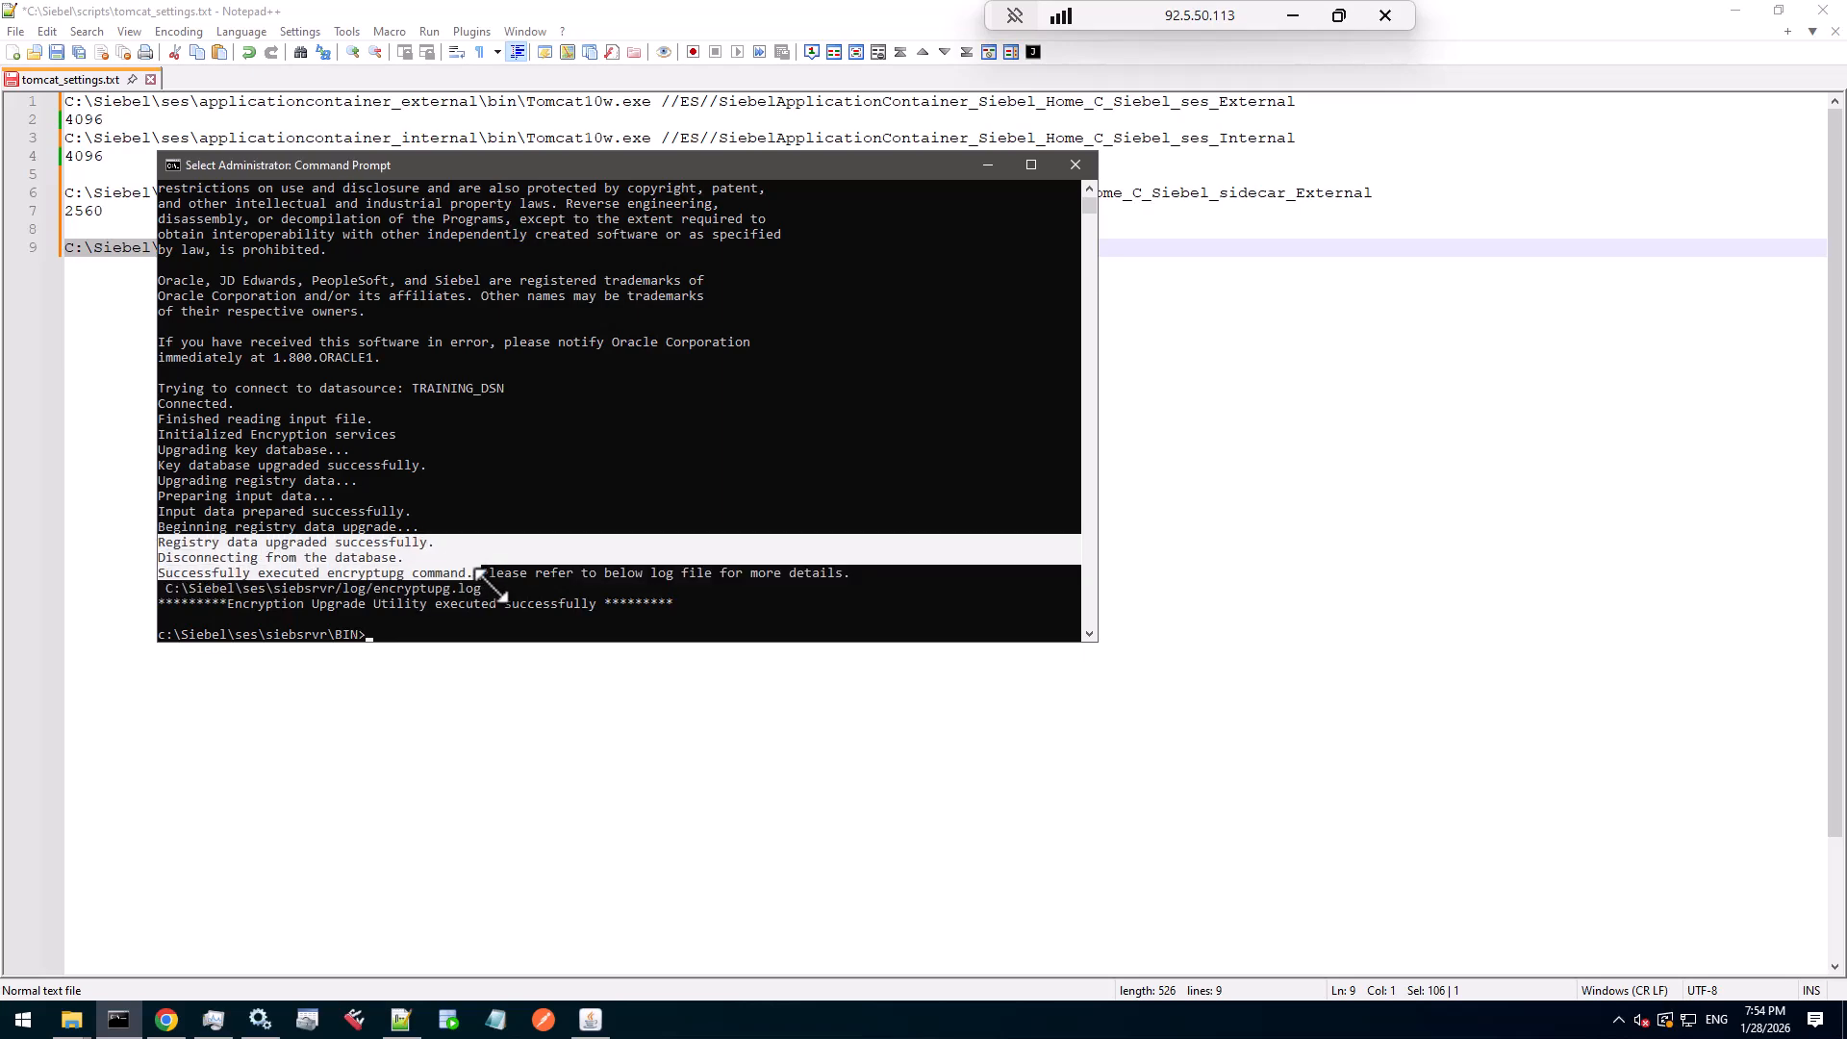
{"action": "left_click", "coordinate": [491, 586]}
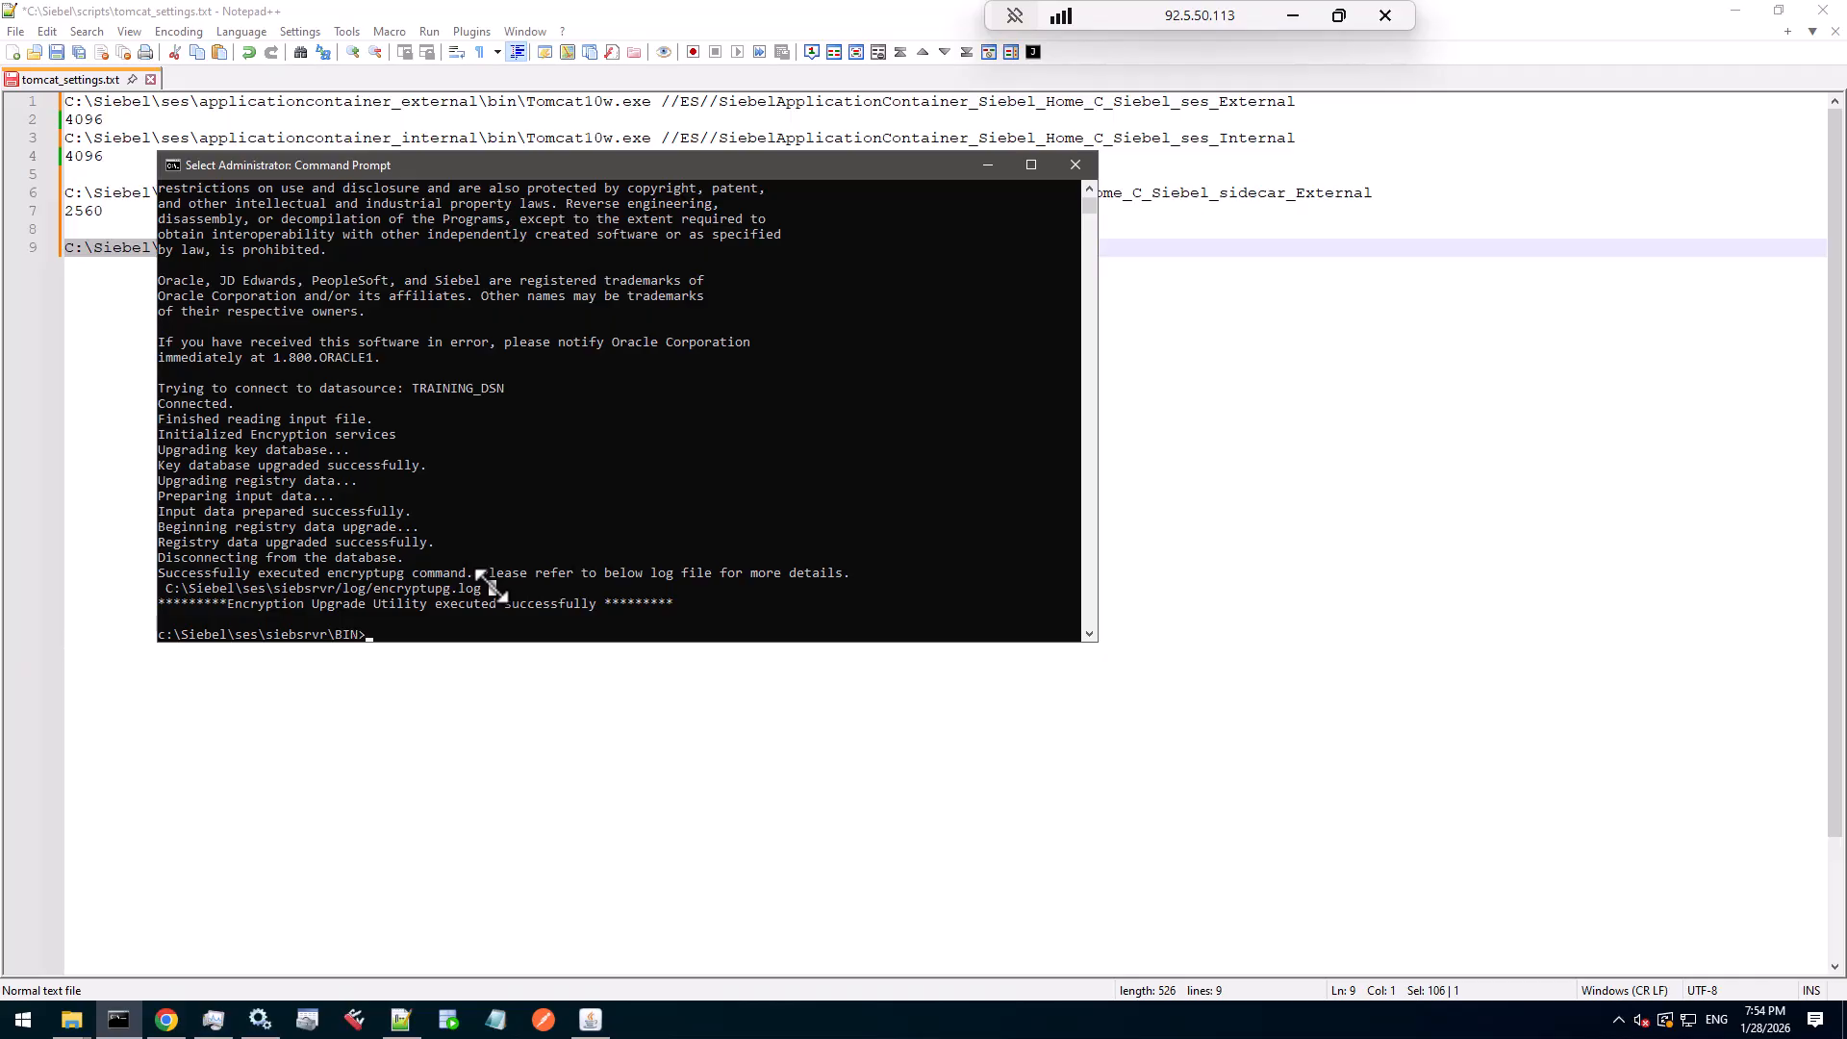
{"action": "left_click_drag", "start_coordinate": [600, 603], "coordinate": [213, 603]}
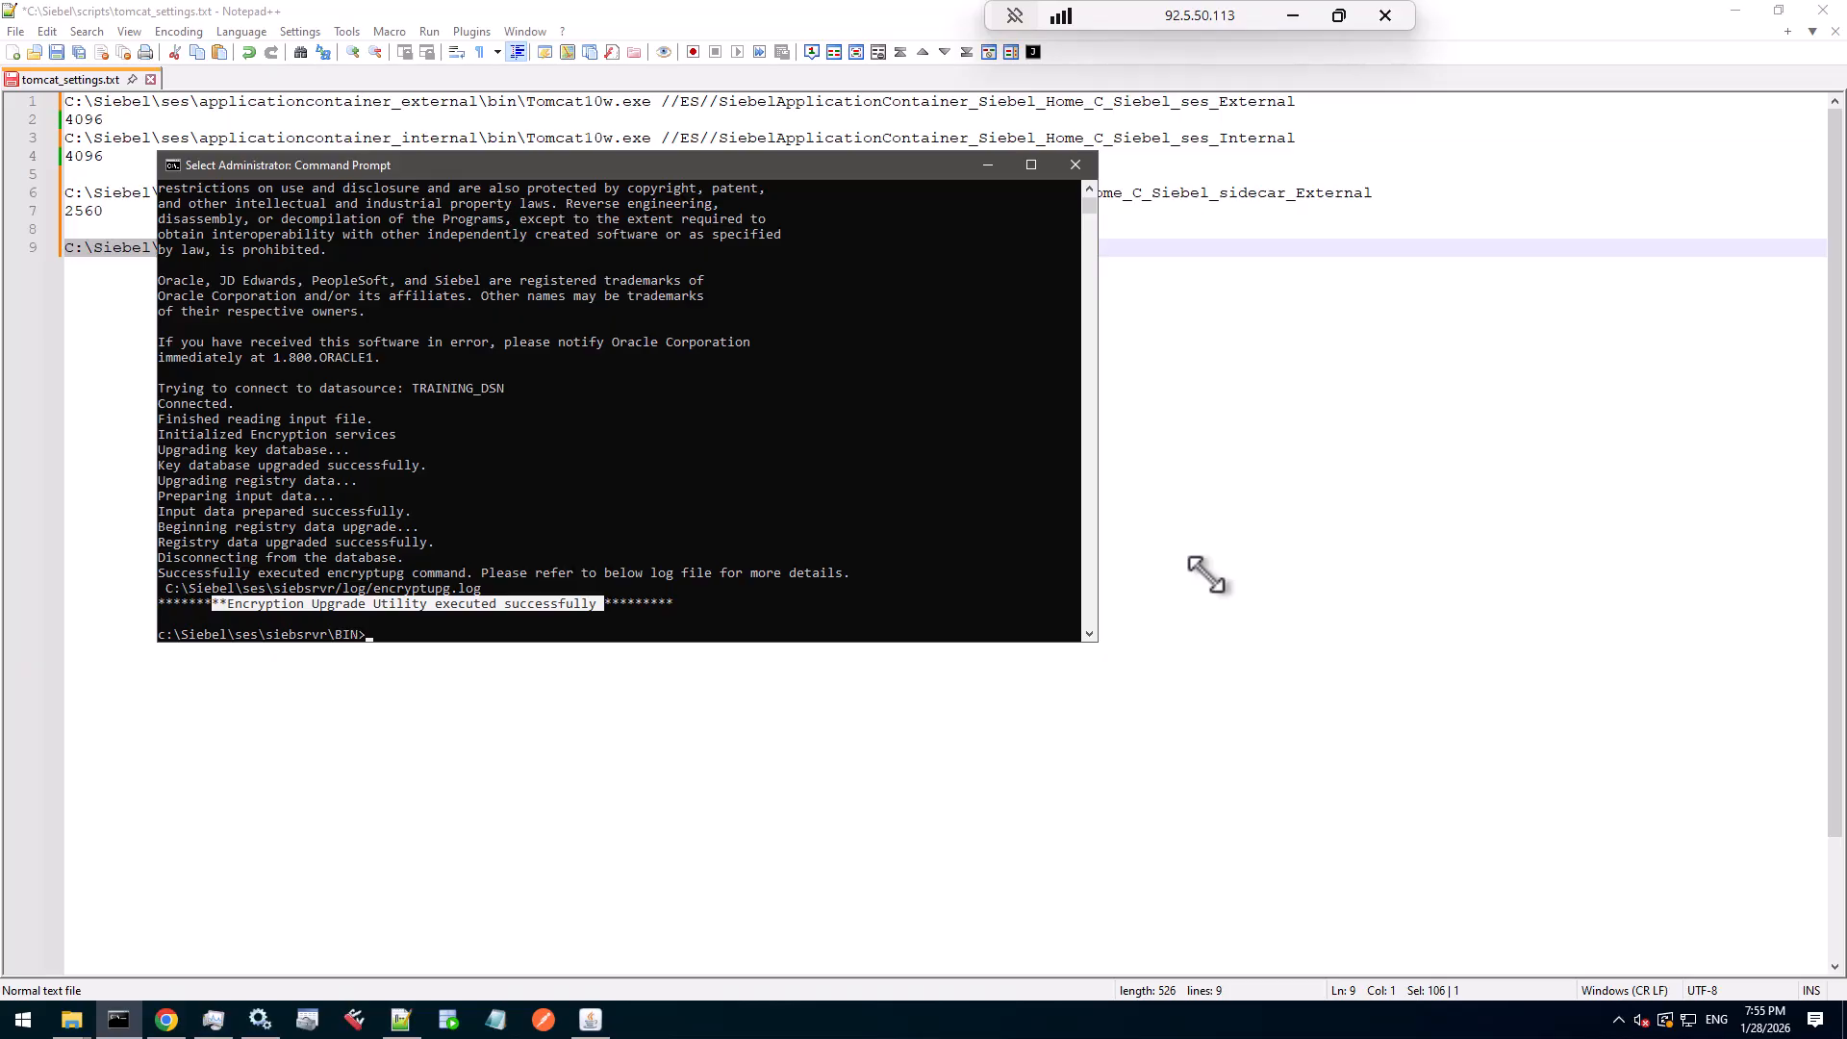
{"action": "double_click", "coordinate": [567, 104]}
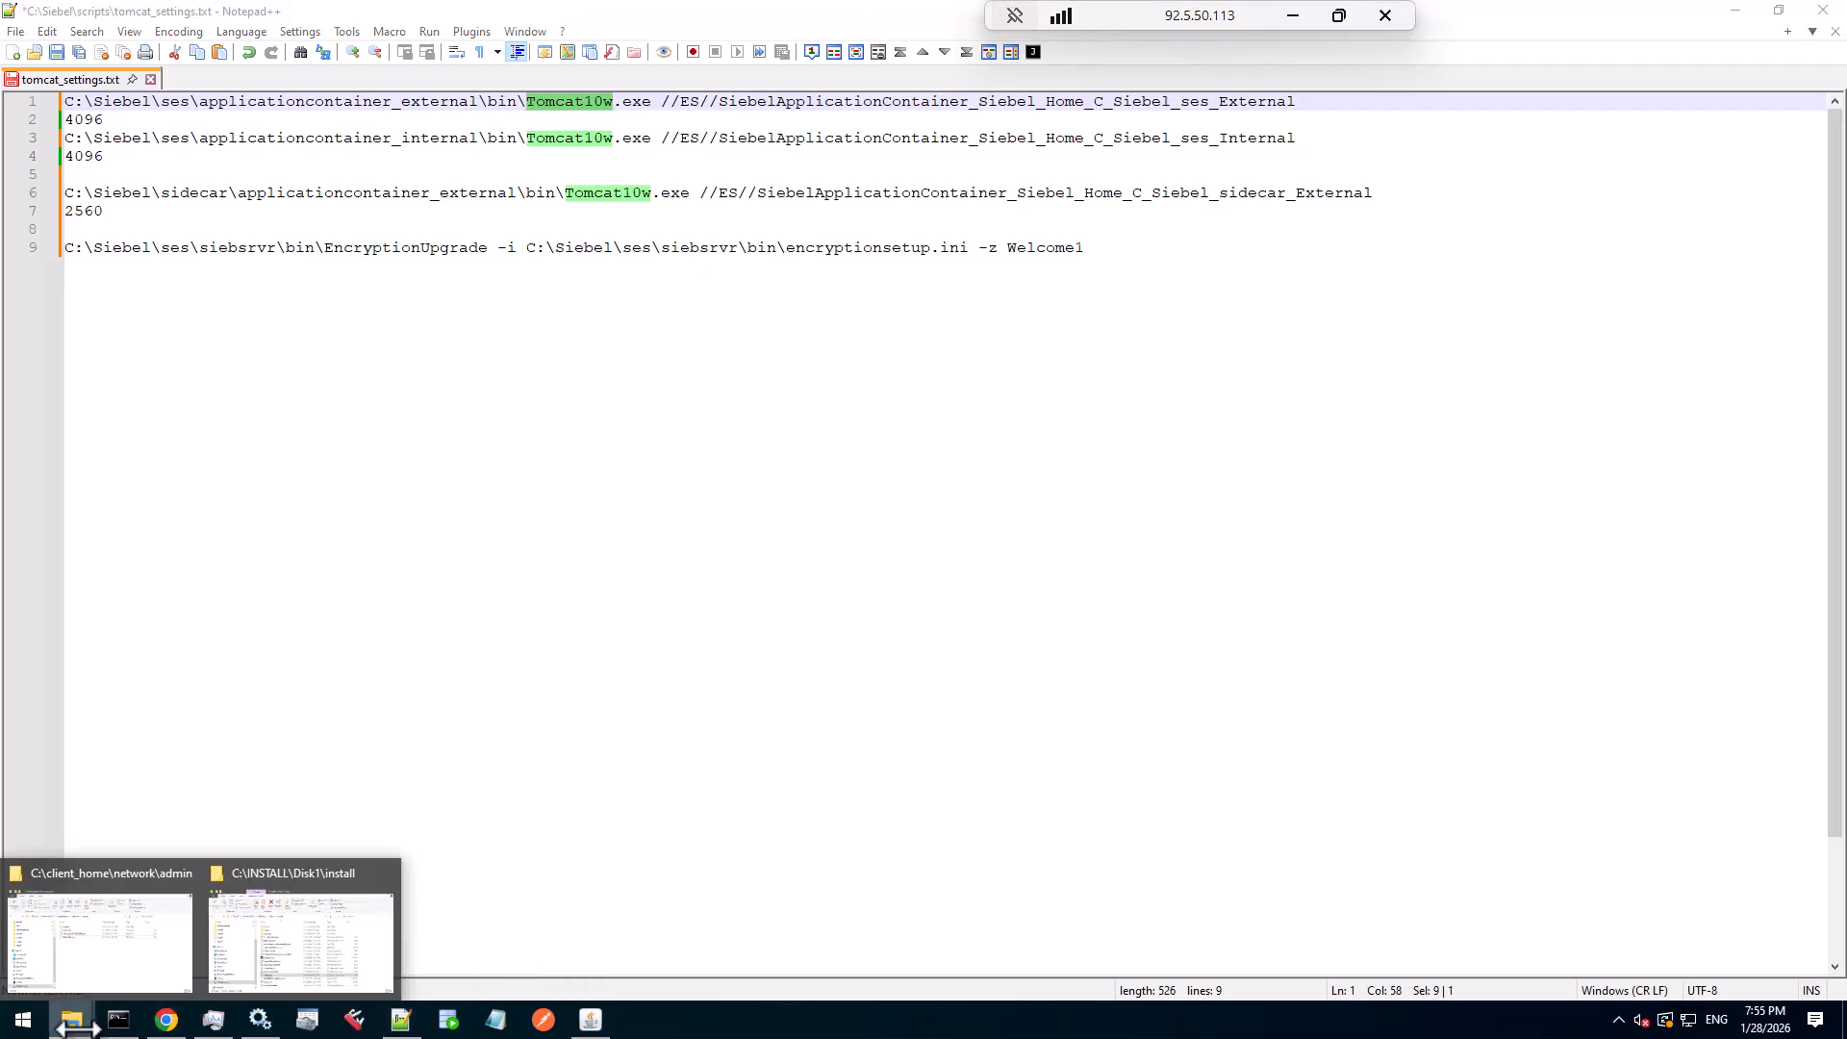
- Clear the console and open Setup.ini in Notepad from siebsrvr\bin
{"action": "left_click", "coordinate": [118, 1021]}
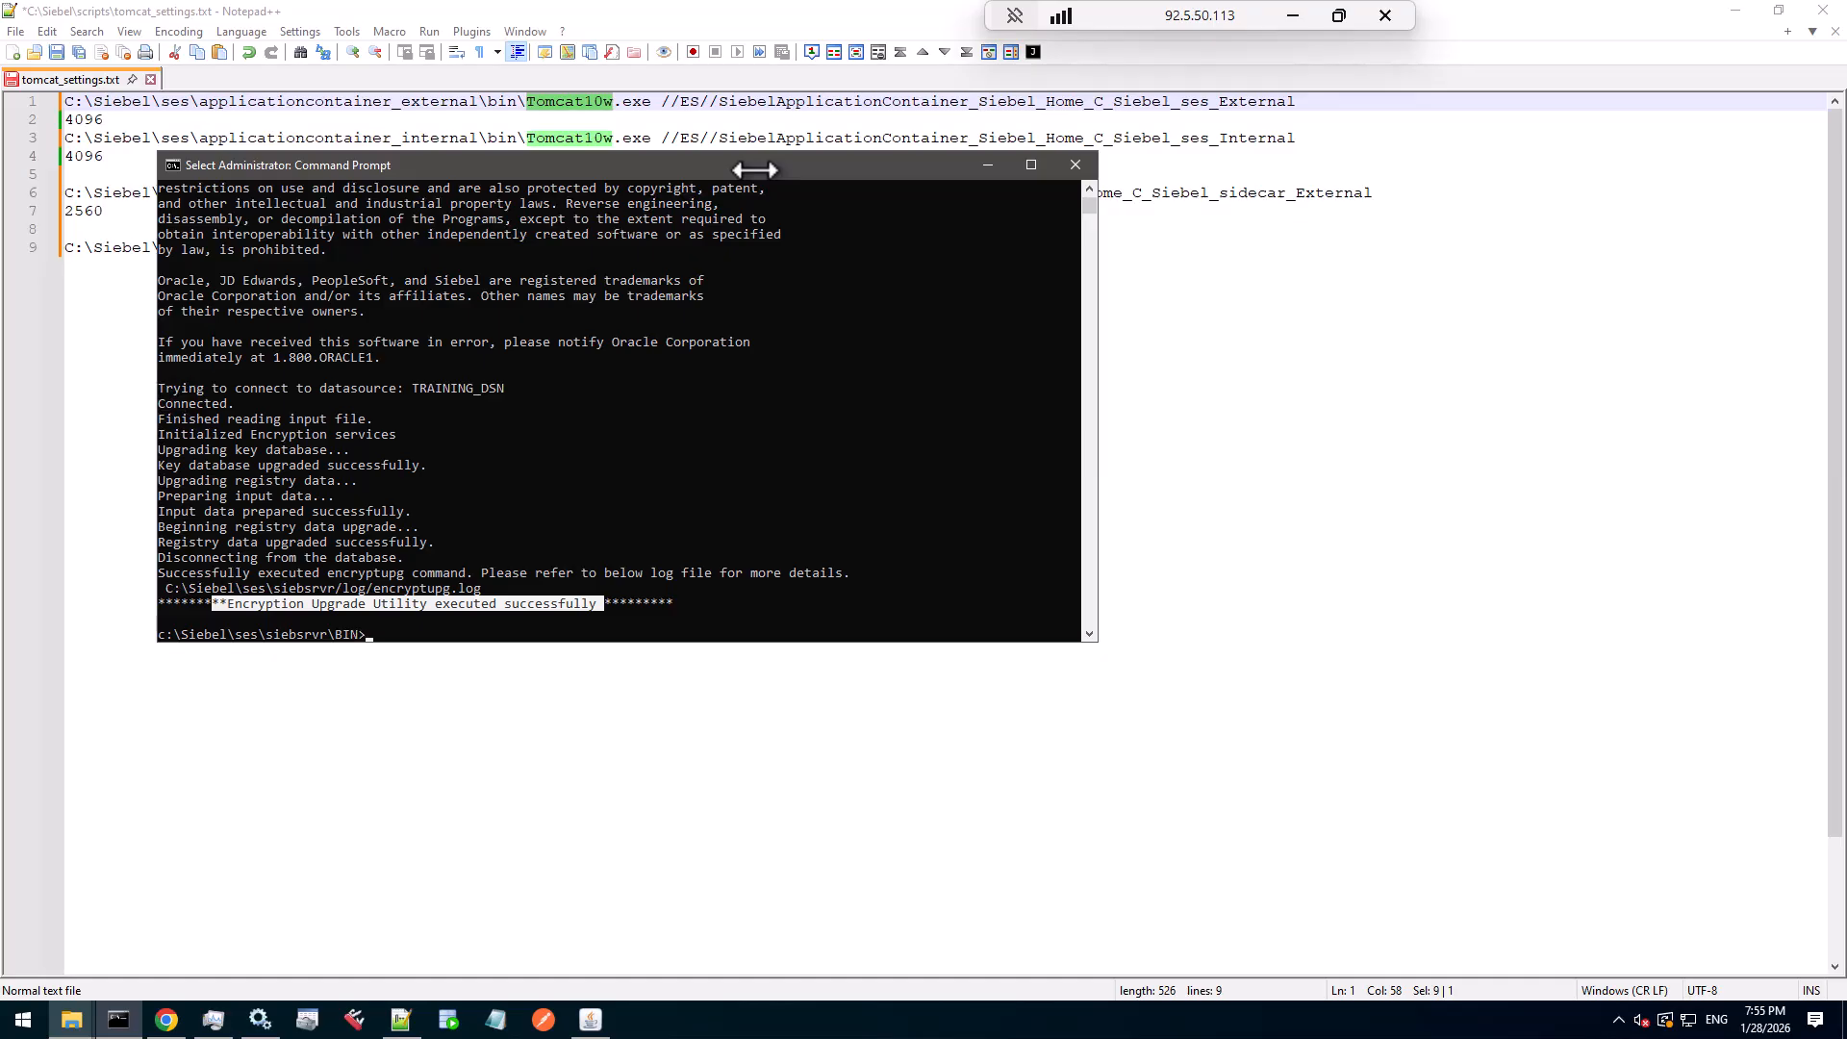
{"action": "type", "text": "cls"}
{"action": "key", "text": "Return"}
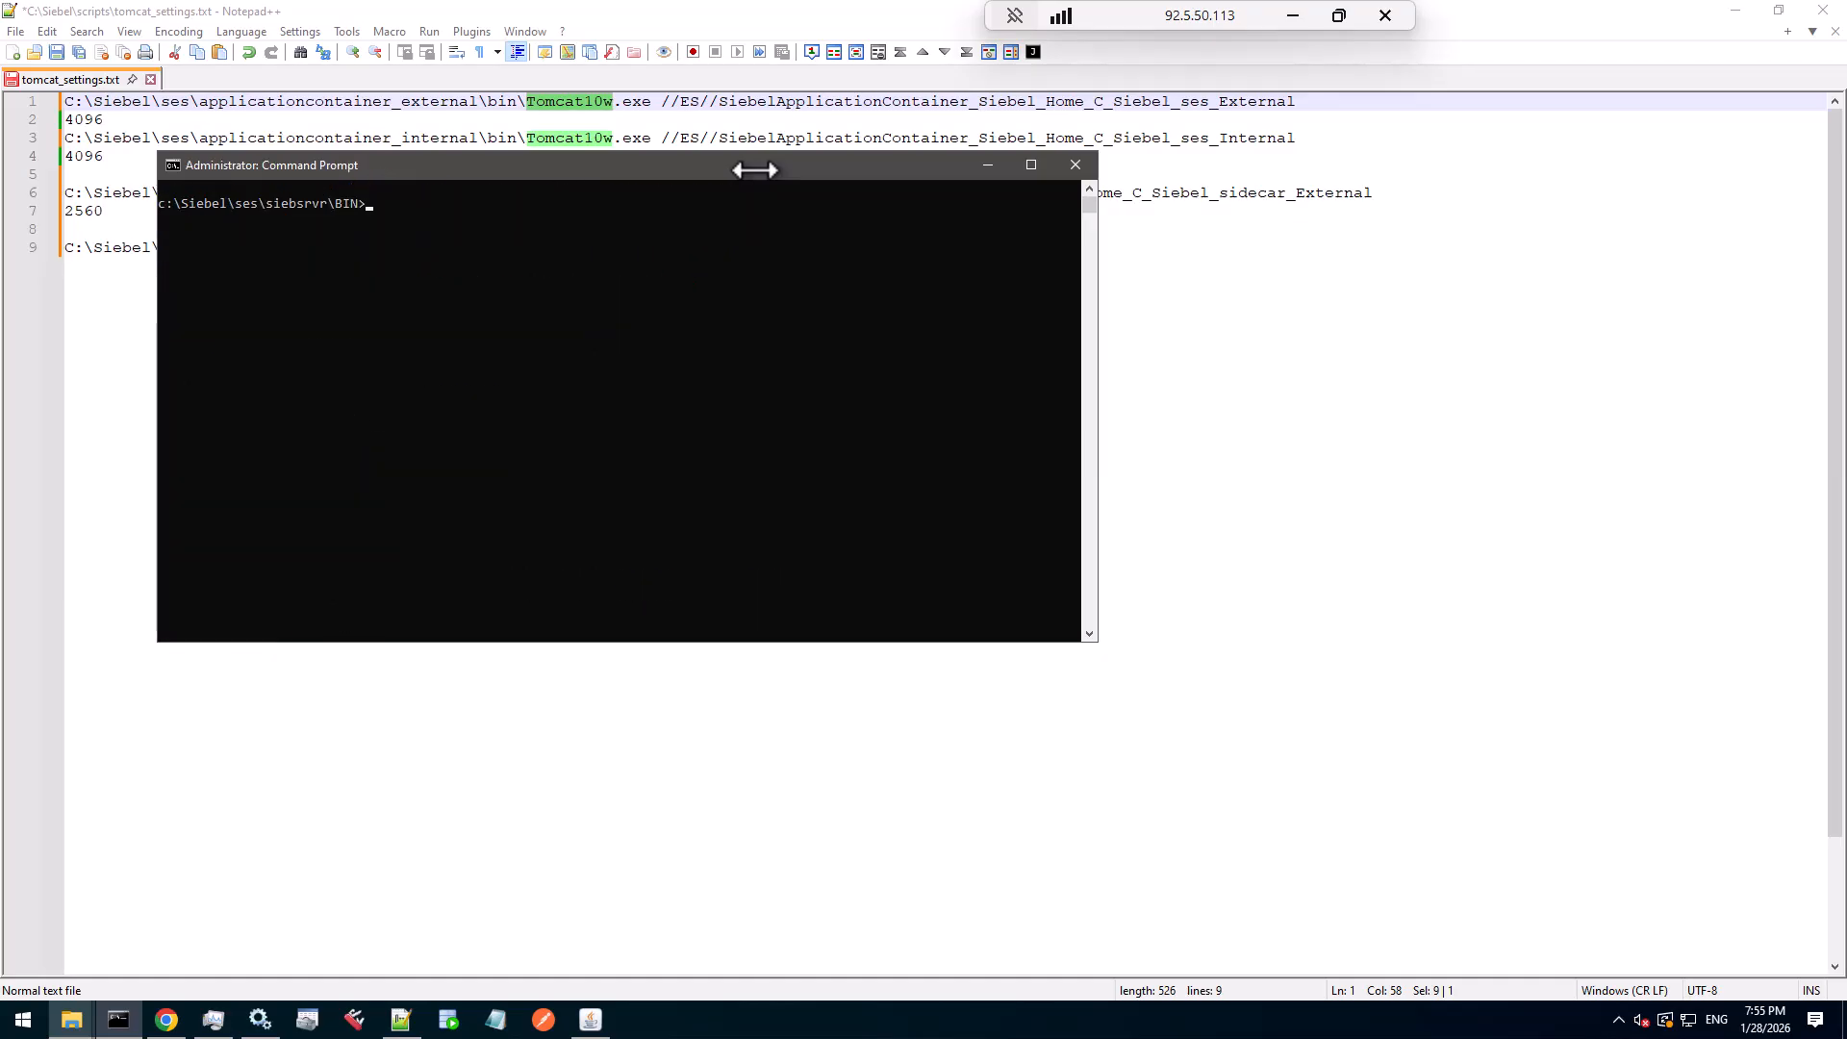
{"action": "type", "text": "notepad Sea"}
{"action": "key", "text": "Tab"}
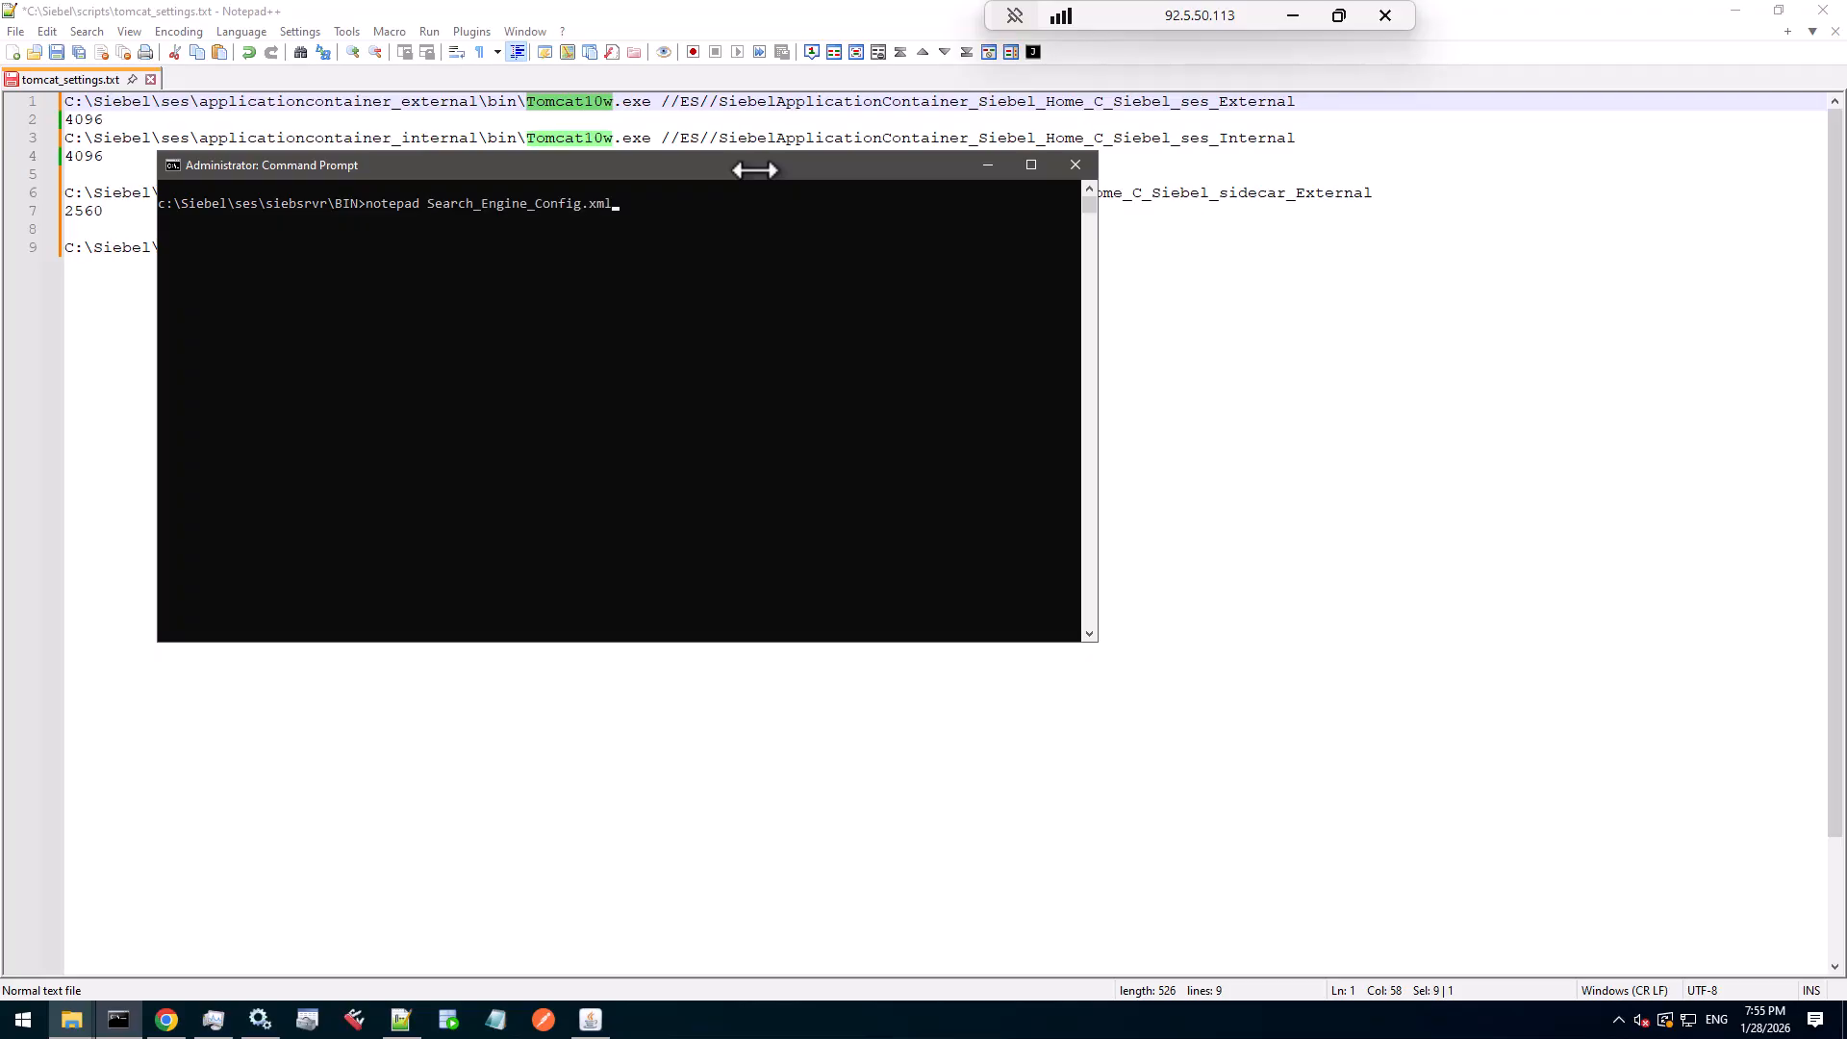
{"action": "key", "text": "Tab"}
{"action": "key", "text": "BackSpace"}
{"action": "key", "text": "BackSpace"}
{"action": "key", "text": "BackSpace"}
{"action": "key", "text": "BackSpace"}
{"action": "key", "text": "BackSpace"}
{"action": "key", "text": "BackSpace"}
{"action": "key", "text": "BackSpace"}
{"action": "key", "text": "BackSpace"}
{"action": "key", "text": "BackSpace"}
{"action": "key", "text": "BackSpace"}
{"action": "type", "text": "Setup.ini"}
{"action": "key", "text": "Return"}
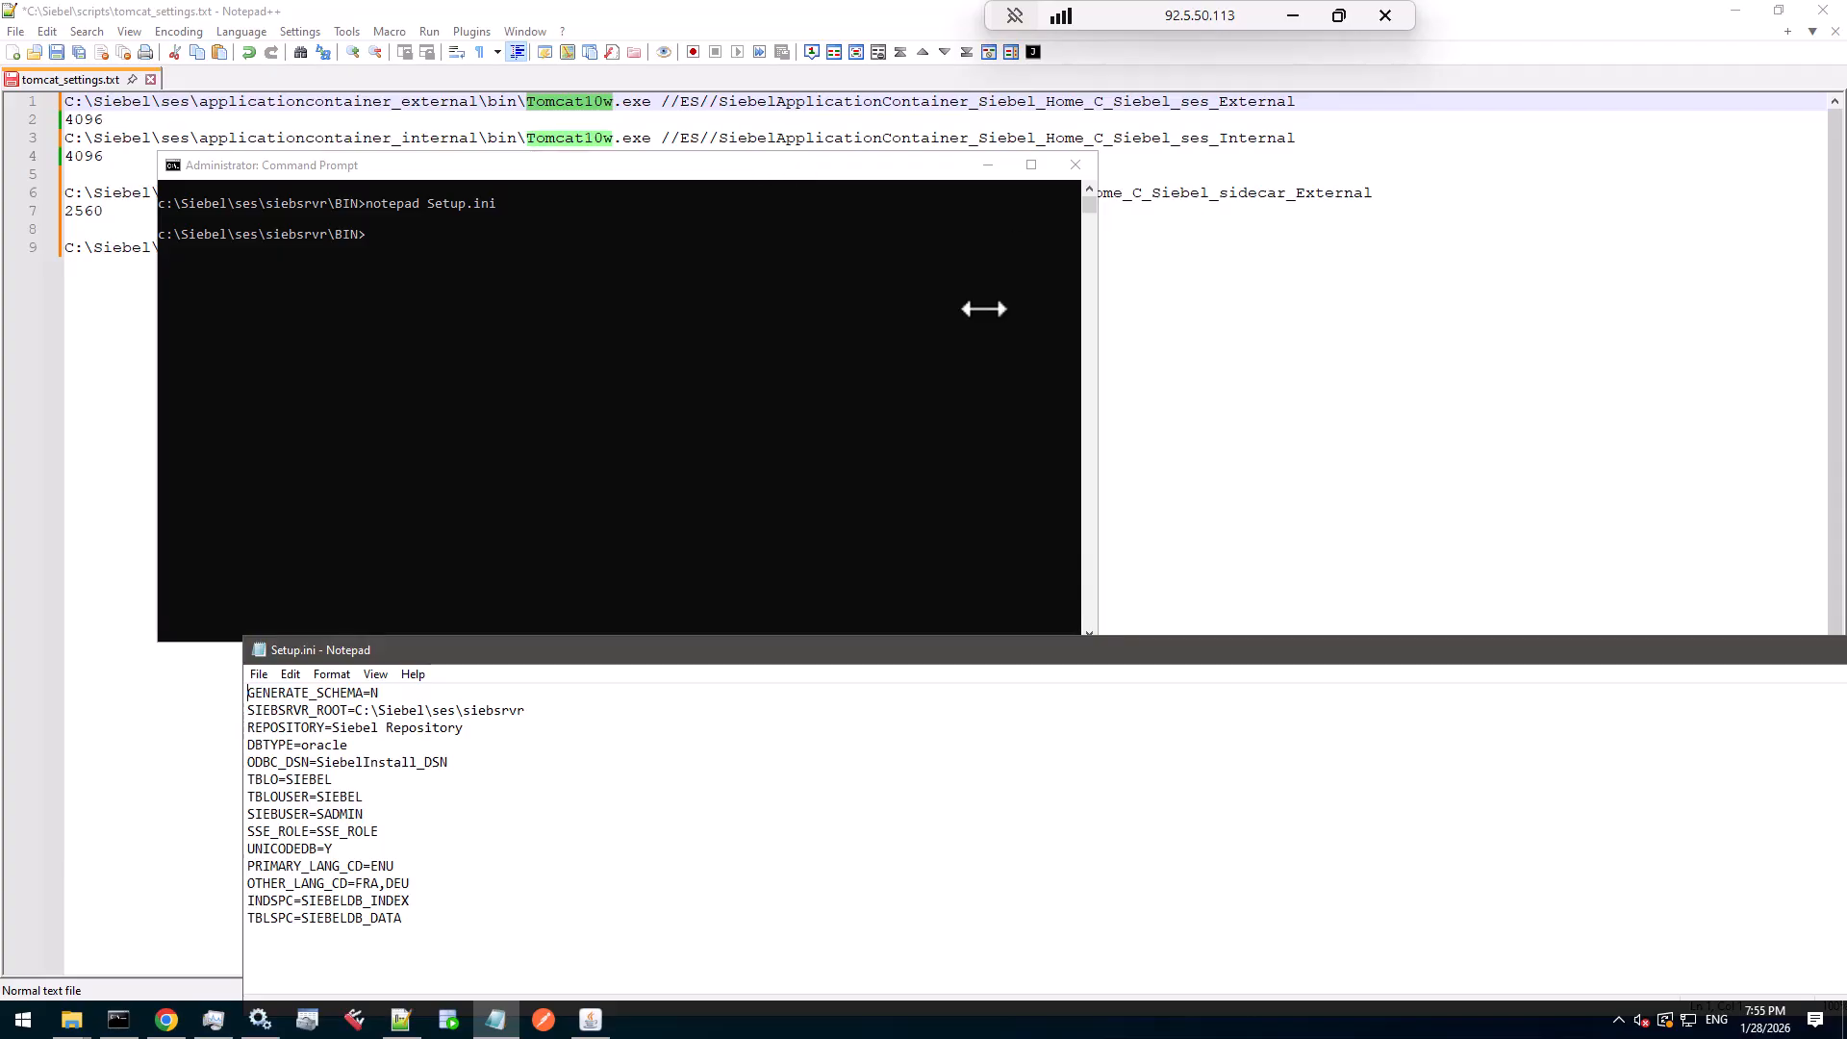
- Change ODBC_DSN from SiebelInstall_DSN to TRAINING_DSN in Setup.ini and save it
{"action": "left_click_drag", "start_coordinate": [676, 650], "coordinate": [952, 285]}
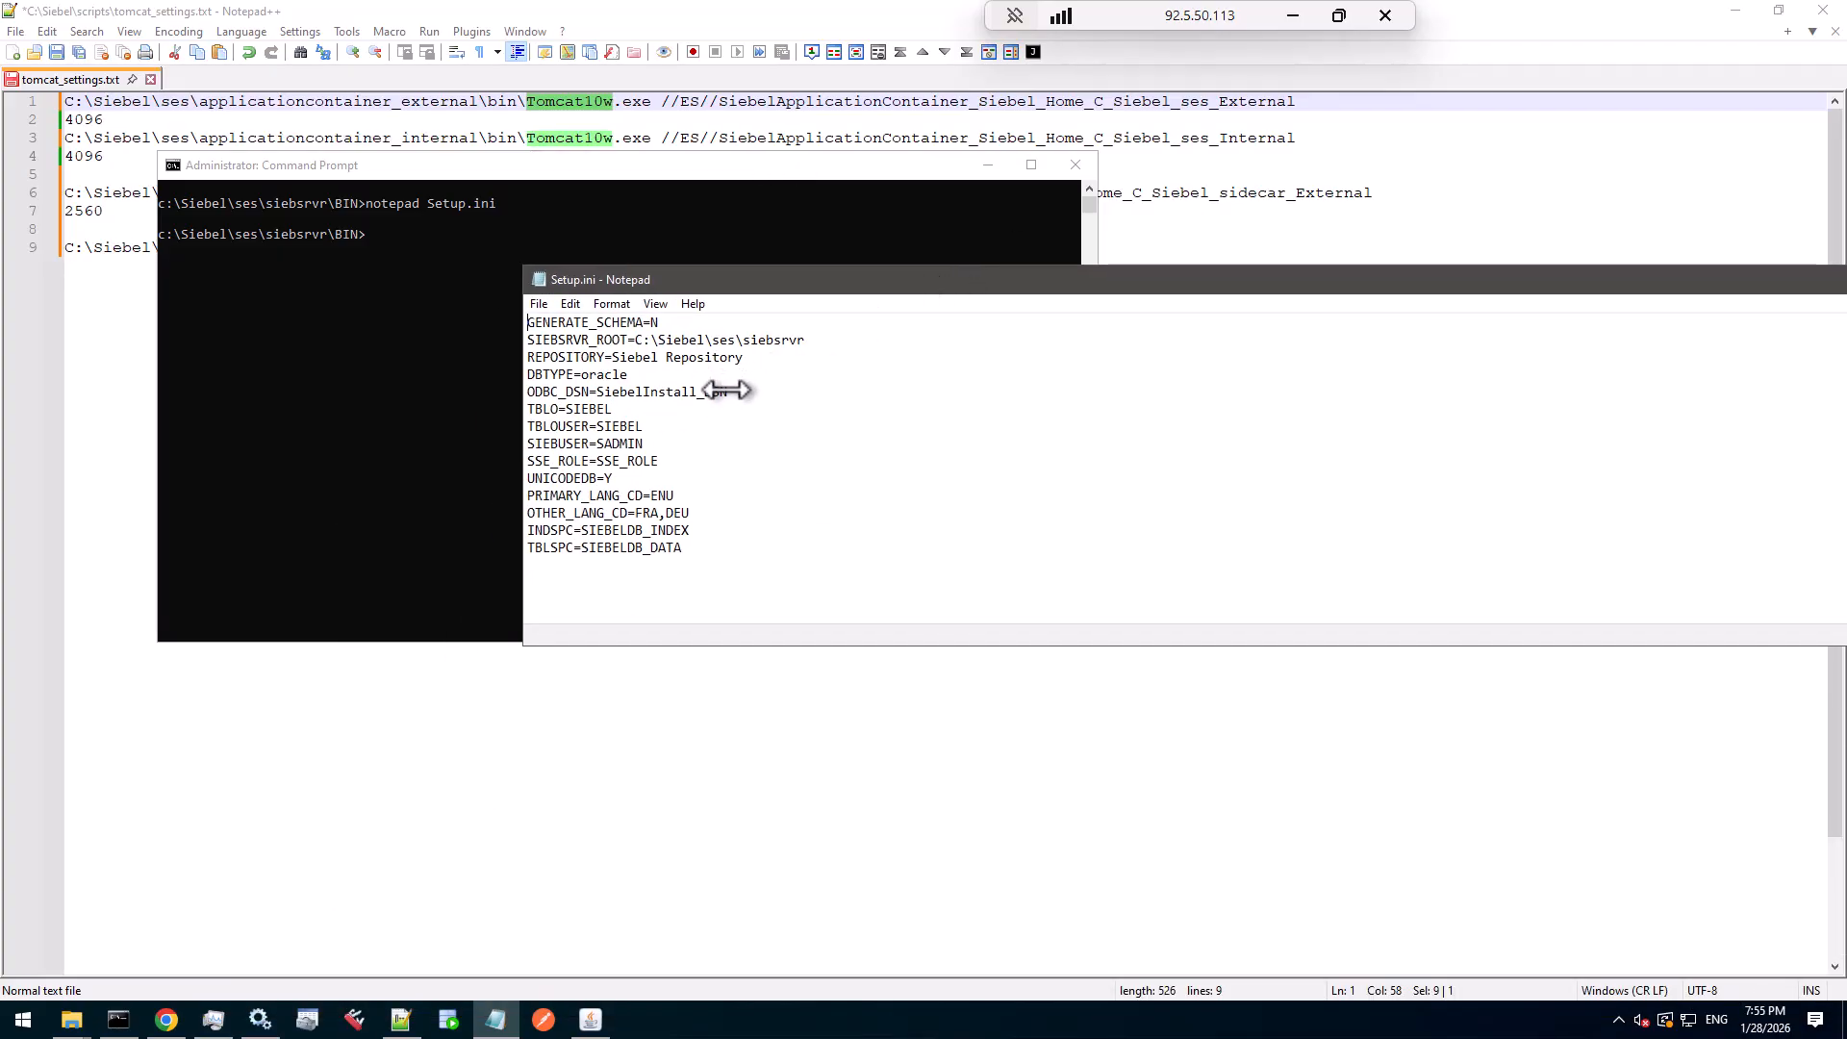
{"action": "left_click_drag", "start_coordinate": [594, 391], "coordinate": [698, 389]}
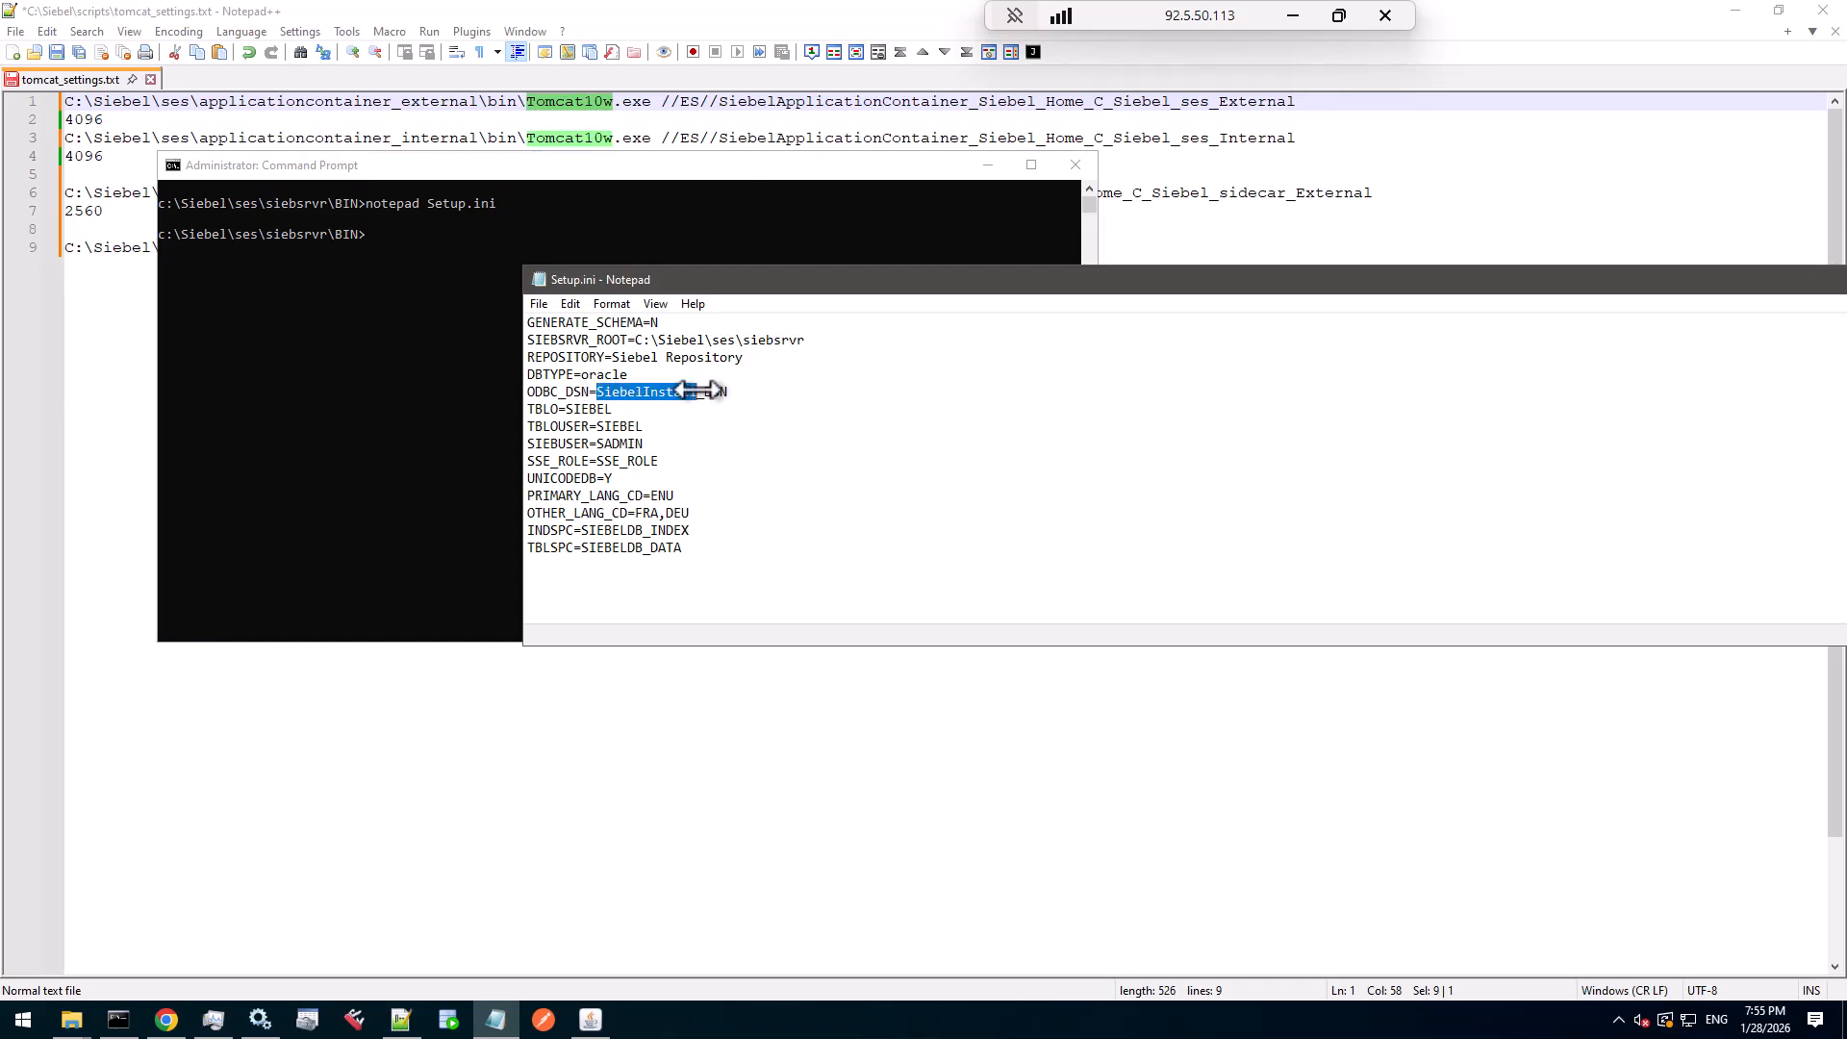
{"action": "type", "text": "TRAINING"}
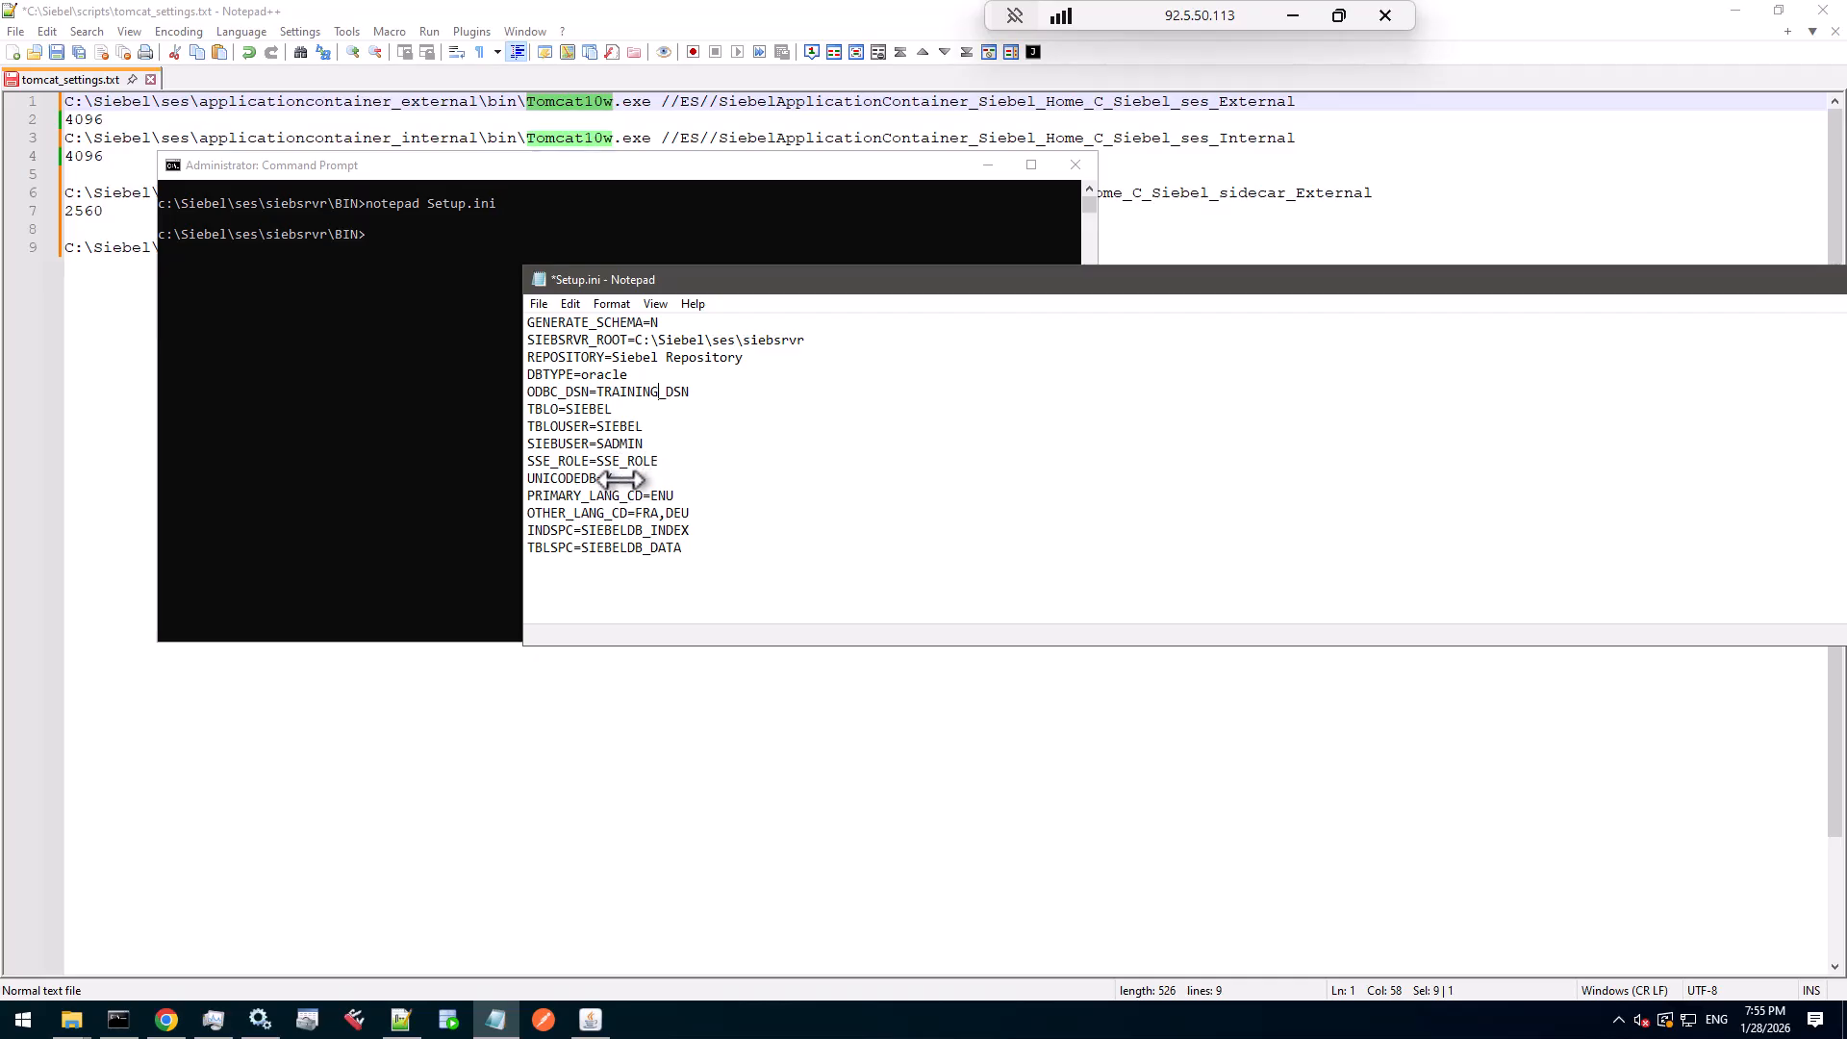
{"action": "left_click_drag", "start_coordinate": [691, 510], "coordinate": [637, 513]}
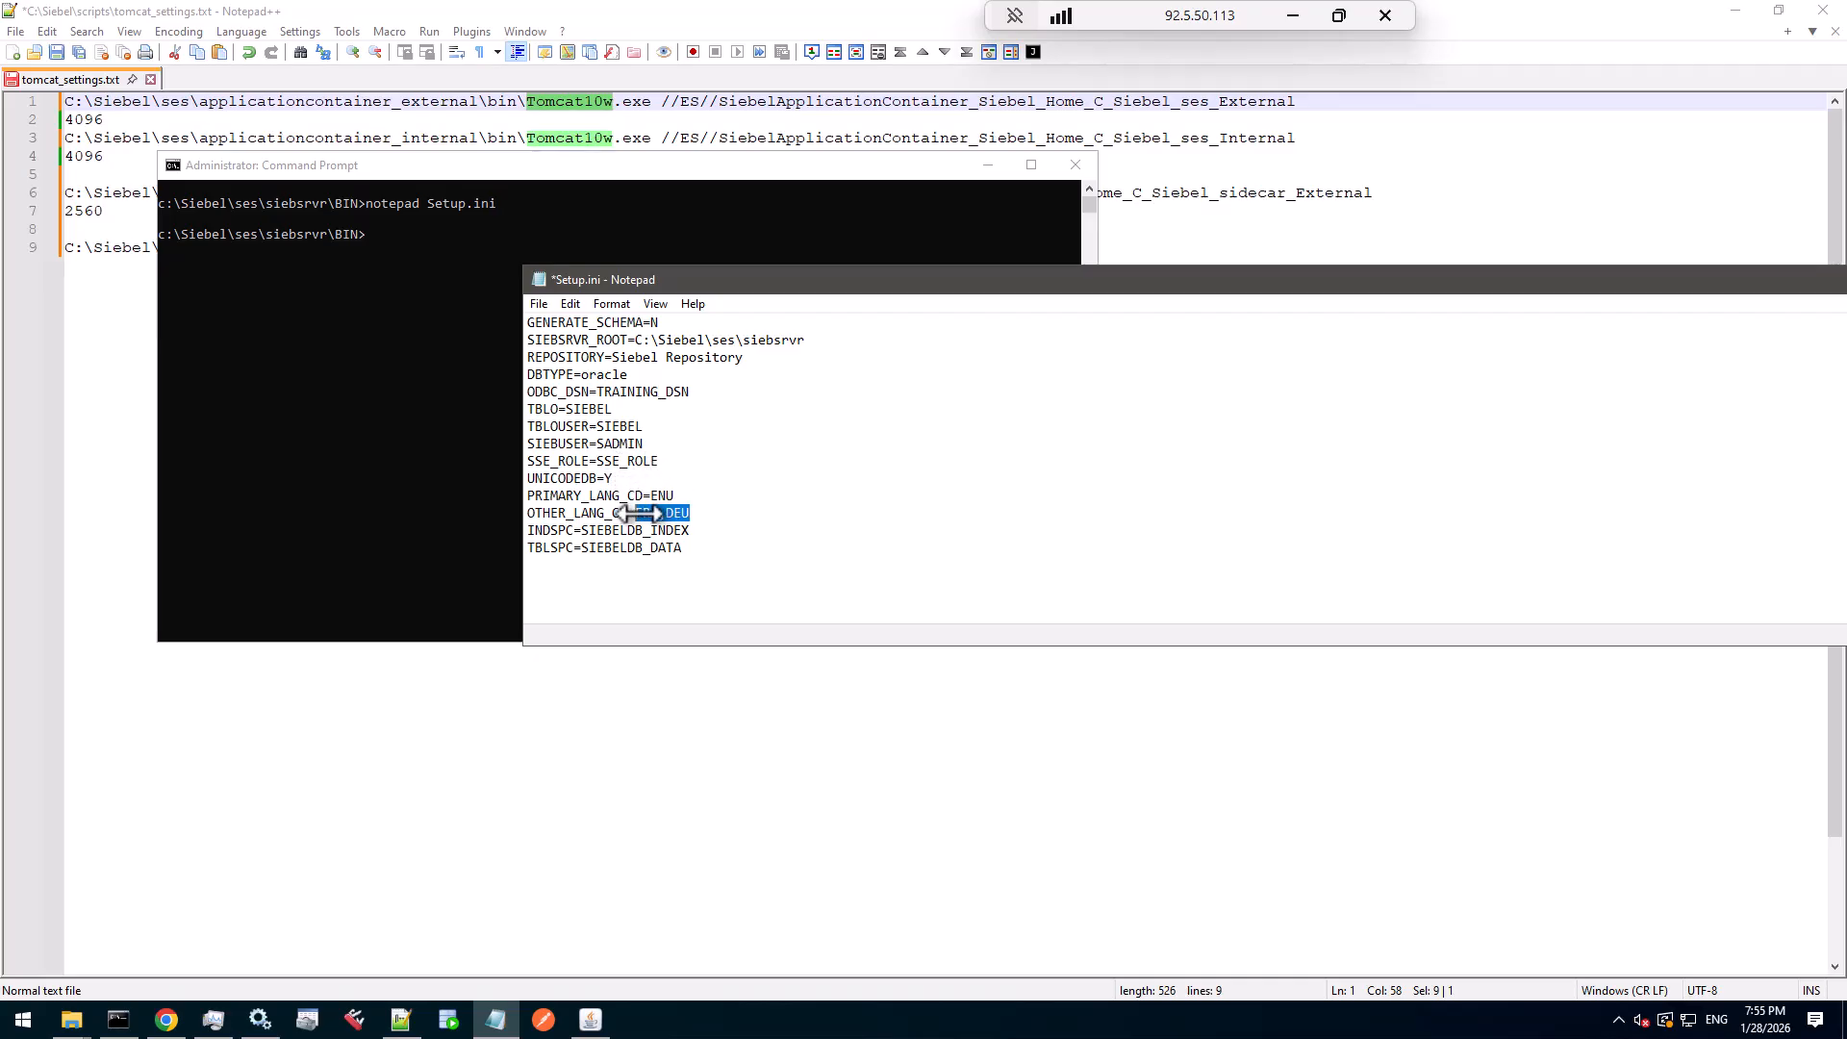
{"action": "left_click", "coordinate": [694, 550]}
{"action": "key", "text": "ctrl+s"}
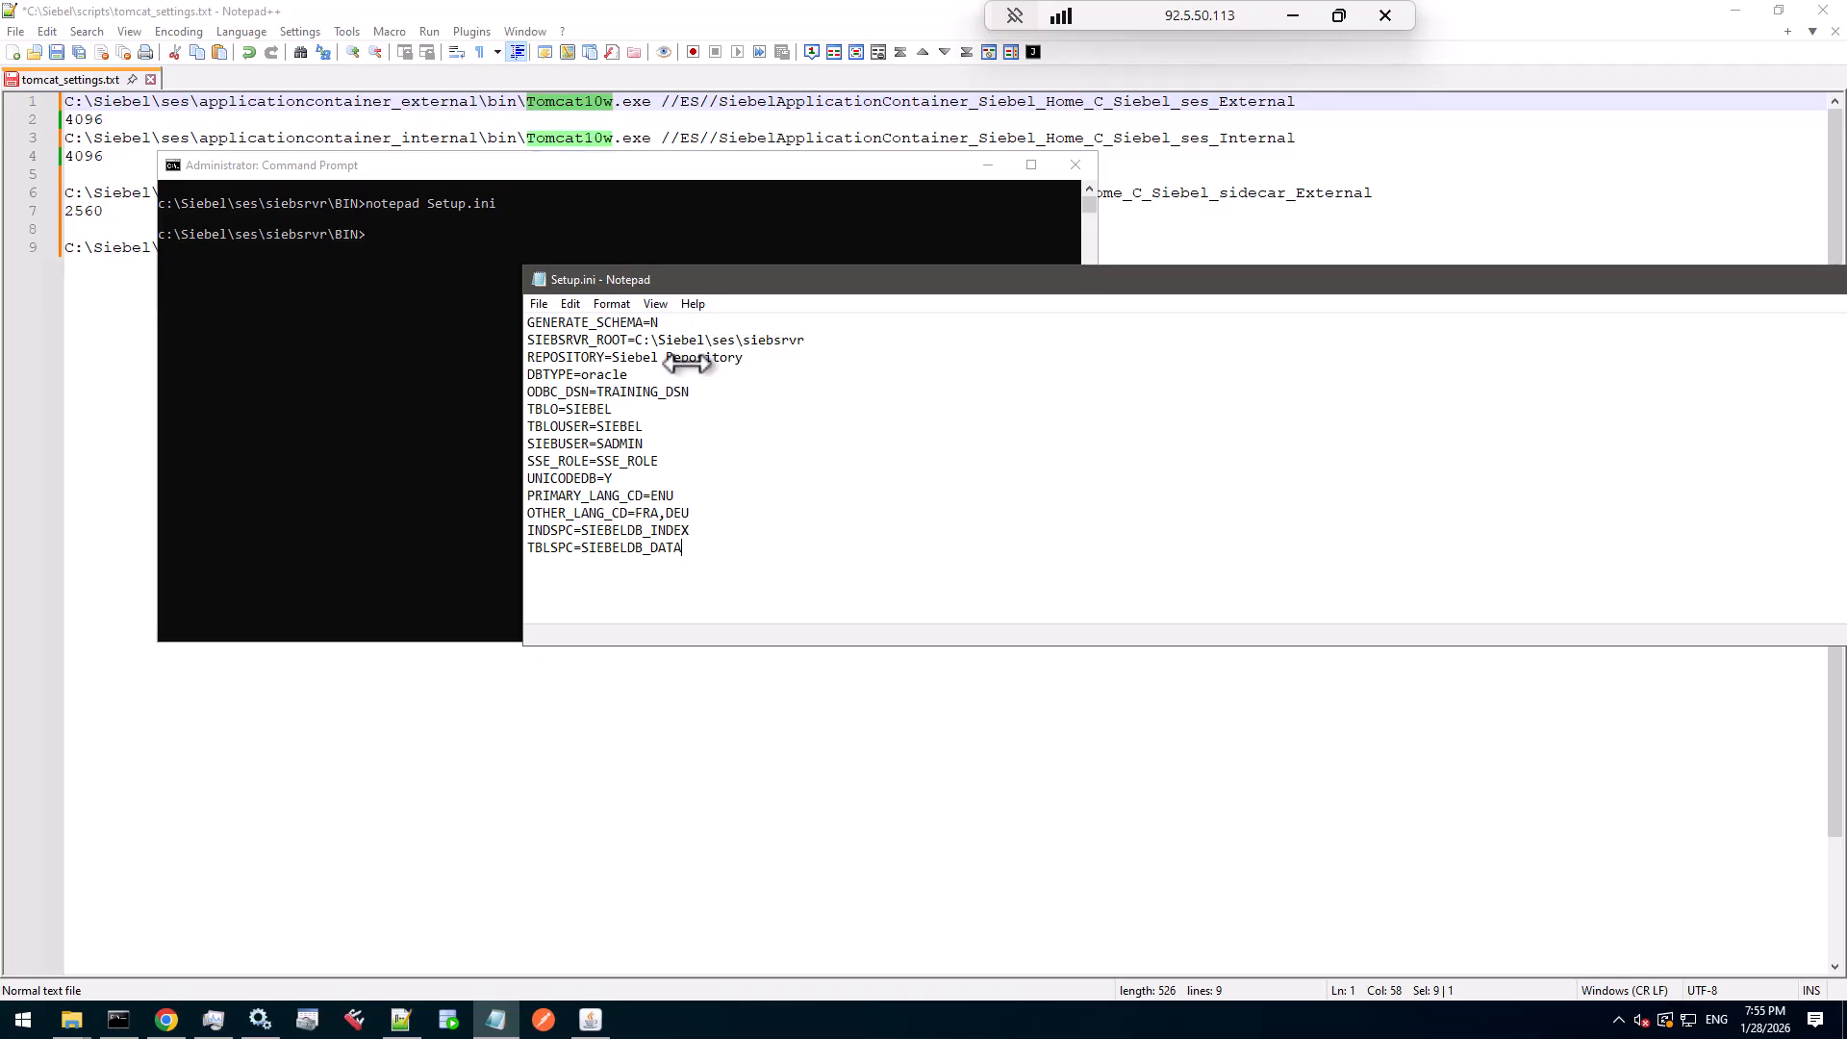
{"action": "left_click", "coordinate": [569, 169]}
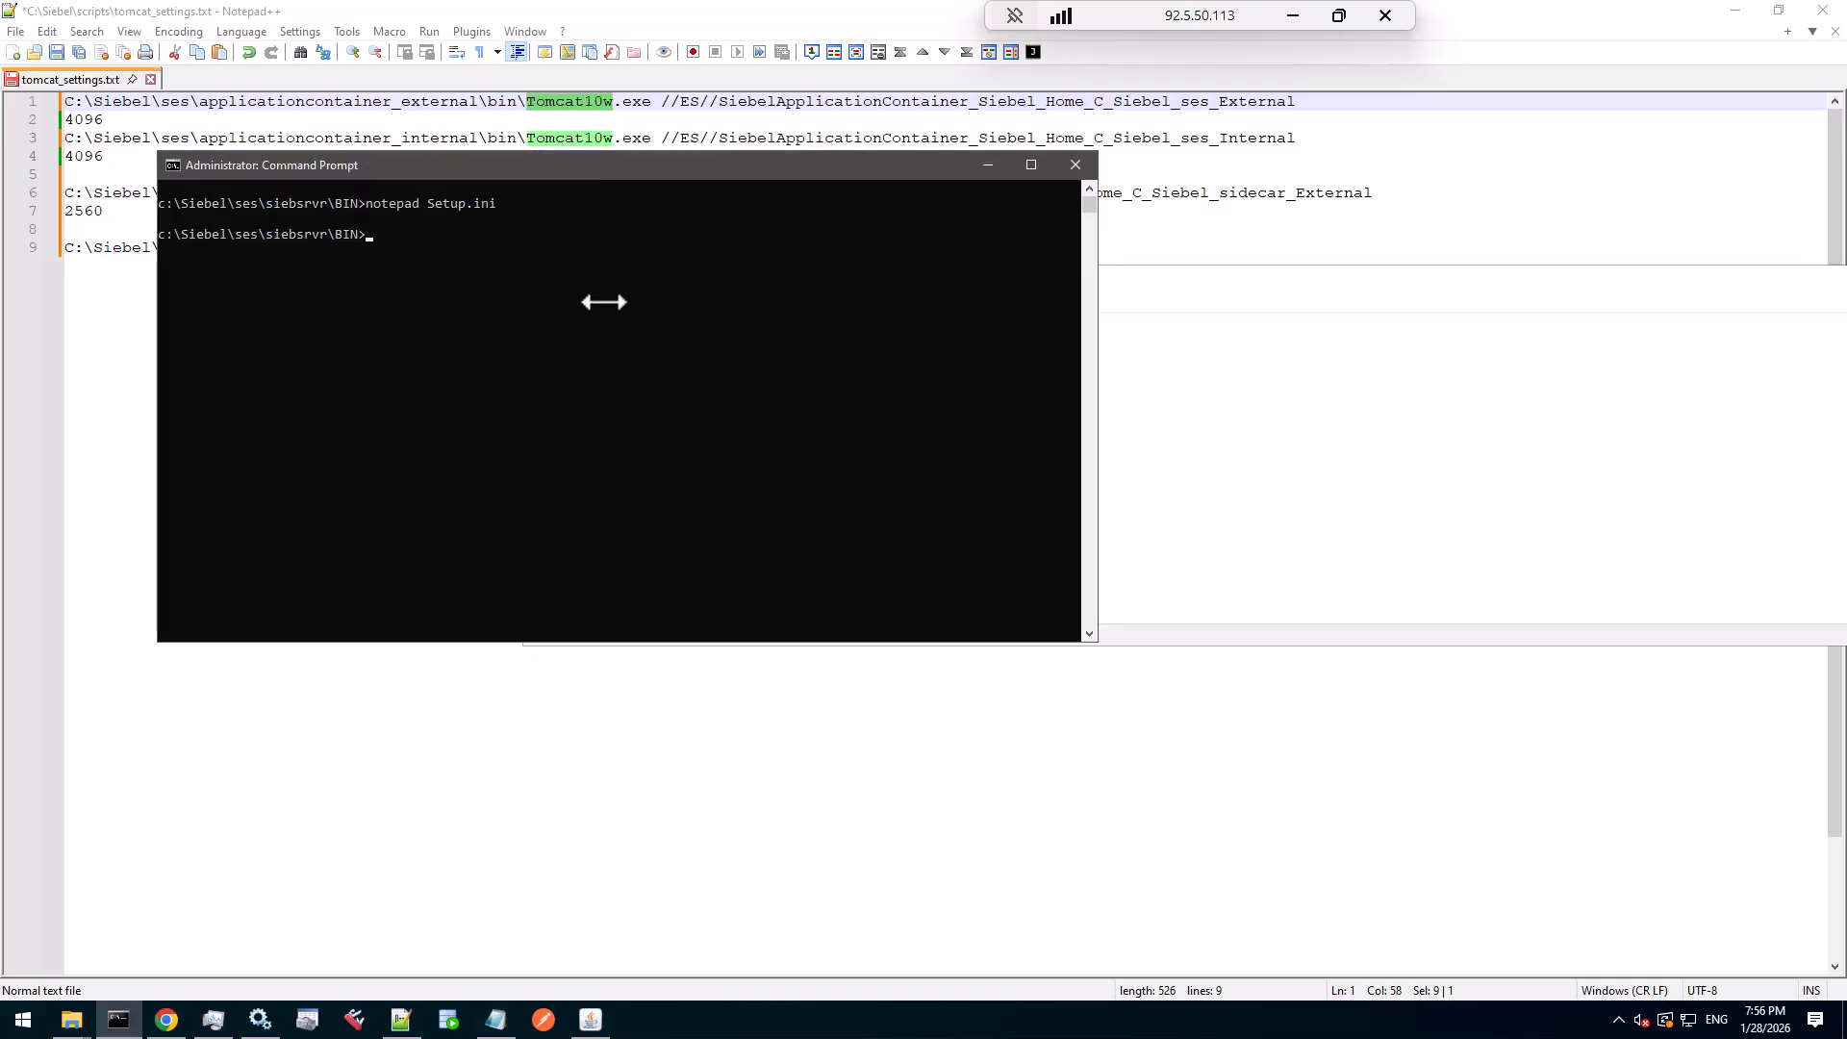
- Enter PostInstallDBSetup.exe -i Setup.ini, fixing the completed file name, with the -p and -z passwords
{"action": "type", "text": "Post"}
{"action": "key", "text": "Tab"}
{"action": "type", "text": "-i Se"}
{"action": "key", "text": "Tab"}
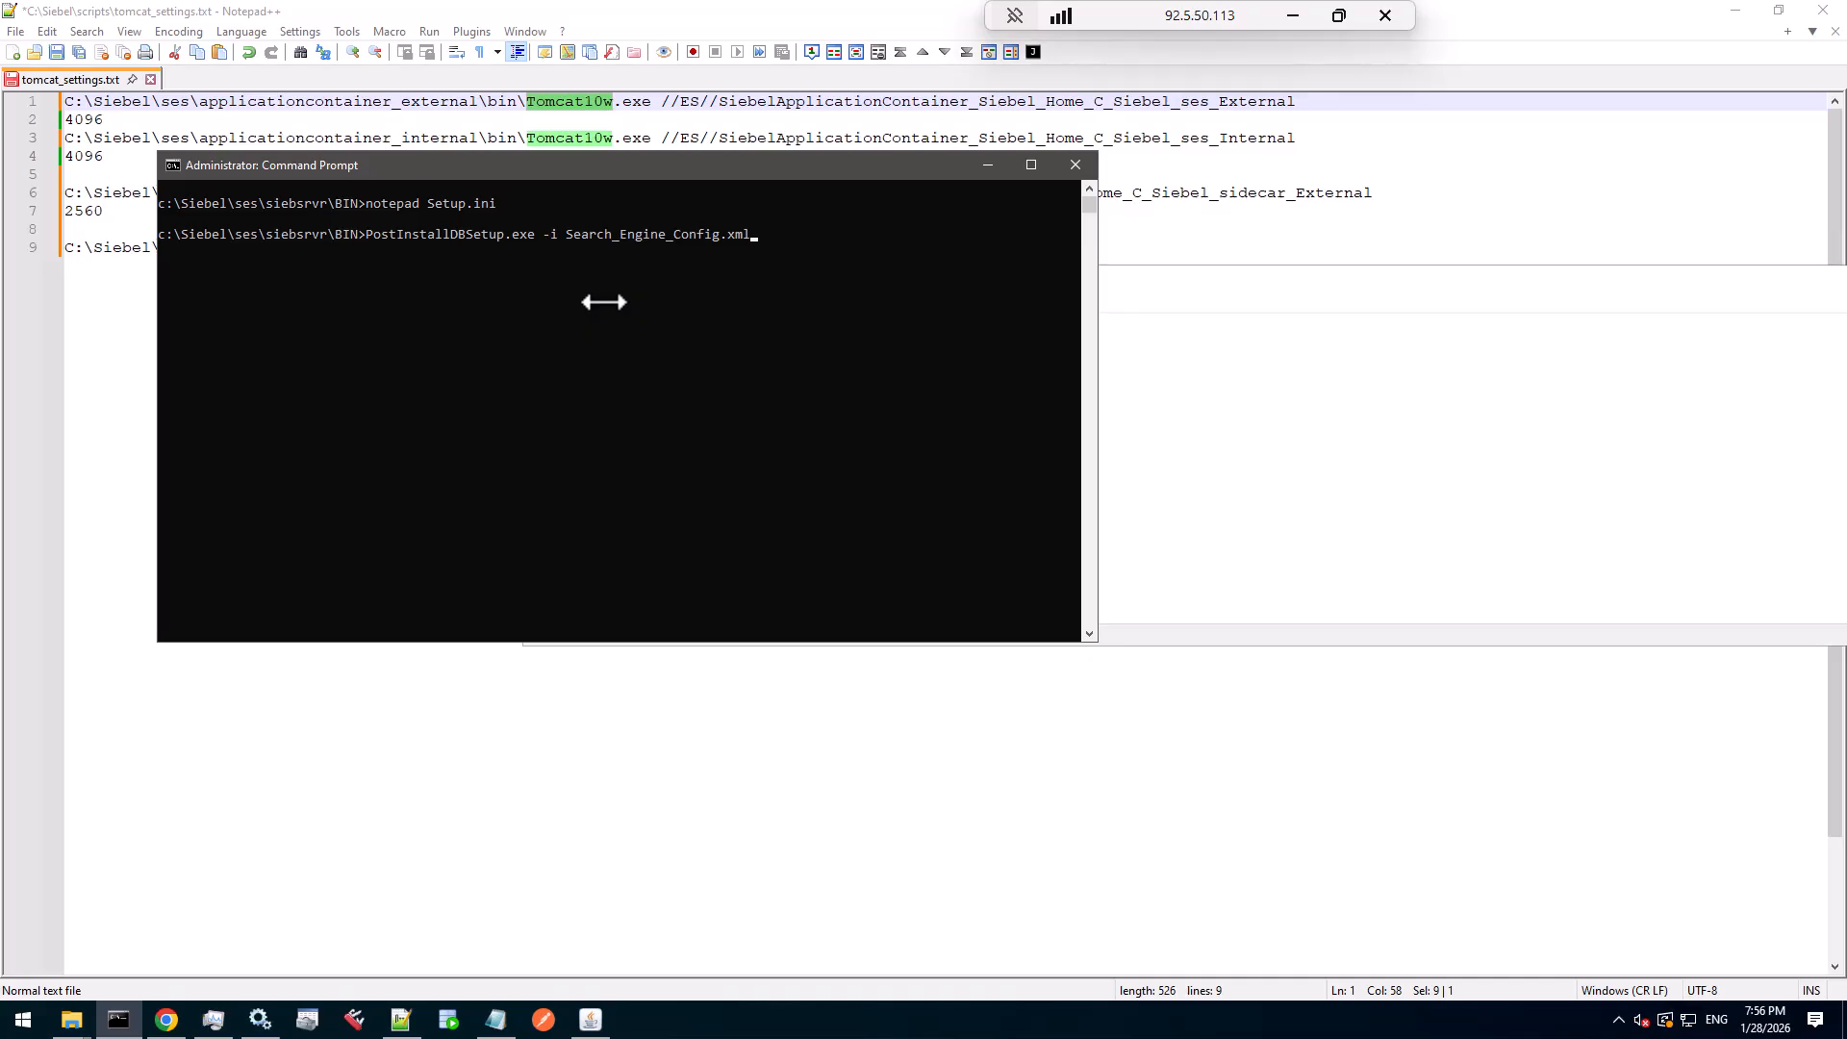
{"action": "key", "text": "BackSpace"}
{"action": "key", "text": "BackSpace"}
{"action": "key", "text": "BackSpace"}
{"action": "key", "text": "BackSpace"}
{"action": "key", "text": "BackSpace"}
{"action": "key", "text": "BackSpace"}
{"action": "key", "text": "BackSpace"}
{"action": "key", "text": "BackSpace"}
{"action": "key", "text": "BackSpace"}
{"action": "key", "text": "BackSpace"}
{"action": "key", "text": "BackSpace"}
{"action": "key", "text": "BackSpace"}
{"action": "key", "text": "BackSpace"}
{"action": "key", "text": "BackSpace"}
{"action": "key", "text": "BackSpace"}
{"action": "key", "text": "BackSpace"}
{"action": "key", "text": "BackSpace"}
{"action": "key", "text": "BackSpace"}
{"action": "key", "text": "BackSpace"}
{"action": "key", "text": "BackSpace"}
{"action": "type", "text": "tup.ini -p Welcome1 -z Welcome1"}
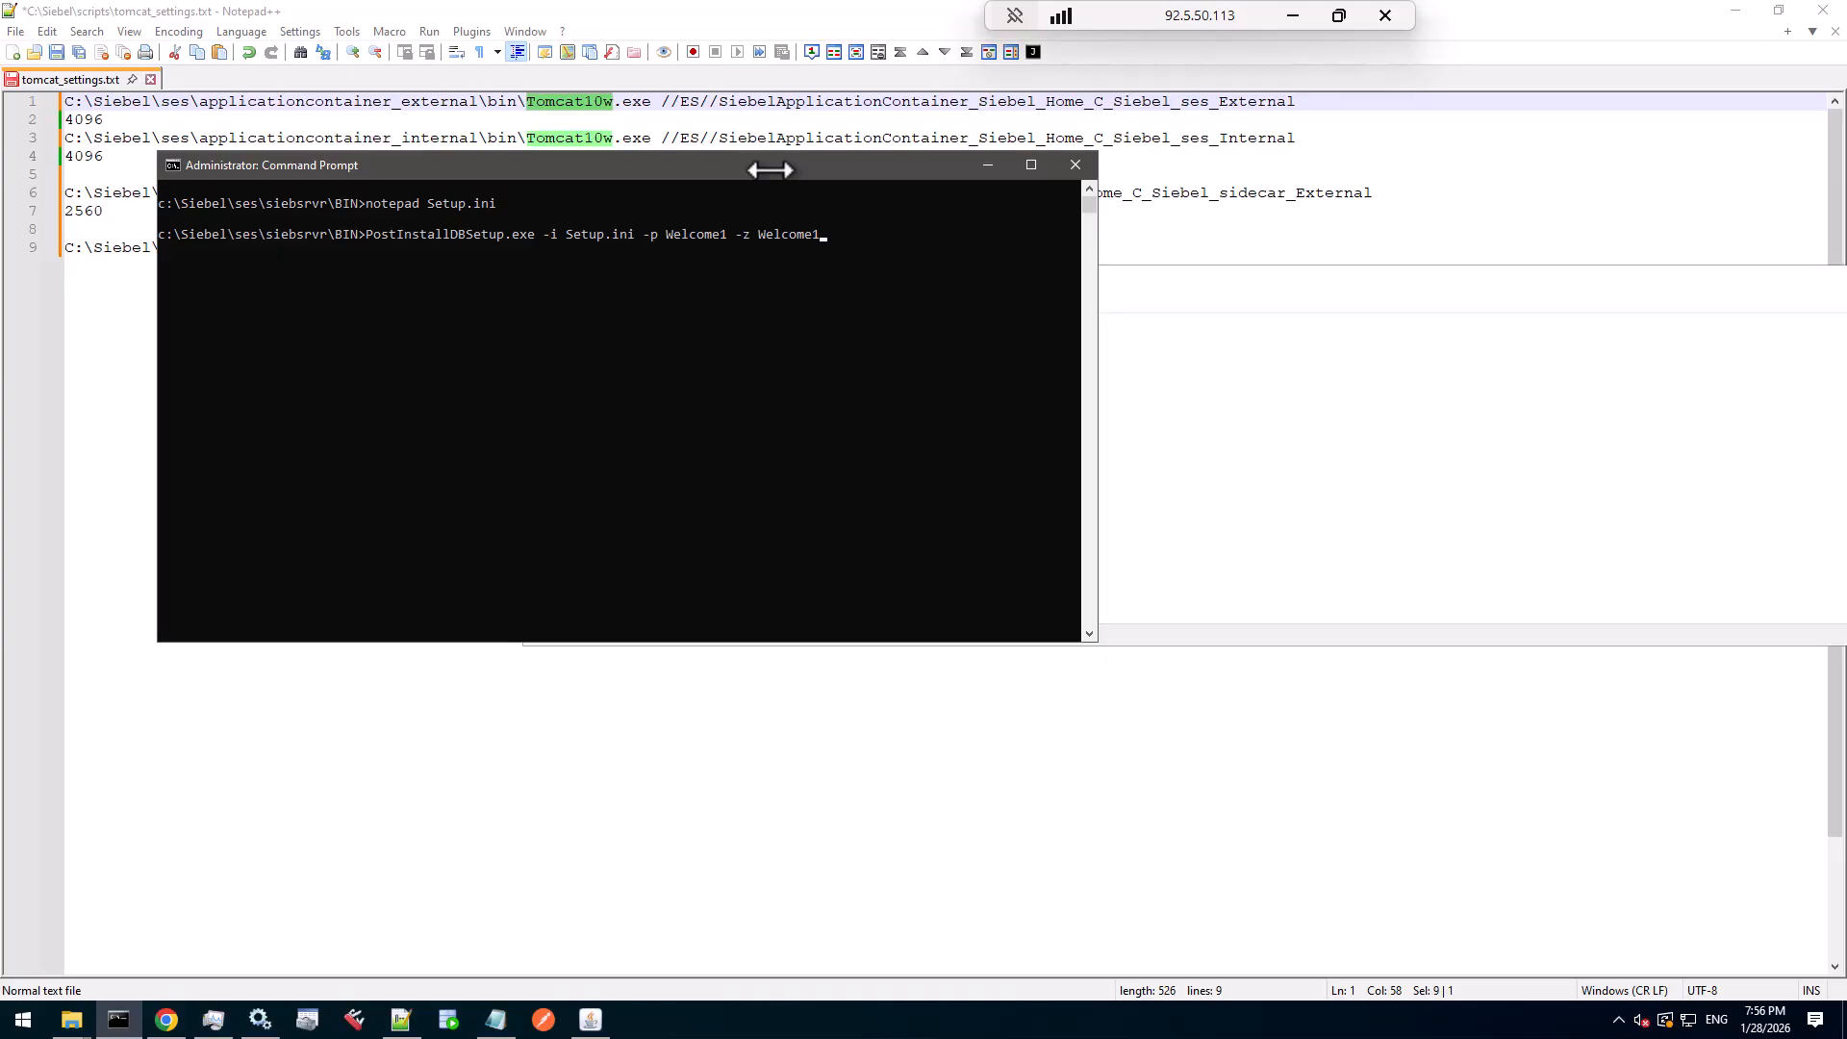
{"action": "left_click_drag", "start_coordinate": [769, 170], "coordinate": [805, 143]}
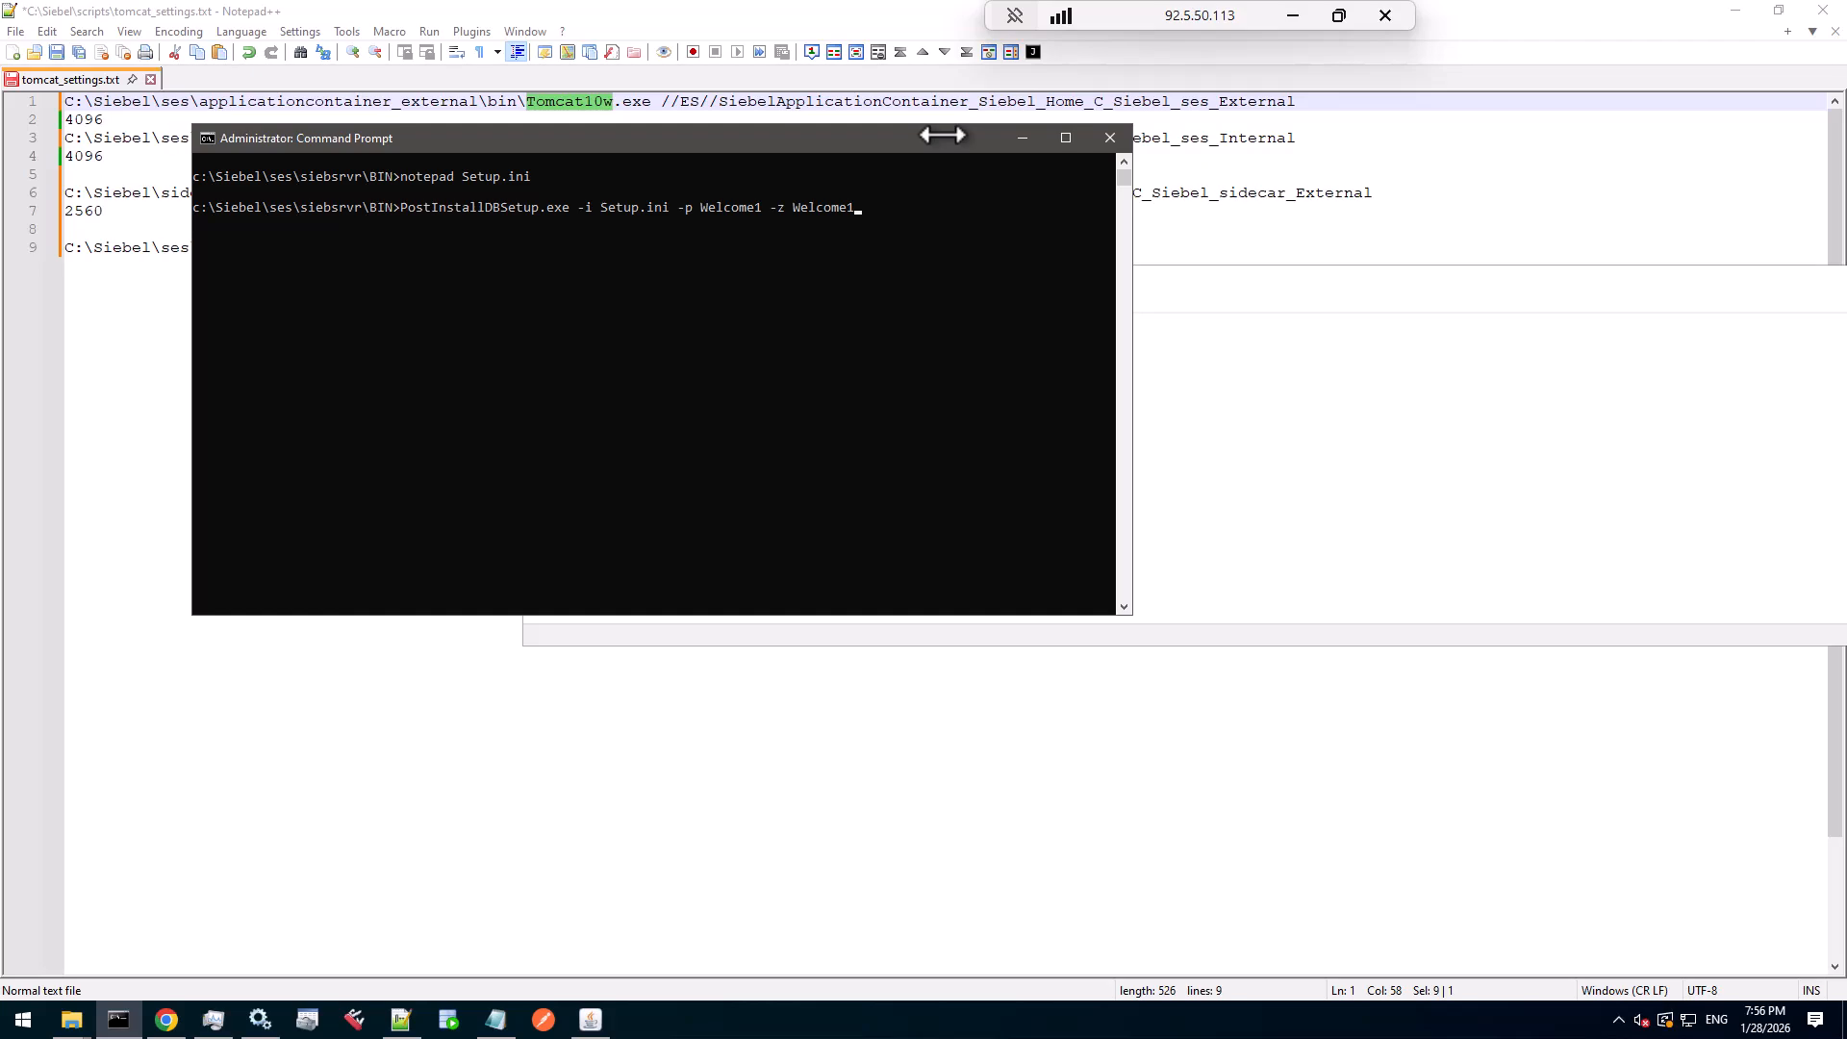
- Run the PostInstallDBSetup.exe command so stage 2 of 4, SeedSchemaManifest Upgrade, starts
{"action": "key", "text": "Return"}
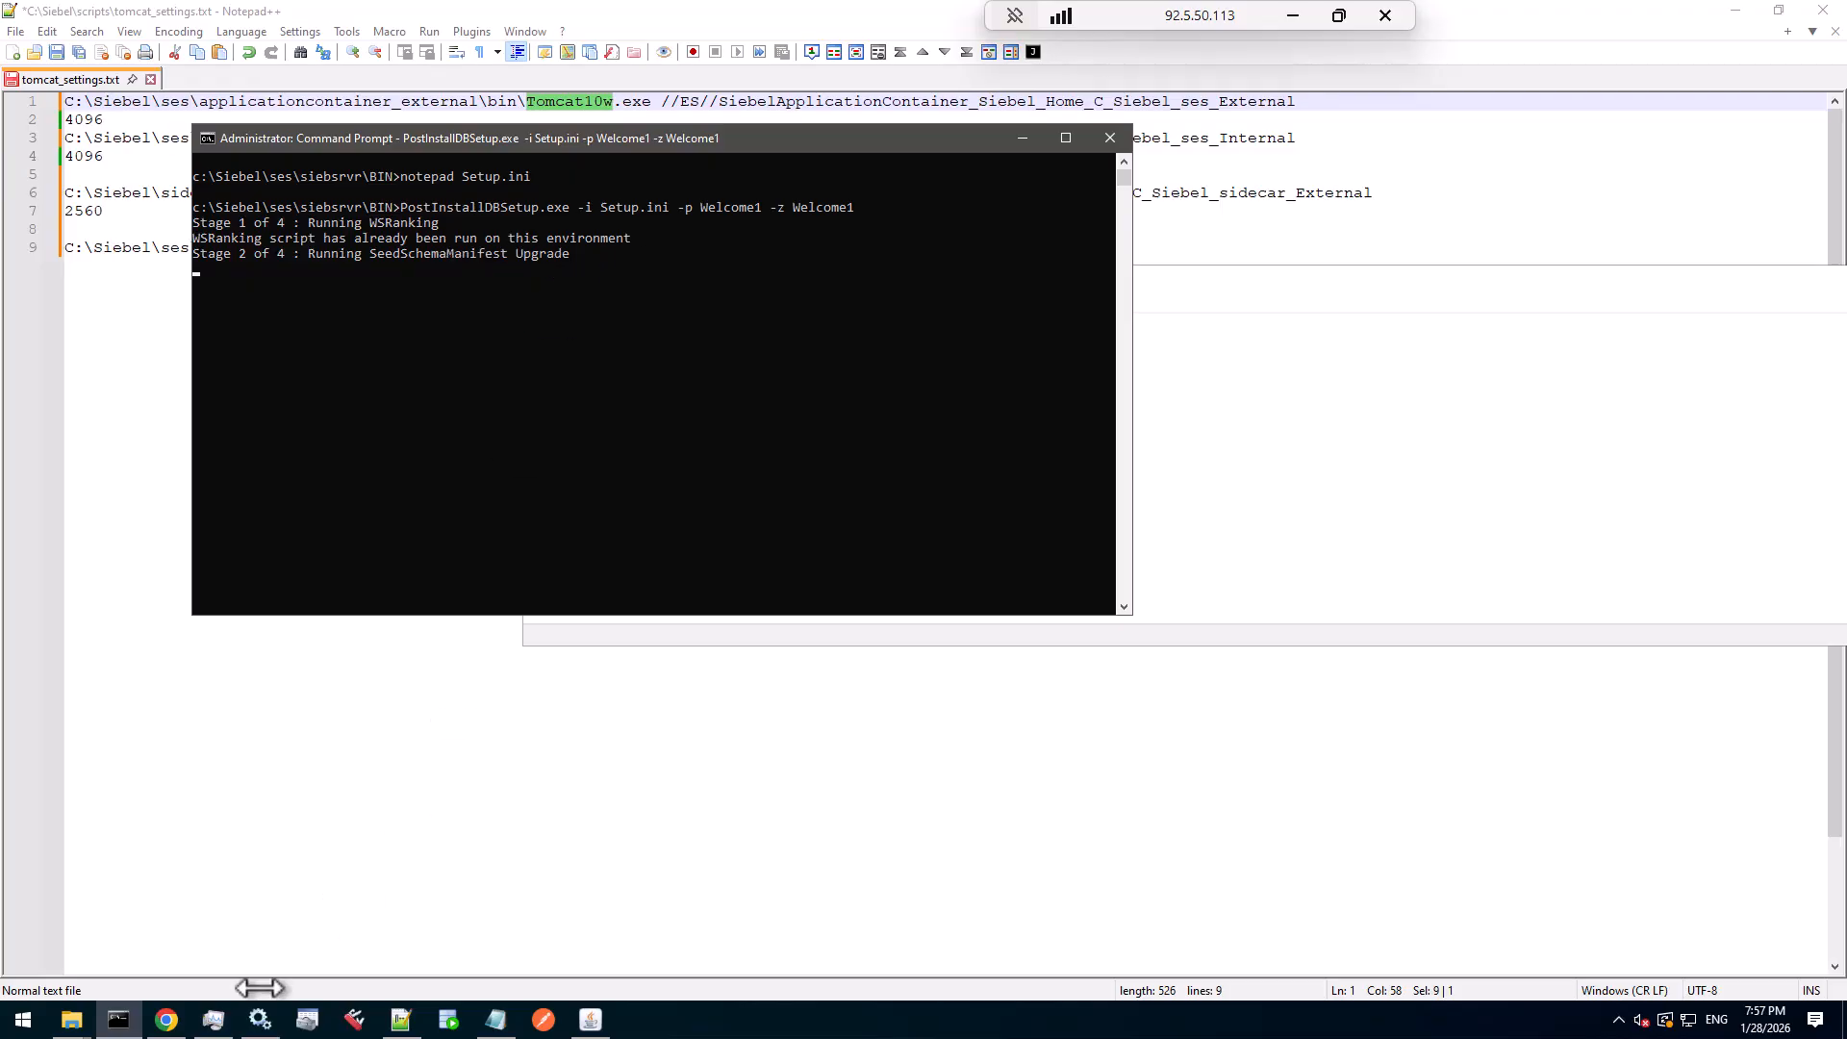
- Inspect the siebdevcli.exe process and its full command line in Task Manager's Details view
{"action": "left_click", "coordinate": [211, 1025]}
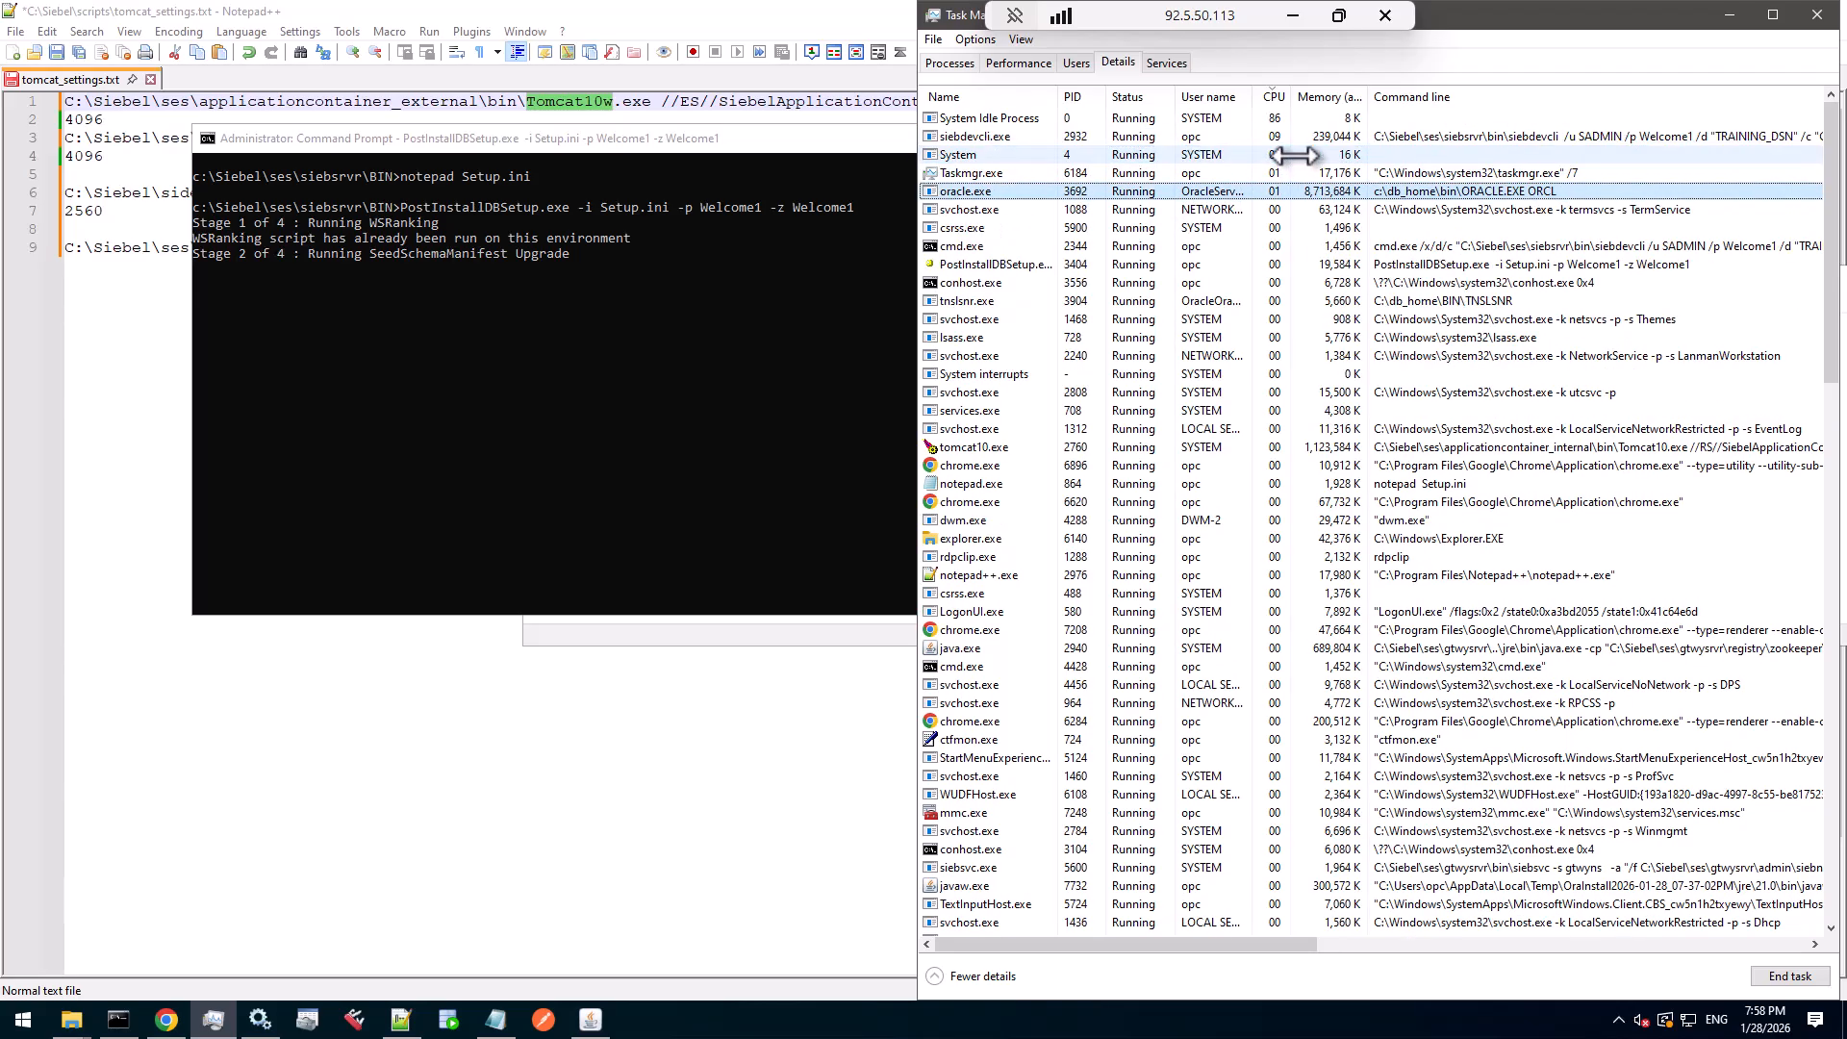
{"action": "left_click", "coordinate": [1012, 138]}
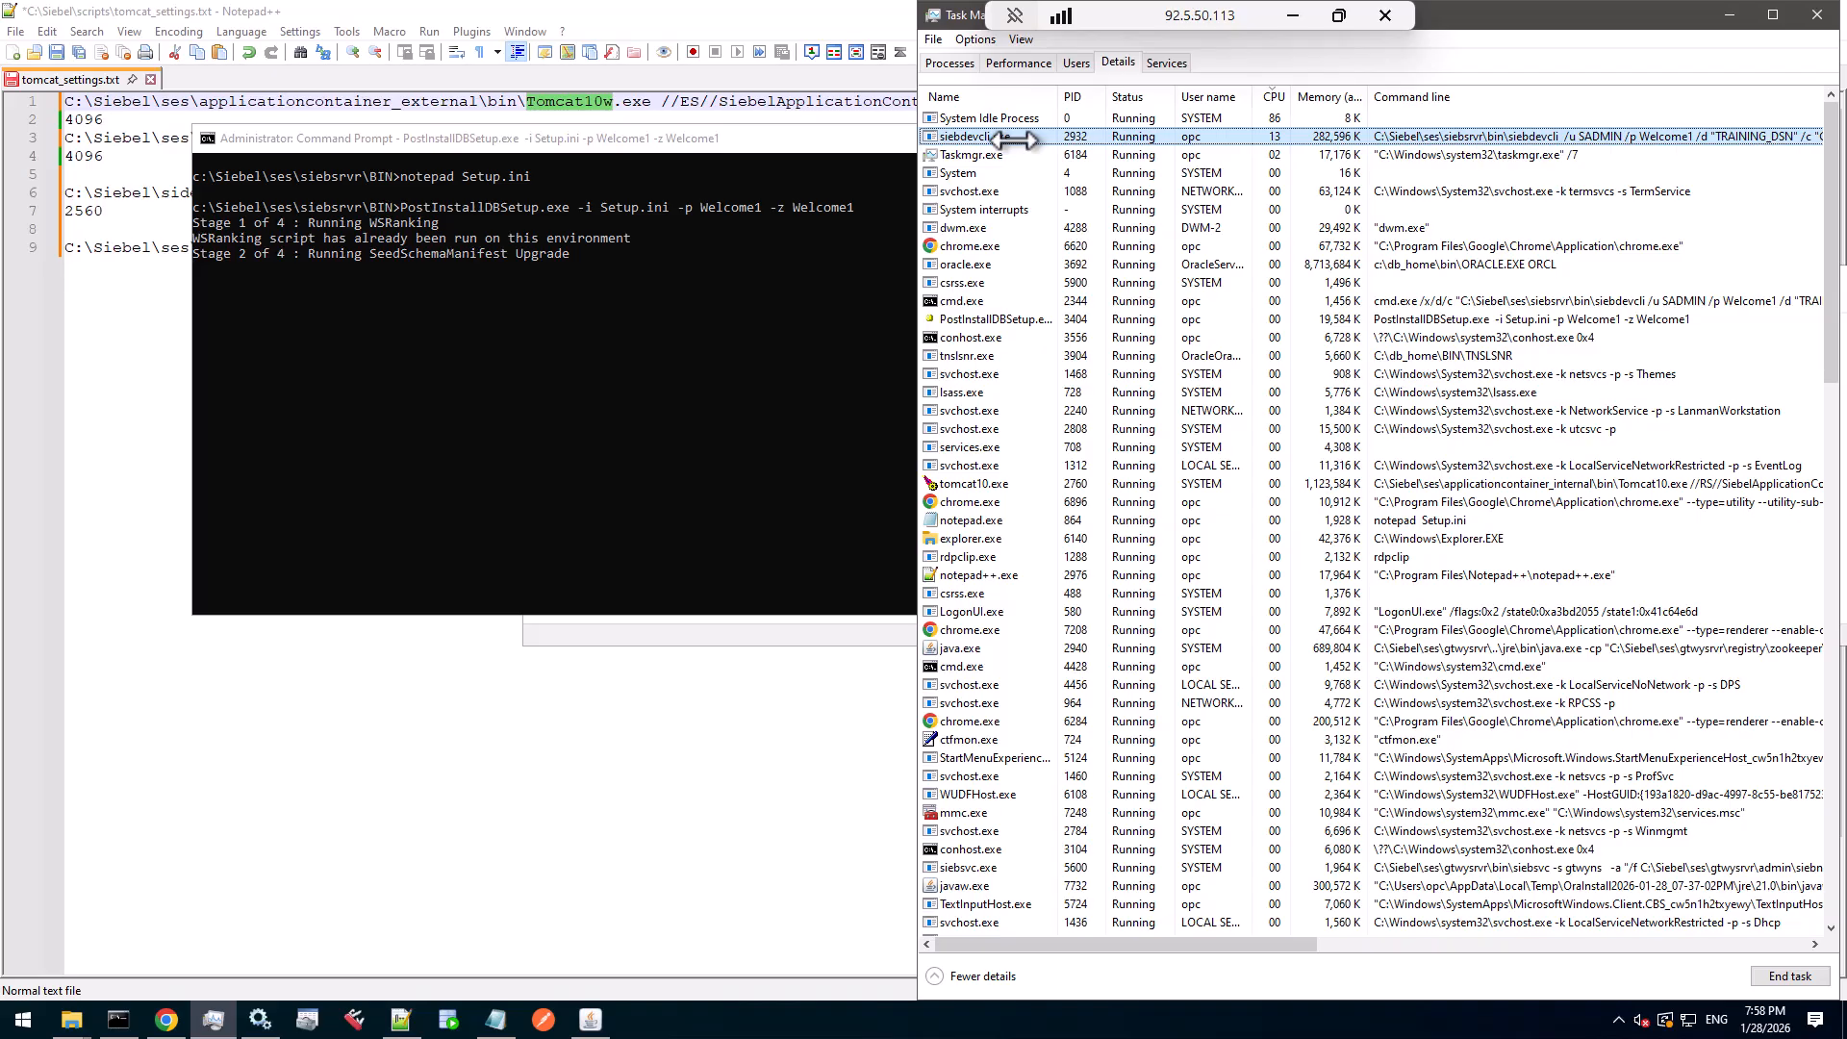
{"action": "left_click", "coordinate": [1772, 15]}
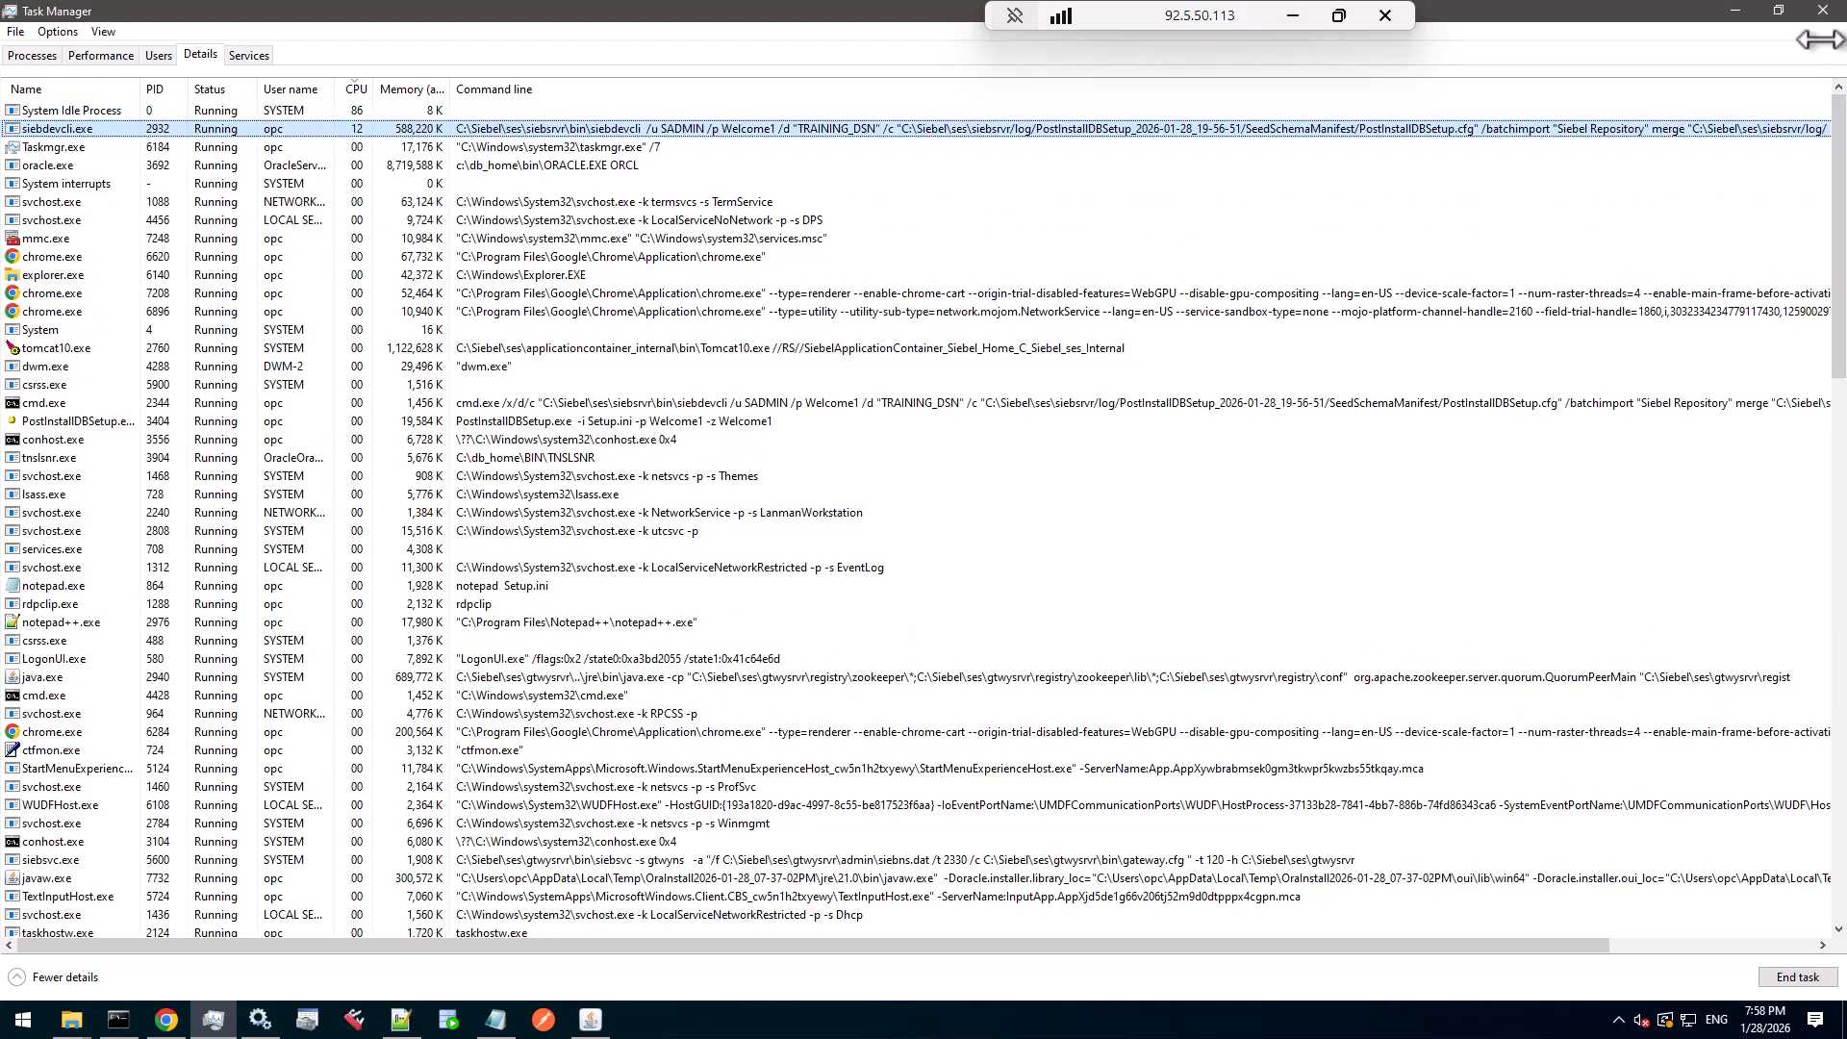
{"action": "left_click", "coordinate": [1778, 10]}
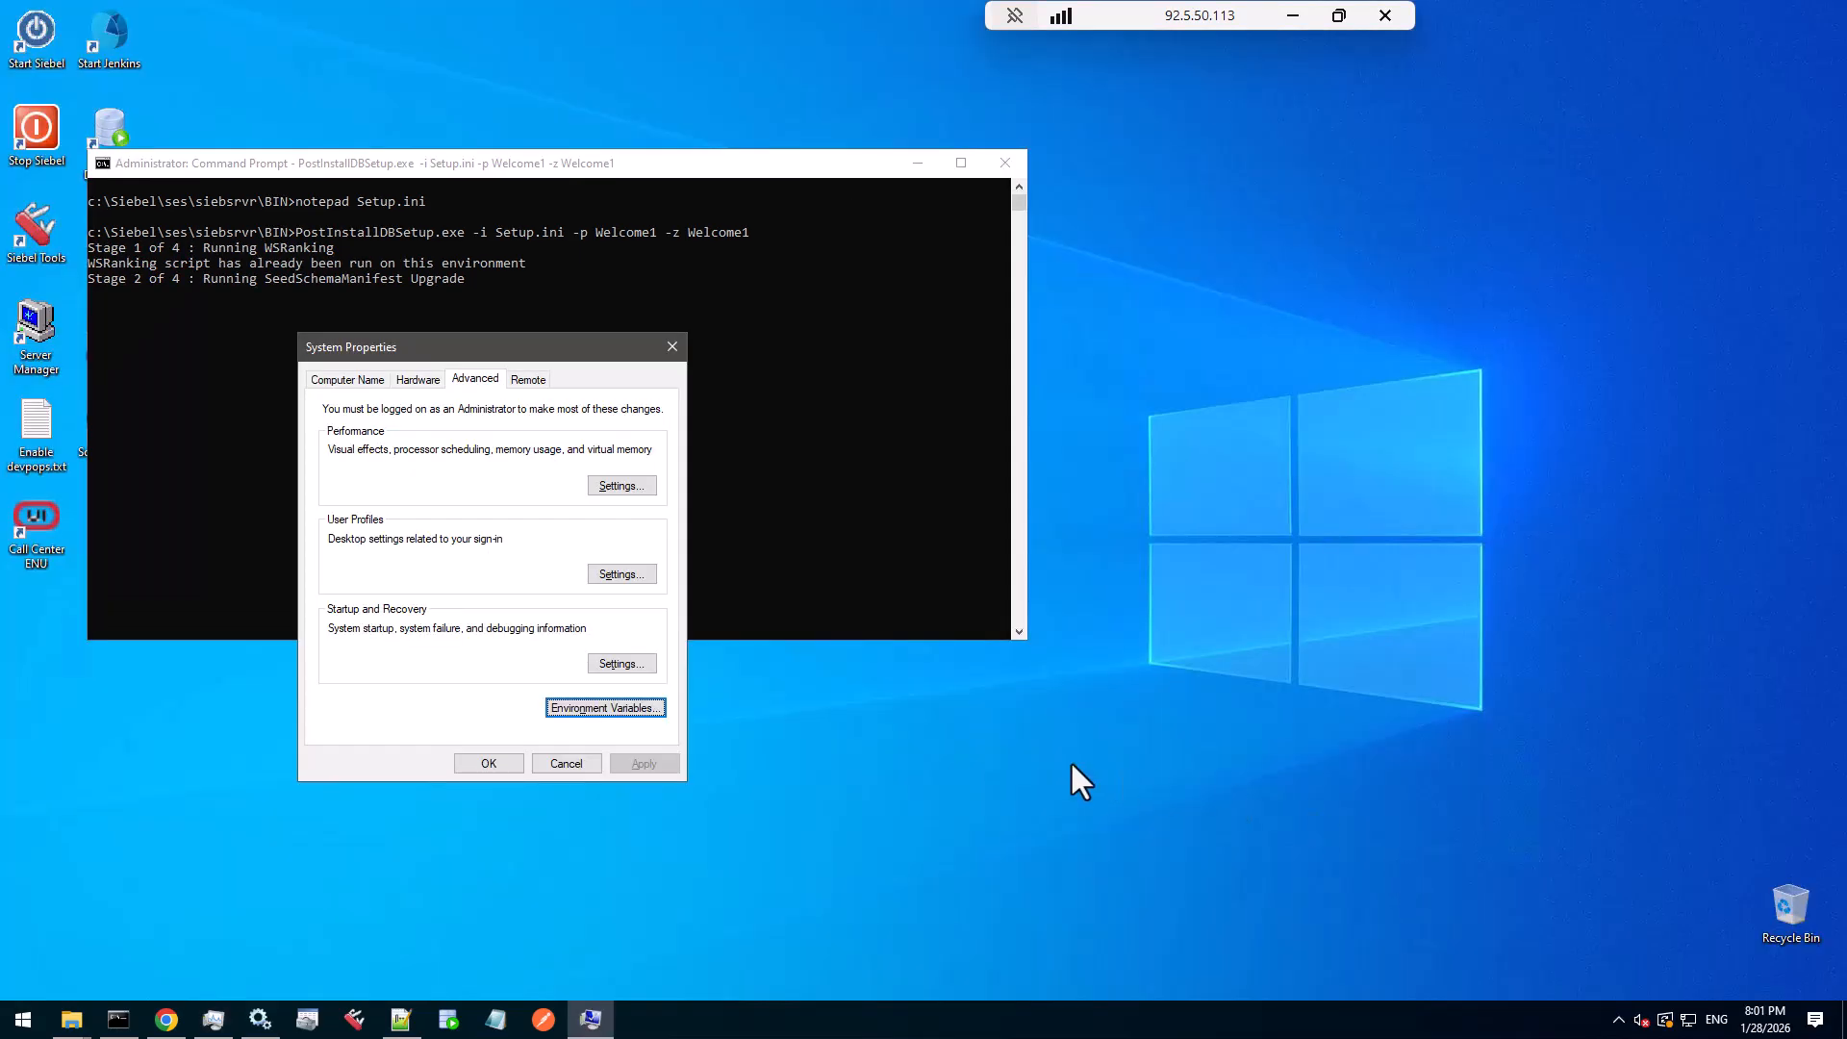
- Open the Environment Variables dialog from System Properties' Advanced settings
{"action": "left_click", "coordinate": [619, 712]}
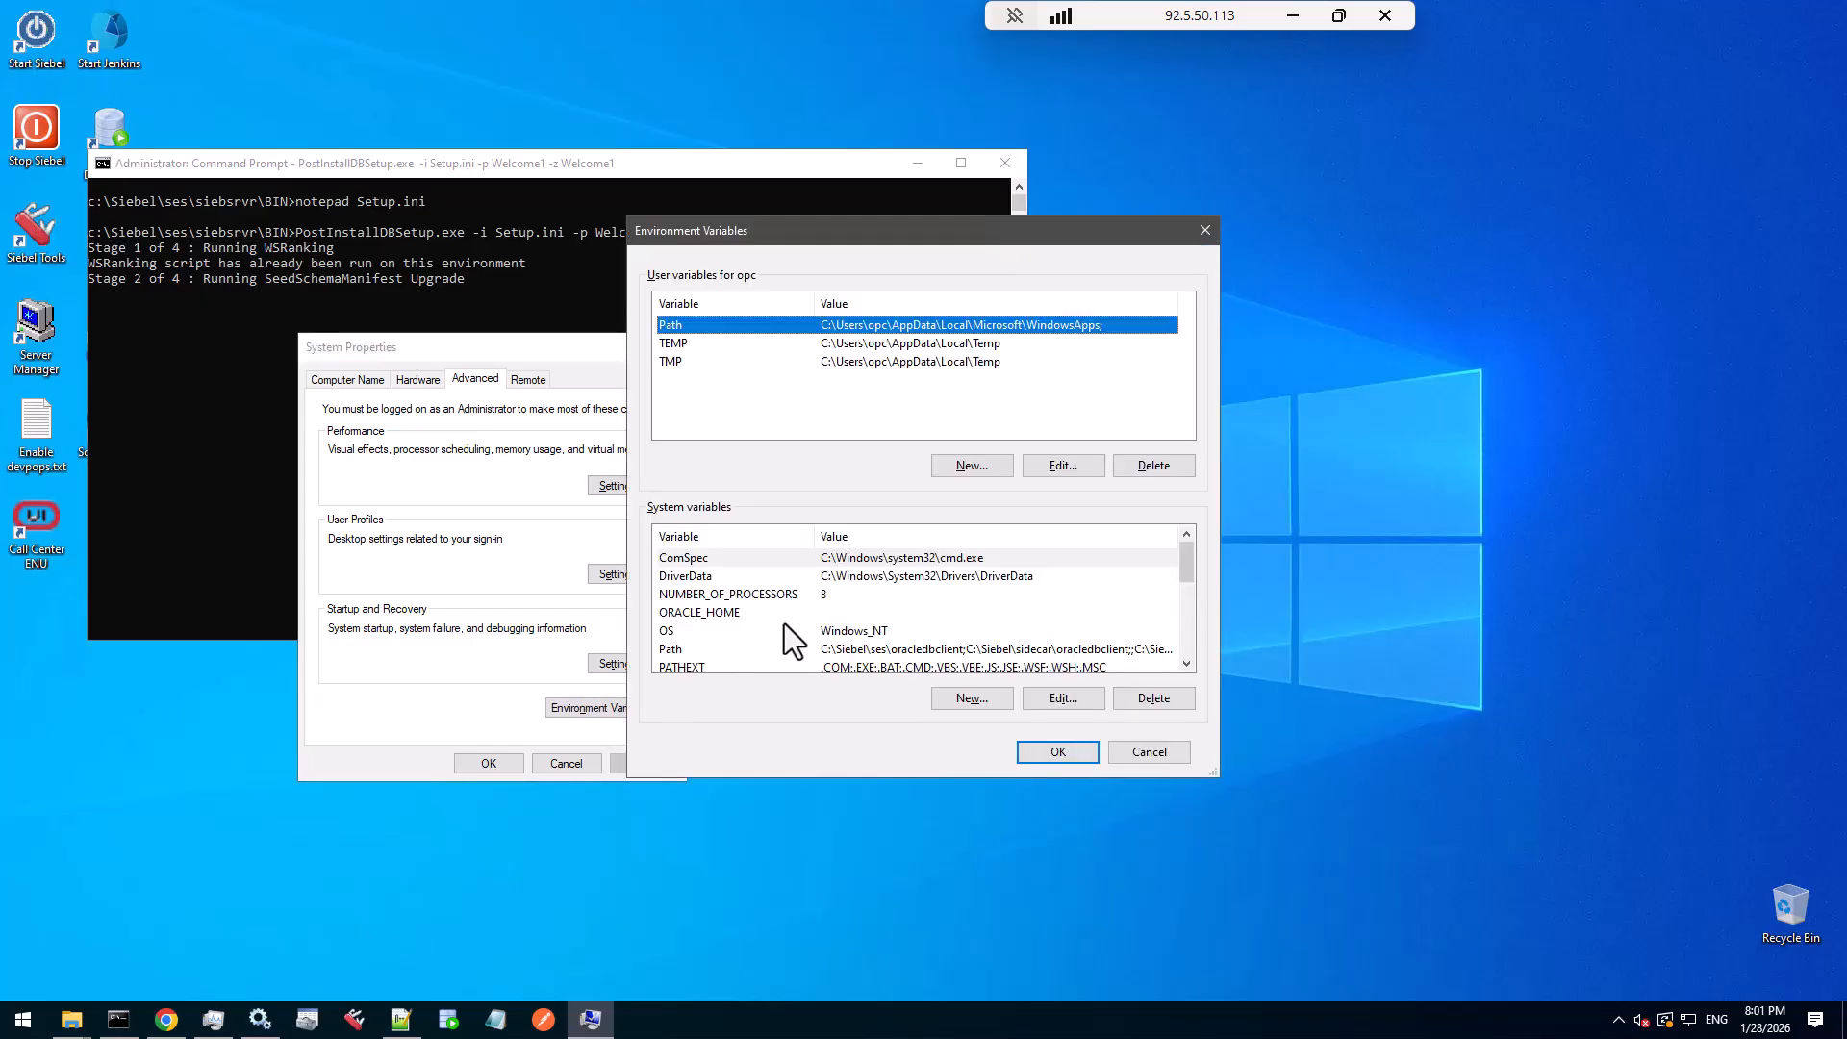
- Open the system Path variable and inspect its tools, sidecar and ses oracledbclient entries
{"action": "left_click", "coordinate": [672, 651]}
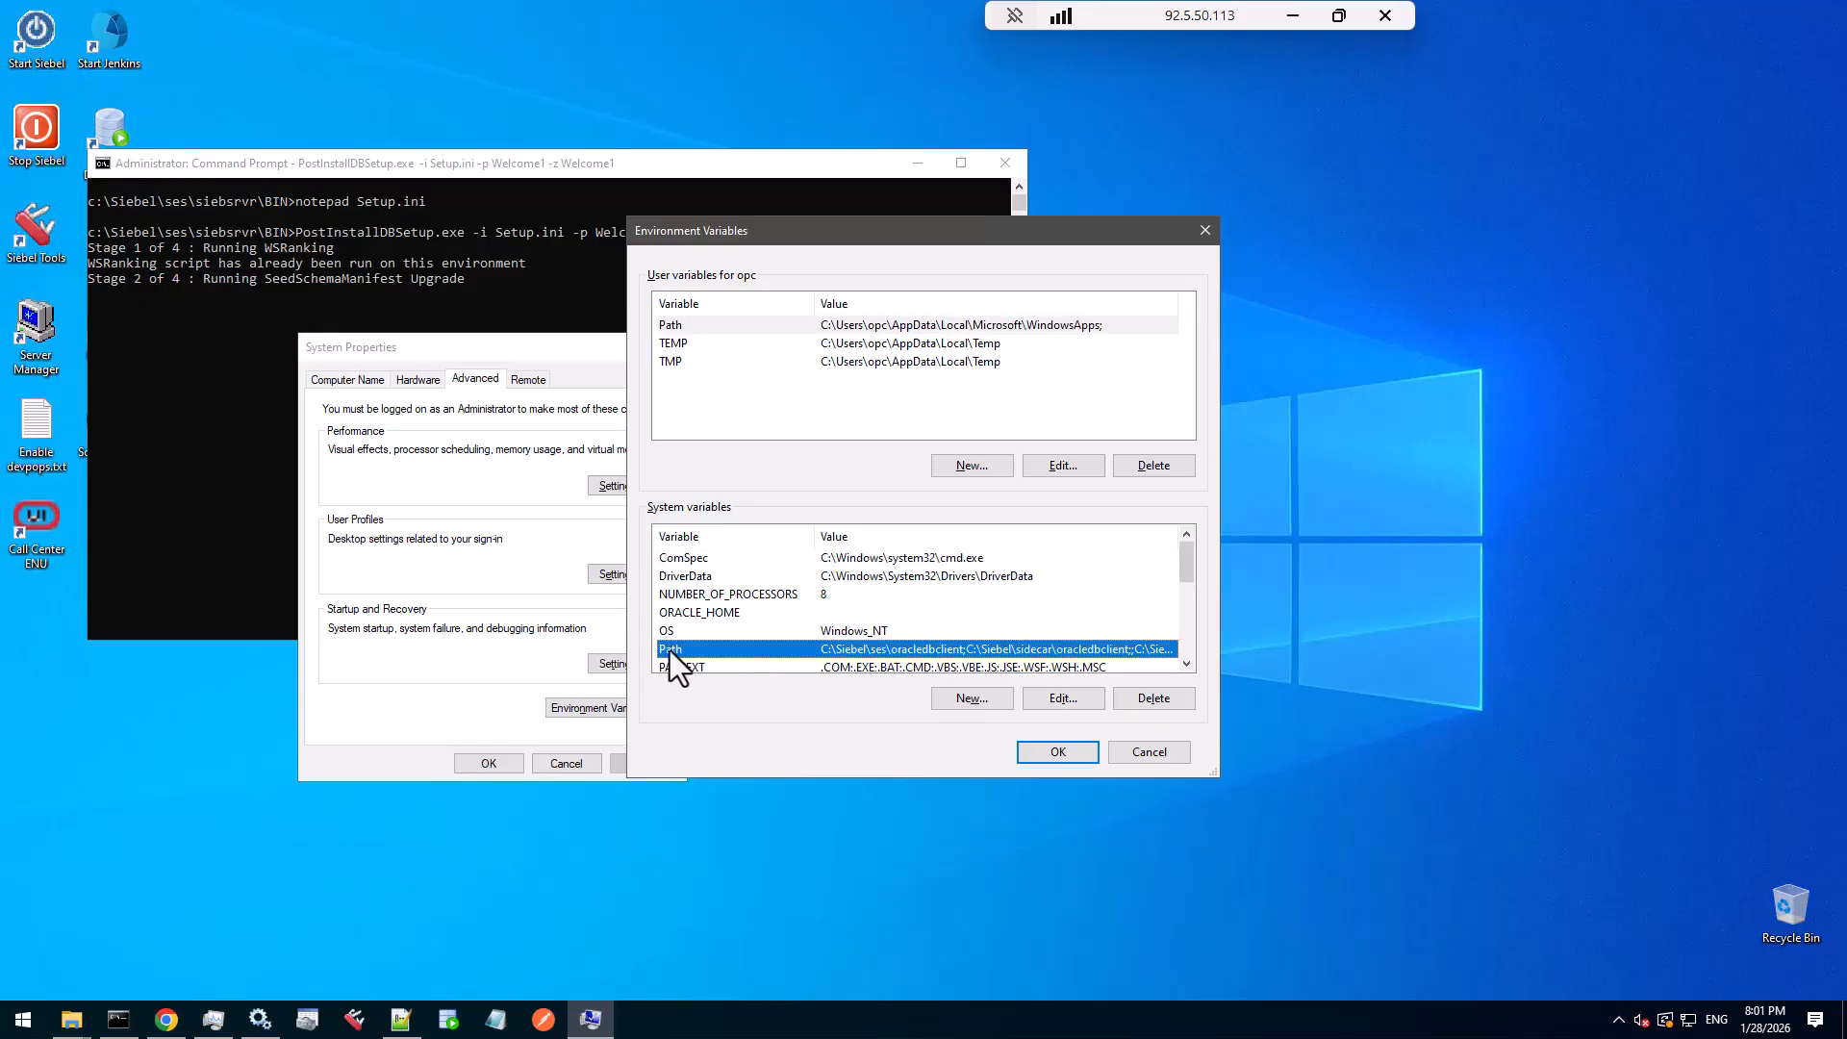
{"action": "double_click", "coordinate": [670, 649]}
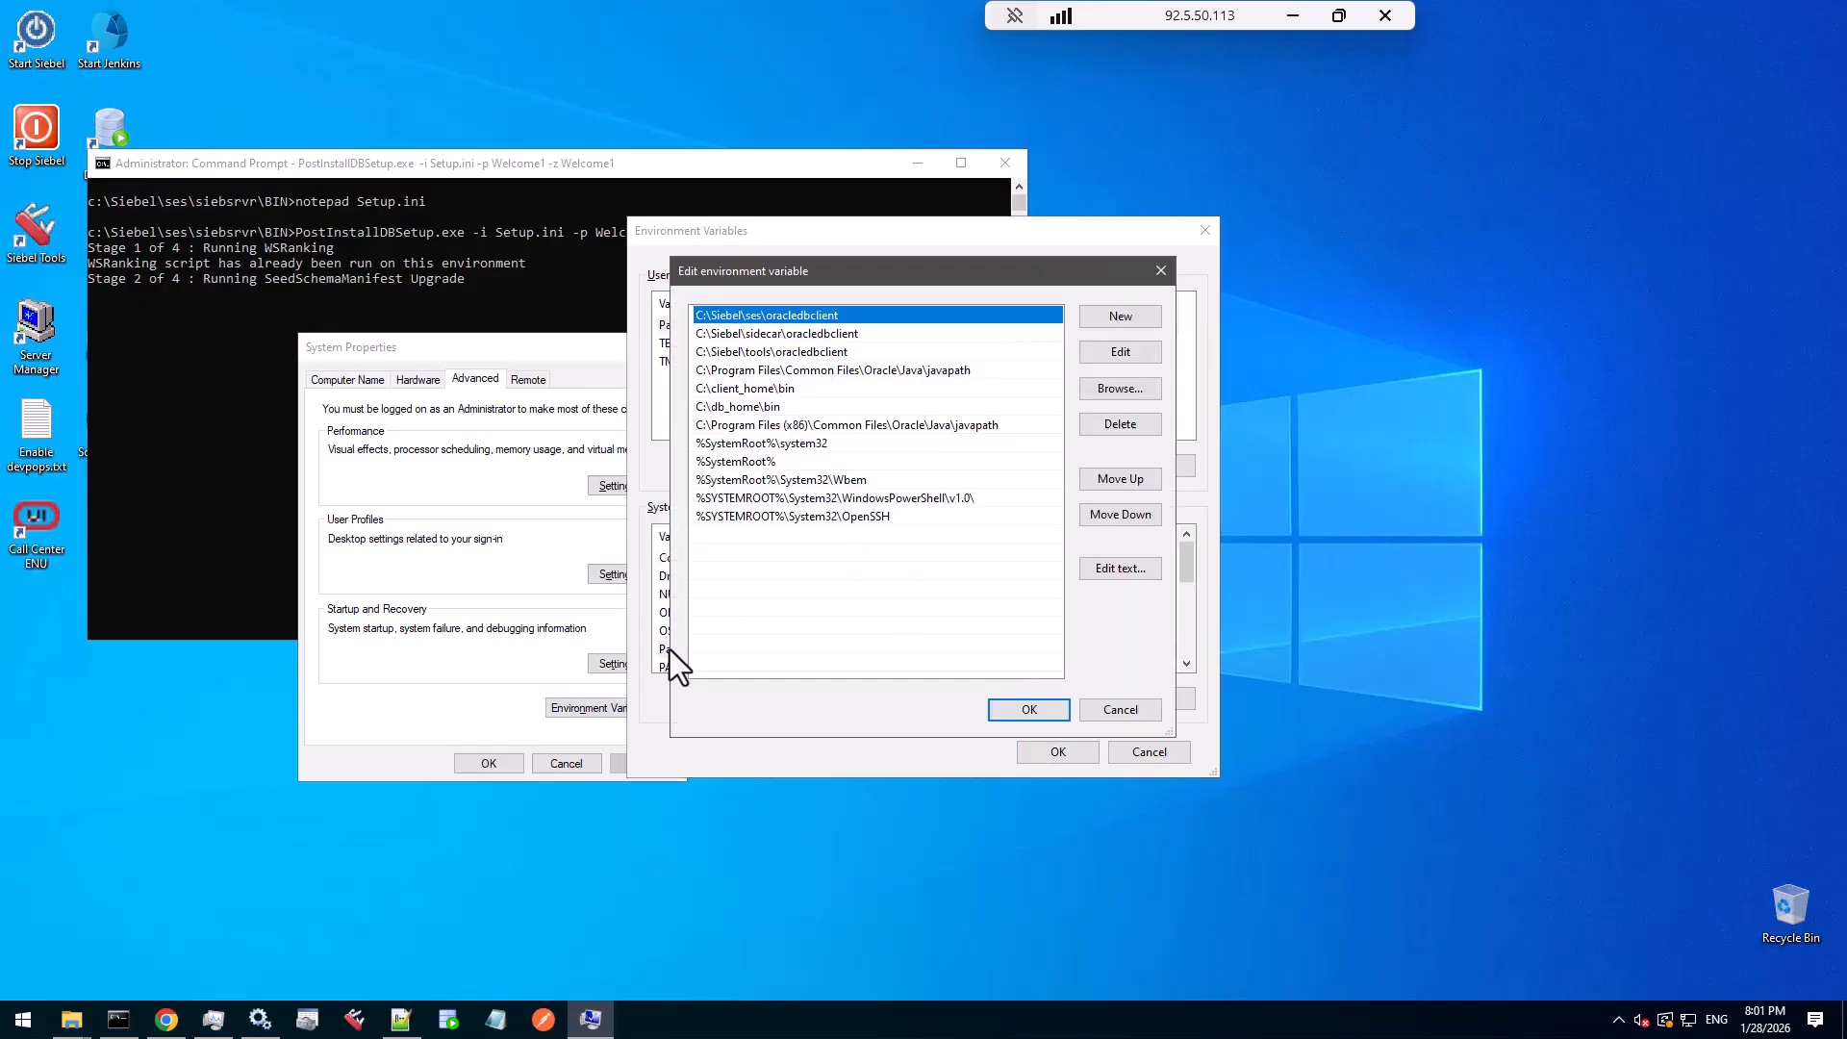
{"action": "left_click", "coordinate": [785, 352]}
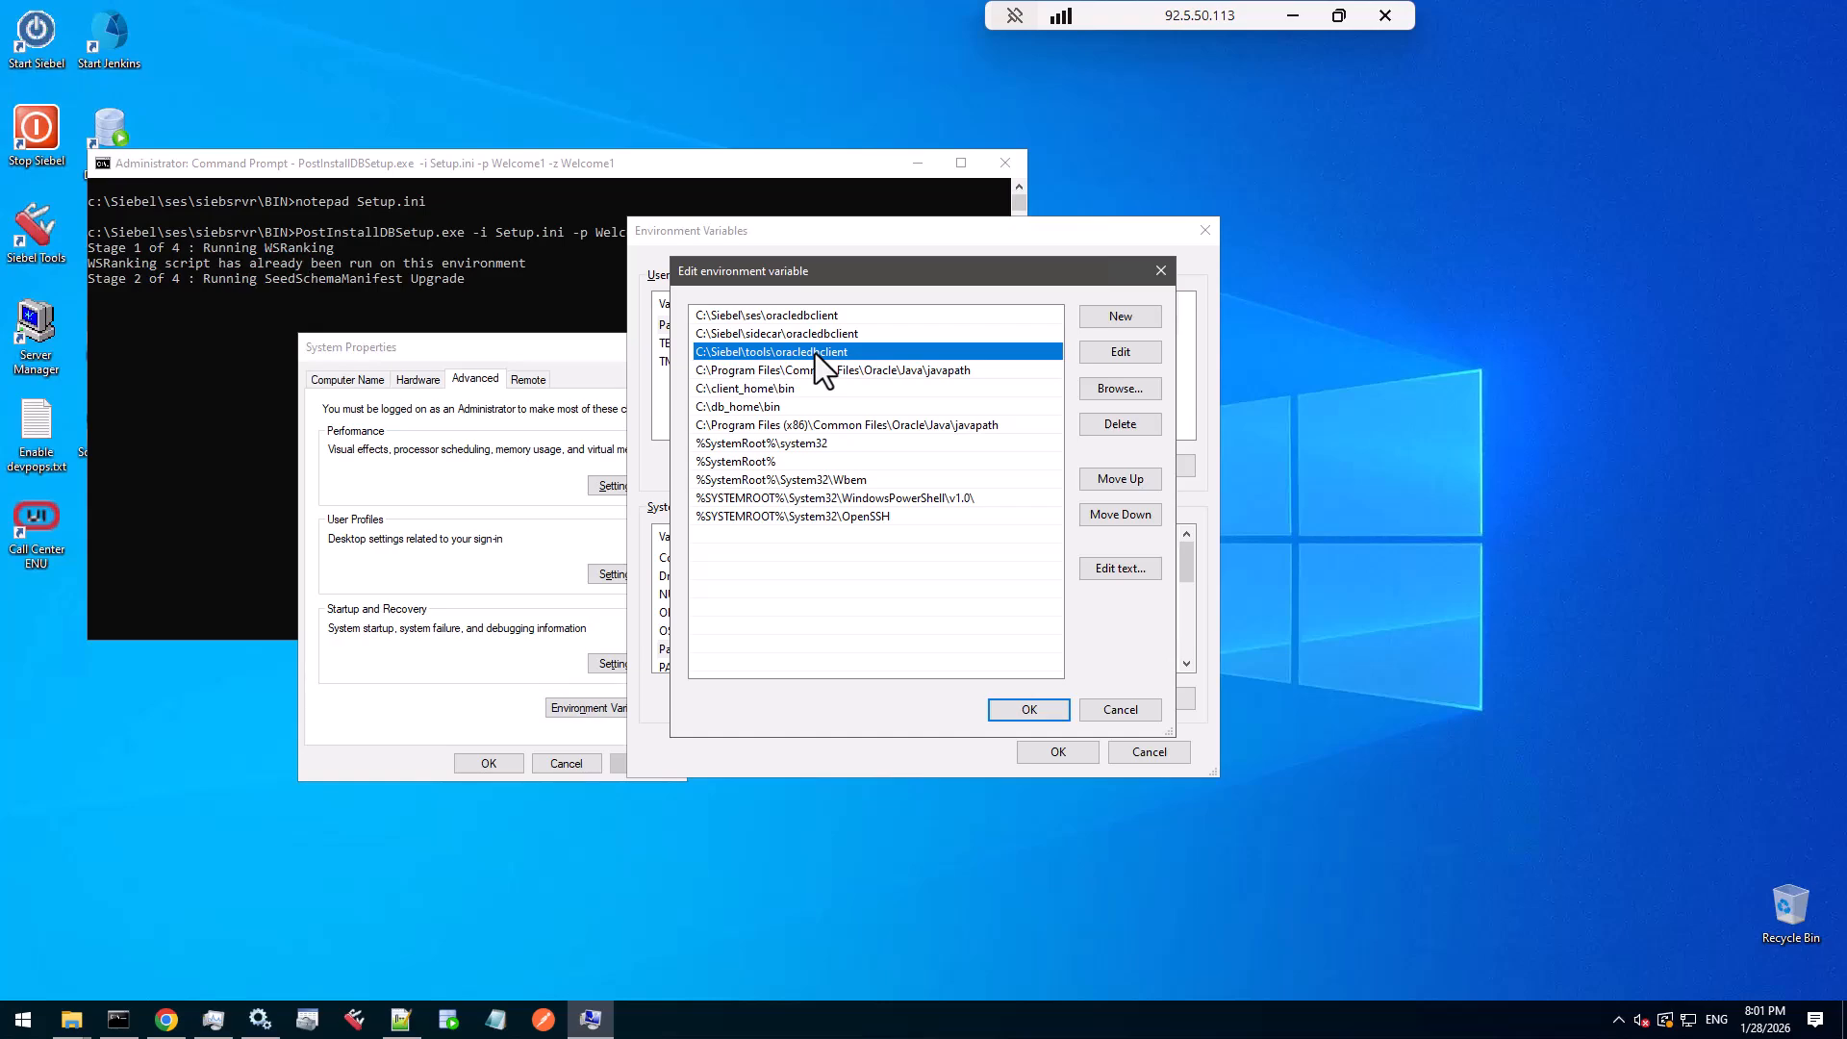
{"action": "left_click", "coordinate": [819, 340]}
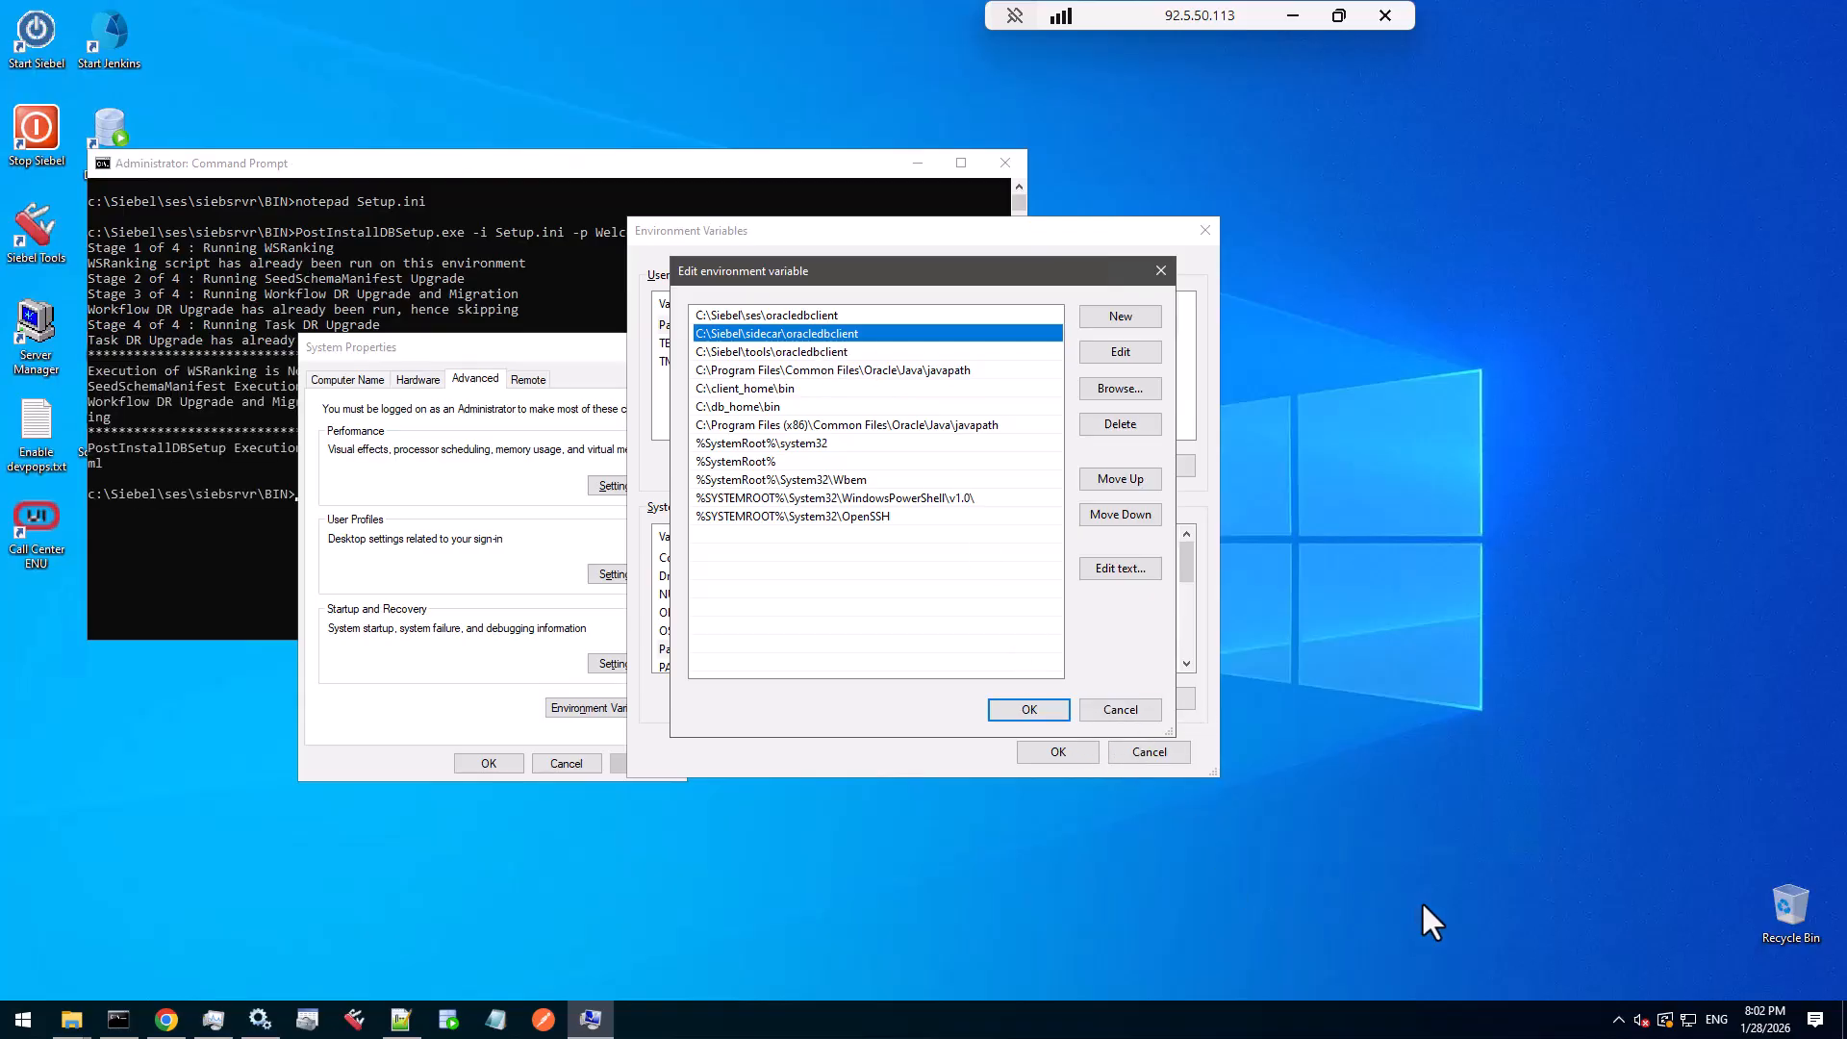
{"action": "left_click", "coordinate": [888, 317]}
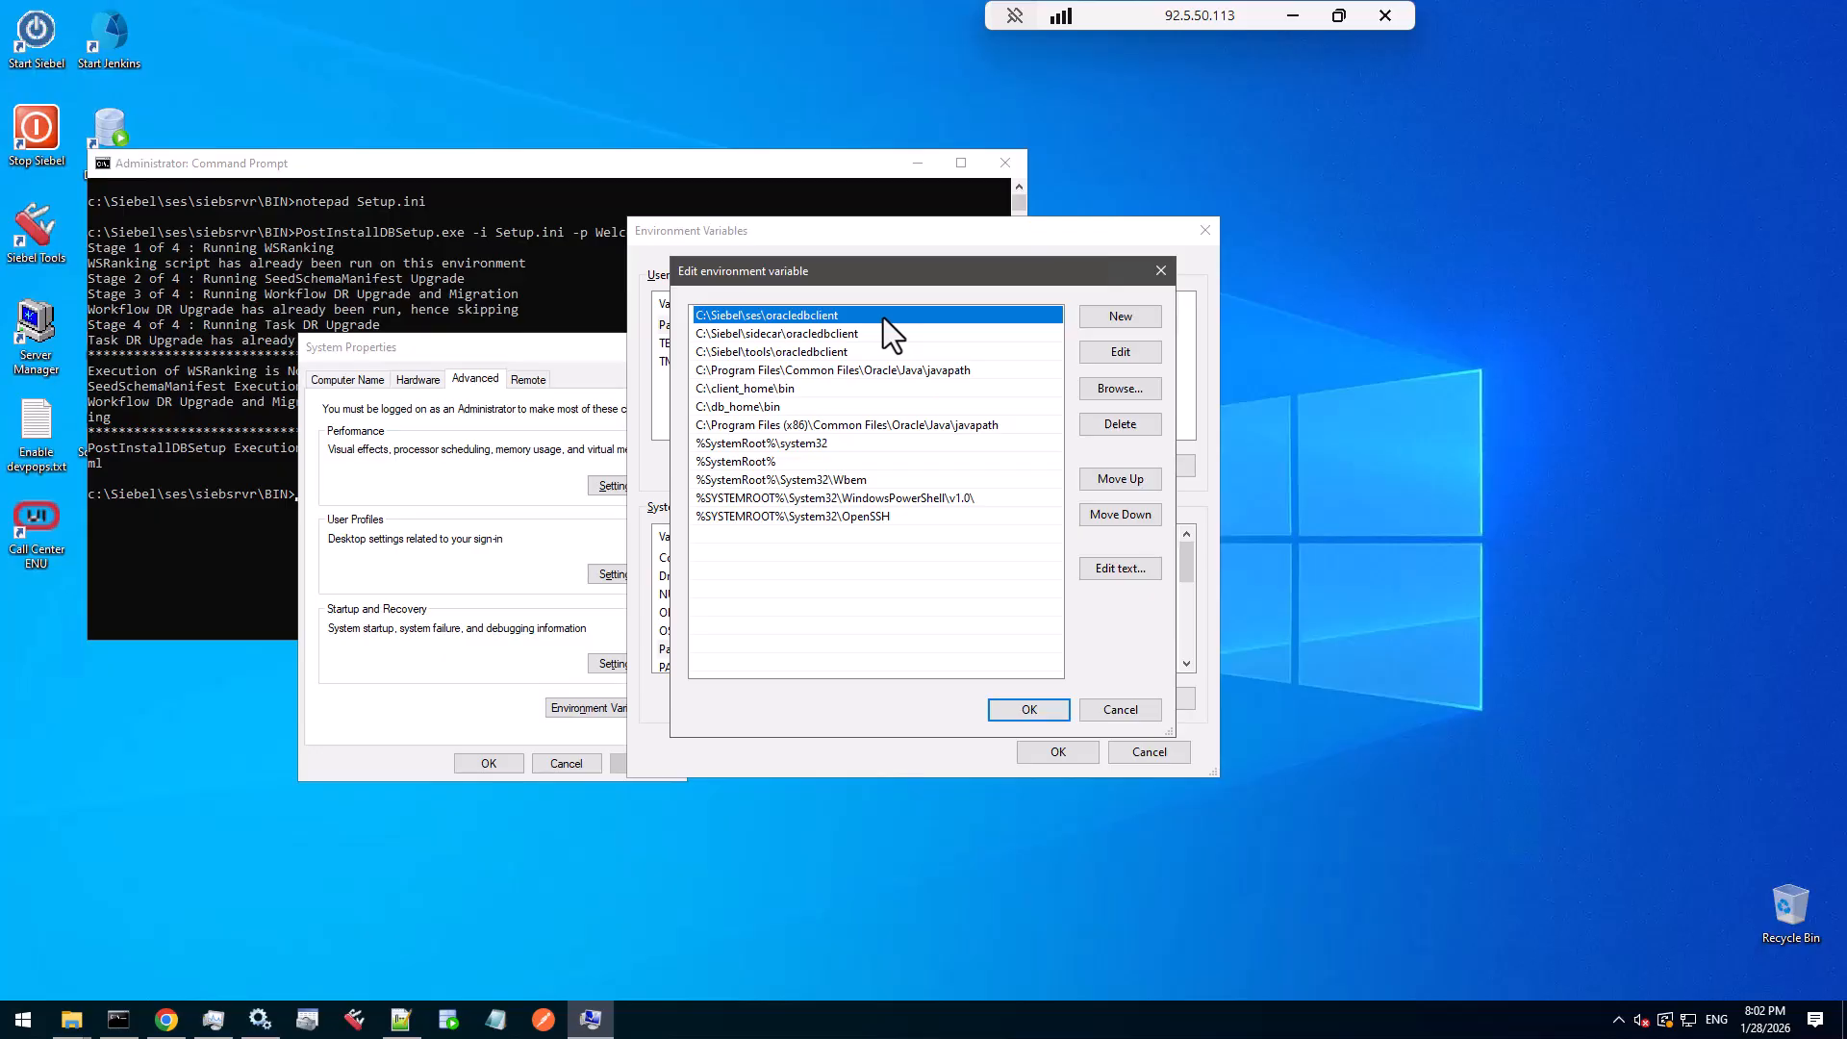
- Recheck the sidecar, tools and ses oracledbclient entries, then cancel the Path editor unchanged
{"action": "left_click", "coordinate": [886, 336]}
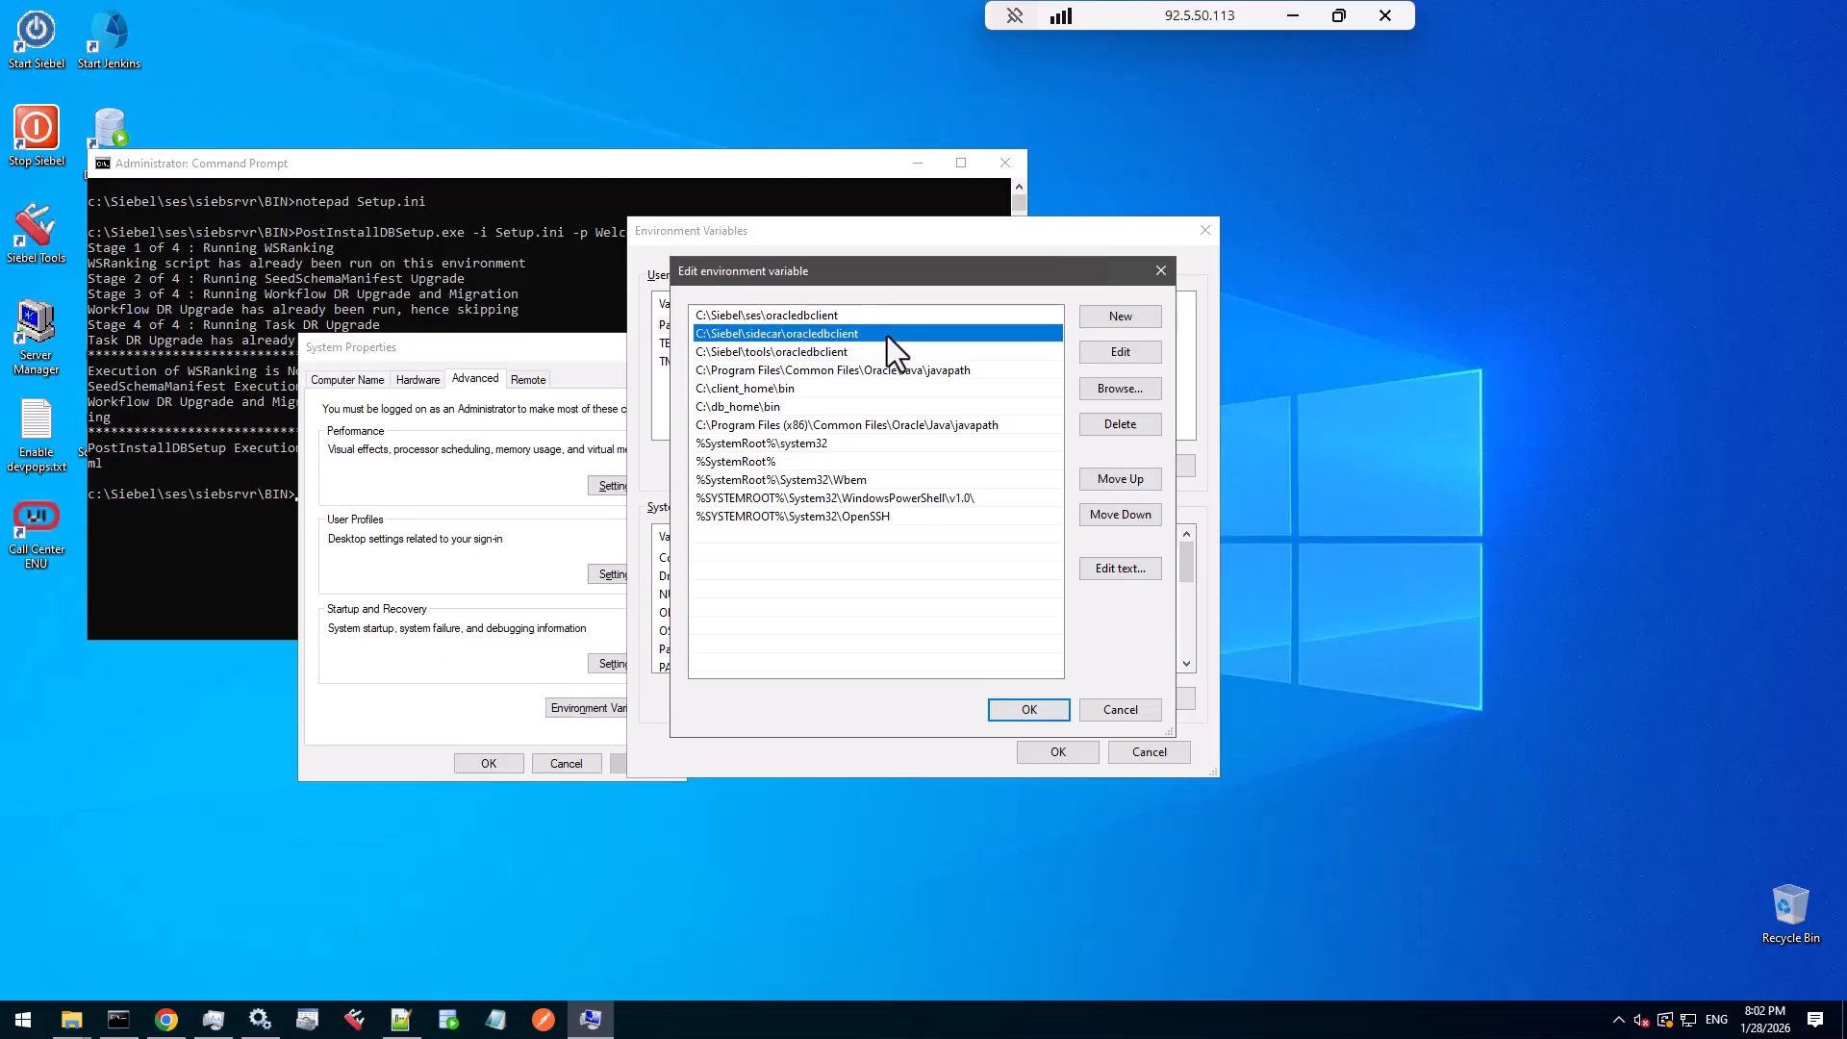
{"action": "left_click", "coordinate": [887, 356]}
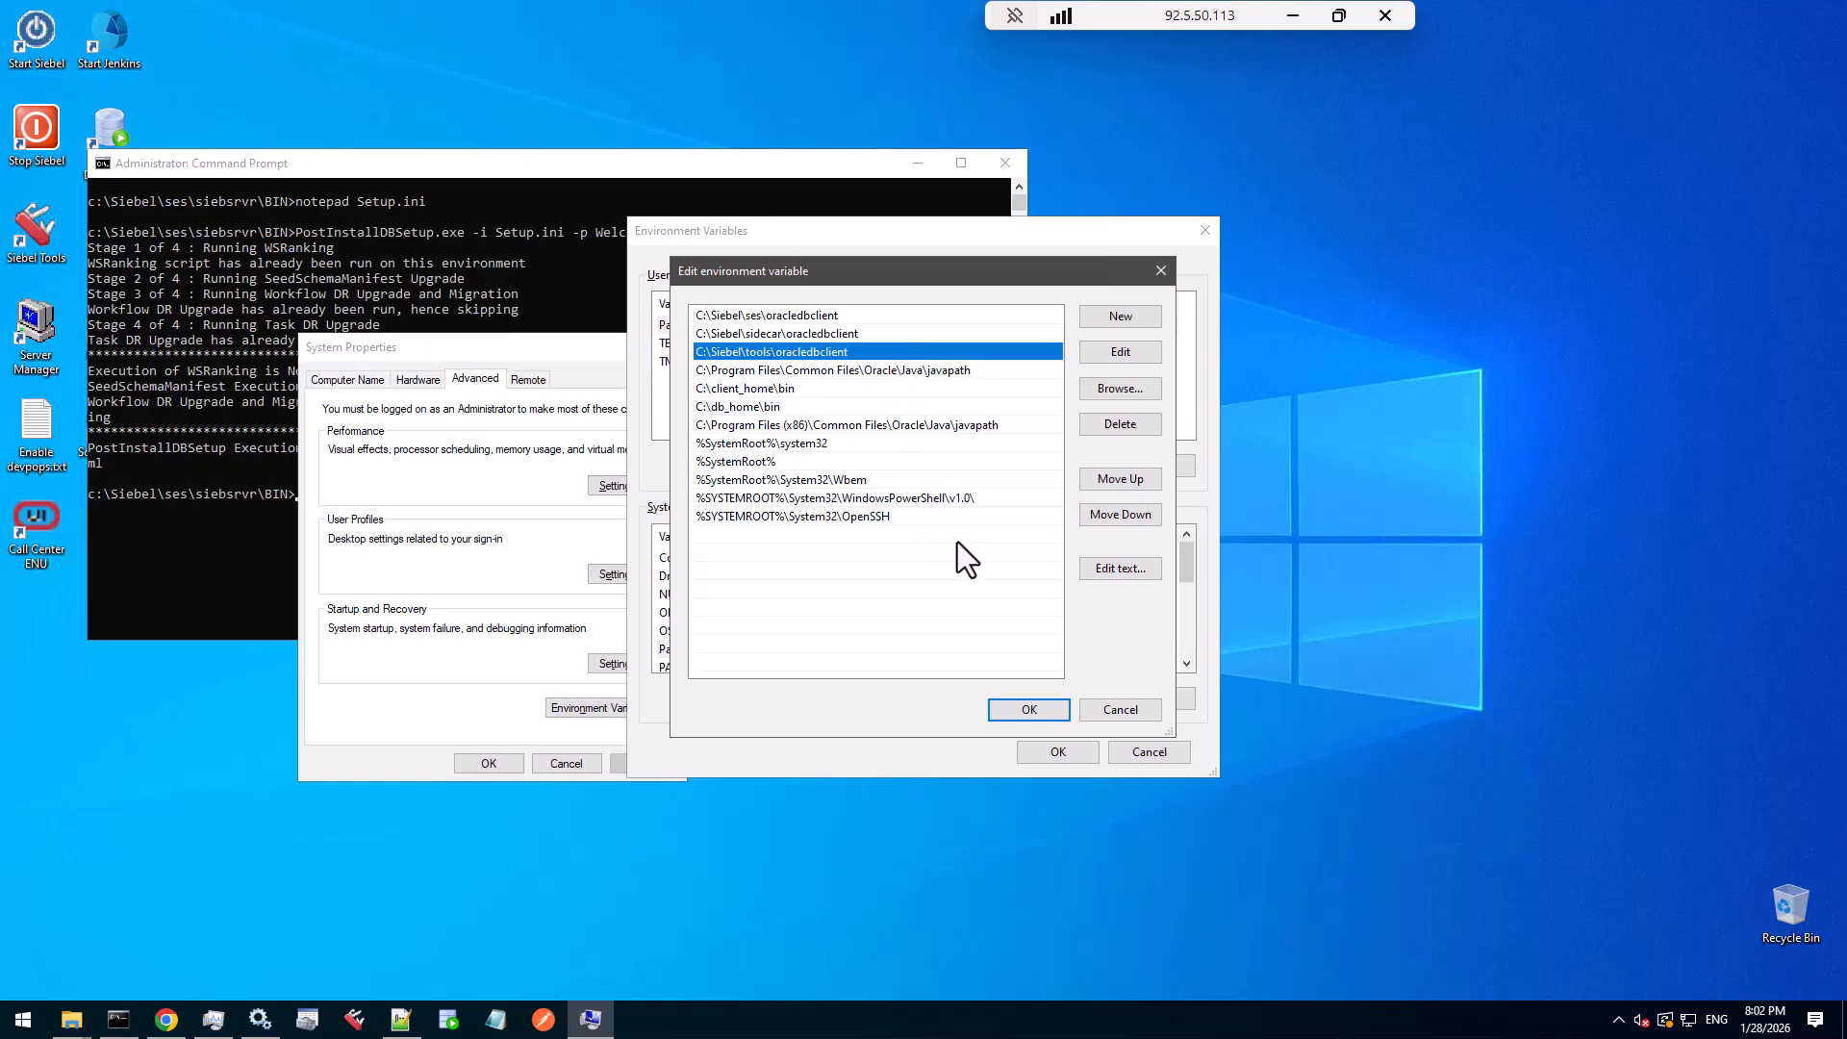
{"action": "left_click", "coordinate": [917, 338]}
{"action": "left_click", "coordinate": [915, 350]}
{"action": "left_click", "coordinate": [916, 319]}
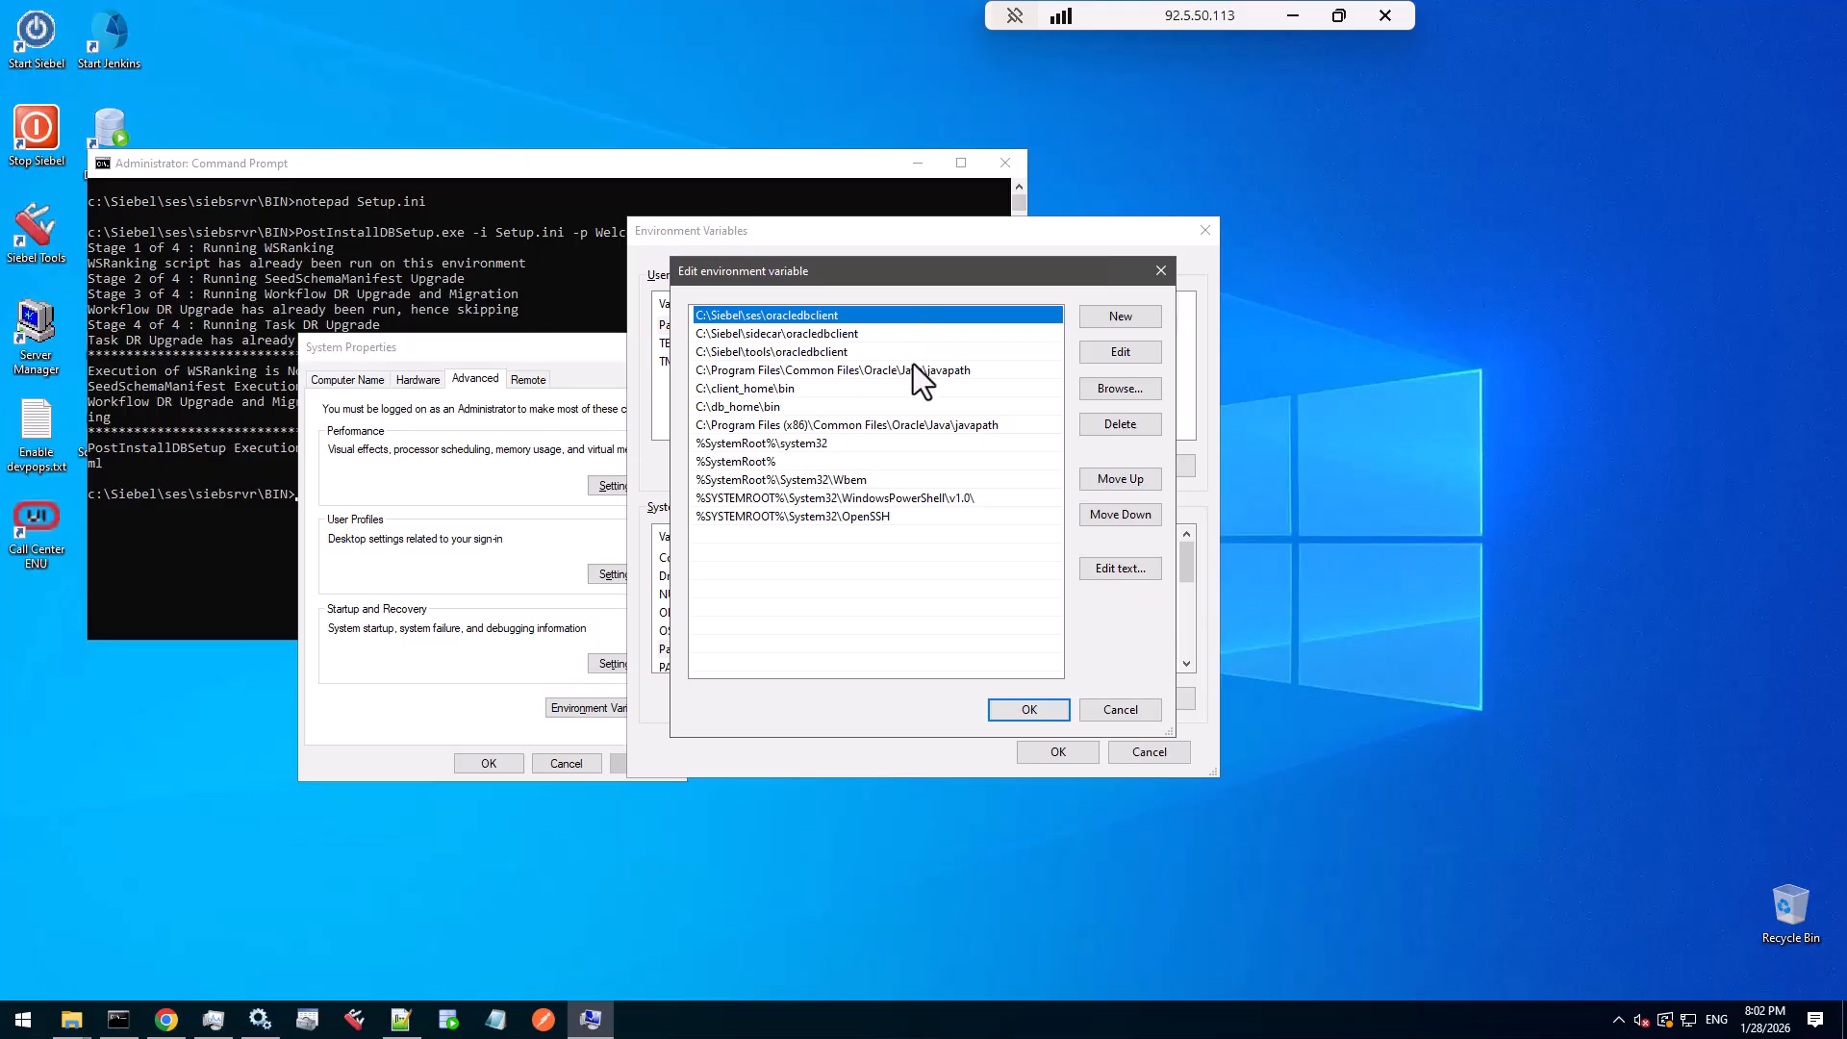
{"action": "left_click", "coordinate": [1139, 714]}
- Cancel Environment Variables, then open the PostInstallDBSetup HTML report from the siebsrvr log folder
{"action": "left_click", "coordinate": [1146, 753]}
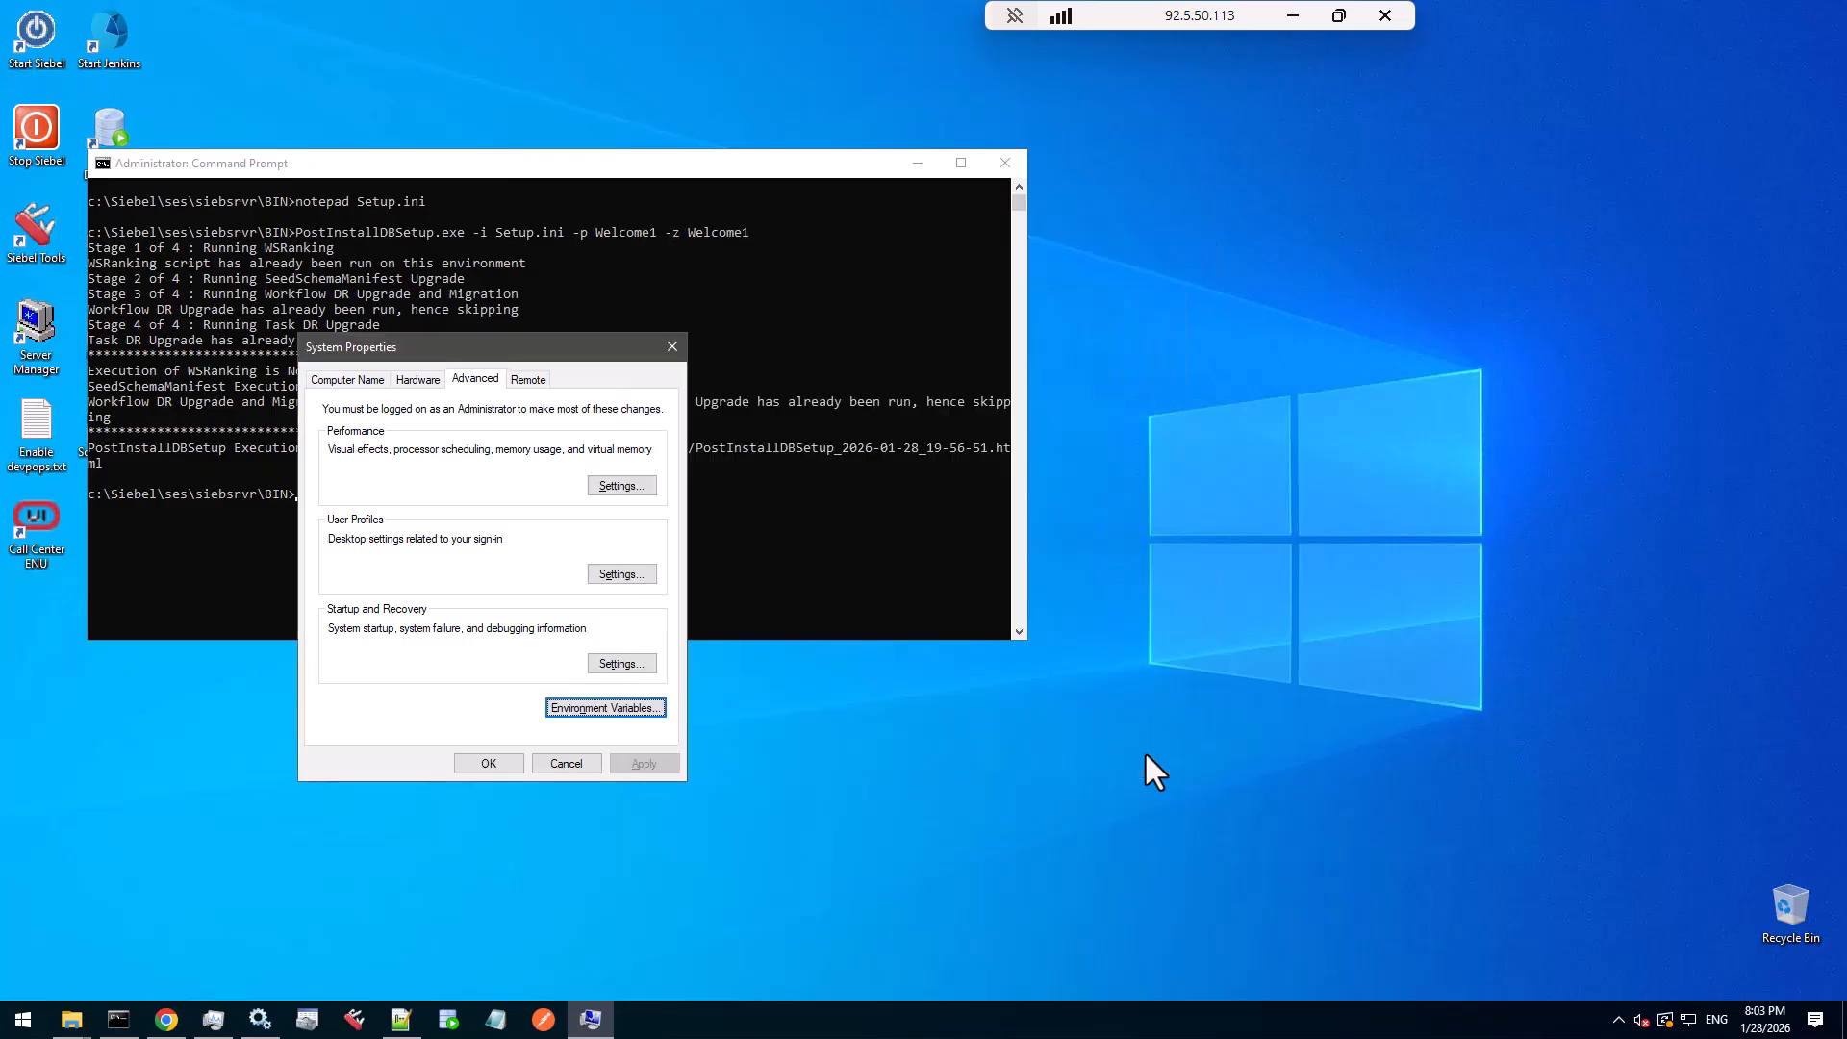
{"action": "left_click", "coordinate": [550, 169]}
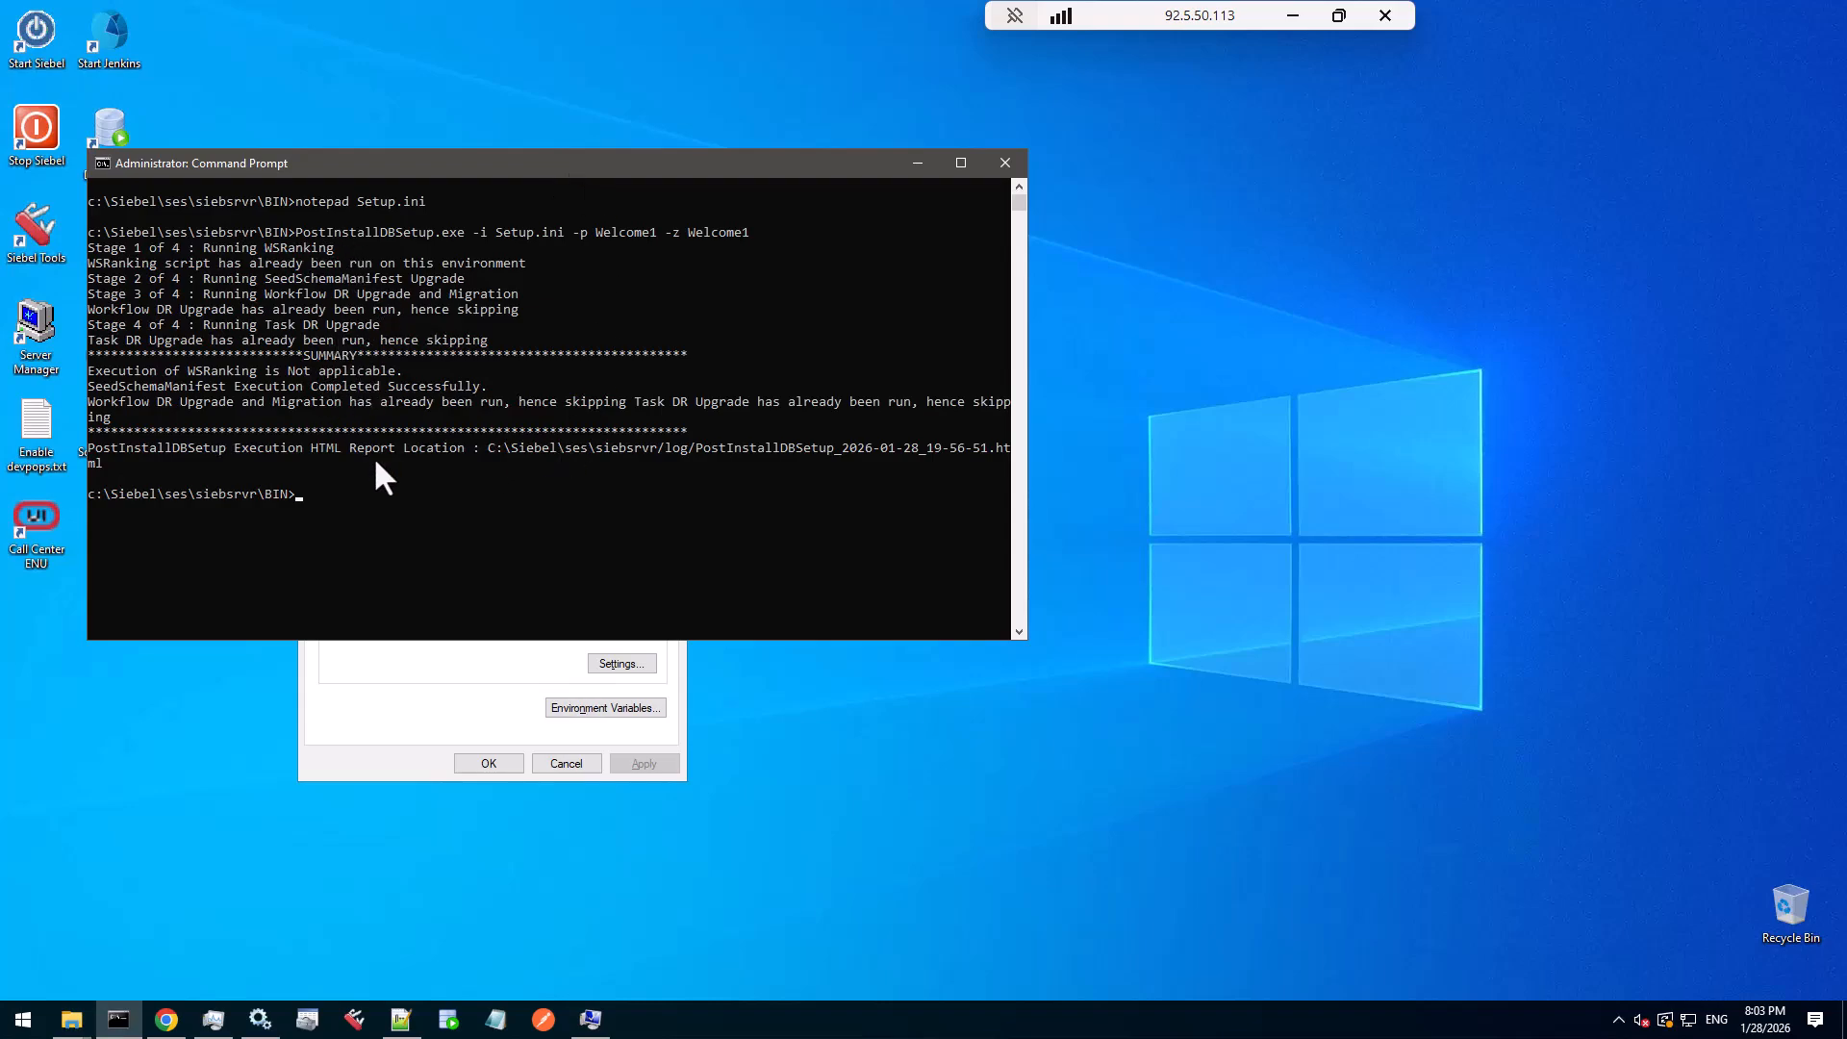
{"action": "left_click", "coordinate": [73, 1019]}
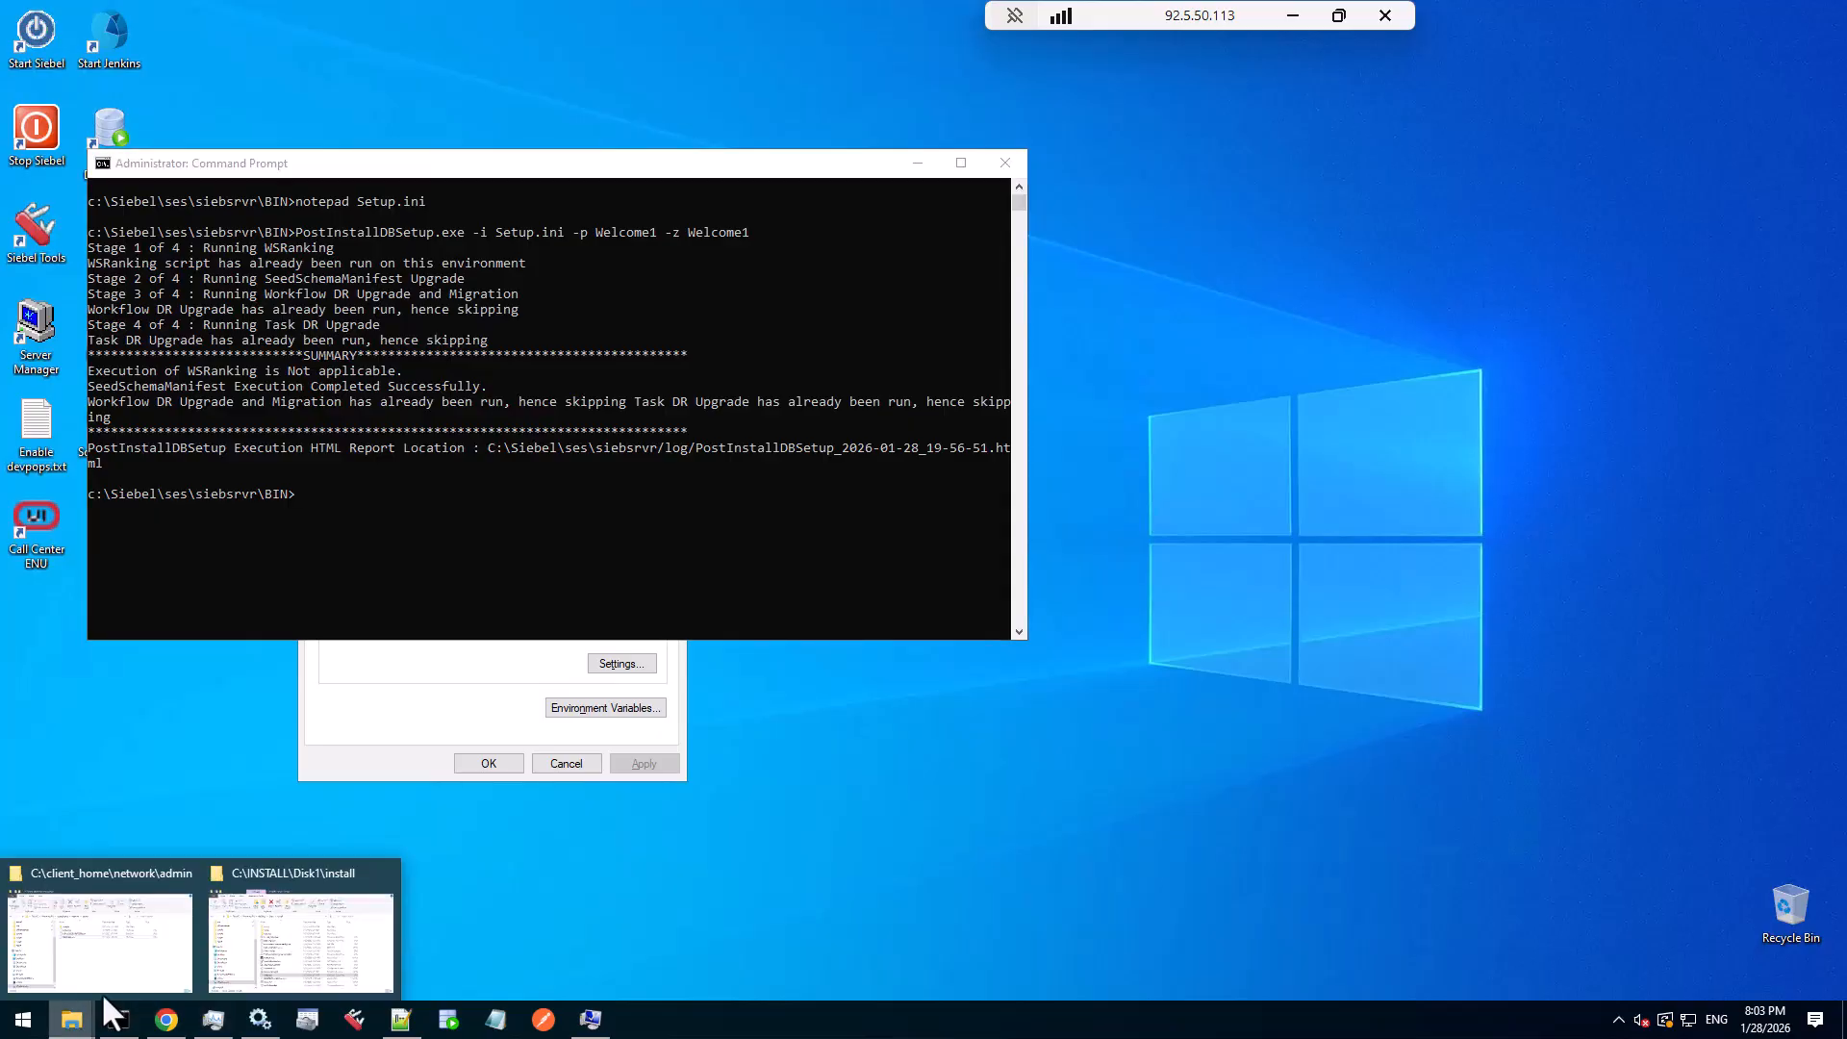
{"action": "left_click", "coordinate": [118, 937]}
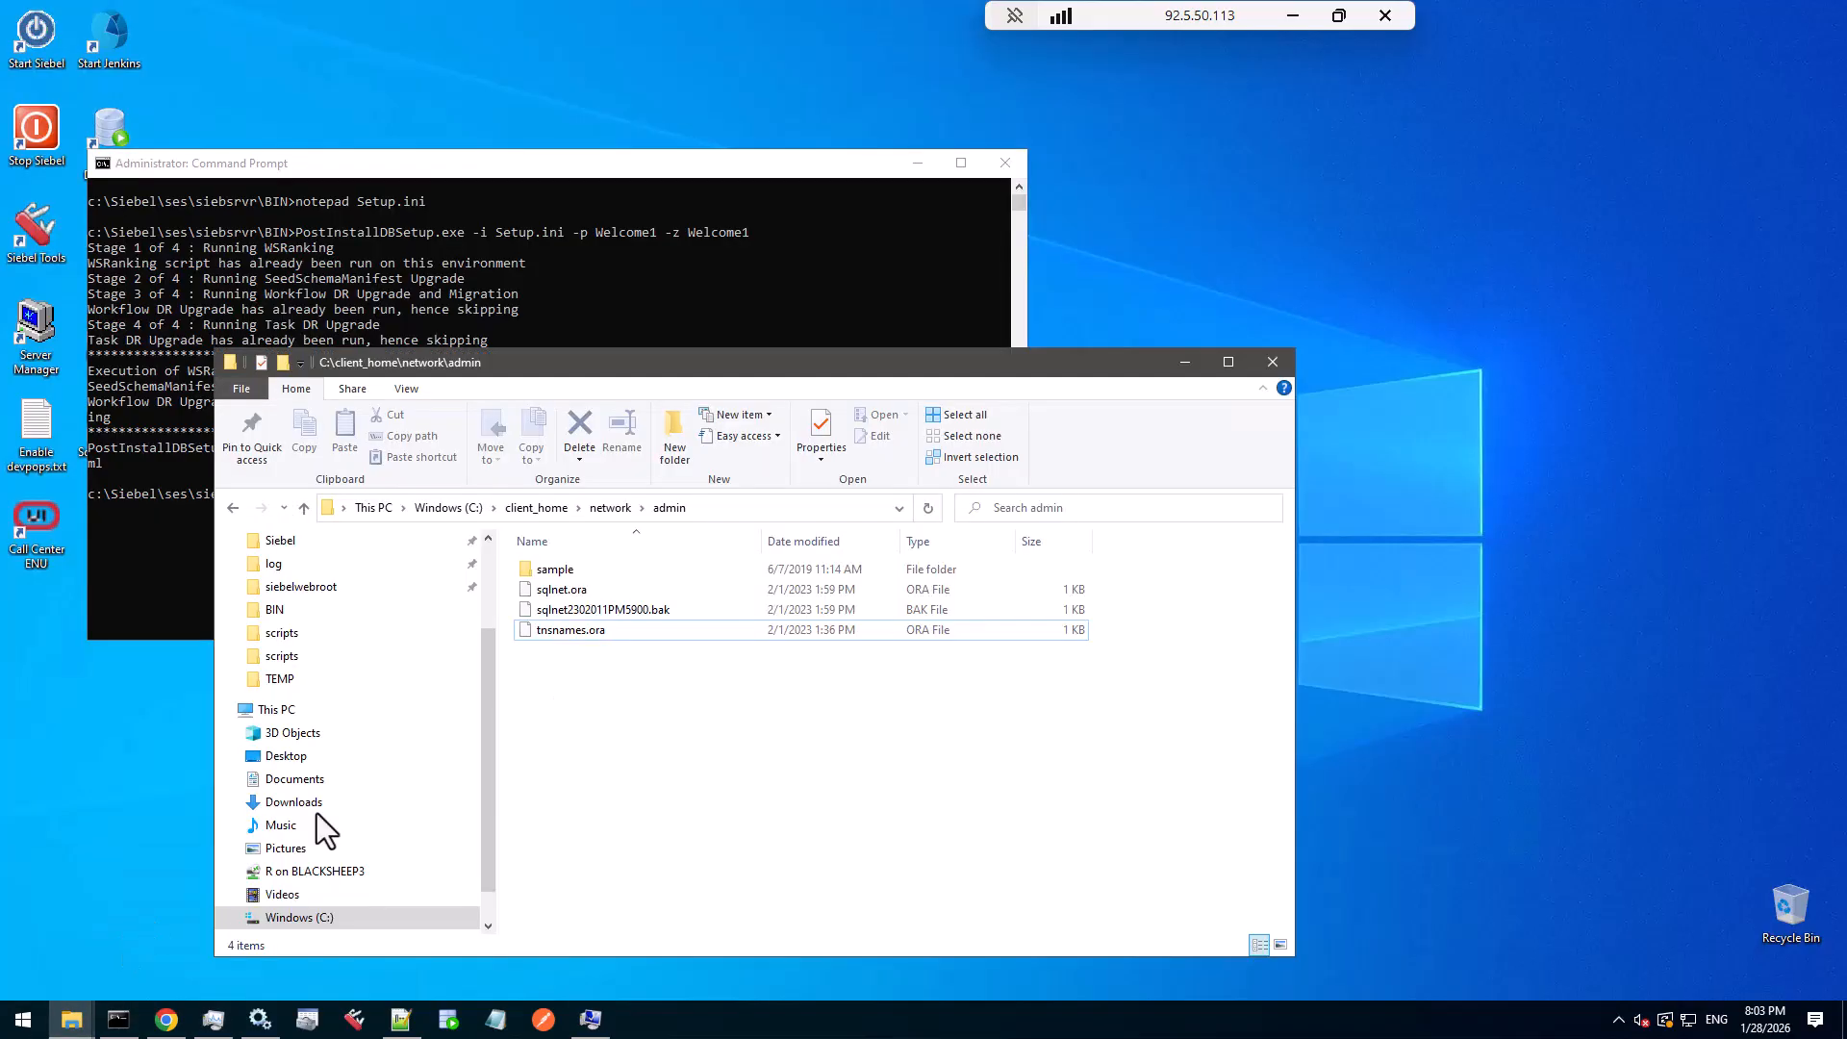
{"action": "left_click", "coordinate": [306, 566]}
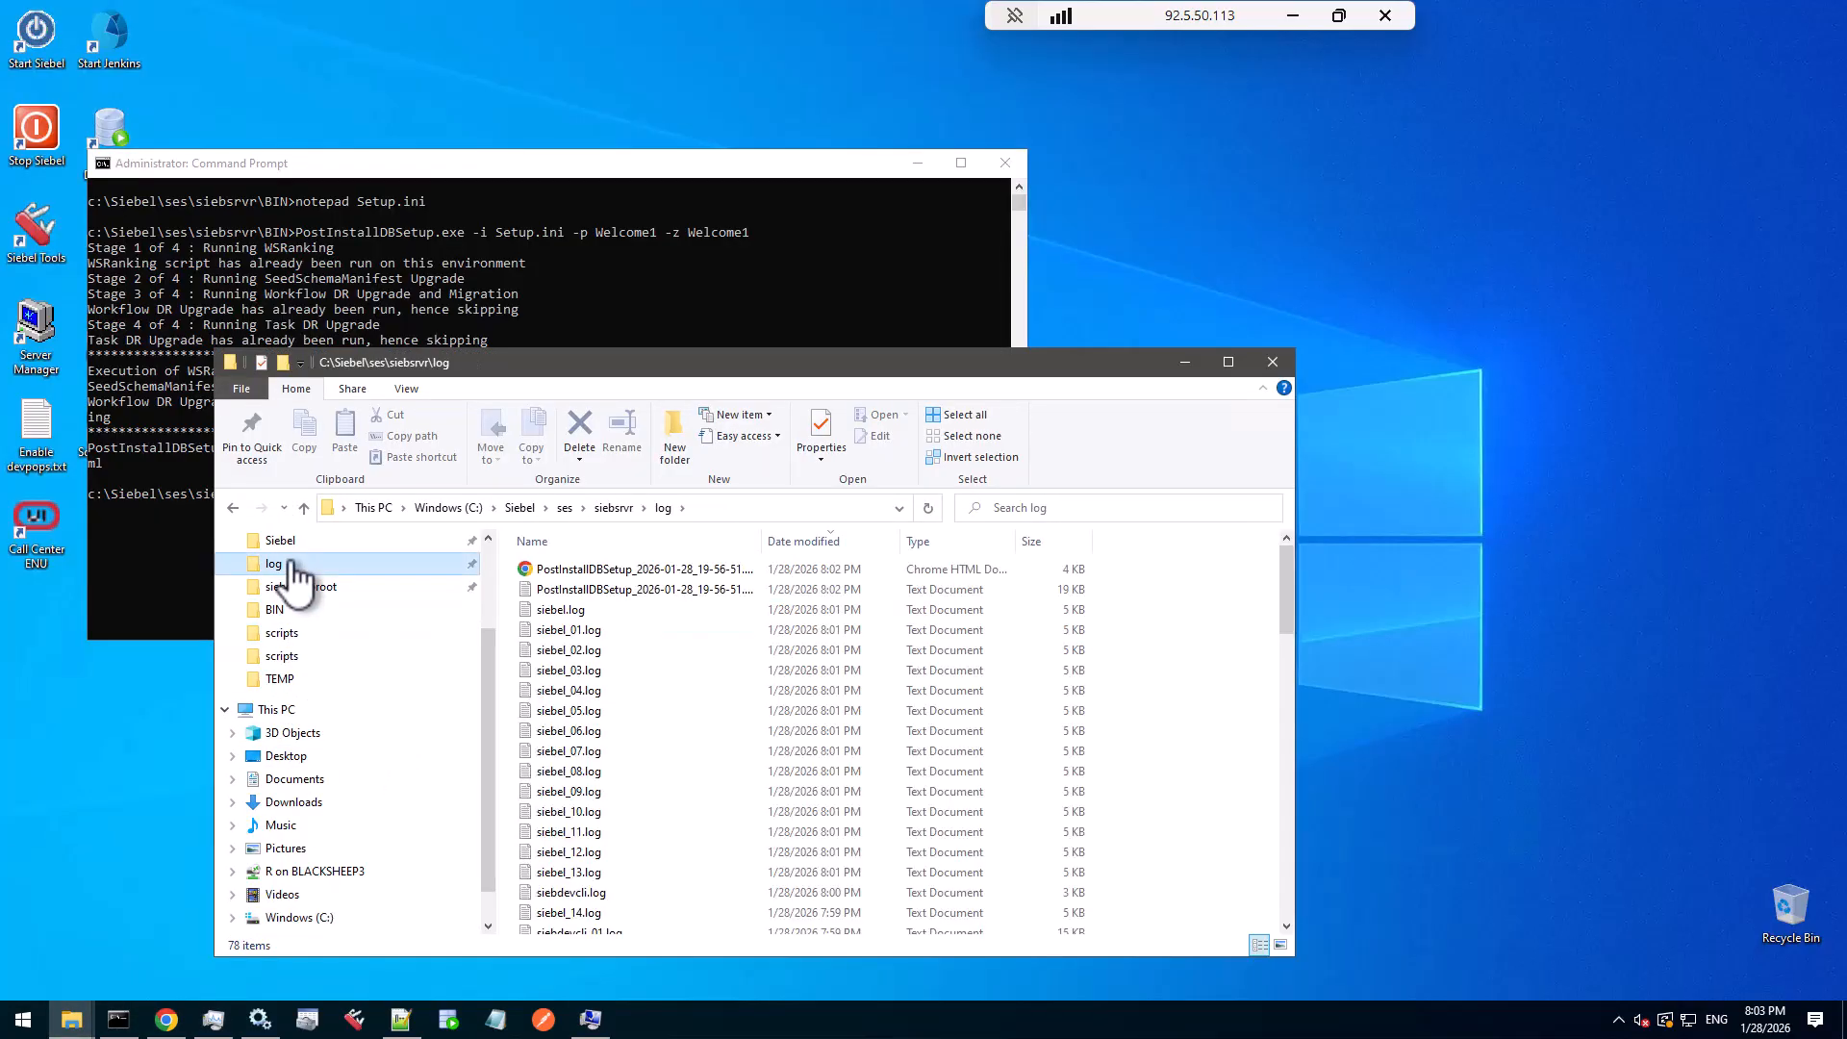
{"action": "double_click", "coordinate": [589, 571]}
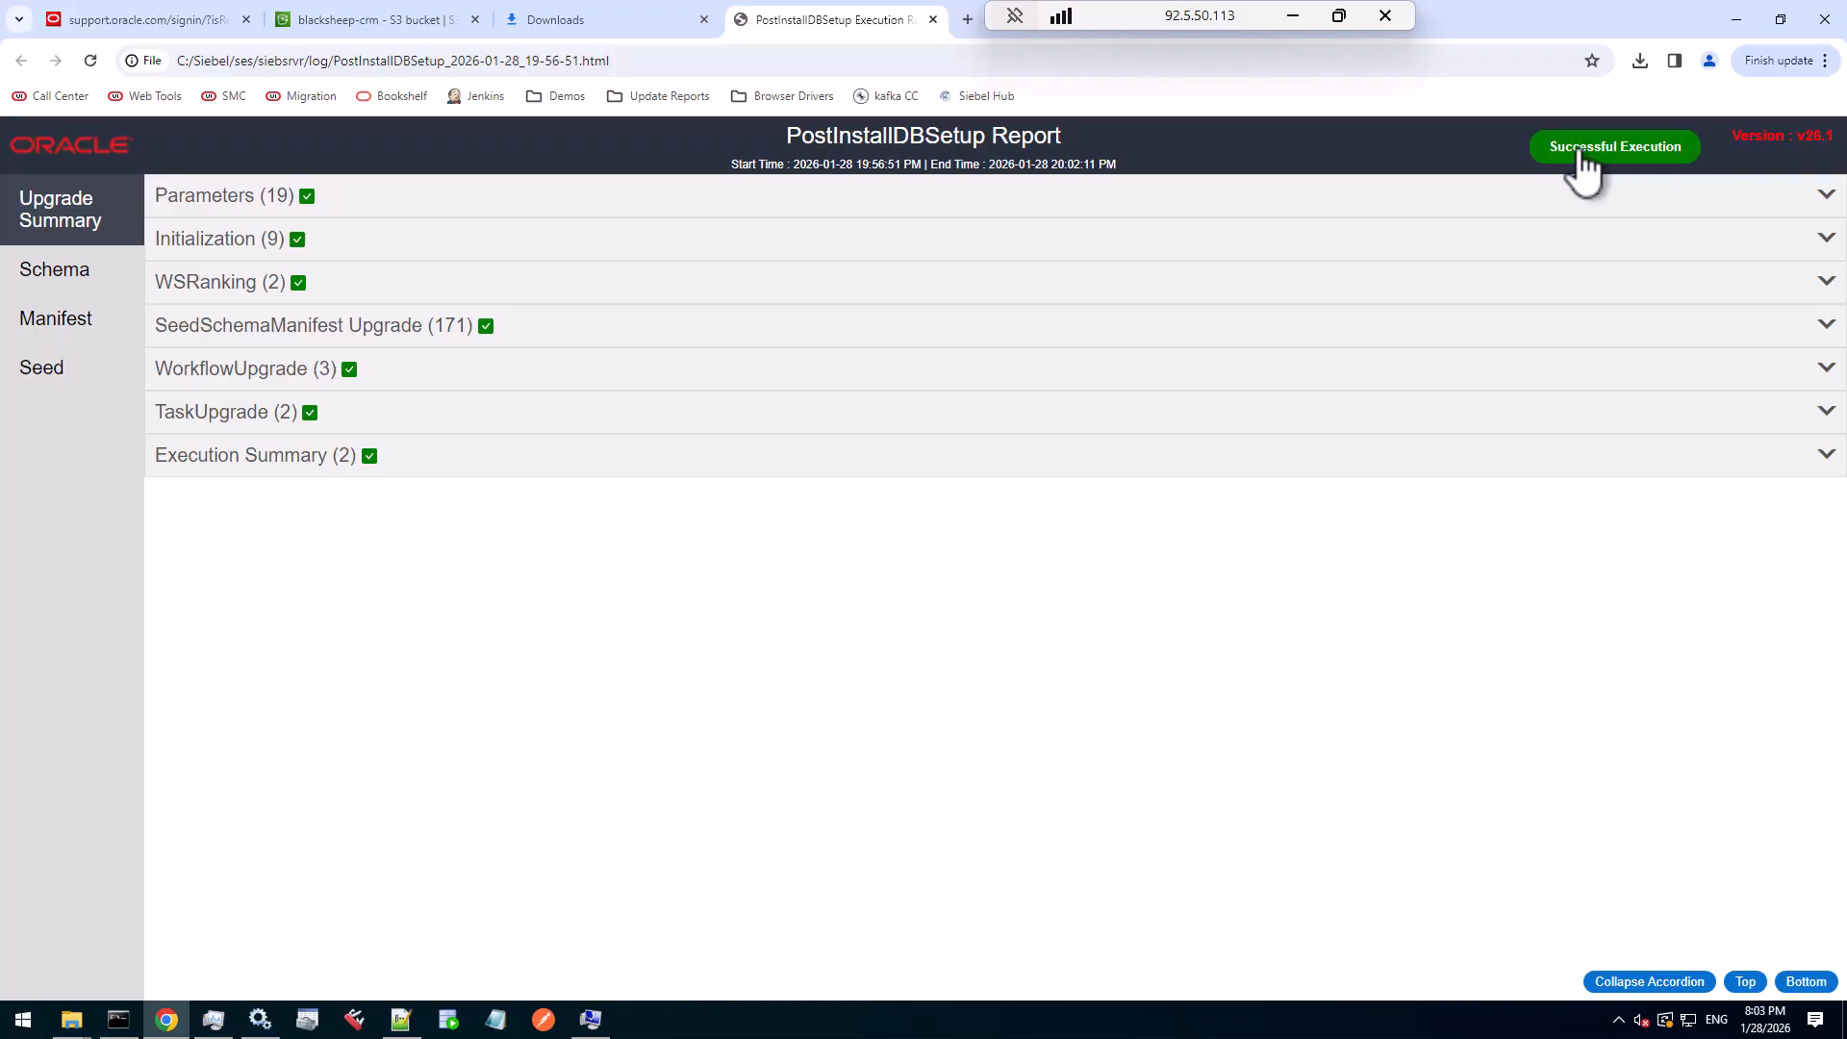
- Browse the report's Schema, Manifest and Seed pages, expanding S_CTG_APP_REL, then return to Schema
{"action": "left_click", "coordinate": [92, 284]}
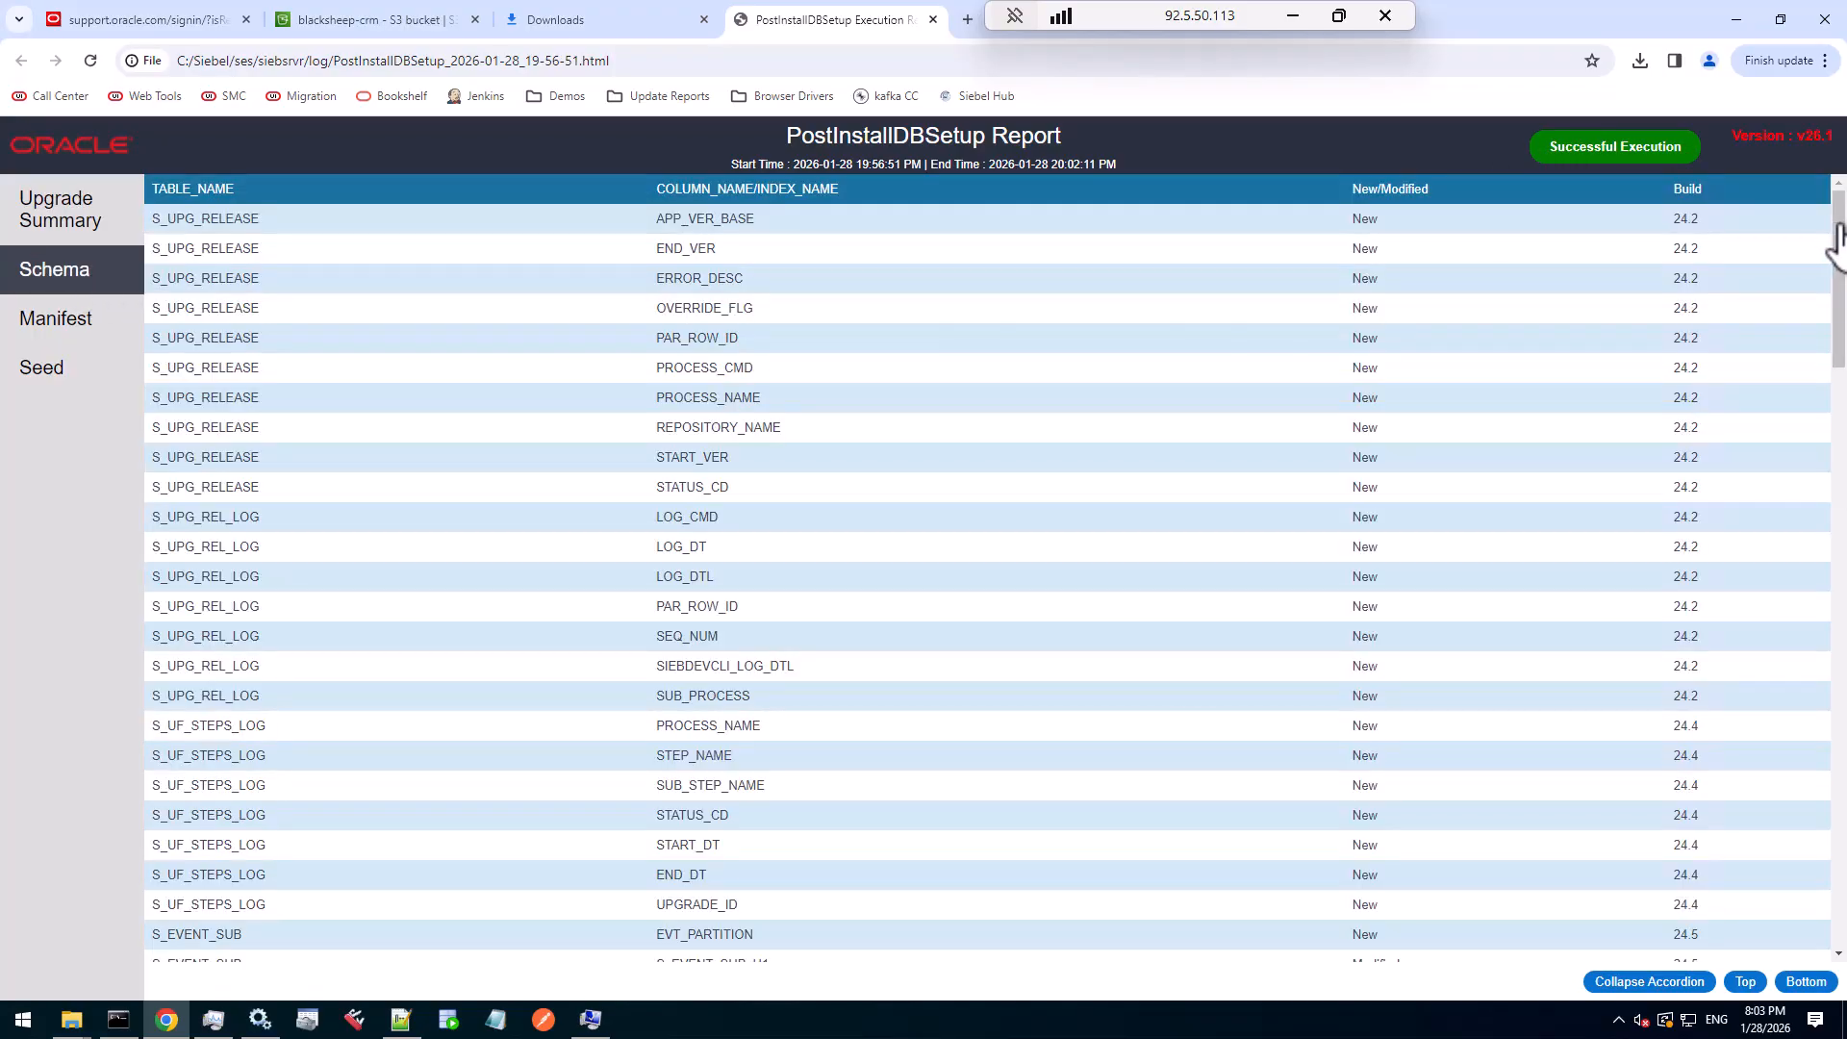
{"action": "mouse_move", "coordinate": [1835, 236]}
{"action": "left_mouse_down"}
{"action": "mouse_move", "coordinate": [1837, 885]}
{"action": "mouse_move", "coordinate": [1835, 231]}
{"action": "left_mouse_up"}
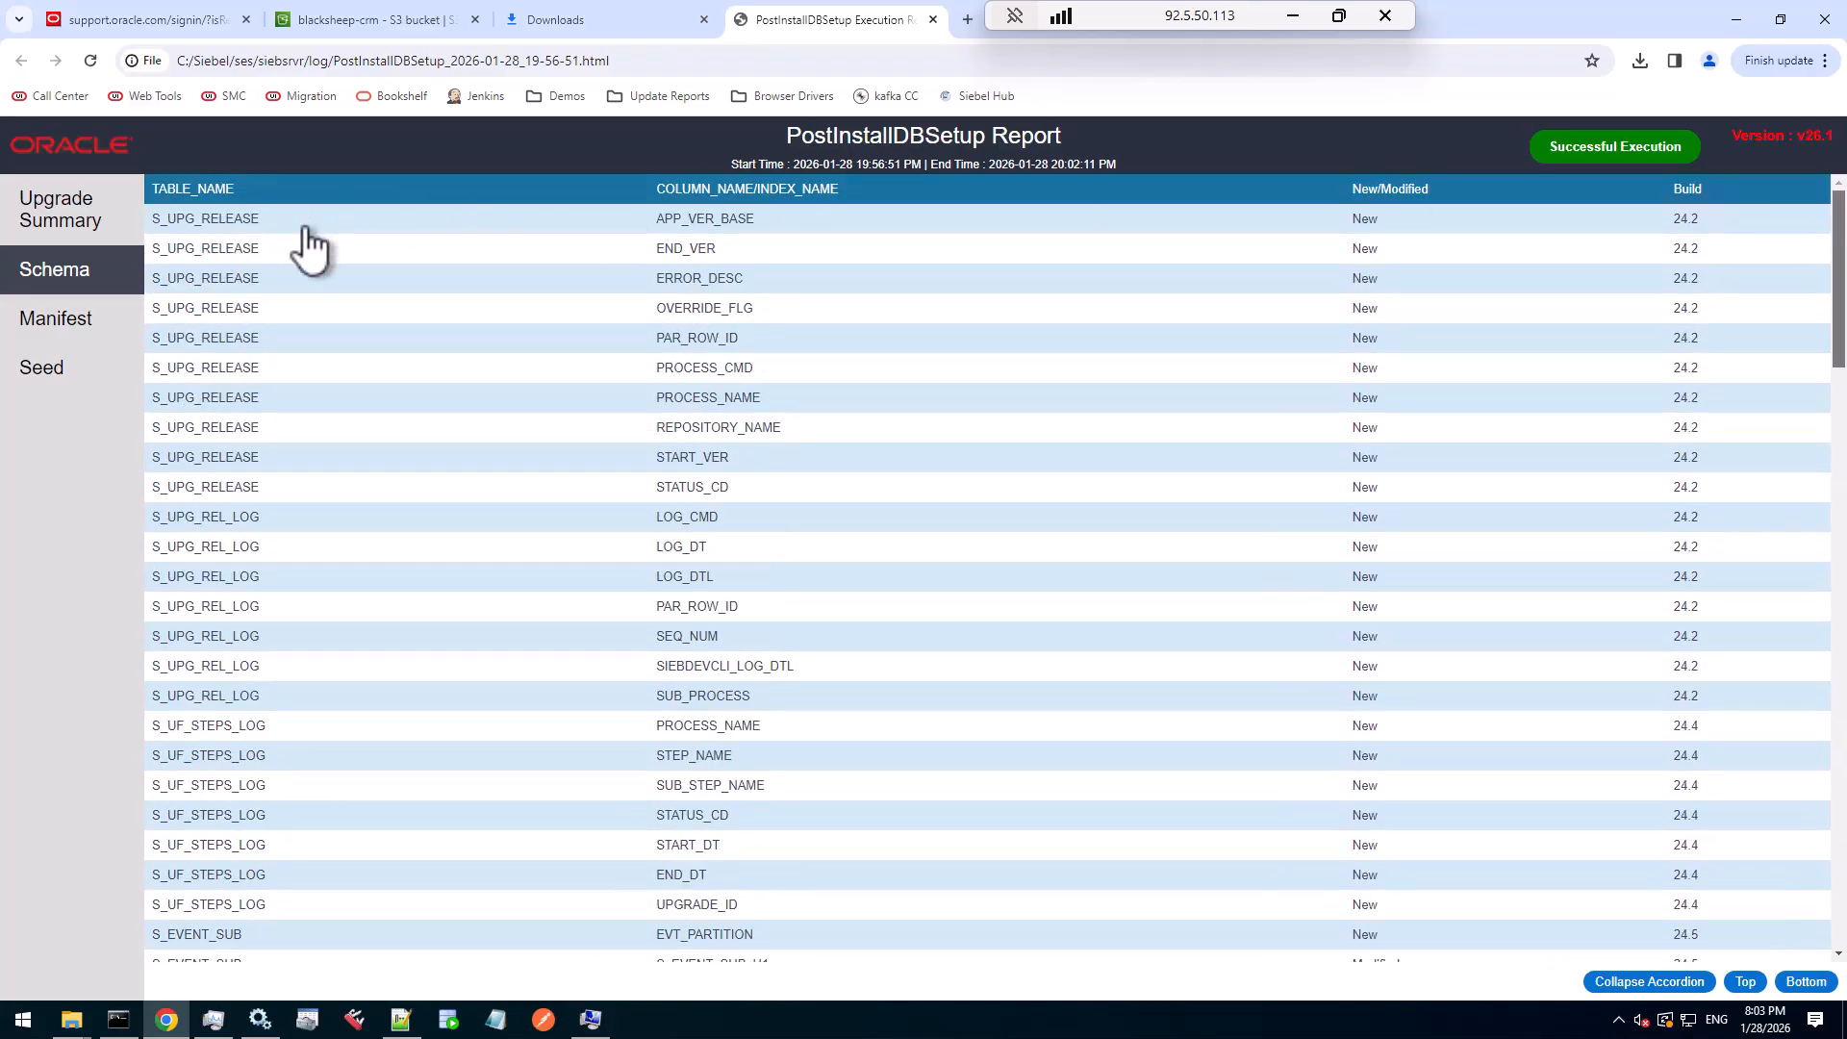
{"action": "left_click", "coordinate": [87, 330]}
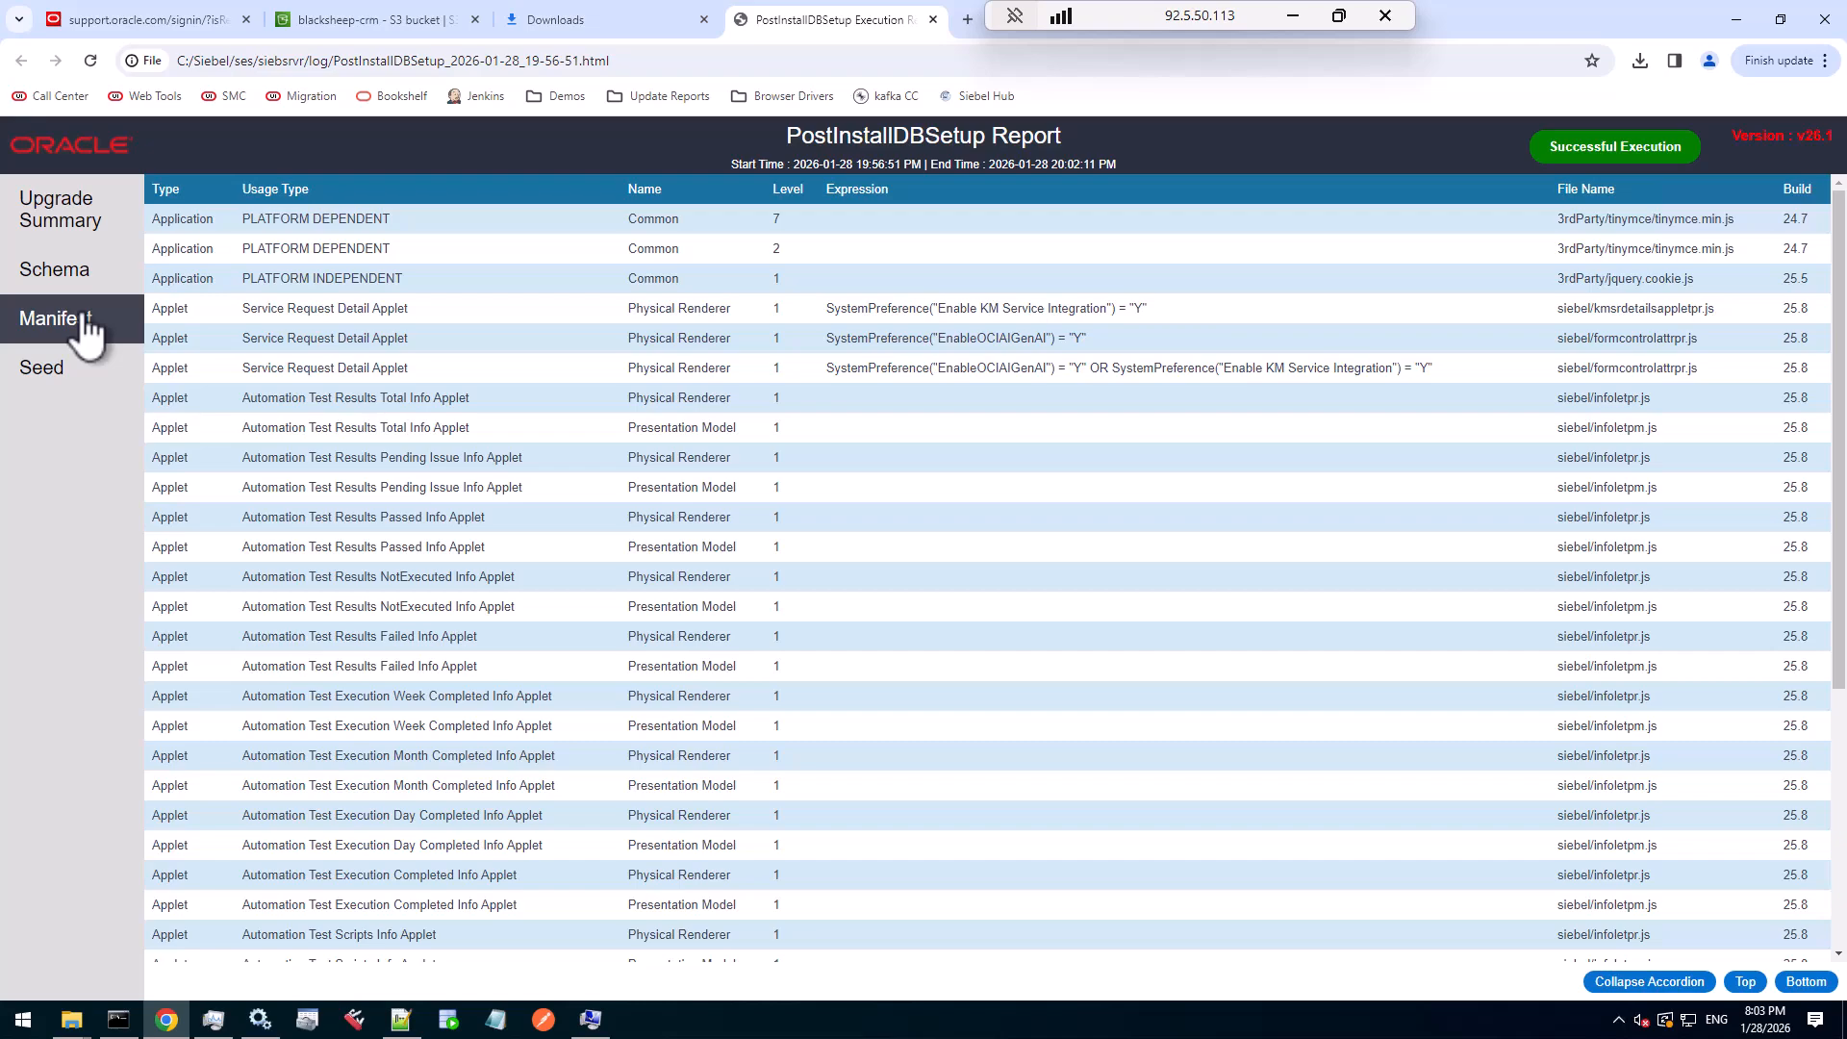
{"action": "left_click_drag", "start_coordinate": [1837, 495], "coordinate": [1818, 269]}
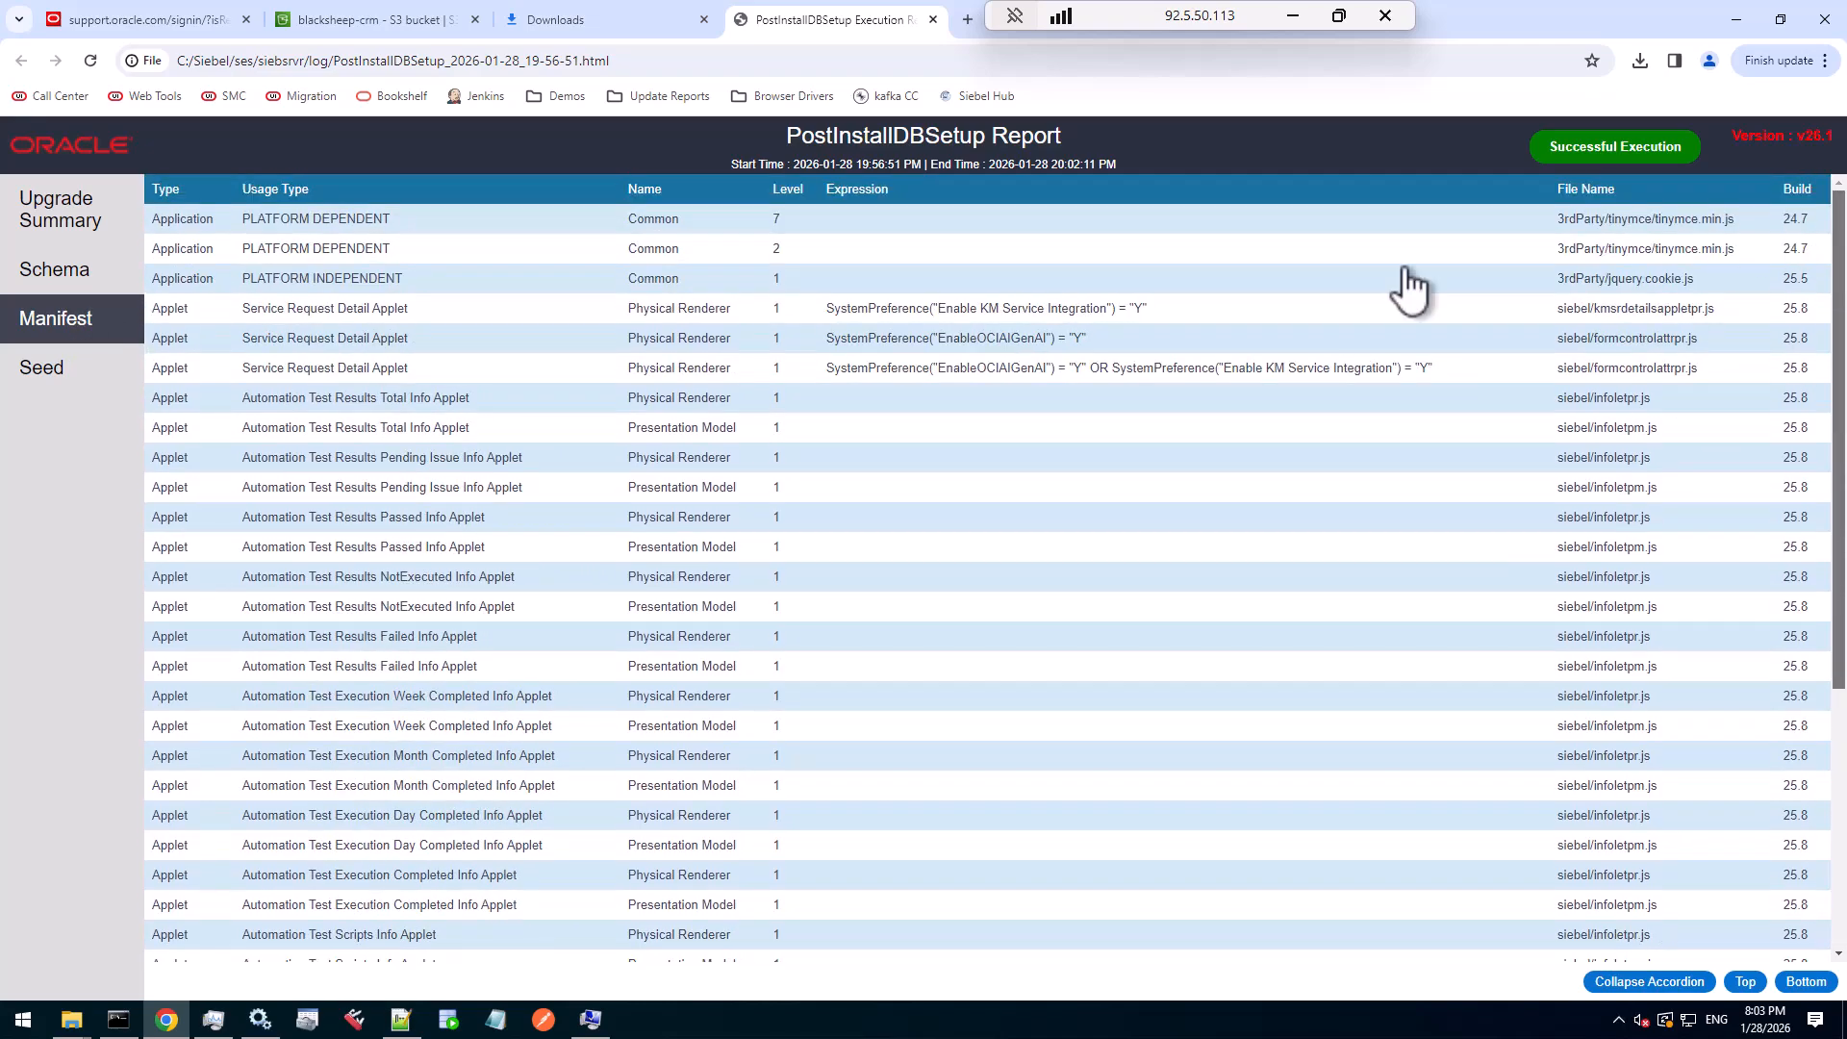
{"action": "left_click", "coordinate": [44, 380]}
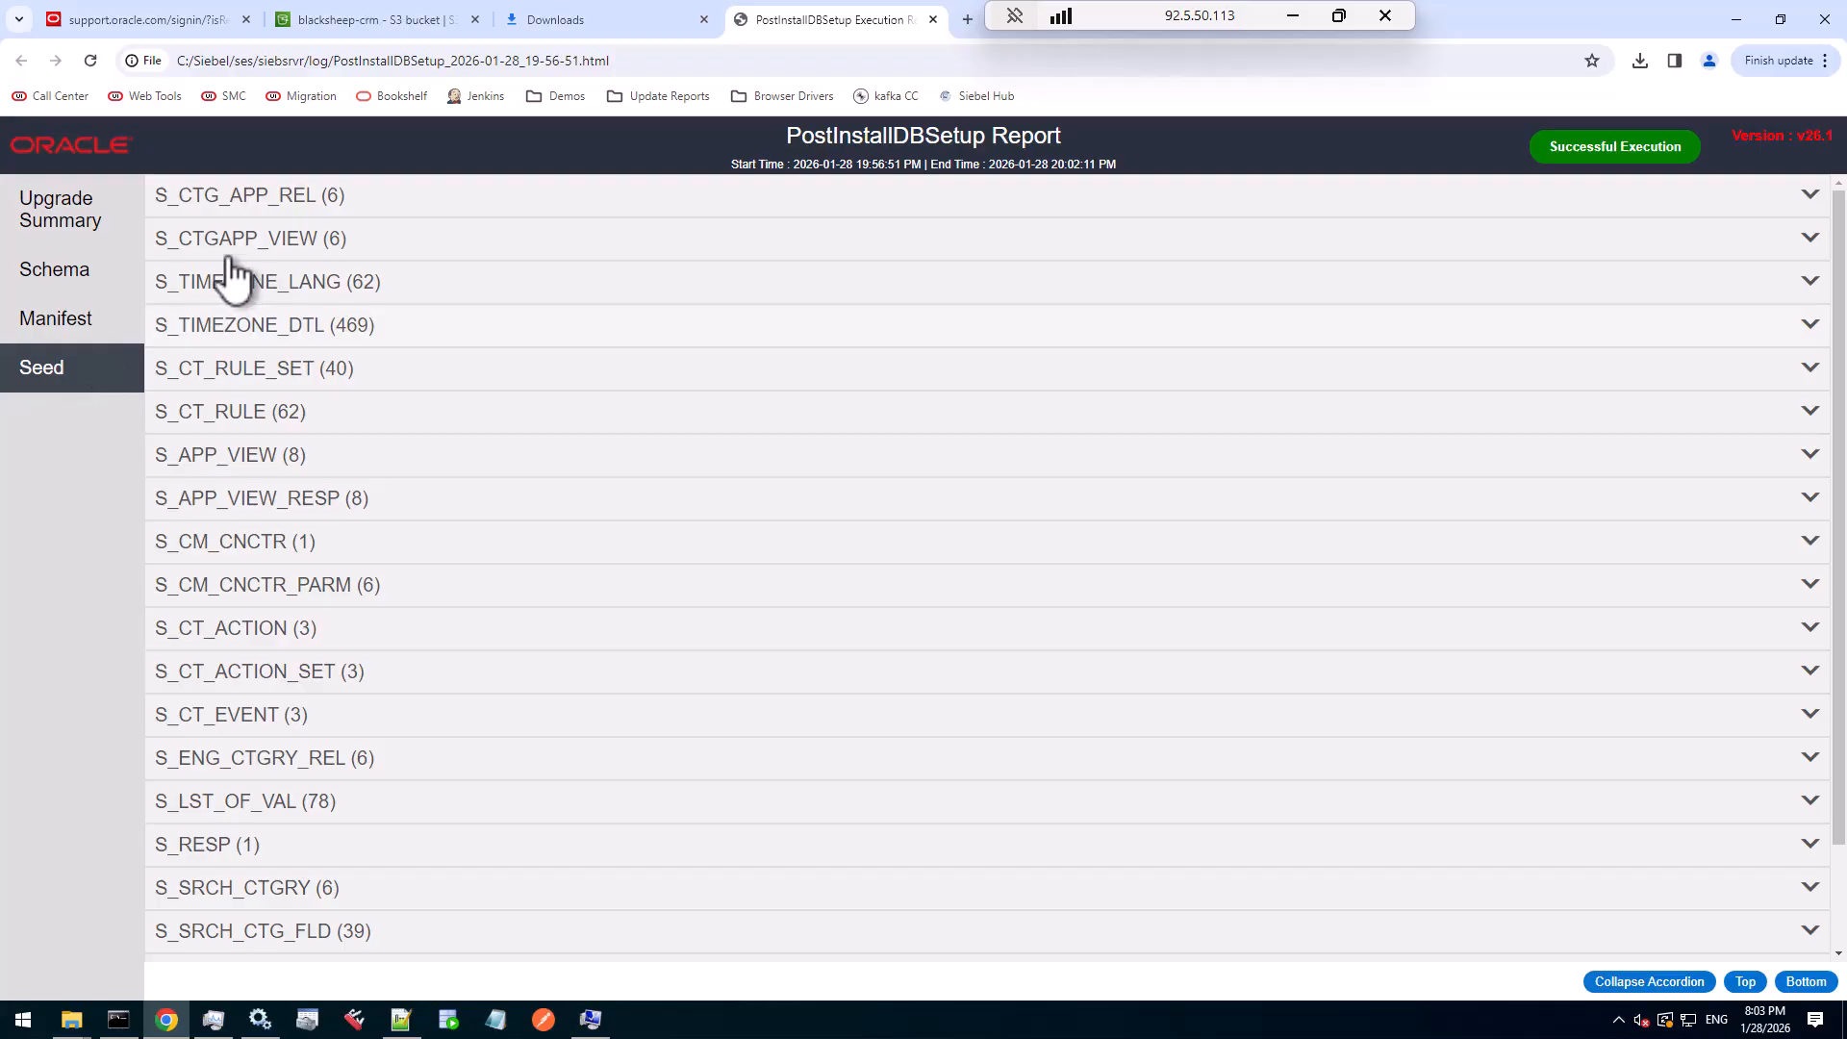
{"action": "left_click", "coordinate": [242, 202]}
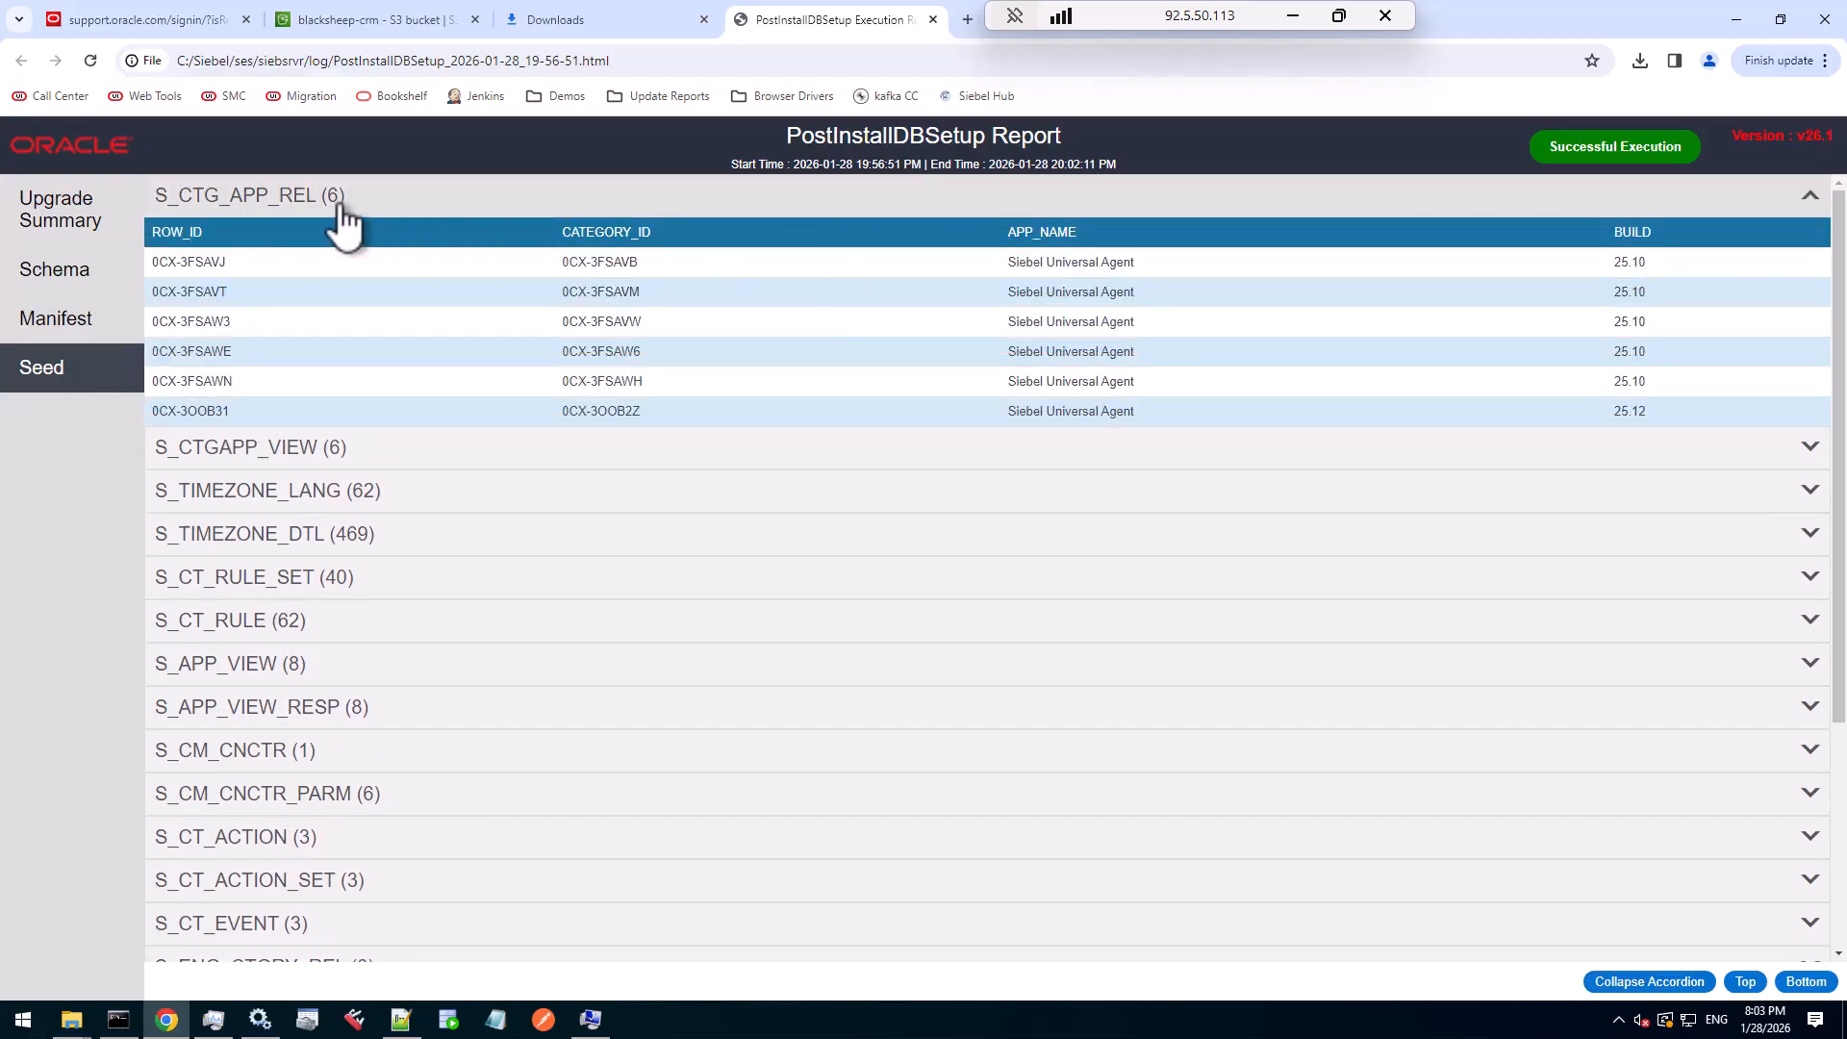
{"action": "left_click", "coordinate": [48, 269]}
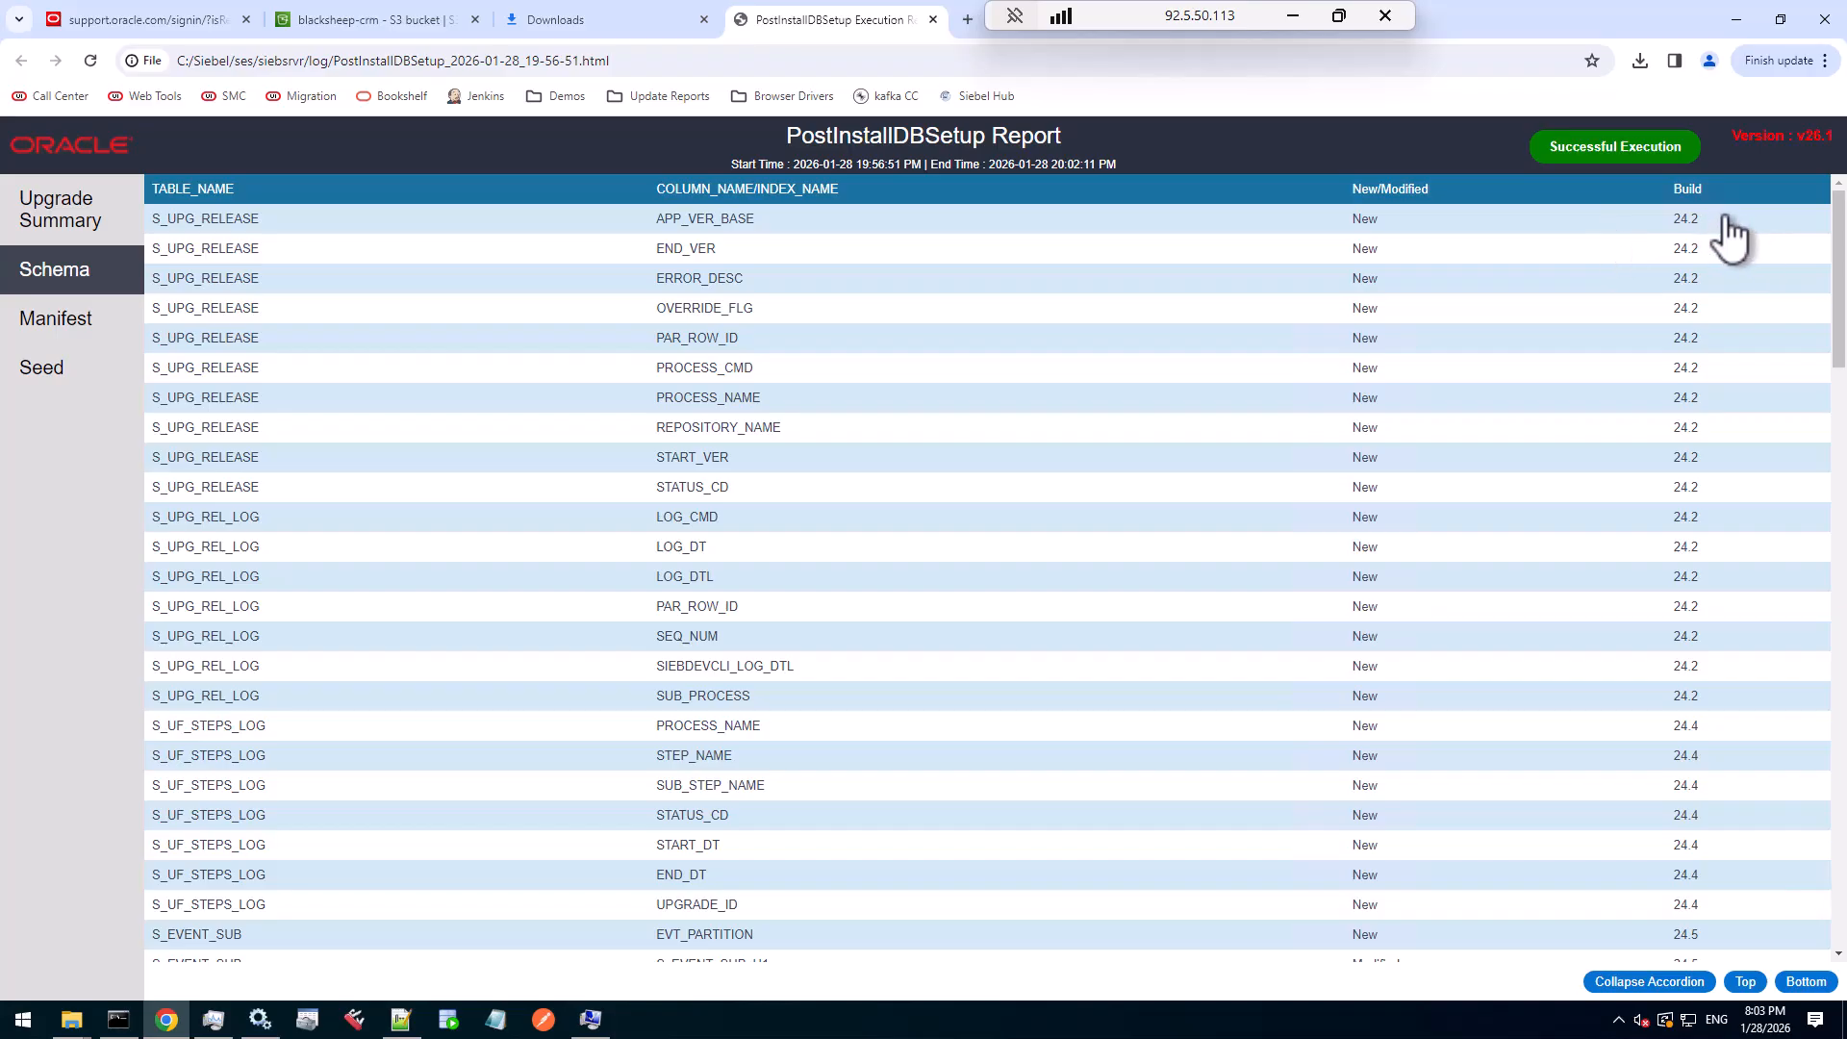
{"action": "double_click", "coordinate": [1669, 222]}
{"action": "scroll", "coordinate": [1756, 289], "scroll_direction": "down", "scroll_amount": 7}
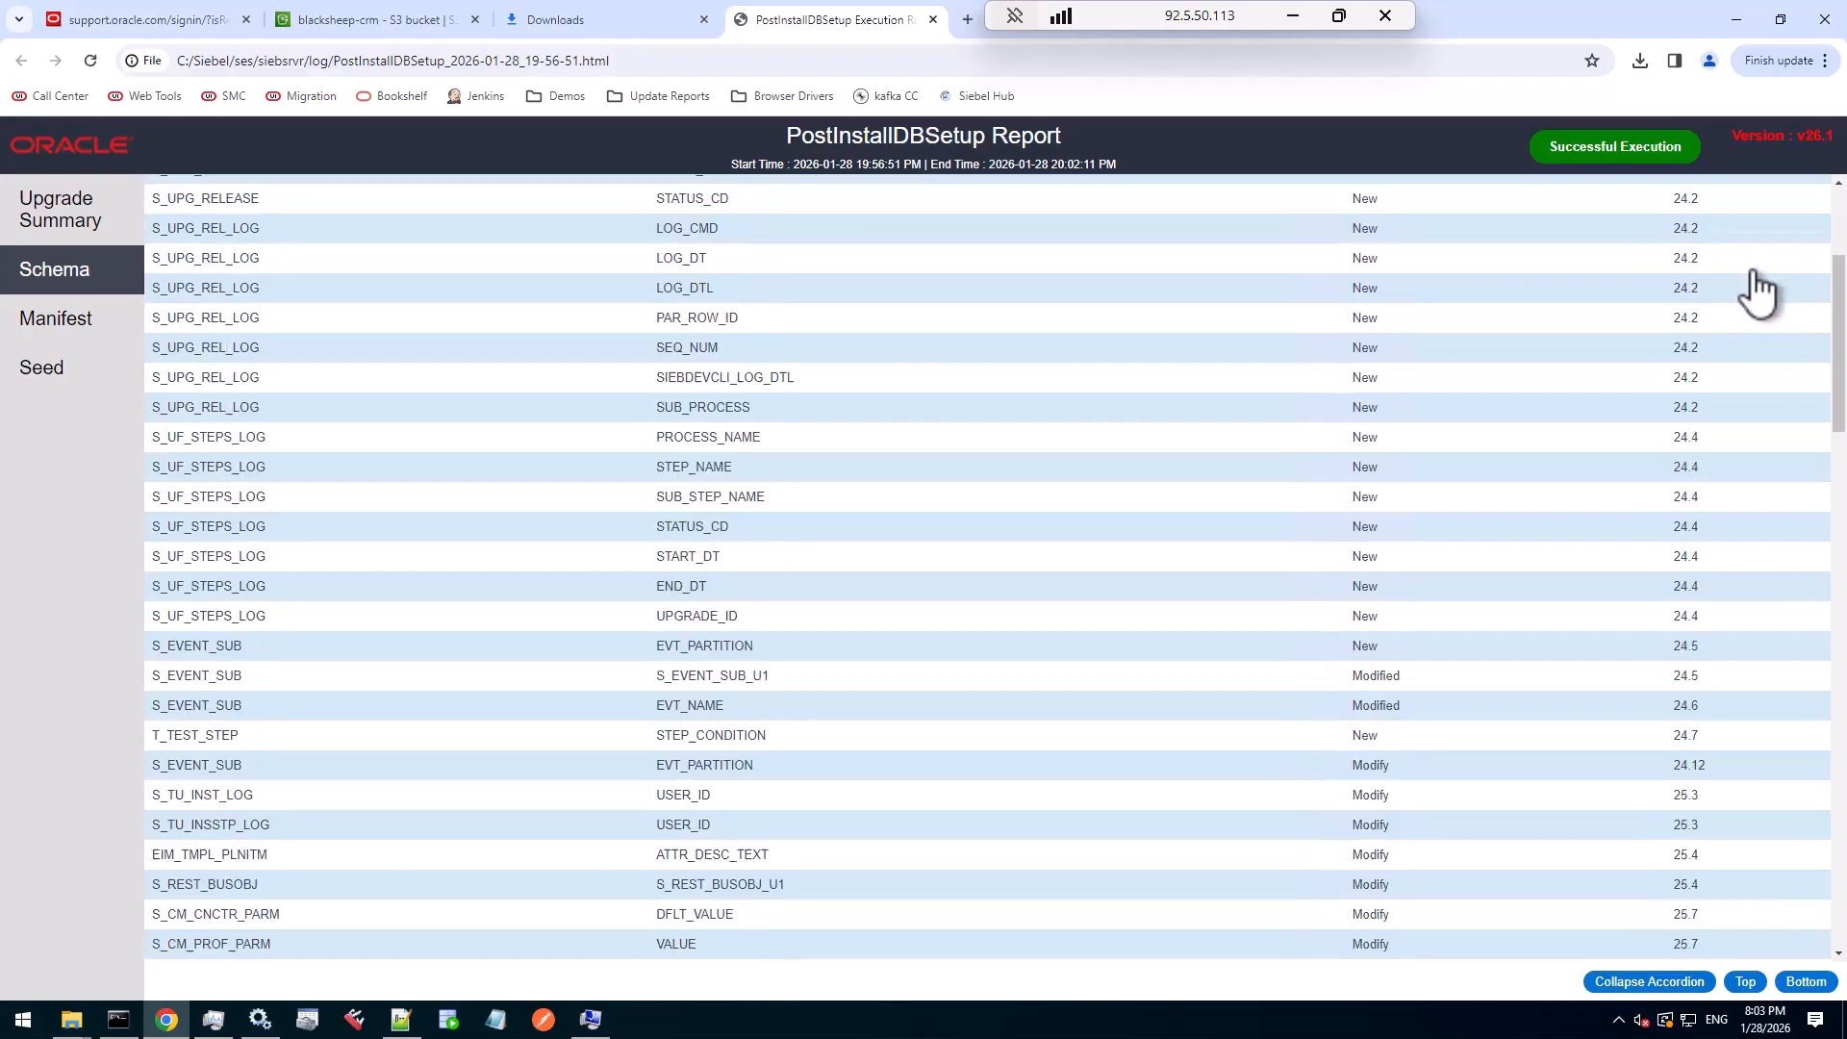
{"action": "scroll", "coordinate": [1806, 442], "scroll_direction": "down", "scroll_amount": 14}
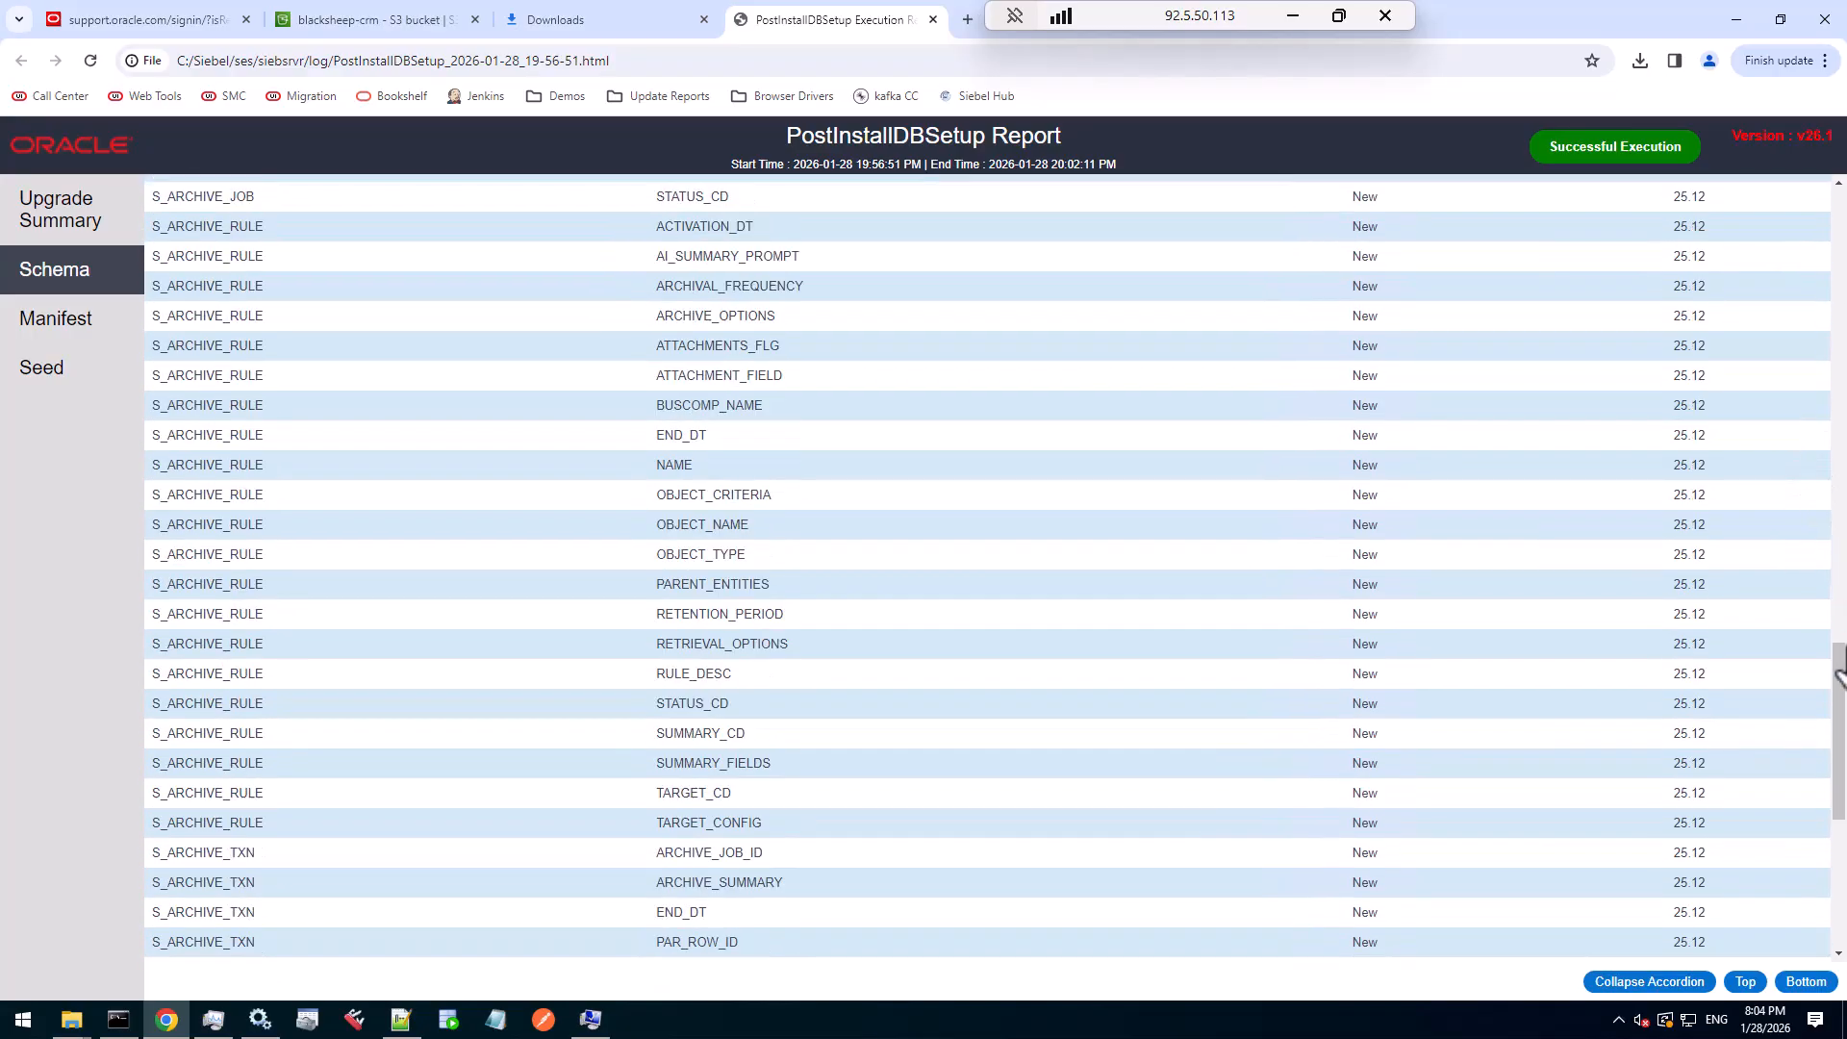
{"action": "left_click_drag", "start_coordinate": [1838, 674], "coordinate": [1837, 904]}
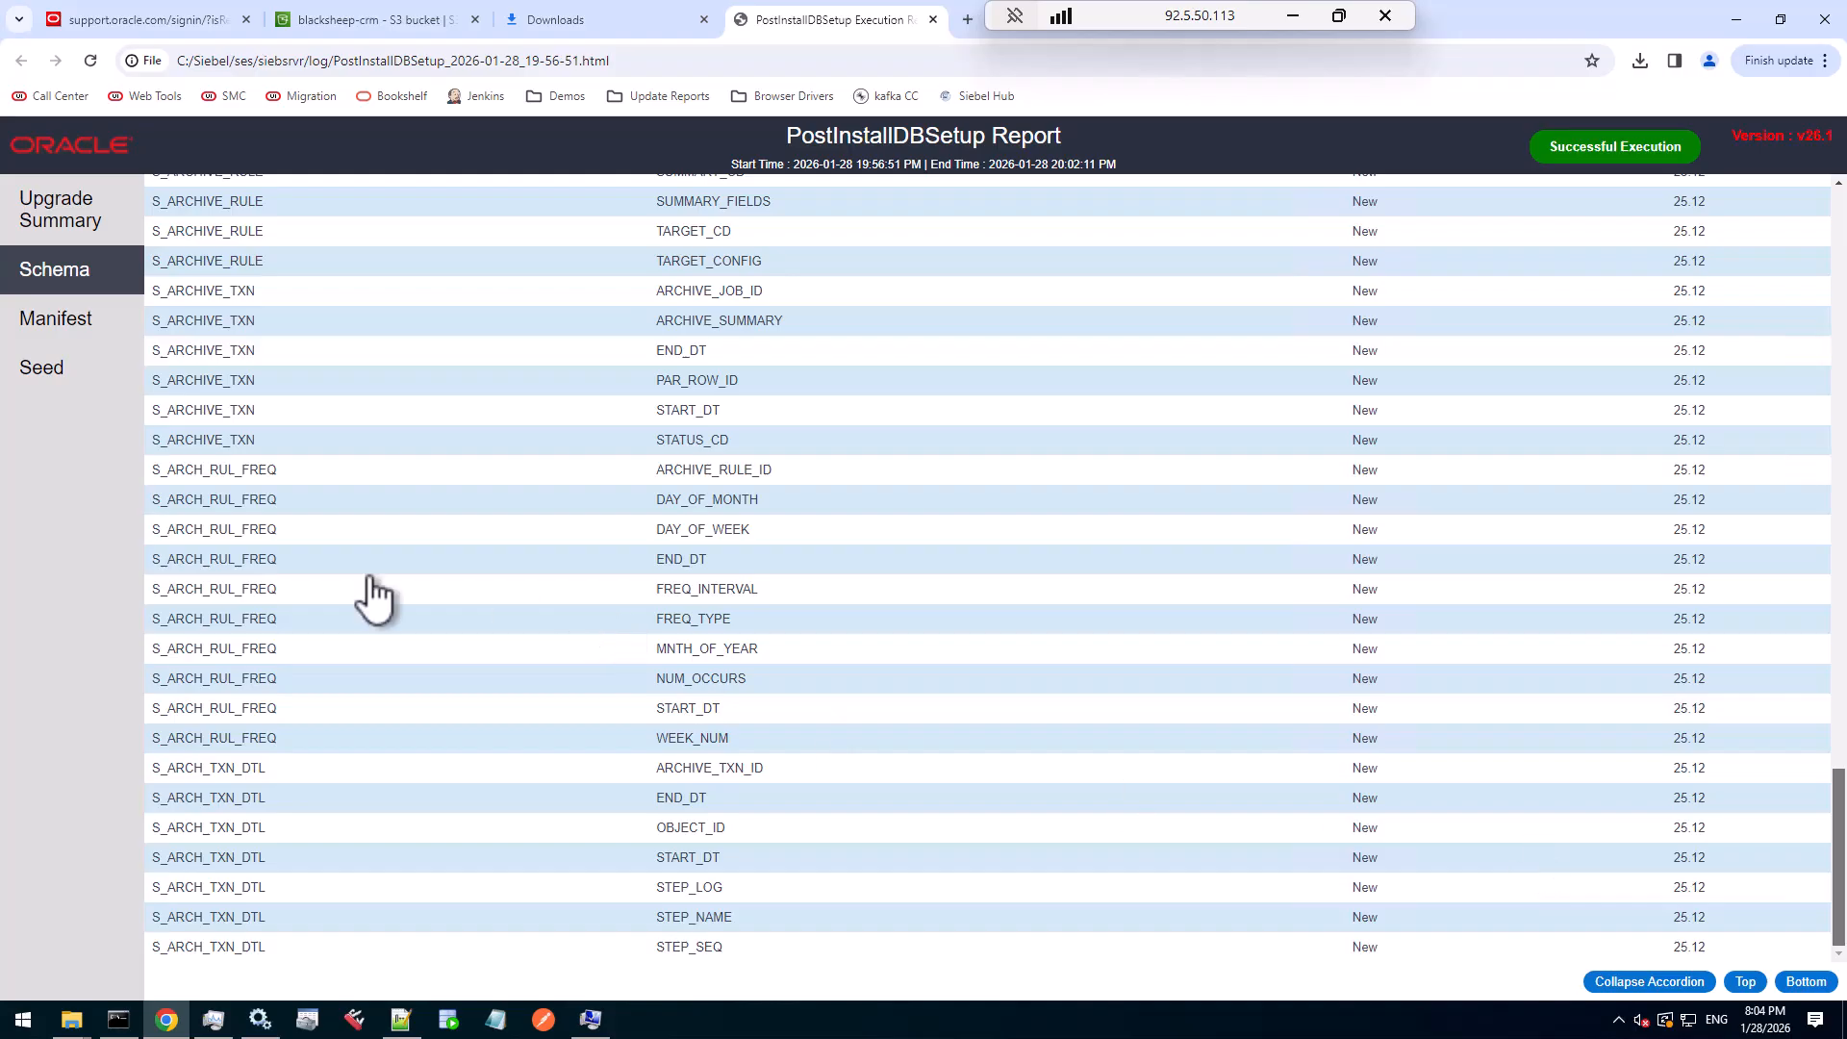
{"action": "left_click_drag", "start_coordinate": [168, 472], "coordinate": [404, 585]}
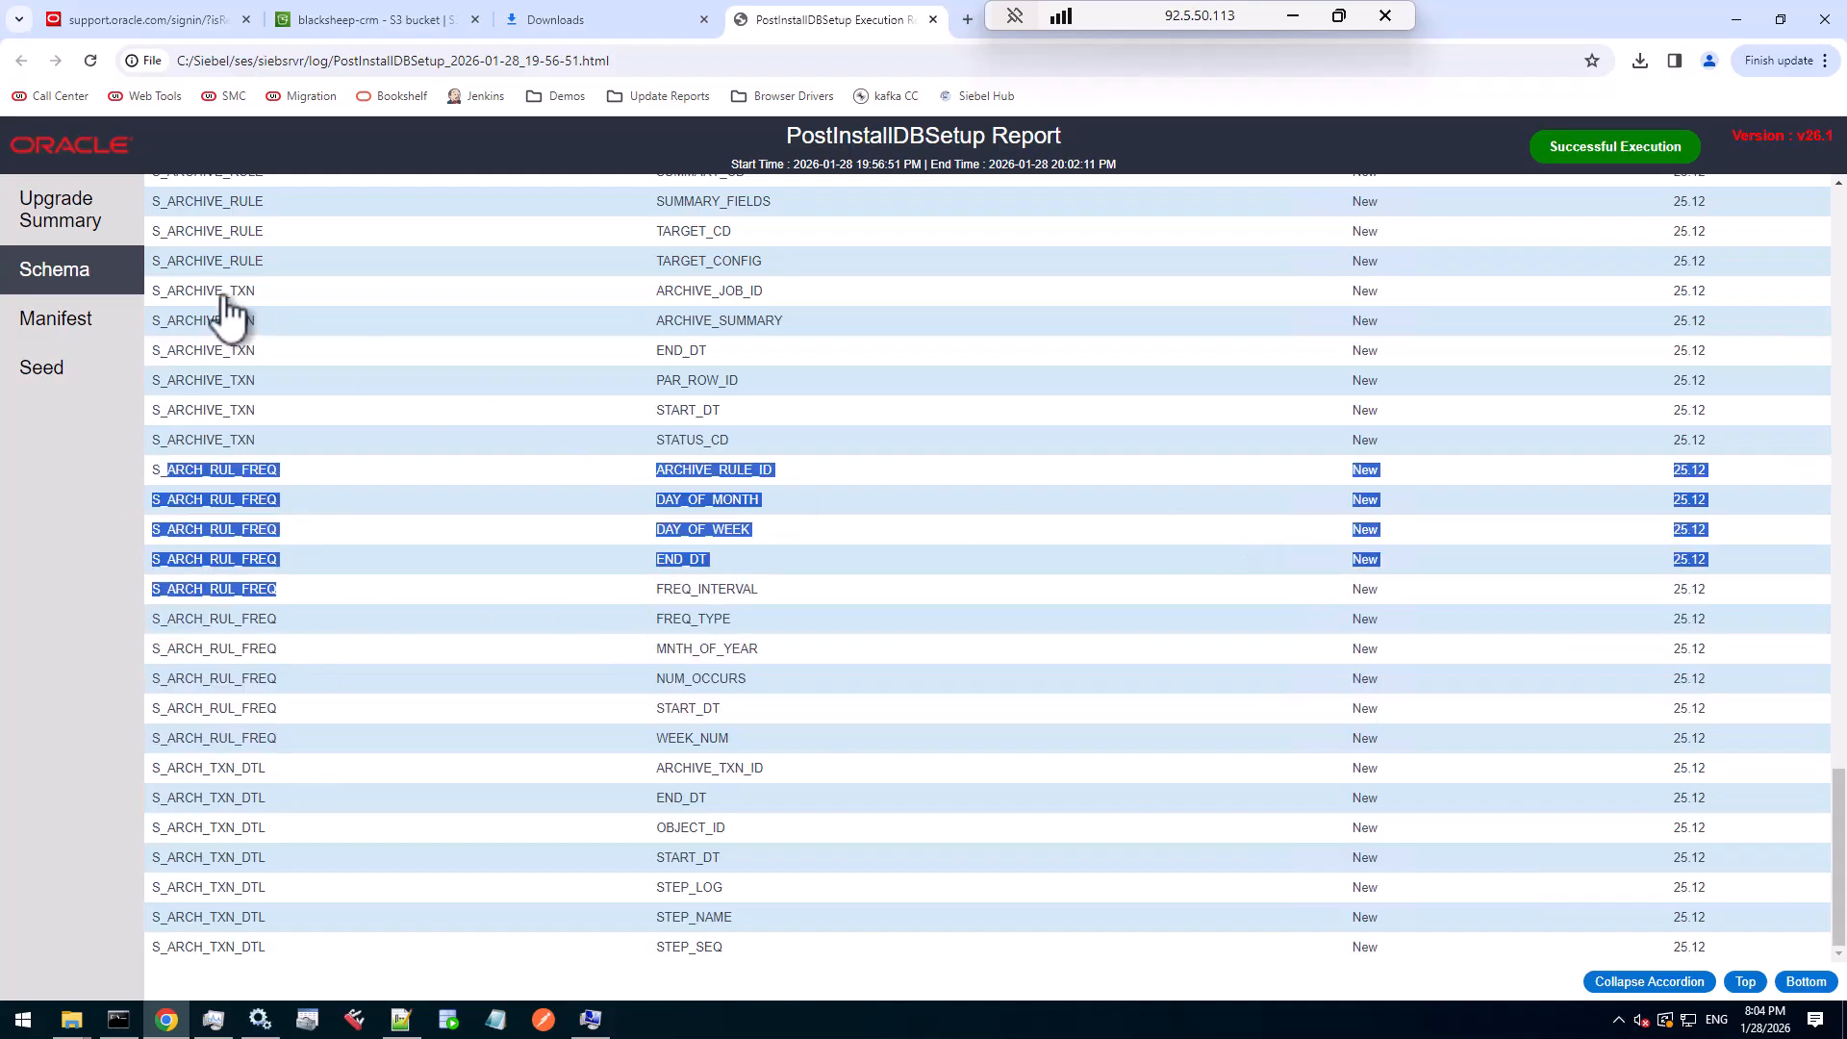
{"action": "left_click", "coordinate": [633, 298]}
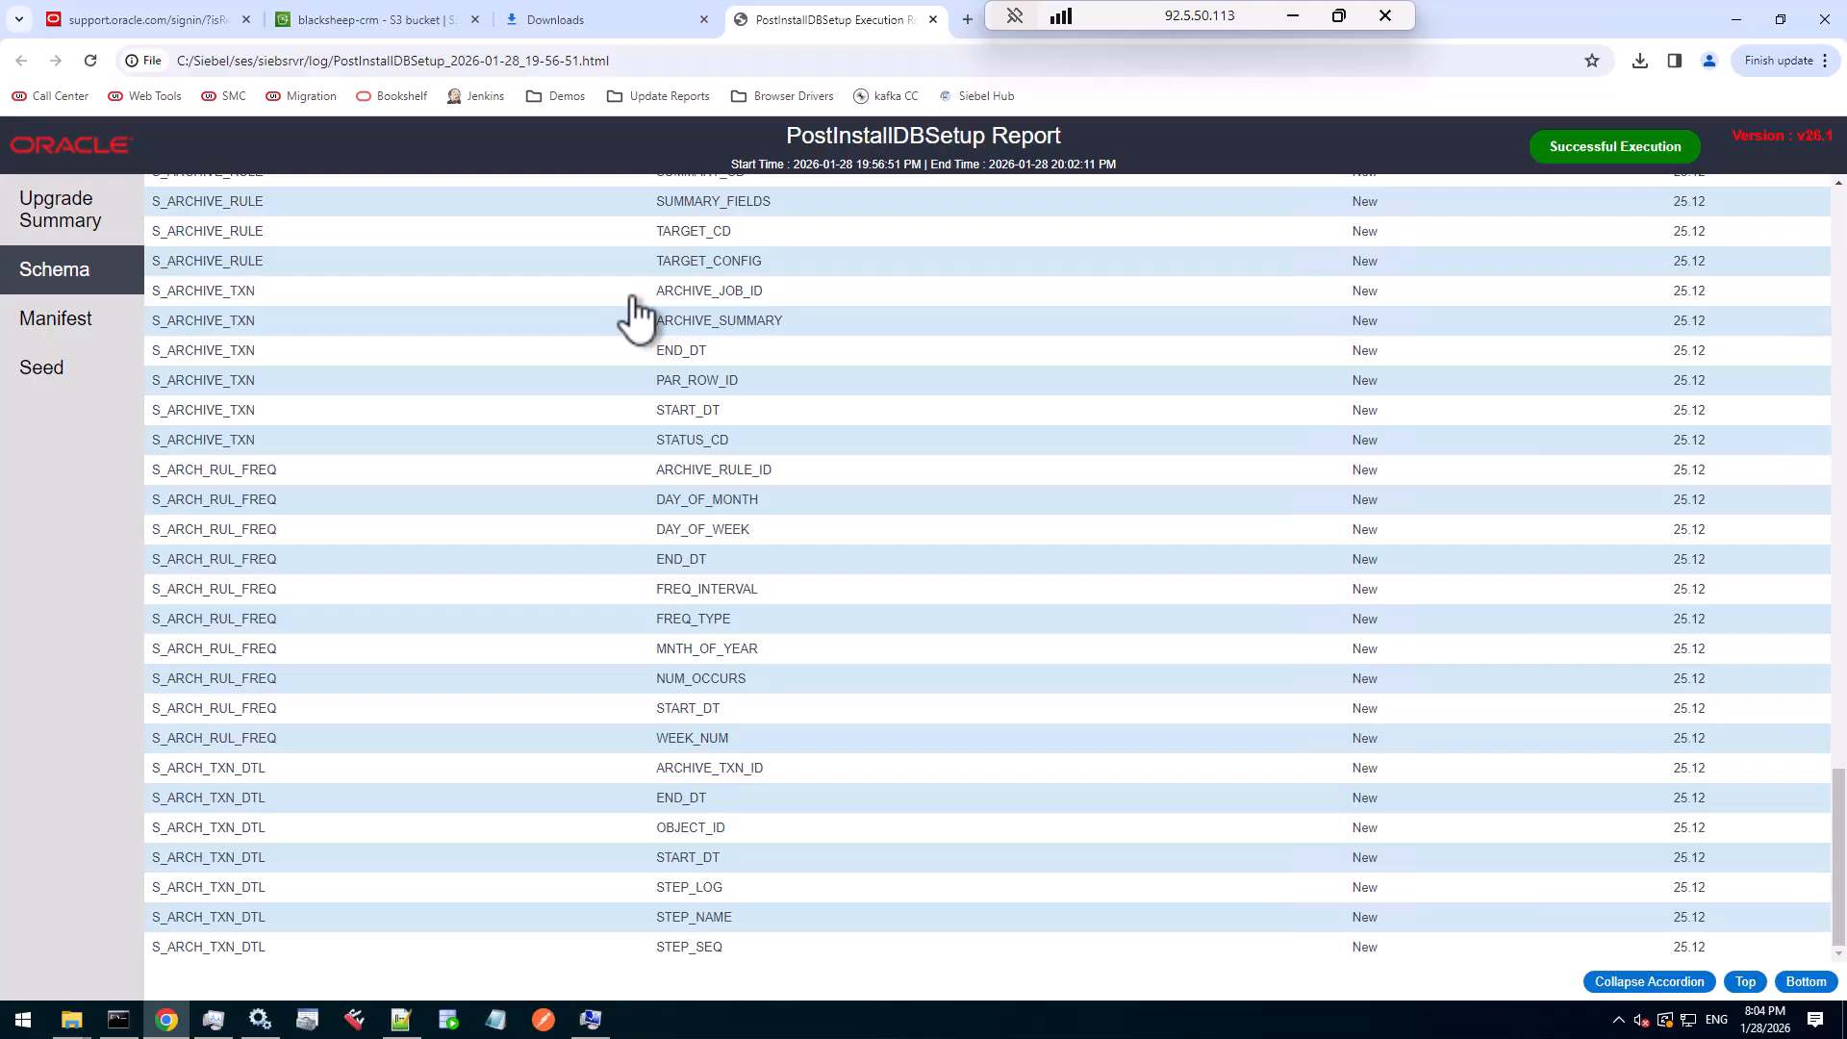
- Go via Manifest to the Seed section and expand the S_APP_VIEW and S_LST_OF_VAL (78) records
{"action": "left_click", "coordinate": [43, 329]}
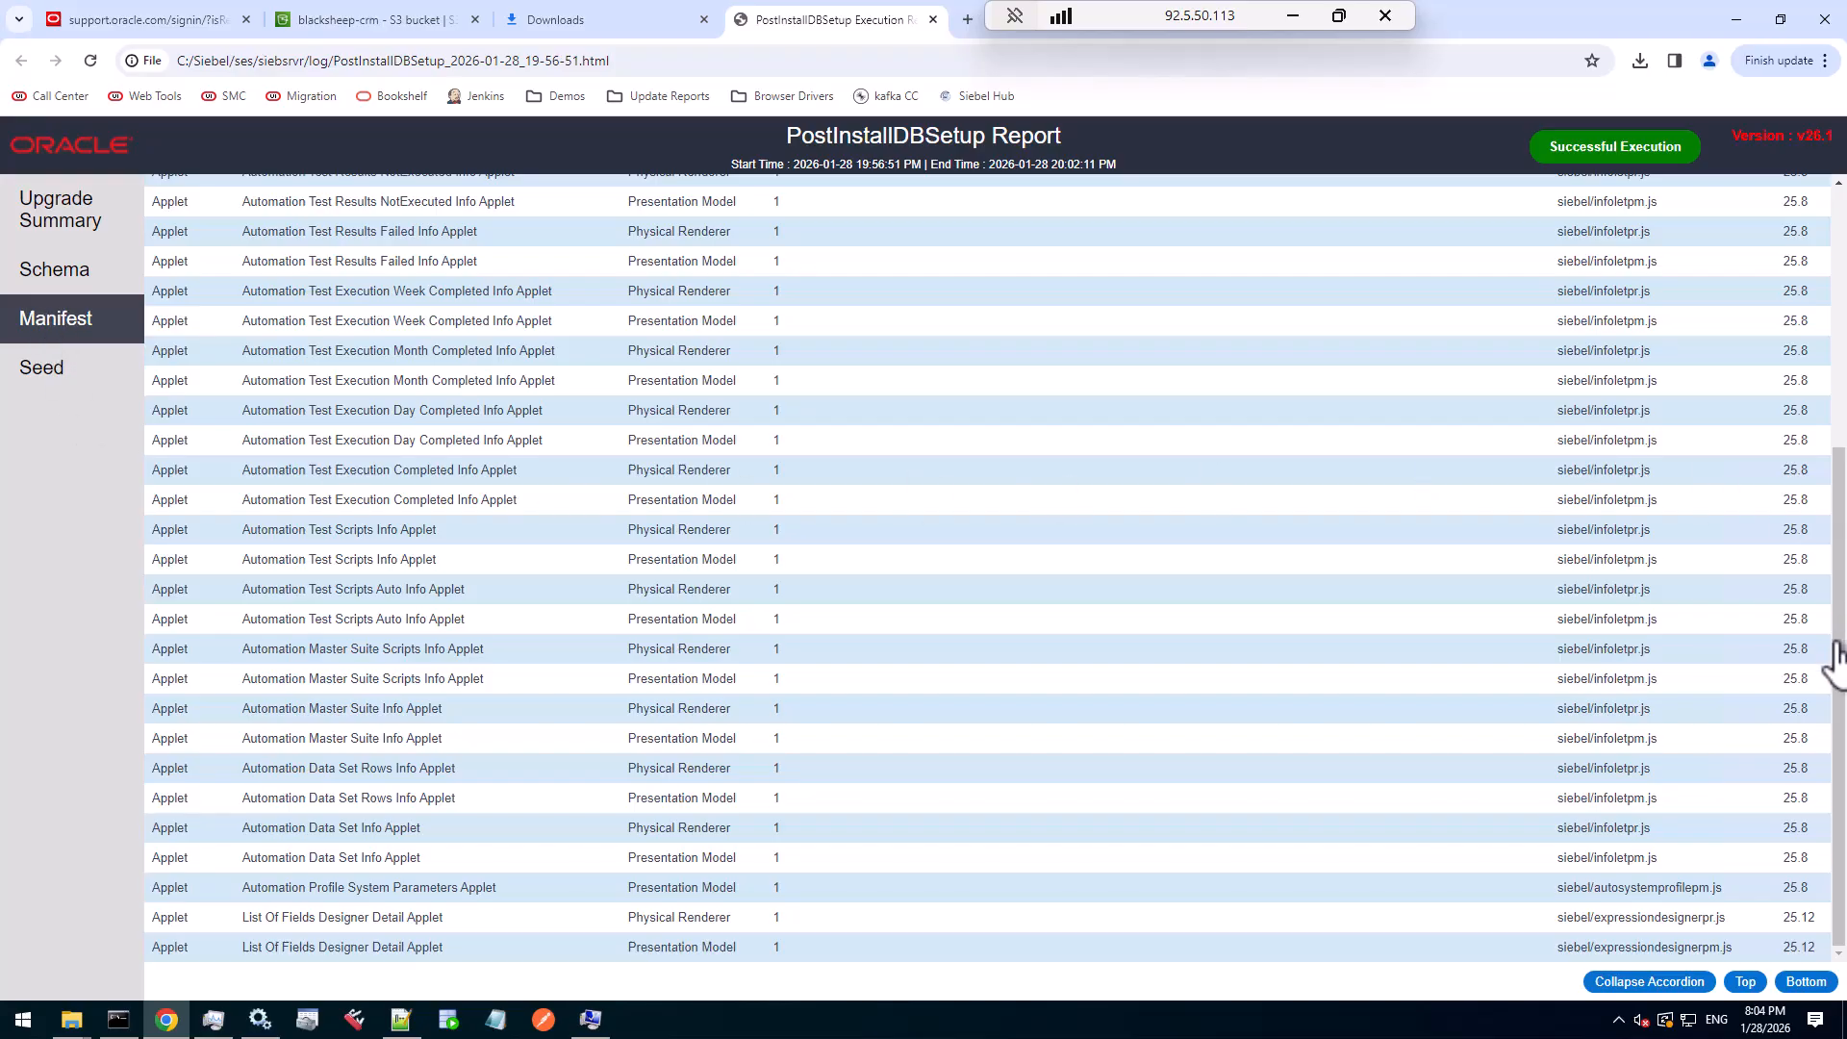
{"action": "left_click_drag", "start_coordinate": [1824, 709], "coordinate": [1839, 437]}
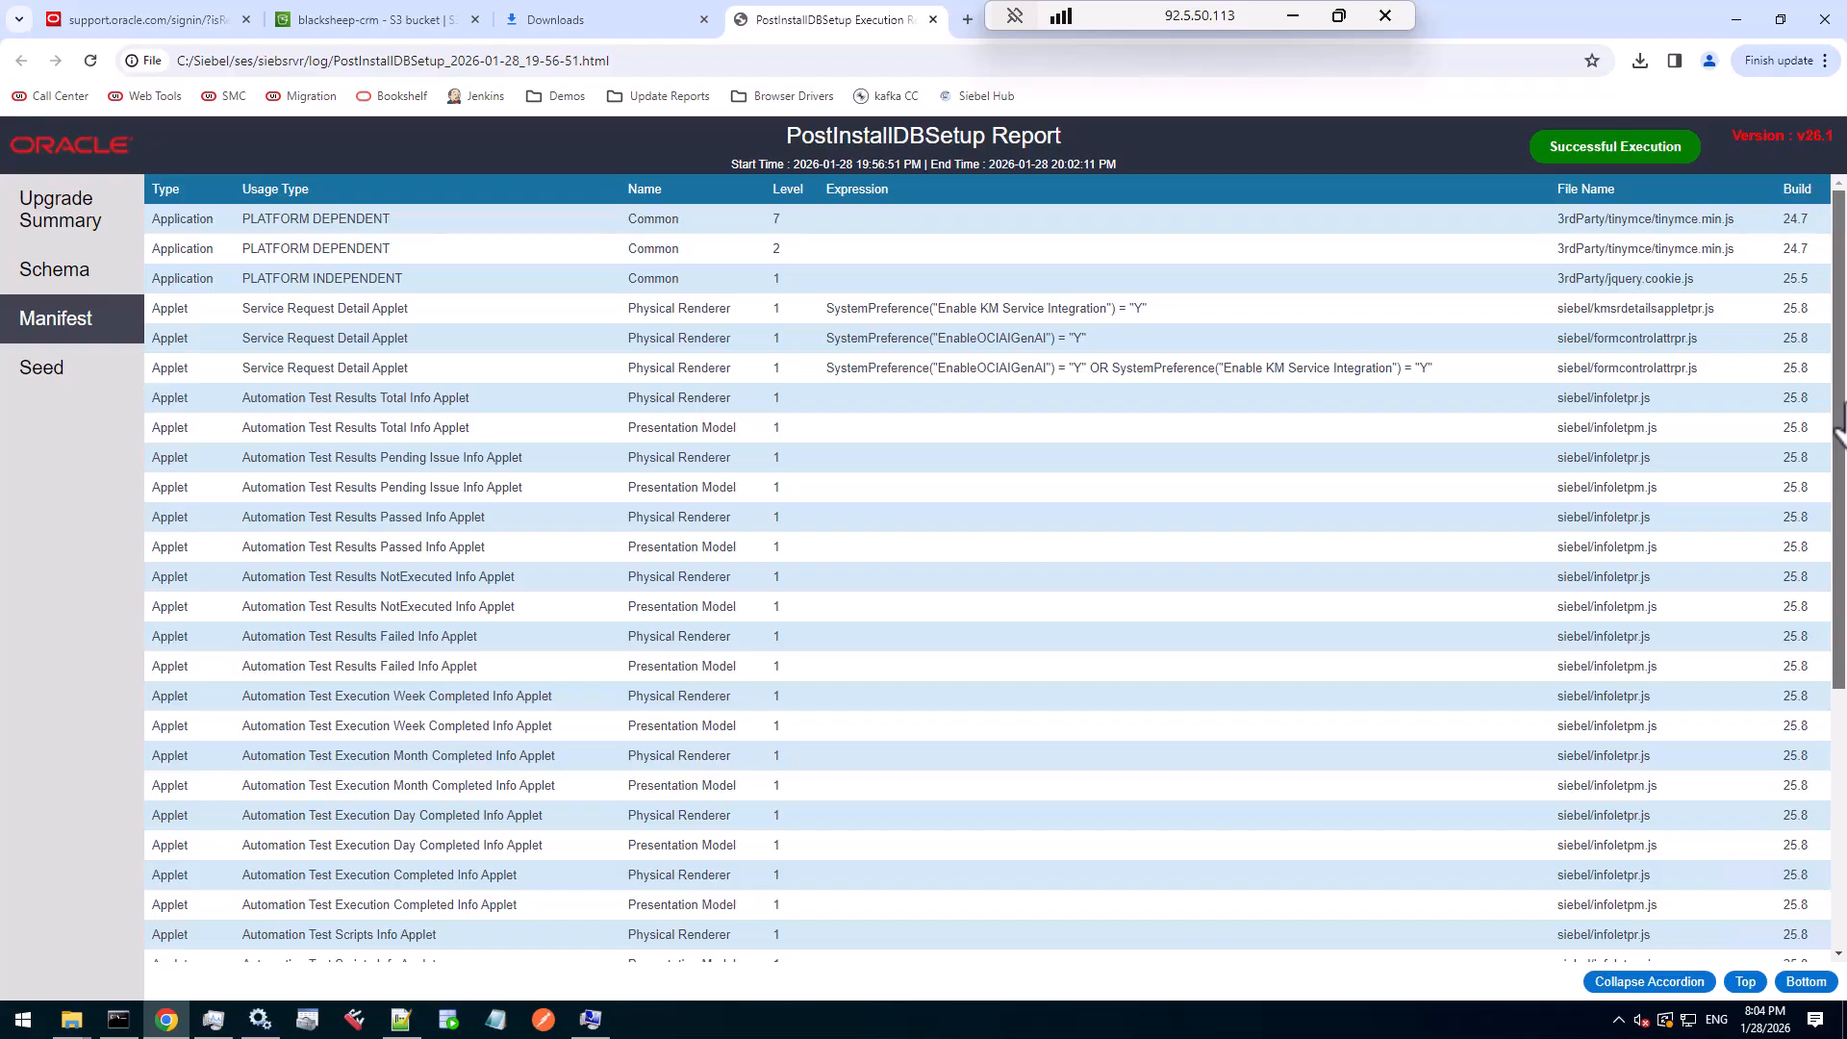
{"action": "left_click", "coordinate": [48, 373]}
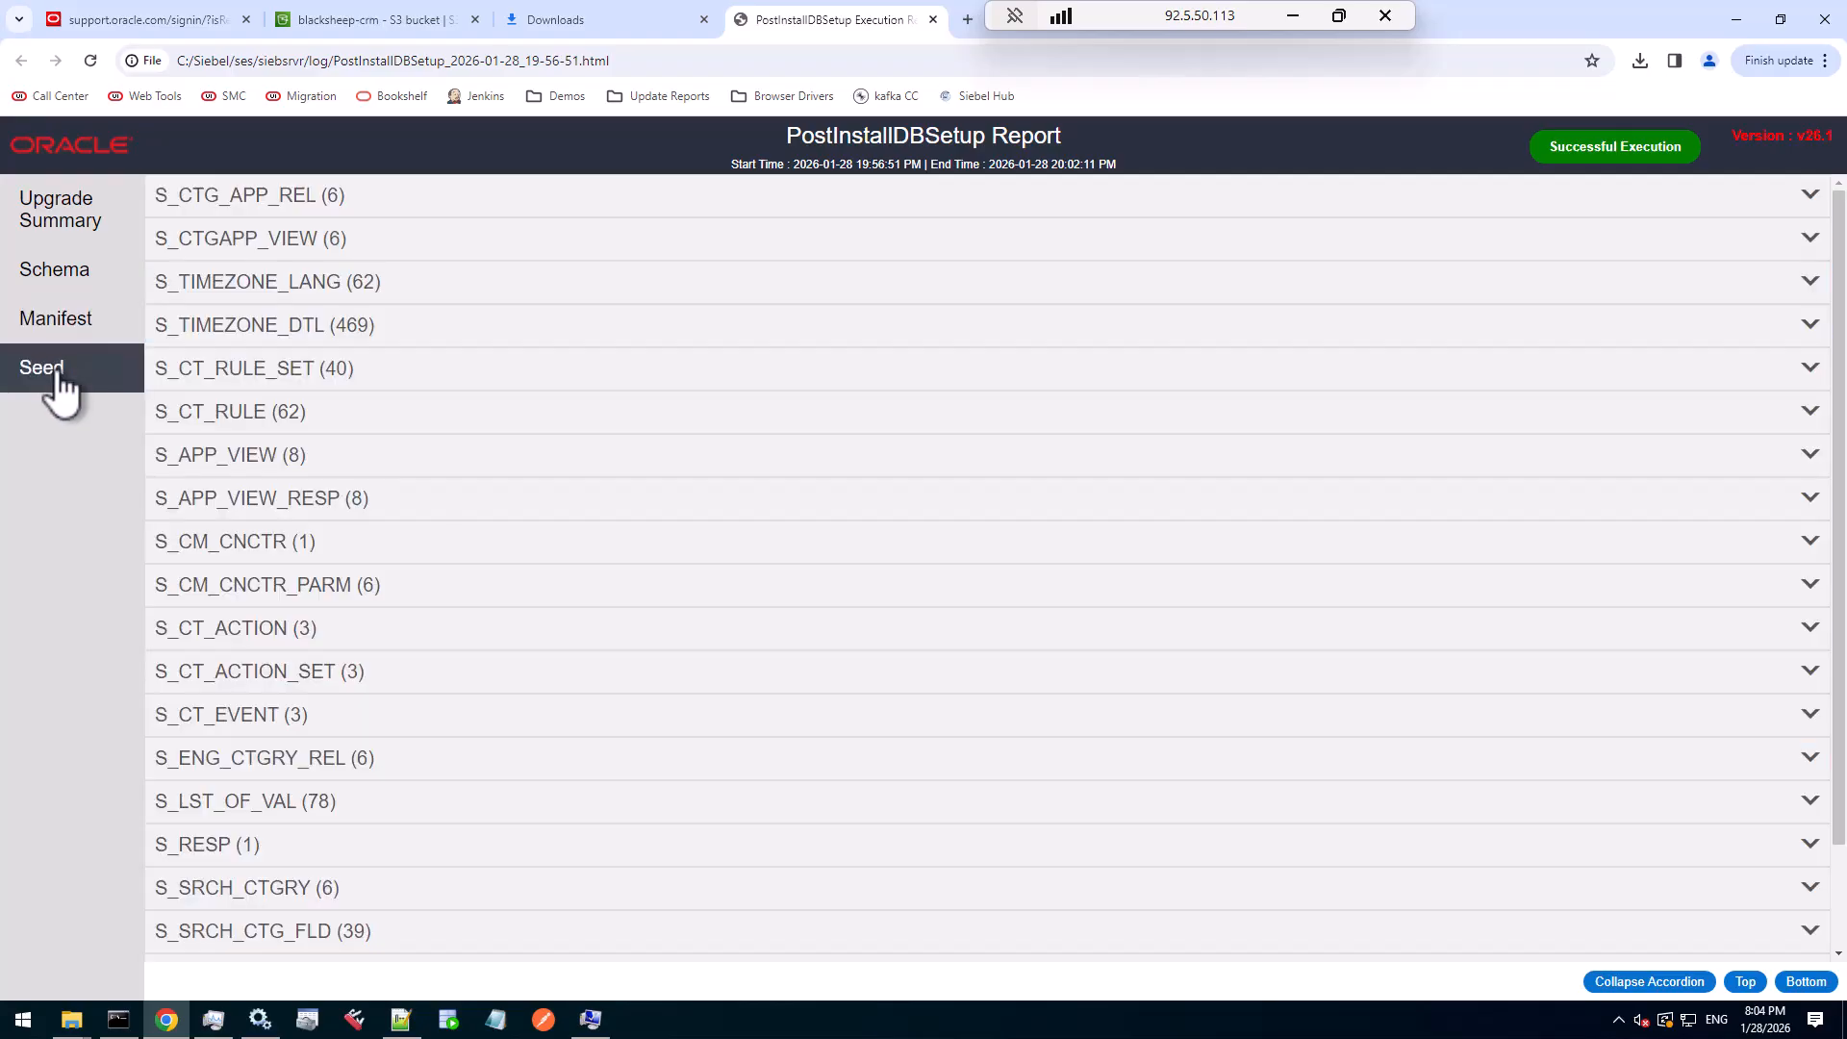
{"action": "left_click", "coordinate": [322, 458]}
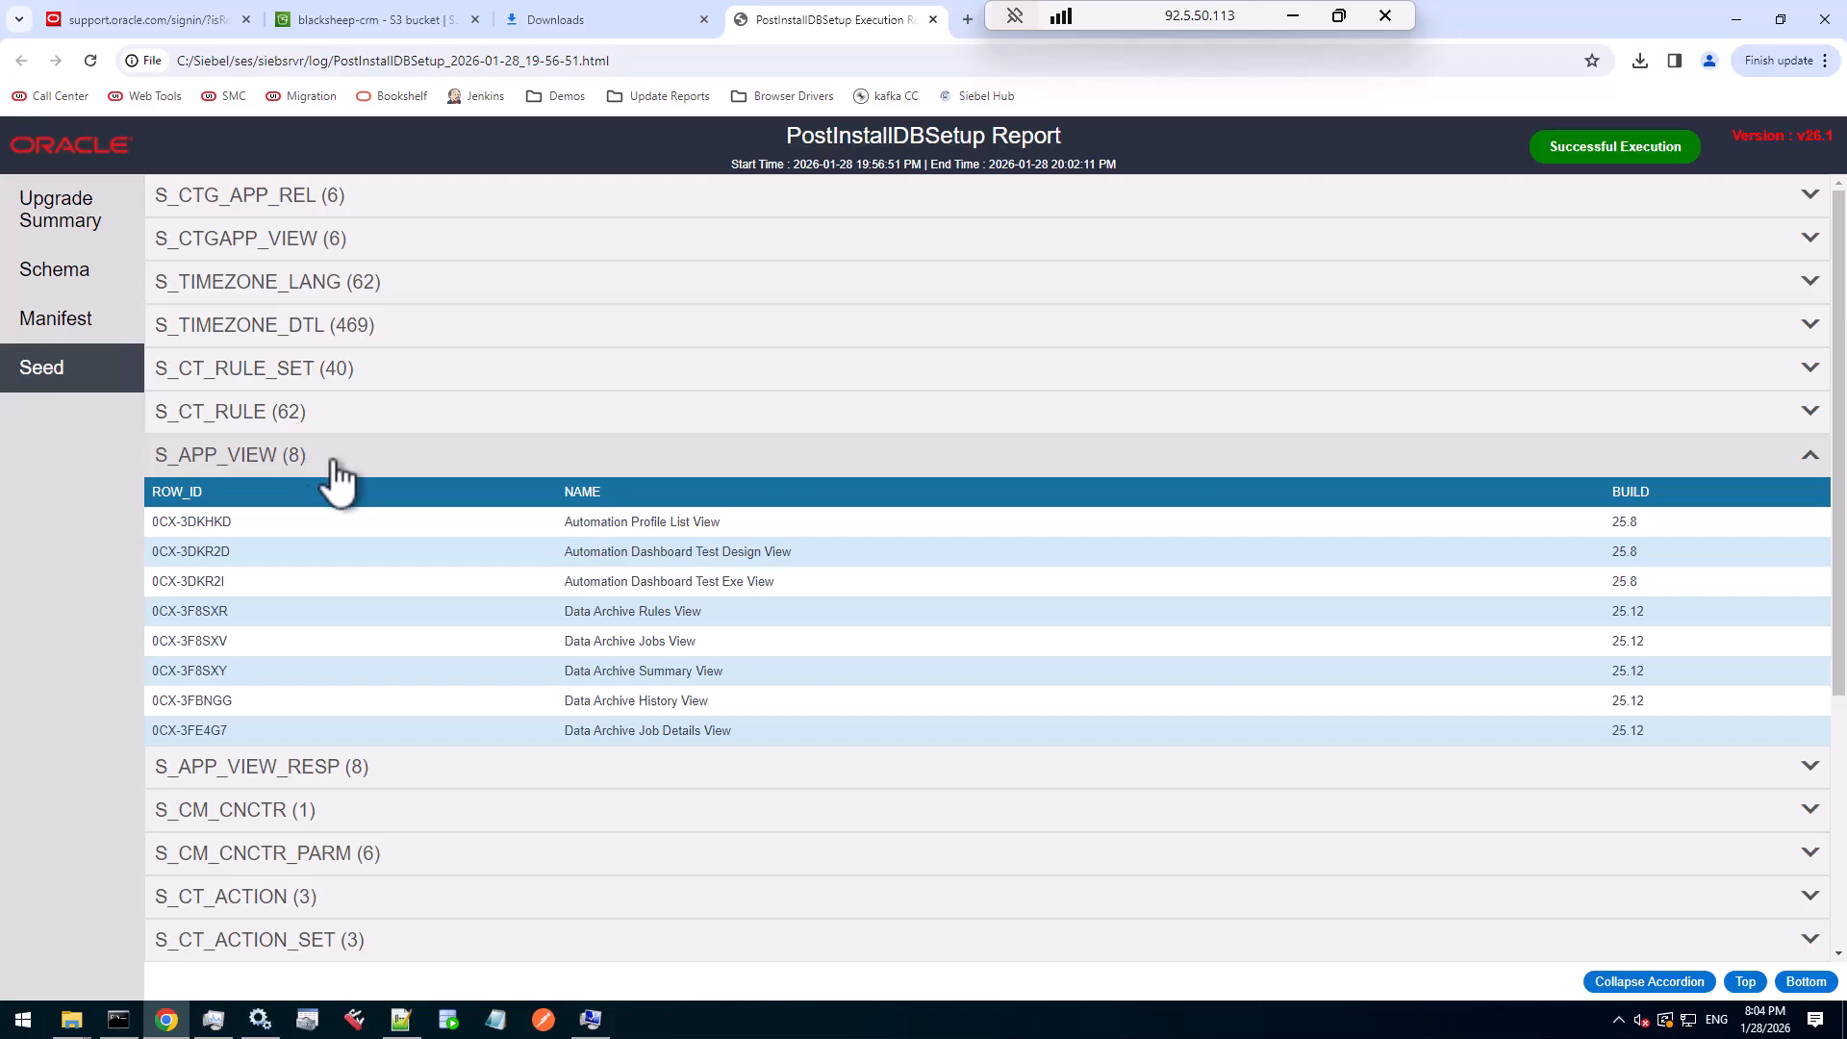
{"action": "scroll", "coordinate": [413, 524], "scroll_direction": "down", "scroll_amount": 4}
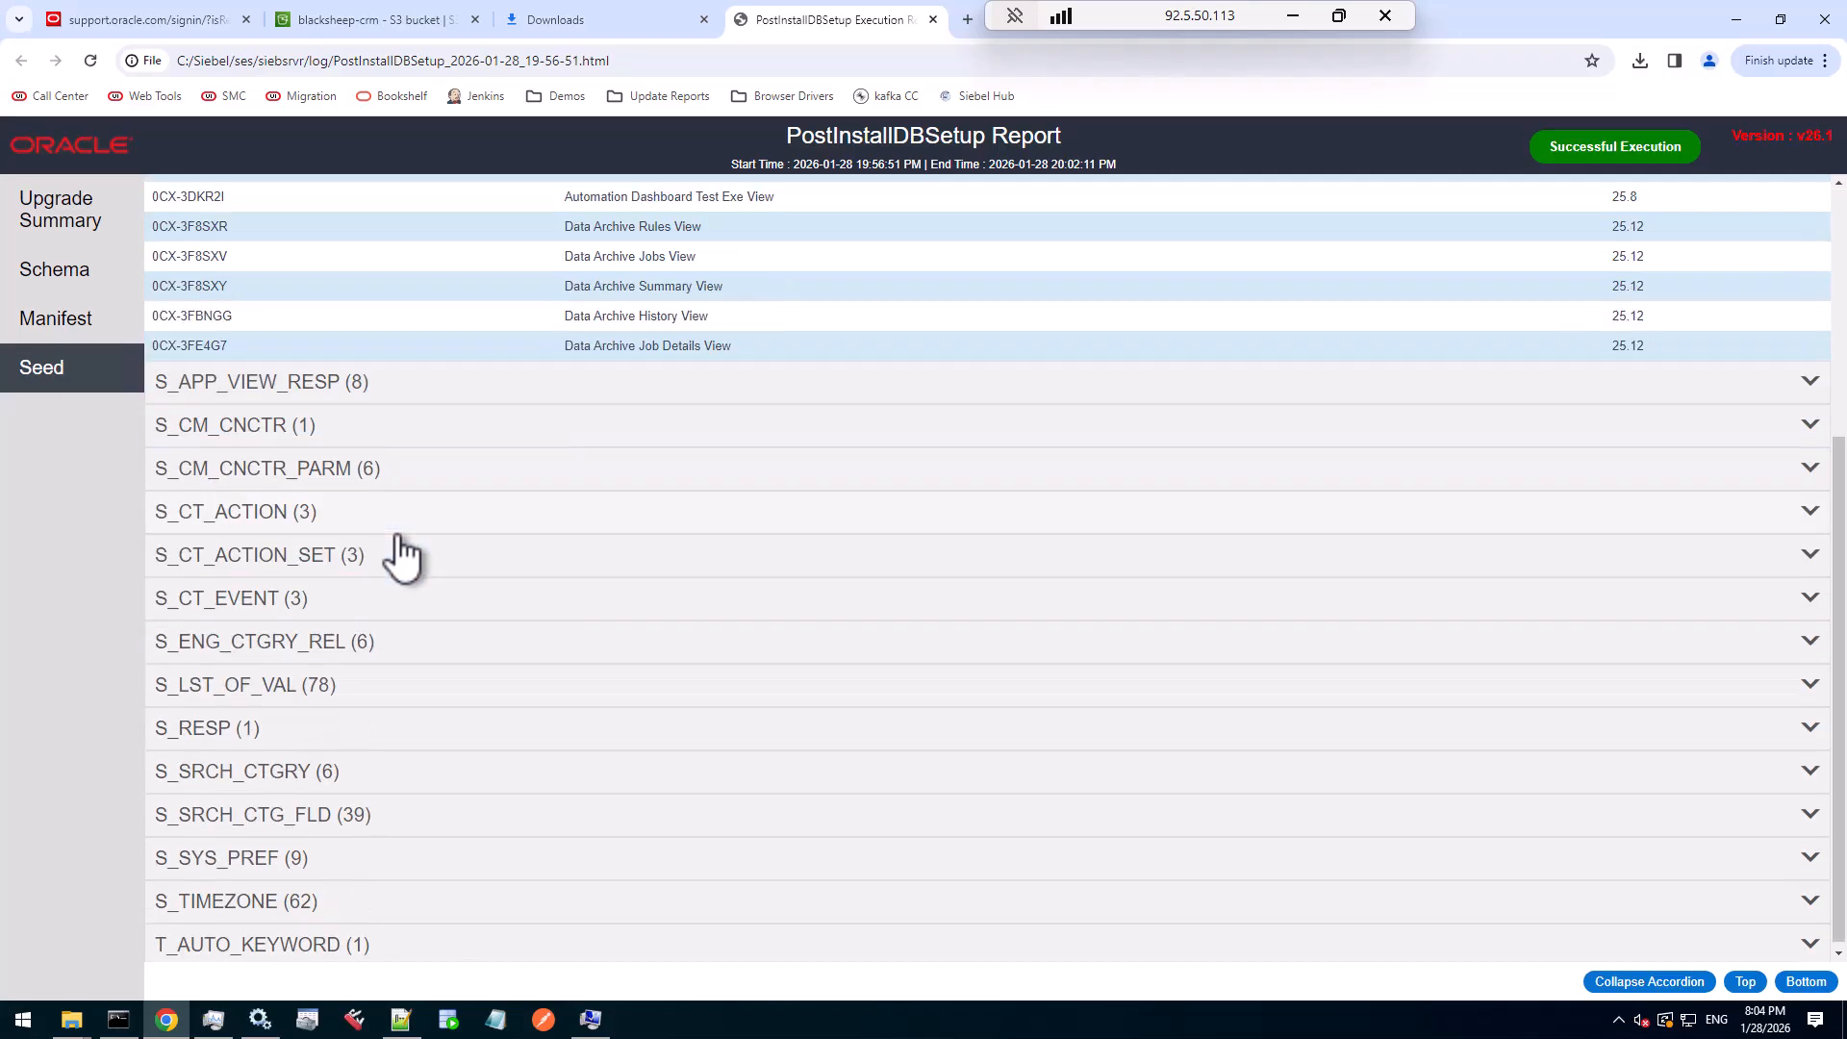
{"action": "left_click", "coordinate": [327, 687]}
{"action": "scroll", "coordinate": [1101, 630], "scroll_direction": "down", "scroll_amount": 11}
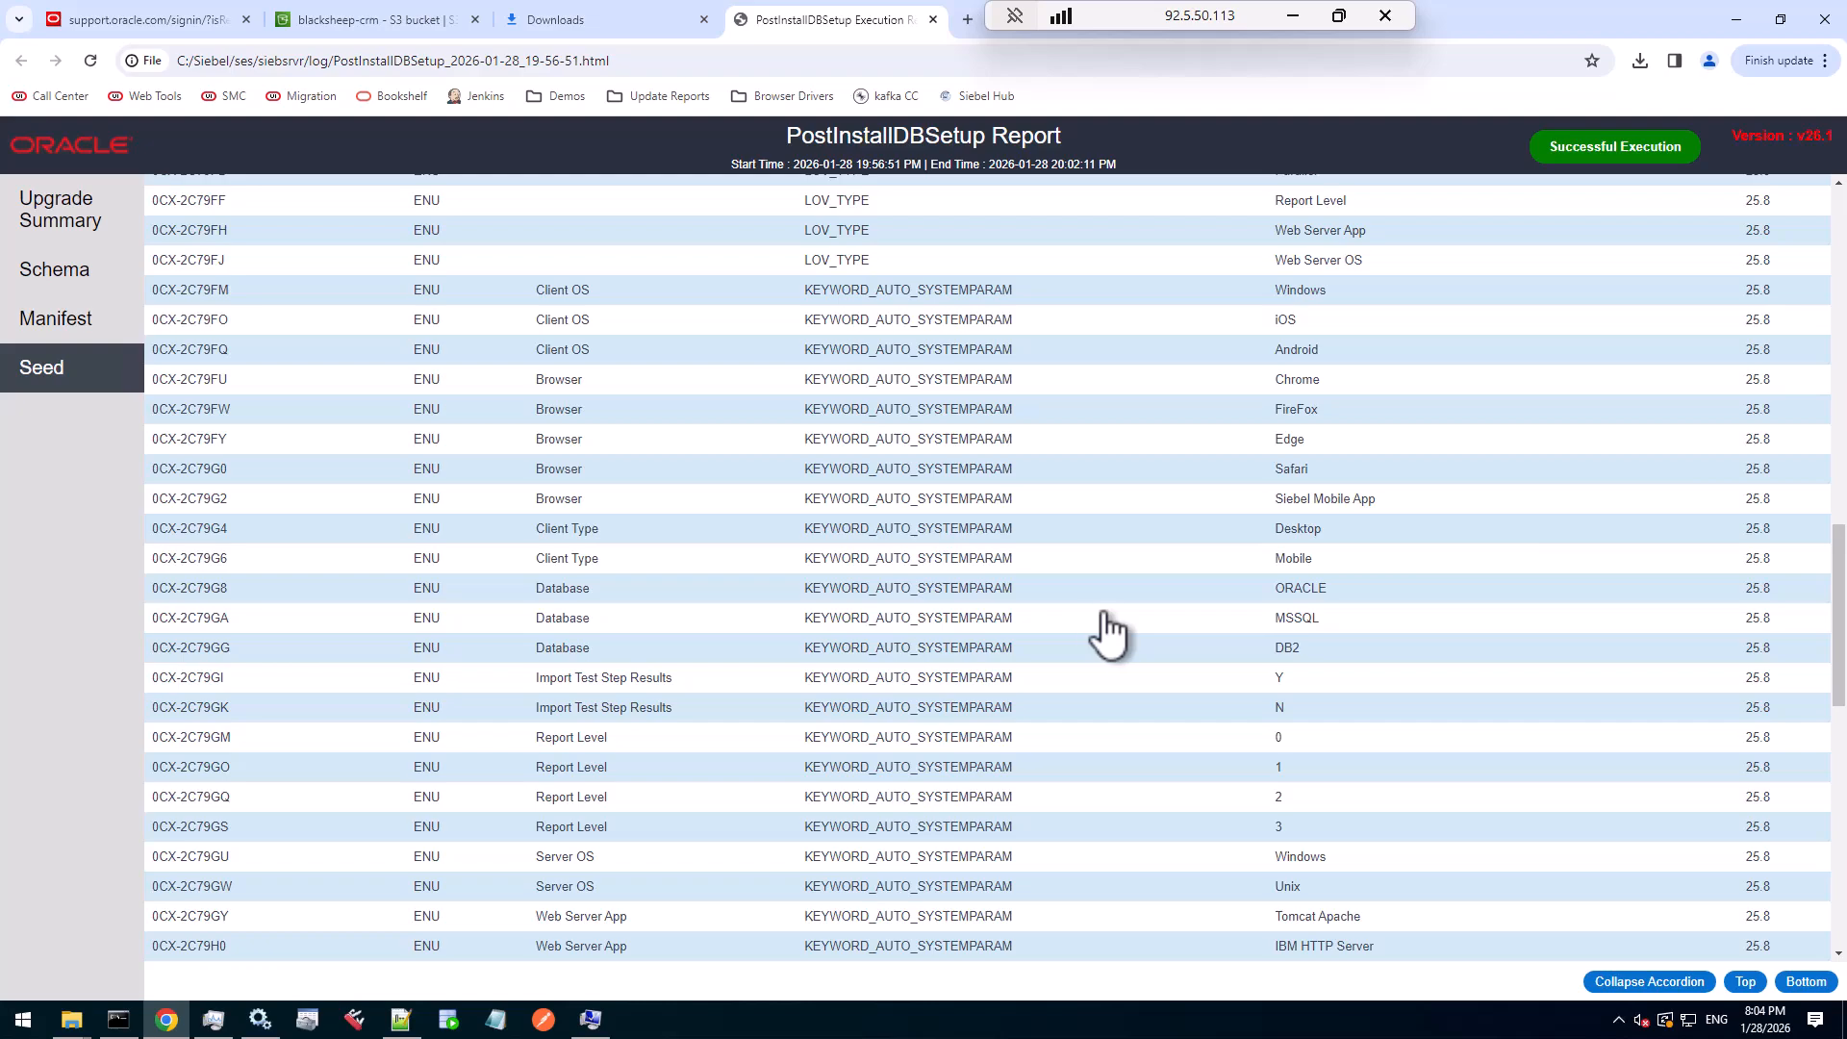
{"action": "scroll", "coordinate": [1102, 630], "scroll_direction": "up", "scroll_amount": 4}
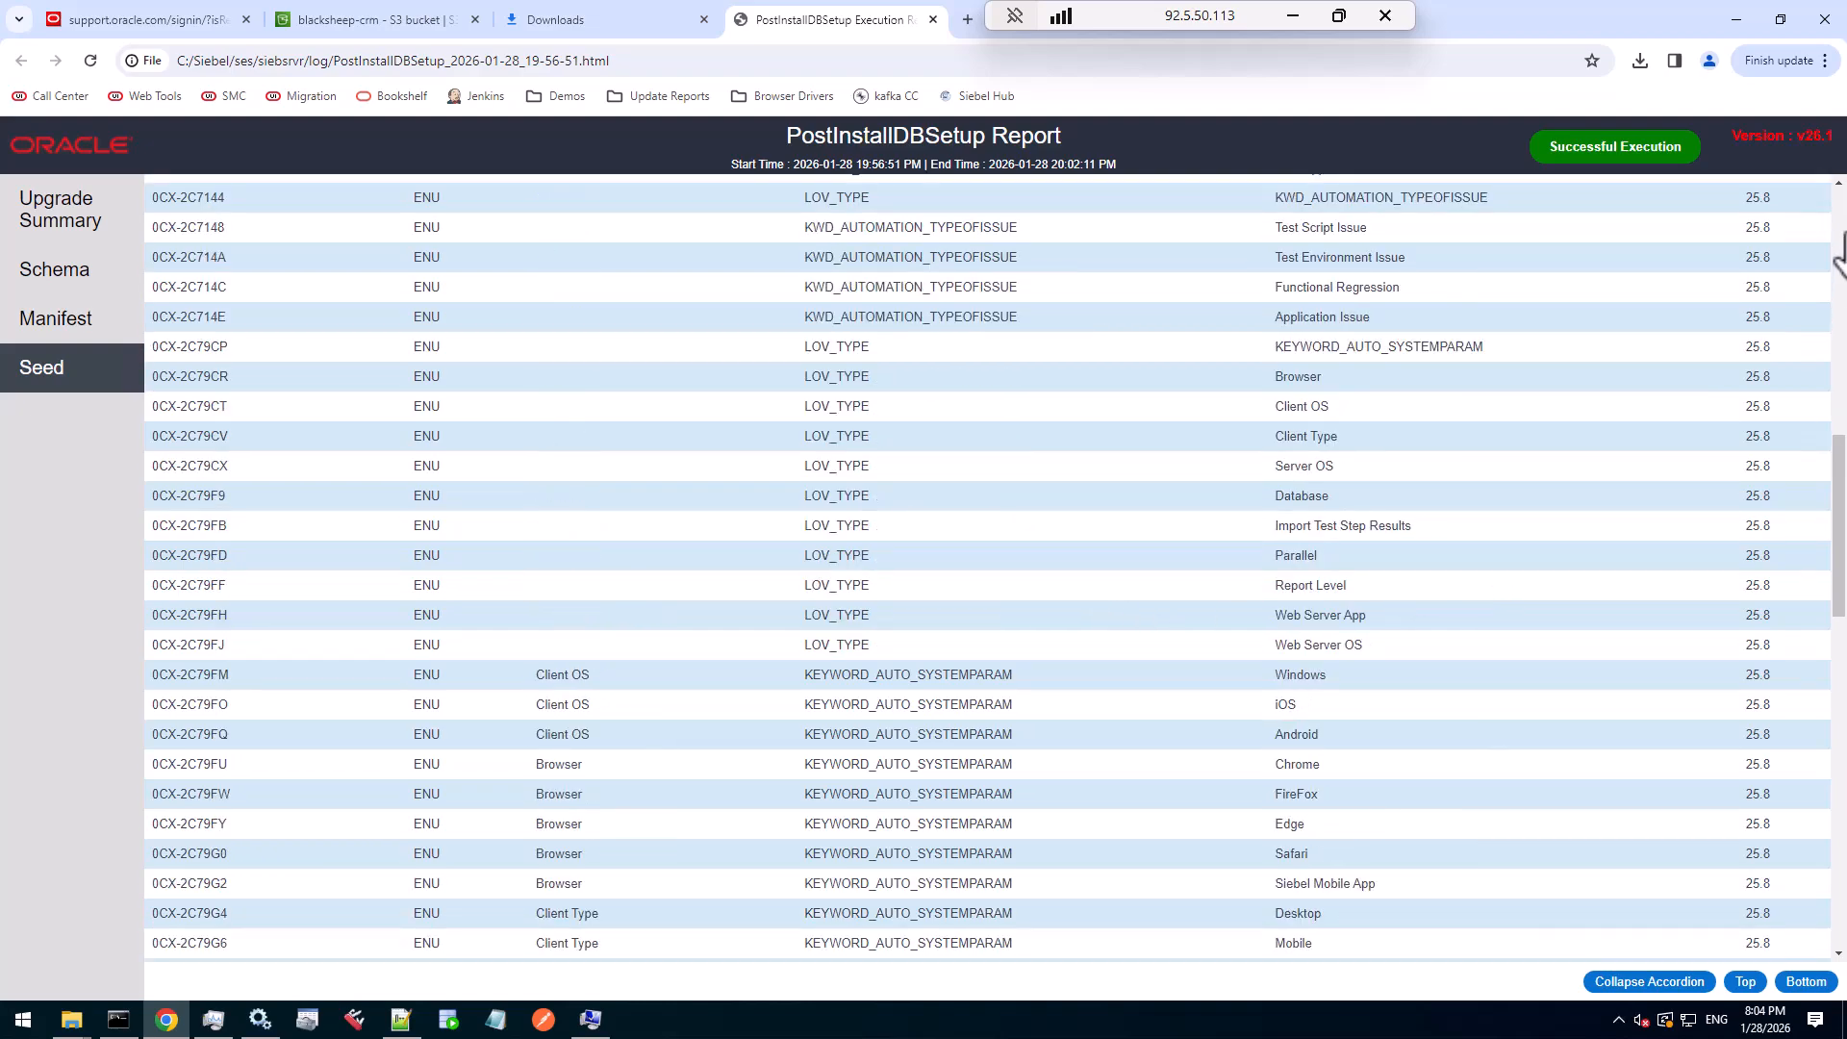
{"action": "left_click", "coordinate": [1838, 229]}
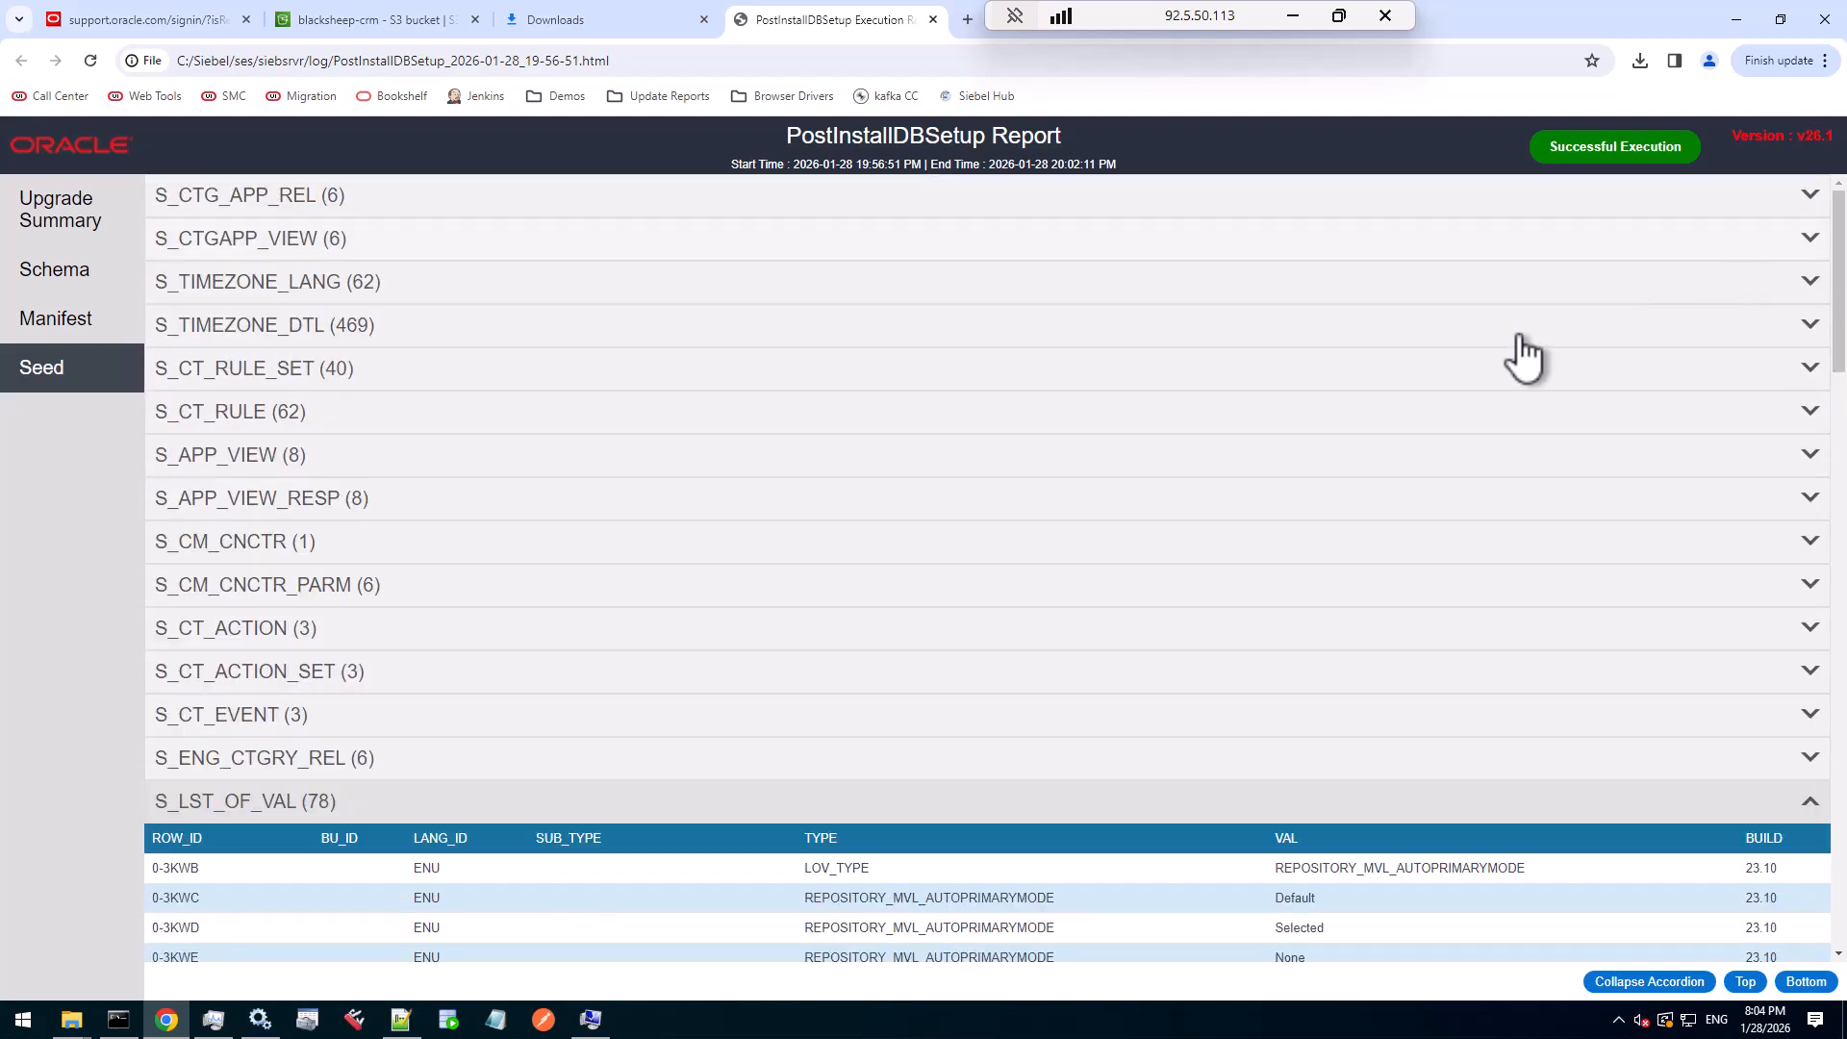